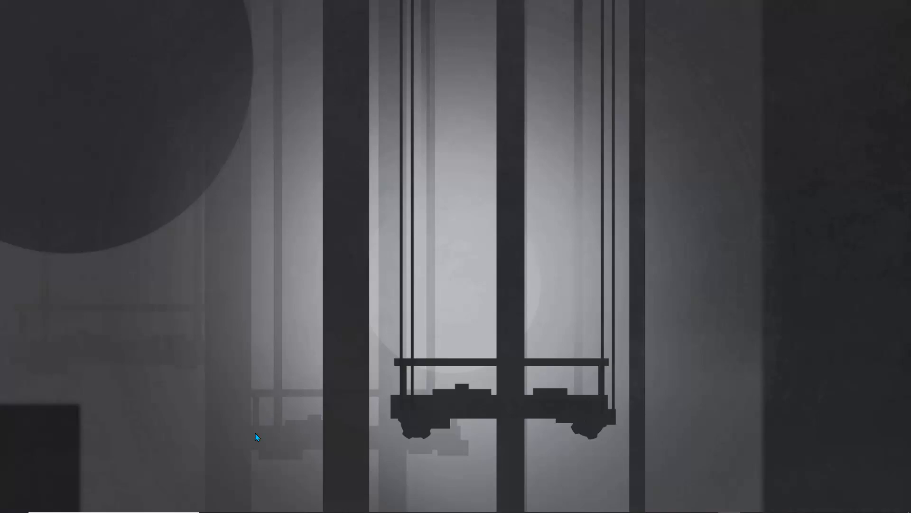
Bring up the scans folder in File Explorer and maximize its window
{"action": "left_click", "coordinate": [258, 504]}
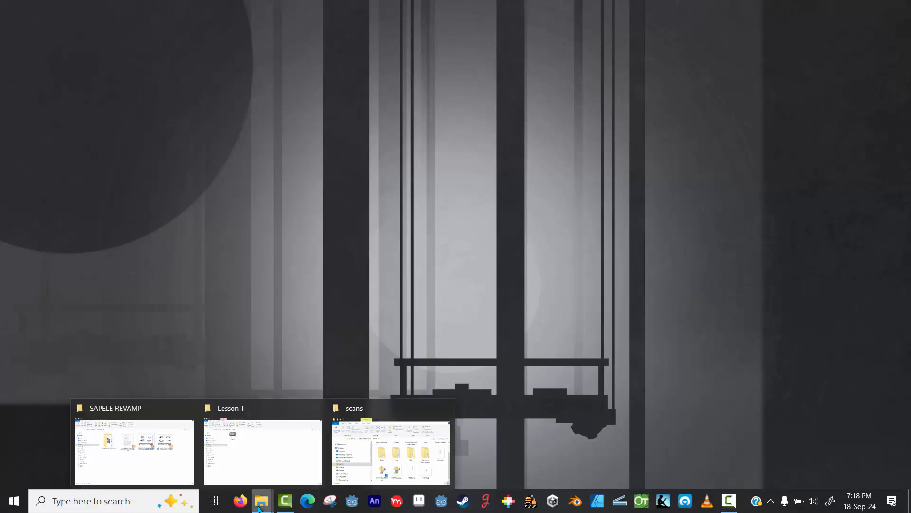
{"action": "left_click", "coordinate": [379, 419]}
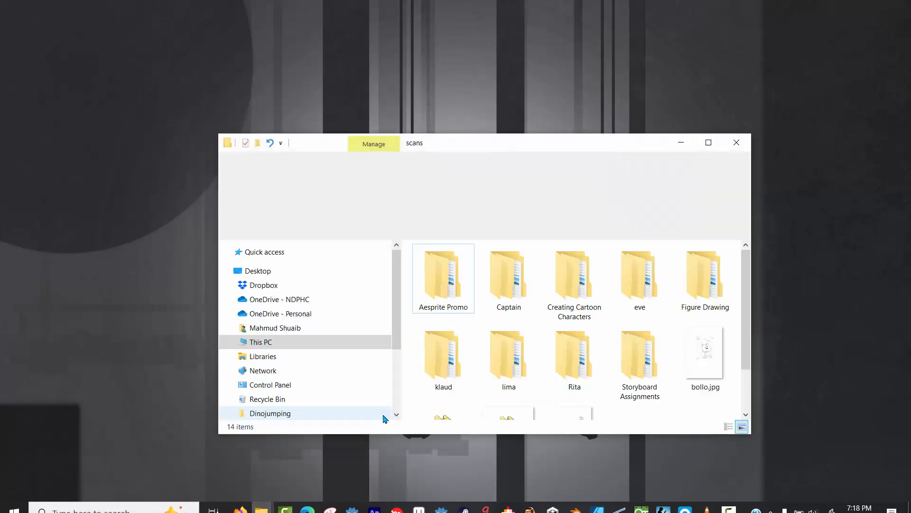
{"action": "left_click", "coordinate": [708, 144]}
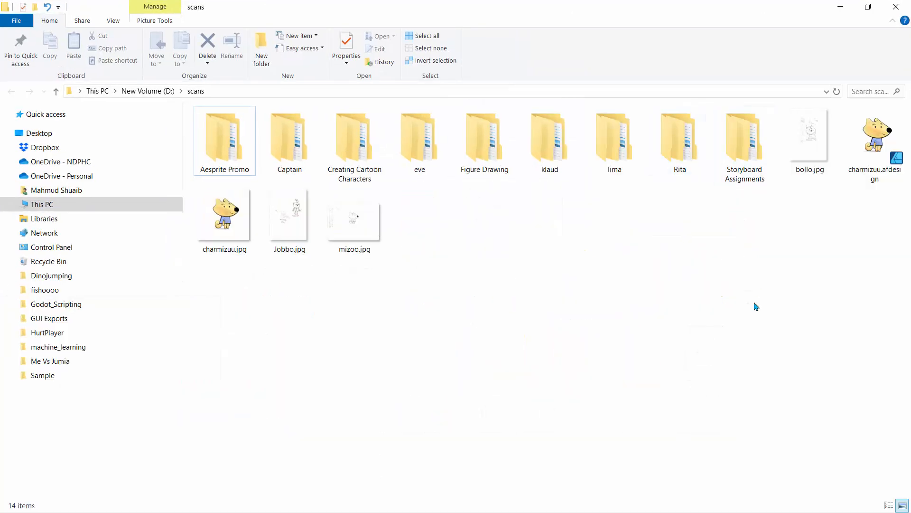
Open Jobbo.jpg enlarged, examine the bear sketch and its handwritten bone tool shortcuts, and minimize the image
{"action": "left_click", "coordinate": [296, 217]}
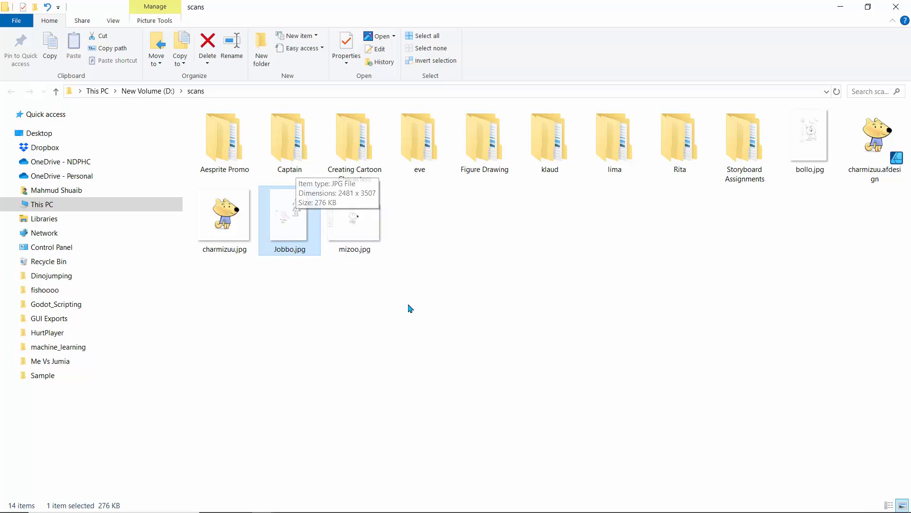
{"action": "left_click", "coordinate": [395, 327]}
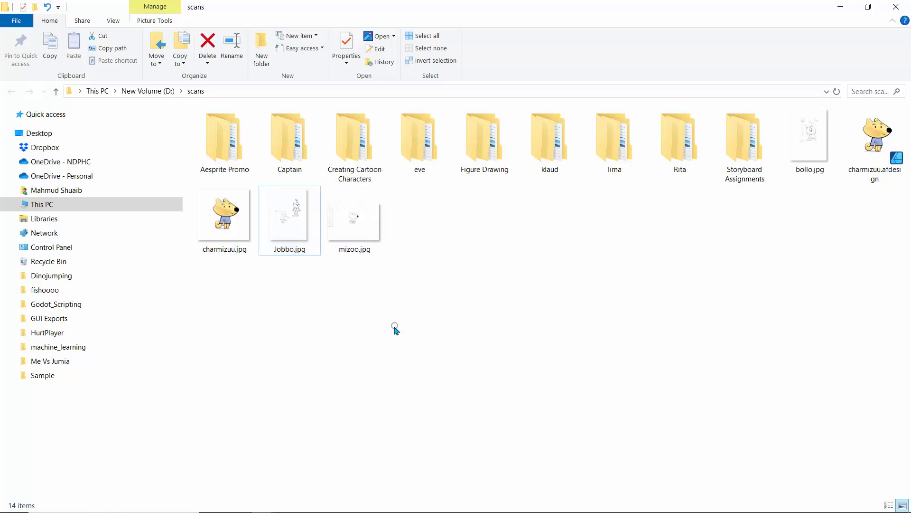
{"action": "left_click", "coordinate": [288, 224]}
{"action": "double_click", "coordinate": [289, 224]}
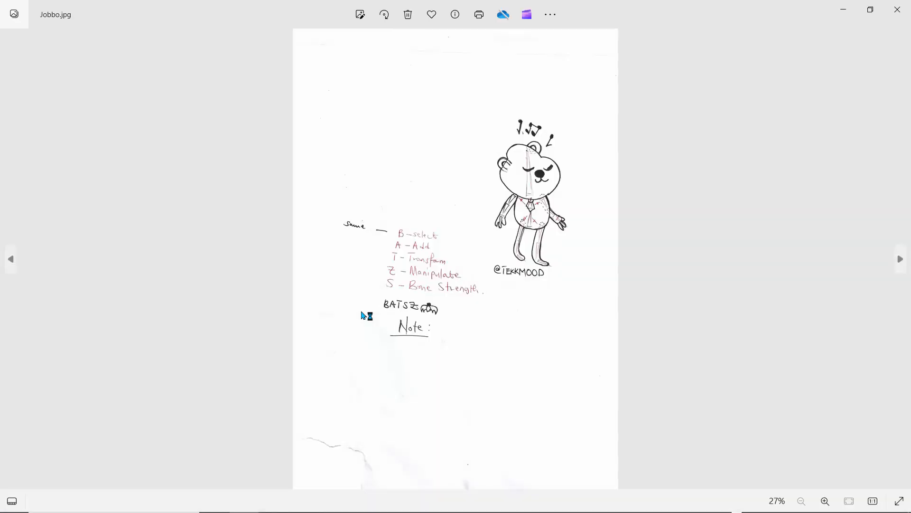
{"action": "scroll", "coordinate": [361, 315], "scroll_direction": "up", "scroll_amount": 3}
{"action": "scroll", "coordinate": [361, 315], "scroll_direction": "up", "scroll_amount": 2}
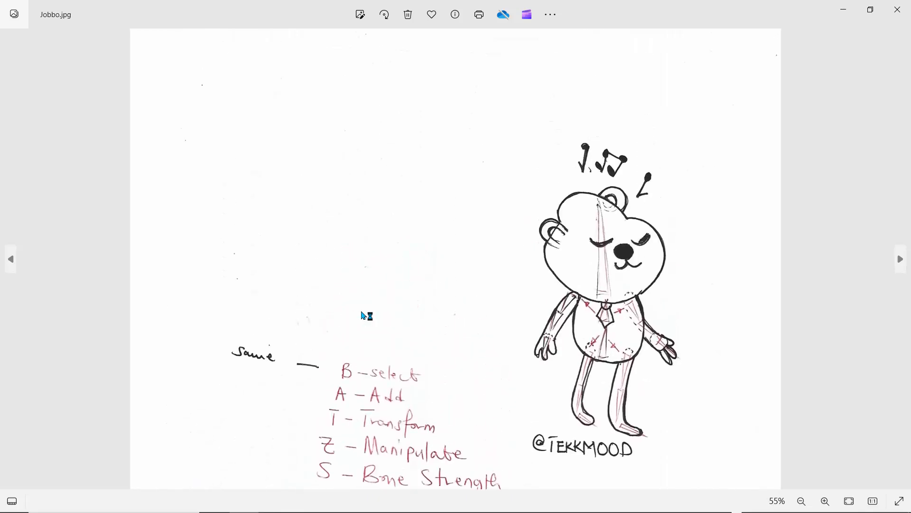
{"action": "scroll", "coordinate": [361, 315], "scroll_direction": "down", "scroll_amount": 1}
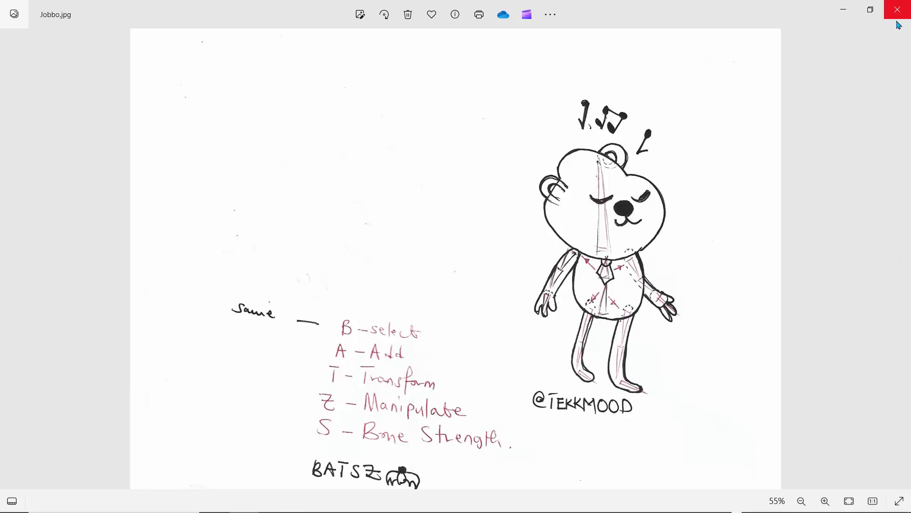
{"action": "left_click", "coordinate": [843, 11]}
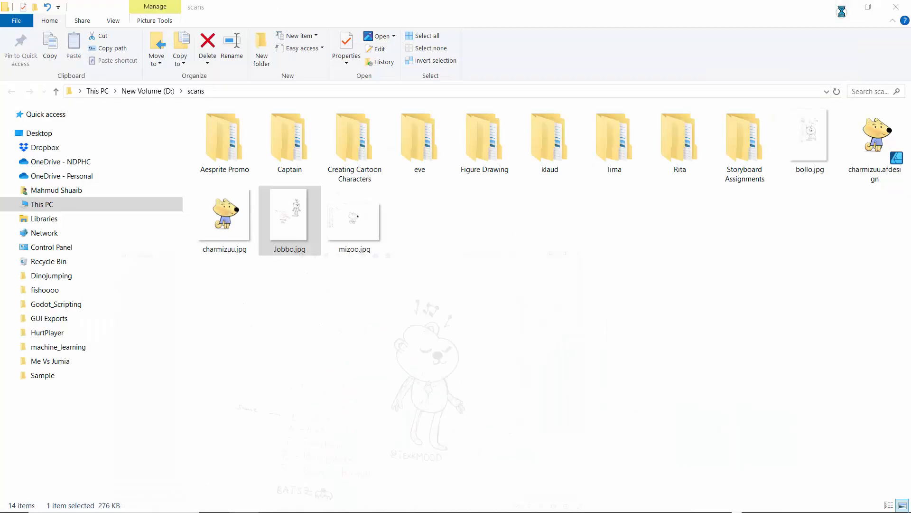
Open bollo.jpg in a maximized window and examine the enlarged character sketch with its puppet bone layout
{"action": "double_click", "coordinate": [814, 148]}
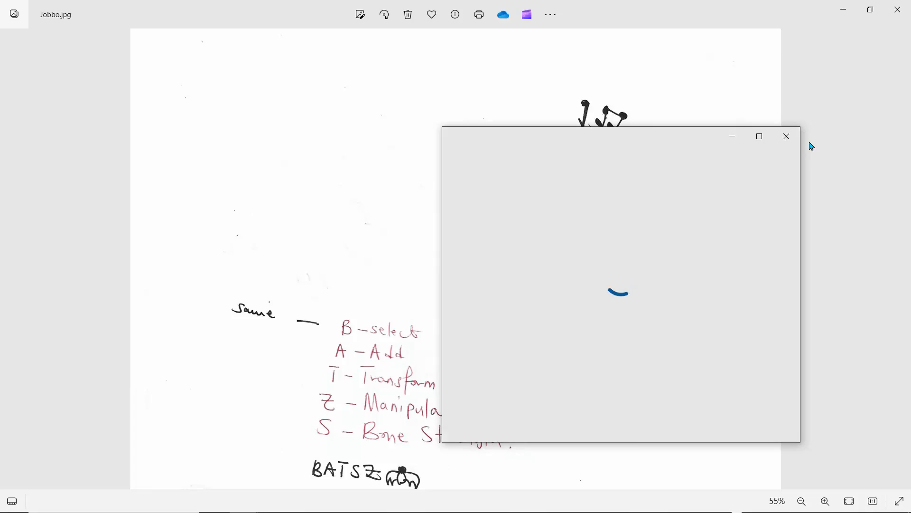
{"action": "left_click", "coordinate": [761, 138]}
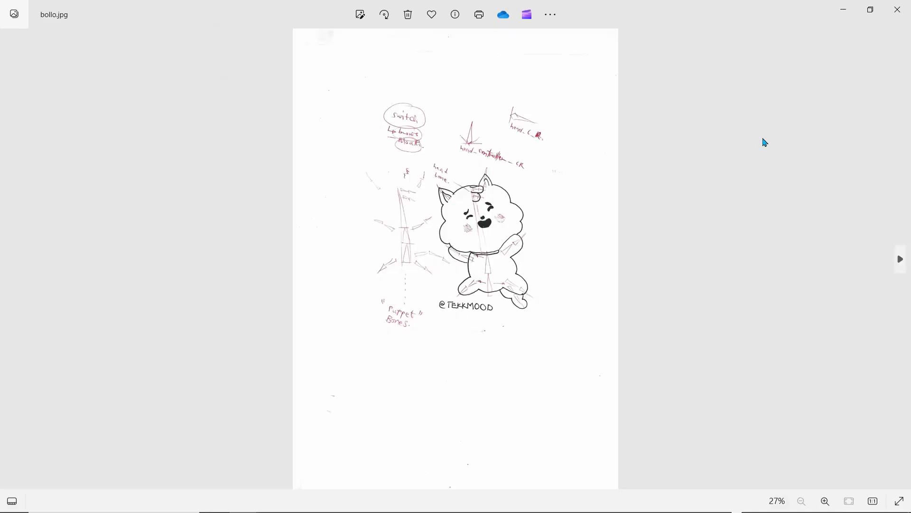
{"action": "scroll", "coordinate": [763, 140], "scroll_direction": "up", "scroll_amount": 3}
{"action": "scroll", "coordinate": [763, 140], "scroll_direction": "up", "scroll_amount": 1}
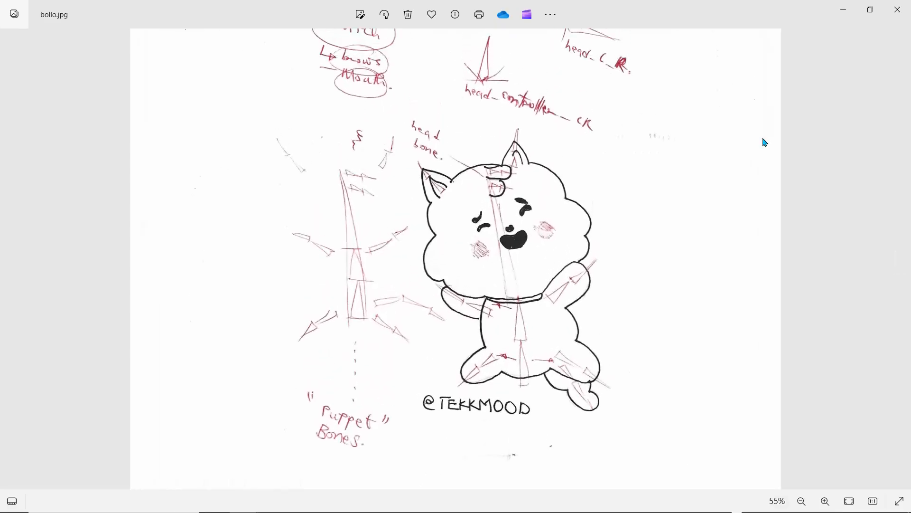
{"action": "scroll", "coordinate": [762, 140], "scroll_direction": "down", "scroll_amount": 1}
{"action": "scroll", "coordinate": [762, 142], "scroll_direction": "down", "scroll_amount": 1}
{"action": "scroll", "coordinate": [763, 143], "scroll_direction": "up", "scroll_amount": 1}
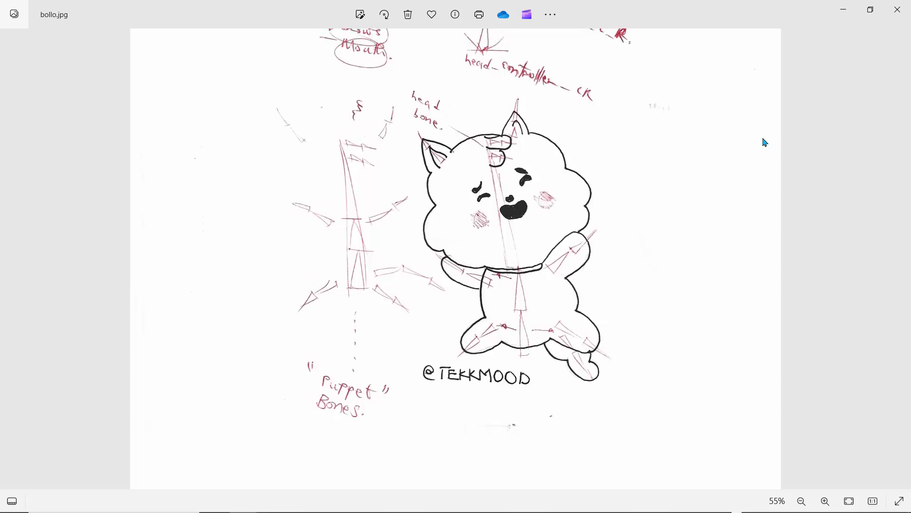
{"action": "scroll", "coordinate": [765, 142], "scroll_direction": "up", "scroll_amount": 3}
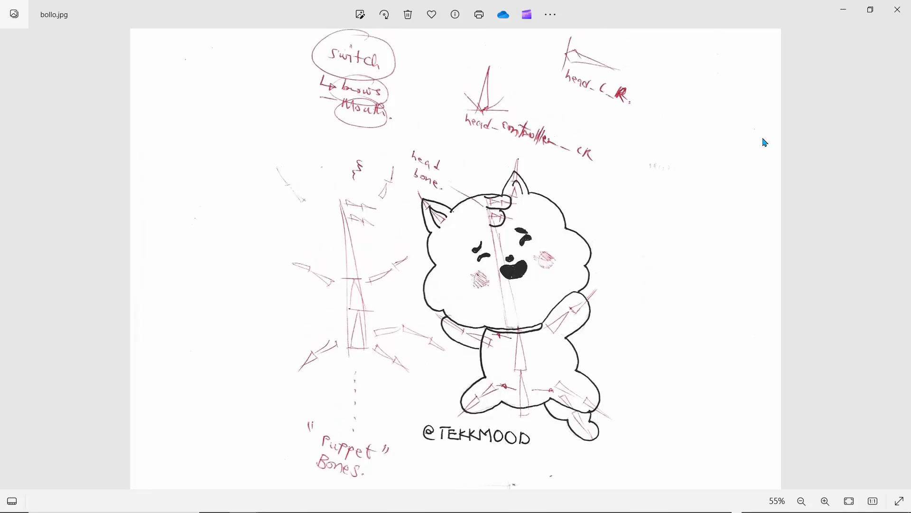
{"action": "scroll", "coordinate": [766, 142], "scroll_direction": "down", "scroll_amount": 1}
{"action": "scroll", "coordinate": [765, 142], "scroll_direction": "up", "scroll_amount": 1}
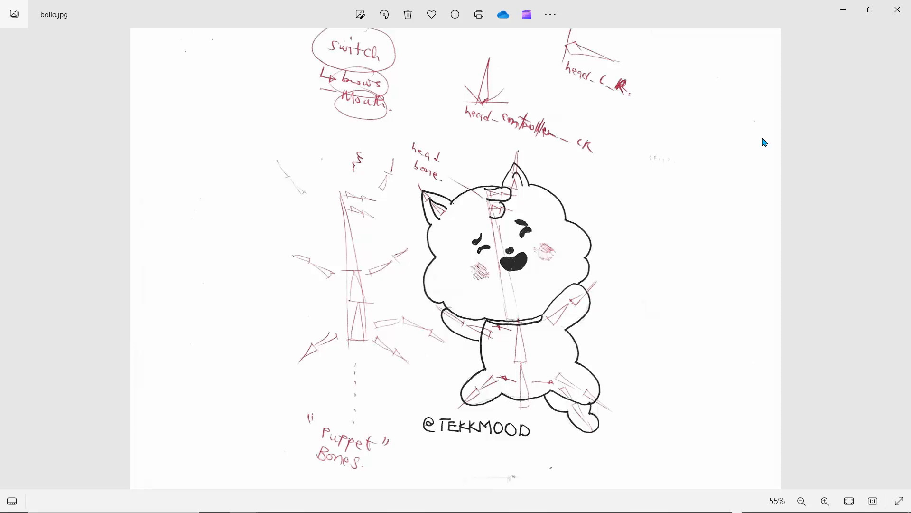
Minimize the bollo.jpg sketch and close the Jobbo.jpg image to return to the scans folder
{"action": "left_click", "coordinate": [844, 13]}
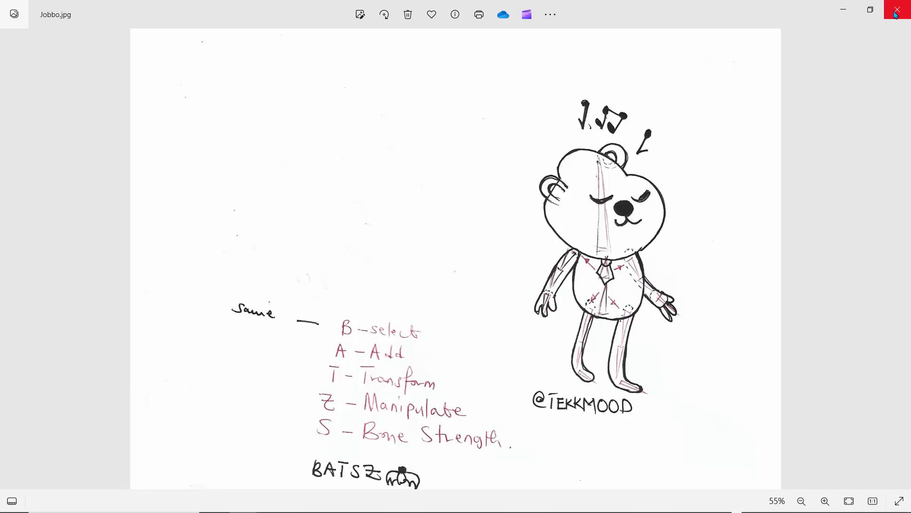
{"action": "left_click", "coordinate": [893, 13]}
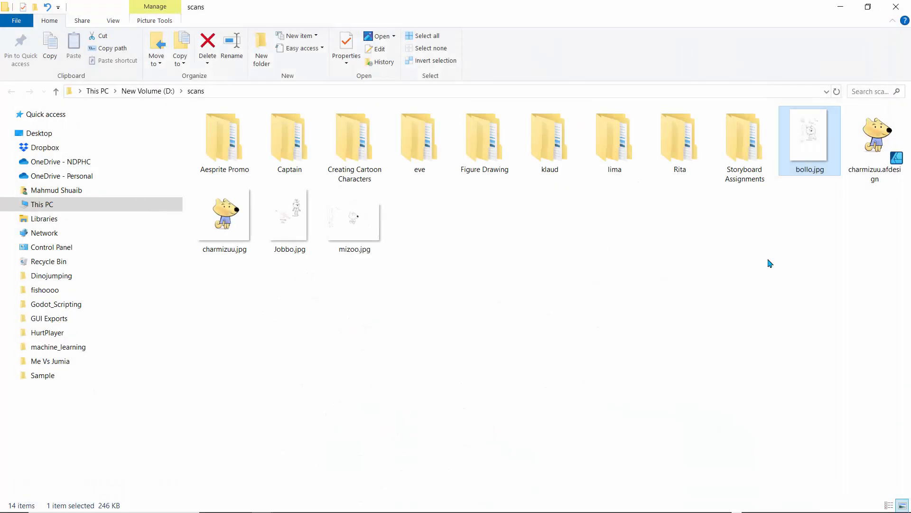
{"action": "left_click", "coordinate": [808, 168]}
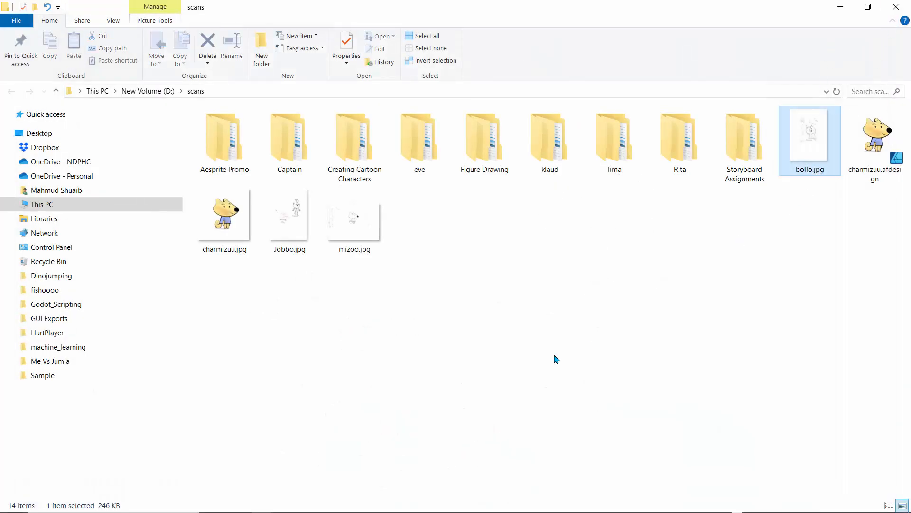
{"action": "mouse_move", "coordinate": [387, 510]}
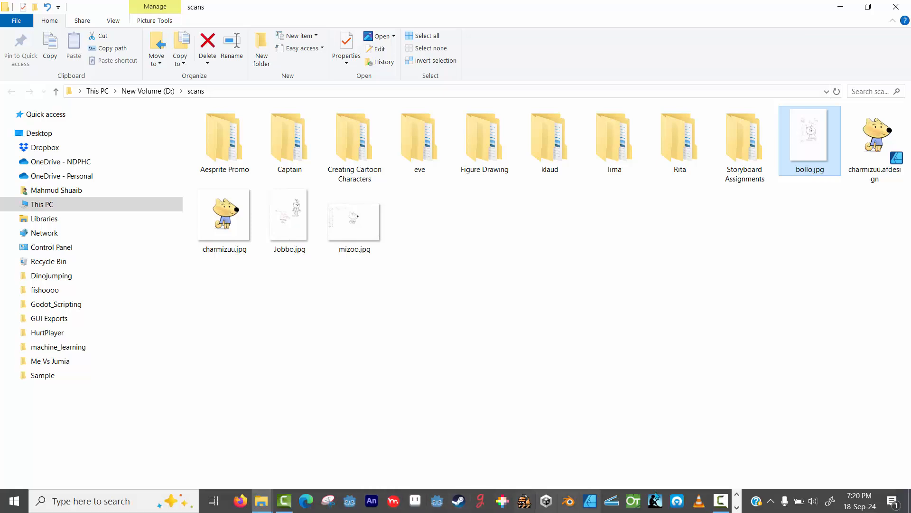
{"action": "left_click", "coordinate": [721, 501]}
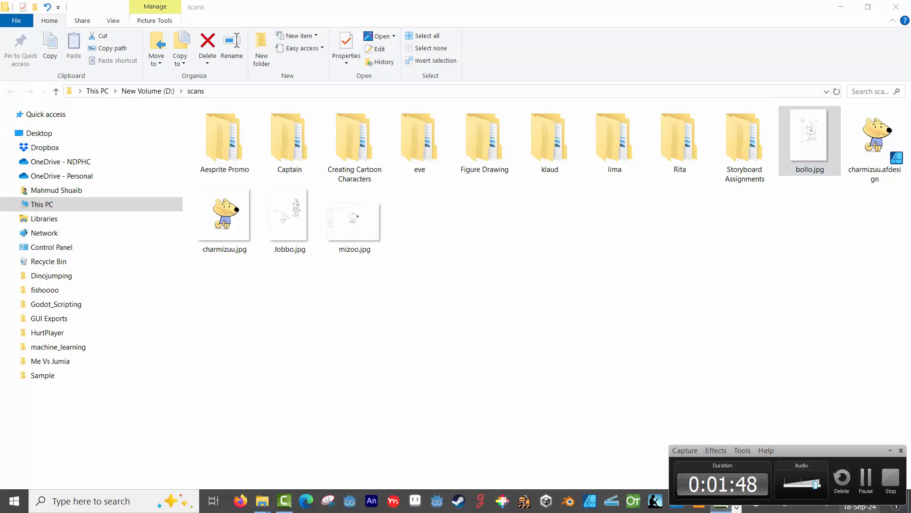
{"action": "left_click", "coordinate": [453, 424]}
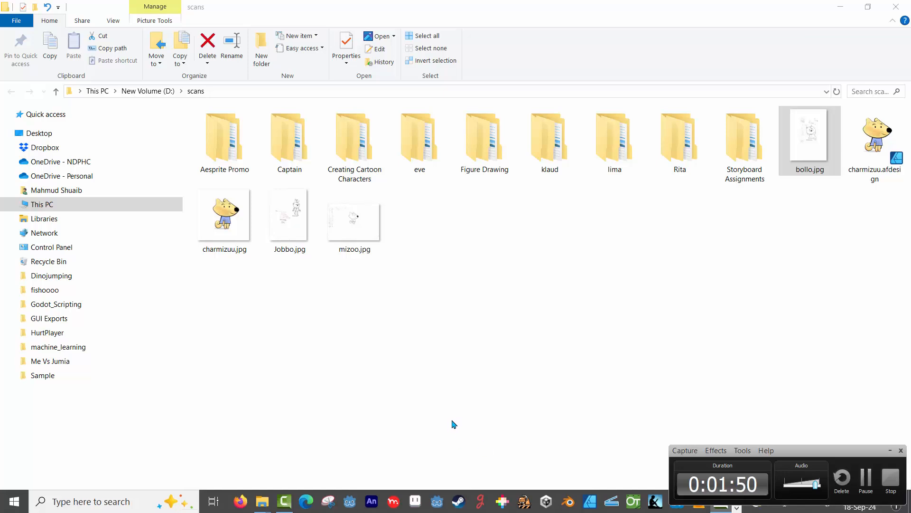
{"action": "left_click", "coordinate": [890, 450]}
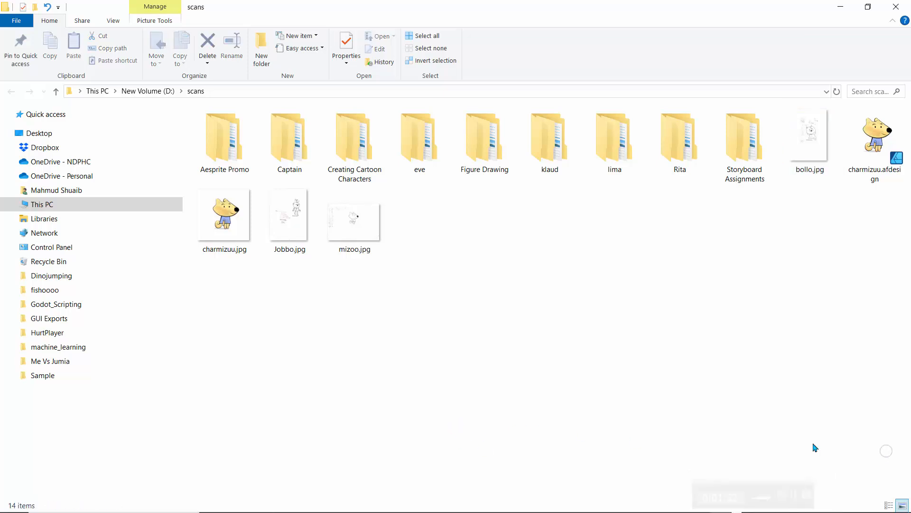
Launch Moho Pro, close the trial registration web page, and minimize the scans folder window
{"action": "left_click", "coordinate": [394, 502]}
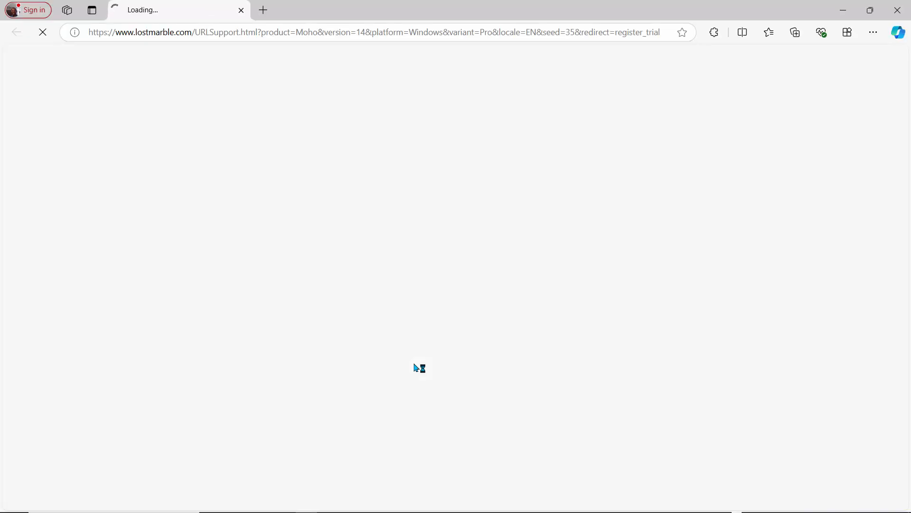
{"action": "left_click", "coordinate": [898, 9]}
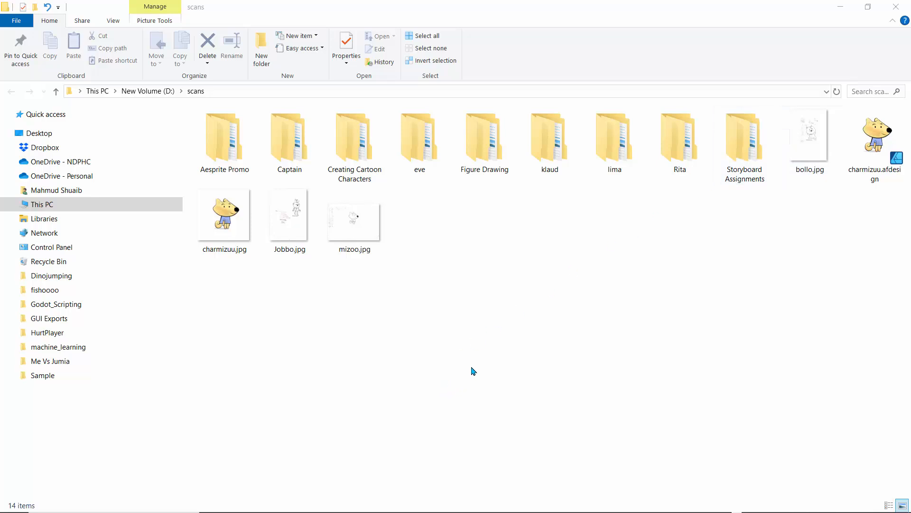
{"action": "left_click", "coordinate": [837, 10]}
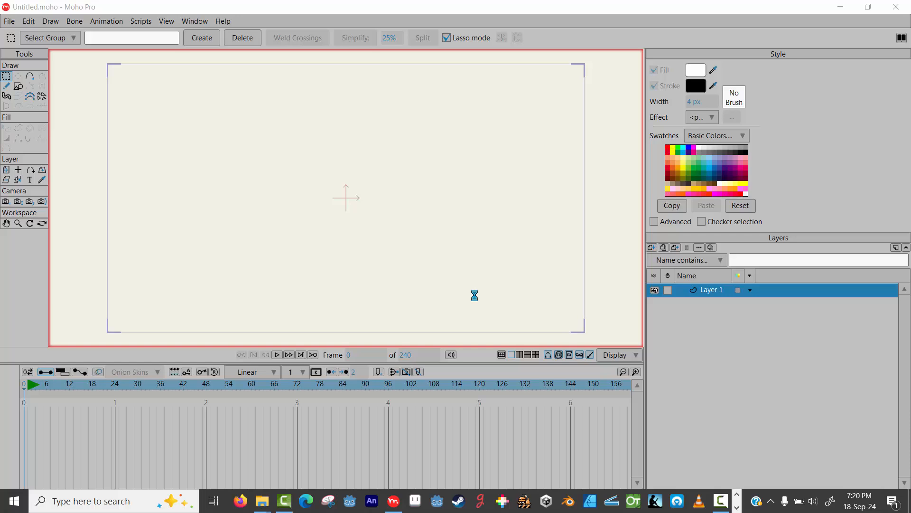
Raise the interface brightness above its current level in the Appearance preferences and apply the change
{"action": "left_click", "coordinate": [31, 24]}
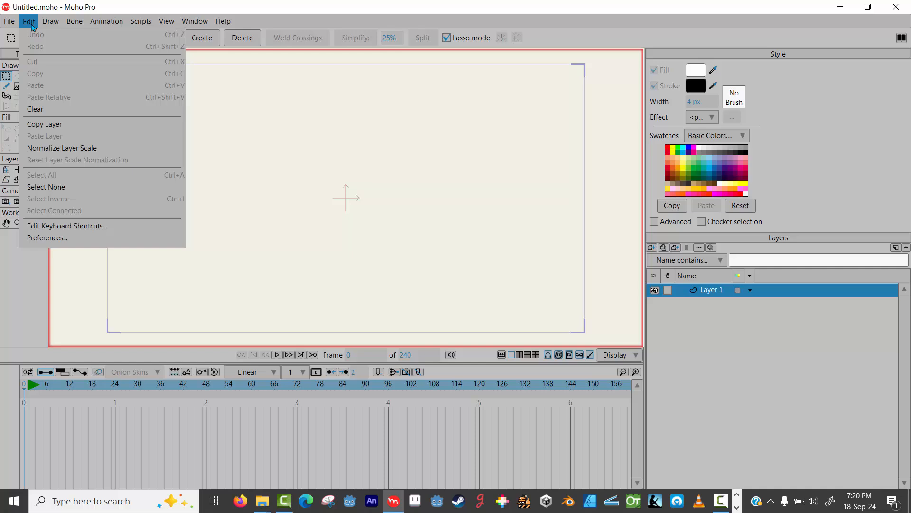
{"action": "left_click", "coordinate": [79, 238]}
{"action": "left_click", "coordinate": [617, 131]}
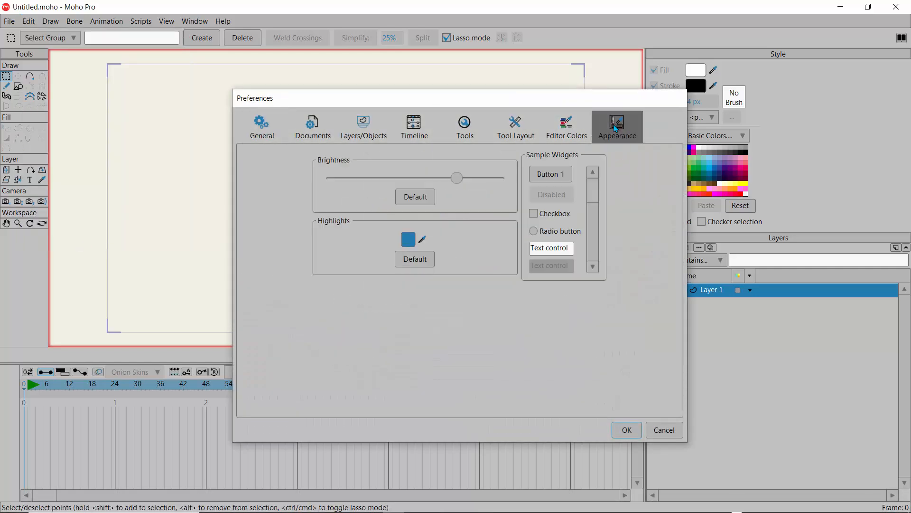
{"action": "mouse_move", "coordinate": [457, 179]}
{"action": "left_mouse_down"}
{"action": "mouse_move", "coordinate": [499, 178]}
{"action": "mouse_move", "coordinate": [332, 178]}
{"action": "mouse_move", "coordinate": [493, 178]}
{"action": "mouse_move", "coordinate": [483, 178]}
{"action": "left_mouse_up"}
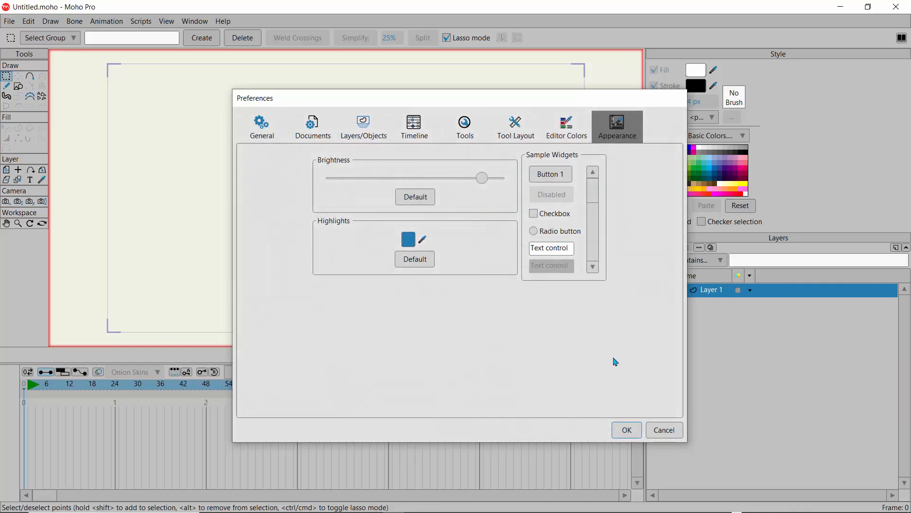
{"action": "left_click", "coordinate": [627, 434]}
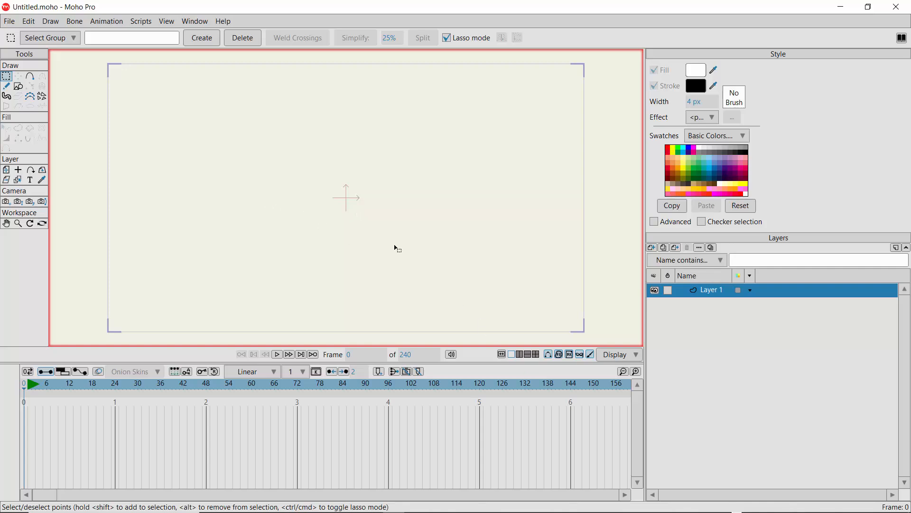
Arrange the Moho Pro window and the bollo.jpg sketch side by side, with Moho in the left half and the sketch in the right
{"action": "left_click", "coordinate": [867, 10]}
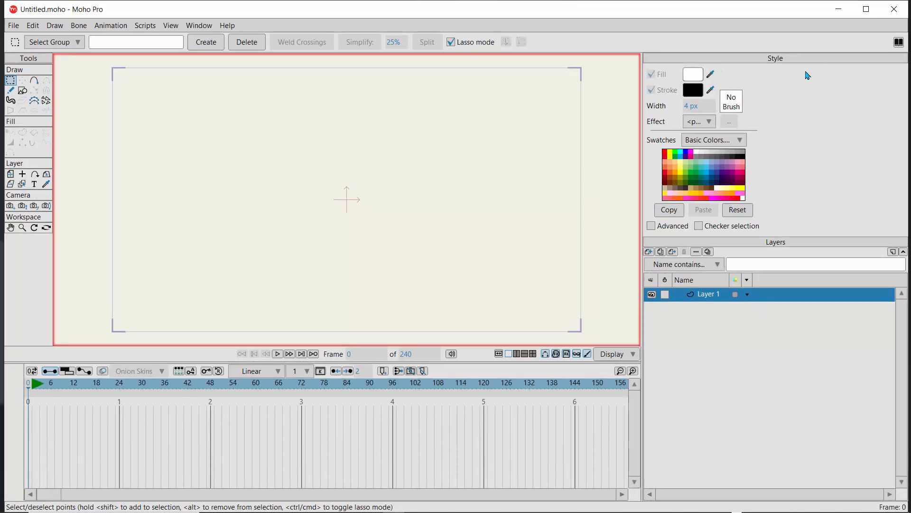
{"action": "left_click_drag", "start_coordinate": [673, 14], "coordinate": [510, 33]}
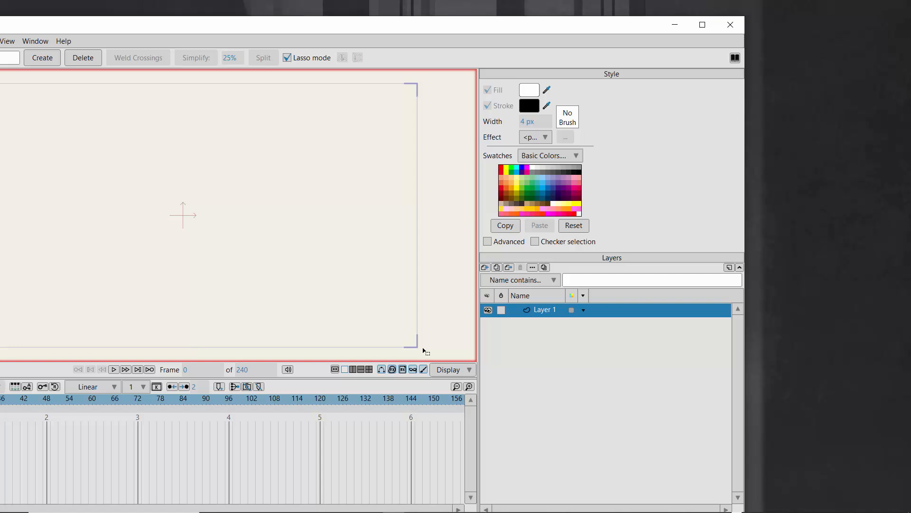
{"action": "key", "text": "super+Left"}
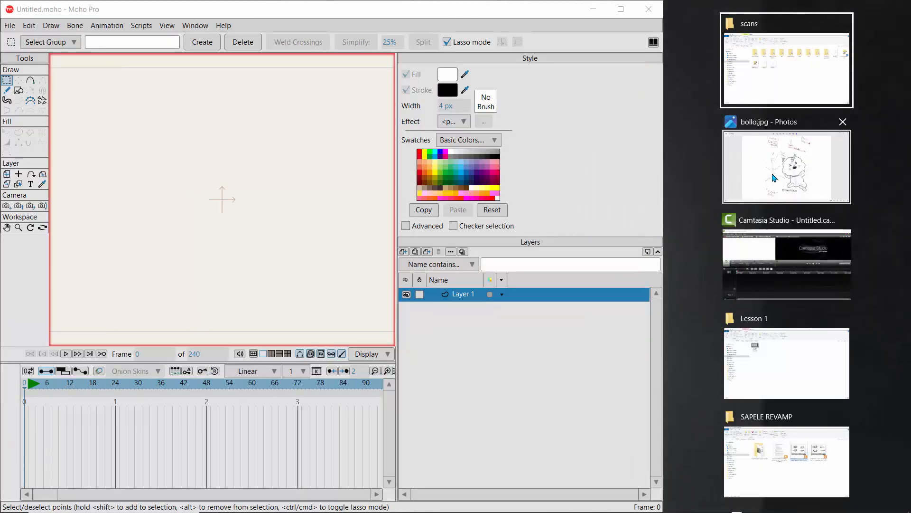
{"action": "left_click", "coordinate": [774, 180]}
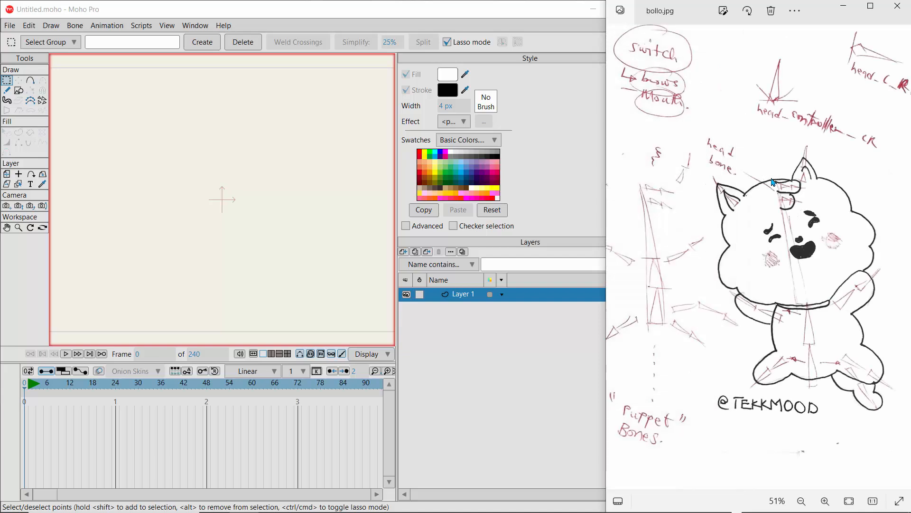
{"action": "key", "text": "super+Right"}
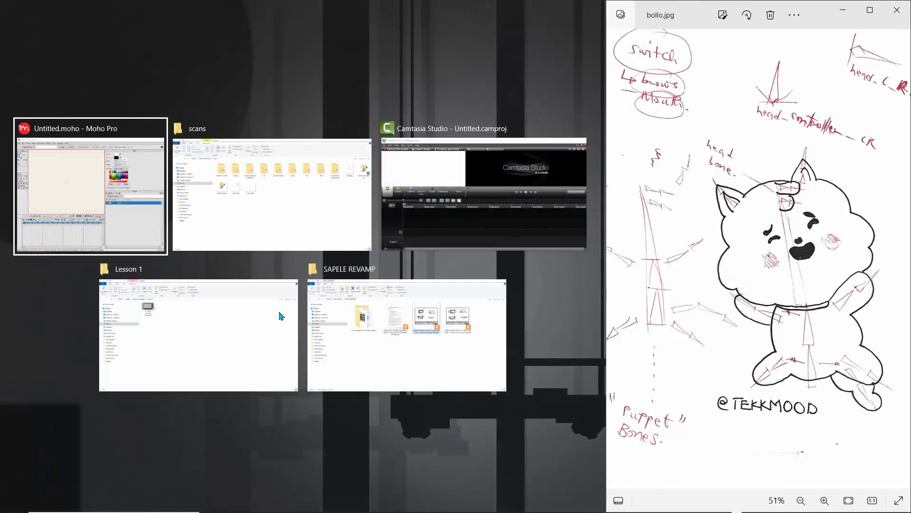
{"action": "left_click", "coordinate": [65, 197]}
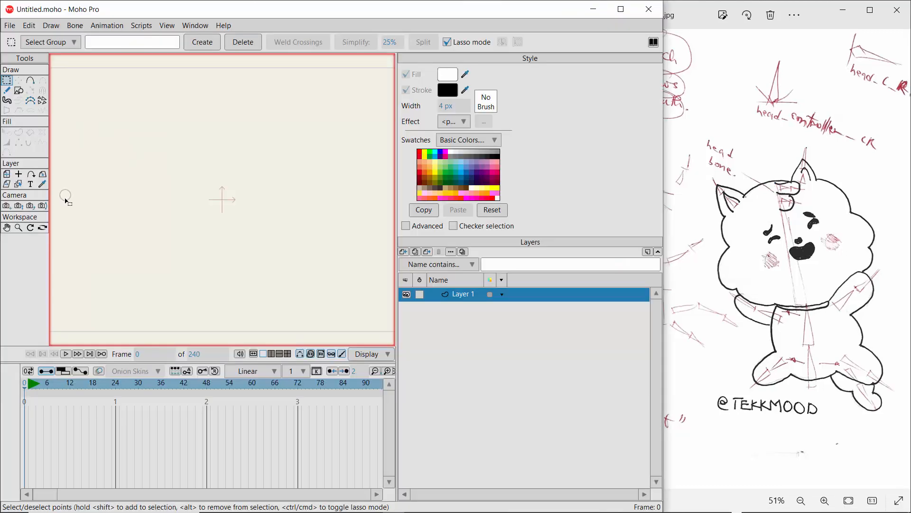
Detach the bollo.jpg sketch viewer from its place beside Moho Pro and close it
{"action": "left_click", "coordinate": [828, 30]}
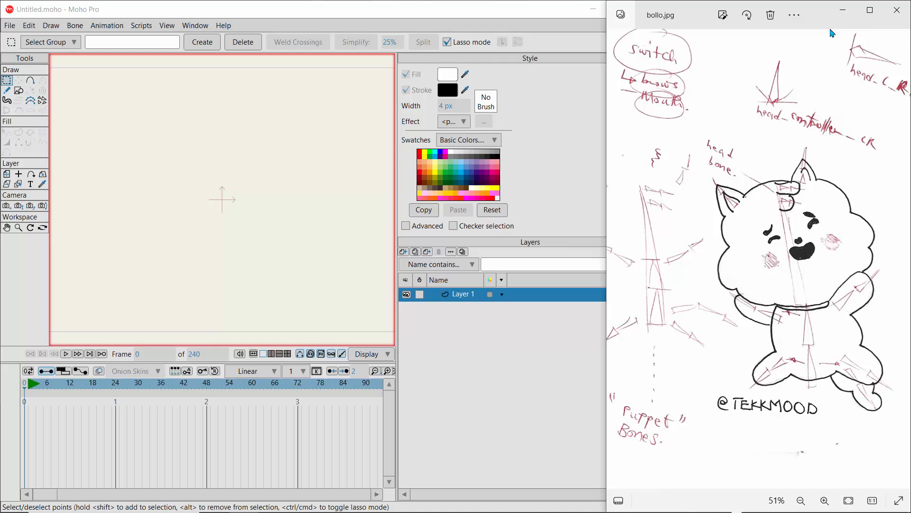
{"action": "key", "text": "super+Right"}
{"action": "key", "text": "super+Right"}
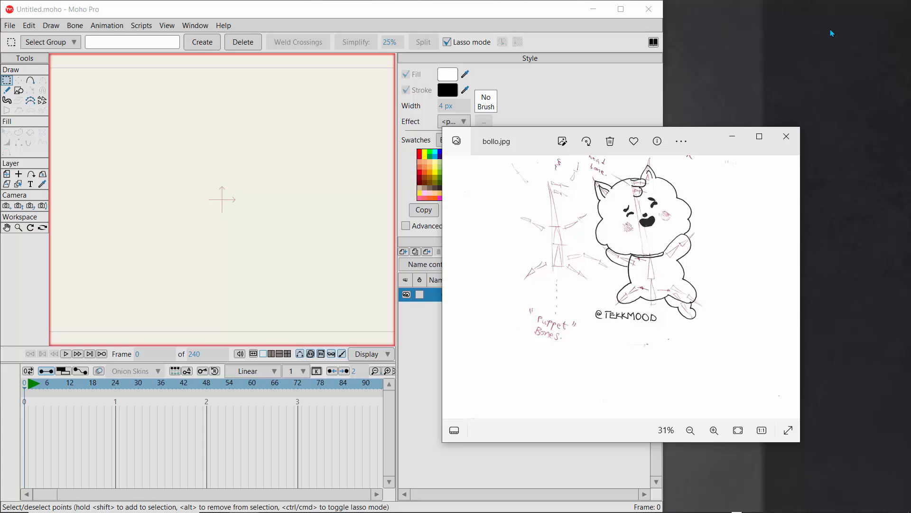
{"action": "left_click", "coordinate": [787, 136]}
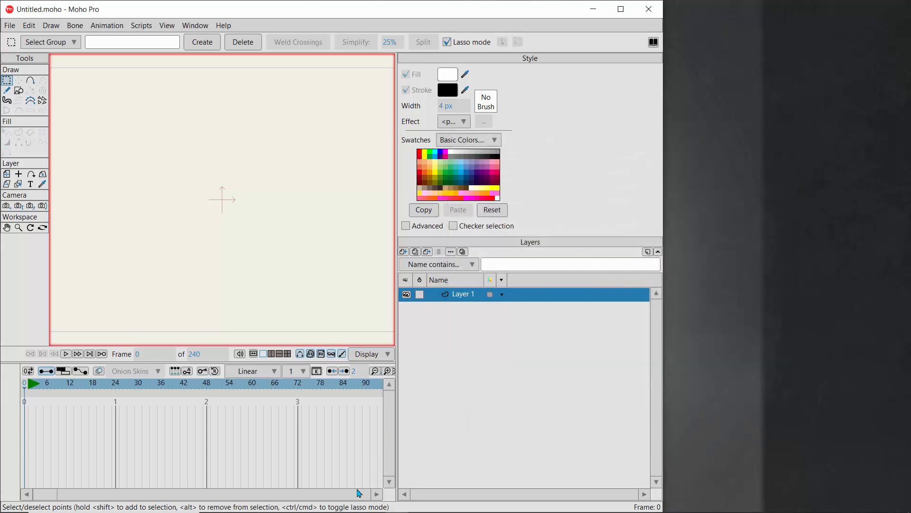
Bring up the scans folder window and arrange it side by side with Moho Pro, folder on the left and Moho on the right
{"action": "left_click", "coordinate": [261, 501]}
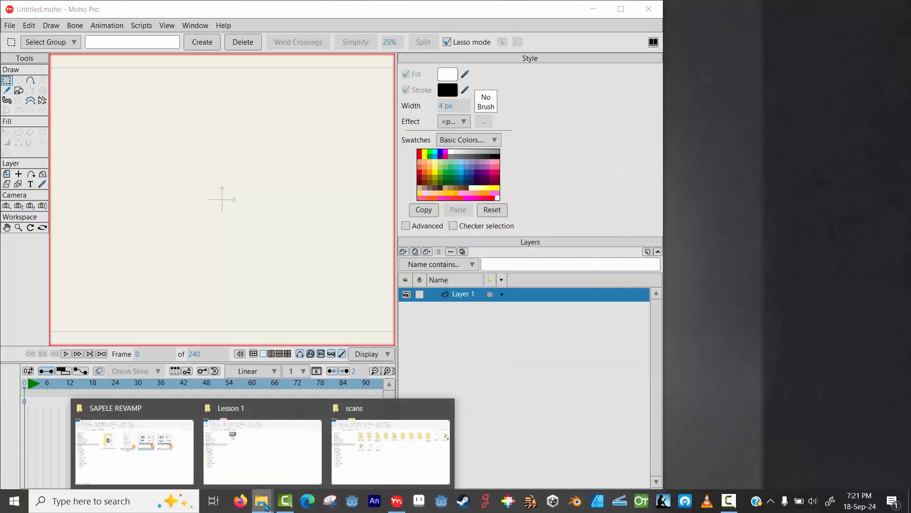
{"action": "left_click", "coordinate": [373, 419]}
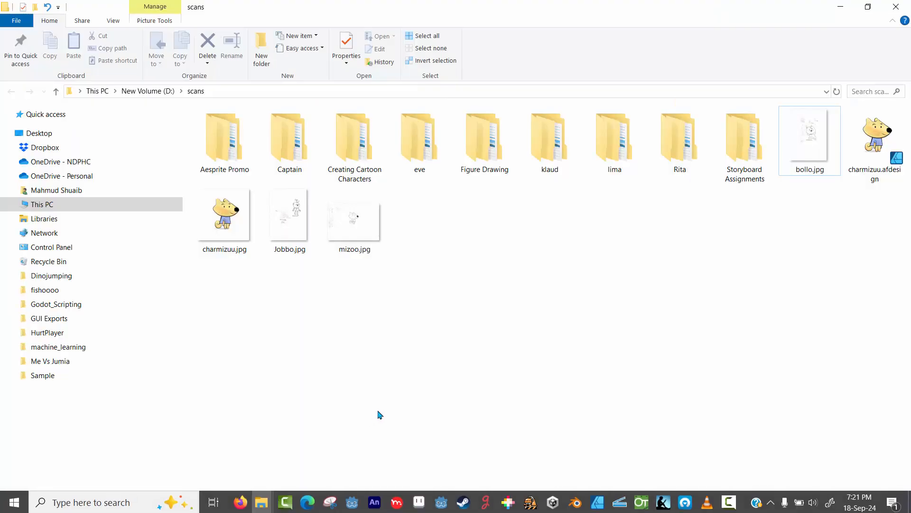
{"action": "key", "text": "super+Right"}
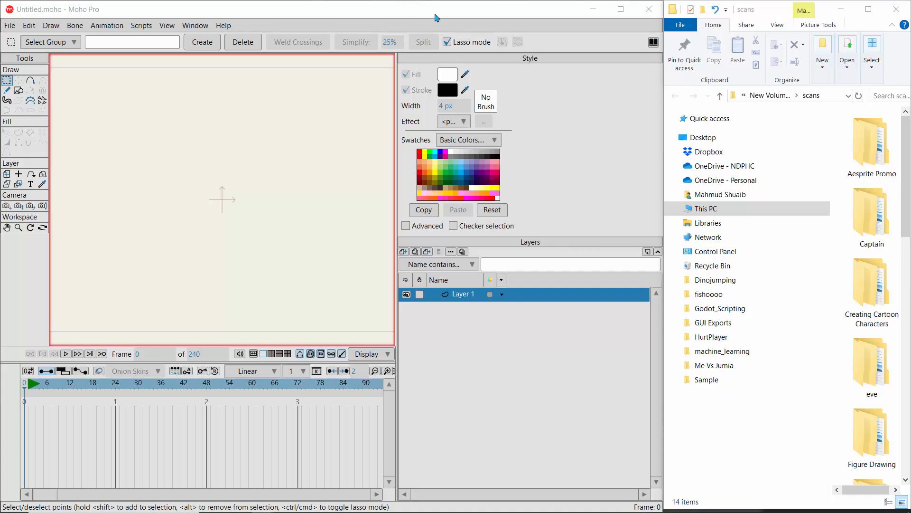
{"action": "left_click", "coordinate": [438, 15]}
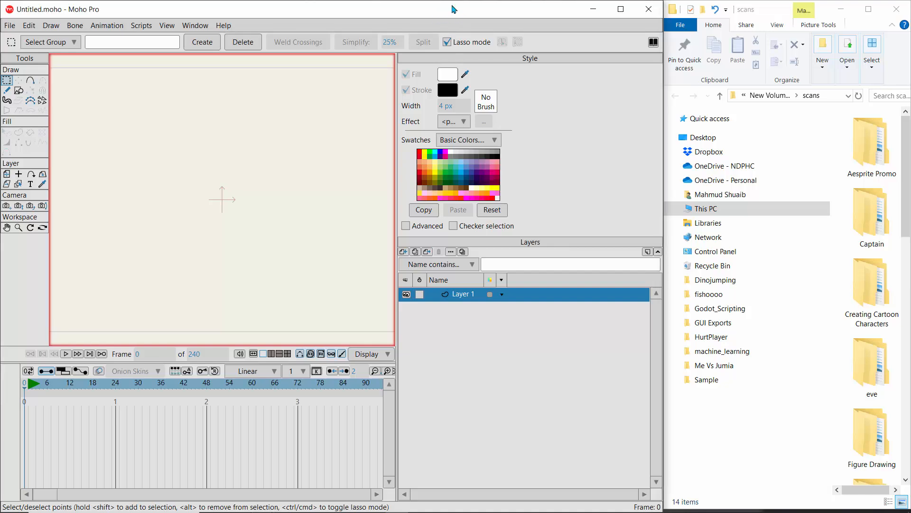
{"action": "key", "text": "super+Right"}
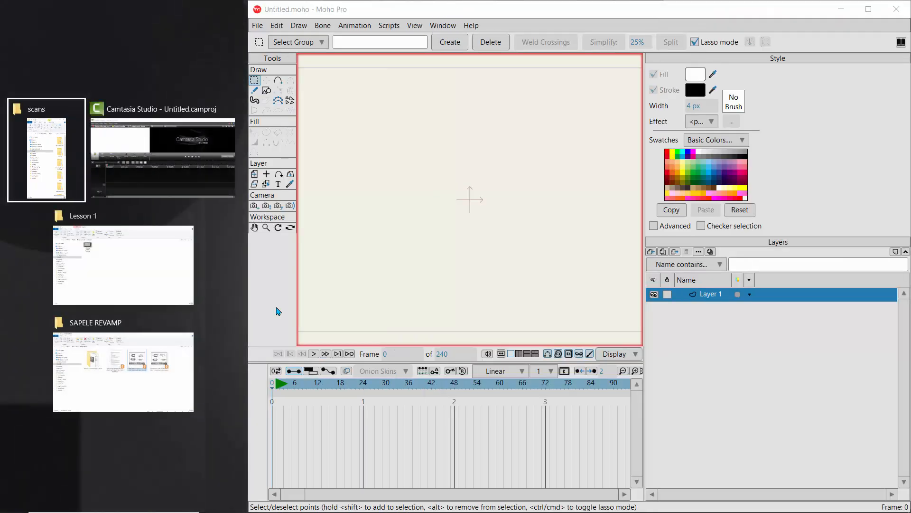
{"action": "left_click", "coordinate": [46, 152]}
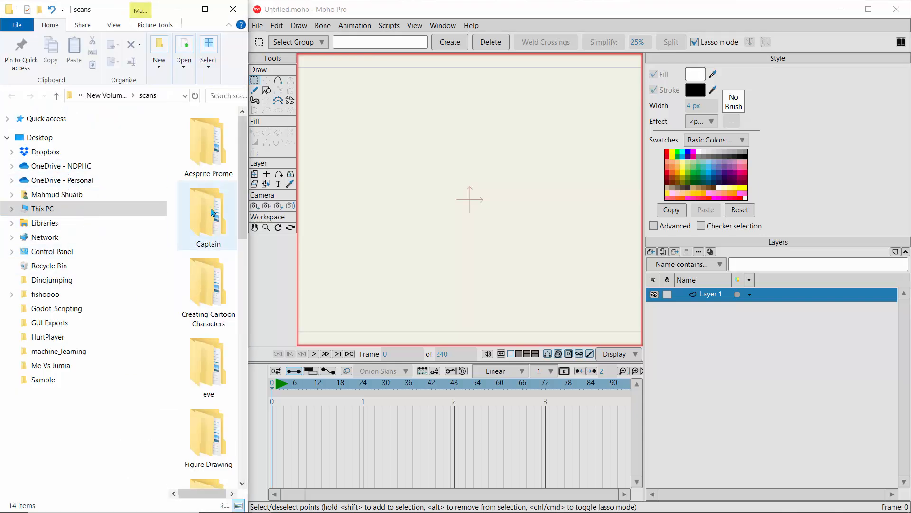
Import bollo.jpg from the scans folder onto the Moho Pro canvas as an image layer, and maximize the Moho window
{"action": "scroll", "coordinate": [239, 207], "scroll_direction": "down", "scroll_amount": 1}
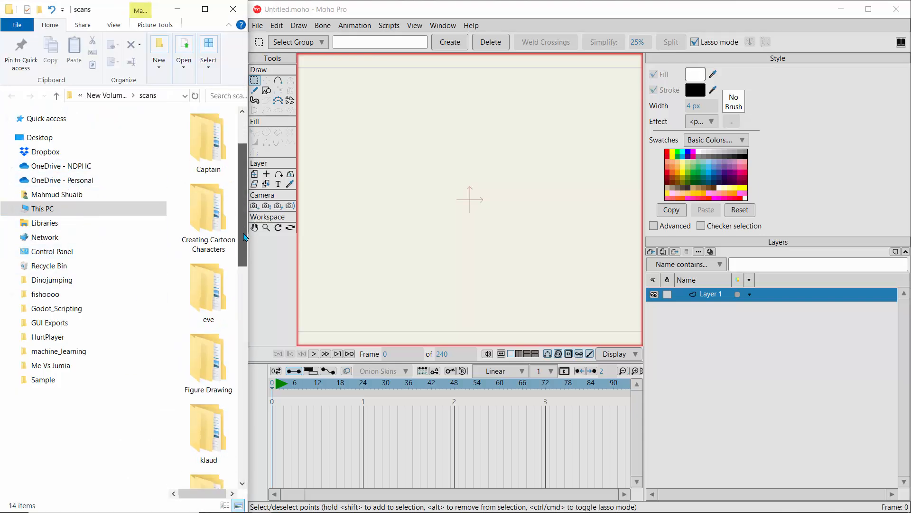
{"action": "left_click_drag", "start_coordinate": [245, 237], "coordinate": [251, 291]}
{"action": "left_click_drag", "start_coordinate": [253, 309], "coordinate": [256, 370]}
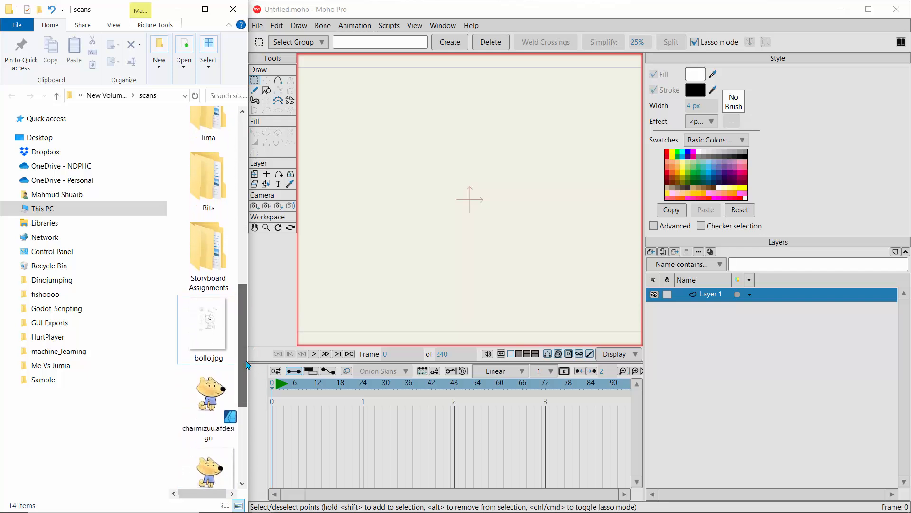
{"action": "mouse_move", "coordinate": [211, 331]}
{"action": "left_mouse_down"}
{"action": "mouse_move", "coordinate": [250, 325]}
{"action": "mouse_move", "coordinate": [441, 244]}
{"action": "mouse_move", "coordinate": [454, 213]}
{"action": "left_mouse_up"}
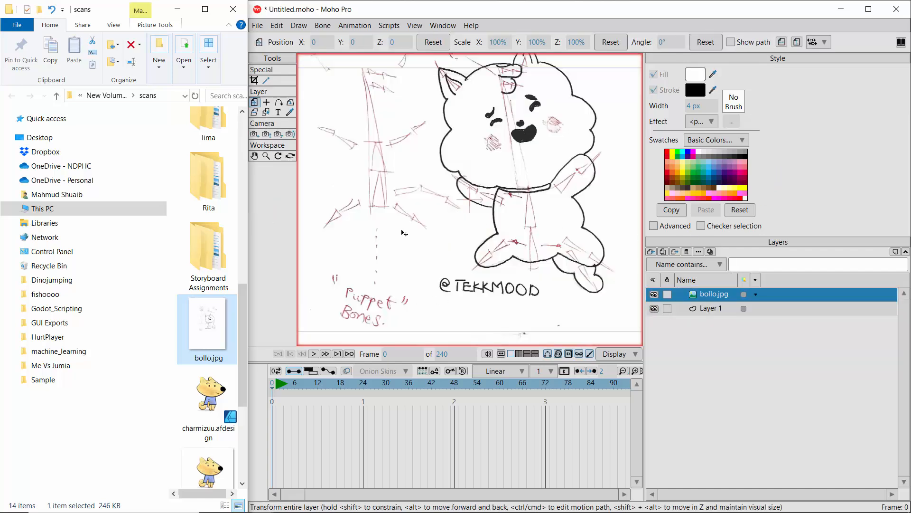
{"action": "left_click", "coordinate": [869, 9]}
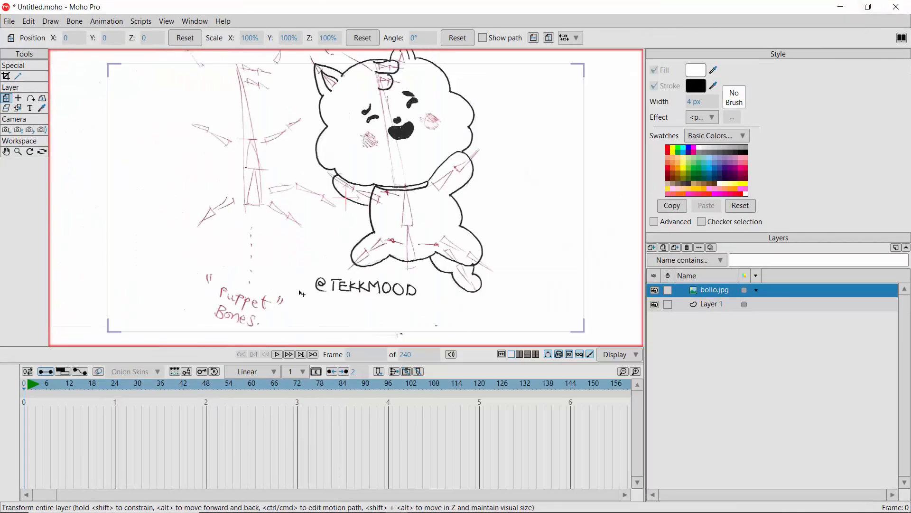
Move the bollo.jpg layer down to about X 0.09, Y -0.37 so the character's whole head sits within the camera frame
{"action": "mouse_move", "coordinate": [383, 201]}
{"action": "left_mouse_down"}
{"action": "mouse_move", "coordinate": [388, 243]}
{"action": "mouse_move", "coordinate": [417, 253]}
{"action": "mouse_move", "coordinate": [374, 168]}
{"action": "mouse_move", "coordinate": [392, 243]}
{"action": "mouse_move", "coordinate": [382, 203]}
{"action": "left_mouse_up"}
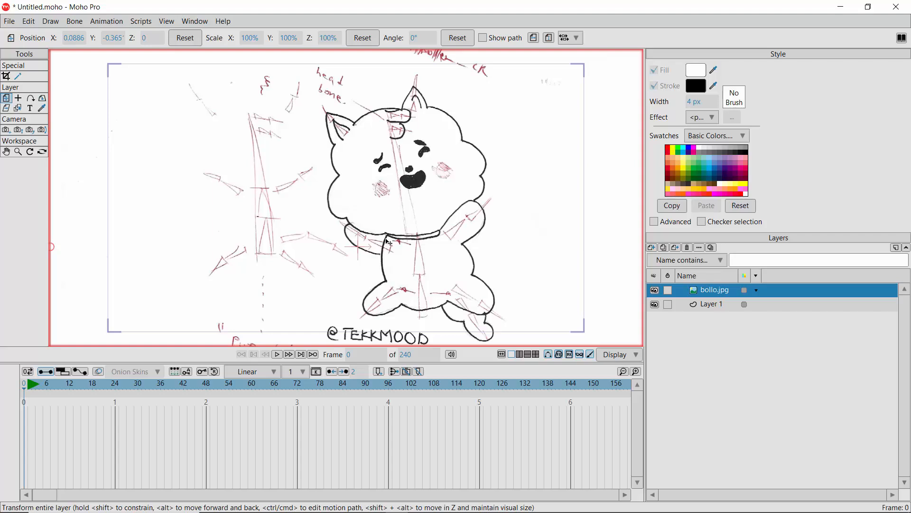
{"action": "left_click", "coordinate": [18, 152]}
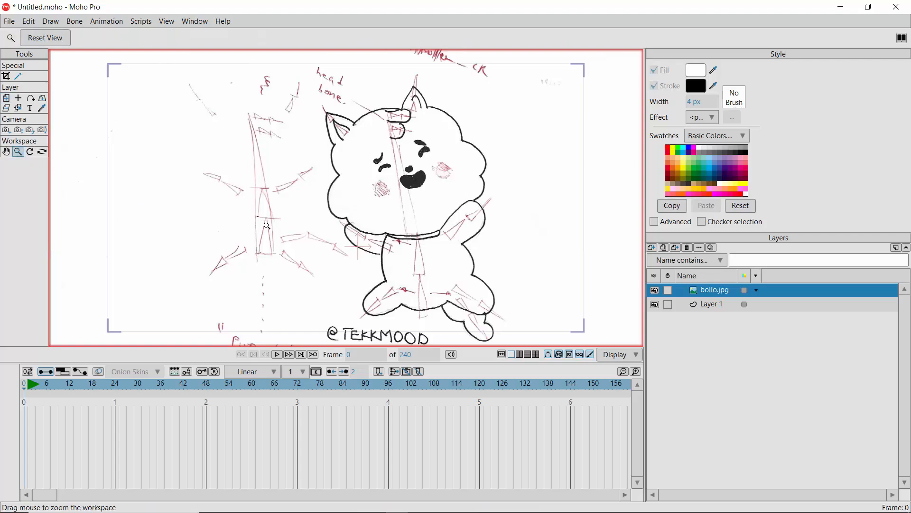
{"action": "scroll", "coordinate": [266, 226], "scroll_direction": "down", "scroll_amount": 6}
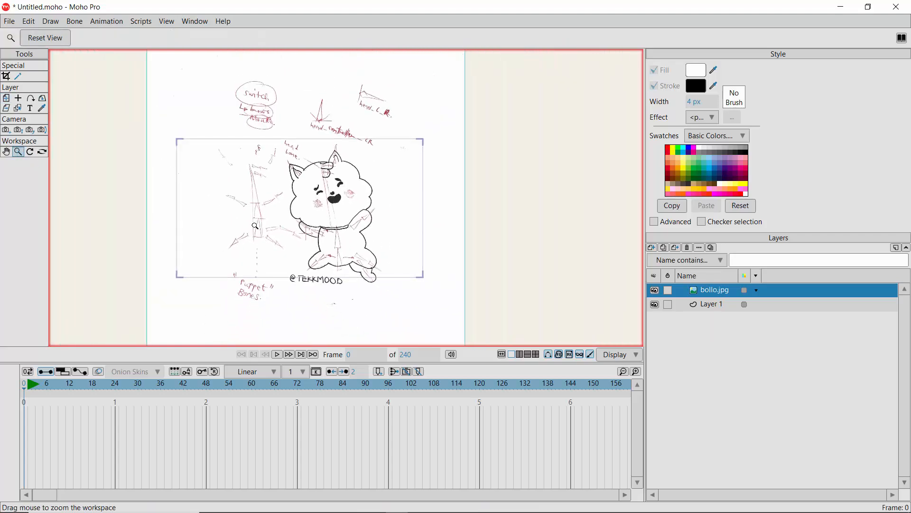
{"action": "scroll", "coordinate": [255, 226], "scroll_direction": "down", "scroll_amount": 5}
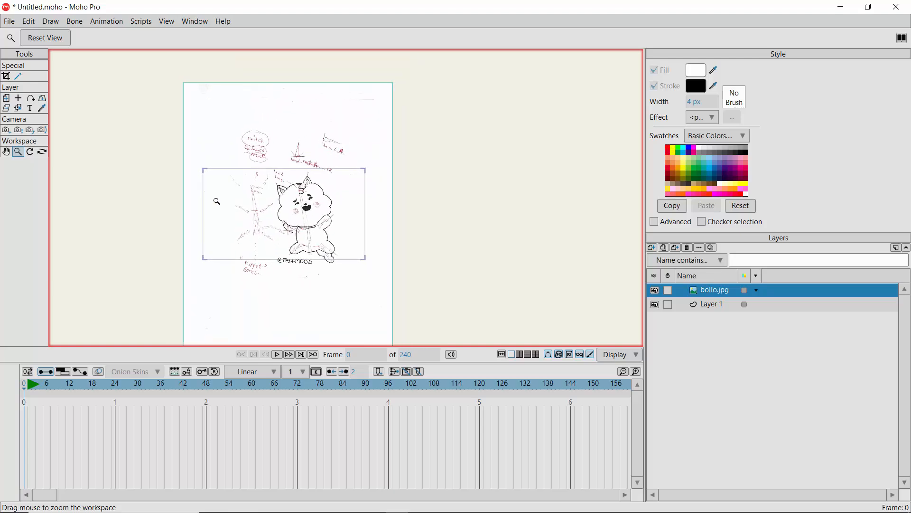
{"action": "scroll", "coordinate": [216, 201], "scroll_direction": "up", "scroll_amount": 2}
{"action": "left_click", "coordinate": [6, 152]}
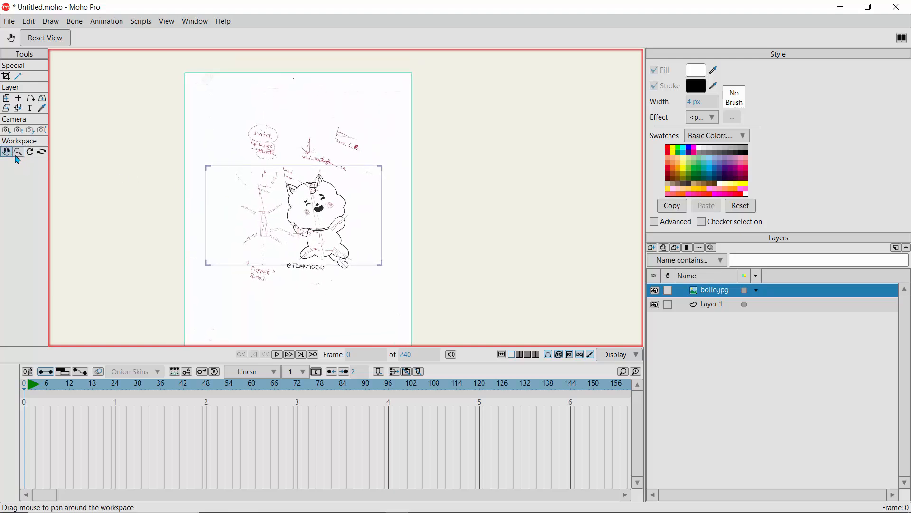
{"action": "left_click_drag", "start_coordinate": [252, 230], "coordinate": [298, 238]}
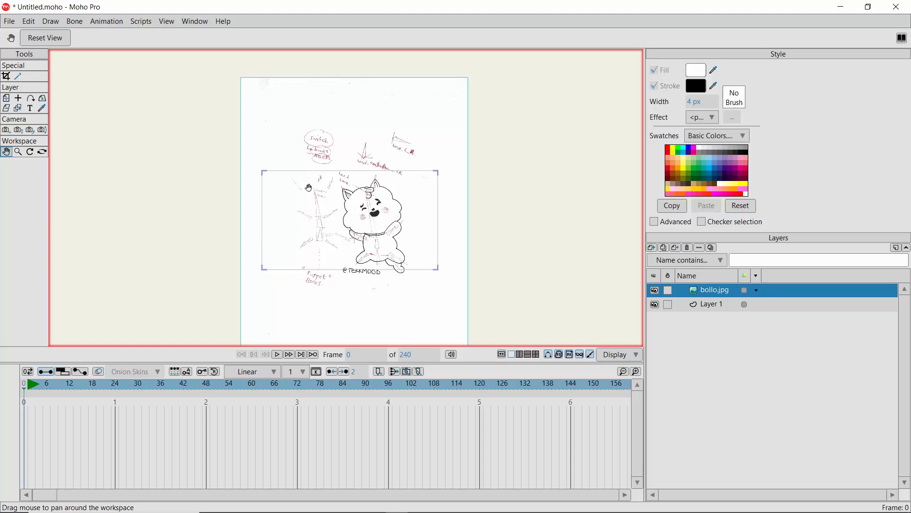
{"action": "left_click_drag", "start_coordinate": [292, 195], "coordinate": [327, 195]}
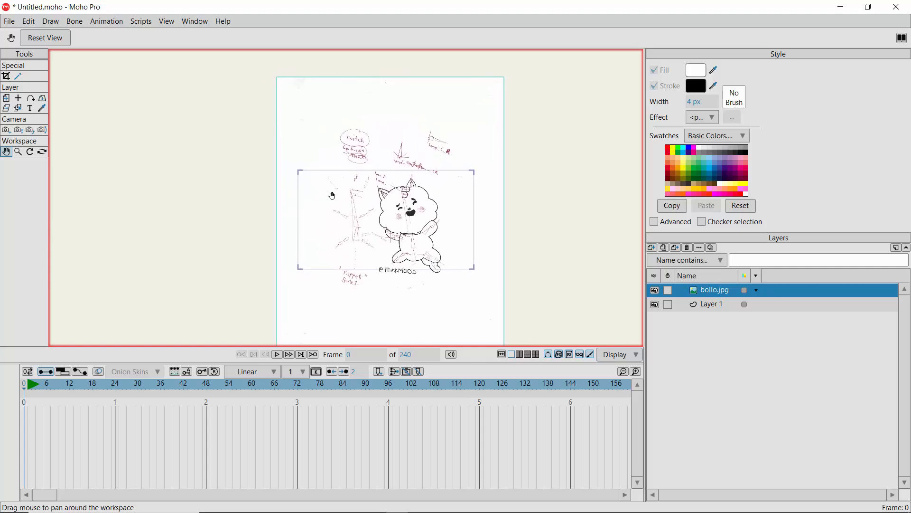
{"action": "scroll", "coordinate": [347, 205], "scroll_direction": "down", "scroll_amount": 1}
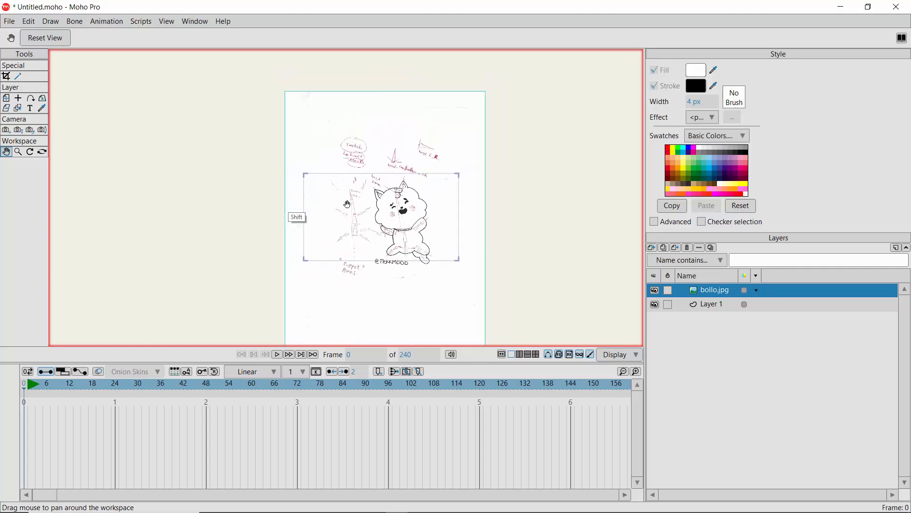
{"action": "scroll", "coordinate": [347, 205], "scroll_direction": "up", "scroll_amount": 3}
{"action": "scroll", "coordinate": [347, 204], "scroll_direction": "down", "scroll_amount": 1}
{"action": "scroll", "coordinate": [347, 204], "scroll_direction": "up", "scroll_amount": 1}
{"action": "scroll", "coordinate": [348, 204], "scroll_direction": "down", "scroll_amount": 2}
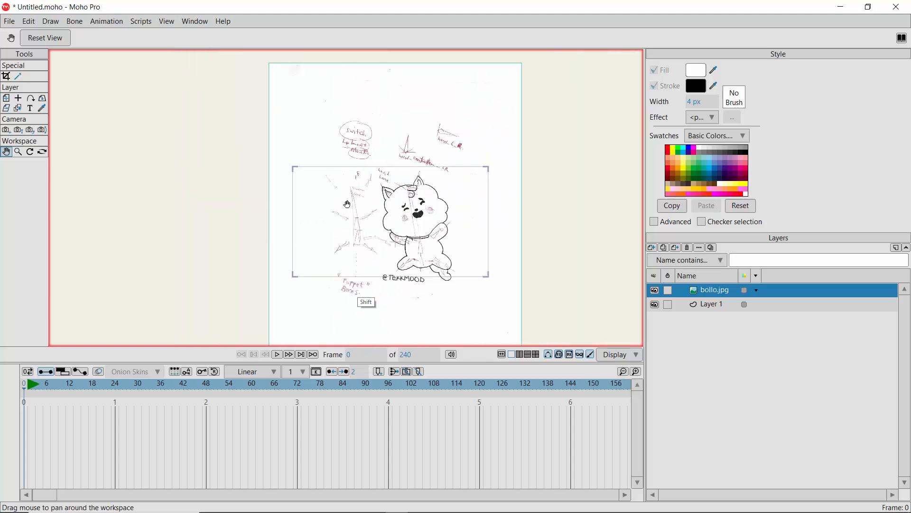
{"action": "scroll", "coordinate": [347, 204], "scroll_direction": "up", "scroll_amount": 1}
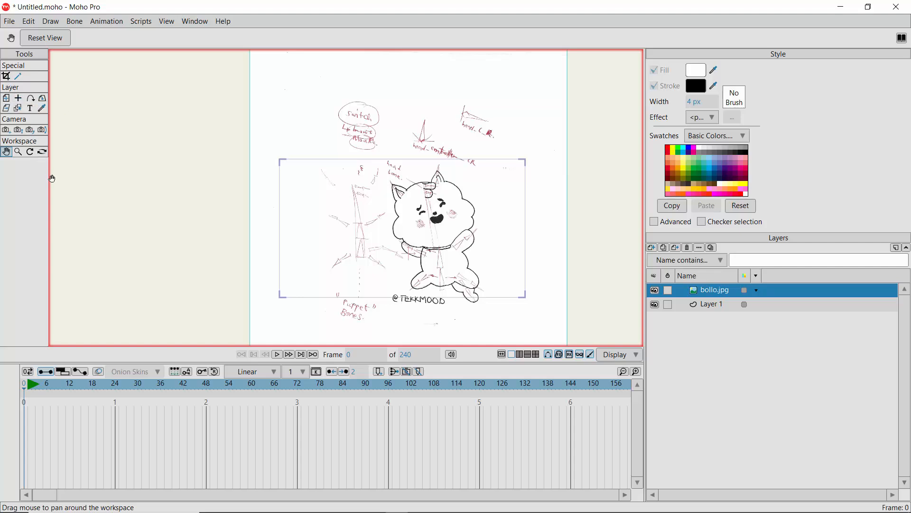
Scale the bollo.jpg layer down proportionally to roughly half size so the sketched character and bone notes fit within the camera frame's height
{"action": "left_click", "coordinate": [8, 99]}
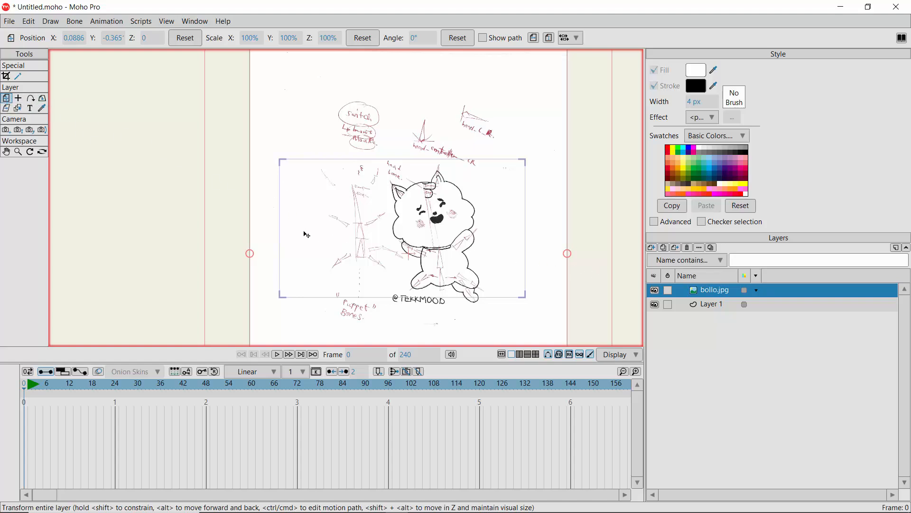
{"action": "left_click", "coordinate": [18, 152]}
{"action": "scroll", "coordinate": [285, 204], "scroll_direction": "down", "scroll_amount": 2}
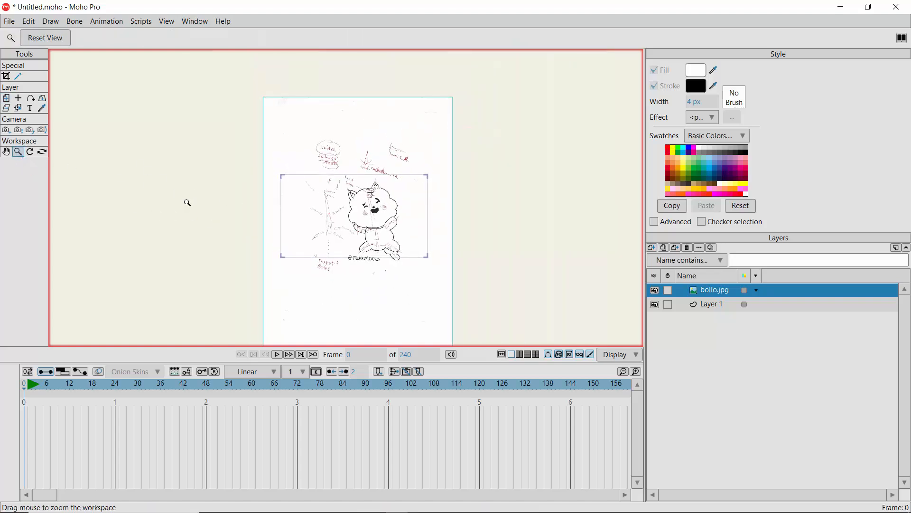
{"action": "scroll", "coordinate": [221, 245], "scroll_direction": "down", "scroll_amount": 1}
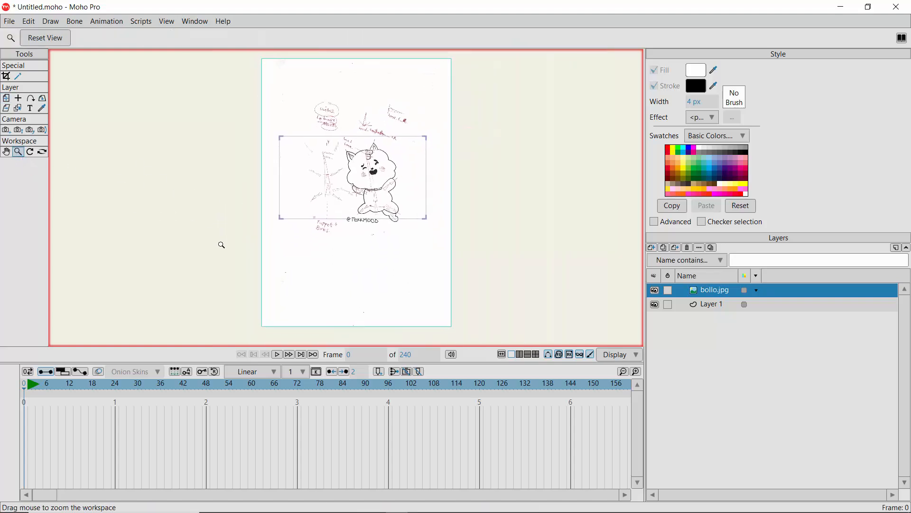
{"action": "left_click", "coordinate": [8, 100]}
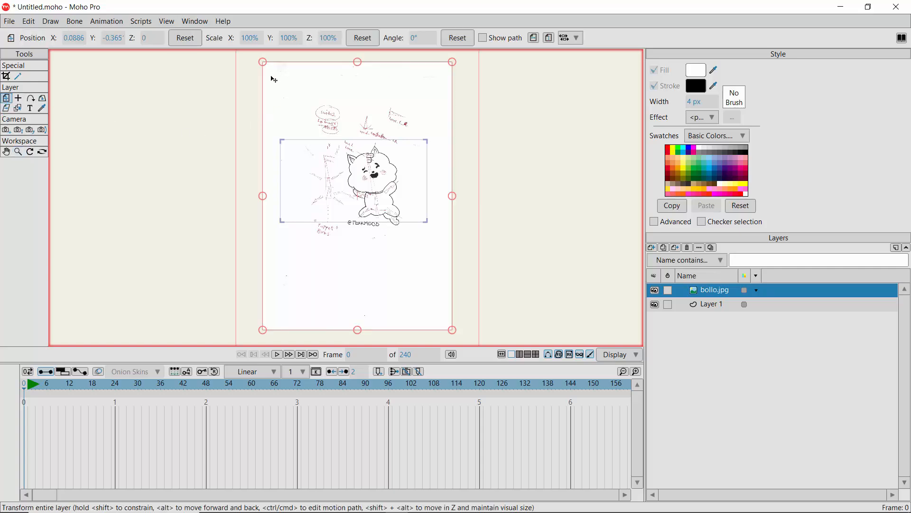
{"action": "mouse_move", "coordinate": [263, 63]}
{"action": "left_mouse_down"}
{"action": "mouse_move", "coordinate": [331, 162]}
{"action": "mouse_move", "coordinate": [307, 125]}
{"action": "left_mouse_up"}
{"action": "left_click", "coordinate": [18, 151]}
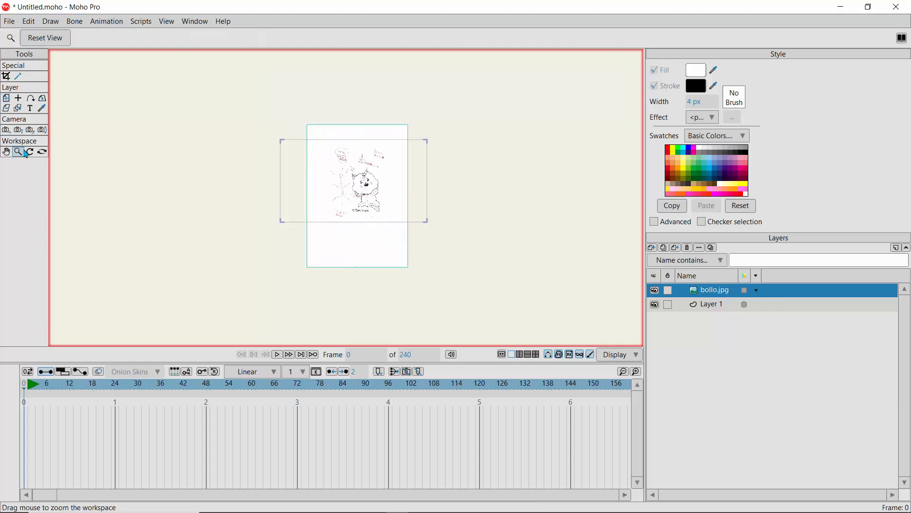
{"action": "mouse_move", "coordinate": [370, 176]}
{"action": "left_mouse_down"}
{"action": "mouse_move", "coordinate": [431, 274]}
{"action": "mouse_move", "coordinate": [386, 249]}
{"action": "mouse_move", "coordinate": [382, 235]}
{"action": "left_mouse_up"}
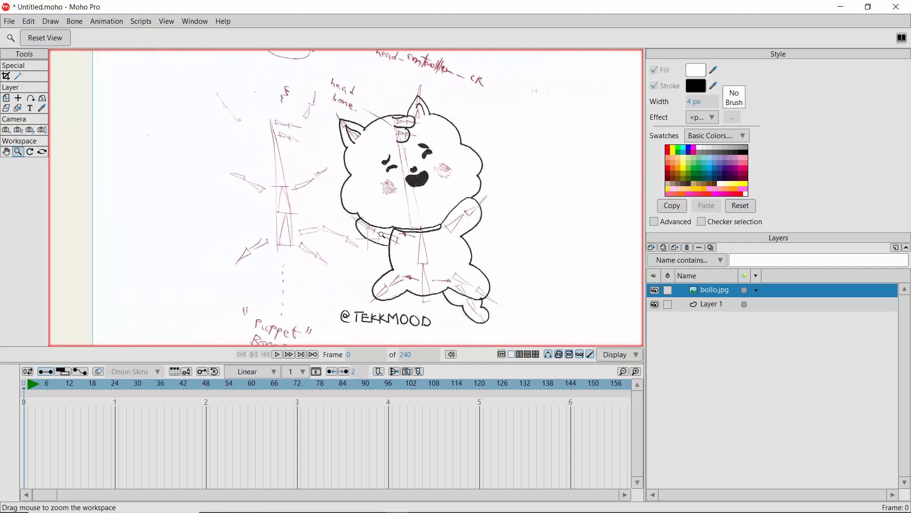
{"action": "right_click", "coordinate": [706, 293]}
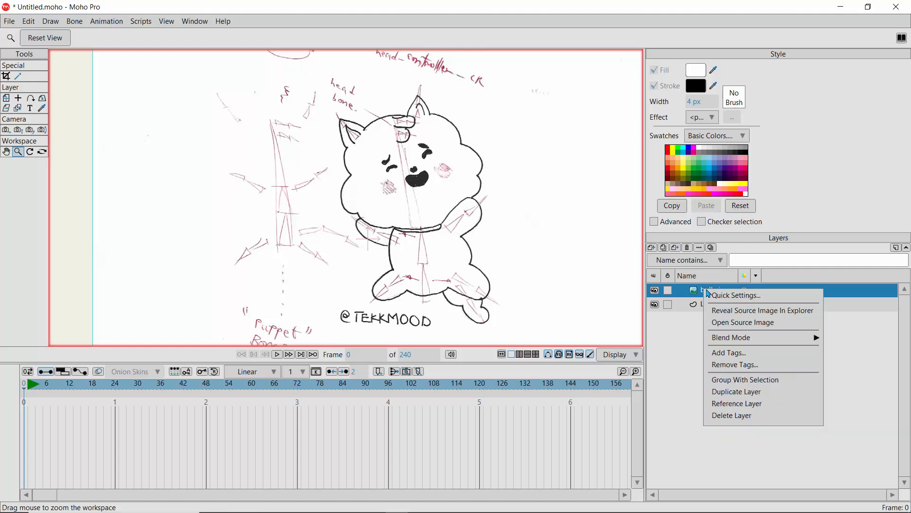
{"action": "left_click", "coordinate": [714, 298]}
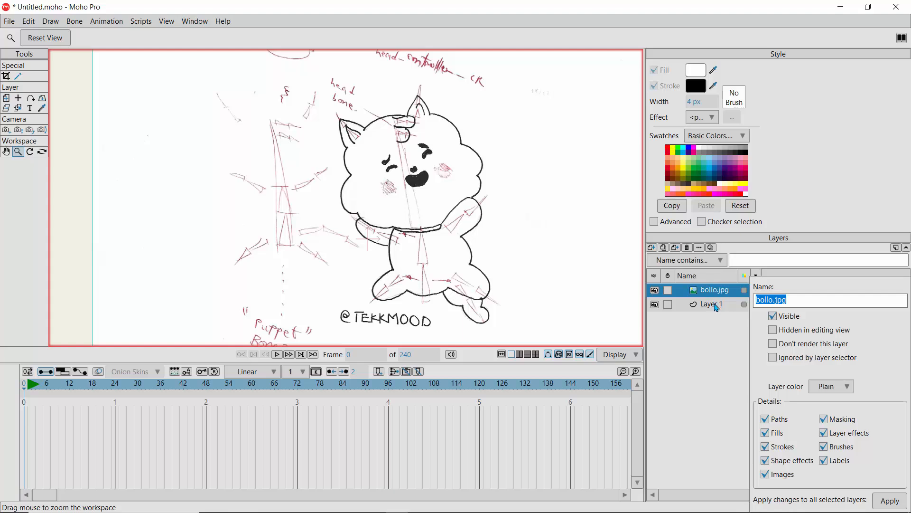
{"action": "left_click", "coordinate": [785, 289]}
{"action": "left_click", "coordinate": [715, 361]}
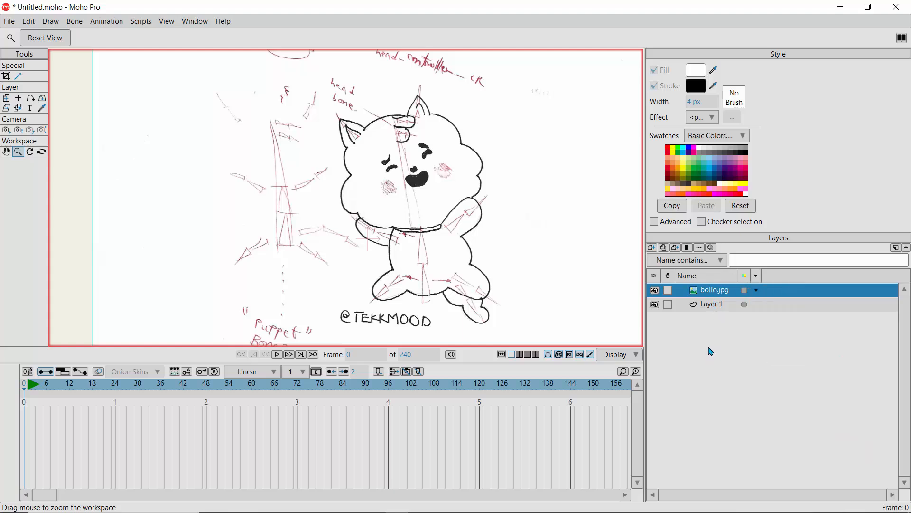
Set the bollo.jpg layer's opacity to 50% in its layer settings and accept the change
{"action": "double_click", "coordinate": [706, 294]}
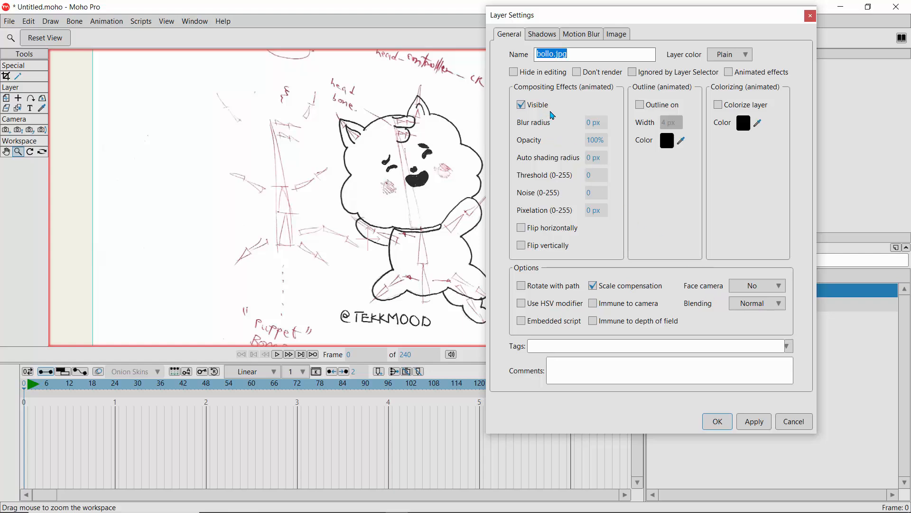
{"action": "left_click", "coordinate": [594, 141]}
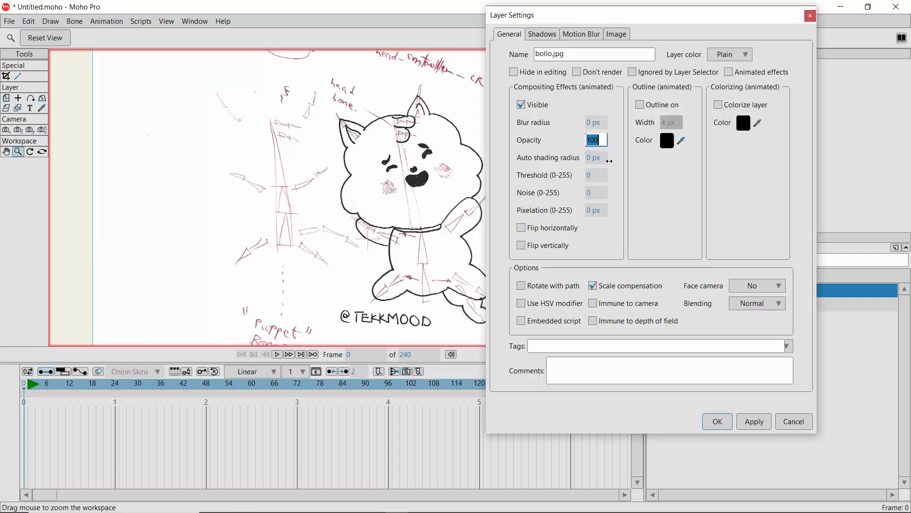
{"action": "type", "text": "50"}
{"action": "left_click", "coordinate": [718, 421]}
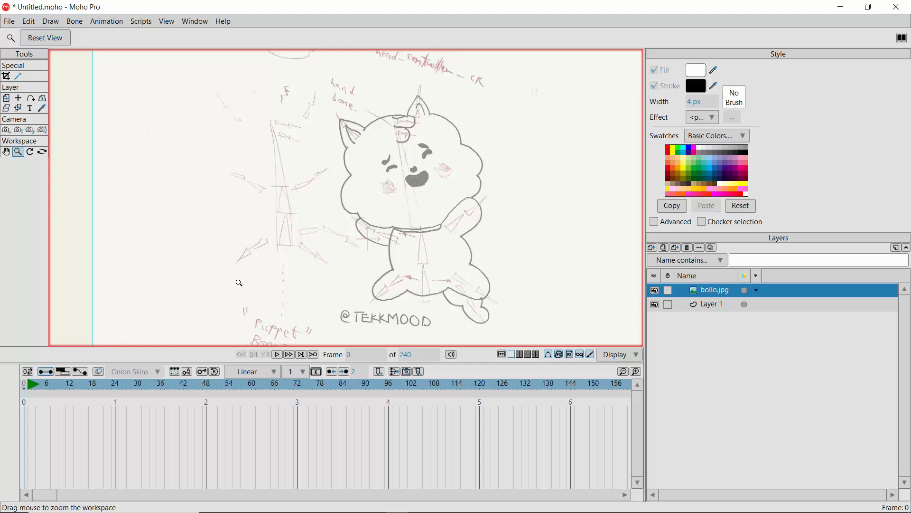
Delete the empty Layer 1 and add a new vector layer named face above bollo.jpg
{"action": "left_click", "coordinate": [712, 306]}
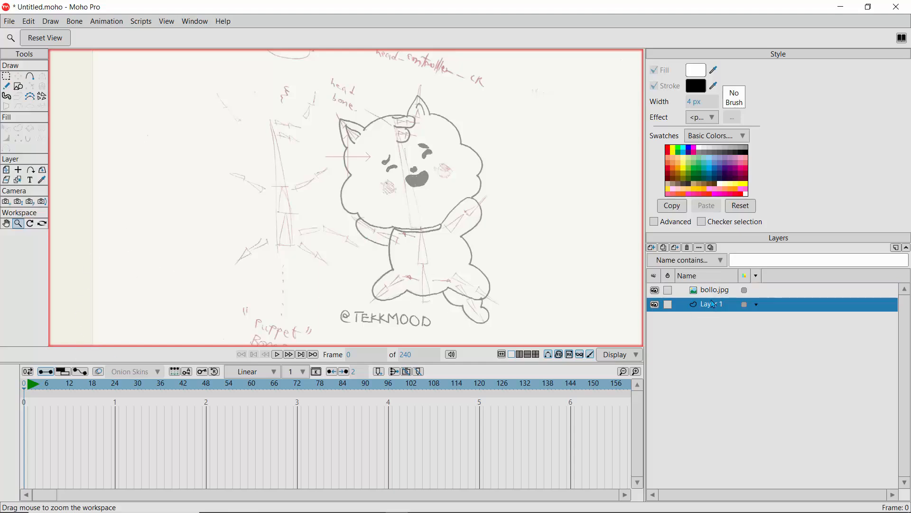
{"action": "left_click", "coordinate": [688, 248]}
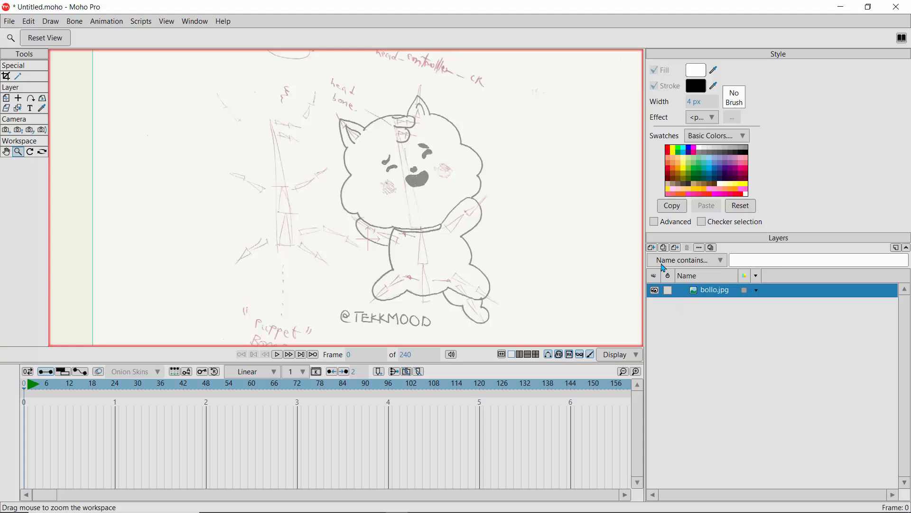
{"action": "left_click", "coordinate": [654, 247]}
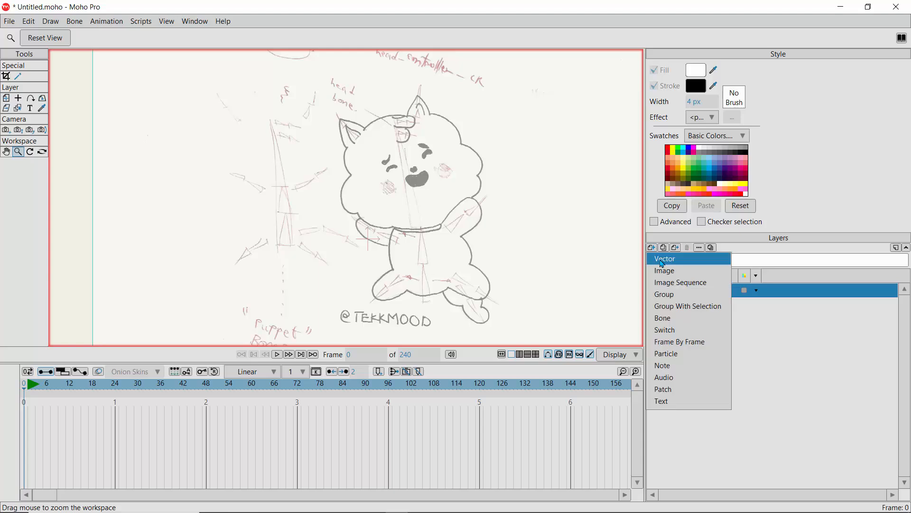
{"action": "left_click", "coordinate": [663, 264]}
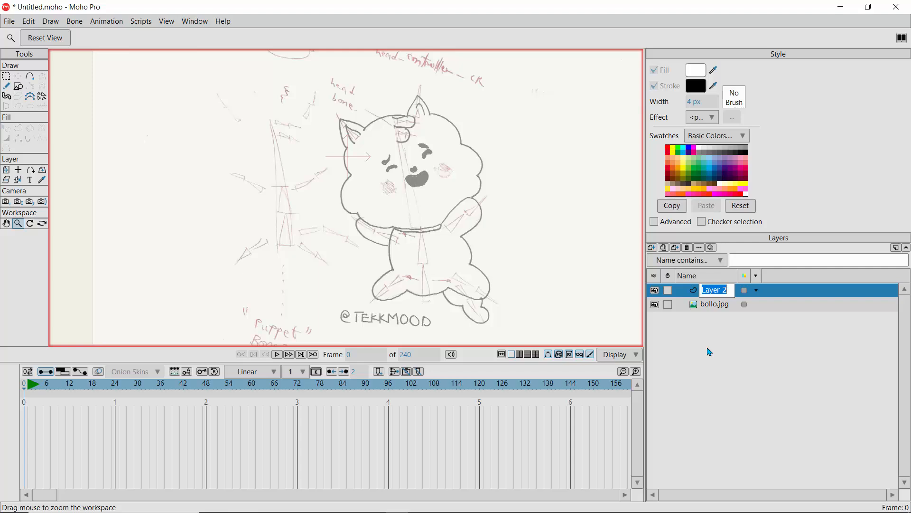
{"action": "type", "text": "face"}
{"action": "key", "text": "Return"}
Draw one filled oval over the sketched character's face on the face layer
{"action": "left_click", "coordinate": [18, 88]}
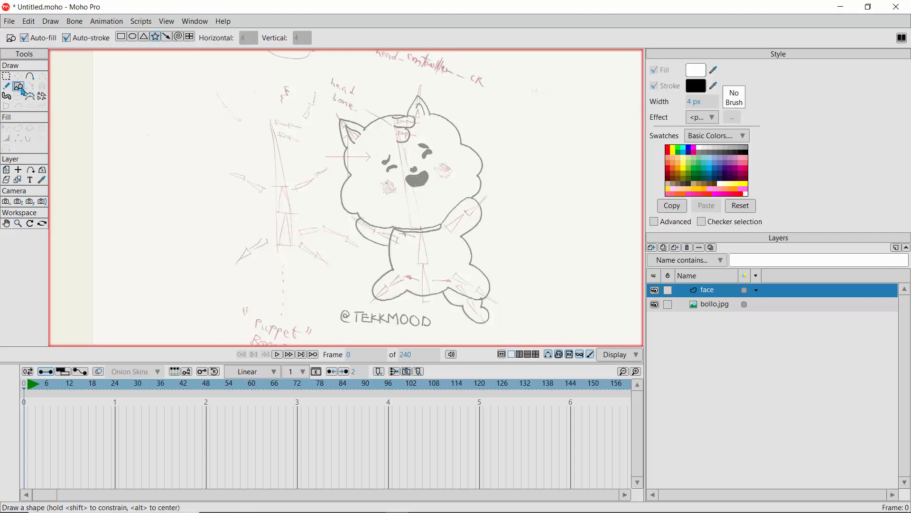
{"action": "left_click", "coordinate": [132, 37]}
{"action": "left_click_drag", "start_coordinate": [341, 133], "coordinate": [481, 245]}
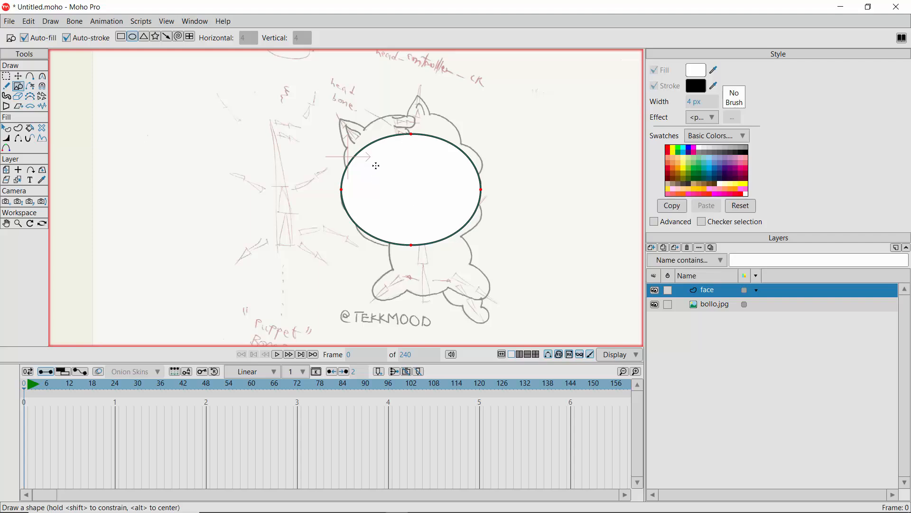
{"action": "left_click_drag", "start_coordinate": [217, 110], "coordinate": [267, 162]}
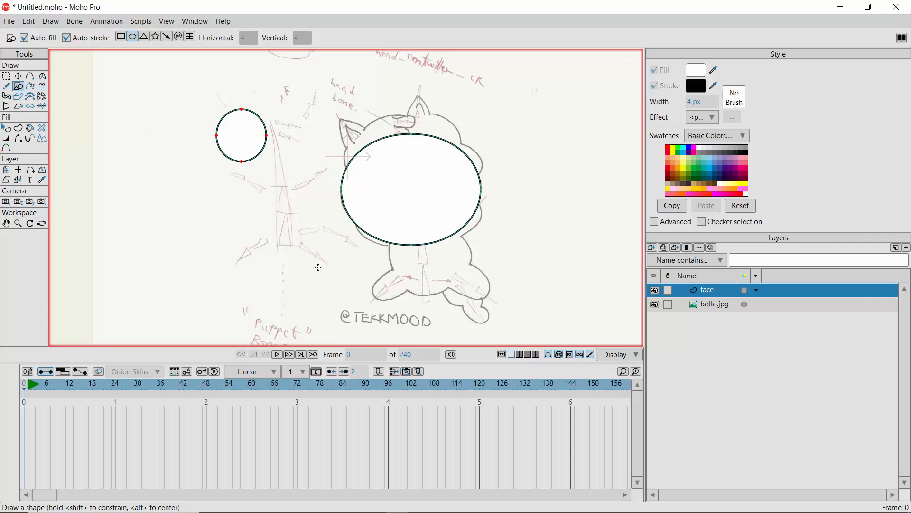
{"action": "key", "text": "ctrl+z"}
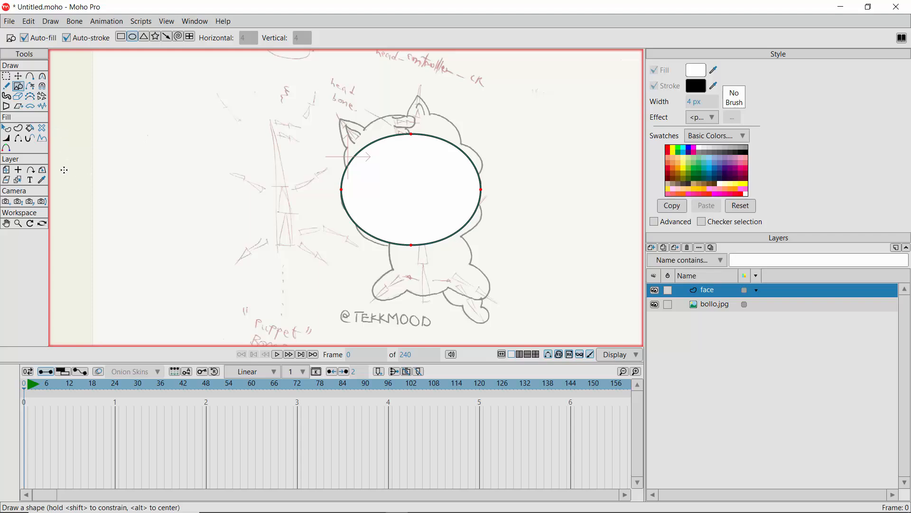
Turn off the oval's fill so that only its 4 px black outline covers the sketch
{"action": "left_click", "coordinate": [5, 128]}
{"action": "left_click", "coordinate": [400, 185]}
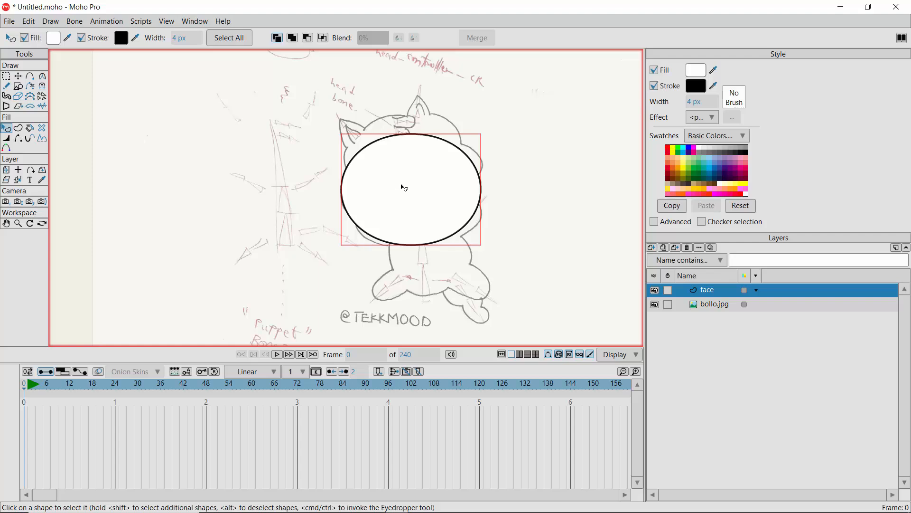
{"action": "left_click", "coordinate": [655, 71]}
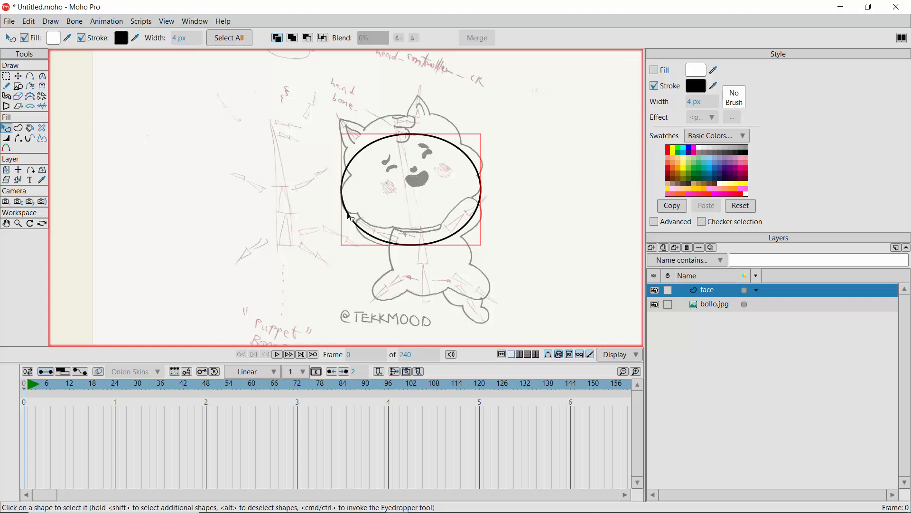
Move the whole oval to X 0.2731, Y -0.0832 so it lines up with the sketched head
{"action": "left_click", "coordinate": [19, 78]}
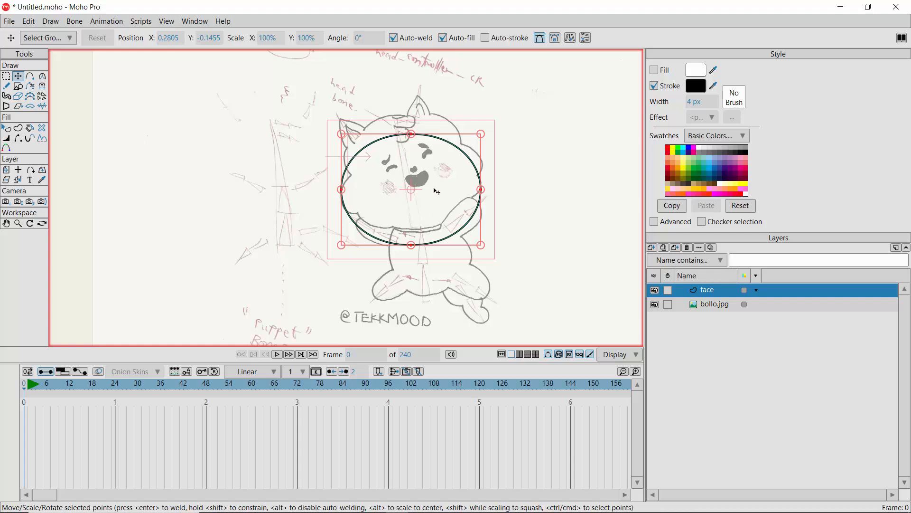
{"action": "left_click_drag", "start_coordinate": [439, 194], "coordinate": [430, 175]}
{"action": "left_click_drag", "start_coordinate": [387, 197], "coordinate": [394, 199]}
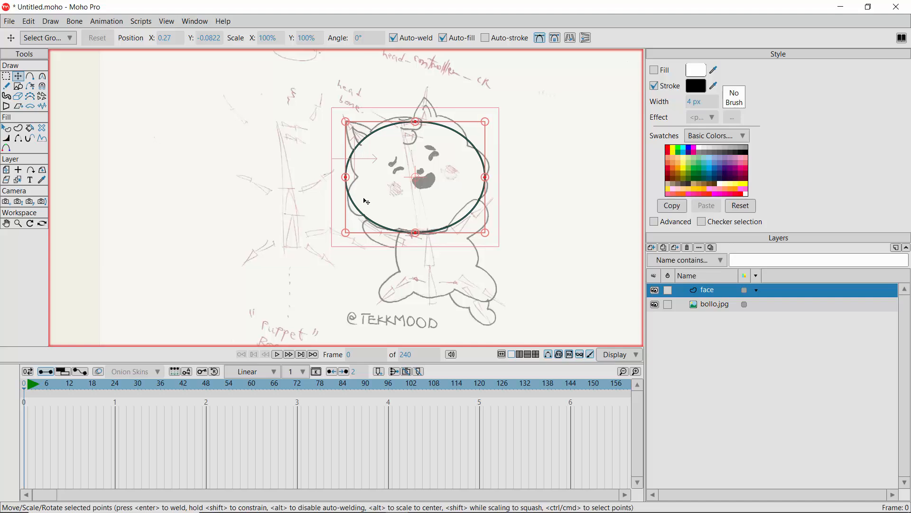
{"action": "left_click", "coordinate": [18, 223]}
{"action": "scroll", "coordinate": [394, 140], "scroll_direction": "up", "scroll_amount": 3}
{"action": "left_click_drag", "start_coordinate": [394, 139], "coordinate": [441, 239]}
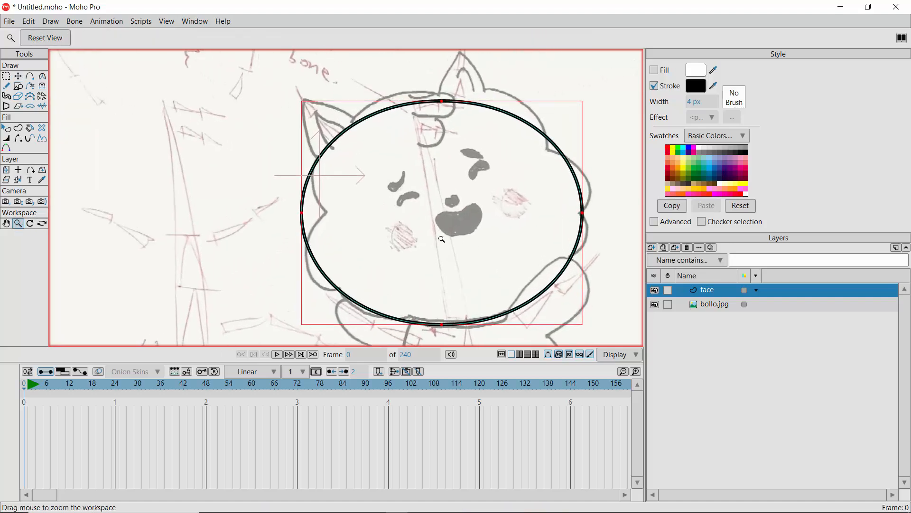
{"action": "left_click_drag", "start_coordinate": [375, 207], "coordinate": [339, 204]}
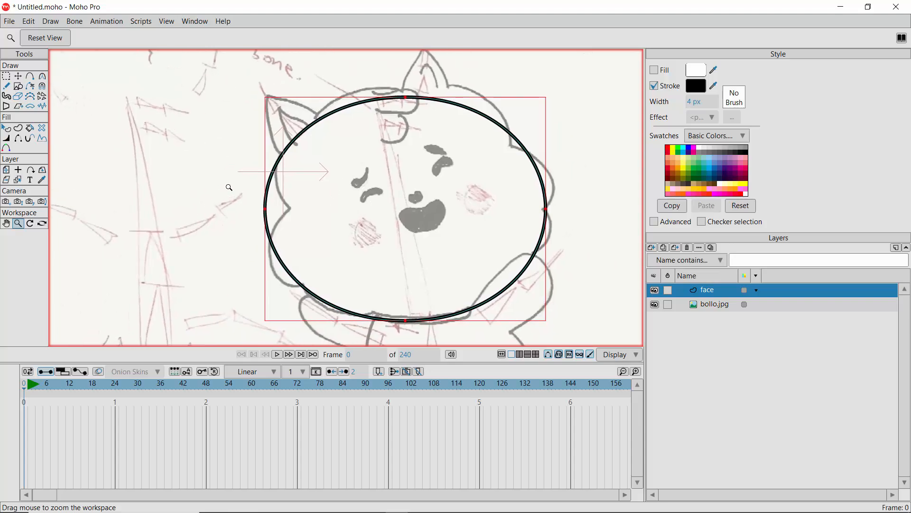
{"action": "left_click", "coordinate": [19, 77]}
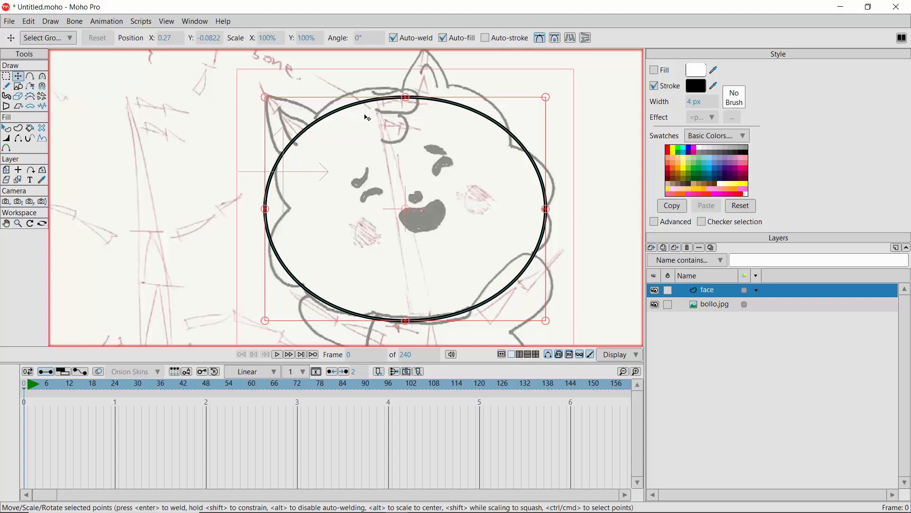
{"action": "key", "text": "ctrl+Right"}
{"action": "key", "text": "ctrl+Right"}
{"action": "key", "text": "ctrl+Right"}
{"action": "key", "text": "ctrl+Down"}
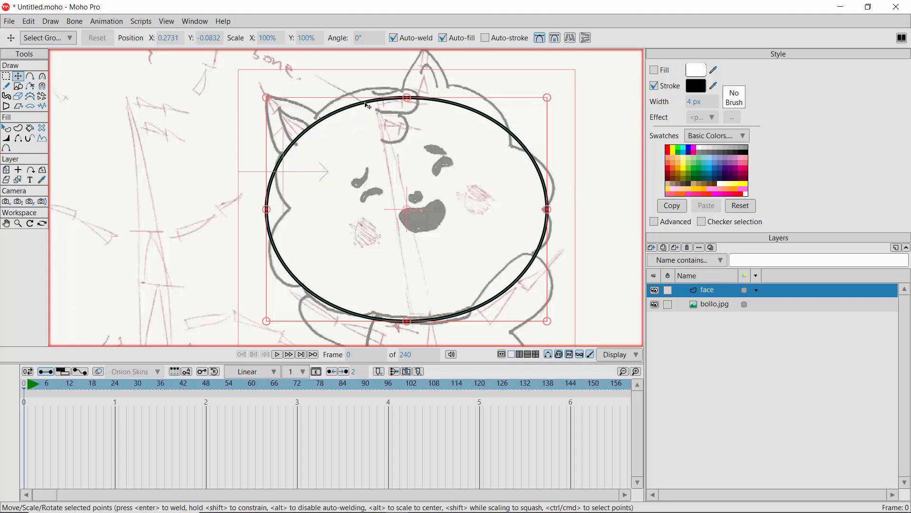
Move the oval's top point to about X 0.23, Y 0.20, its right point to X 0.57, Y -0.04, and its bottom point slightly right
{"action": "mouse_move", "coordinate": [365, 102]}
{"action": "left_mouse_down"}
{"action": "mouse_move", "coordinate": [399, 94]}
{"action": "mouse_move", "coordinate": [390, 83]}
{"action": "mouse_move", "coordinate": [381, 85]}
{"action": "mouse_move", "coordinate": [384, 95]}
{"action": "mouse_move", "coordinate": [389, 82]}
{"action": "left_mouse_up"}
{"action": "key", "text": "Return"}
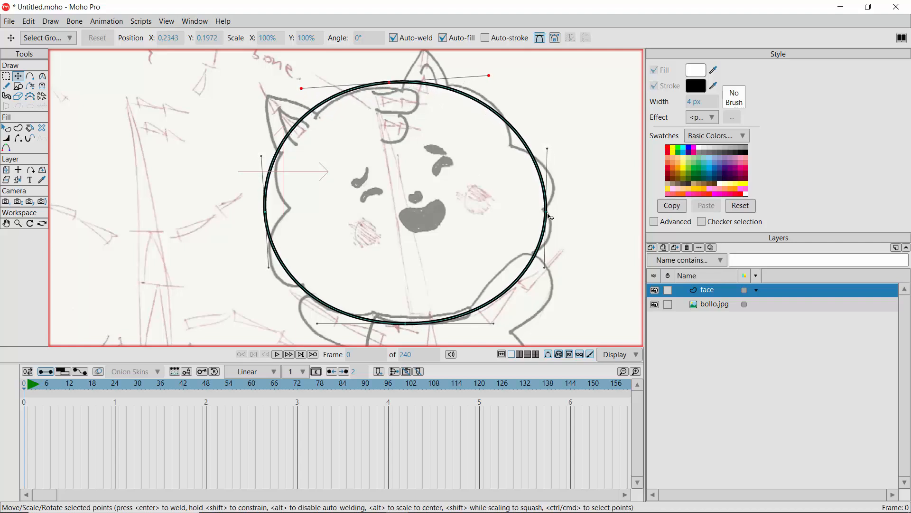
{"action": "mouse_move", "coordinate": [547, 212]}
{"action": "left_mouse_down"}
{"action": "mouse_move", "coordinate": [541, 188]}
{"action": "mouse_move", "coordinate": [558, 185]}
{"action": "mouse_move", "coordinate": [534, 181]}
{"action": "mouse_move", "coordinate": [544, 188]}
{"action": "left_mouse_up"}
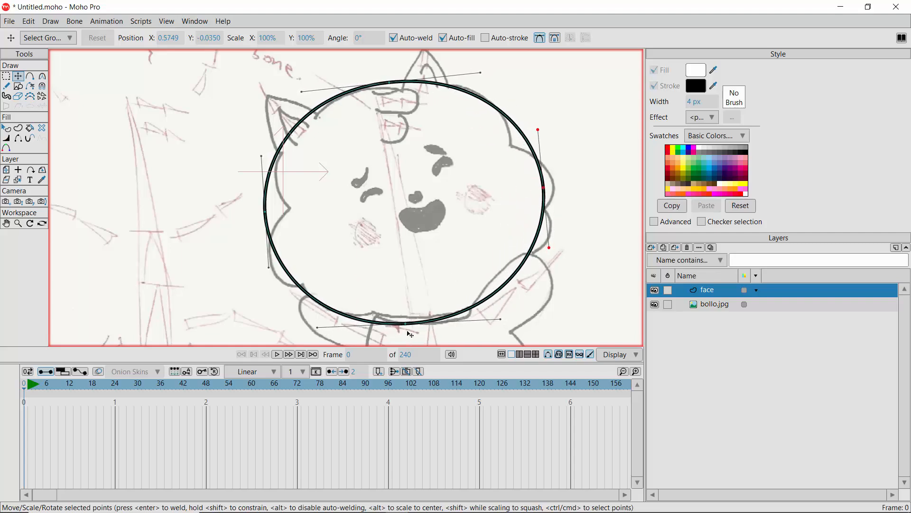
{"action": "left_click_drag", "start_coordinate": [406, 322], "coordinate": [426, 319]}
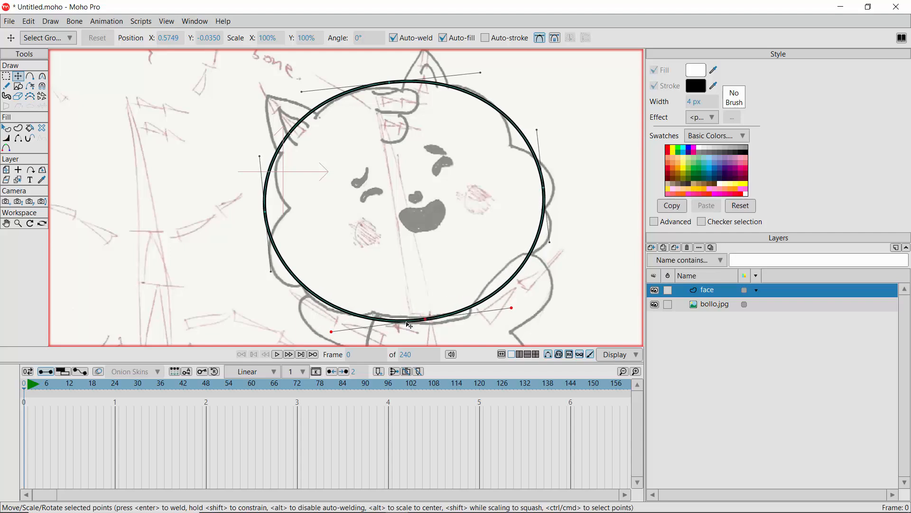
Move the outline's left point into the sketched cheek notch at X 0.0164, Y -0.0811 and bend its handles independently to bulge both sides
{"action": "left_click_drag", "start_coordinate": [265, 213], "coordinate": [292, 173]}
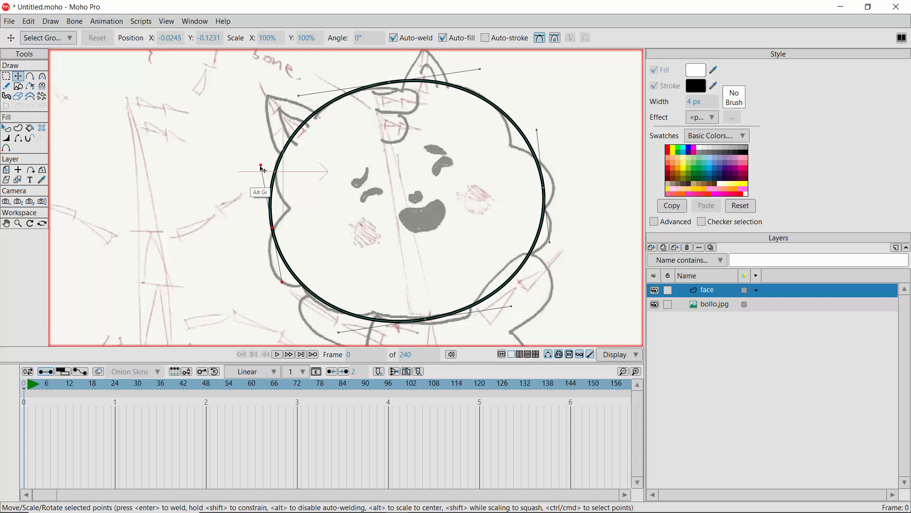
{"action": "left_click_drag", "start_coordinate": [261, 165], "coordinate": [214, 144]}
{"action": "left_click_drag", "start_coordinate": [283, 284], "coordinate": [236, 299]}
{"action": "left_click_drag", "start_coordinate": [274, 231], "coordinate": [291, 209]}
{"action": "mouse_move", "coordinate": [246, 133]}
{"action": "left_mouse_down"}
{"action": "mouse_move", "coordinate": [255, 148]}
{"action": "mouse_move", "coordinate": [247, 159]}
{"action": "left_mouse_up"}
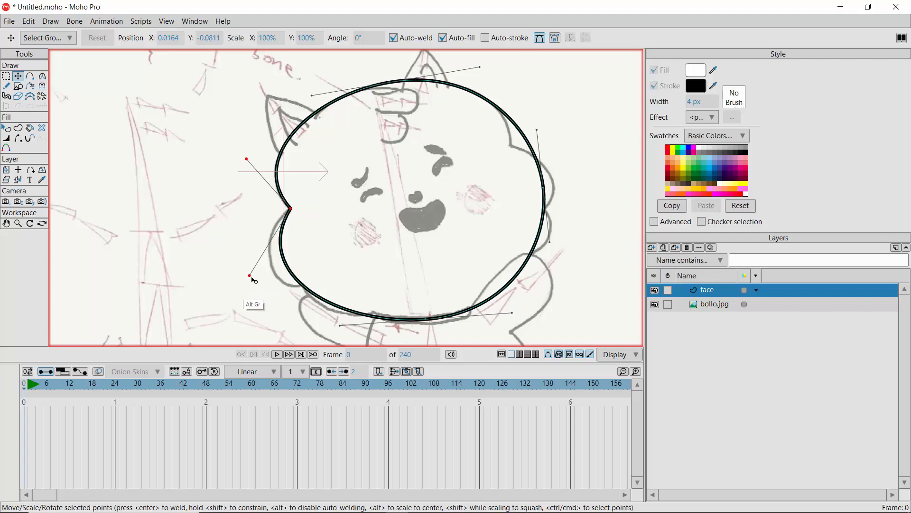
{"action": "left_click_drag", "start_coordinate": [250, 275], "coordinate": [221, 282]}
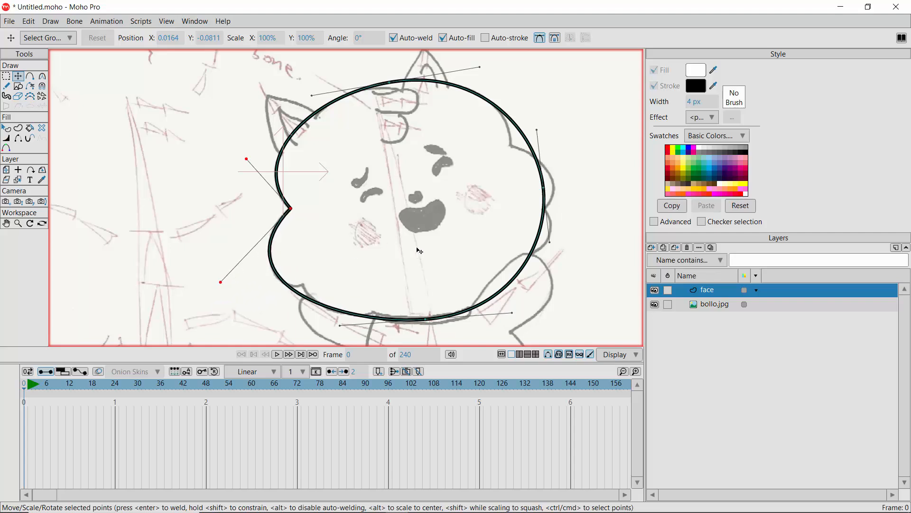
Move the right point to the sketch's upper-right notch at X 0.5088, Y 0.0563 and fit the top point and its handle to the head
{"action": "left_click_drag", "start_coordinate": [544, 198], "coordinate": [542, 190]}
{"action": "left_click_drag", "start_coordinate": [499, 107], "coordinate": [505, 96]}
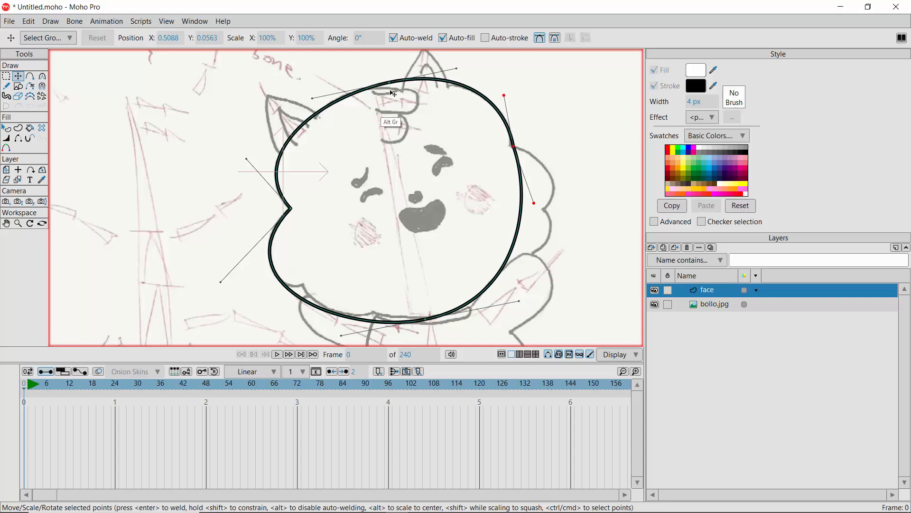
{"action": "left_click_drag", "start_coordinate": [395, 87], "coordinate": [387, 85]}
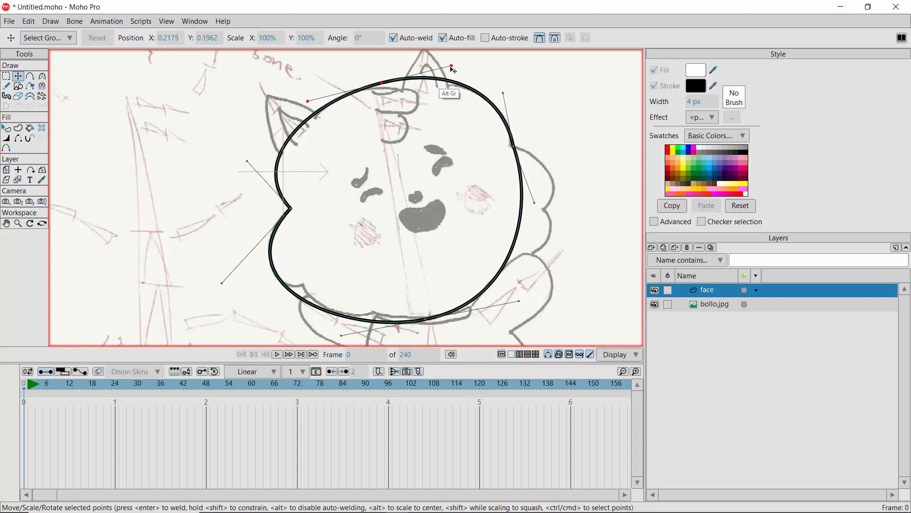
{"action": "mouse_move", "coordinate": [451, 66]}
{"action": "left_mouse_down"}
{"action": "mouse_move", "coordinate": [440, 74]}
{"action": "mouse_move", "coordinate": [450, 73]}
{"action": "left_mouse_up"}
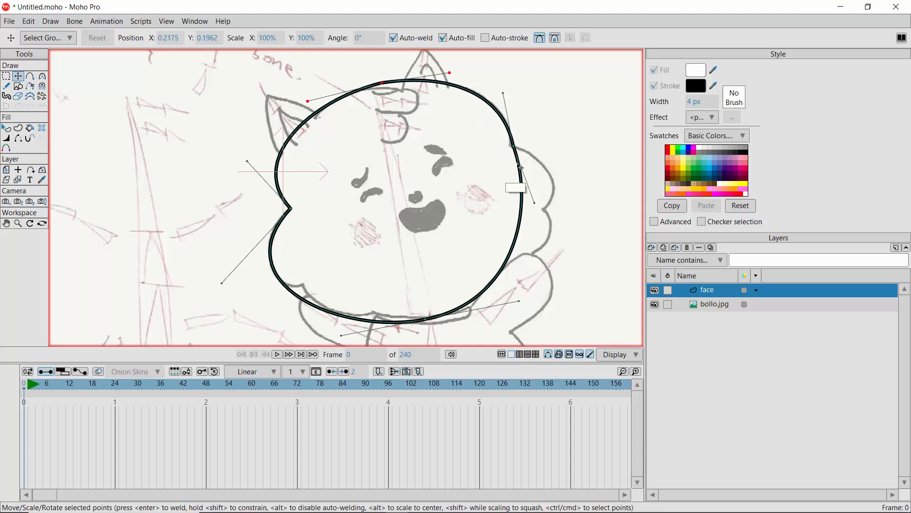
Pull out the upper-right point's lower handle to bulge the right cheek, and add a point on the outline's right edge near the next notch
{"action": "left_click_drag", "start_coordinate": [534, 203], "coordinate": [609, 198]}
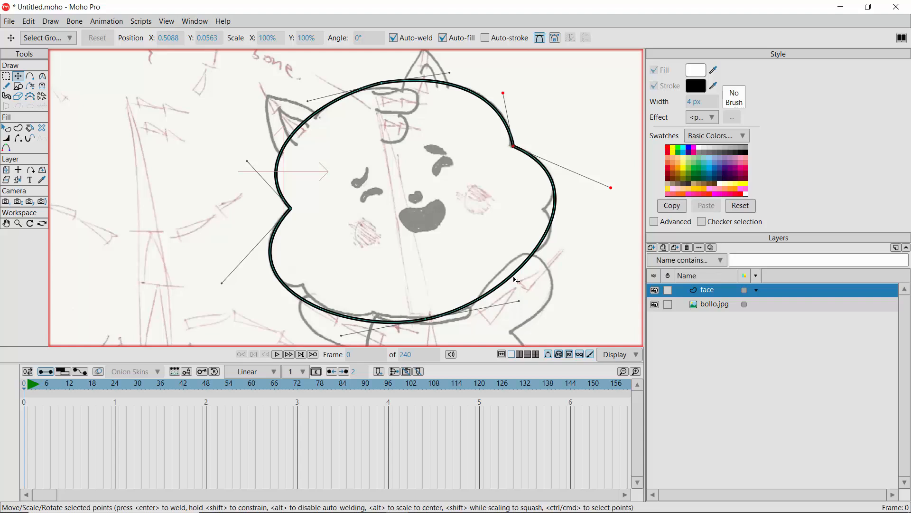
{"action": "left_click", "coordinate": [30, 76]}
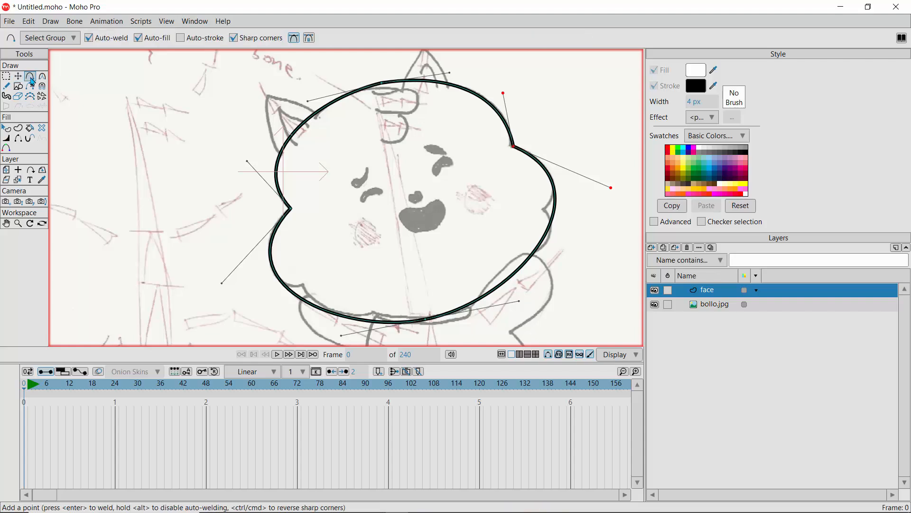
{"action": "left_click", "coordinate": [553, 211]}
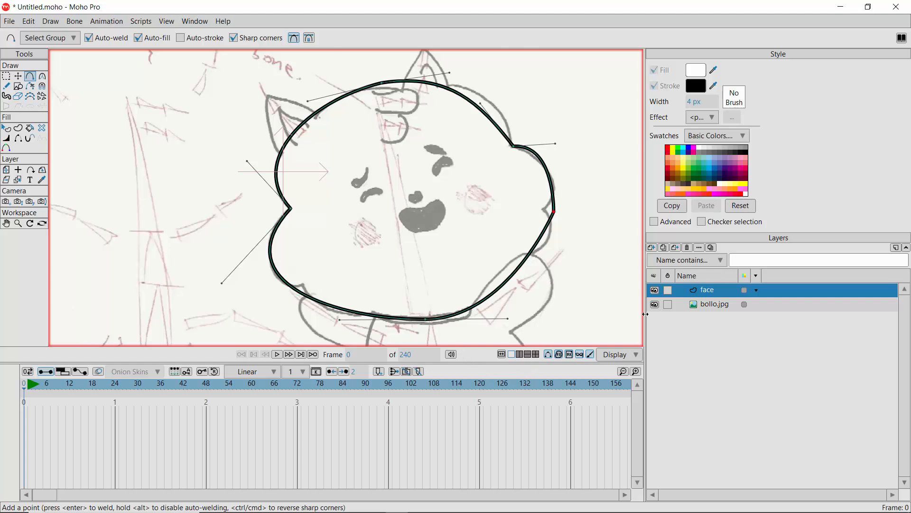
Hide and reshow the face layer to compare the traced outline with the sketched head
{"action": "left_click", "coordinate": [655, 291]}
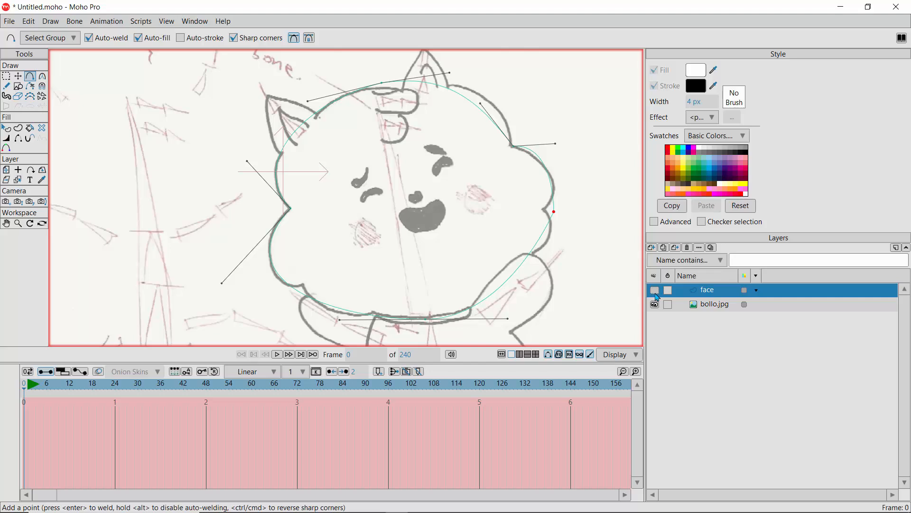
{"action": "left_click", "coordinate": [656, 292]}
{"action": "left_click", "coordinate": [656, 292]}
{"action": "left_click", "coordinate": [710, 307]}
{"action": "left_click", "coordinate": [706, 299]}
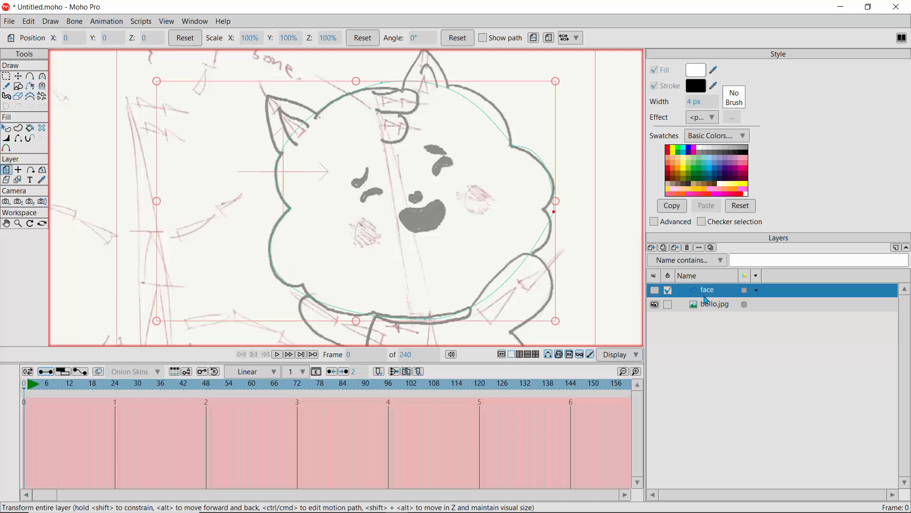
{"action": "left_click", "coordinate": [655, 291]}
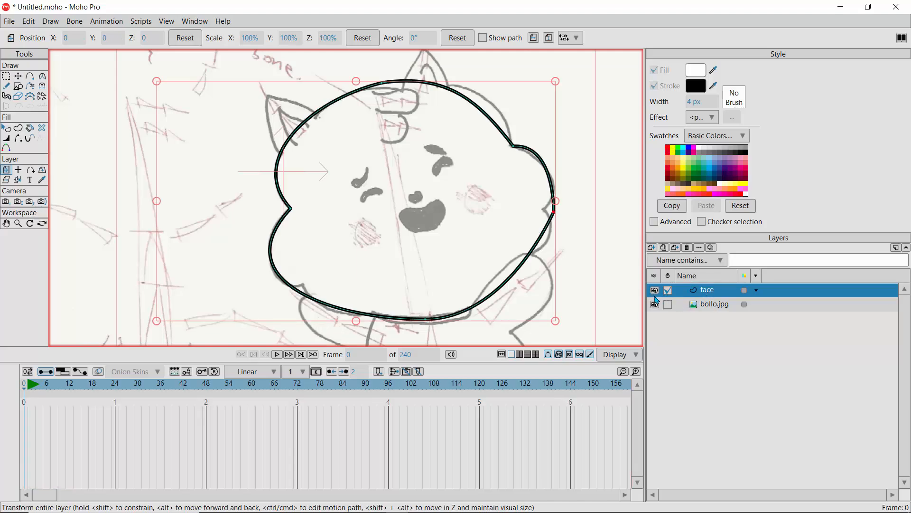
{"action": "left_click", "coordinate": [668, 291]}
Add two points to the outline's lower edge, at the sketch's lower-left notch and where the chin meets the neck
{"action": "left_click", "coordinate": [30, 80]}
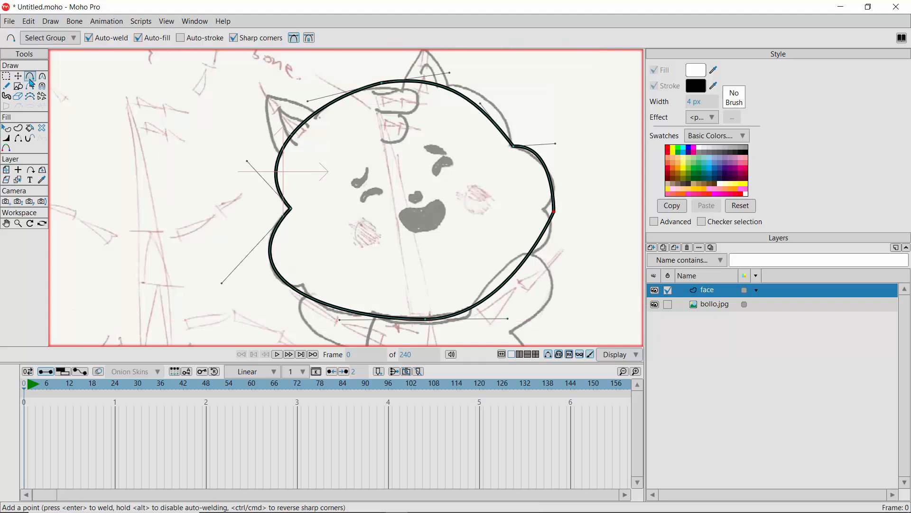
{"action": "left_click", "coordinate": [300, 293]}
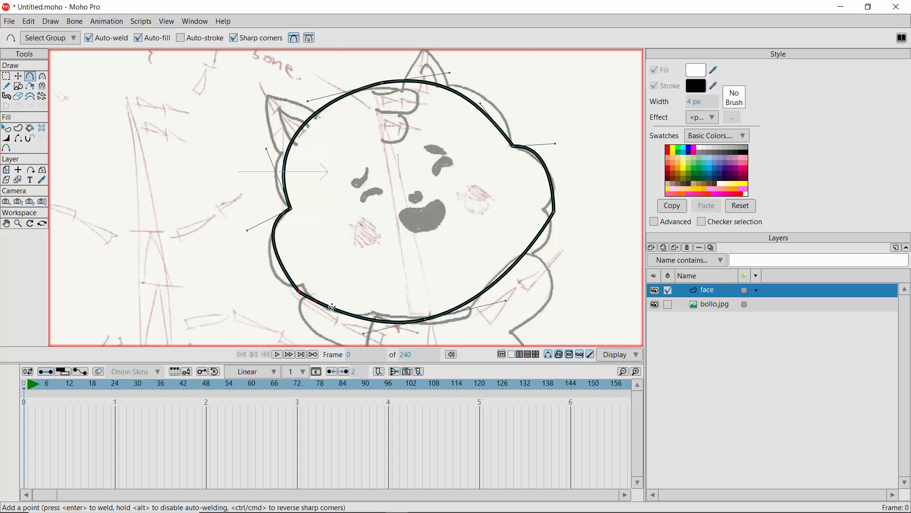
{"action": "left_click", "coordinate": [371, 319]}
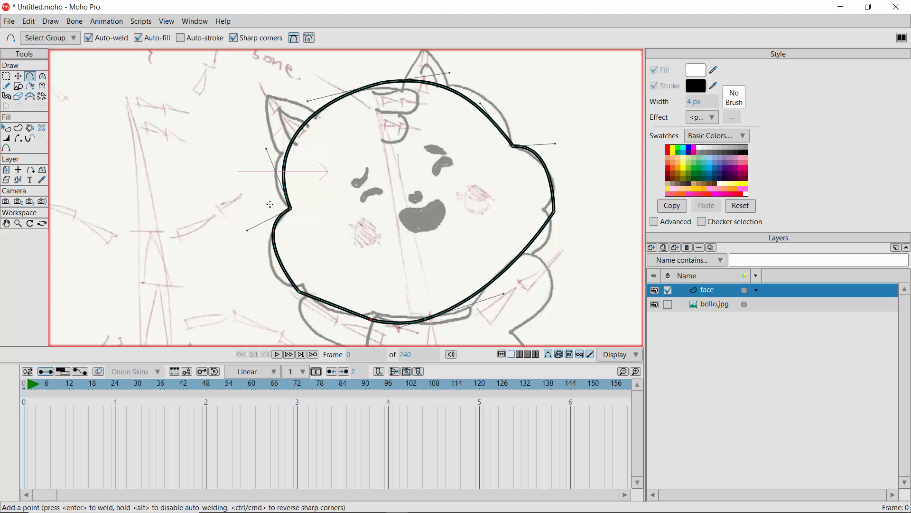
{"action": "left_click", "coordinate": [18, 77]}
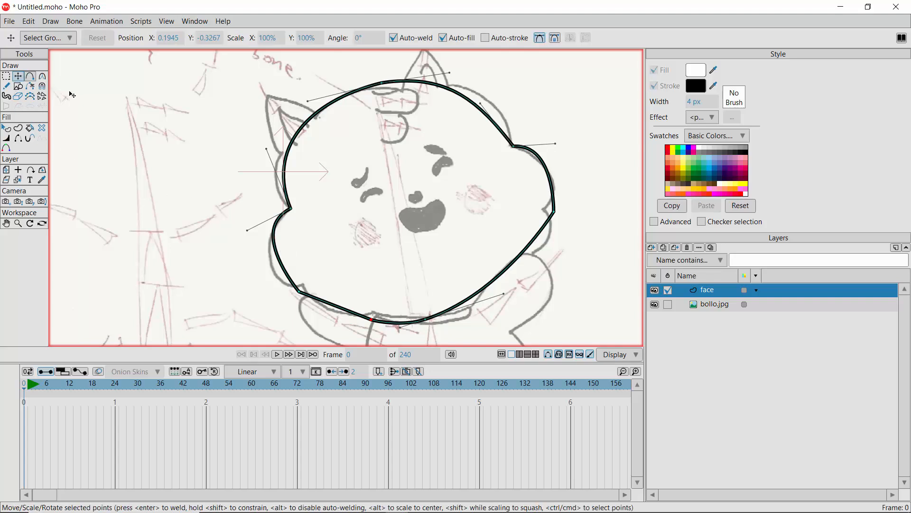
Move the outline's right-edge point onto the sketch's right notch at X 0.5760, Y -0.0799
{"action": "left_click", "coordinate": [554, 213]}
{"action": "mouse_move", "coordinate": [554, 214]}
{"action": "left_mouse_down"}
{"action": "mouse_move", "coordinate": [542, 210]}
{"action": "mouse_move", "coordinate": [553, 212]}
{"action": "left_mouse_up"}
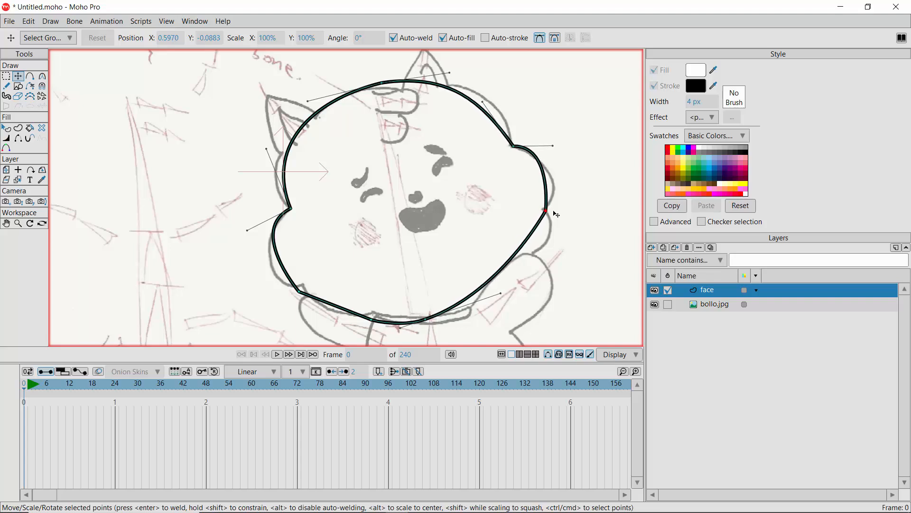
{"action": "left_click", "coordinate": [432, 326]}
{"action": "left_click", "coordinate": [551, 217]}
{"action": "left_click_drag", "start_coordinate": [546, 212], "coordinate": [547, 212]}
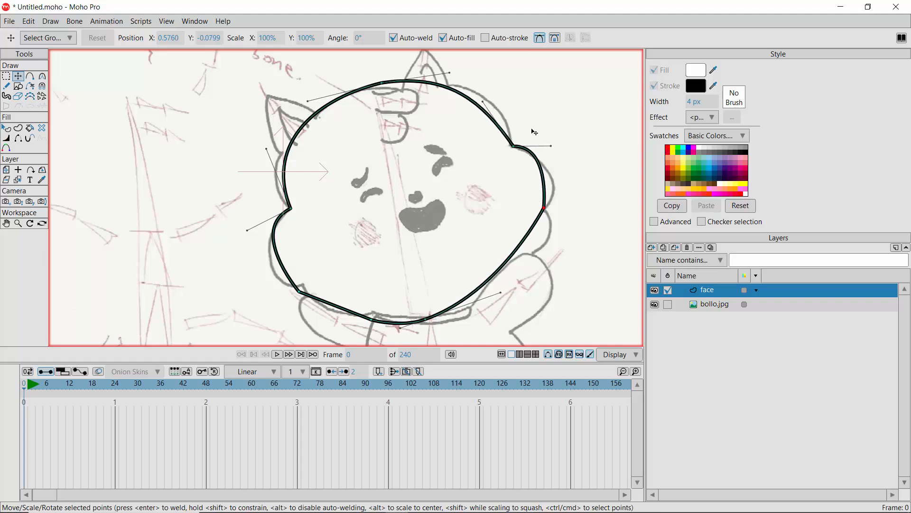
Toggle the Bezier handles' display and pull the upper-right point's upper handle outward to fit the sketched head
{"action": "left_click", "coordinate": [541, 39]}
{"action": "left_click", "coordinate": [540, 40]}
{"action": "left_click", "coordinate": [541, 40]}
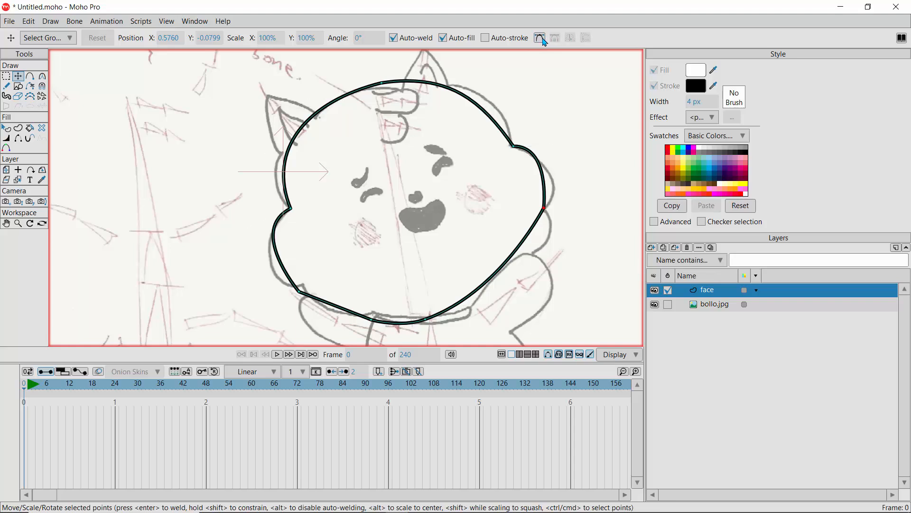
{"action": "left_click", "coordinate": [540, 39]}
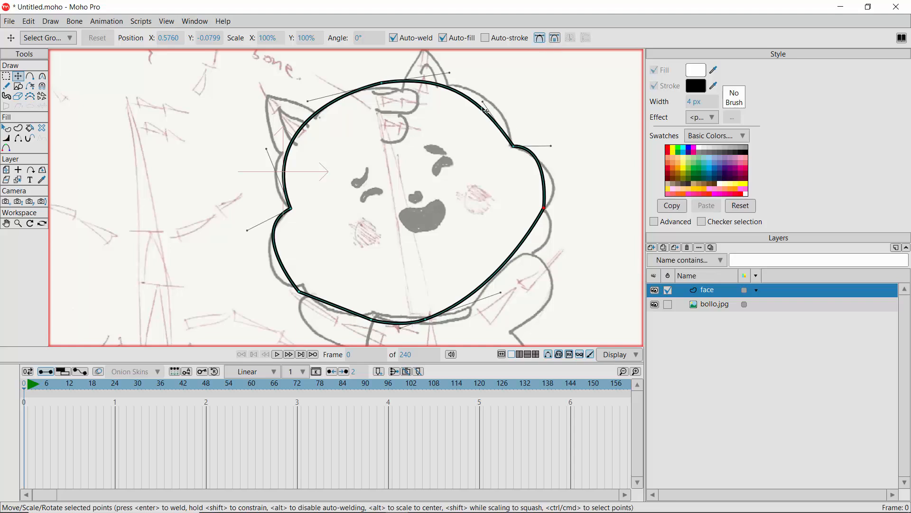
{"action": "left_click_drag", "start_coordinate": [486, 110], "coordinate": [507, 120]}
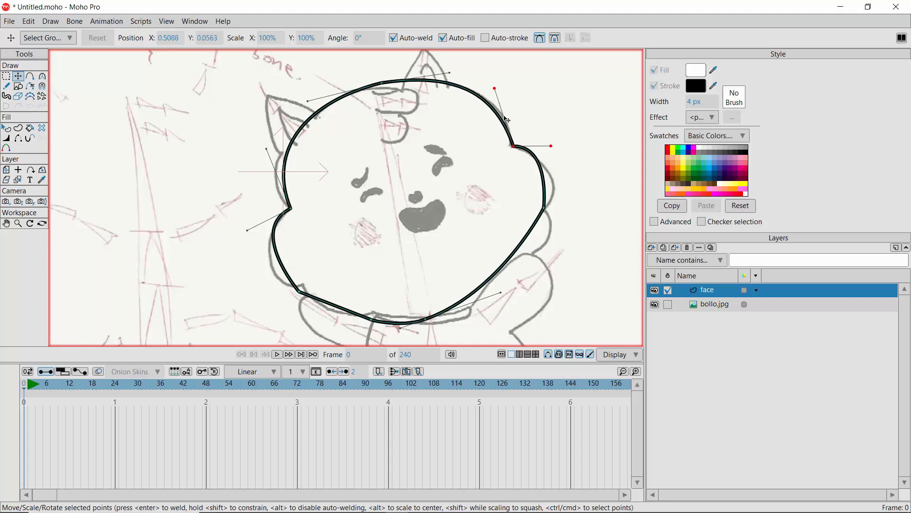
Turn off Sharp corners for new points and try adding a smooth point on the outline's lower-left cheek
{"action": "left_click", "coordinate": [301, 292]}
{"action": "left_click", "coordinate": [30, 76]}
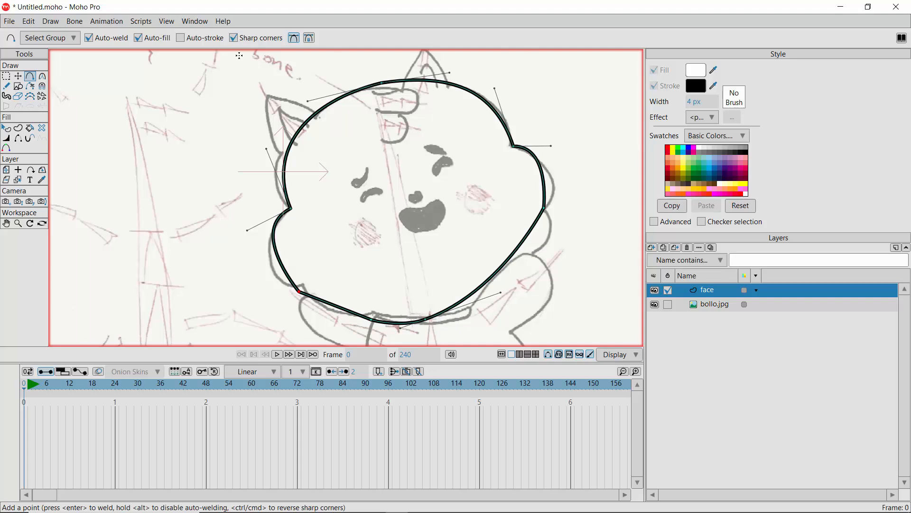
{"action": "left_click", "coordinate": [233, 38]}
{"action": "left_click", "coordinate": [286, 265]}
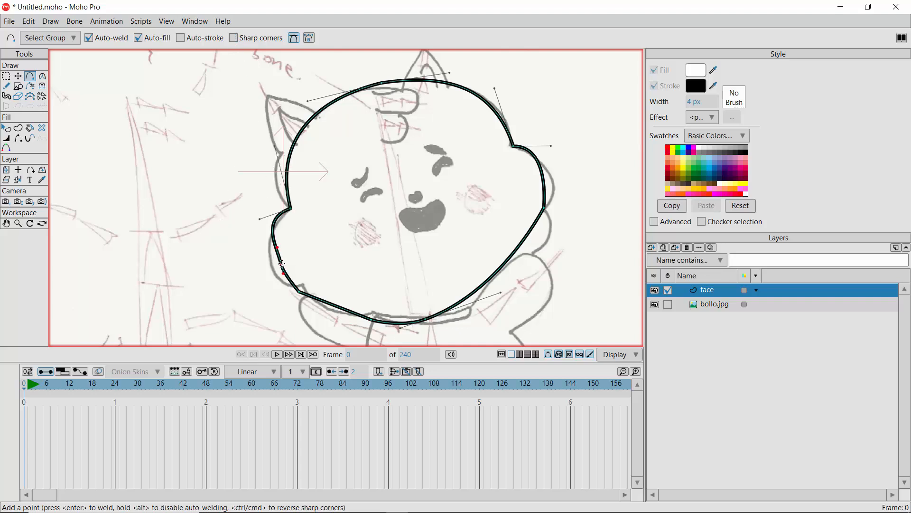
Undo the recent handle edits and added points, back to the outline before the right-edge point was added
{"action": "key", "text": "ctrl+z"}
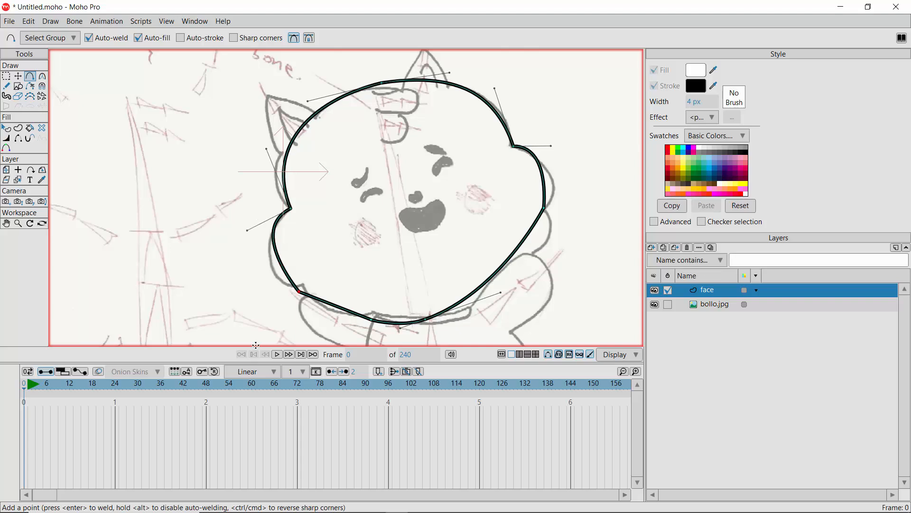
{"action": "key", "text": "ctrl+z"}
{"action": "key", "text": "ctrl+z"}
{"action": "key", "text": "ctrl+z"}
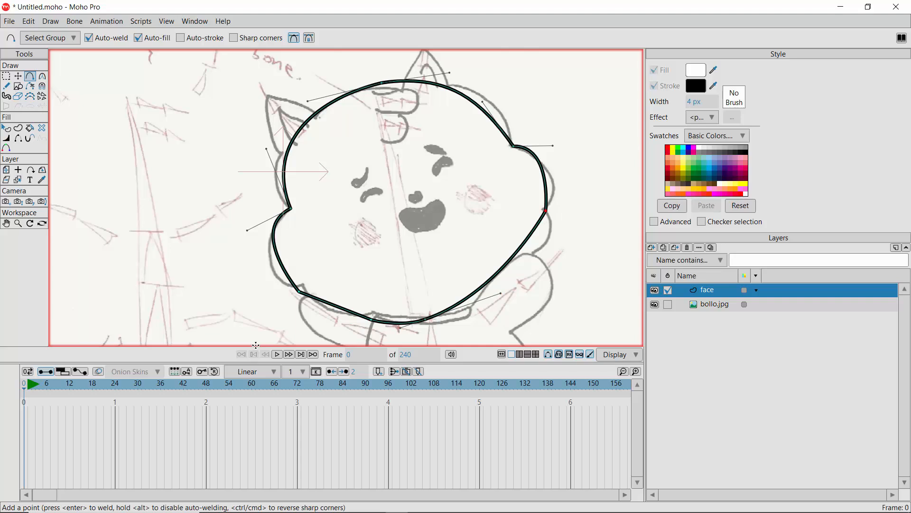
{"action": "key", "text": "ctrl+z"}
{"action": "key", "text": "ctrl+z"}
{"action": "key", "text": "ctrl+z"}
{"action": "key", "text": "ctrl+z"}
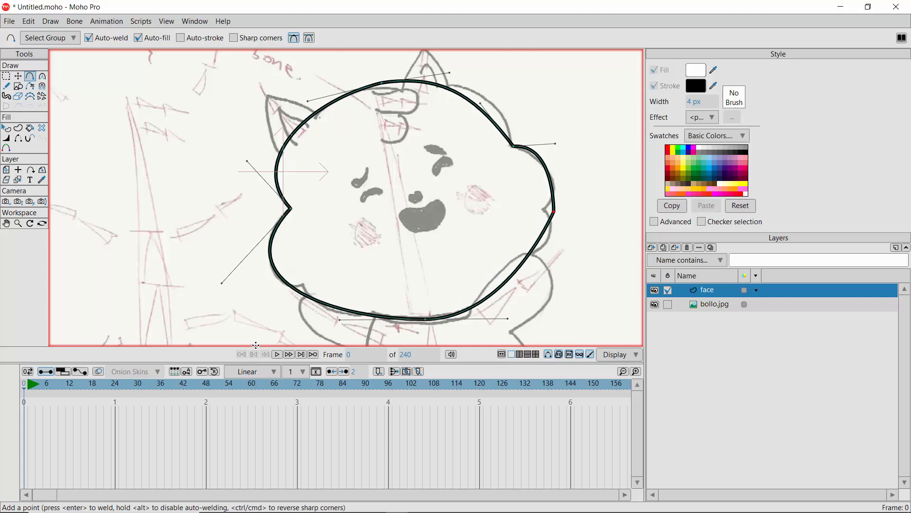
{"action": "key", "text": "ctrl+z"}
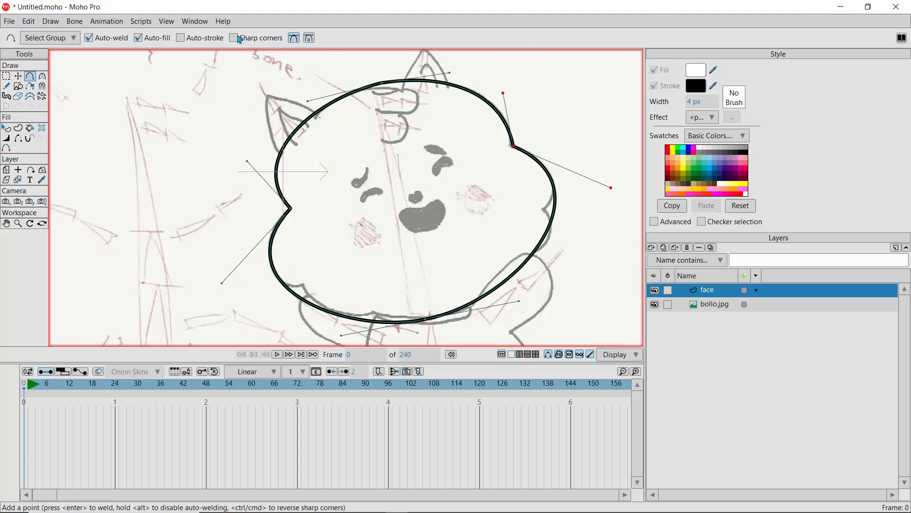
Add three smooth points to the face outline: at the lower-left notch, where the chin meets the neck, and at the right notch
{"action": "left_click", "coordinate": [297, 296]}
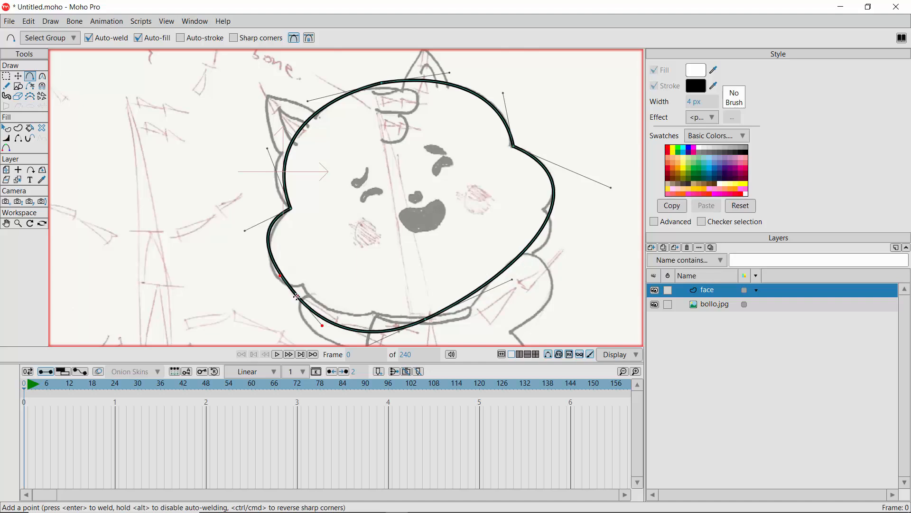
{"action": "left_click", "coordinate": [369, 332]}
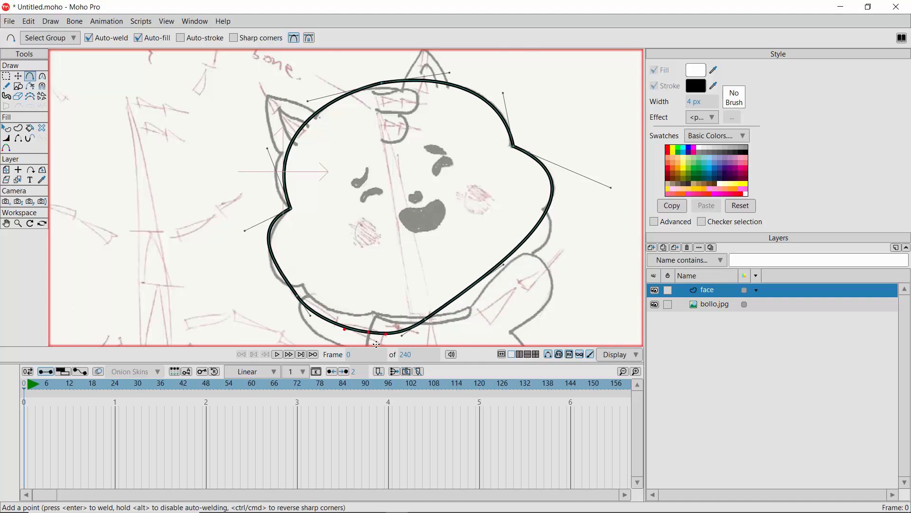
{"action": "left_click", "coordinate": [546, 212]}
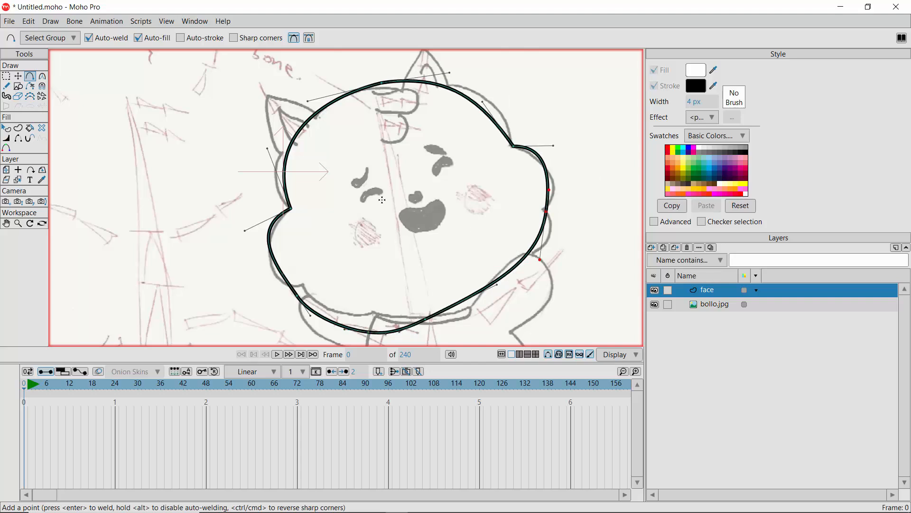
Move the right notch point to X 0.5810, Y -0.0766 and pull its two handles outward independently to form the cheek bulges
{"action": "left_click", "coordinate": [18, 76]}
{"action": "left_click_drag", "start_coordinate": [546, 211], "coordinate": [546, 206]}
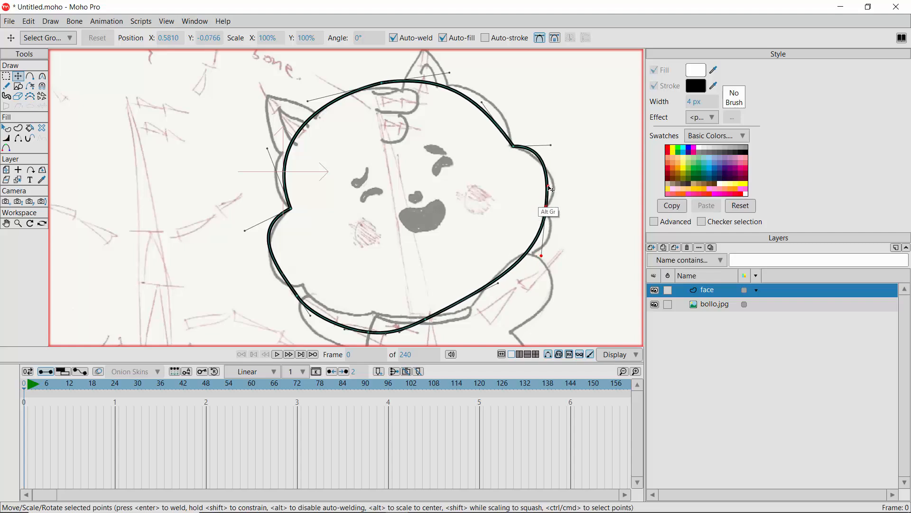
{"action": "left_click_drag", "start_coordinate": [548, 186], "coordinate": [561, 195], "text": "alt"}
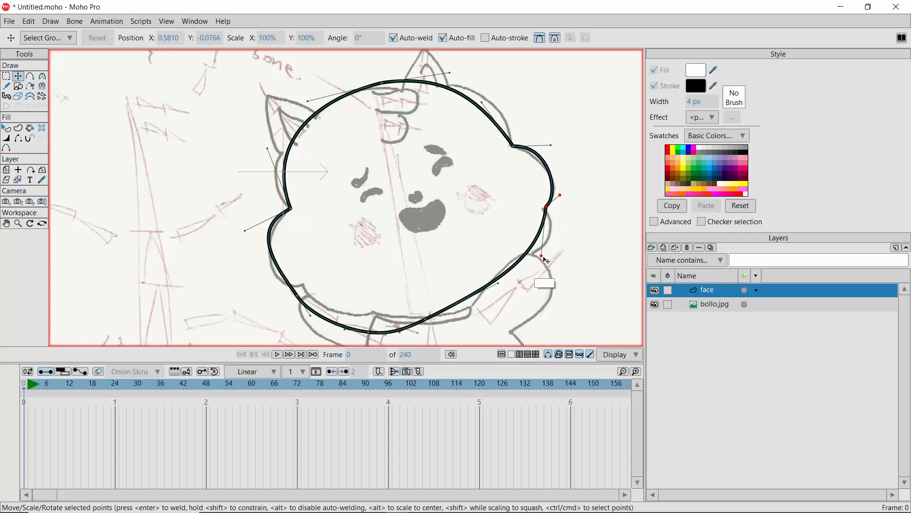
{"action": "left_click_drag", "start_coordinate": [541, 255], "coordinate": [529, 287], "text": "alt"}
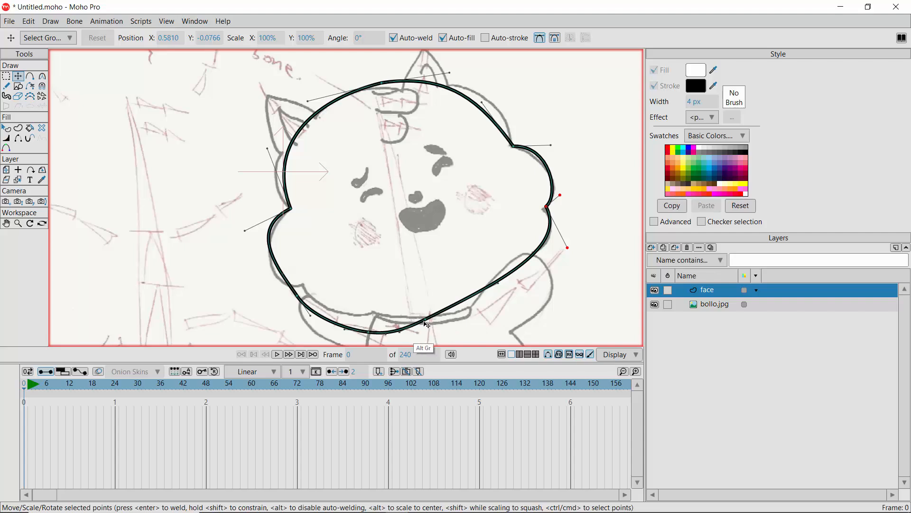
Move the outline's bottom point to X 0.3350, Y -0.3448 and adjust its two handles independently
{"action": "left_click_drag", "start_coordinate": [425, 319], "coordinate": [435, 328], "text": "alt"}
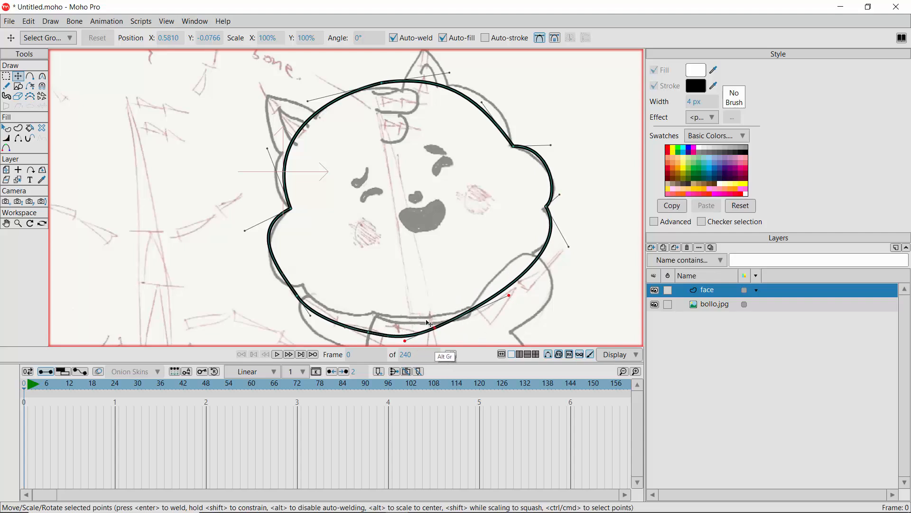
{"action": "left_click_drag", "start_coordinate": [509, 297], "coordinate": [490, 322], "text": "alt"}
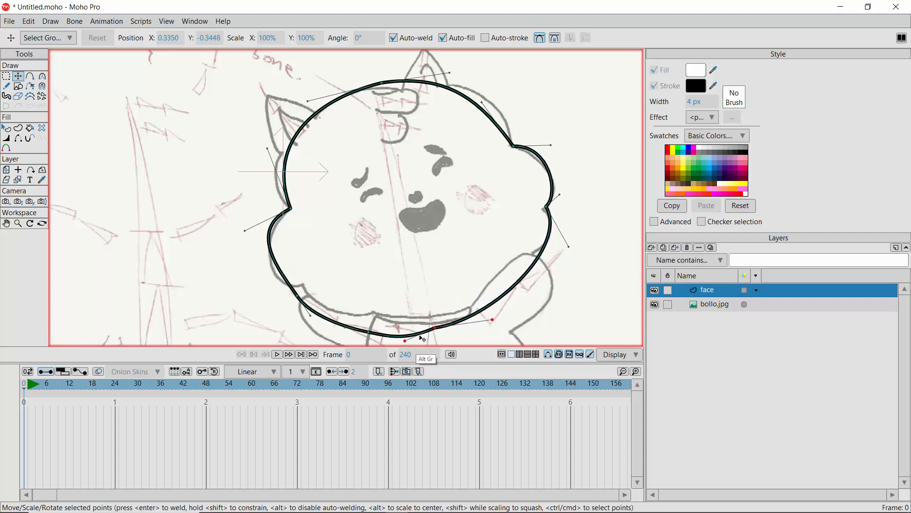
{"action": "mouse_move", "coordinate": [407, 340]}
{"action": "left_mouse_down", "text": "alt"}
{"action": "mouse_move", "coordinate": [393, 330]}
{"action": "mouse_move", "coordinate": [406, 353]}
{"action": "left_mouse_up", "text": "alt"}
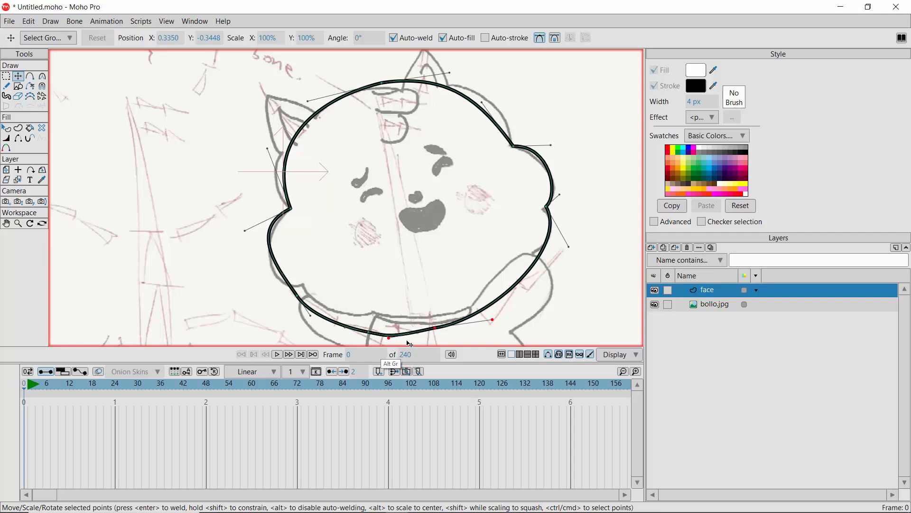
Fit the lower-left notch point at X 0.0419, Y -0.2543 and the chin point at X 0.1963, Y -0.3112, shaping their handles to the sketch
{"action": "double_click", "coordinate": [285, 279]}
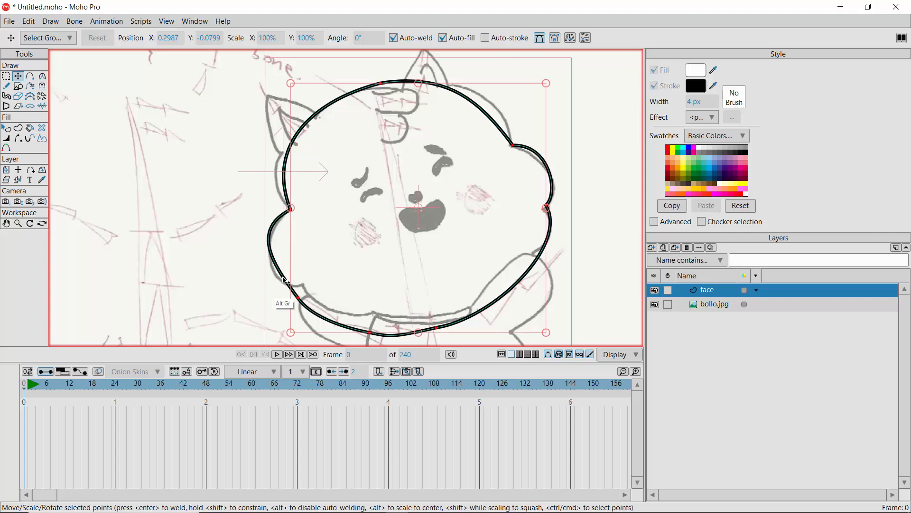
{"action": "left_click", "coordinate": [299, 300]}
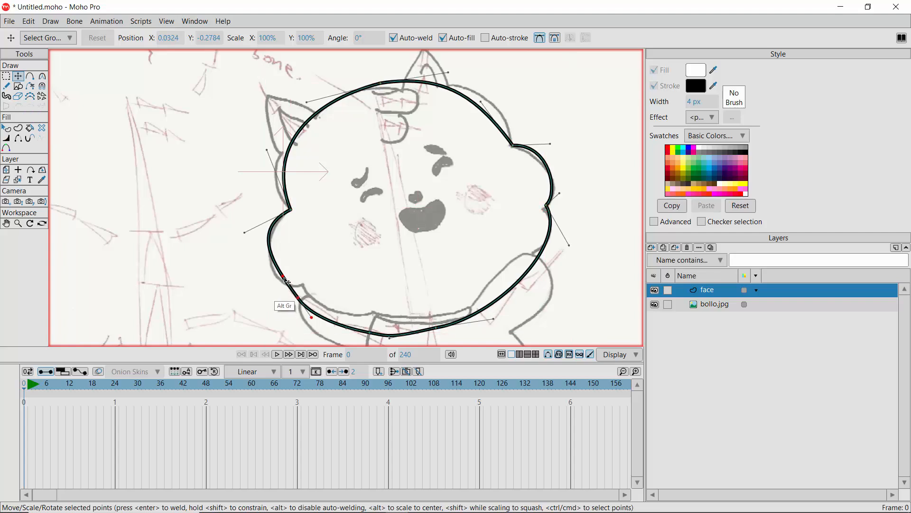
{"action": "mouse_move", "coordinate": [286, 279]}
{"action": "left_mouse_down"}
{"action": "mouse_move", "coordinate": [287, 300]}
{"action": "mouse_move", "coordinate": [300, 297]}
{"action": "mouse_move", "coordinate": [303, 287]}
{"action": "mouse_move", "coordinate": [275, 292]}
{"action": "left_mouse_up"}
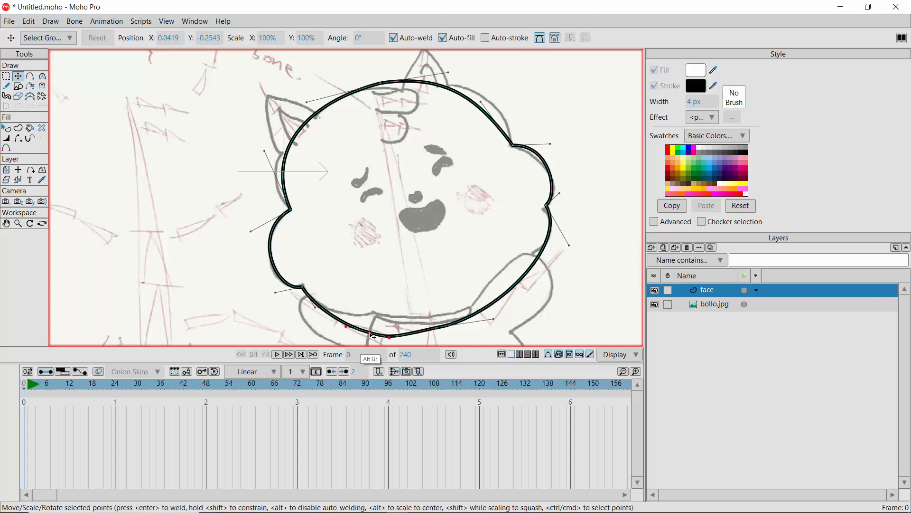
{"action": "left_click_drag", "start_coordinate": [371, 332], "coordinate": [337, 319]}
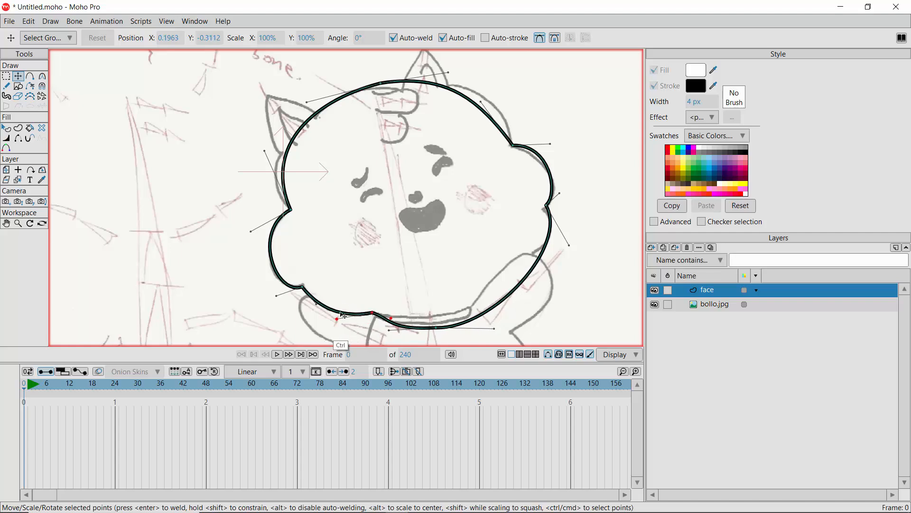
Refine the lower-left notch point to X 0.0390, Y -0.2496 and the bottom point to X 0.3369, Y -0.3216, adjusting the bottom point's right handle
{"action": "left_click", "coordinate": [18, 224]}
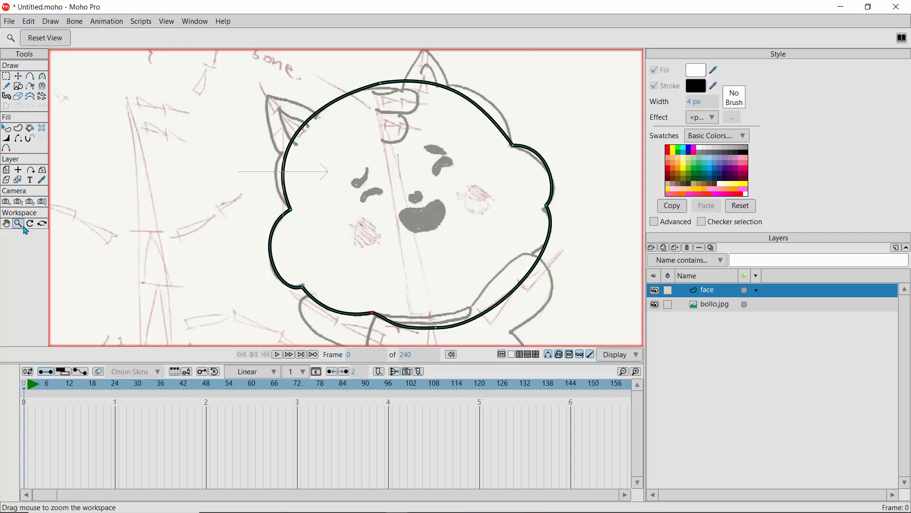
{"action": "left_click_drag", "start_coordinate": [375, 313], "coordinate": [519, 329]}
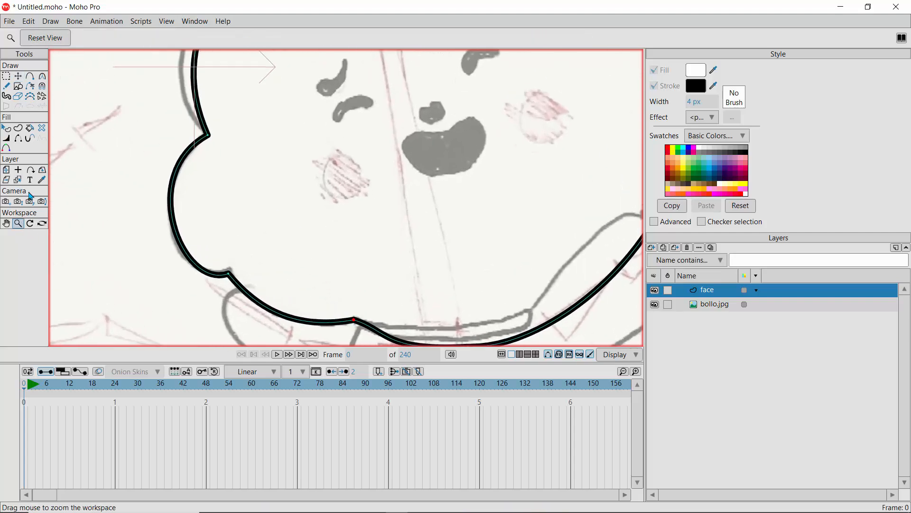
{"action": "left_click", "coordinate": [6, 224]}
{"action": "left_click_drag", "start_coordinate": [412, 277], "coordinate": [323, 229]}
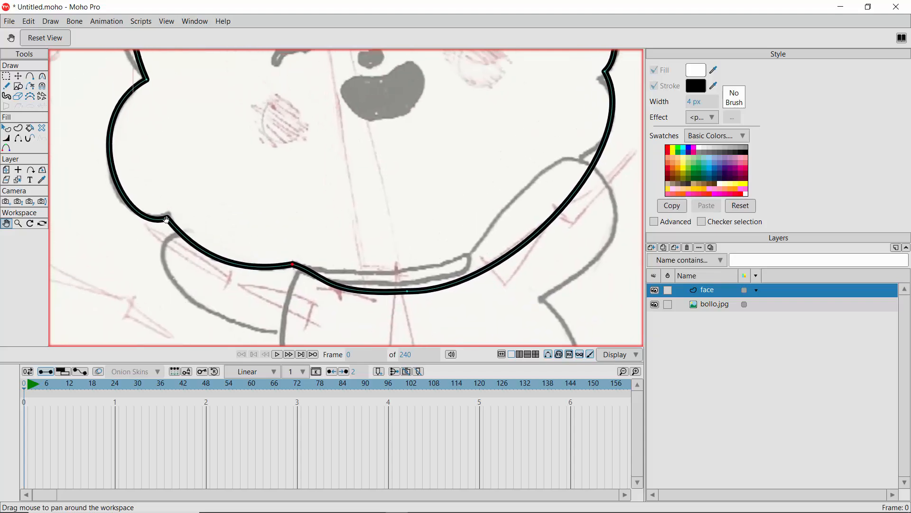
{"action": "mouse_move", "coordinate": [166, 219]}
{"action": "left_mouse_down"}
{"action": "mouse_move", "coordinate": [143, 198]}
{"action": "mouse_move", "coordinate": [166, 202]}
{"action": "mouse_move", "coordinate": [170, 218]}
{"action": "left_mouse_up"}
{"action": "left_click", "coordinate": [18, 76]}
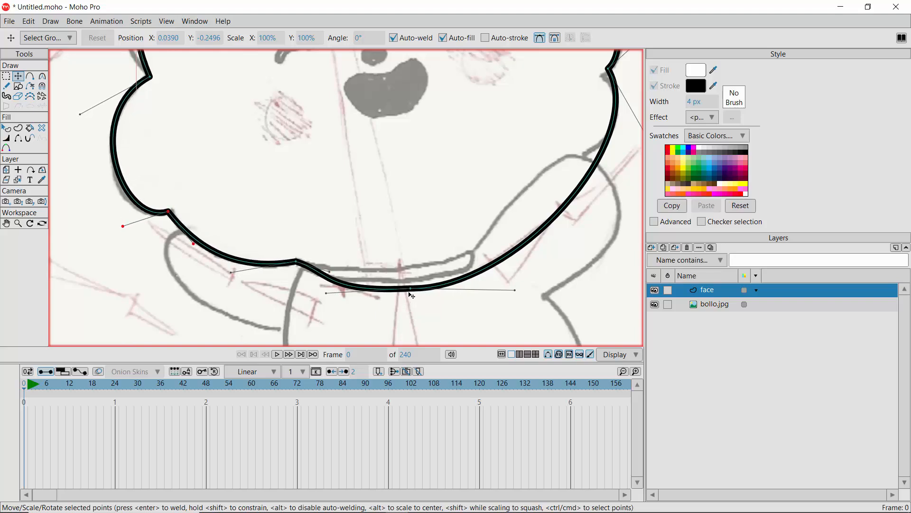
{"action": "left_click_drag", "start_coordinate": [409, 289], "coordinate": [412, 271]}
{"action": "left_click_drag", "start_coordinate": [511, 268], "coordinate": [509, 266]}
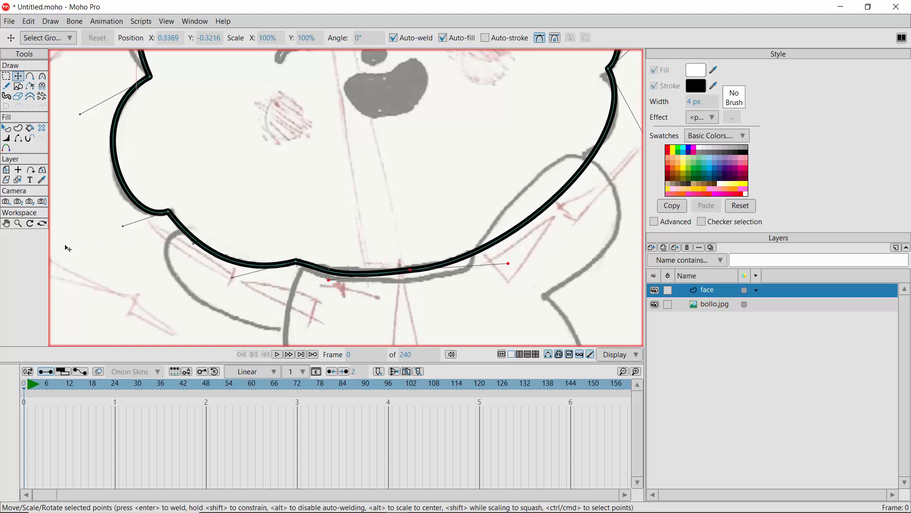
Hide and reshow the bollo.jpg layer to check the traced face outline without and with the sketch
{"action": "left_click", "coordinate": [18, 223]}
{"action": "scroll", "coordinate": [360, 189], "scroll_direction": "down", "scroll_amount": 6}
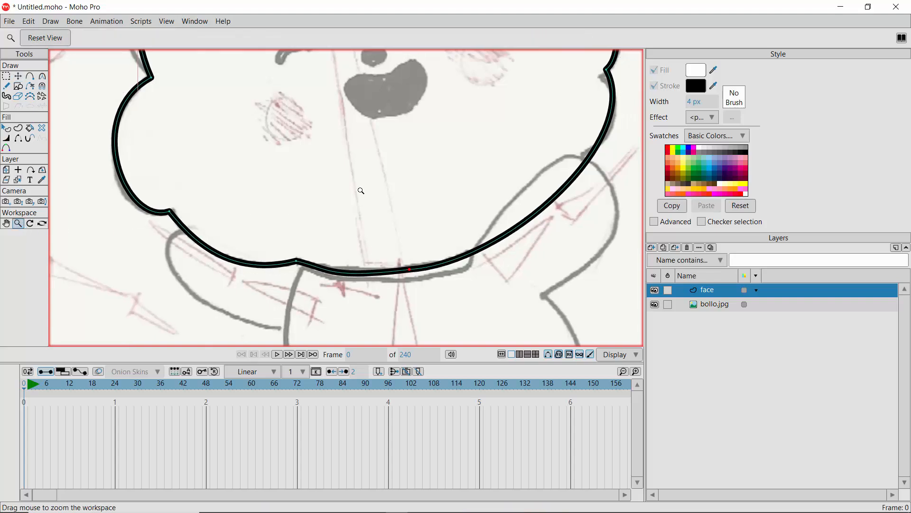
{"action": "scroll", "coordinate": [347, 182], "scroll_direction": "up", "scroll_amount": 3}
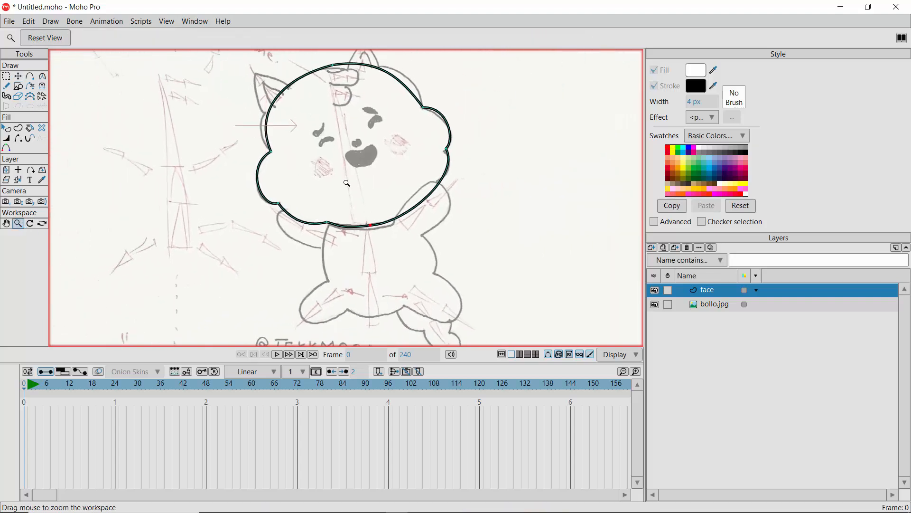
{"action": "left_click", "coordinate": [655, 305]}
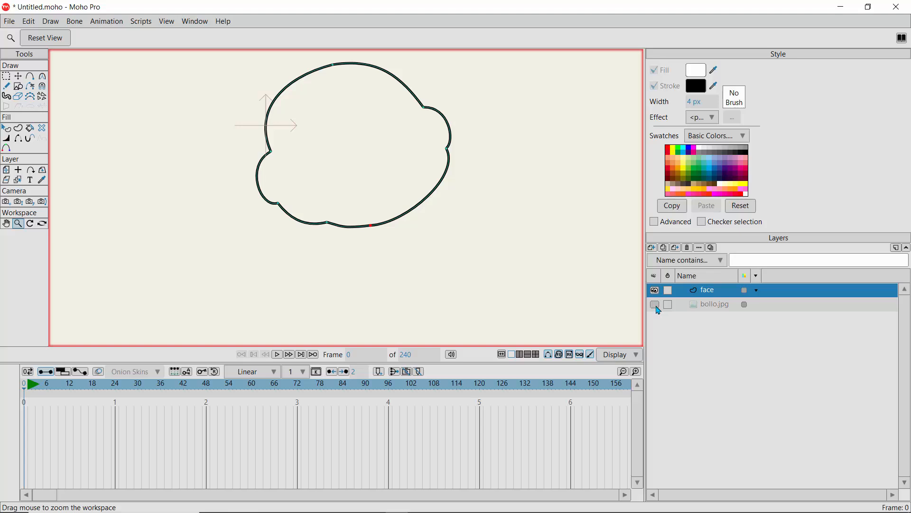
{"action": "left_click", "coordinate": [655, 305]}
{"action": "left_click", "coordinate": [656, 305]}
{"action": "left_click", "coordinate": [659, 310]}
{"action": "left_click", "coordinate": [660, 310]}
{"action": "left_click", "coordinate": [662, 311]}
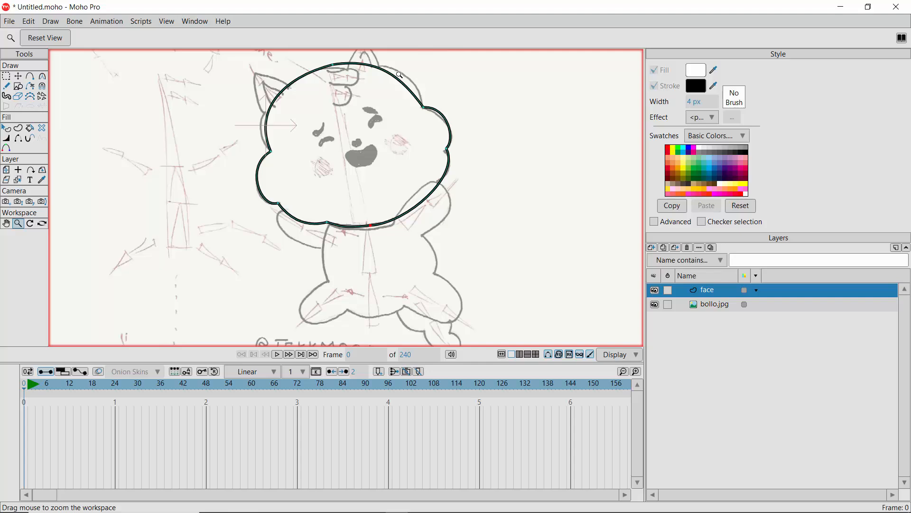
Pull out the upper handle of the face outline's upper-right notch point so the upper-right curve follows the sketch
{"action": "scroll", "coordinate": [400, 75], "scroll_direction": "up", "scroll_amount": 5}
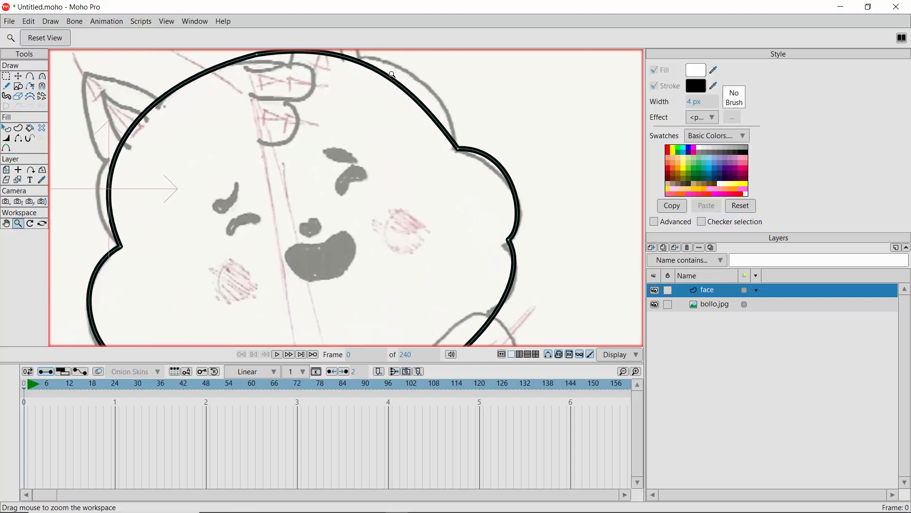
{"action": "scroll", "coordinate": [392, 74], "scroll_direction": "up", "scroll_amount": 1}
{"action": "left_click_drag", "start_coordinate": [360, 176], "coordinate": [360, 267]}
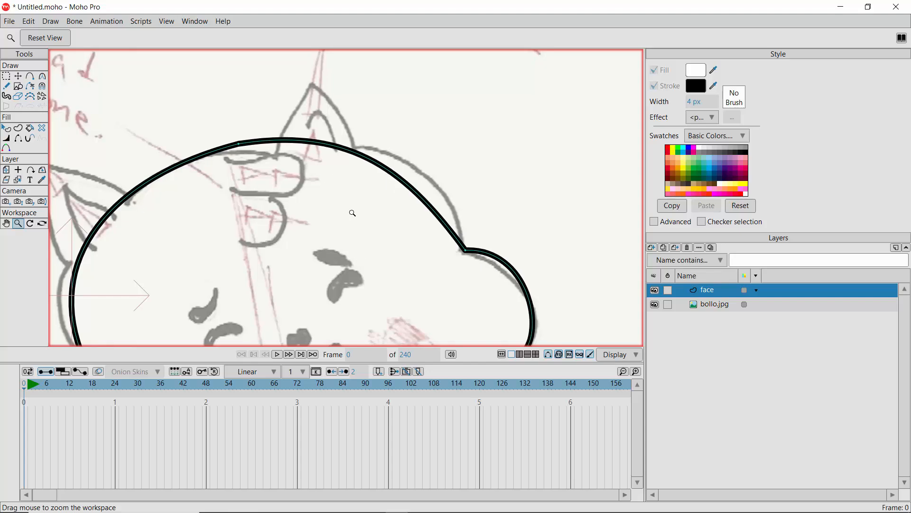
{"action": "key", "text": "t"}
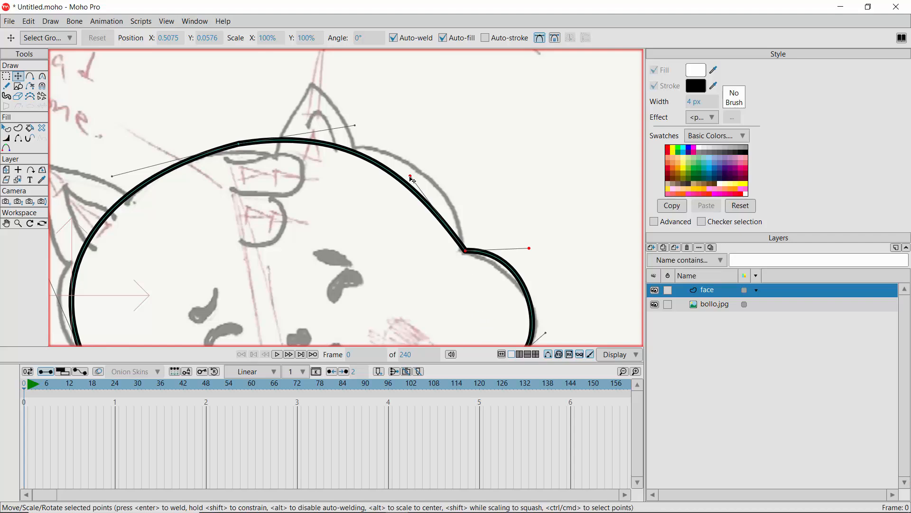
{"action": "left_click_drag", "start_coordinate": [410, 176], "coordinate": [448, 162]}
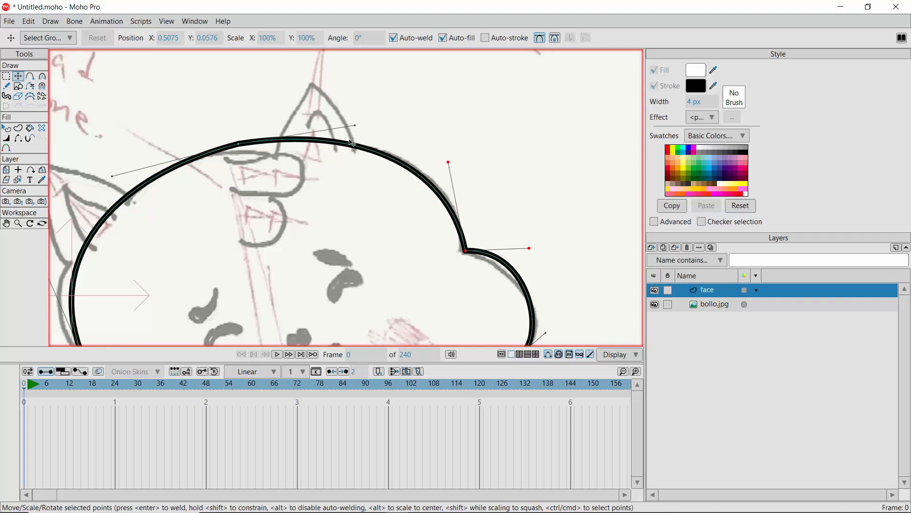
Lengthen and tilt the face outline's top point handles, and angle the upper-right notch point's outer handle down to match the sketch
{"action": "key", "text": "ctrl+a"}
{"action": "left_click", "coordinate": [239, 148]}
{"action": "left_click_drag", "start_coordinate": [113, 177], "coordinate": [67, 184]}
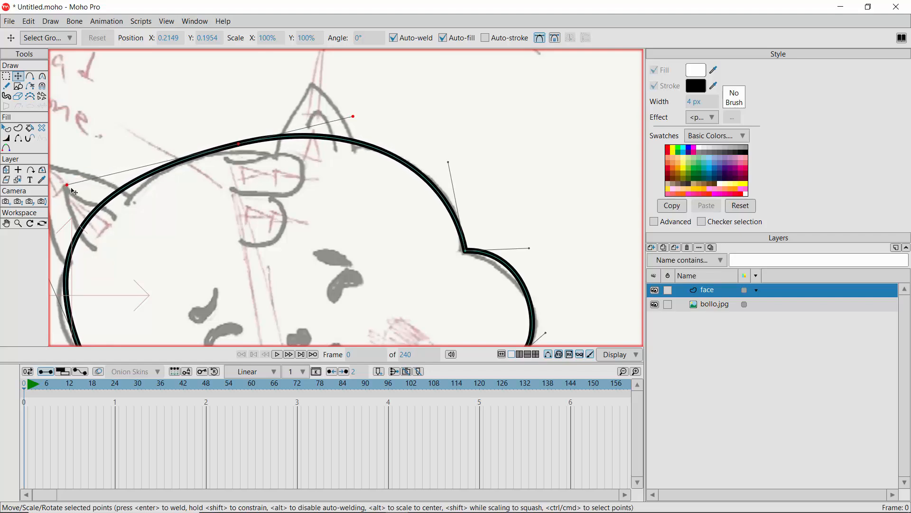
{"action": "left_click_drag", "start_coordinate": [529, 248], "coordinate": [534, 261]}
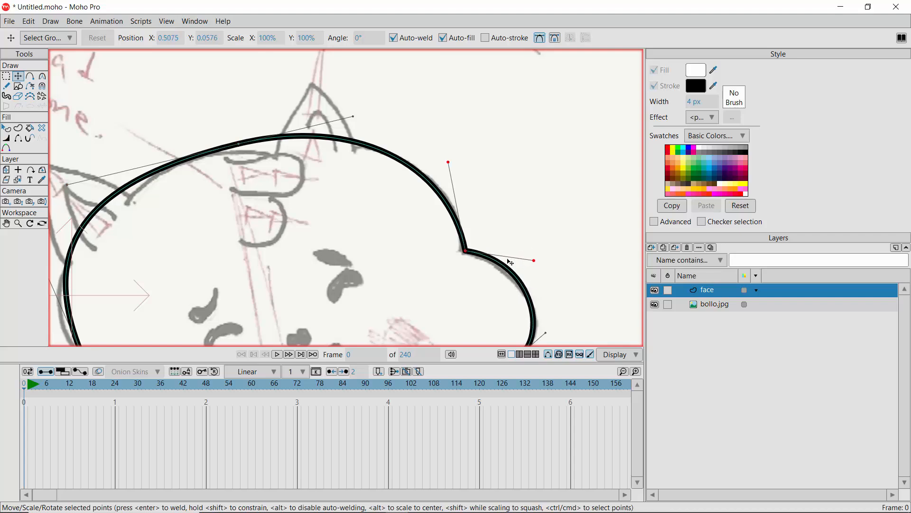
Shorten the top point's left handle slightly to refit the face outline's upper-left curve
{"action": "left_click", "coordinate": [18, 223]}
{"action": "mouse_move", "coordinate": [366, 275]}
{"action": "left_mouse_down"}
{"action": "mouse_move", "coordinate": [405, 274]}
{"action": "mouse_move", "coordinate": [284, 274]}
{"action": "left_mouse_up"}
{"action": "mouse_move", "coordinate": [345, 288]}
{"action": "left_mouse_down"}
{"action": "mouse_move", "coordinate": [323, 288]}
{"action": "mouse_move", "coordinate": [352, 287]}
{"action": "mouse_move", "coordinate": [319, 152]}
{"action": "left_mouse_up"}
{"action": "left_click", "coordinate": [7, 224]}
{"action": "left_click_drag", "start_coordinate": [307, 294], "coordinate": [316, 336]}
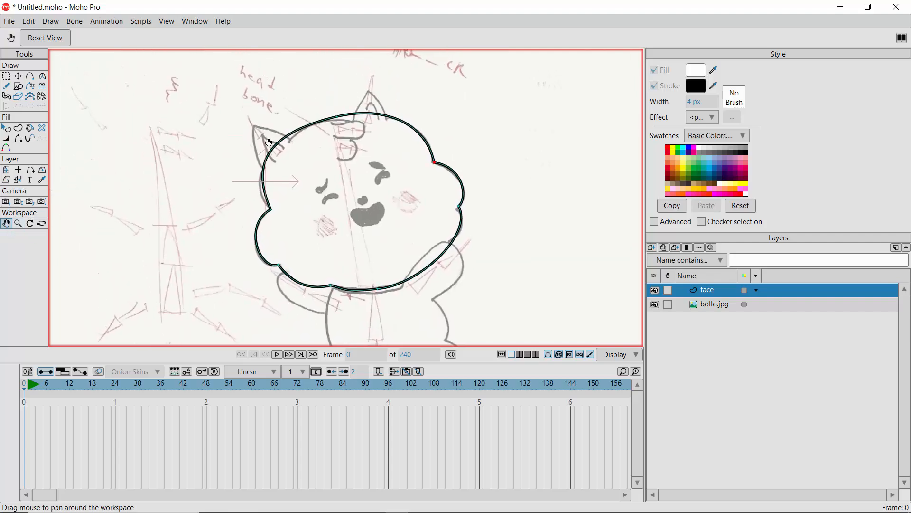
{"action": "left_click", "coordinate": [18, 77]}
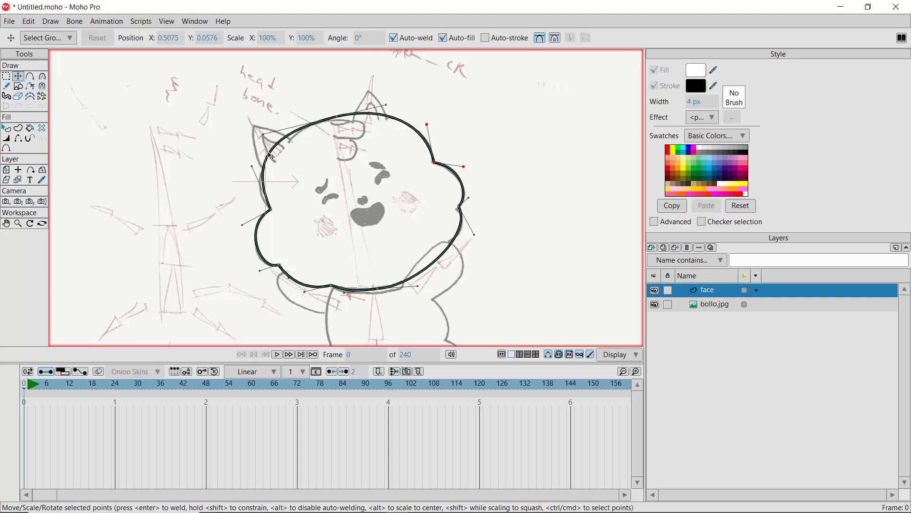
{"action": "left_click_drag", "start_coordinate": [263, 134], "coordinate": [270, 136]}
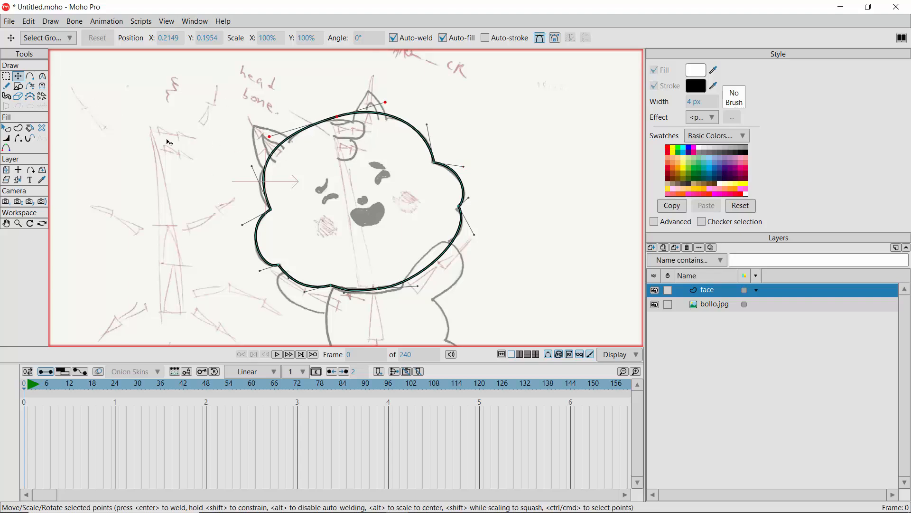
{"action": "left_click", "coordinate": [176, 166]}
Using the Curvature tool, fine-tune the handles of the face outline's top, upper-right notch and bottom points to the sketch
{"action": "left_click", "coordinate": [44, 81]}
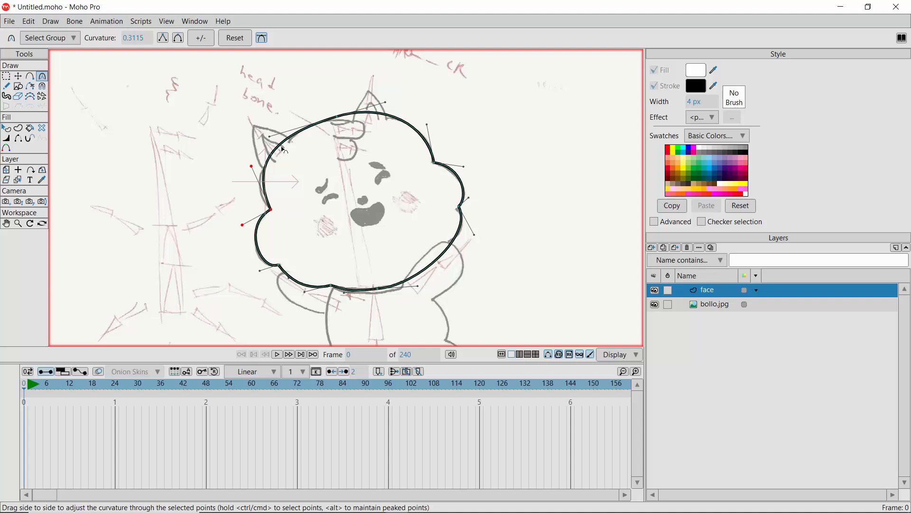
{"action": "mouse_move", "coordinate": [282, 148]}
{"action": "left_mouse_down"}
{"action": "mouse_move", "coordinate": [273, 147]}
{"action": "mouse_move", "coordinate": [282, 147]}
{"action": "left_mouse_up"}
{"action": "left_click_drag", "start_coordinate": [337, 117], "coordinate": [375, 140]}
{"action": "mouse_move", "coordinate": [464, 186]}
{"action": "left_mouse_down"}
{"action": "mouse_move", "coordinate": [496, 187]}
{"action": "mouse_move", "coordinate": [470, 190]}
{"action": "left_mouse_up"}
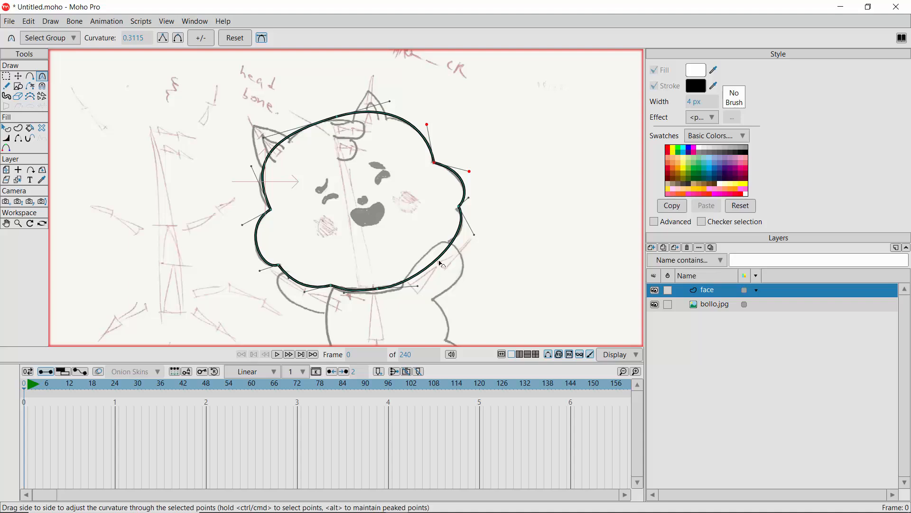
{"action": "left_click_drag", "start_coordinate": [439, 261], "coordinate": [438, 261]}
{"action": "left_click_drag", "start_coordinate": [377, 292], "coordinate": [432, 293]}
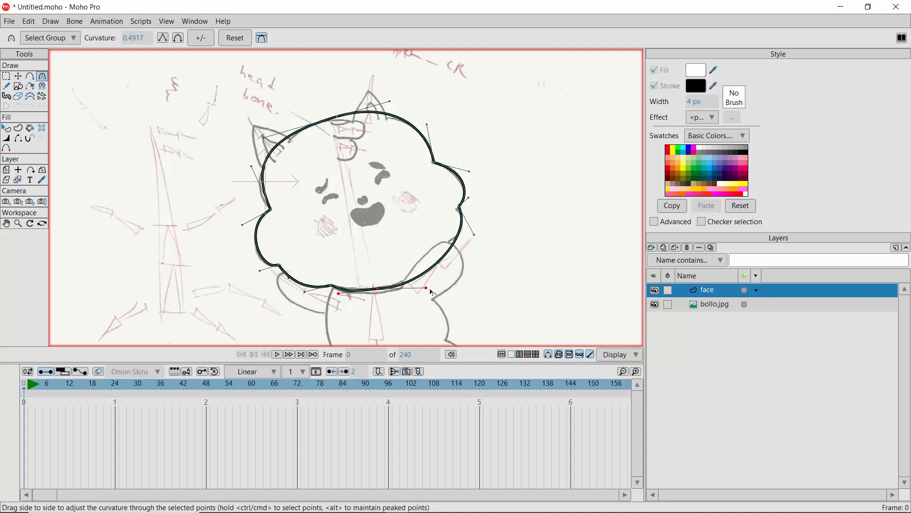
Reshape both handles of the face outline's left notch point so the adjoining curves bulge outward to the sketch
{"action": "left_click_drag", "start_coordinate": [460, 211], "coordinate": [390, 184]}
{"action": "left_click_drag", "start_coordinate": [272, 210], "coordinate": [250, 161]}
{"action": "left_click_drag", "start_coordinate": [240, 227], "coordinate": [241, 230]}
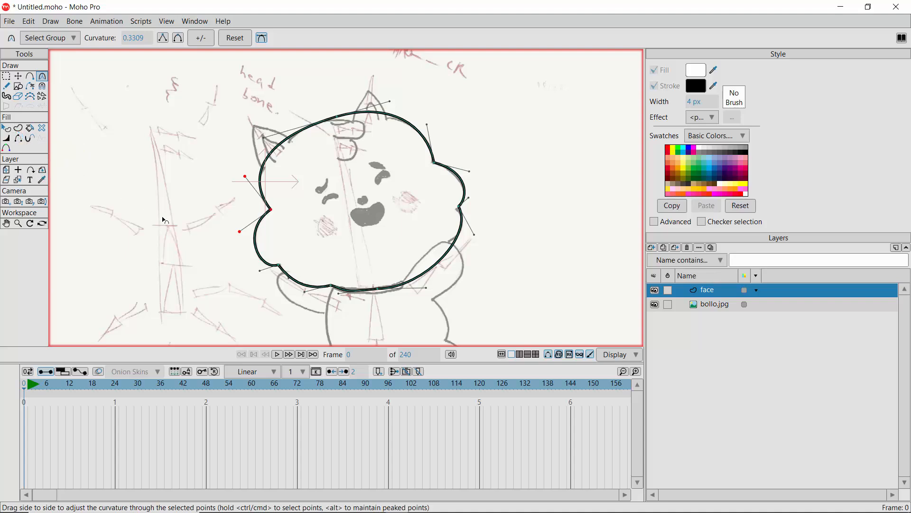
Draw an ellipse over the lower forehead curl at about X 0.237, Y 0.098 and turn off its fill
{"action": "left_click", "coordinate": [18, 86]}
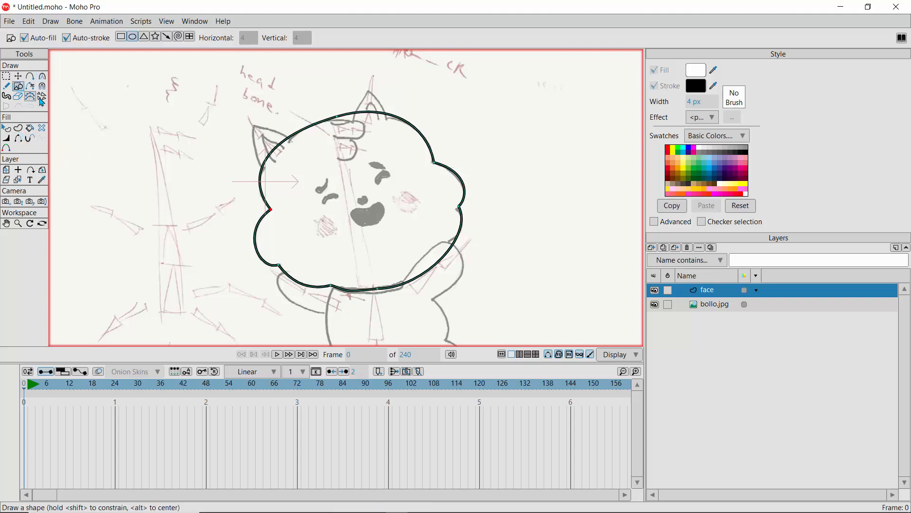
{"action": "left_click_drag", "start_coordinate": [329, 138], "coordinate": [358, 159]}
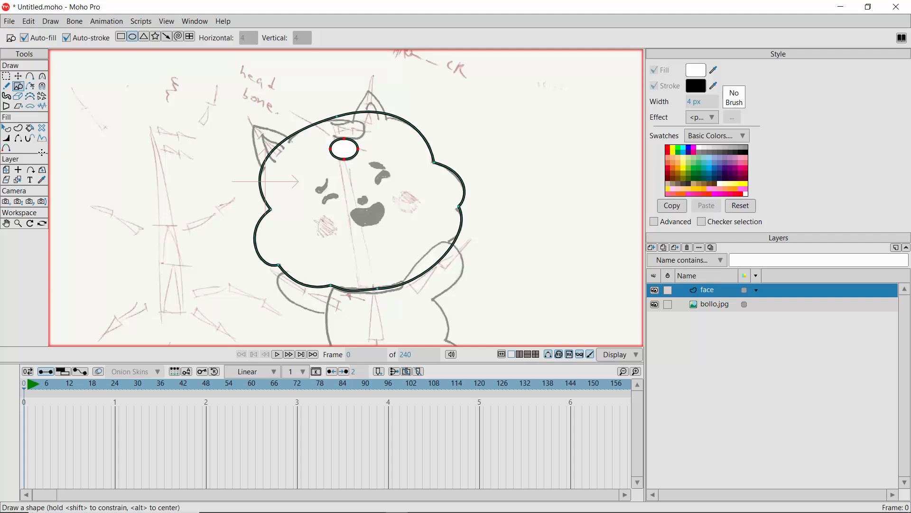
{"action": "left_click", "coordinate": [7, 127]}
{"action": "left_click", "coordinate": [355, 159]}
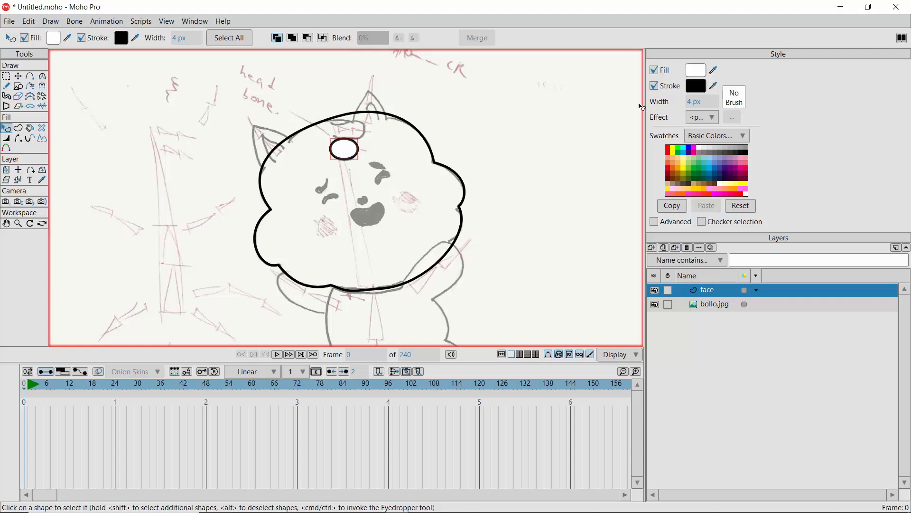
{"action": "left_click", "coordinate": [654, 70]}
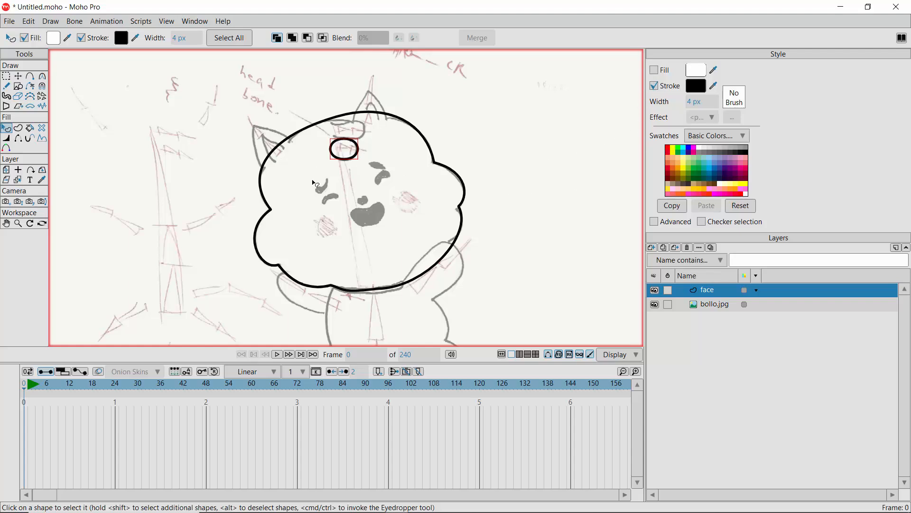
Move the whole forehead ellipse to X 0.2319, Y 0.0969 to line up with the sketched curl
{"action": "left_click", "coordinate": [18, 224]}
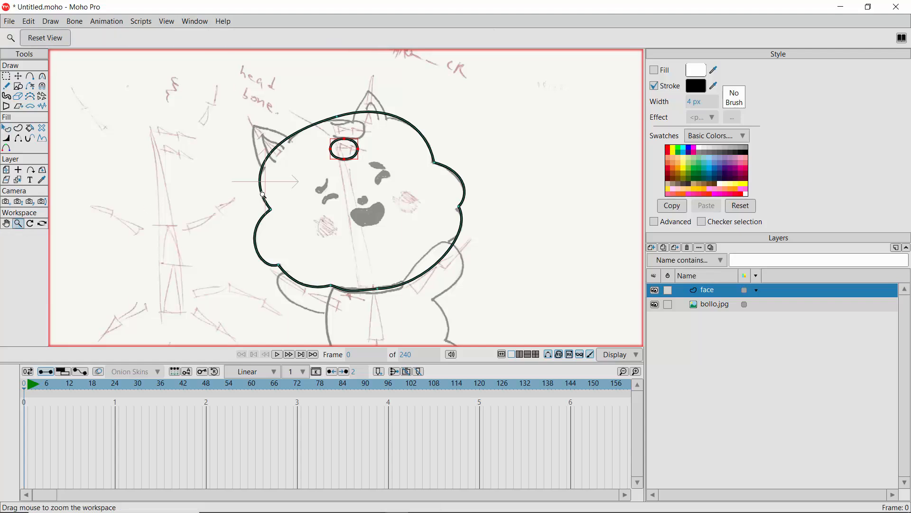
{"action": "scroll", "coordinate": [348, 155], "scroll_direction": "up", "scroll_amount": 5}
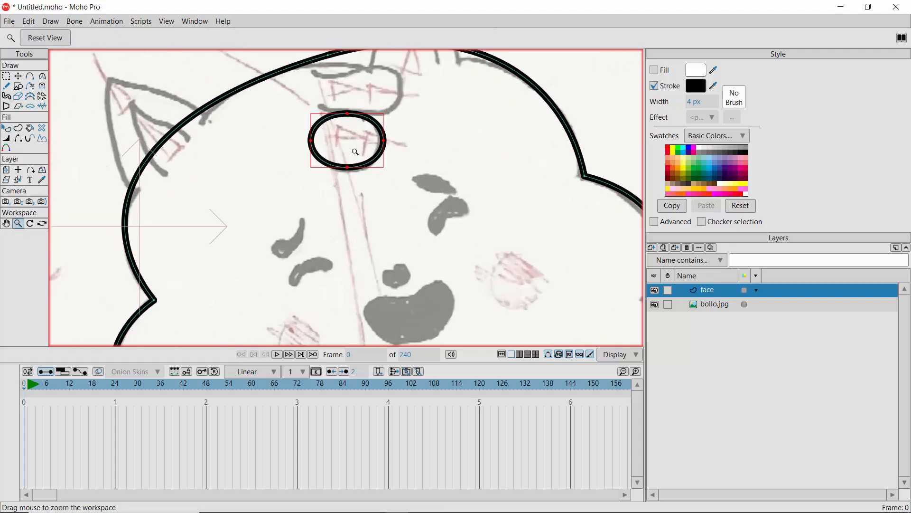
{"action": "scroll", "coordinate": [355, 152], "scroll_direction": "down", "scroll_amount": 2}
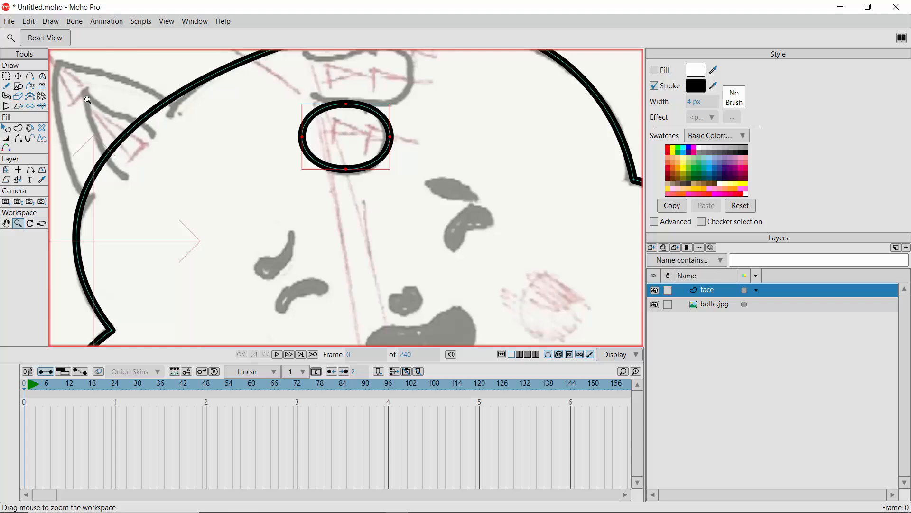
{"action": "left_click", "coordinate": [9, 76]}
{"action": "left_click", "coordinate": [316, 124]}
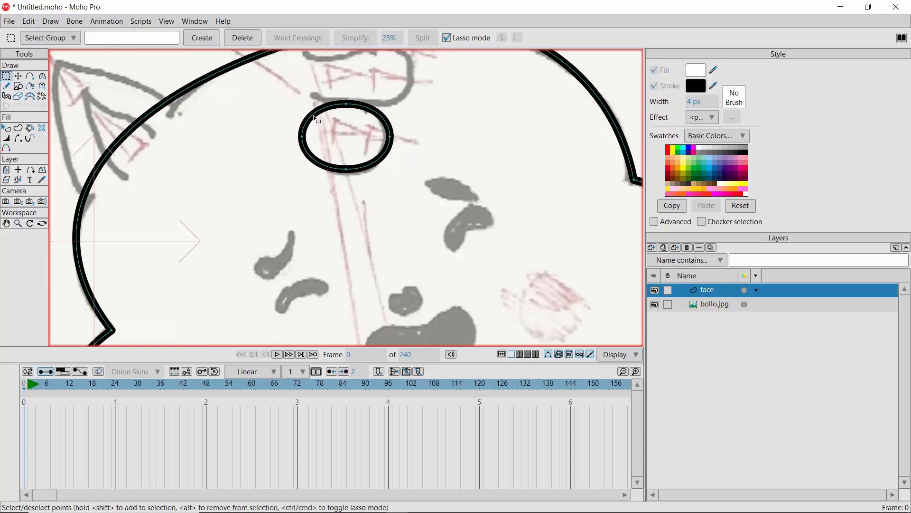
{"action": "left_click", "coordinate": [18, 76]}
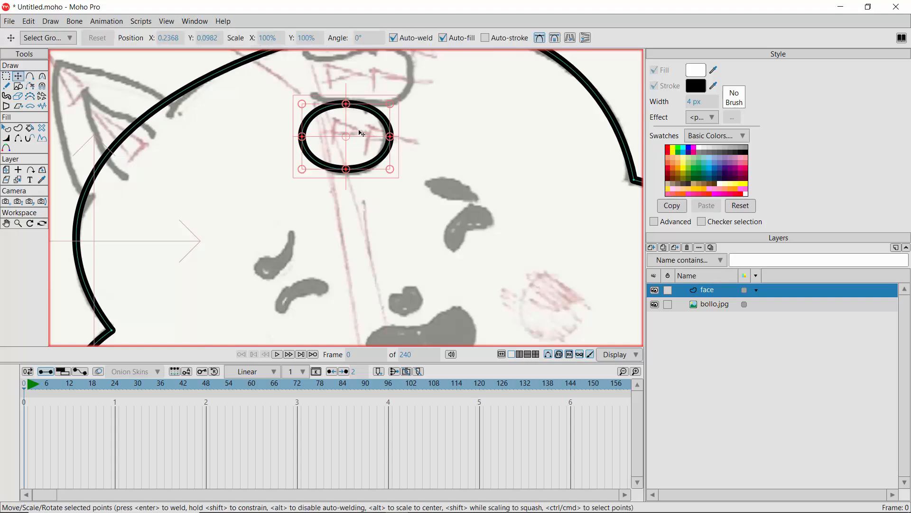
{"action": "mouse_move", "coordinate": [362, 133]}
{"action": "left_mouse_down"}
{"action": "mouse_move", "coordinate": [225, 156]}
{"action": "mouse_move", "coordinate": [353, 129]}
{"action": "left_mouse_up"}
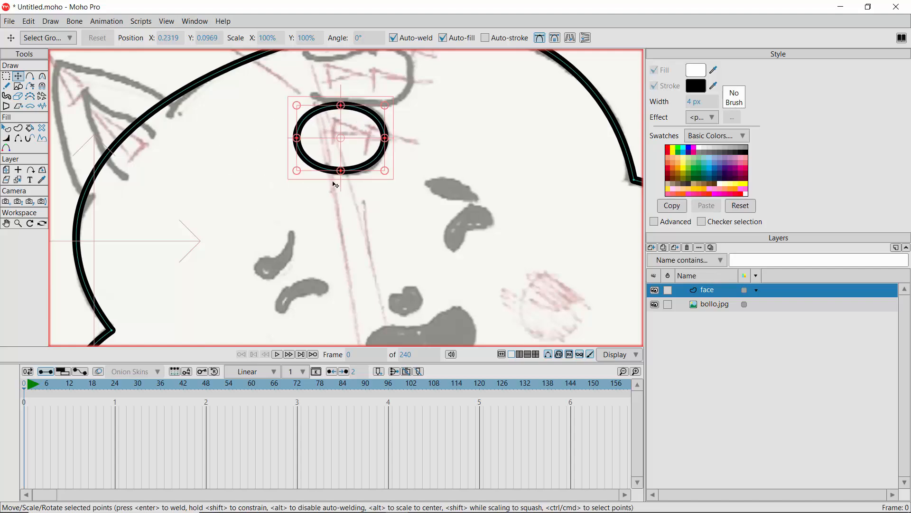
Hide the two left edges of the forehead ellipse, leaving only its right half stroked
{"action": "left_click", "coordinate": [18, 140]}
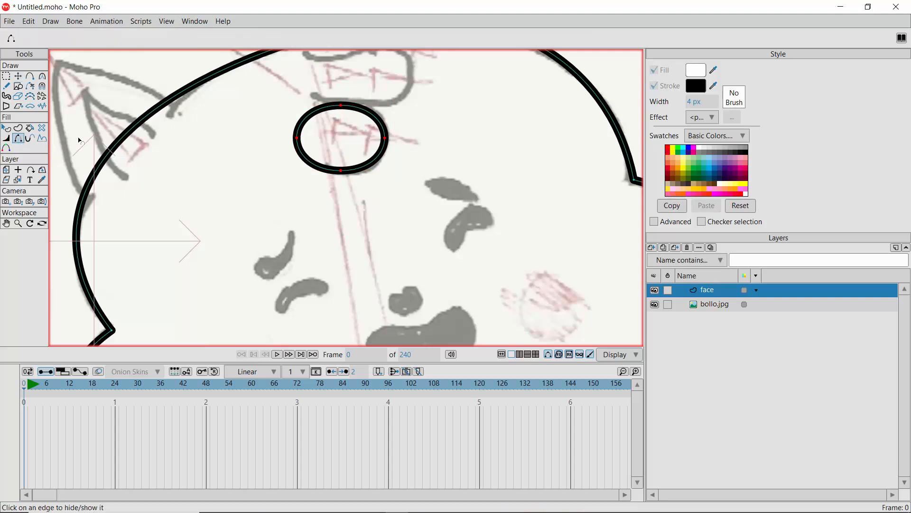
{"action": "left_click", "coordinate": [300, 131]}
{"action": "left_click", "coordinate": [305, 156]}
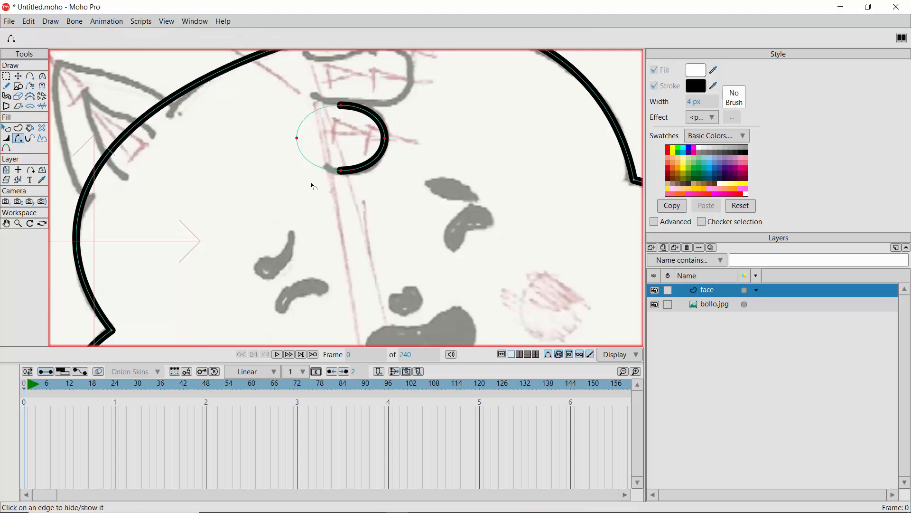
Nudge the forehead ellipse to X 0.2328, Y 0.0962 to fit the sketched curl
{"action": "left_click", "coordinate": [18, 76]}
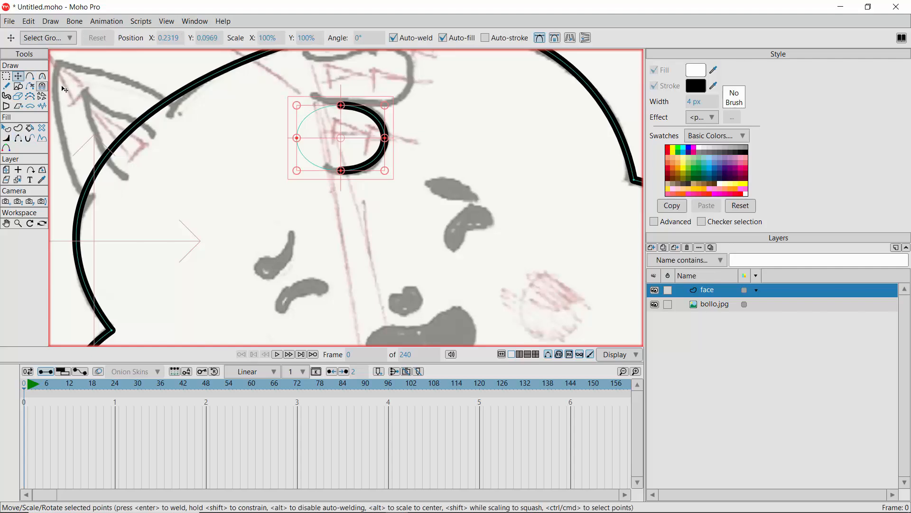
{"action": "left_click_drag", "start_coordinate": [349, 110], "coordinate": [355, 109]}
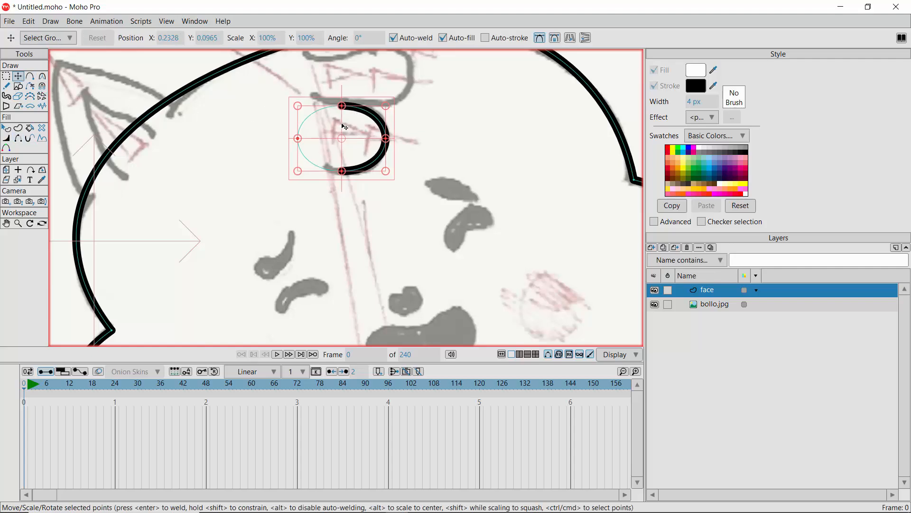
{"action": "left_click", "coordinate": [381, 125]}
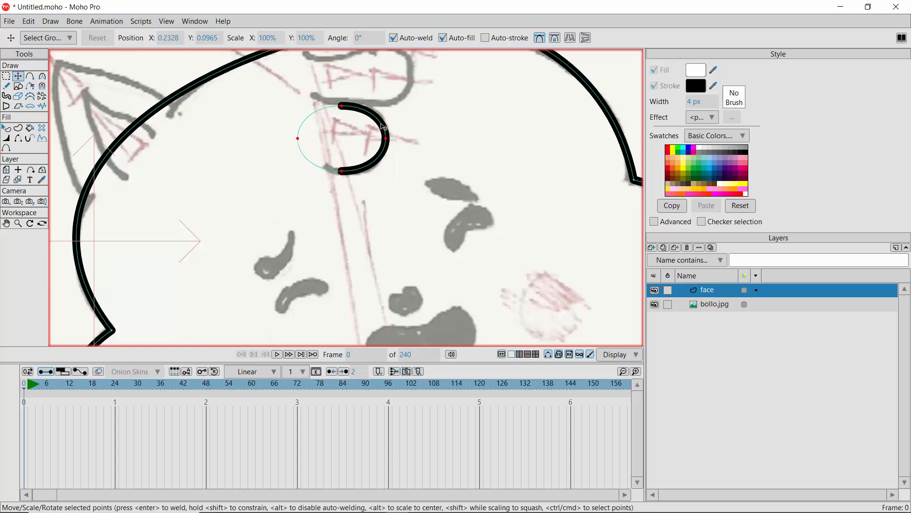
{"action": "left_click", "coordinate": [360, 112]}
{"action": "mouse_move", "coordinate": [345, 108]}
{"action": "left_mouse_down"}
{"action": "mouse_move", "coordinate": [345, 129]}
{"action": "mouse_move", "coordinate": [346, 106]}
{"action": "left_mouse_up"}
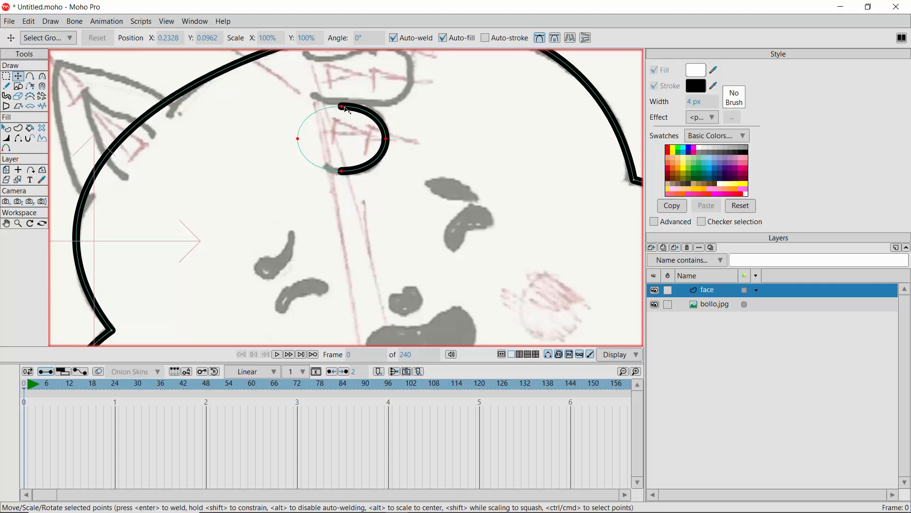
Reshape the curl arc by moving its bottom point left, its right point down and its top point to X 0.2551, Y 0.1226
{"action": "left_click", "coordinate": [343, 173]}
{"action": "mouse_move", "coordinate": [343, 172]}
{"action": "left_mouse_down"}
{"action": "mouse_move", "coordinate": [302, 157]}
{"action": "mouse_move", "coordinate": [332, 173]}
{"action": "left_mouse_up"}
{"action": "left_click_drag", "start_coordinate": [341, 108], "coordinate": [342, 108]}
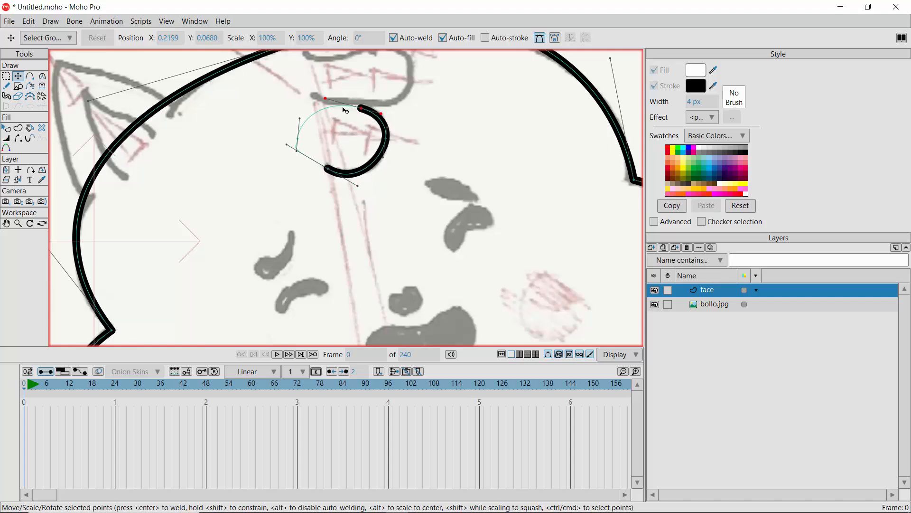
{"action": "mouse_move", "coordinate": [386, 139]}
{"action": "left_mouse_down"}
{"action": "mouse_move", "coordinate": [398, 149]}
{"action": "mouse_move", "coordinate": [389, 149]}
{"action": "left_mouse_up"}
{"action": "left_click_drag", "start_coordinate": [370, 116], "coordinate": [368, 114]}
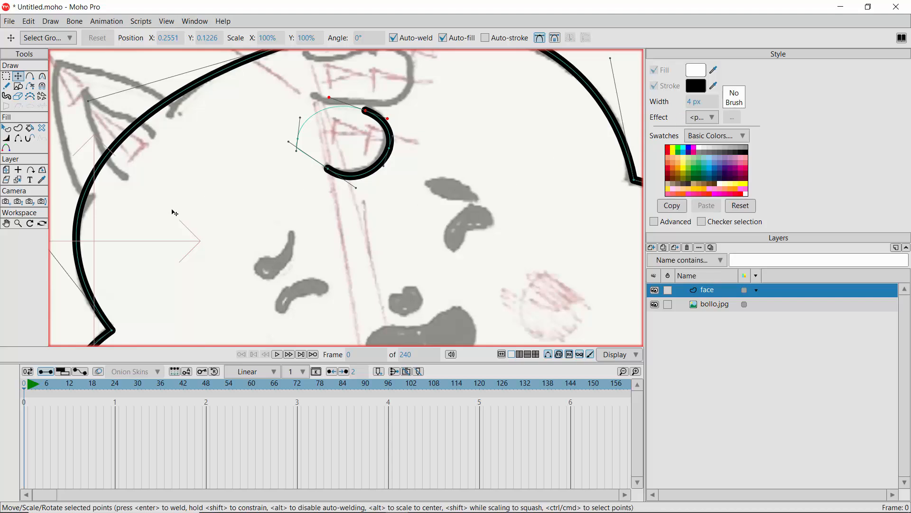
Try a 0.2 px stroke width on the curl arc and restore it to 4 px
{"action": "left_click", "coordinate": [7, 129]}
{"action": "left_click", "coordinate": [380, 170]}
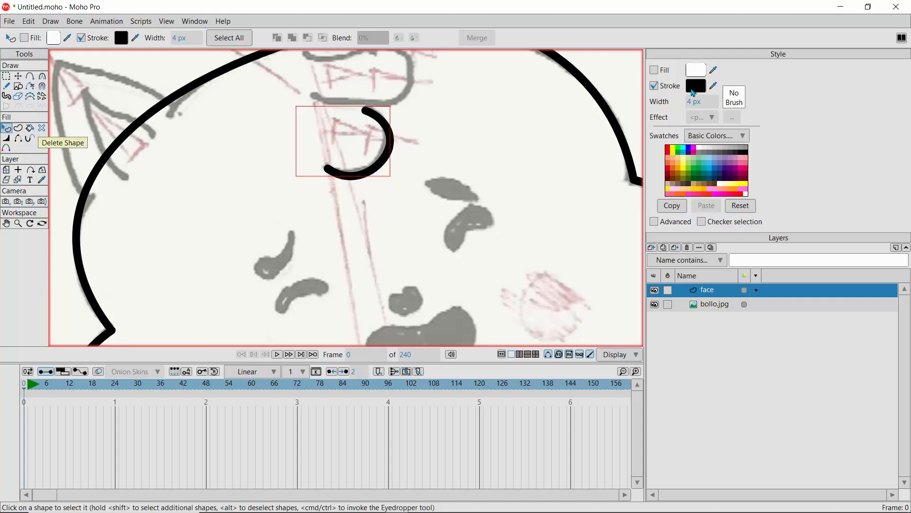
{"action": "scroll", "coordinate": [687, 103], "scroll_direction": "down", "scroll_amount": 4}
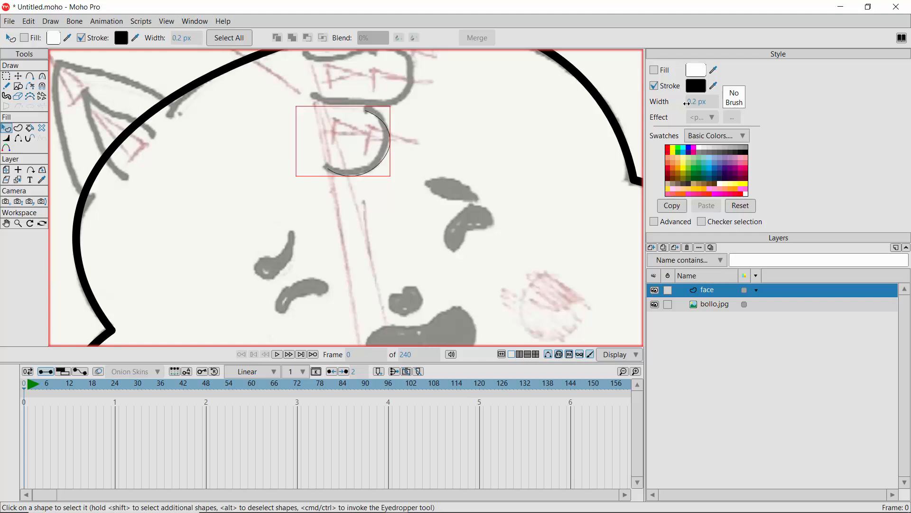
{"action": "scroll", "coordinate": [687, 103], "scroll_direction": "up", "scroll_amount": 4}
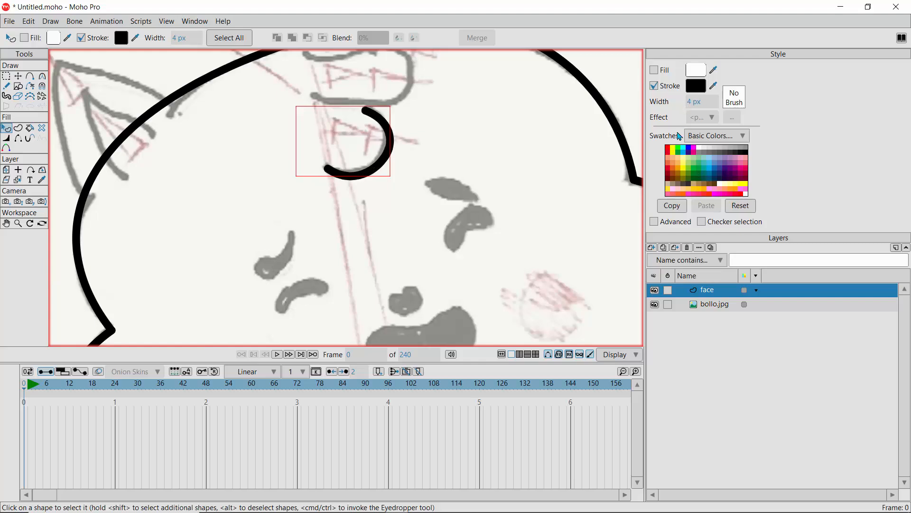
{"action": "left_click", "coordinate": [264, 213]}
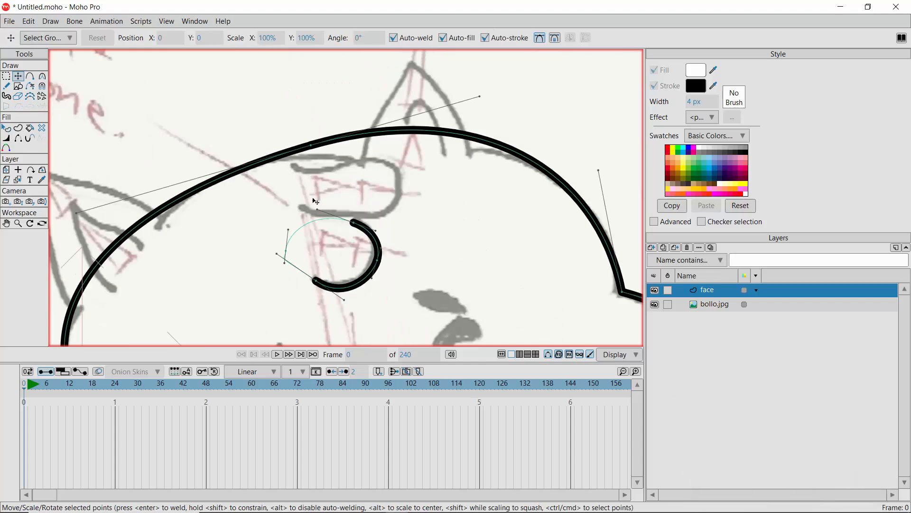
Draw a closed five-point curve over the upper sketched forehead curl, just above the existing curl arc
{"action": "left_click", "coordinate": [30, 76]}
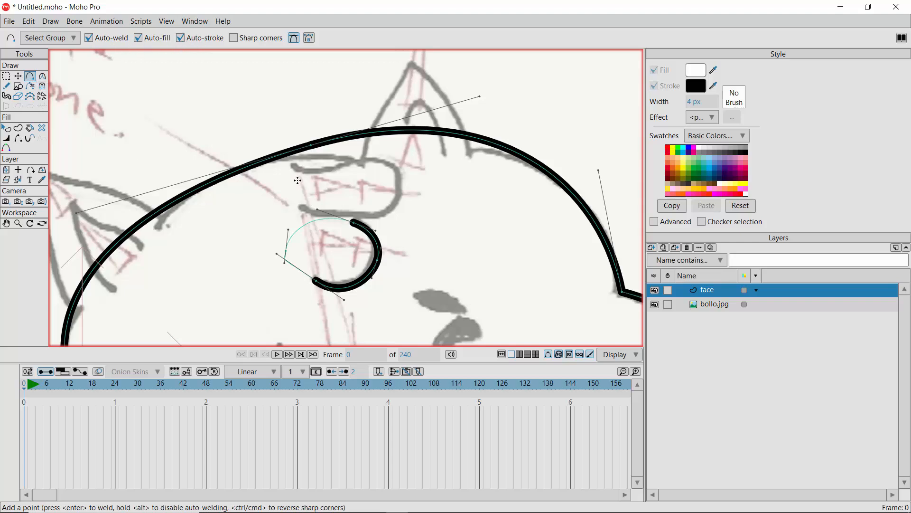
{"action": "left_click", "coordinate": [293, 166]}
{"action": "left_click_drag", "start_coordinate": [324, 174], "coordinate": [393, 208]}
{"action": "left_click_drag", "start_coordinate": [300, 208], "coordinate": [291, 166]}
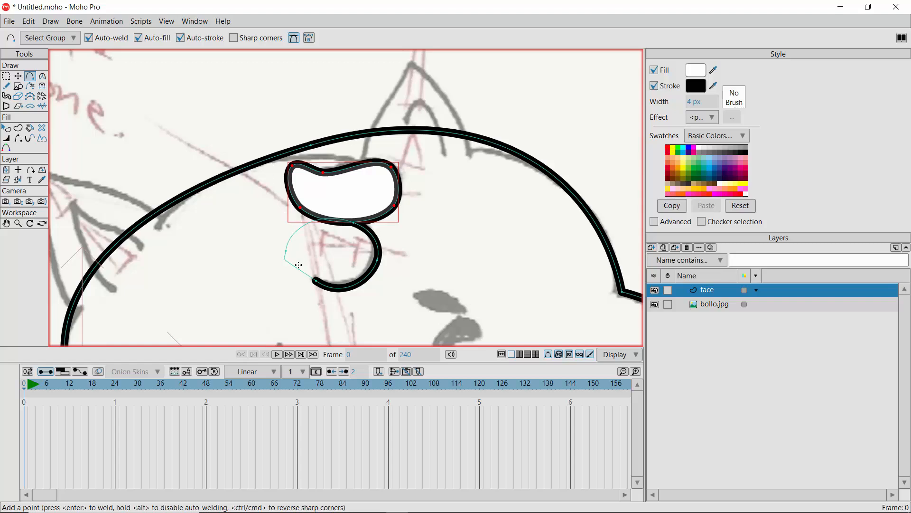
Hide the left edge of the upper forehead curl and turn off its fill
{"action": "left_click", "coordinate": [18, 138]}
{"action": "left_click", "coordinate": [293, 185]}
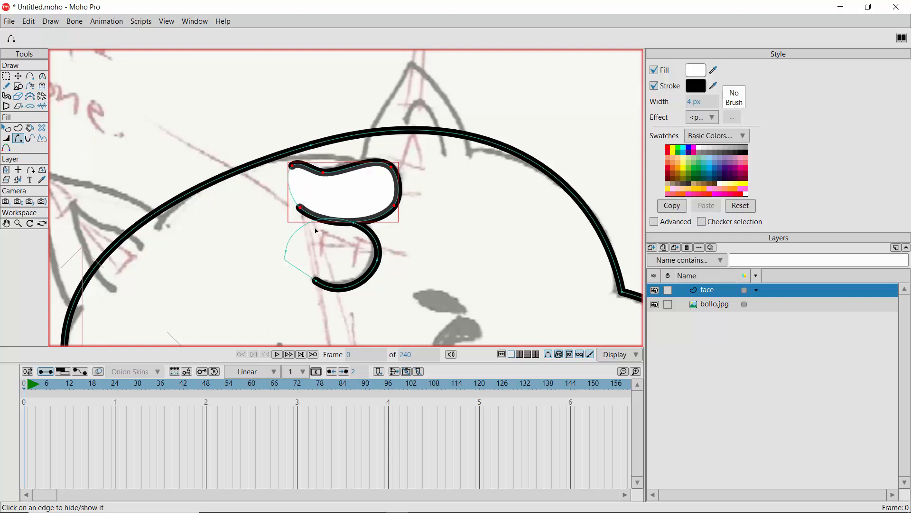
{"action": "left_click", "coordinate": [6, 127]}
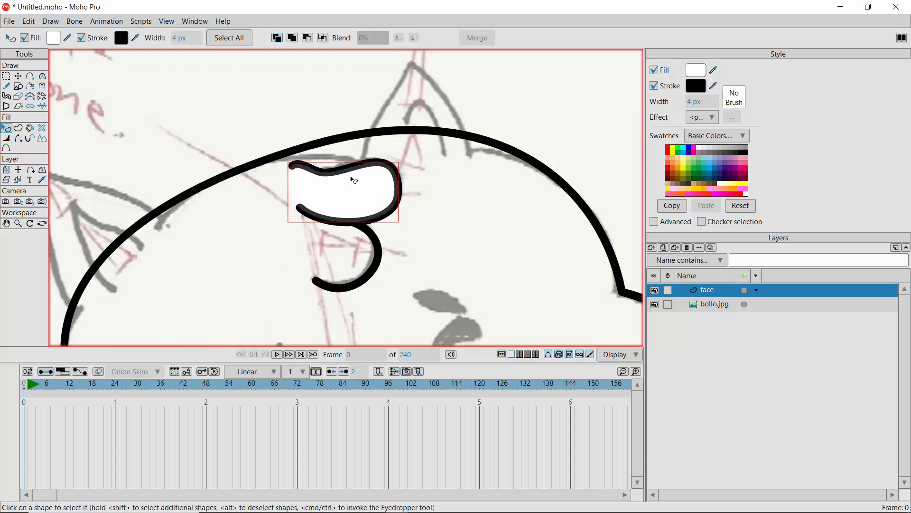
{"action": "left_click", "coordinate": [656, 71]}
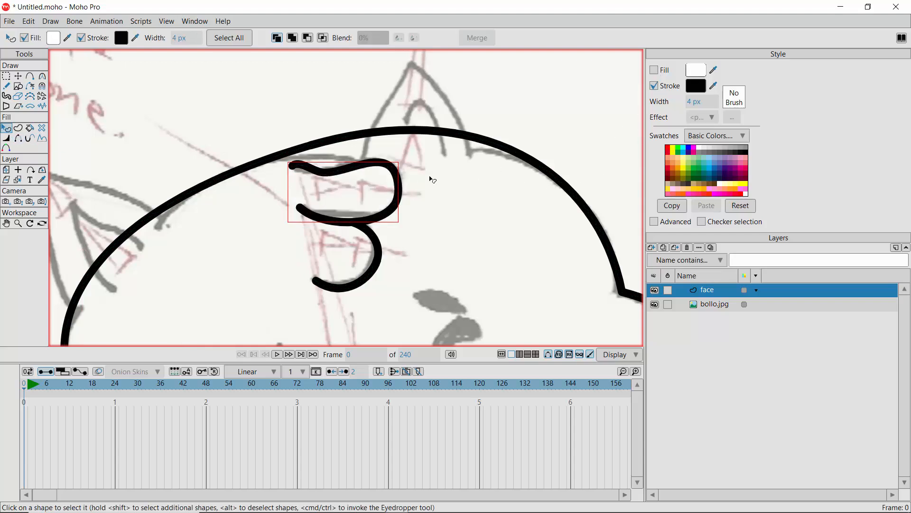
Fit the upper curl to the sketch by adjusting its points and handles, and move the lower curl's top point to X 0.2507, Y 0.1226
{"action": "left_click", "coordinate": [18, 76]}
{"action": "left_click", "coordinate": [326, 172]}
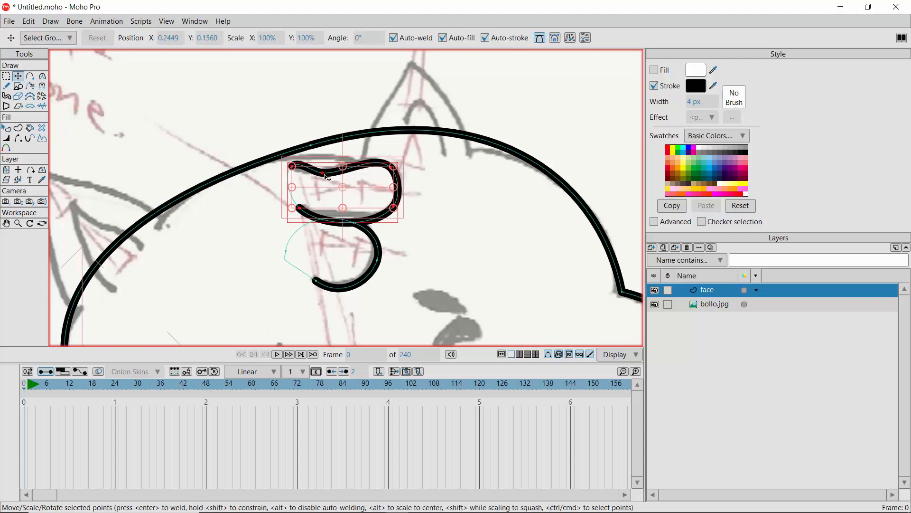
{"action": "left_click", "coordinate": [324, 173]}
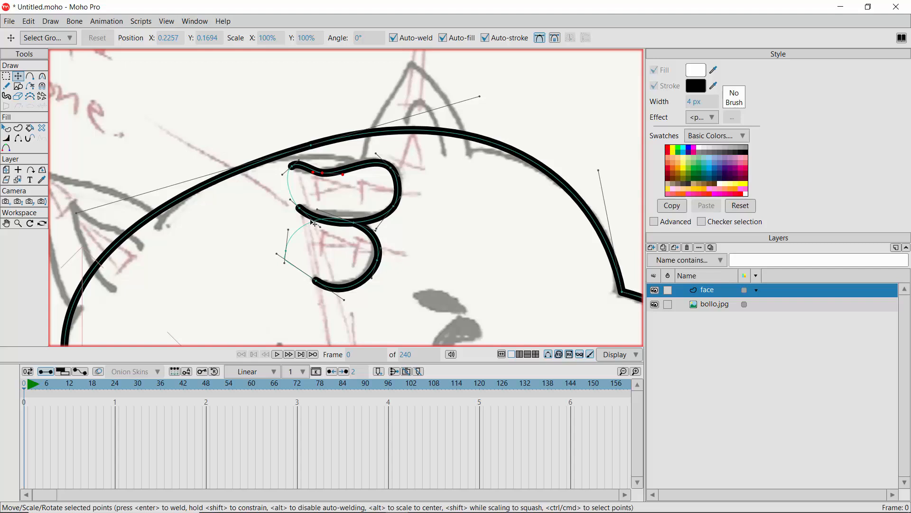
{"action": "left_click_drag", "start_coordinate": [319, 226], "coordinate": [339, 215]}
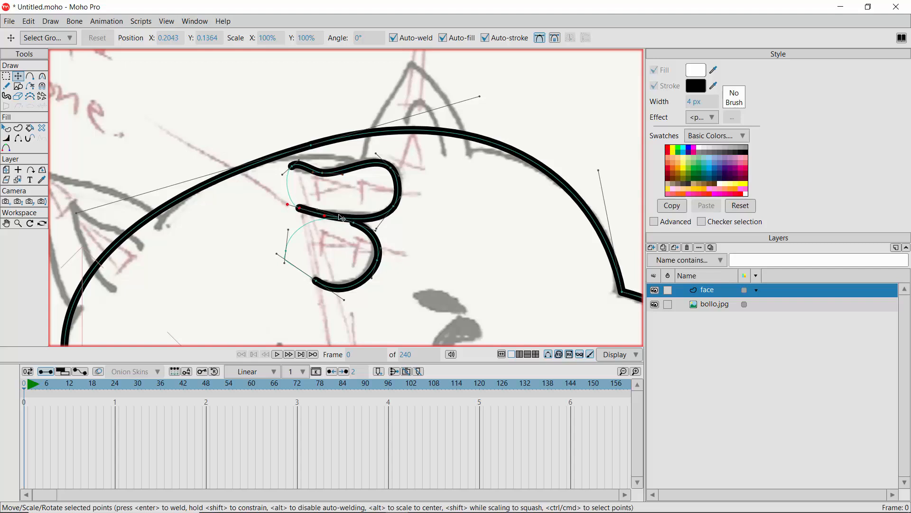
{"action": "left_click", "coordinate": [396, 208]}
{"action": "left_click_drag", "start_coordinate": [324, 171], "coordinate": [318, 171]}
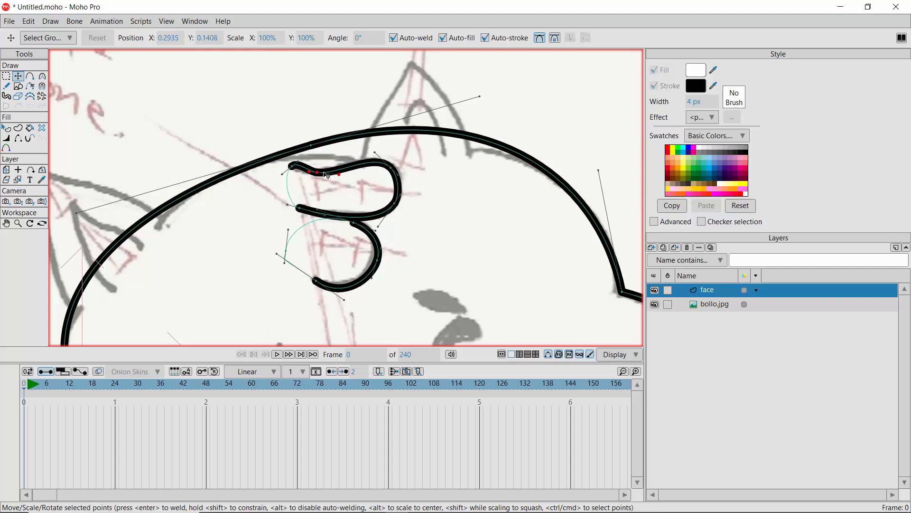
{"action": "left_click", "coordinate": [292, 171]}
{"action": "left_click", "coordinate": [354, 224]}
{"action": "left_click_drag", "start_coordinate": [353, 223], "coordinate": [354, 223]}
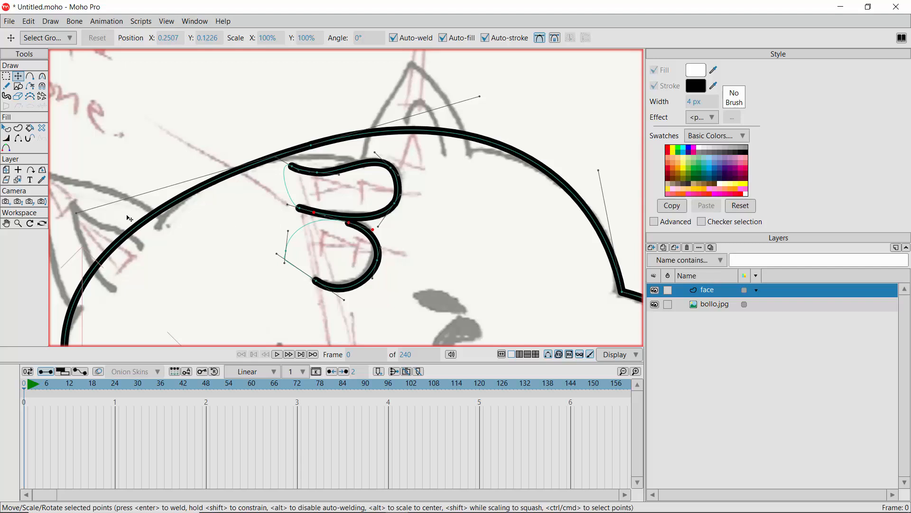
Lasso all points of both forehead curls and cut them from the face layer
{"action": "left_click", "coordinate": [18, 223]}
{"action": "scroll", "coordinate": [470, 244], "scroll_direction": "down", "scroll_amount": 1}
{"action": "scroll", "coordinate": [471, 244], "scroll_direction": "down", "scroll_amount": 5}
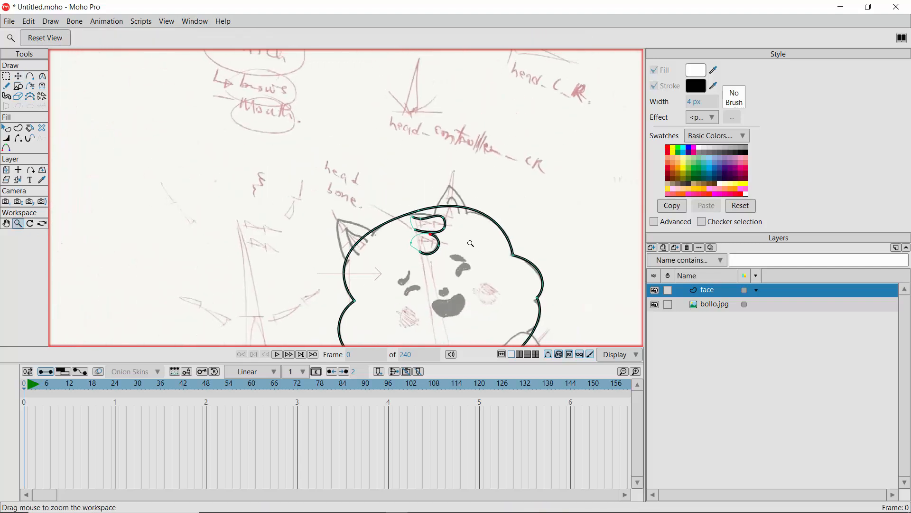
{"action": "scroll", "coordinate": [470, 244], "scroll_direction": "up", "scroll_amount": 3}
{"action": "scroll", "coordinate": [470, 243], "scroll_direction": "down", "scroll_amount": 1}
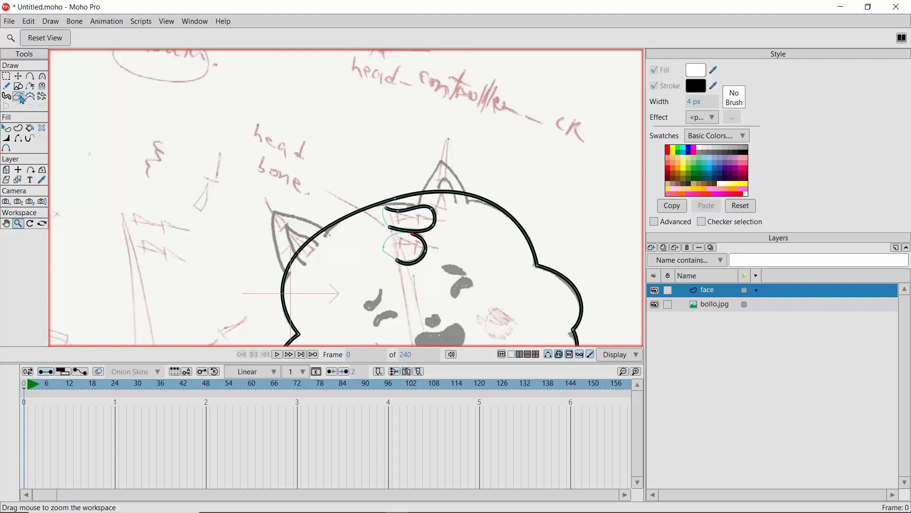
{"action": "left_click", "coordinate": [6, 77]}
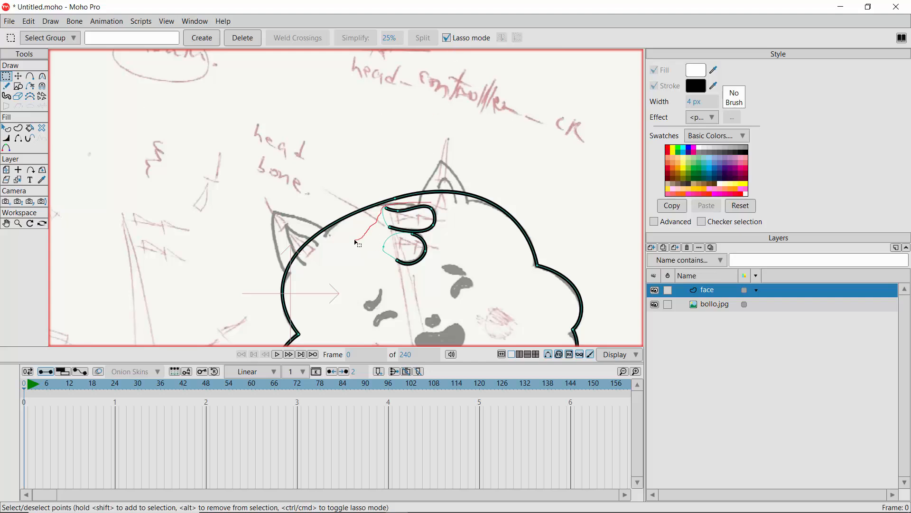
{"action": "mouse_move", "coordinate": [431, 203]}
{"action": "left_mouse_down"}
{"action": "mouse_move", "coordinate": [447, 271]}
{"action": "mouse_move", "coordinate": [391, 289]}
{"action": "mouse_move", "coordinate": [350, 266]}
{"action": "mouse_move", "coordinate": [357, 244]}
{"action": "left_mouse_up"}
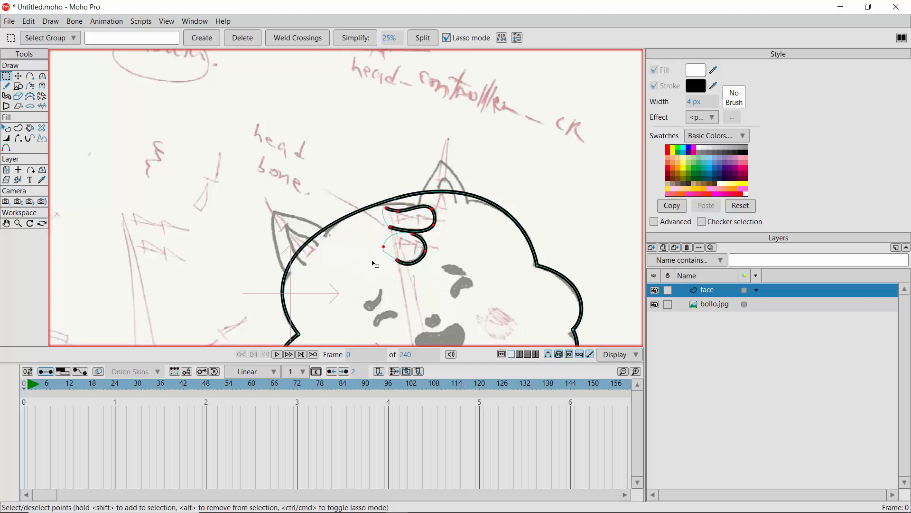
{"action": "key", "text": "Delete"}
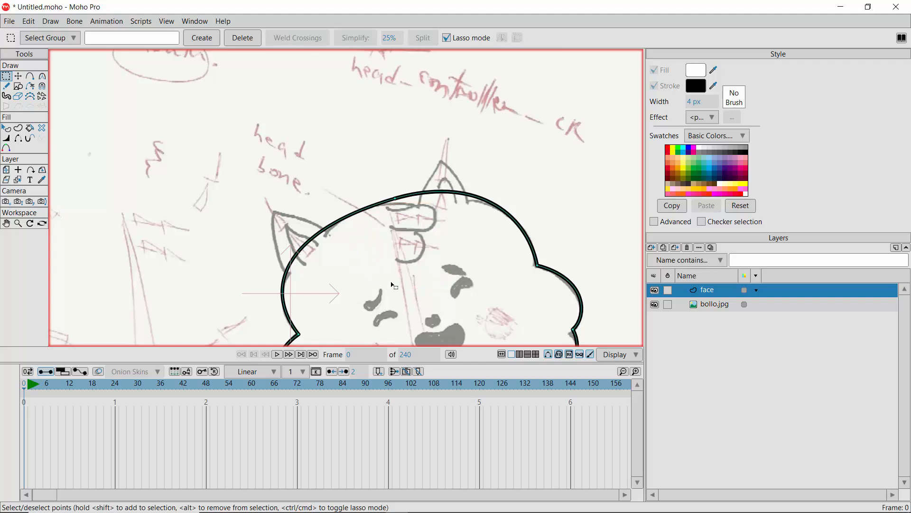
Add a vector layer named hair above the face layer and paste the two curls into it
{"action": "left_click", "coordinate": [652, 248]}
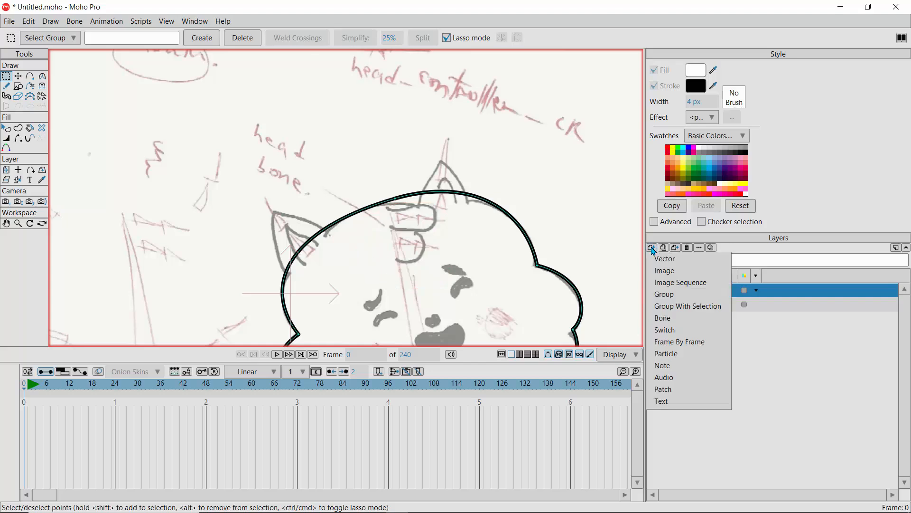
{"action": "left_click", "coordinate": [661, 263]}
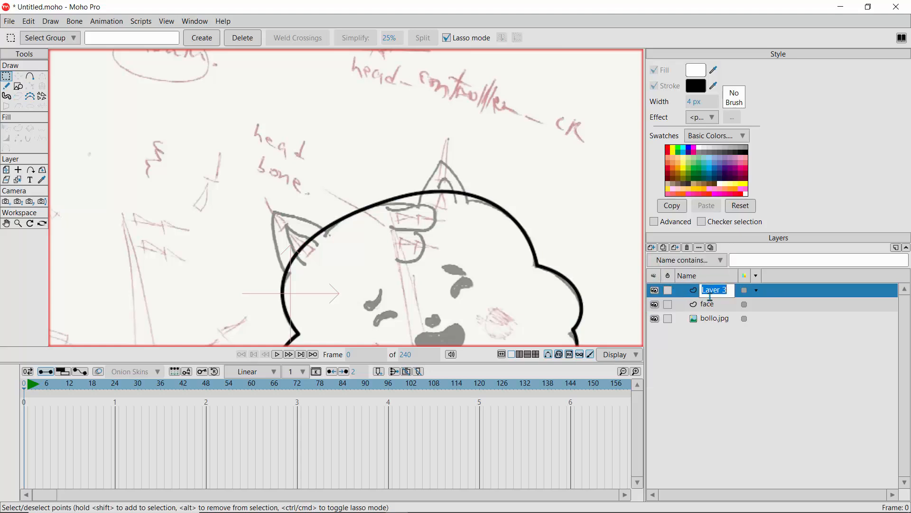
{"action": "type", "text": "hair"}
{"action": "key", "text": "Return"}
{"action": "key", "text": "ctrl+v"}
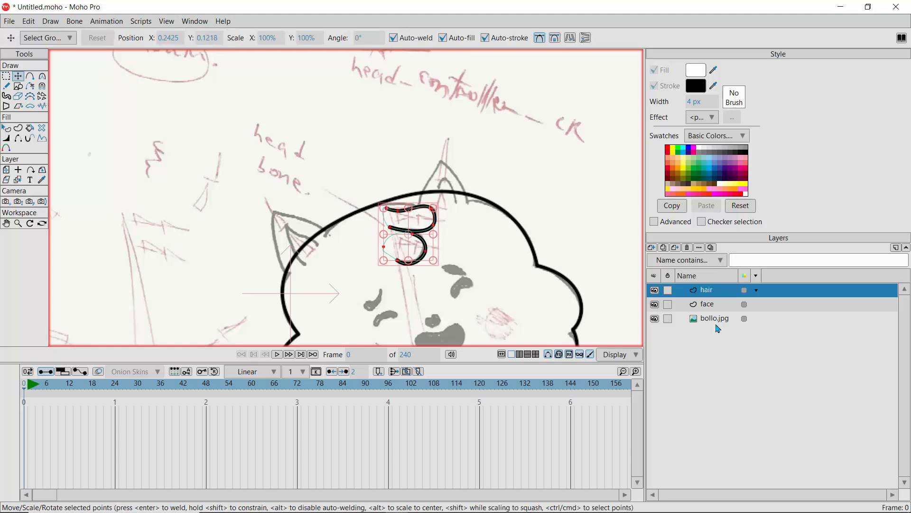
Hide the hair and face layers to check the sketch underneath, and show both again
{"action": "left_click", "coordinate": [654, 290]}
{"action": "left_click", "coordinate": [655, 304]}
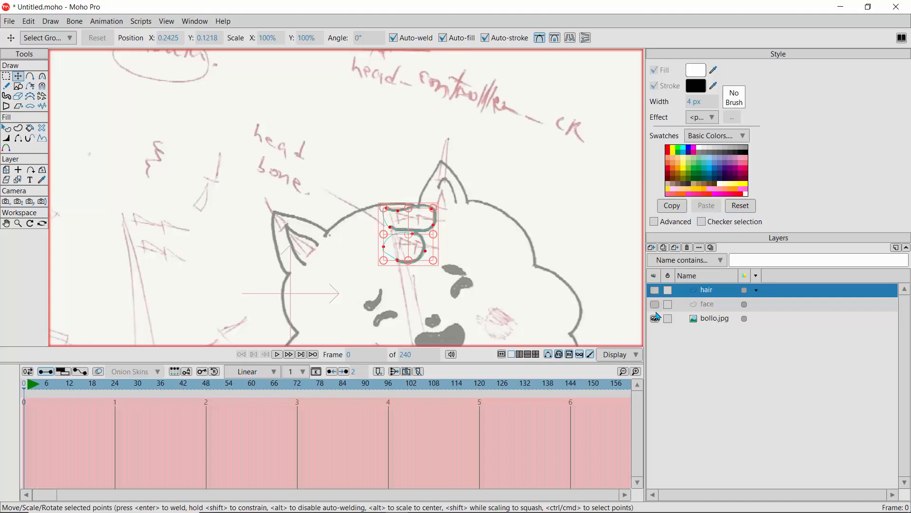
{"action": "left_click", "coordinate": [655, 304]}
{"action": "left_click", "coordinate": [655, 290]}
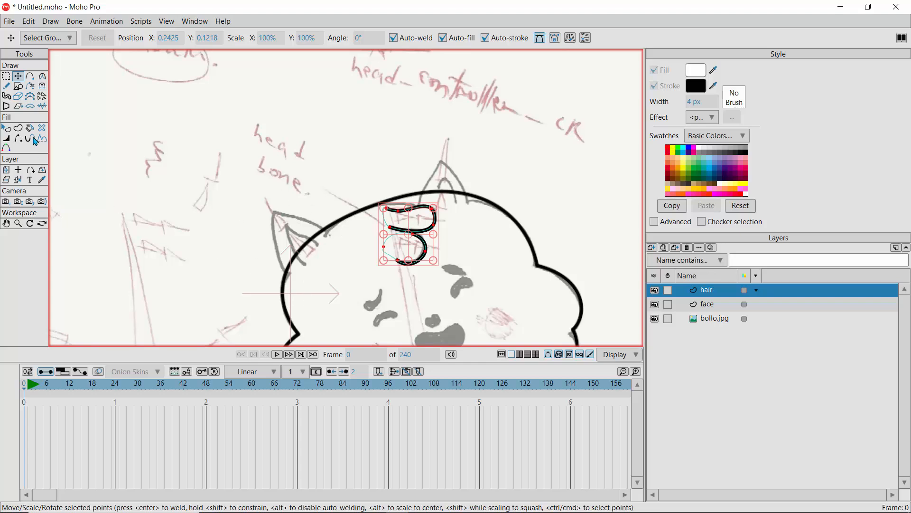
{"action": "left_click", "coordinate": [32, 79]}
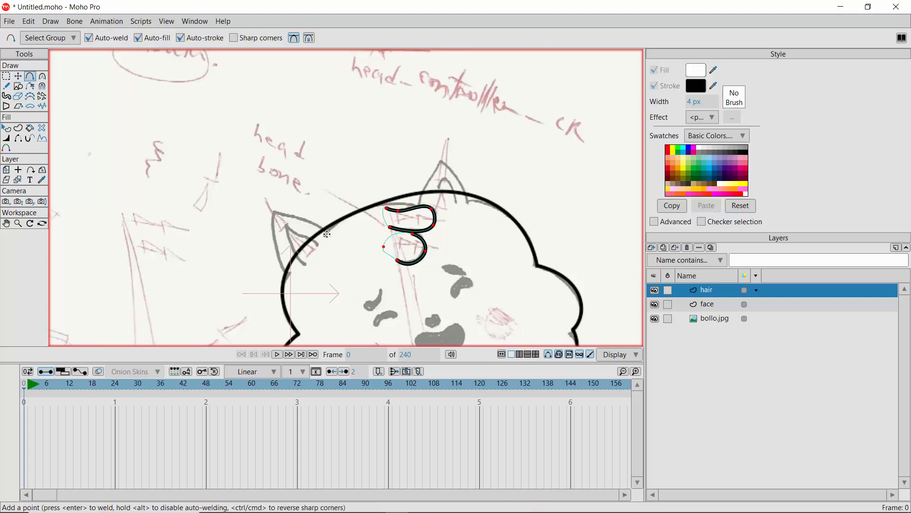
{"action": "mouse_move", "coordinate": [327, 234]}
{"action": "left_mouse_down"}
{"action": "mouse_move", "coordinate": [274, 212]}
{"action": "mouse_move", "coordinate": [296, 287]}
{"action": "mouse_move", "coordinate": [284, 274]}
{"action": "mouse_move", "coordinate": [292, 280]}
{"action": "left_mouse_up"}
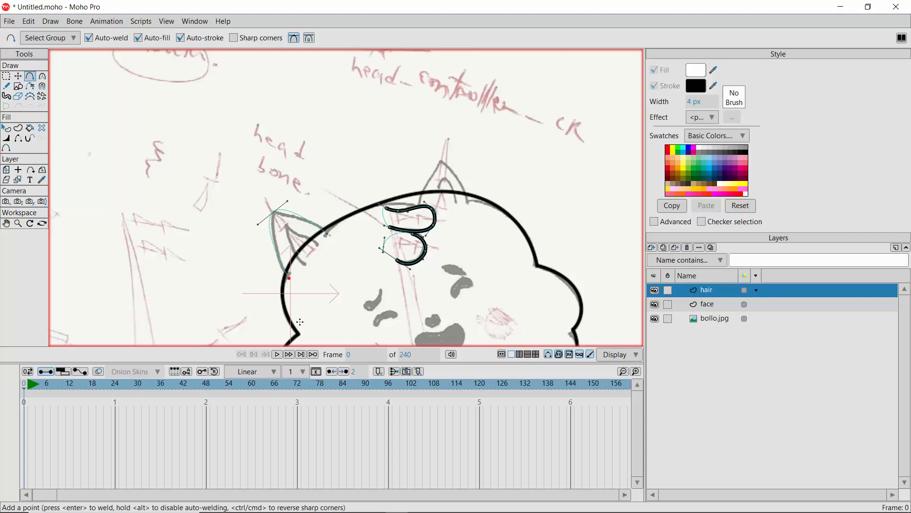
{"action": "key", "text": "ctrl+z"}
Draw a closed three-point outline over the sketched left ear, with its two base points on the head outline
{"action": "left_click", "coordinate": [18, 223]}
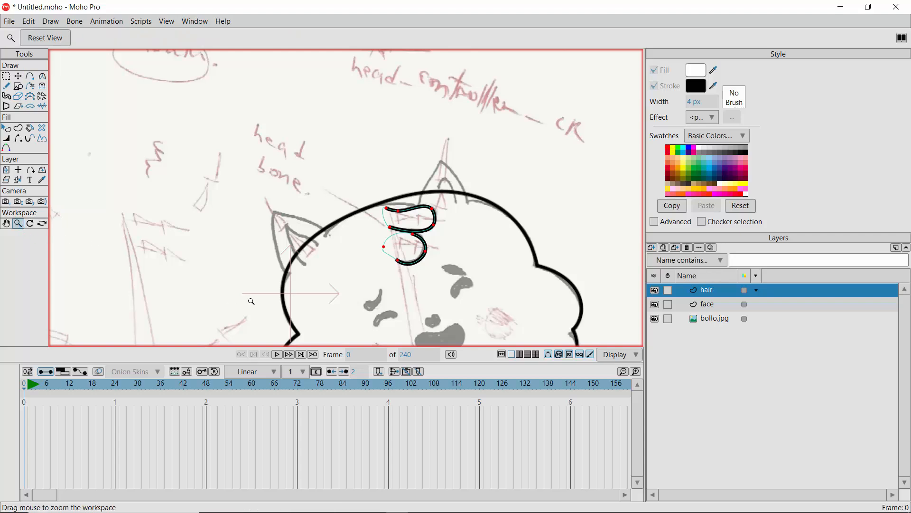
{"action": "left_click_drag", "start_coordinate": [308, 242], "coordinate": [243, 264]}
{"action": "left_click_drag", "start_coordinate": [215, 345], "coordinate": [235, 275]}
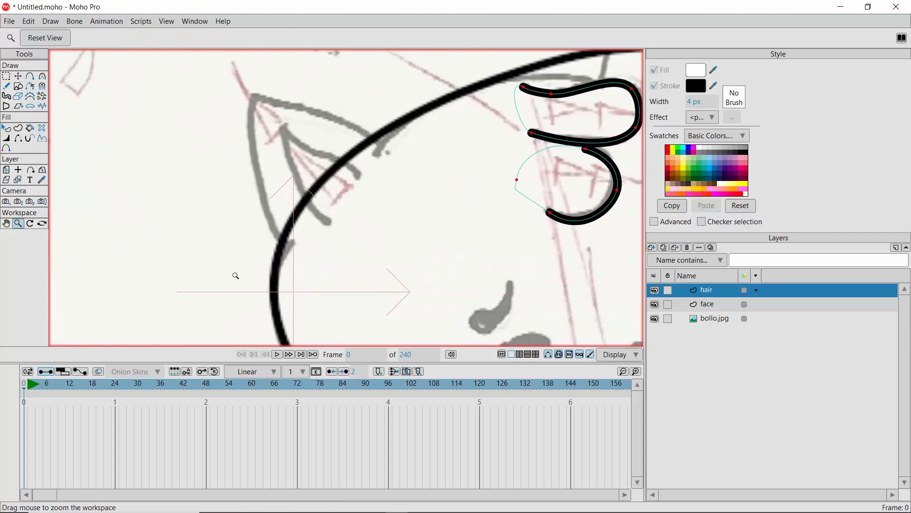
{"action": "left_click", "coordinate": [29, 76]}
{"action": "mouse_move", "coordinate": [379, 149]}
{"action": "left_mouse_down"}
{"action": "mouse_move", "coordinate": [259, 110]}
{"action": "mouse_move", "coordinate": [271, 194]}
{"action": "mouse_move", "coordinate": [294, 258]}
{"action": "mouse_move", "coordinate": [341, 219]}
{"action": "mouse_move", "coordinate": [378, 148]}
{"action": "left_mouse_up"}
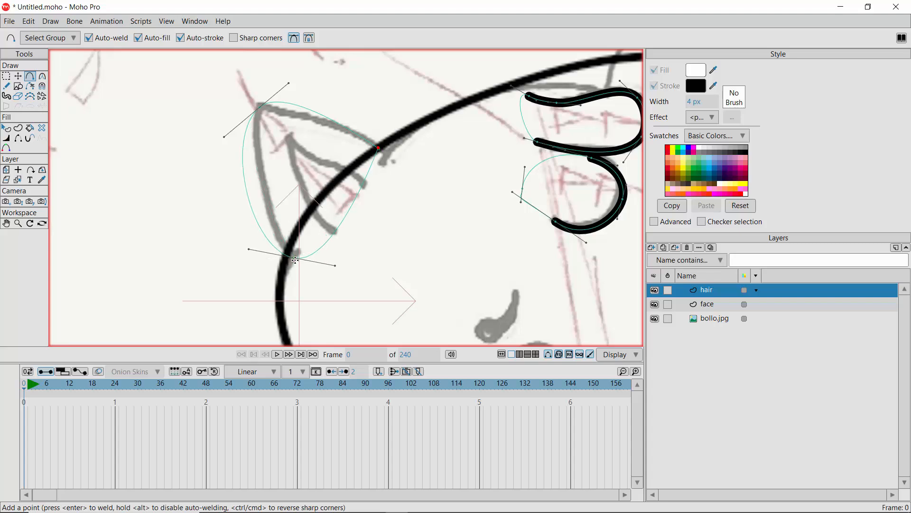
{"action": "left_click", "coordinate": [294, 260]}
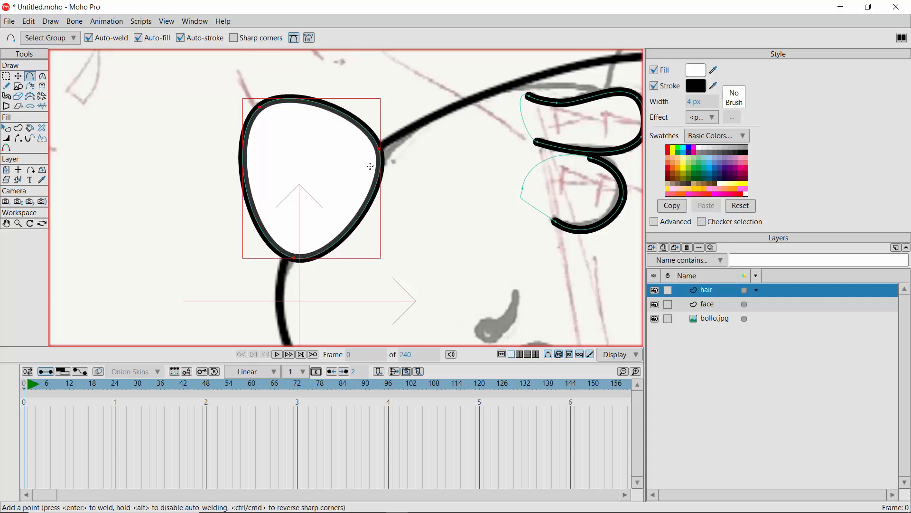
Hide the ear outline's inner edge between its two base points and turn off its fill
{"action": "left_click", "coordinate": [18, 139]}
{"action": "left_click", "coordinate": [359, 209]}
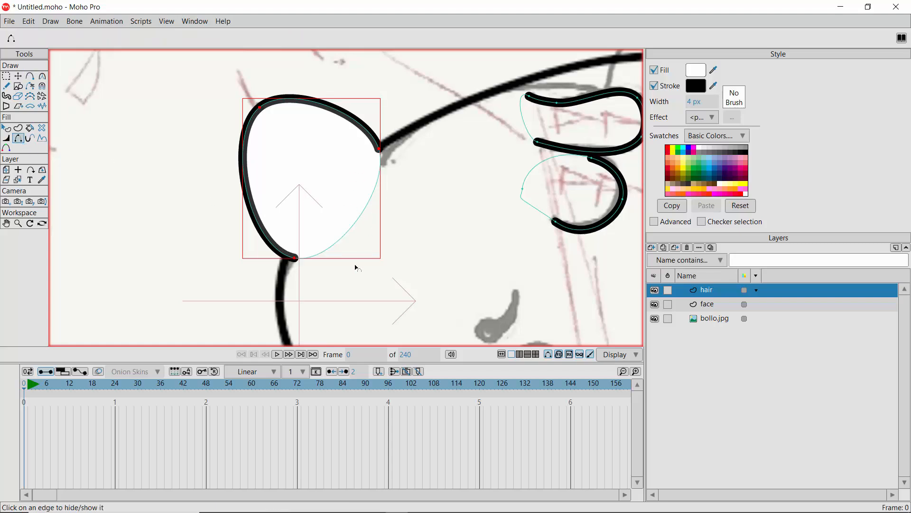
{"action": "left_click", "coordinate": [6, 128]}
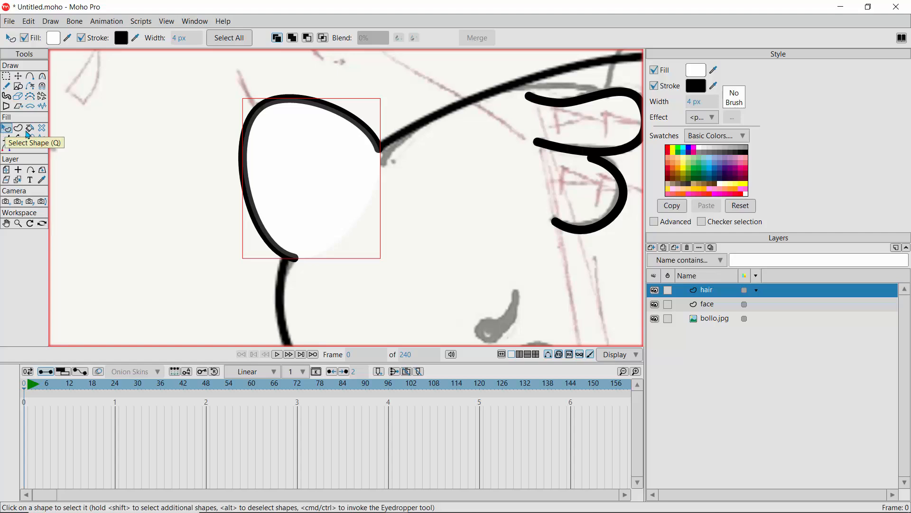
{"action": "left_click", "coordinate": [654, 71]}
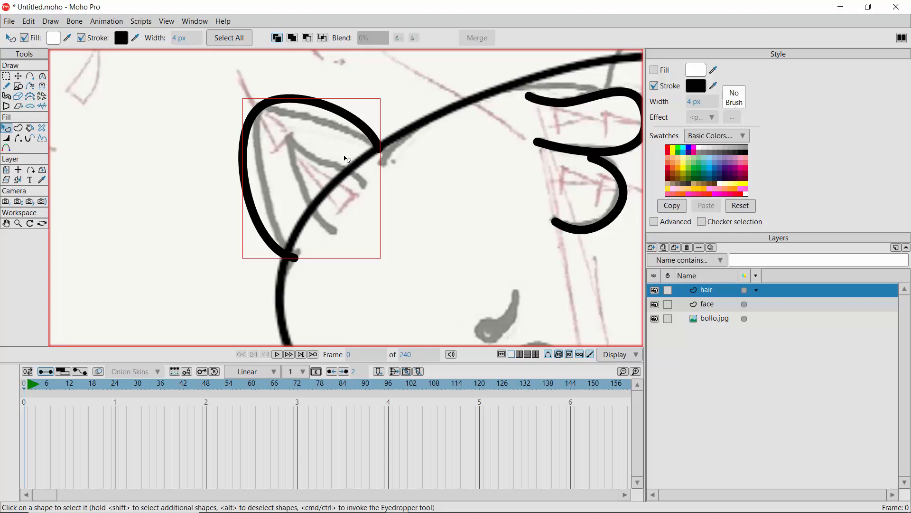
Move the left ear's lower base point to X -0.0096, Y 0.0419 and angle its handle along the sketched edge
{"action": "left_click", "coordinate": [23, 80]}
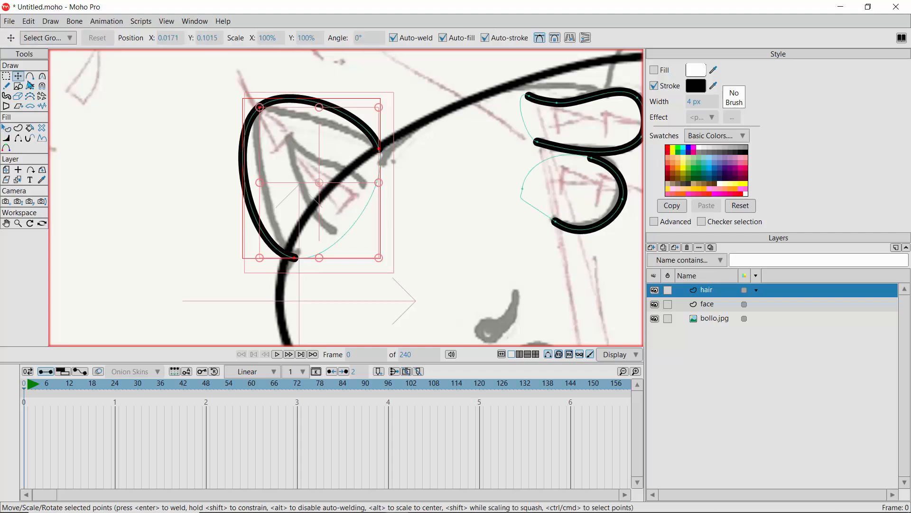
{"action": "left_click", "coordinate": [298, 259]}
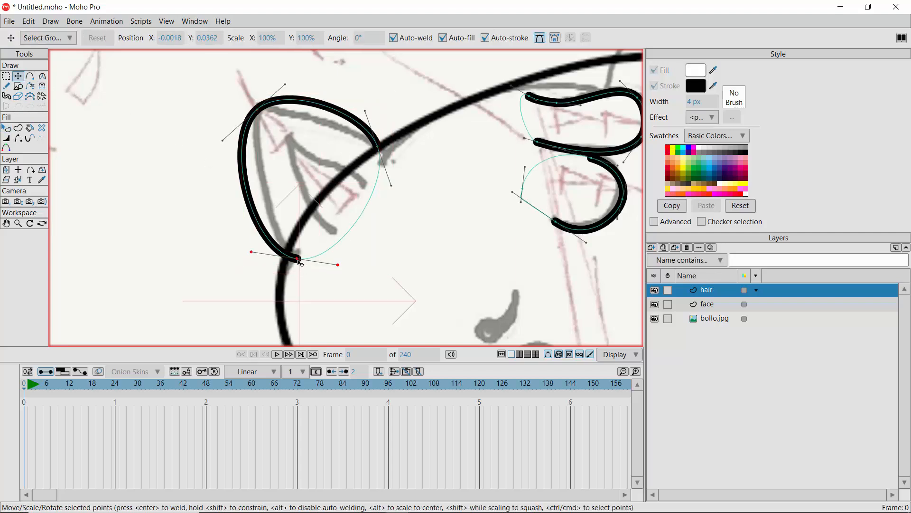
{"action": "left_click_drag", "start_coordinate": [297, 260], "coordinate": [266, 221]}
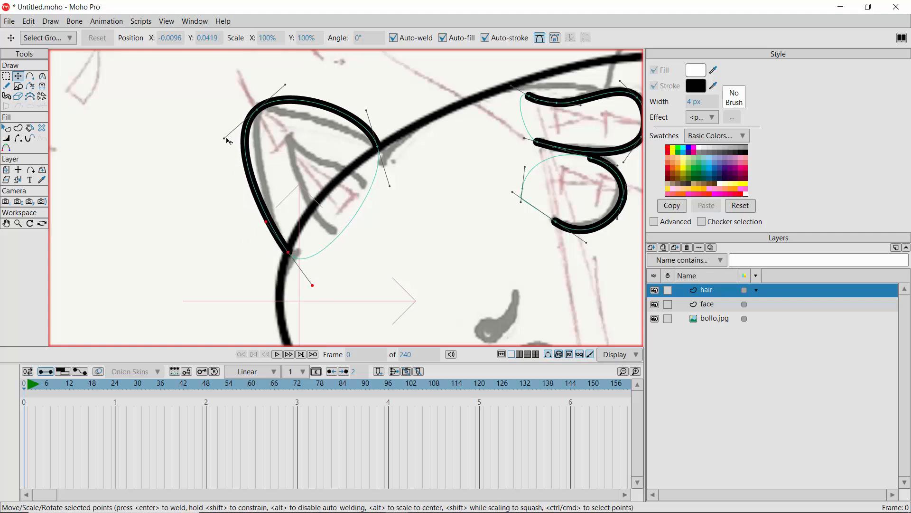
Adjust the handles at the ear's tip and upper base point to match the sketch, and set the tip's curvature to 0.2533
{"action": "left_click_drag", "start_coordinate": [224, 138], "coordinate": [250, 159]}
{"action": "left_click_drag", "start_coordinate": [263, 72], "coordinate": [273, 105]}
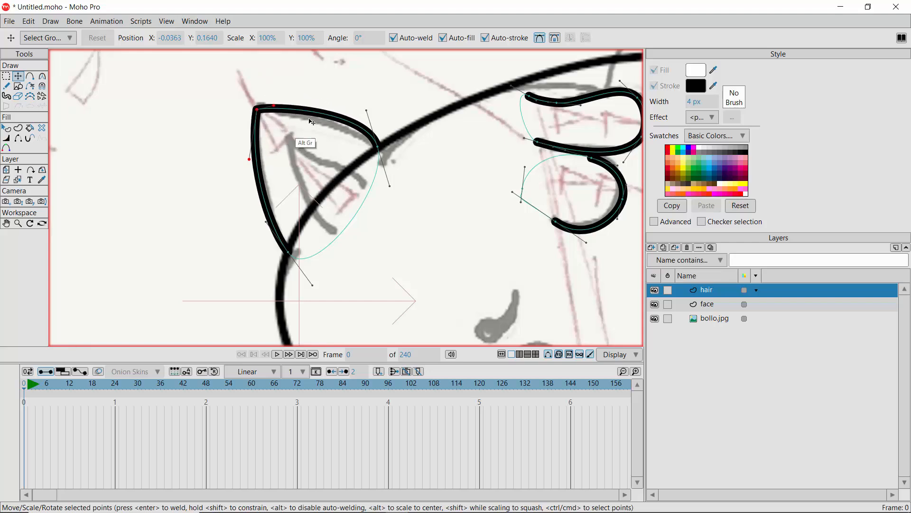
{"action": "left_click_drag", "start_coordinate": [335, 119], "coordinate": [335, 136]}
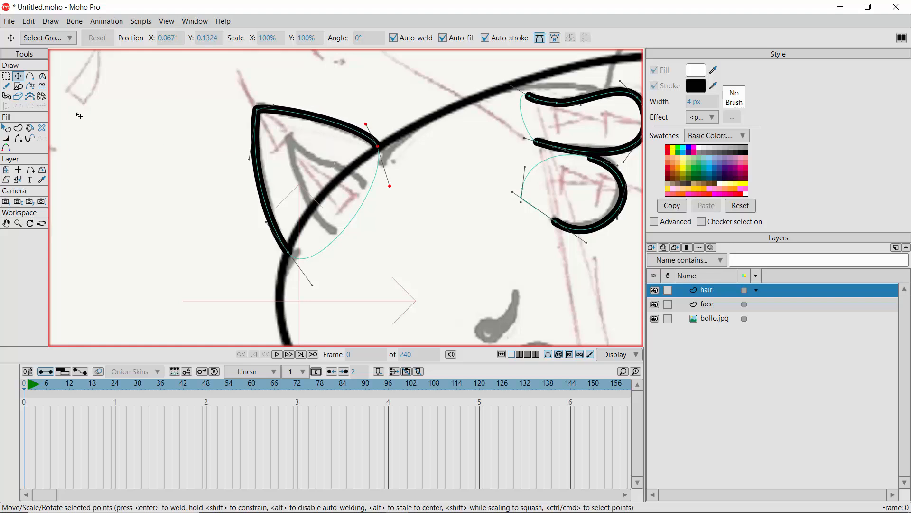
{"action": "left_click", "coordinate": [42, 77]}
{"action": "left_click_drag", "start_coordinate": [258, 112], "coordinate": [284, 168]}
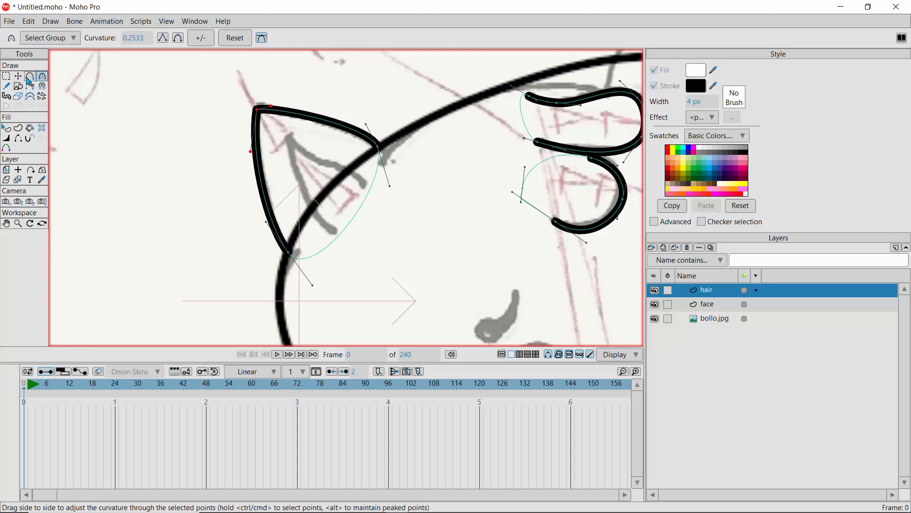
{"action": "left_click", "coordinate": [30, 76]}
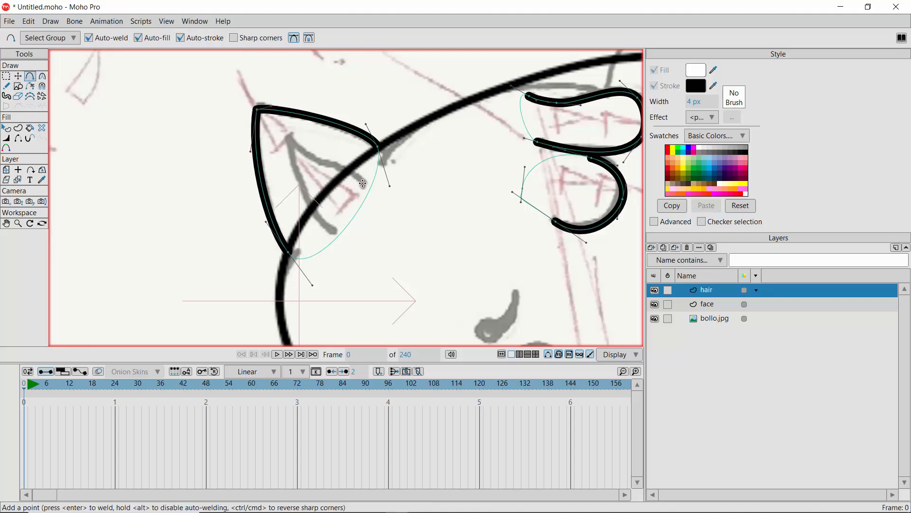
{"action": "left_click_drag", "start_coordinate": [349, 170], "coordinate": [325, 165]}
{"action": "left_click_drag", "start_coordinate": [287, 136], "coordinate": [321, 224]}
{"action": "key", "text": "Return"}
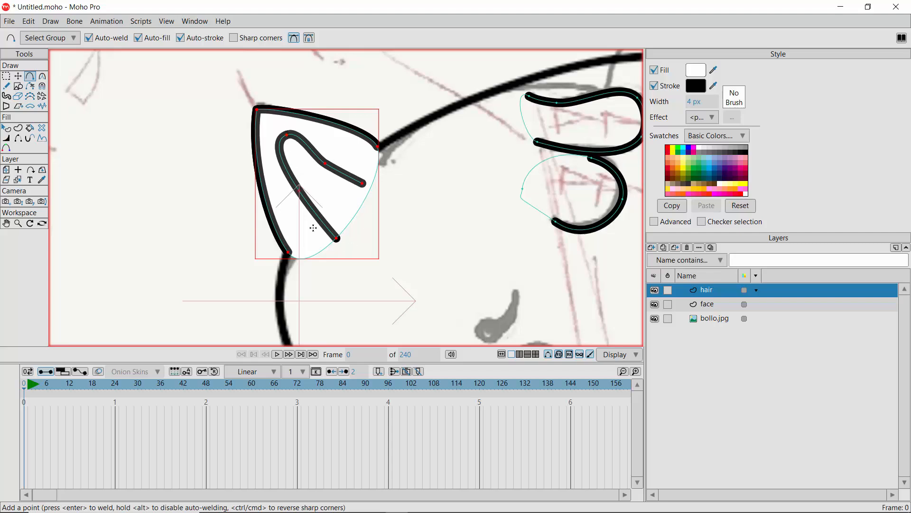
{"action": "left_click", "coordinate": [17, 76]}
{"action": "mouse_move", "coordinate": [308, 148]}
{"action": "left_mouse_down"}
{"action": "mouse_move", "coordinate": [266, 117]}
{"action": "mouse_move", "coordinate": [290, 156]}
{"action": "mouse_move", "coordinate": [312, 152]}
{"action": "left_mouse_up"}
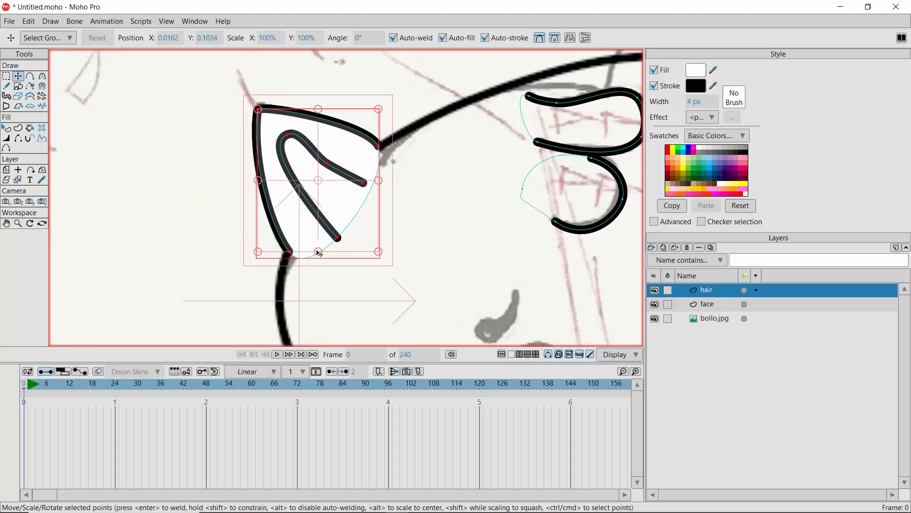
{"action": "key", "text": "ctrl+z"}
{"action": "key", "text": "ctrl+z"}
{"action": "key", "text": "ctrl+z"}
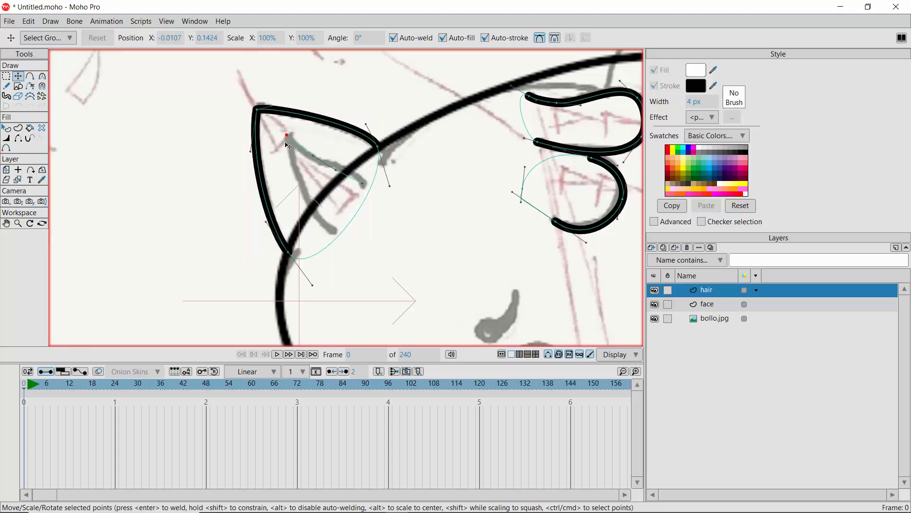
Draw a closed four-point shape over the sketched inner-ear lines inside the left ear outline
{"action": "left_click", "coordinate": [30, 76]}
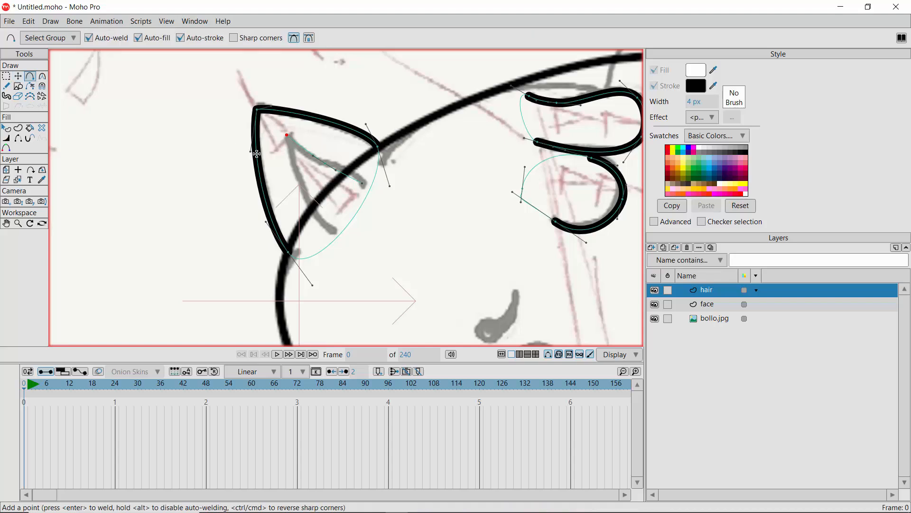
{"action": "mouse_move", "coordinate": [287, 137]}
{"action": "left_mouse_down"}
{"action": "mouse_move", "coordinate": [308, 153]}
{"action": "mouse_move", "coordinate": [292, 185]}
{"action": "mouse_move", "coordinate": [334, 228]}
{"action": "mouse_move", "coordinate": [362, 189]}
{"action": "left_mouse_up"}
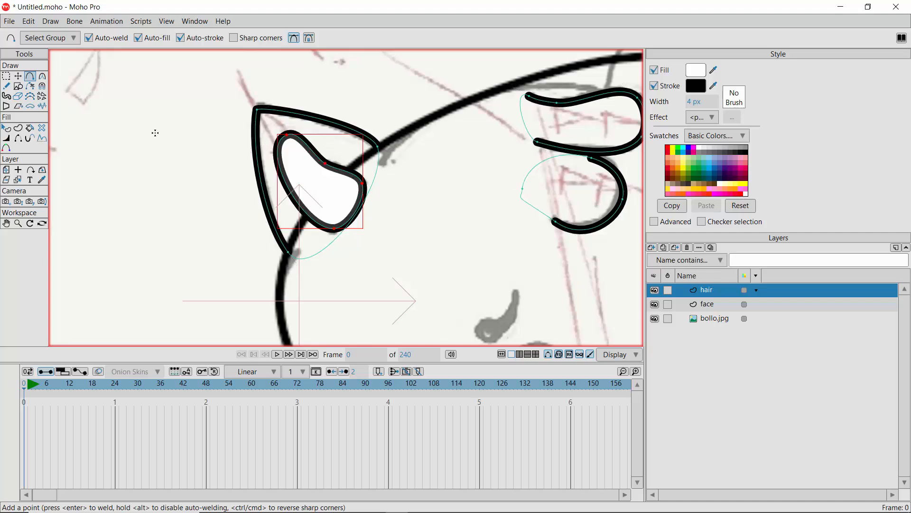
Hide the inner-ear shape's edge between its two lower endpoints and turn off its fill
{"action": "left_click", "coordinate": [18, 139]}
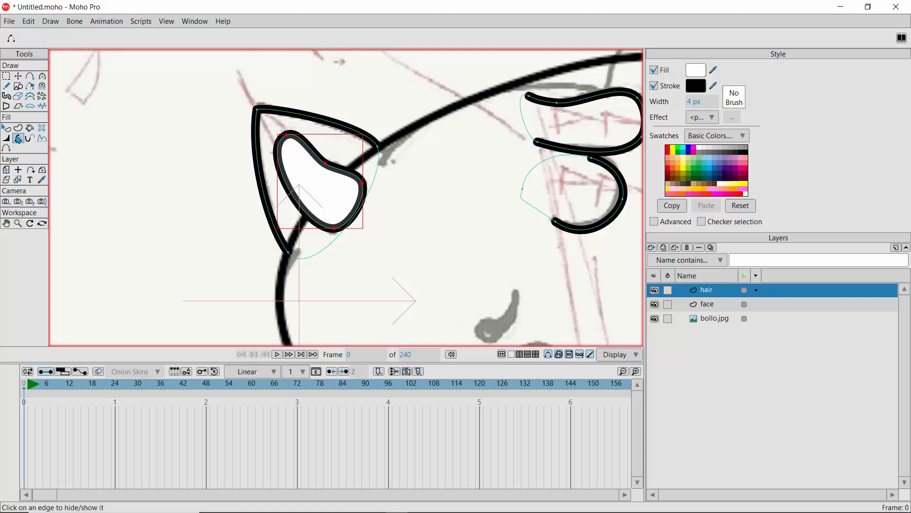
{"action": "left_click", "coordinate": [364, 195]}
{"action": "left_click", "coordinate": [364, 207]}
{"action": "left_click", "coordinate": [6, 128]}
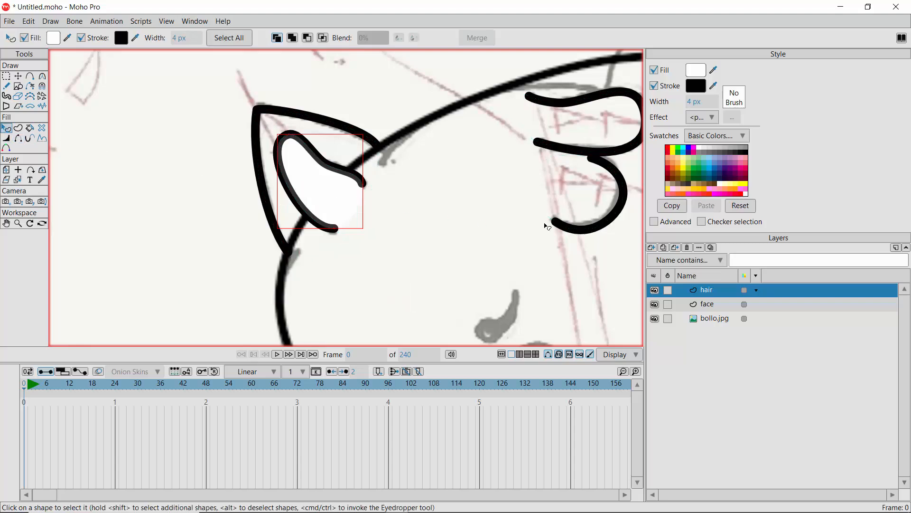
{"action": "left_click", "coordinate": [654, 71]}
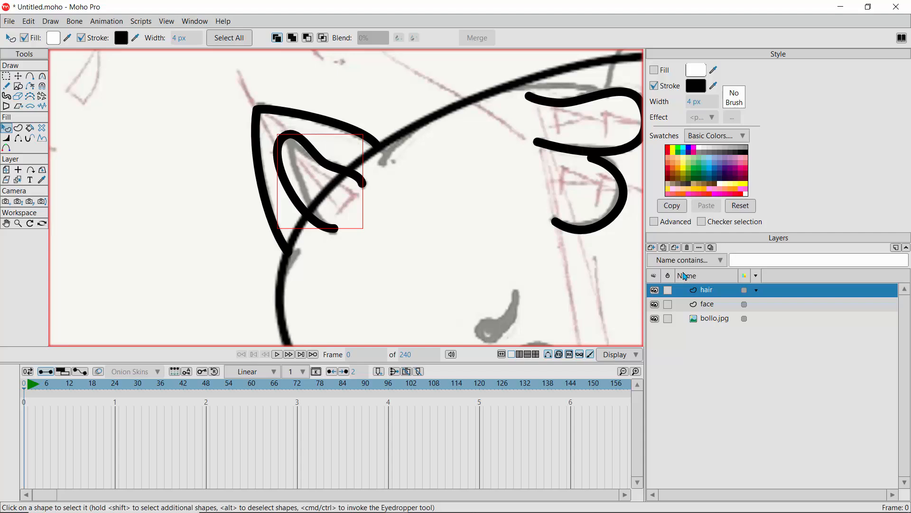
Fit the inner ear's points to the sketch, with its upper end at X 0.0506, Y 0.1014 and a sharpened tip at X -0.0083, Y 0.1357
{"action": "left_click", "coordinate": [18, 76]}
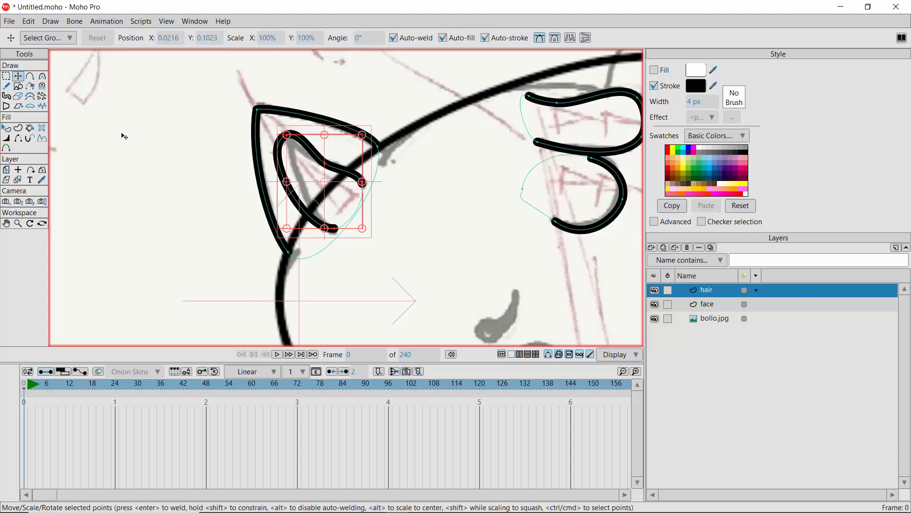
{"action": "left_click_drag", "start_coordinate": [336, 231], "coordinate": [332, 232]}
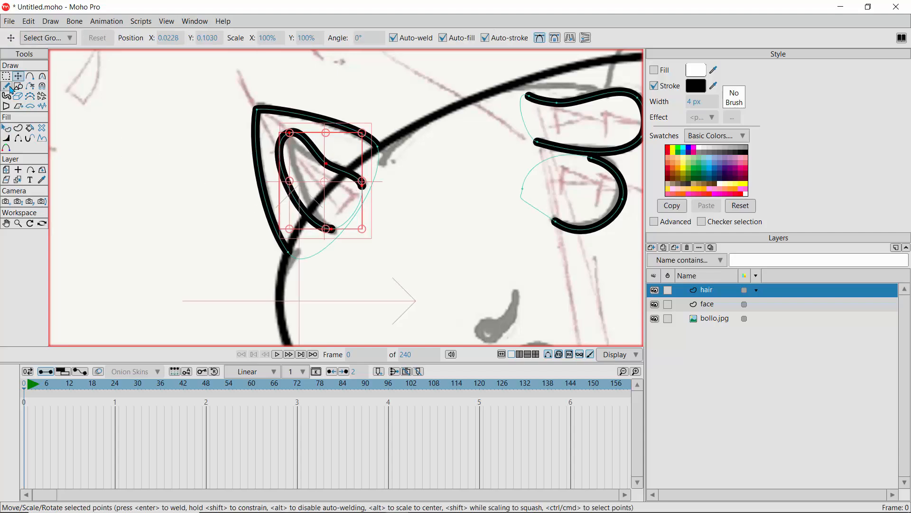
{"action": "left_click", "coordinate": [326, 165]}
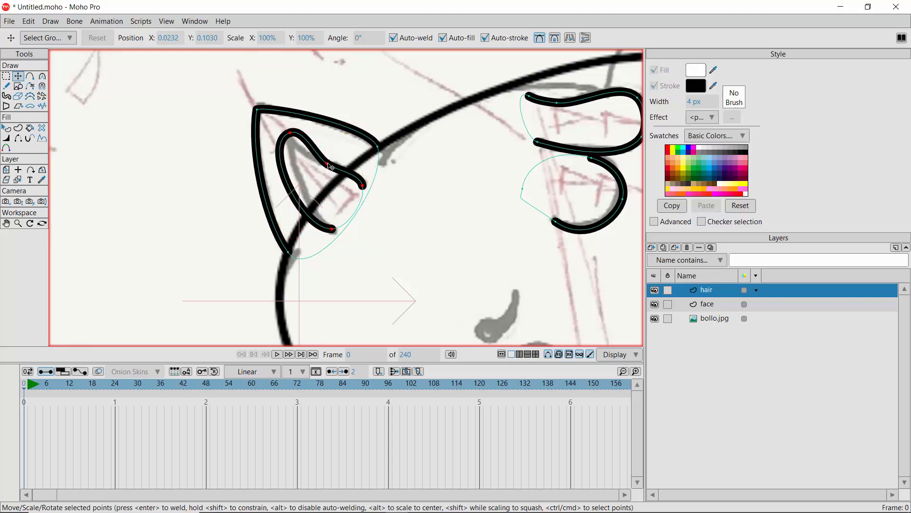
{"action": "left_click_drag", "start_coordinate": [362, 186], "coordinate": [348, 176]}
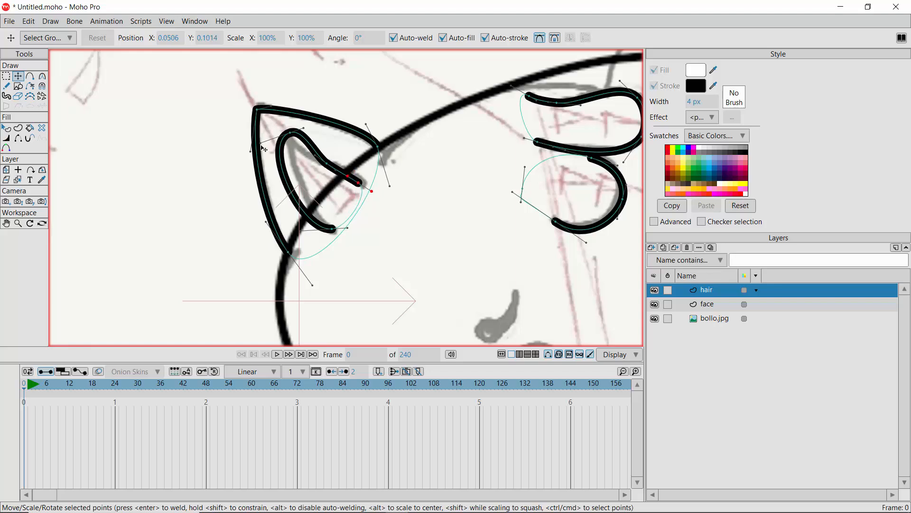
{"action": "left_click_drag", "start_coordinate": [261, 143], "coordinate": [289, 132]}
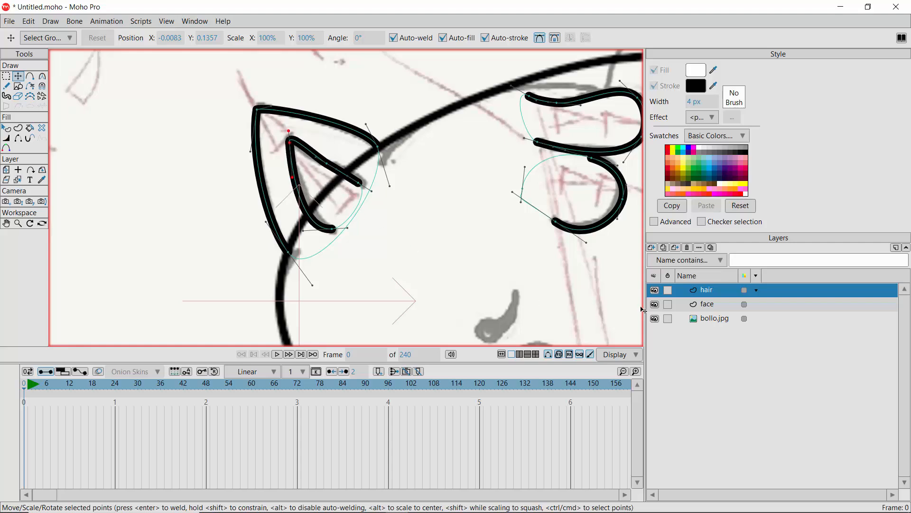
Compare the hair layer with the sketch and move the inner ear's upper middle point to X 0.0203, Y 0.1171
{"action": "left_click", "coordinate": [655, 290]}
{"action": "left_click", "coordinate": [655, 293]}
{"action": "left_click", "coordinate": [655, 294]}
{"action": "left_click", "coordinate": [655, 293]}
{"action": "mouse_move", "coordinate": [316, 156]}
{"action": "left_mouse_down"}
{"action": "mouse_move", "coordinate": [297, 157]}
{"action": "mouse_move", "coordinate": [327, 166]}
{"action": "left_mouse_up"}
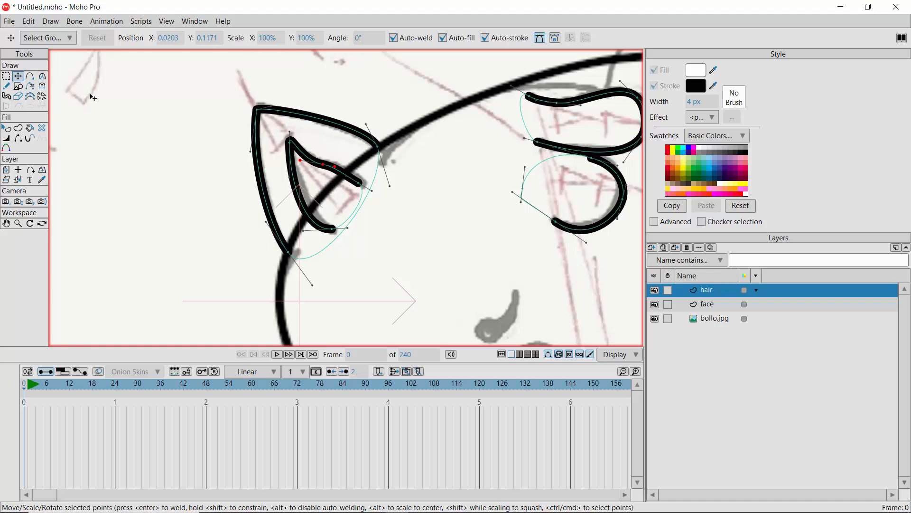
Cut the left ear outline and the inner-ear shape from the hair layer
{"action": "double_click", "coordinate": [286, 117]}
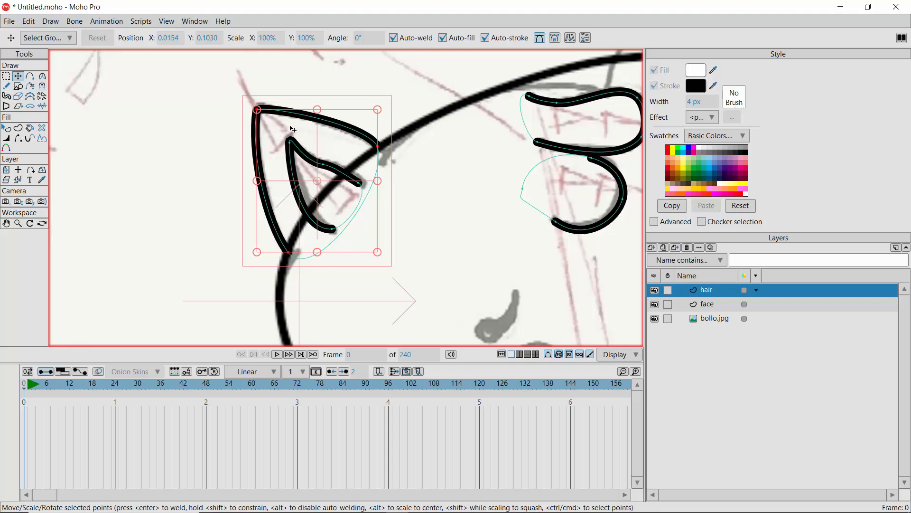
{"action": "double_click", "coordinate": [309, 160], "text": "shift"}
{"action": "key", "text": "Delete"}
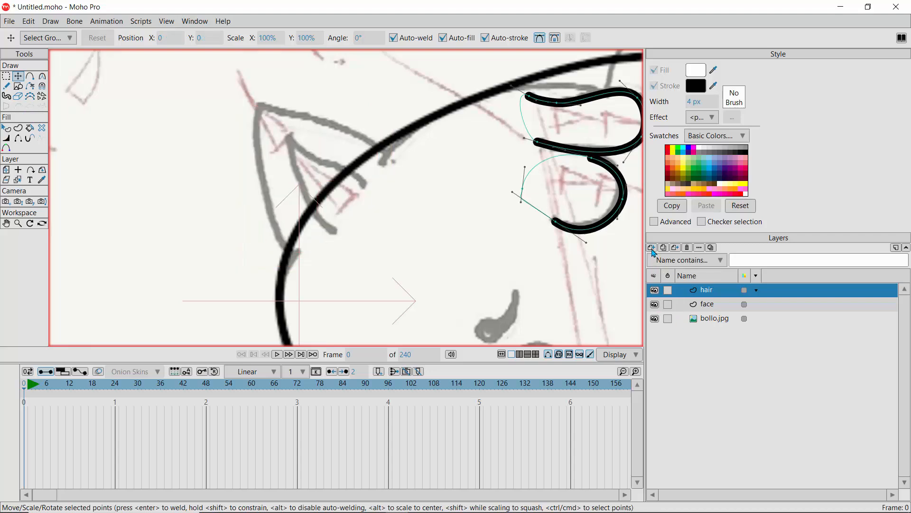
Add a new vector layer above the hair layer and paste the cut ear shapes into it
{"action": "left_click", "coordinate": [653, 247]}
{"action": "left_click", "coordinate": [662, 257]}
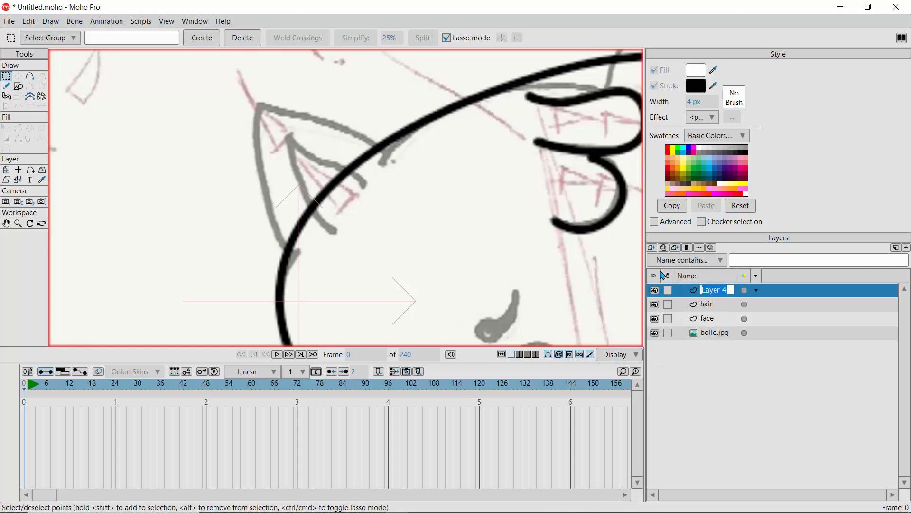
{"action": "key", "text": "BackSpace"}
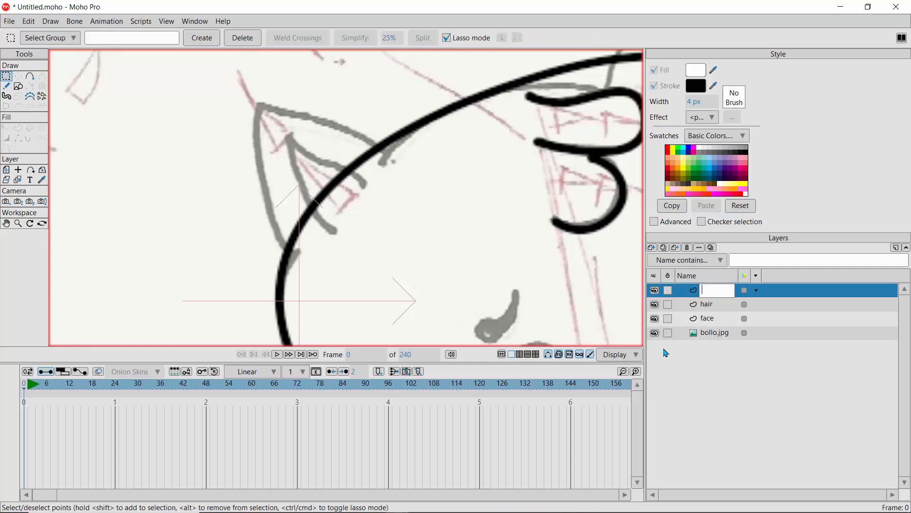
{"action": "key", "text": "Return"}
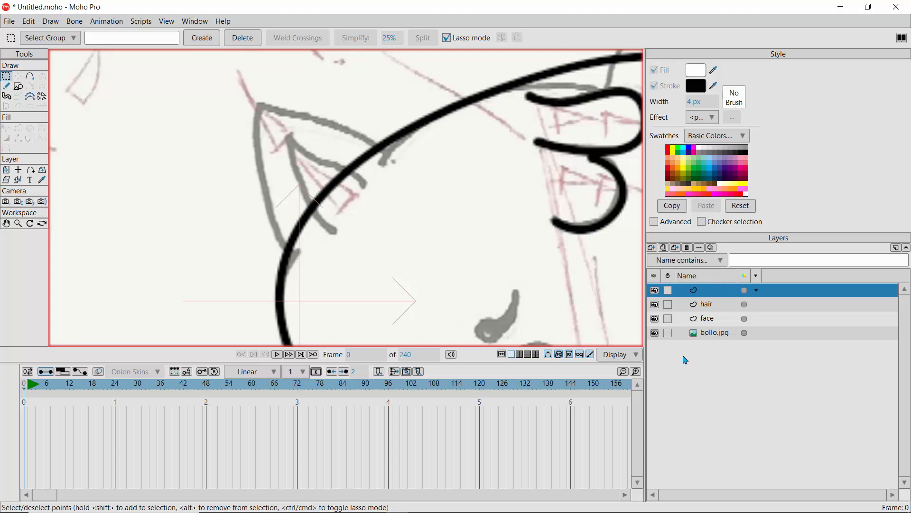
{"action": "left_click", "coordinate": [707, 310]}
{"action": "left_click", "coordinate": [696, 291]}
{"action": "key", "text": "ctrl+a"}
{"action": "key", "text": "t"}
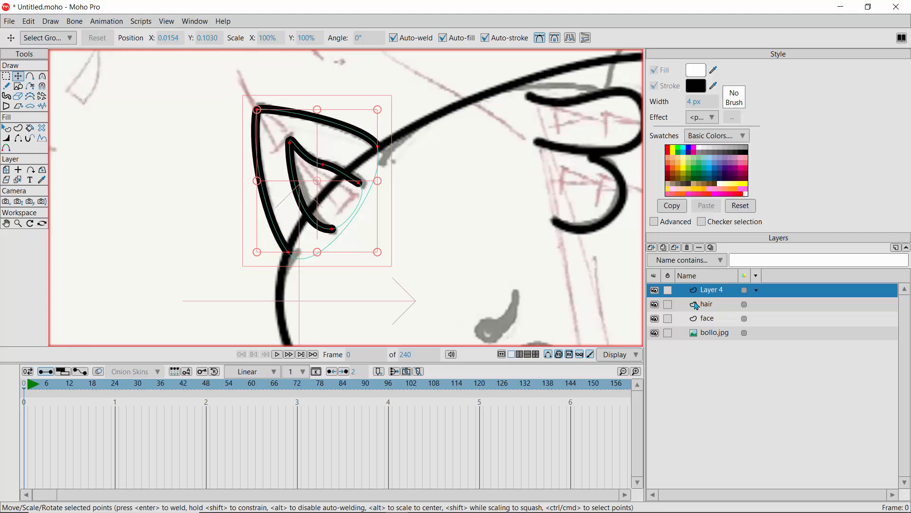
Rename the new layer holding the ear shapes as ear
{"action": "double_click", "coordinate": [712, 293]}
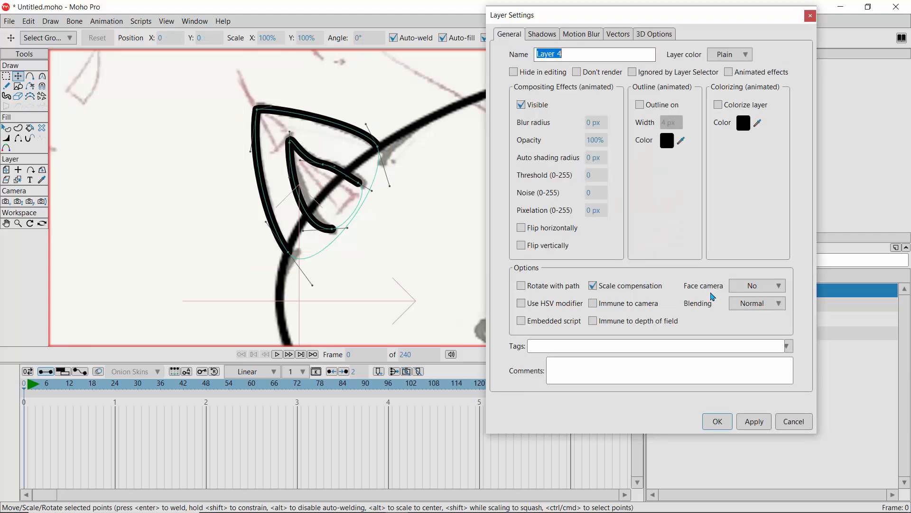
{"action": "left_click", "coordinate": [755, 421]}
{"action": "left_click", "coordinate": [789, 423]}
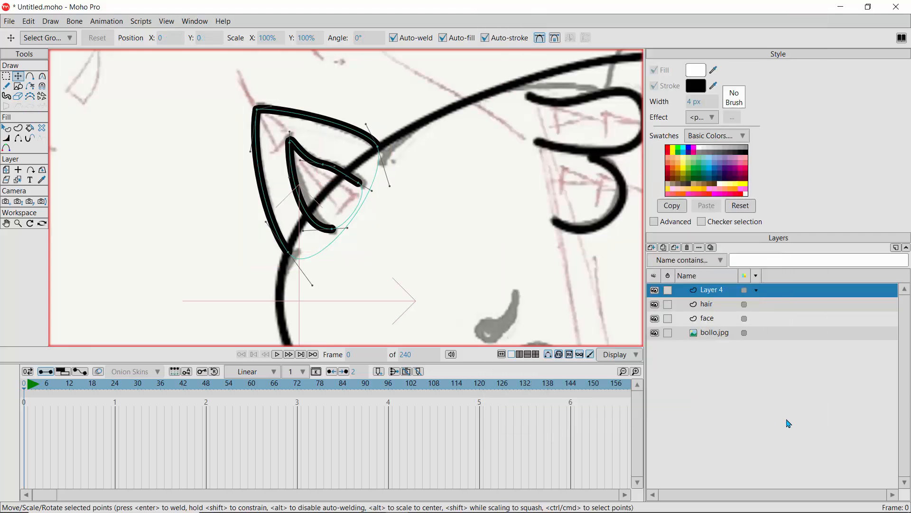
{"action": "right_click", "coordinate": [700, 291]}
{"action": "left_click", "coordinate": [715, 302]}
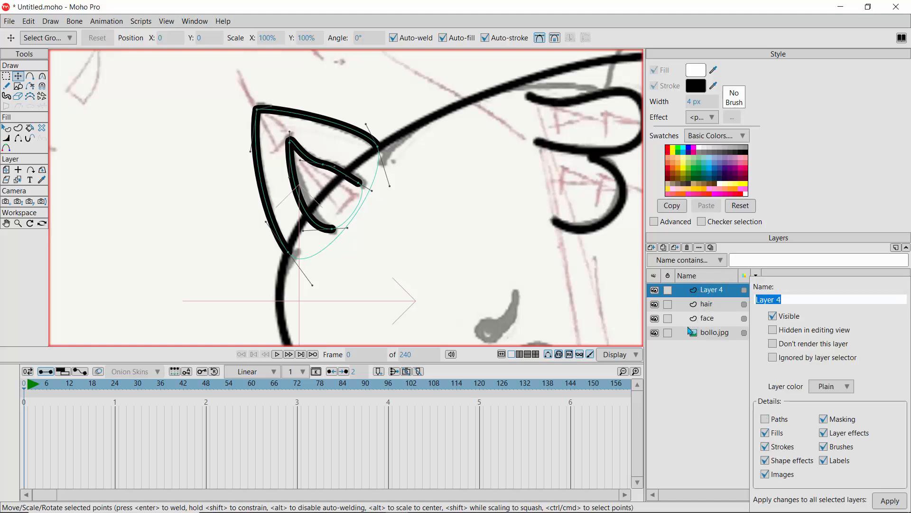
{"action": "type", "text": "ea"}
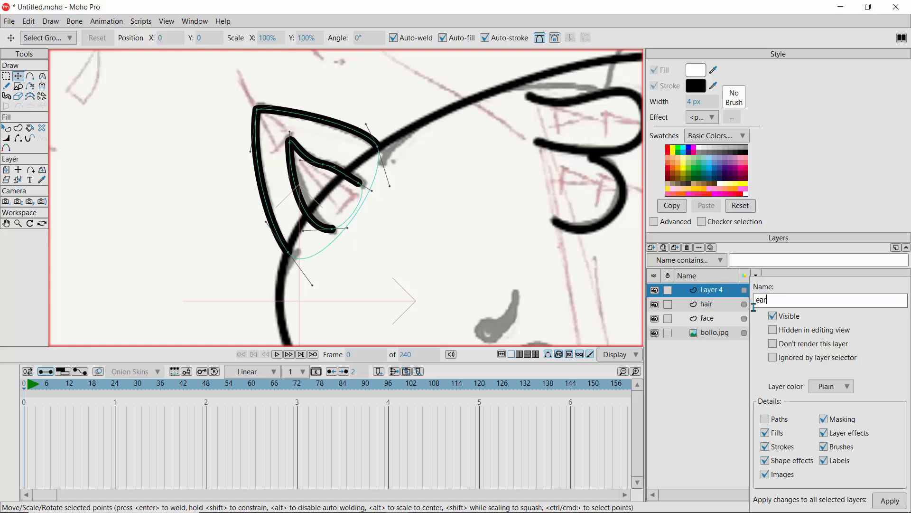
{"action": "type", "text": "r"}
{"action": "key", "text": "Return"}
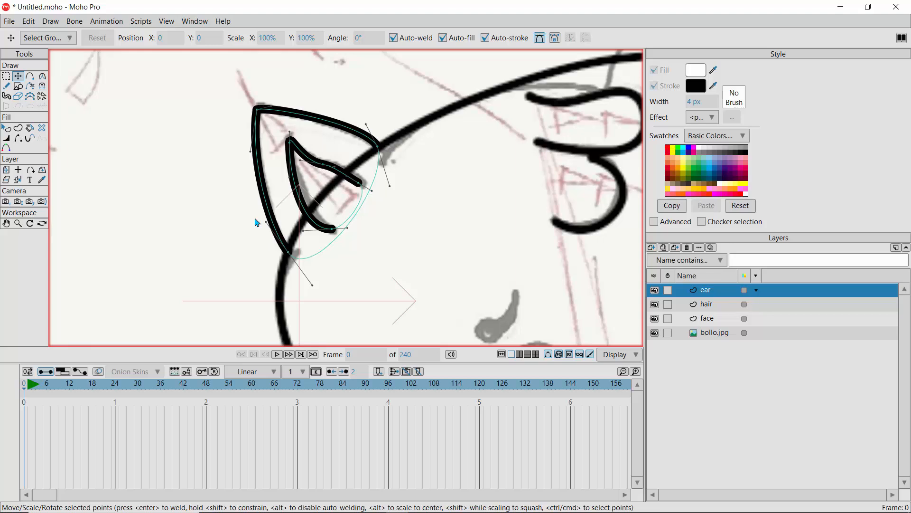
Rename the ear layer as ear_l in its layer settings
{"action": "left_click", "coordinate": [17, 223]}
{"action": "scroll", "coordinate": [488, 261], "scroll_direction": "down", "scroll_amount": 5}
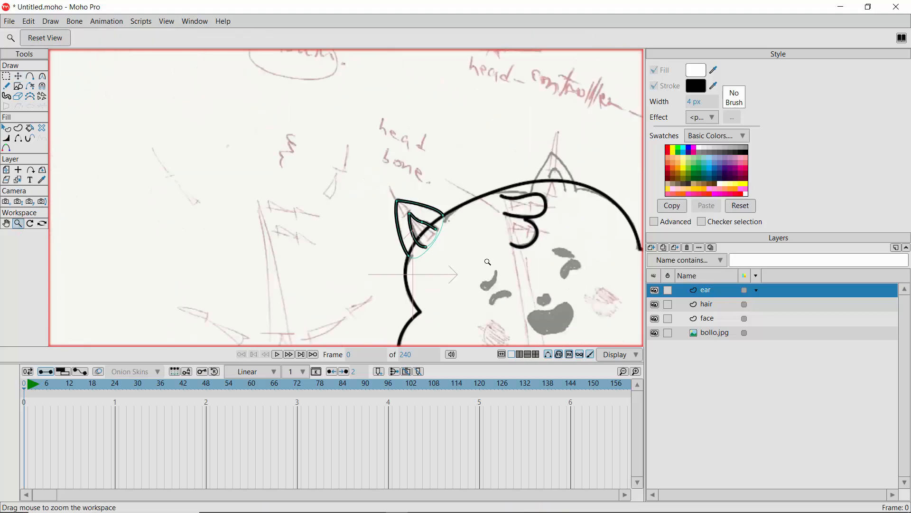
{"action": "scroll", "coordinate": [487, 261], "scroll_direction": "down", "scroll_amount": 1}
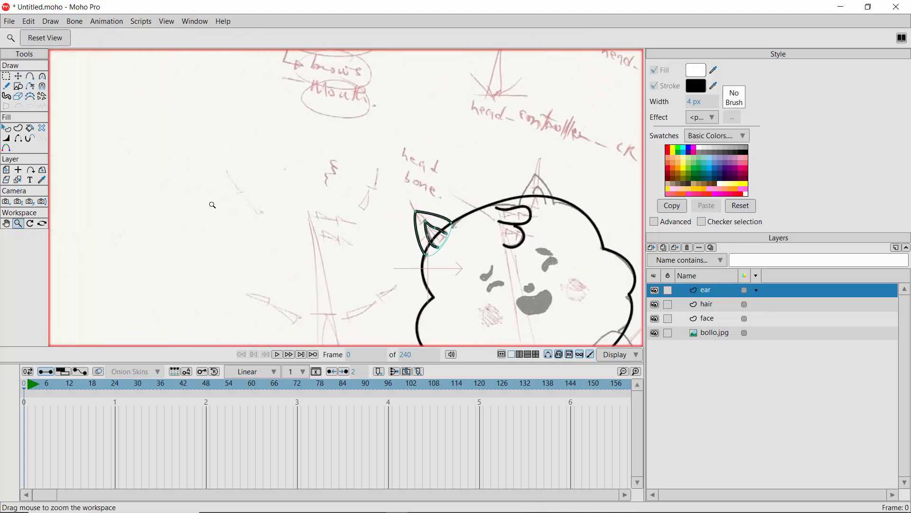
{"action": "left_click", "coordinate": [6, 224]}
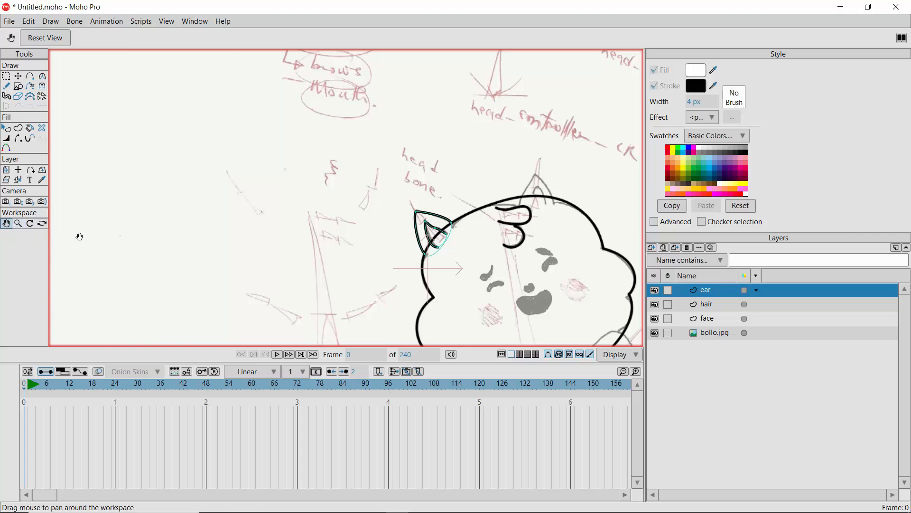
{"action": "mouse_move", "coordinate": [565, 288]}
{"action": "left_mouse_down"}
{"action": "mouse_move", "coordinate": [330, 145]}
{"action": "mouse_move", "coordinate": [370, 150]}
{"action": "mouse_move", "coordinate": [410, 197]}
{"action": "mouse_move", "coordinate": [423, 252]}
{"action": "mouse_move", "coordinate": [404, 220]}
{"action": "mouse_move", "coordinate": [404, 230]}
{"action": "left_mouse_up"}
{"action": "double_click", "coordinate": [714, 290]}
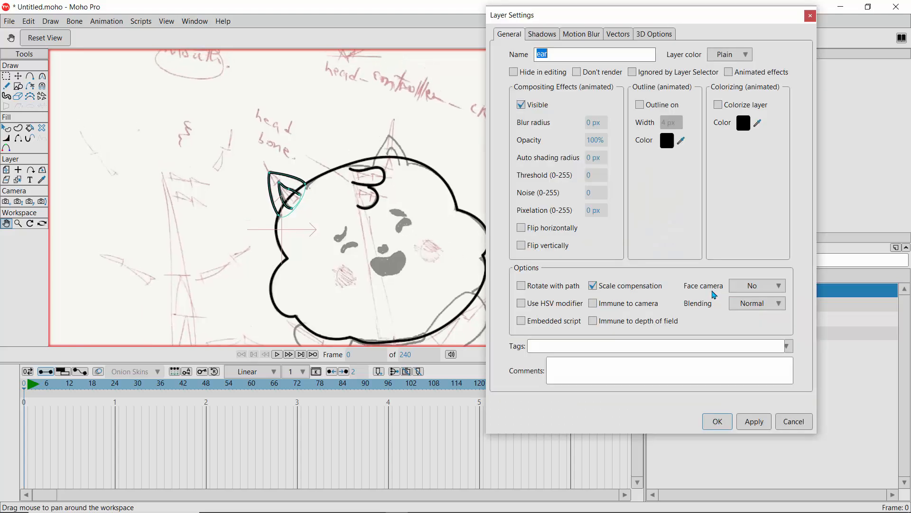
{"action": "left_click", "coordinate": [580, 57]}
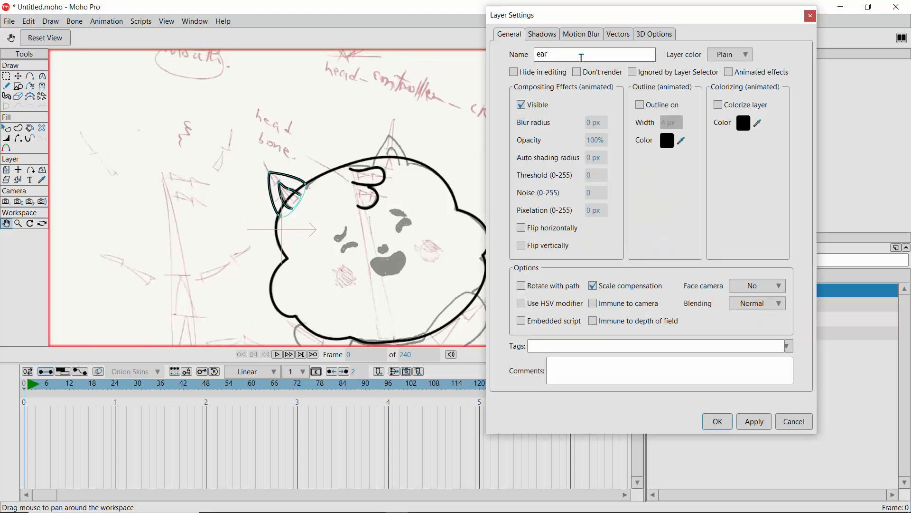
{"action": "type", "text": "_"}
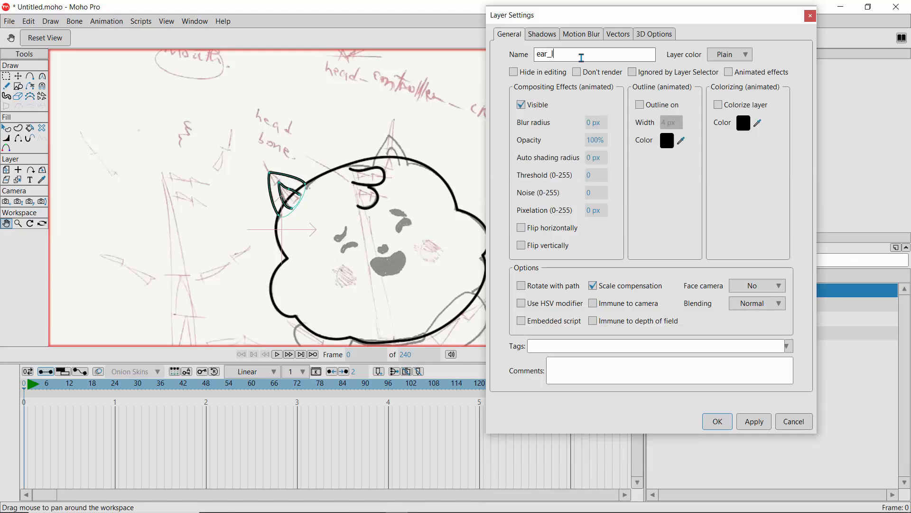
{"action": "key", "text": "Return"}
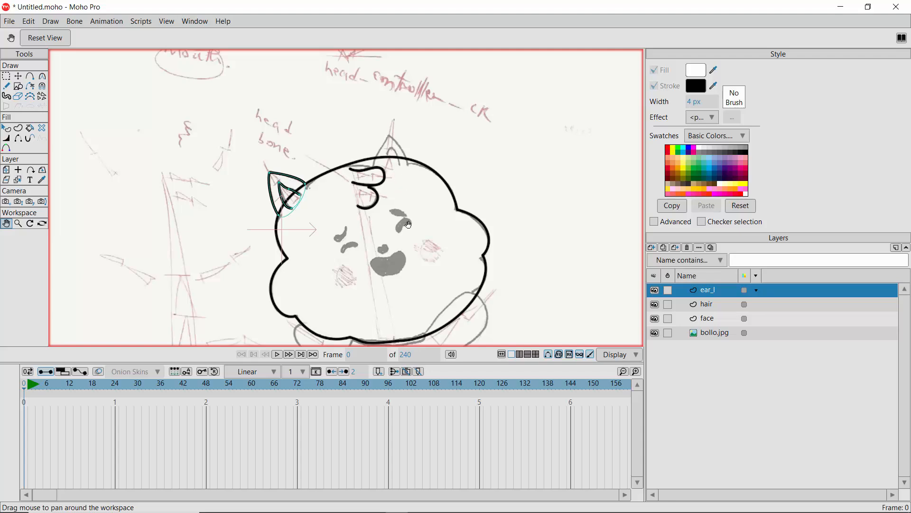
Duplicate the ear_l layer and accept the suggested name for the copy
{"action": "left_click", "coordinate": [665, 248]}
{"action": "left_click", "coordinate": [730, 291]}
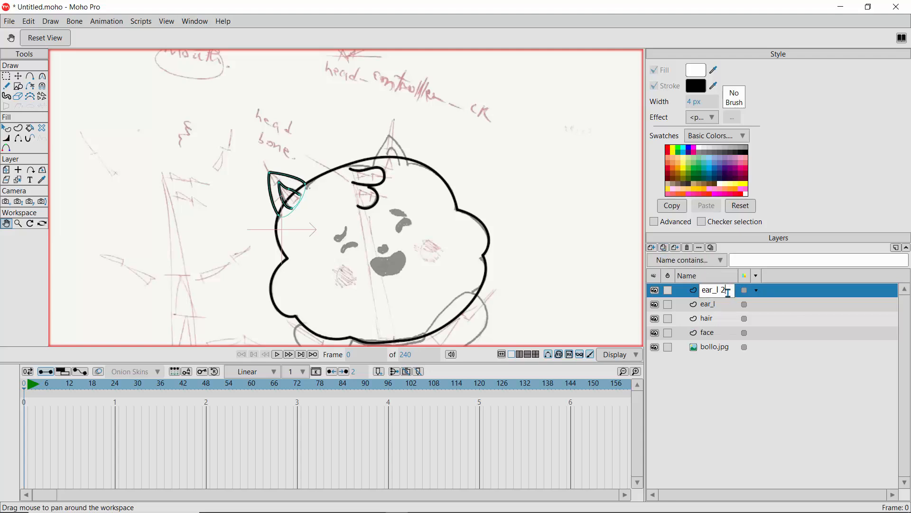
{"action": "left_click", "coordinate": [897, 349]}
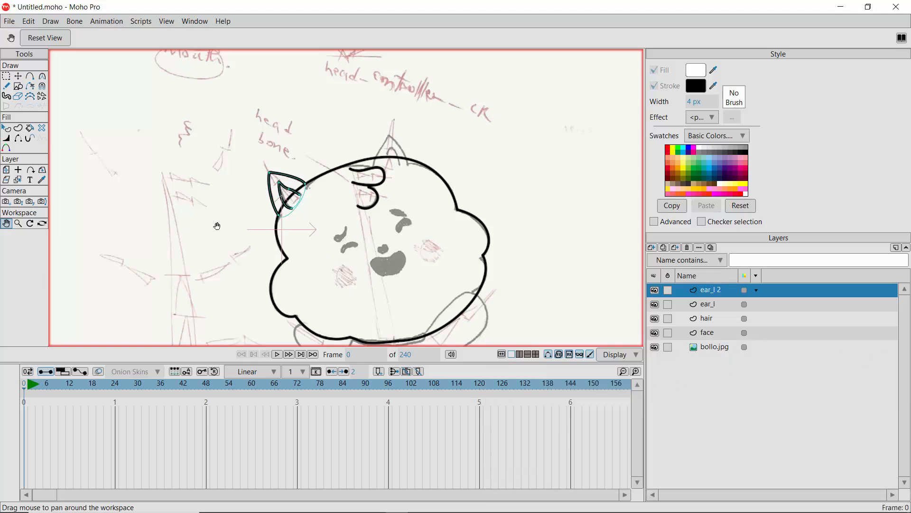
Select all points of the duplicated ear and hide the hair and face layers
{"action": "left_click", "coordinate": [18, 76]}
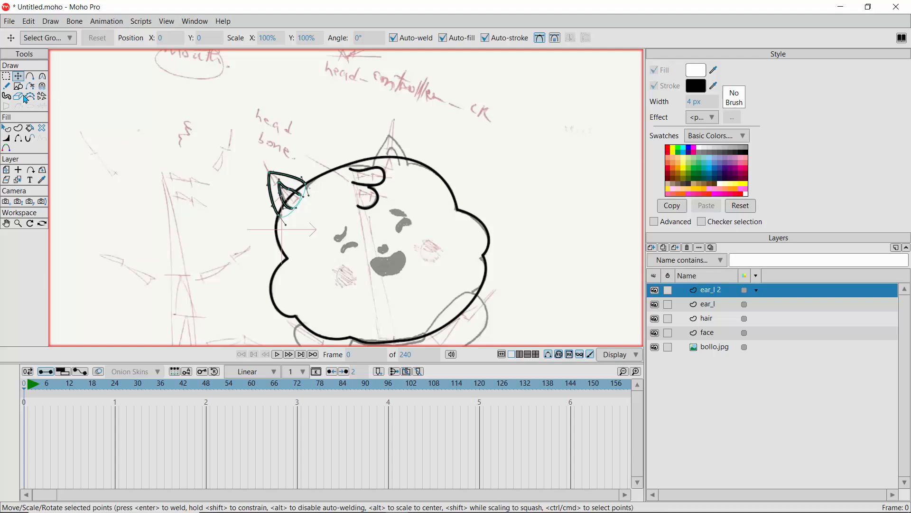
{"action": "key", "text": "ctrl+a"}
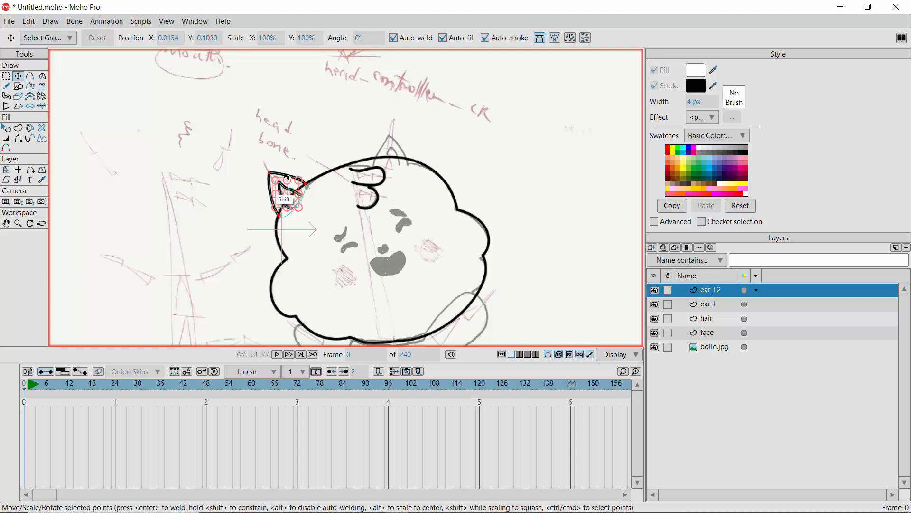
{"action": "key", "text": "shift"}
{"action": "left_click", "coordinate": [655, 319]}
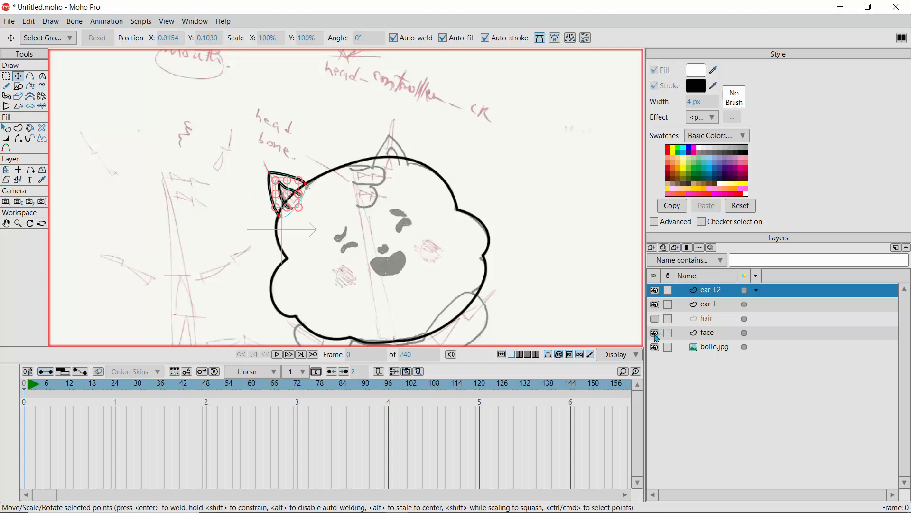
{"action": "left_click", "coordinate": [655, 333]}
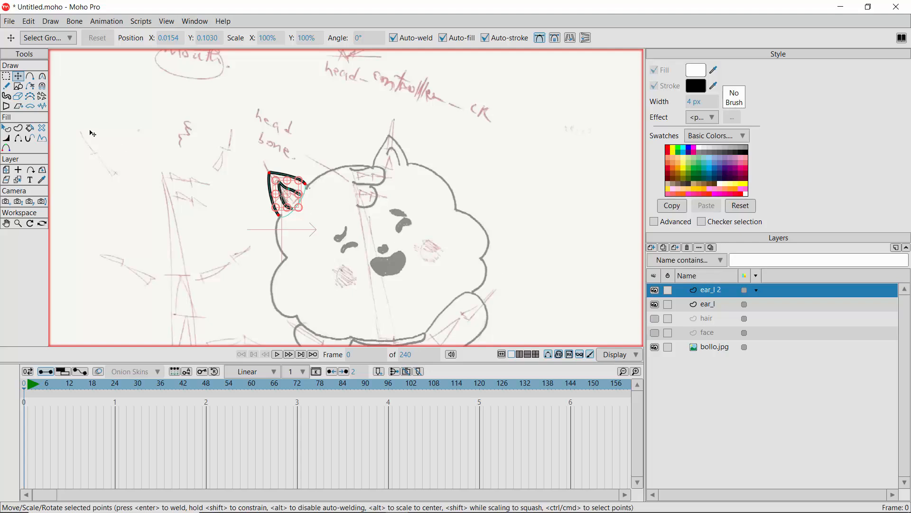
Flip the duplicated ear horizontally and move it over the sketched ear on top of the head
{"action": "left_click", "coordinate": [7, 76]}
{"action": "mouse_move", "coordinate": [230, 182]}
{"action": "left_mouse_down"}
{"action": "mouse_move", "coordinate": [231, 158]}
{"action": "mouse_move", "coordinate": [226, 185]}
{"action": "mouse_move", "coordinate": [304, 237]}
{"action": "left_mouse_up"}
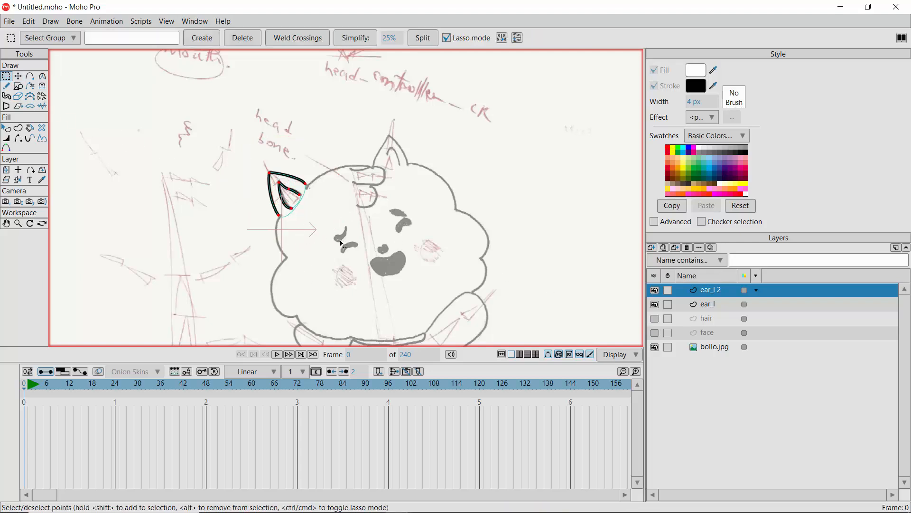
{"action": "left_click", "coordinate": [502, 37]}
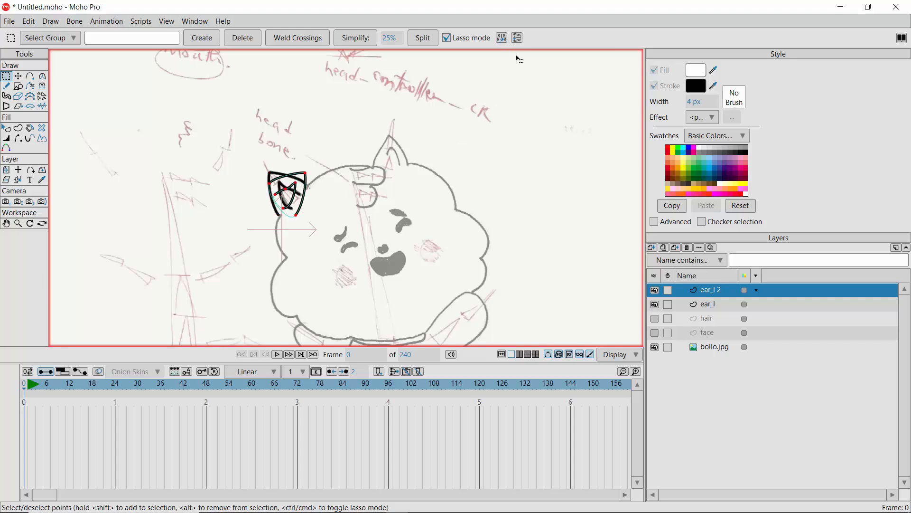
{"action": "left_click", "coordinate": [18, 76]}
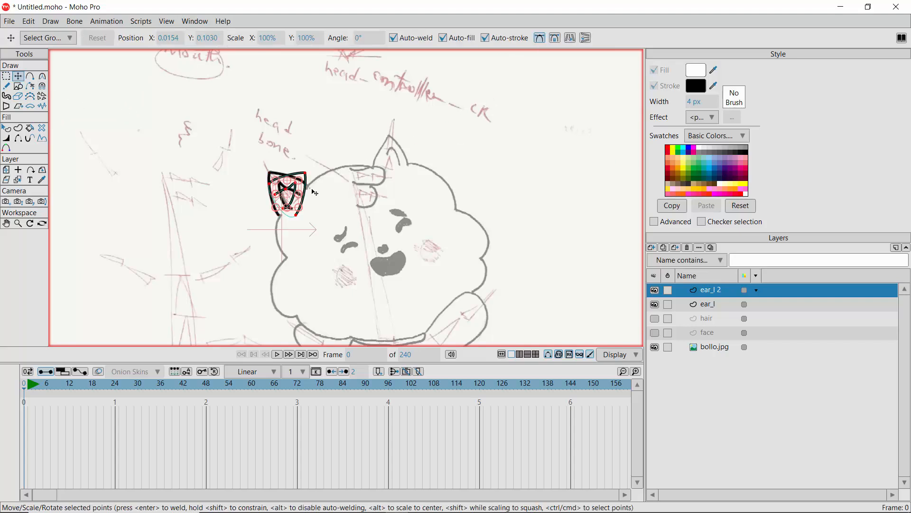
{"action": "left_click_drag", "start_coordinate": [296, 189], "coordinate": [388, 143]}
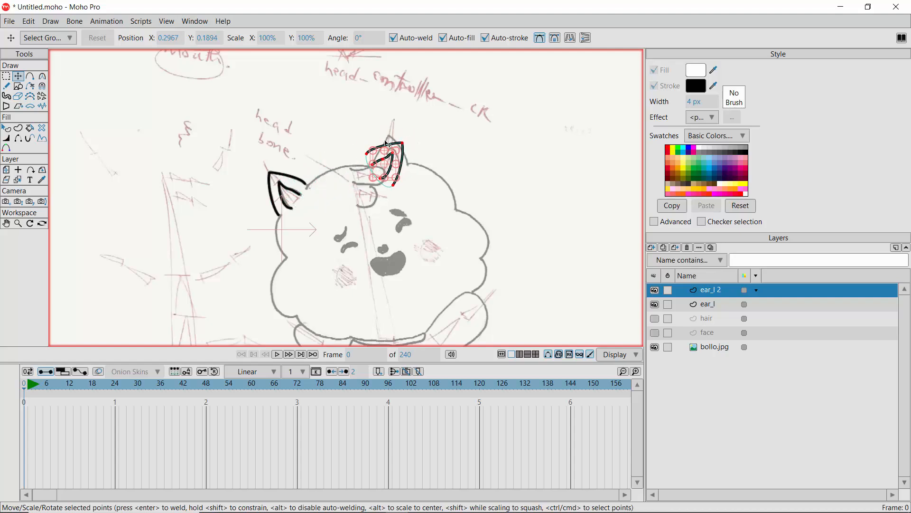
Rotate the flipped ear upright and shift it to line up with the sketched ear's outline
{"action": "left_click", "coordinate": [18, 223]}
{"action": "left_click_drag", "start_coordinate": [378, 155], "coordinate": [427, 236]}
{"action": "left_click", "coordinate": [18, 76]}
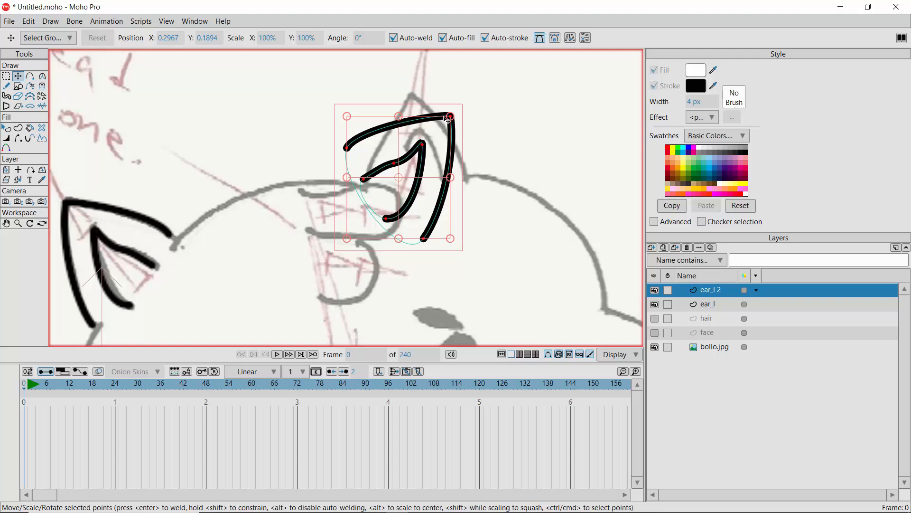
{"action": "left_click_drag", "start_coordinate": [449, 116], "coordinate": [399, 109]}
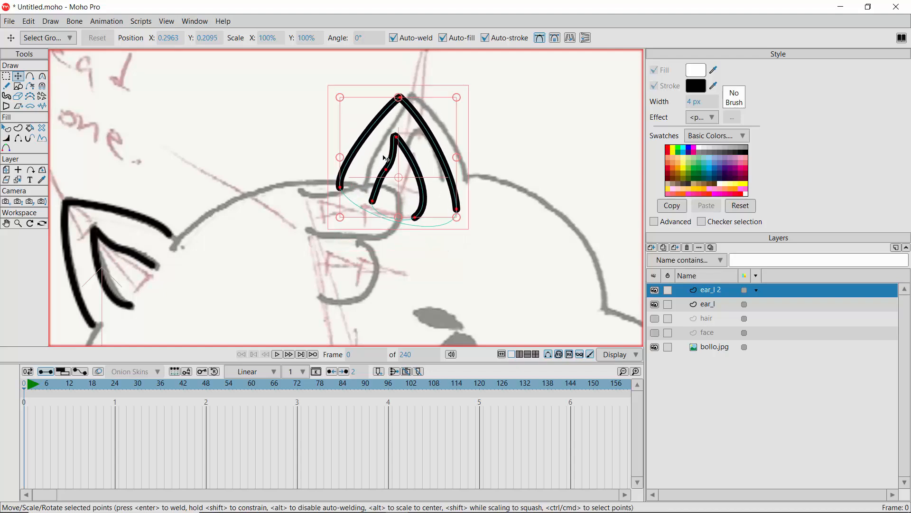
{"action": "mouse_move", "coordinate": [383, 156]}
{"action": "left_mouse_down"}
{"action": "mouse_move", "coordinate": [403, 153]}
{"action": "mouse_move", "coordinate": [374, 158]}
{"action": "left_mouse_up"}
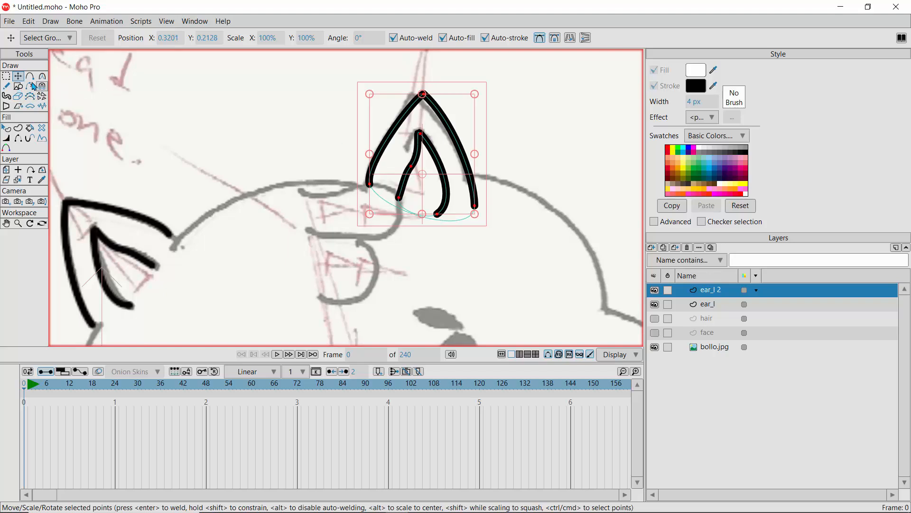
Move the outer ear curve's tip point onto the tip of the sketched ear
{"action": "left_click", "coordinate": [425, 97], "text": "ctrl"}
{"action": "left_click", "coordinate": [424, 96], "text": "ctrl"}
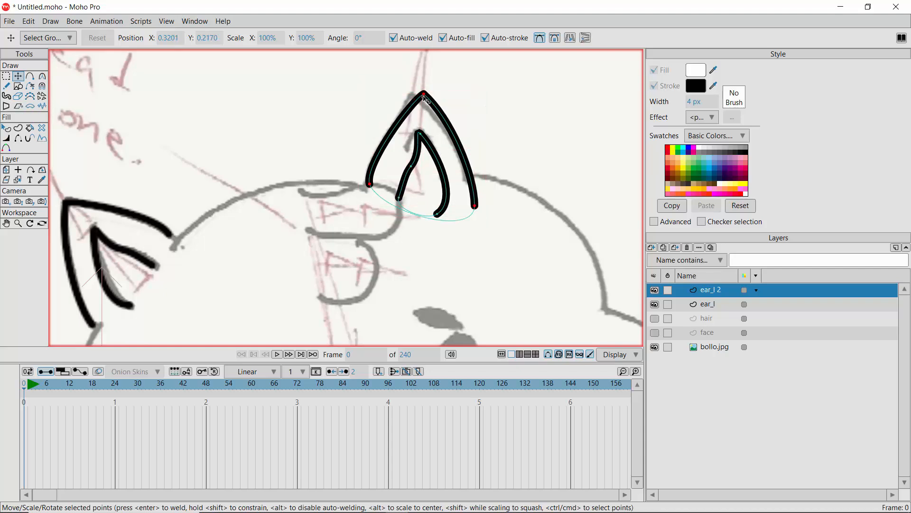
{"action": "left_click", "coordinate": [425, 97]}
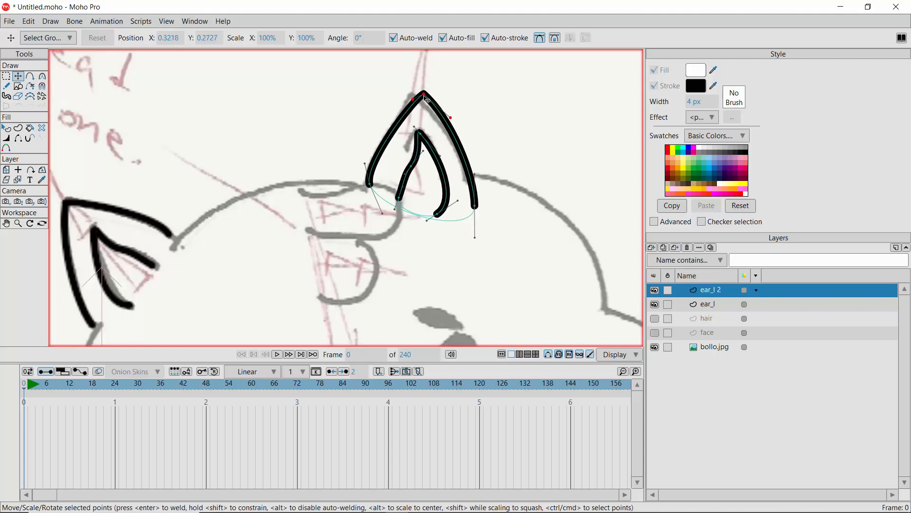
{"action": "left_click_drag", "start_coordinate": [426, 99], "coordinate": [414, 101]}
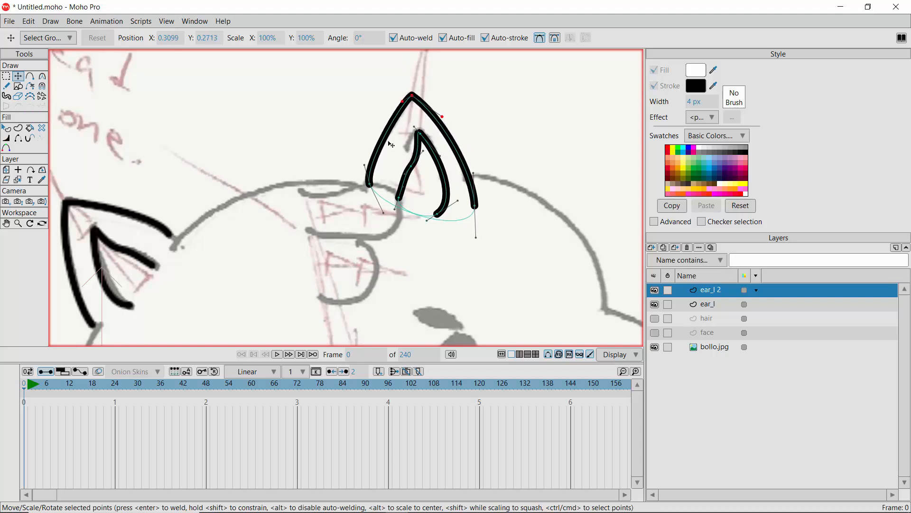
{"action": "left_click", "coordinate": [370, 184]}
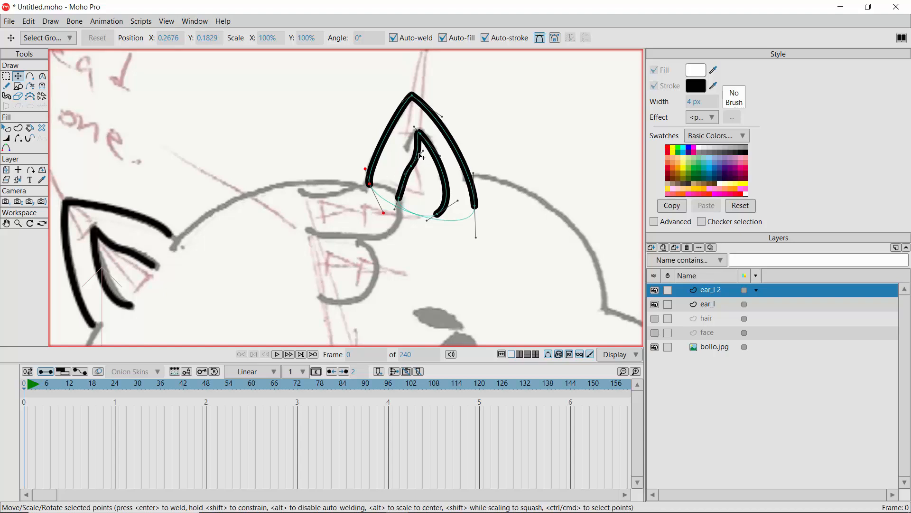
Reshape the inner ear curve by repositioning the end and middle points on its left side
{"action": "mouse_move", "coordinate": [420, 154]}
{"action": "left_mouse_down"}
{"action": "mouse_move", "coordinate": [402, 203]}
{"action": "mouse_move", "coordinate": [411, 205]}
{"action": "left_mouse_up"}
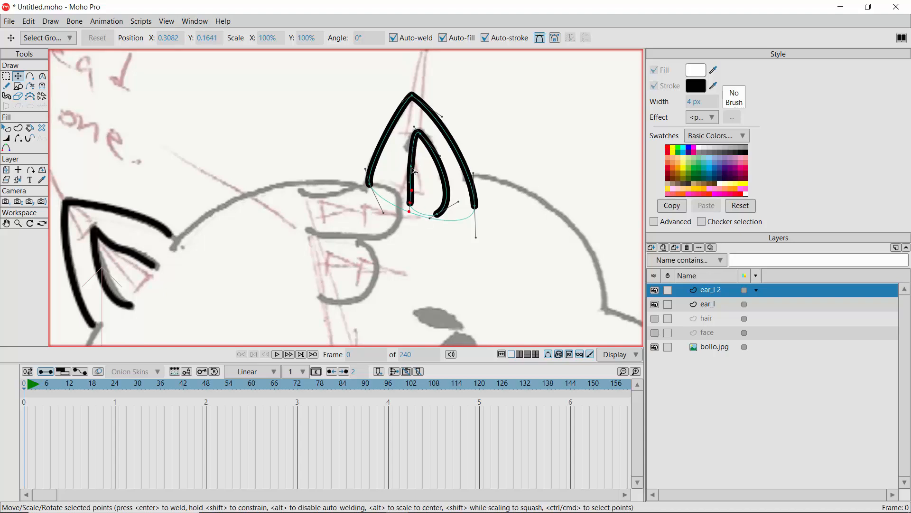
{"action": "left_click_drag", "start_coordinate": [411, 168], "coordinate": [403, 168]}
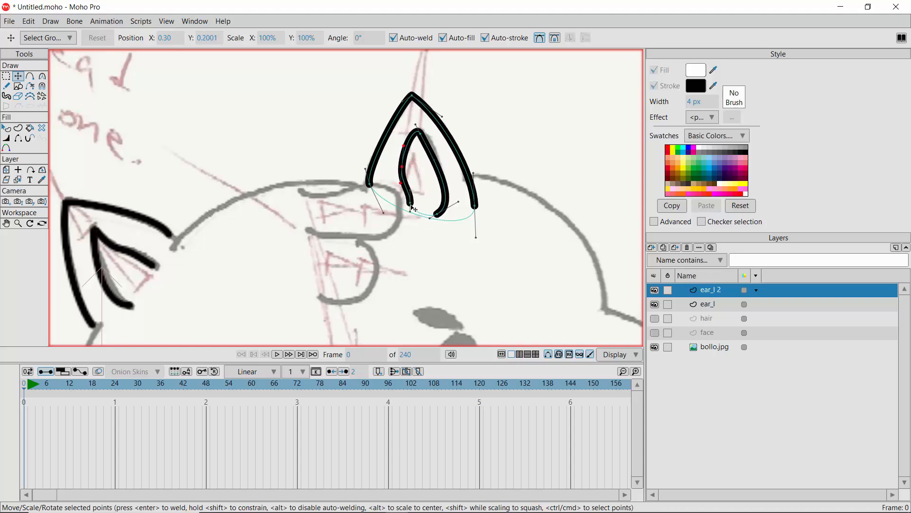
{"action": "left_click_drag", "start_coordinate": [411, 206], "coordinate": [404, 201]}
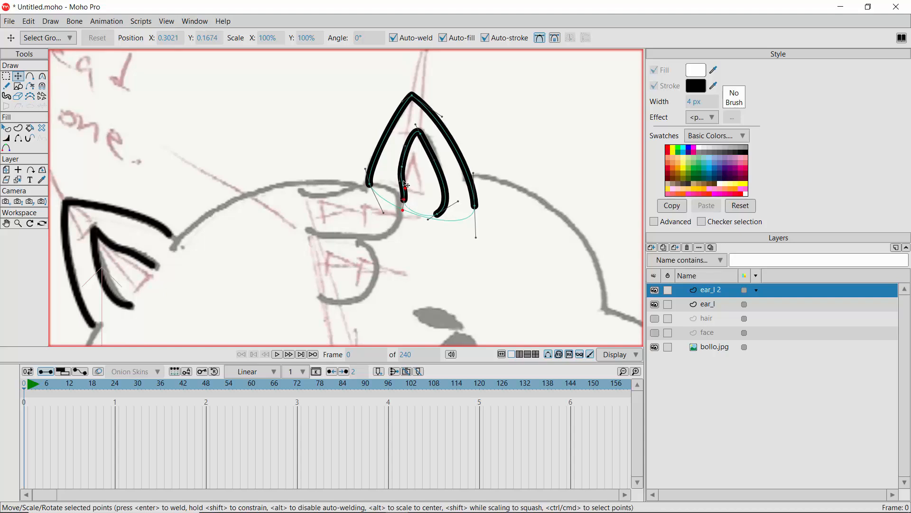
Hide the lower left edge of the inner ear curve and show the hair and face layers again
{"action": "left_click", "coordinate": [18, 137]}
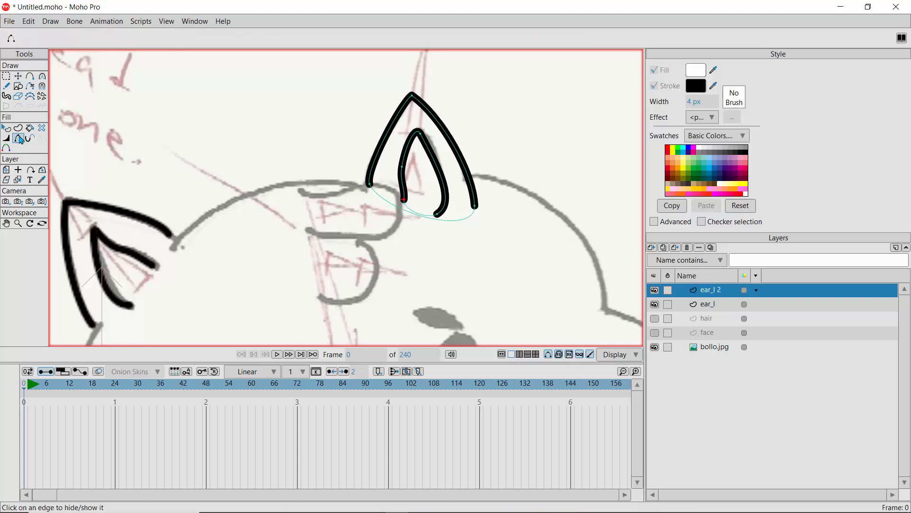
{"action": "left_click", "coordinate": [404, 187]}
{"action": "left_click", "coordinate": [655, 319]}
{"action": "left_click", "coordinate": [655, 333]}
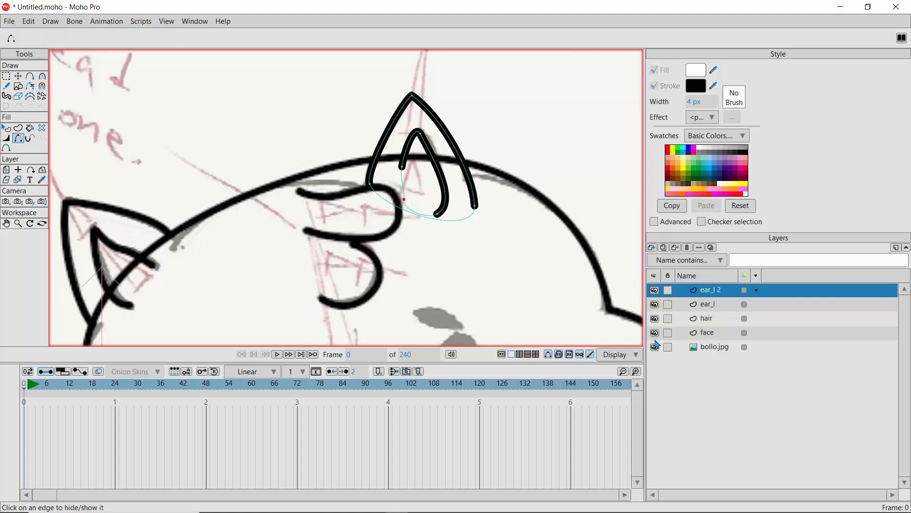
Draw an oval over the sketched mouth in the ear_l 2 layer and turn off its fill
{"action": "left_click", "coordinate": [19, 224]}
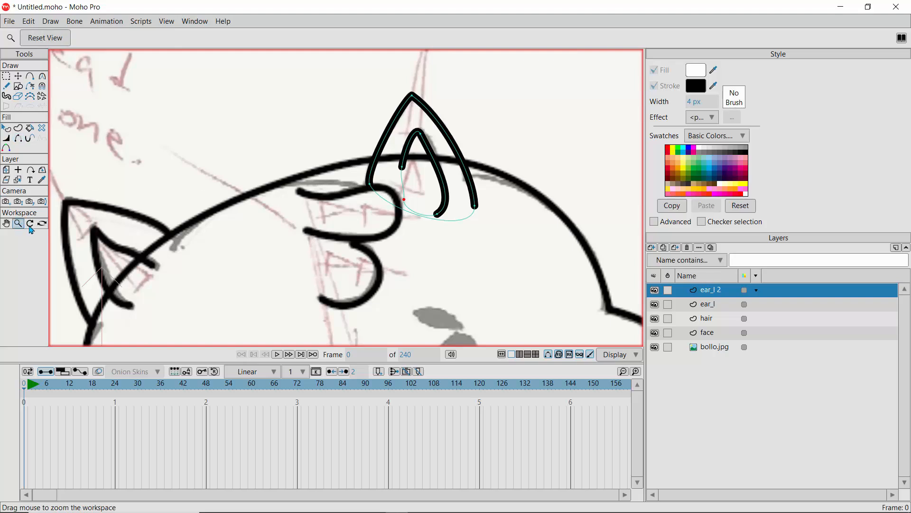
{"action": "left_click_drag", "start_coordinate": [318, 283], "coordinate": [168, 231]}
{"action": "left_click_drag", "start_coordinate": [304, 265], "coordinate": [322, 237]}
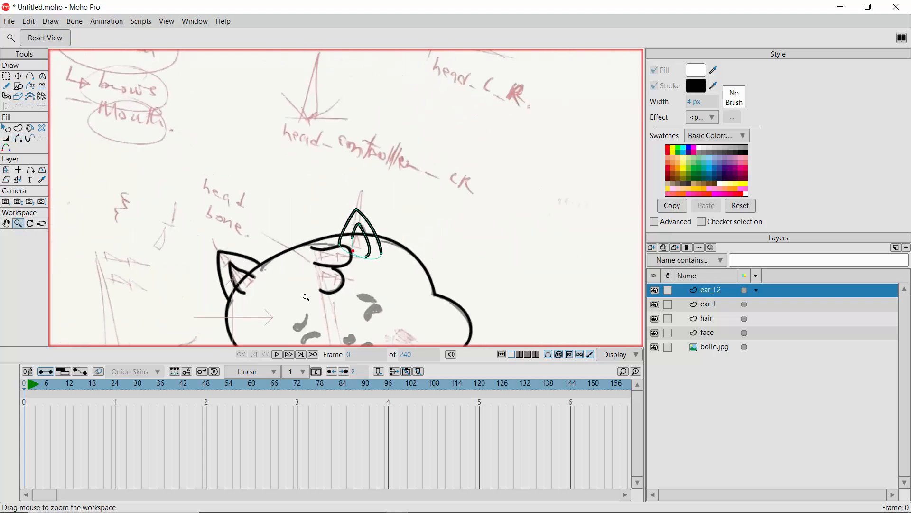
{"action": "left_click_drag", "start_coordinate": [300, 309], "coordinate": [323, 234]}
{"action": "left_click_drag", "start_coordinate": [290, 290], "coordinate": [346, 217]}
{"action": "left_click", "coordinate": [6, 224]}
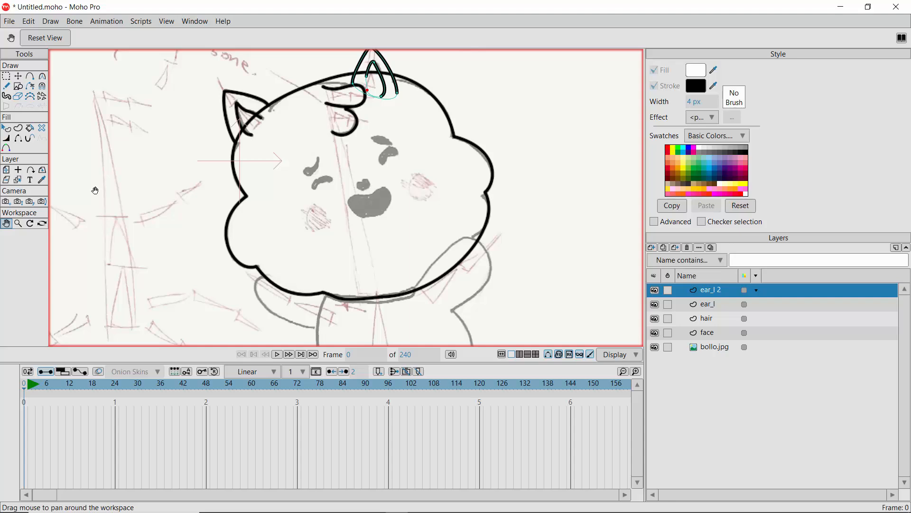
{"action": "left_click", "coordinate": [18, 86]}
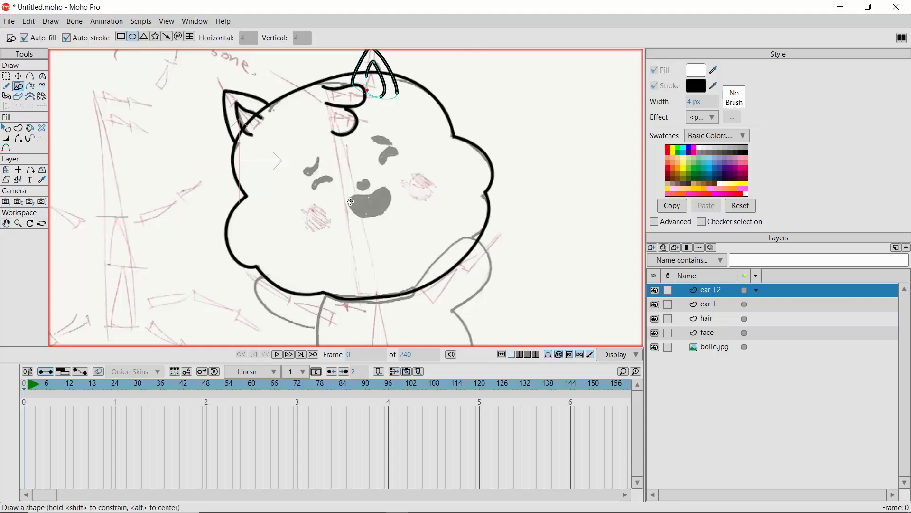
{"action": "left_click_drag", "start_coordinate": [352, 199], "coordinate": [394, 218]}
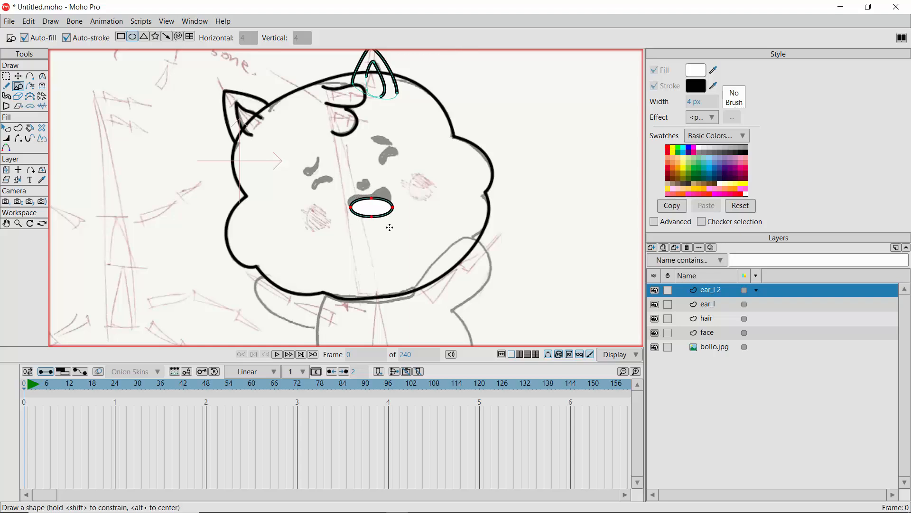
{"action": "left_click", "coordinate": [6, 128]}
{"action": "left_click", "coordinate": [373, 211]}
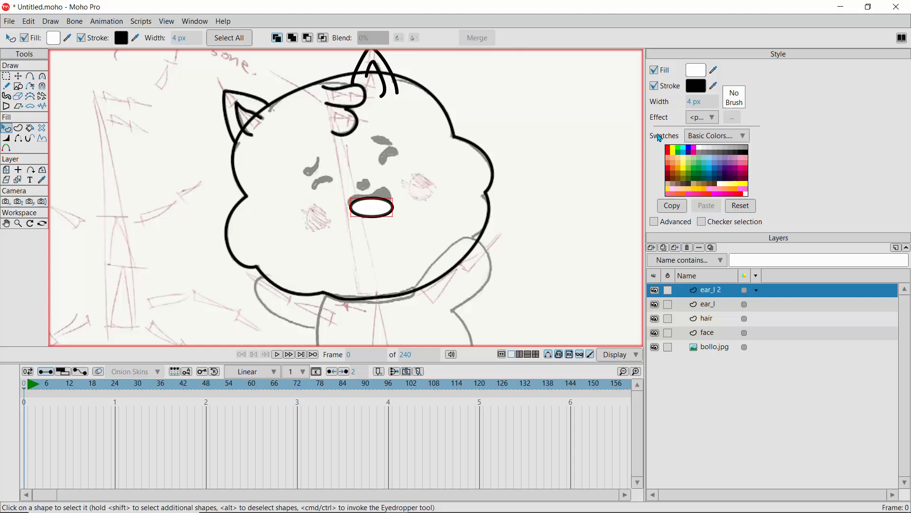
{"action": "left_click", "coordinate": [656, 71]}
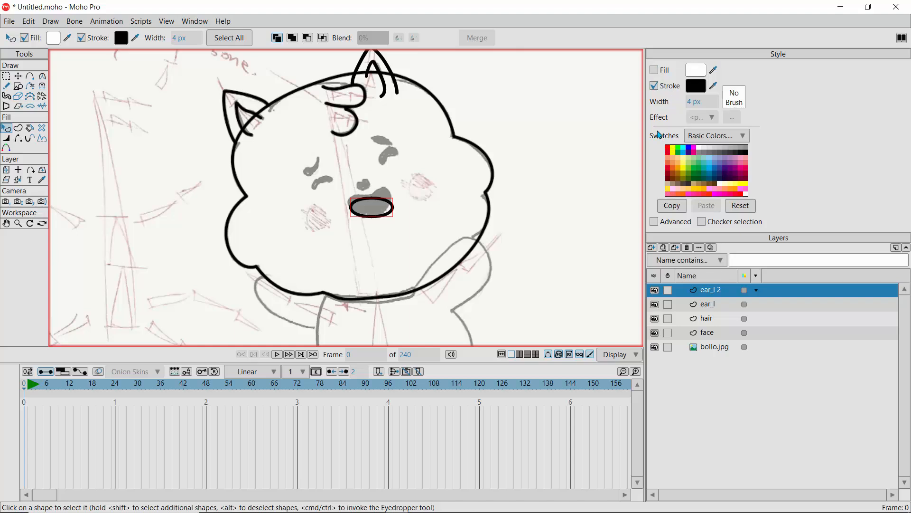
Move the oval's side points to the sketched mouth's corners and lower its top middle point
{"action": "left_click", "coordinate": [18, 223]}
{"action": "left_click_drag", "start_coordinate": [390, 196], "coordinate": [325, 242]}
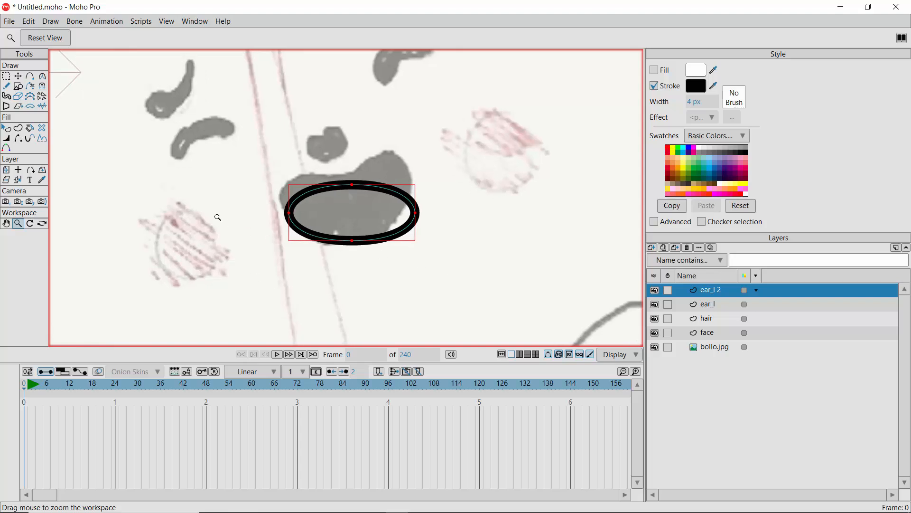
{"action": "left_click", "coordinate": [18, 76]}
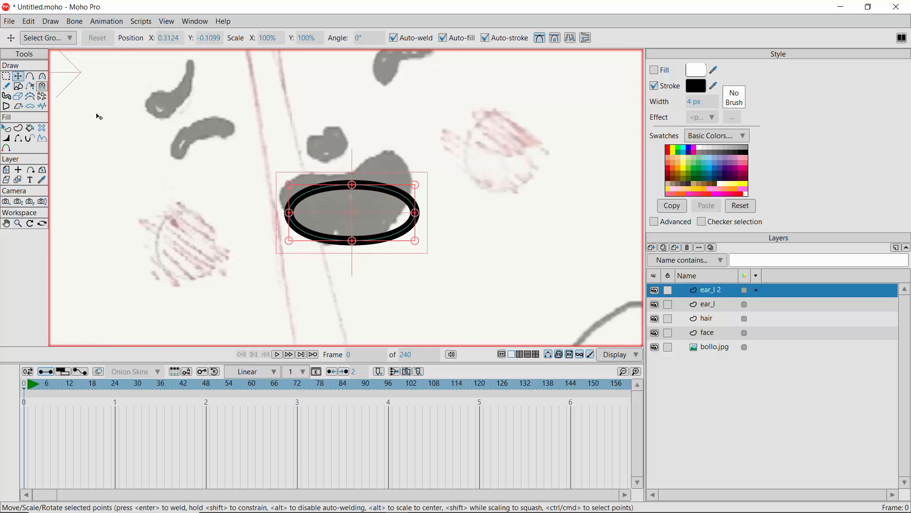
{"action": "left_click", "coordinate": [290, 215]}
{"action": "left_click_drag", "start_coordinate": [290, 216], "coordinate": [284, 196]}
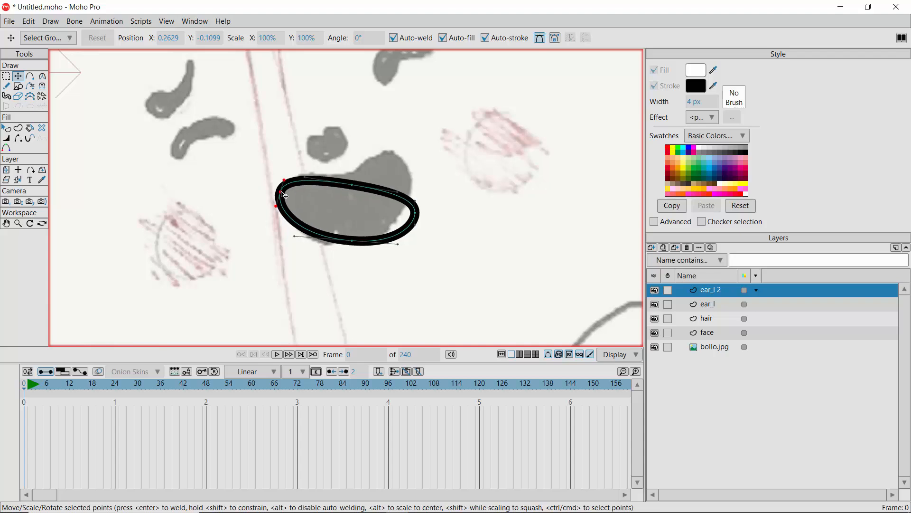
{"action": "left_click_drag", "start_coordinate": [416, 213], "coordinate": [404, 161]}
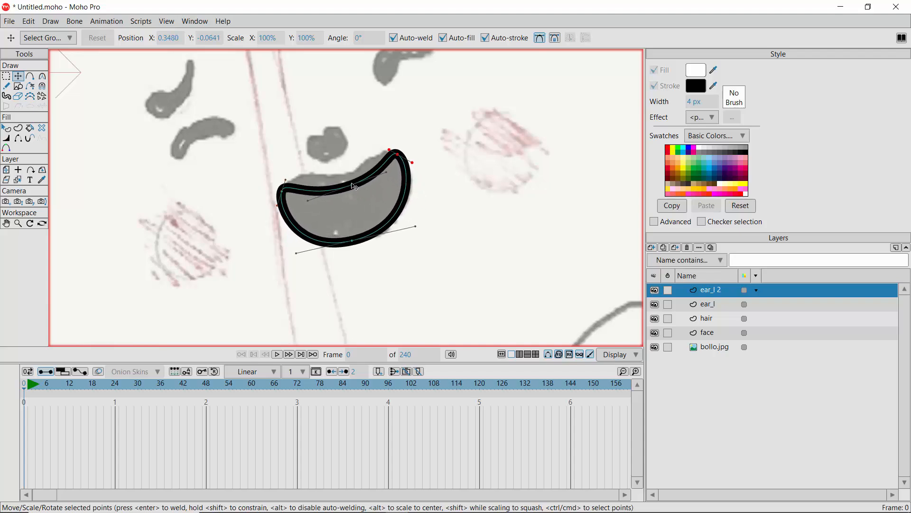
{"action": "mouse_move", "coordinate": [352, 186]}
{"action": "left_mouse_down"}
{"action": "mouse_move", "coordinate": [343, 167]}
{"action": "mouse_move", "coordinate": [354, 194]}
{"action": "left_mouse_up"}
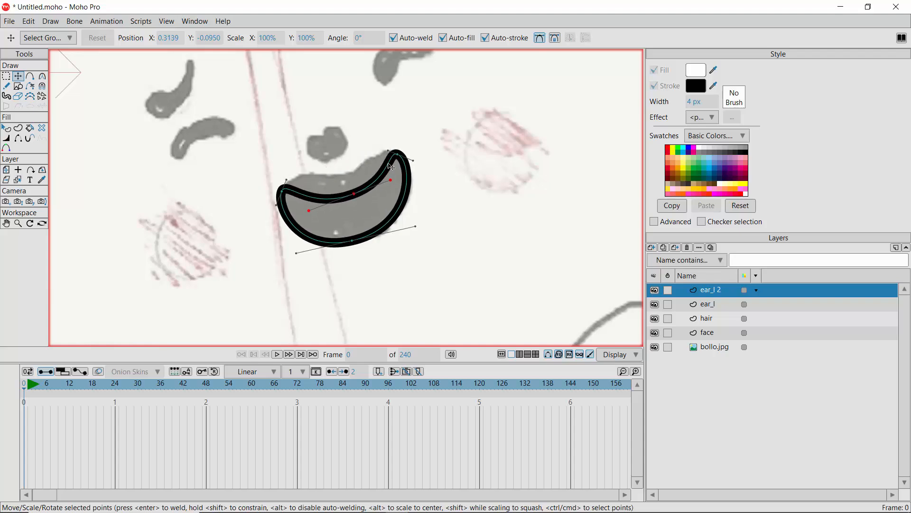
Adjust the upper points and curve handles of the mouth outline to follow the sketched upper lip
{"action": "left_click_drag", "start_coordinate": [388, 151], "coordinate": [378, 180]}
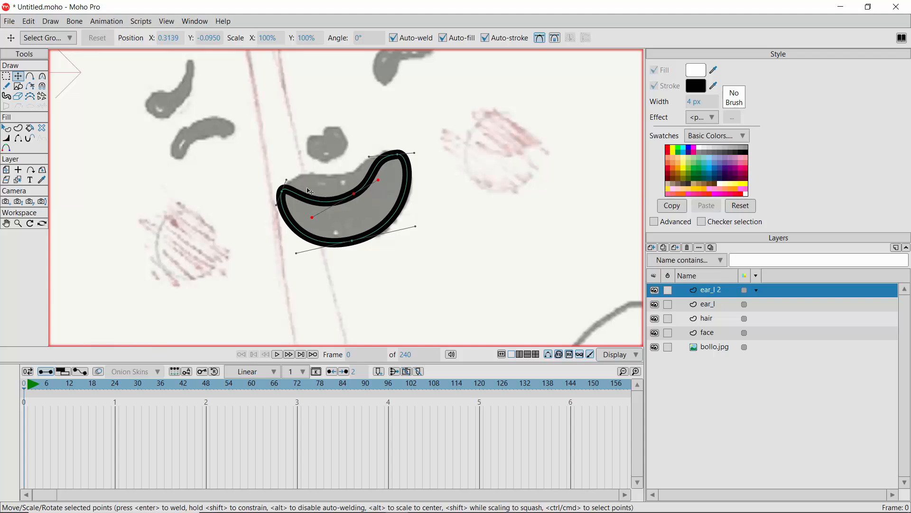
{"action": "left_click_drag", "start_coordinate": [312, 218], "coordinate": [353, 178]}
{"action": "left_click_drag", "start_coordinate": [285, 179], "coordinate": [305, 173]}
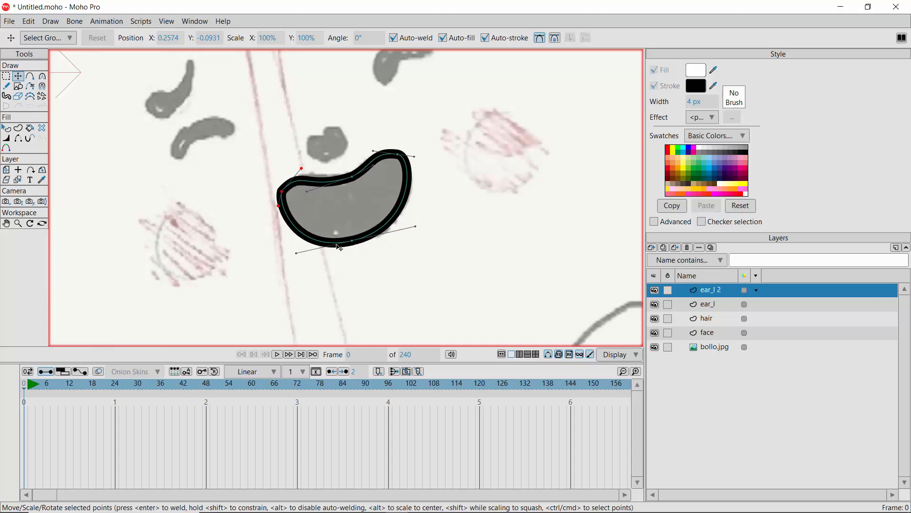
{"action": "left_click", "coordinate": [6, 128]}
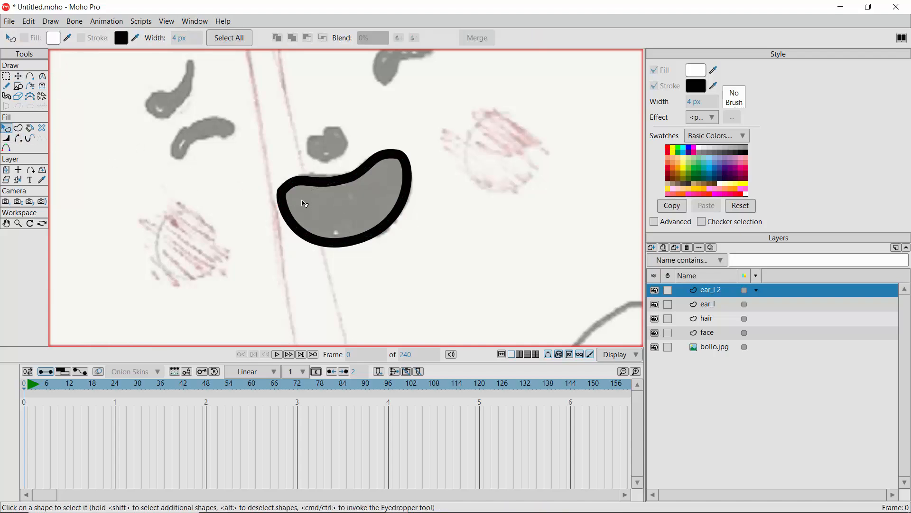
Turn on the mouth shape's fill and set the fill colour to black
{"action": "left_click", "coordinate": [347, 207]}
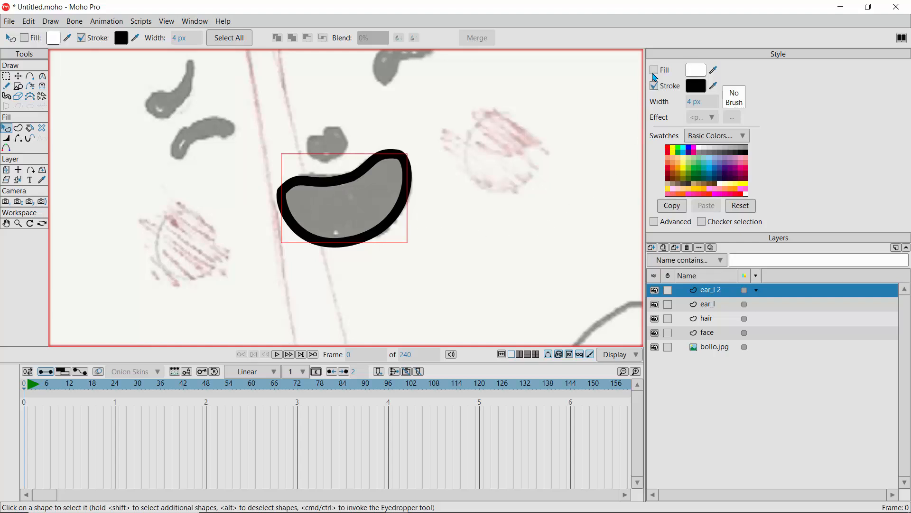
{"action": "left_click", "coordinate": [654, 71]}
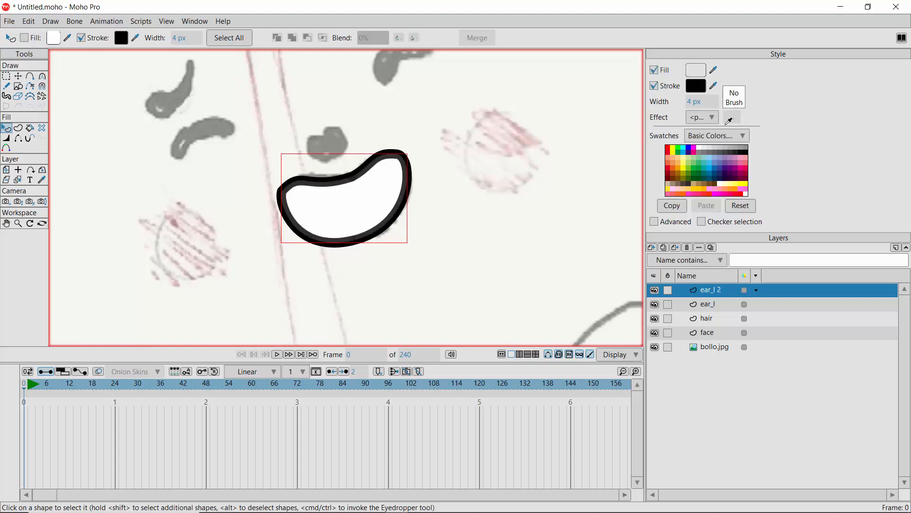
{"action": "left_click", "coordinate": [742, 148]}
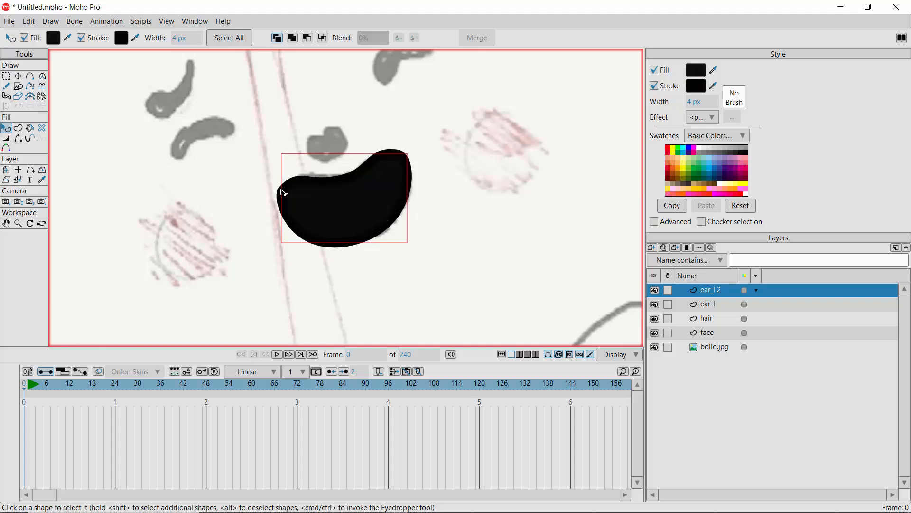
Fine-tune the mouth's left corner point and its curve handles, and the bottom point's handles, to match the sketched outline
{"action": "left_click", "coordinate": [22, 78]}
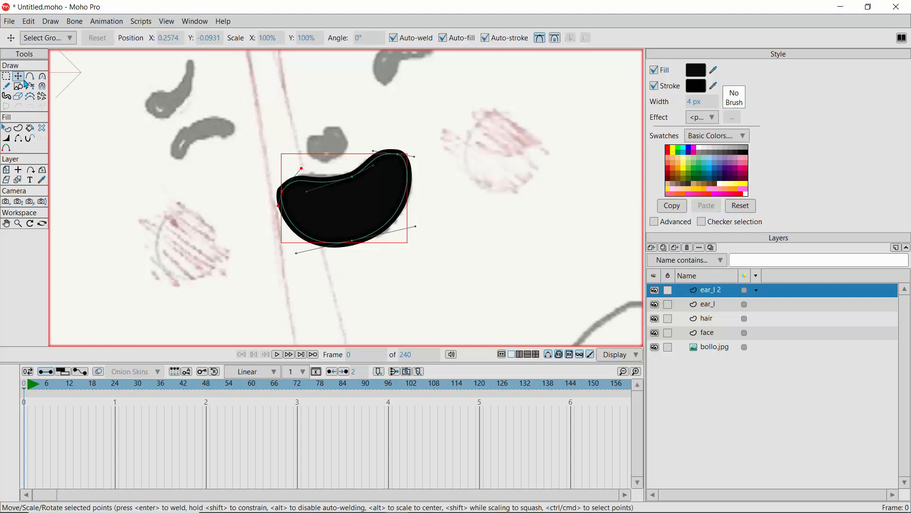
{"action": "left_click", "coordinate": [285, 195]}
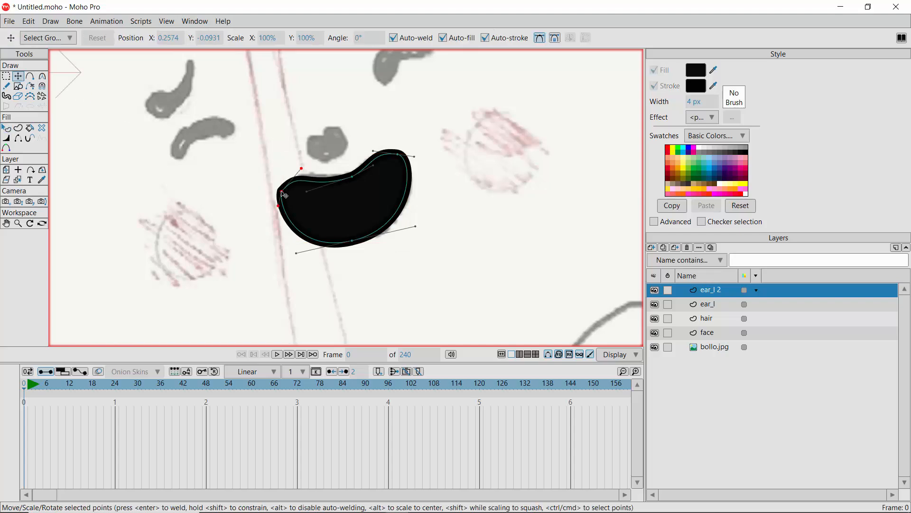
{"action": "mouse_move", "coordinate": [304, 171]}
{"action": "left_mouse_down"}
{"action": "mouse_move", "coordinate": [298, 157]}
{"action": "mouse_move", "coordinate": [302, 169]}
{"action": "left_mouse_up"}
{"action": "mouse_move", "coordinate": [277, 210]}
{"action": "left_mouse_down"}
{"action": "mouse_move", "coordinate": [277, 226]}
{"action": "mouse_move", "coordinate": [287, 197]}
{"action": "left_mouse_up"}
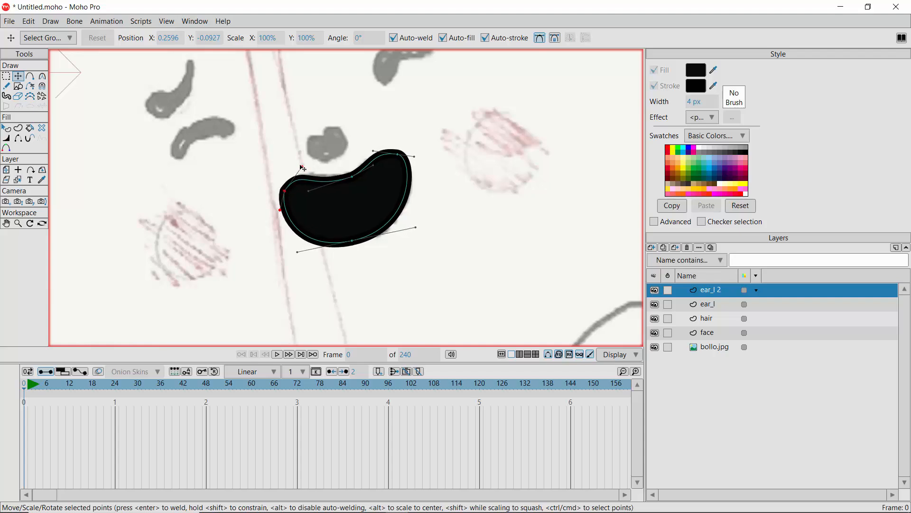
{"action": "left_click_drag", "start_coordinate": [301, 167], "coordinate": [304, 170]}
{"action": "left_click", "coordinate": [260, 175]}
{"action": "key", "text": "ctrl+z"}
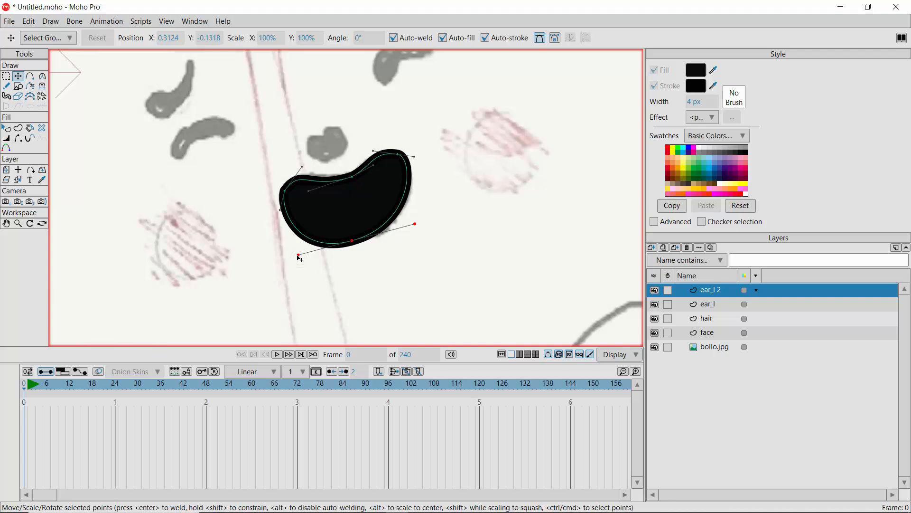
Select all points of the mouth shape and cut it from the ear_l 2 layer
{"action": "left_click", "coordinate": [6, 76]}
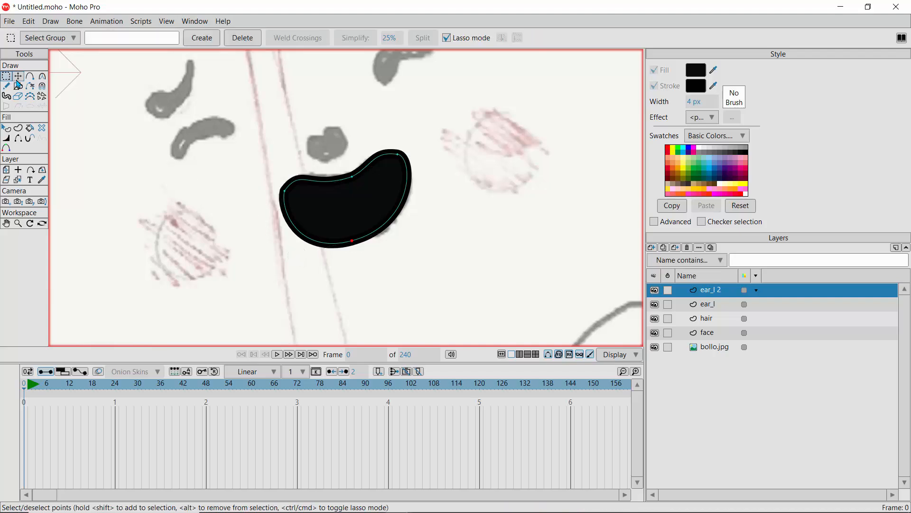
{"action": "mouse_move", "coordinate": [236, 187]}
{"action": "left_mouse_down"}
{"action": "mouse_move", "coordinate": [348, 157]}
{"action": "mouse_move", "coordinate": [417, 281]}
{"action": "mouse_move", "coordinate": [242, 163]}
{"action": "mouse_move", "coordinate": [226, 172]}
{"action": "left_mouse_up"}
{"action": "key", "text": "Delete"}
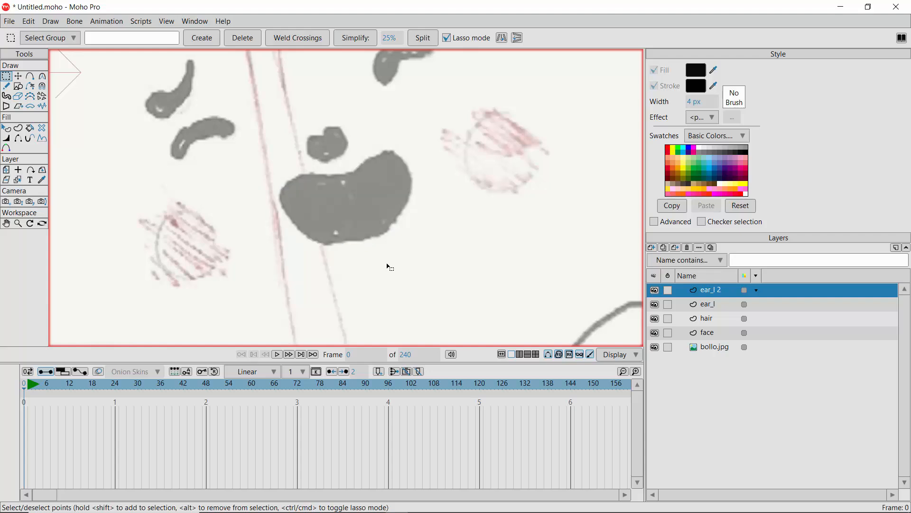
Add a vector layer named mouth above ear_l 2 and paste the cut mouth shape into it
{"action": "left_click", "coordinate": [652, 247]}
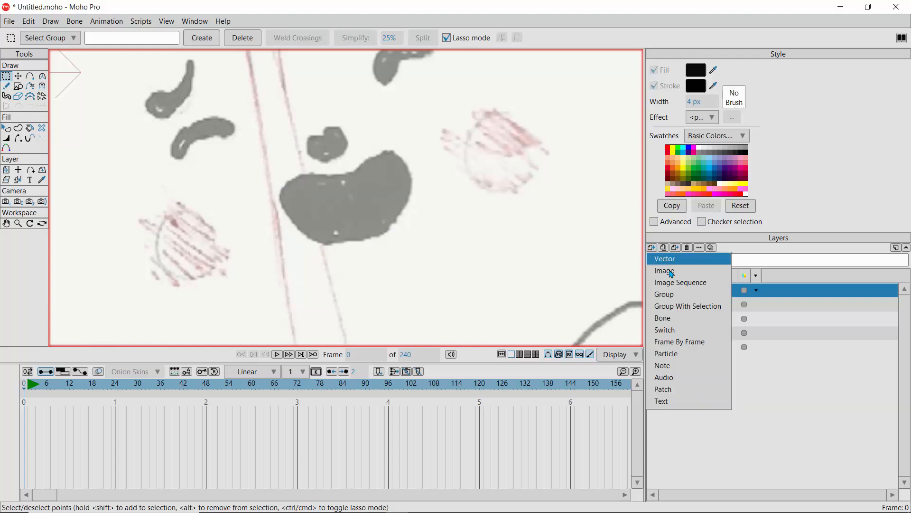
{"action": "left_click", "coordinate": [671, 259]}
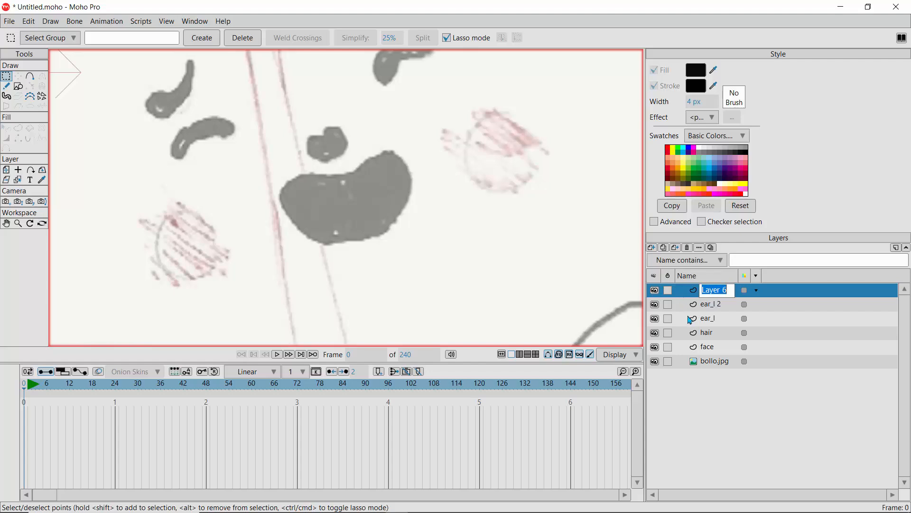
{"action": "type", "text": "mouth"}
{"action": "key", "text": "Return"}
{"action": "key", "text": "ctrl+v"}
{"action": "key", "text": "t"}
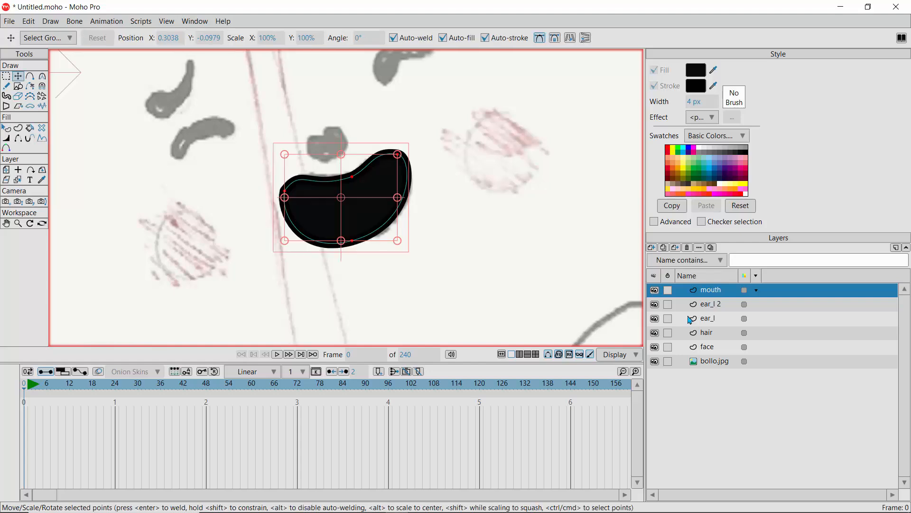
Start saving the project in the Pictures folder with a file name beginning with "bo"
{"action": "key", "text": "ctrl+s"}
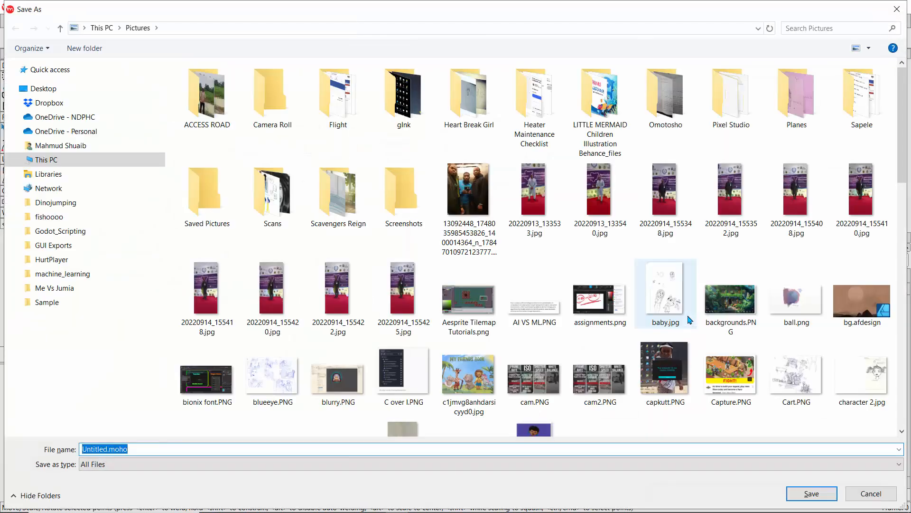
{"action": "type", "text": "bo"}
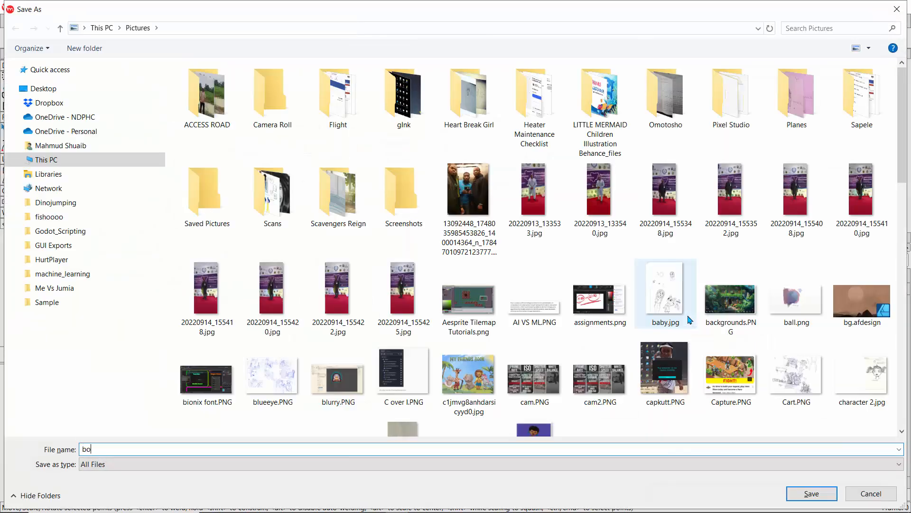
Save the project under the file name bollo
{"action": "type", "text": "llo"}
{"action": "key", "text": "Return"}
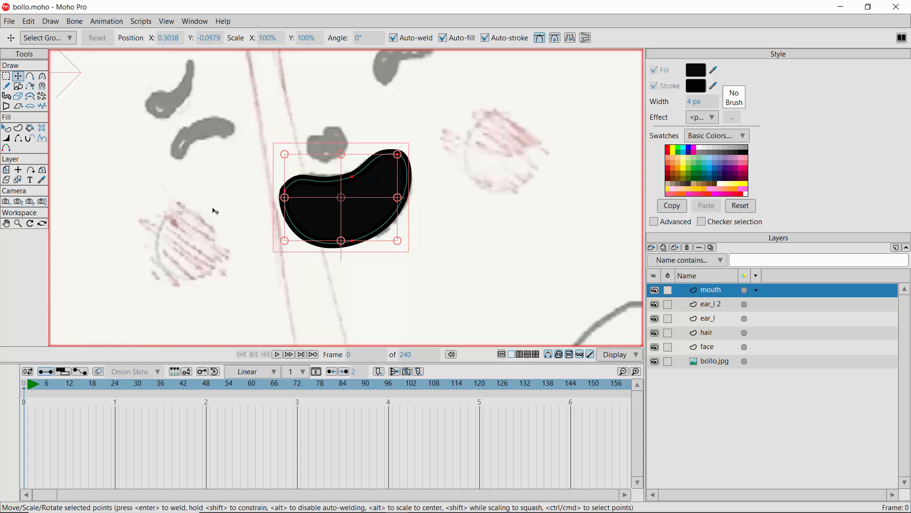
{"action": "left_click", "coordinate": [30, 76]}
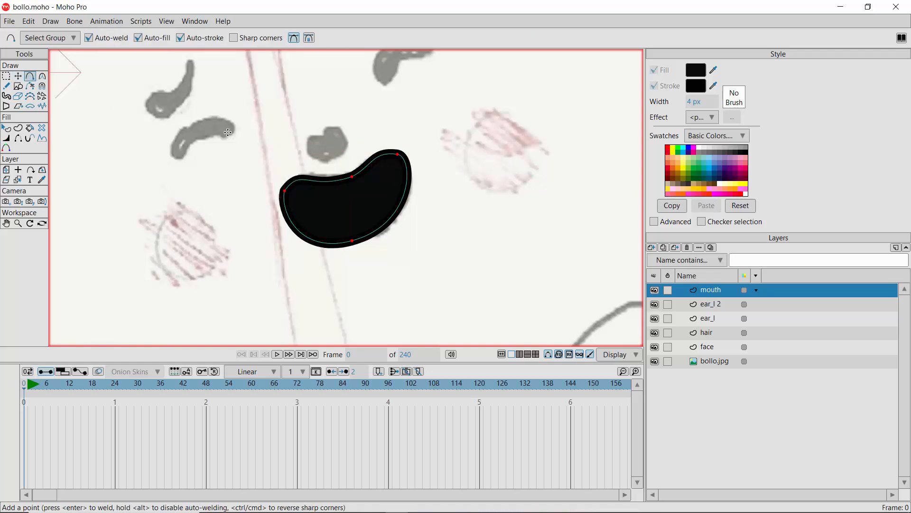
{"action": "left_click_drag", "start_coordinate": [236, 125], "coordinate": [222, 117]}
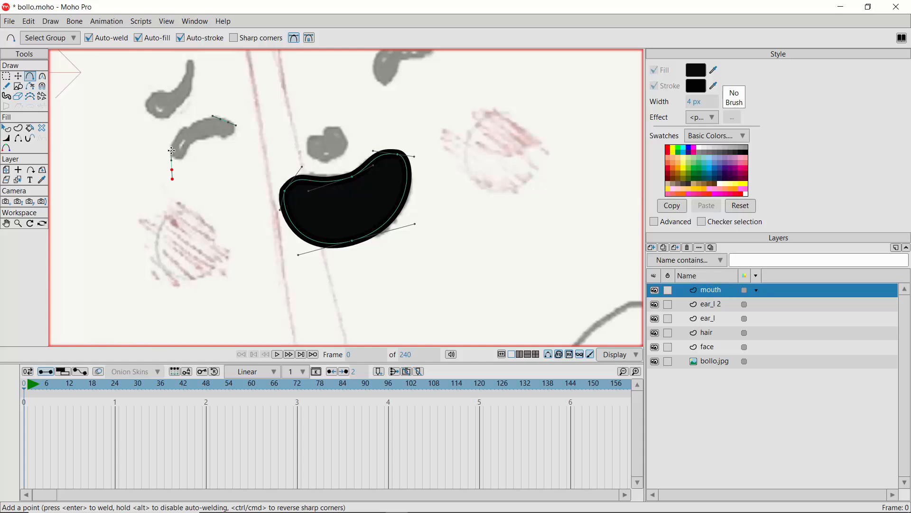
{"action": "key", "text": "ctrl+z"}
{"action": "key", "text": "ctrl+z"}
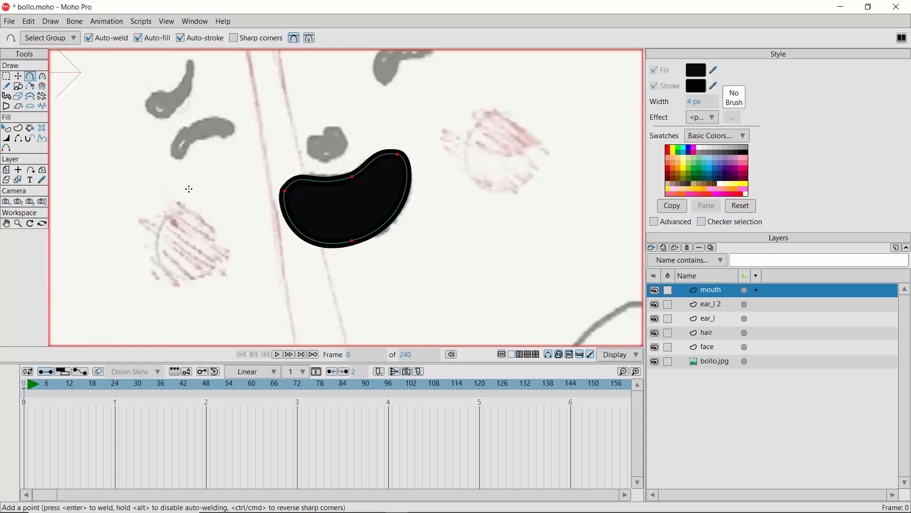
Trace the curved eye sketch on the left of the face as a closed black shape and turn off its stroke
{"action": "left_click", "coordinate": [235, 125]}
{"action": "left_click_drag", "start_coordinate": [234, 126], "coordinate": [210, 117]}
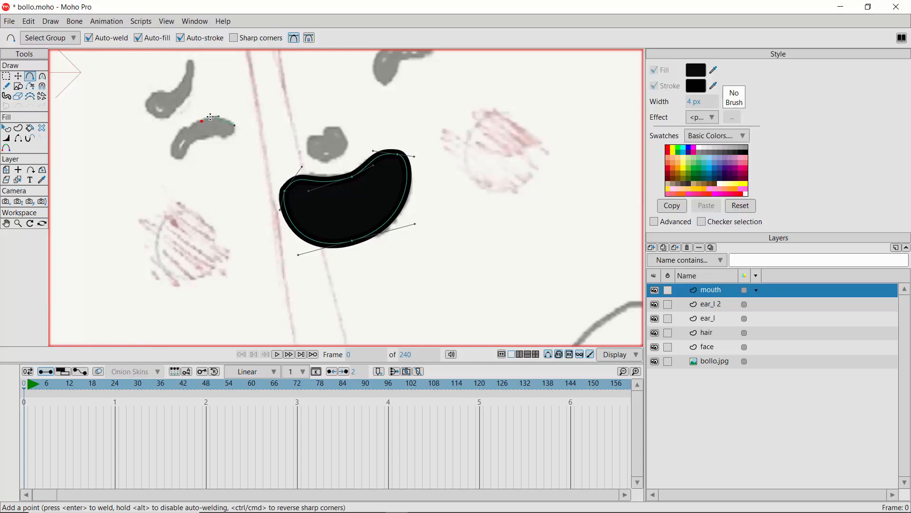
{"action": "left_click", "coordinate": [173, 145]}
{"action": "left_click_drag", "start_coordinate": [227, 138], "coordinate": [235, 126]}
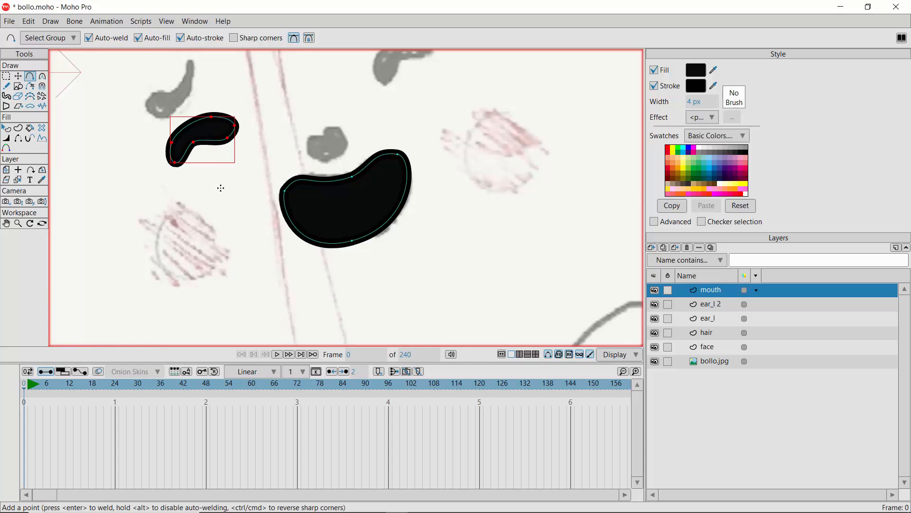
{"action": "left_click", "coordinate": [6, 128]}
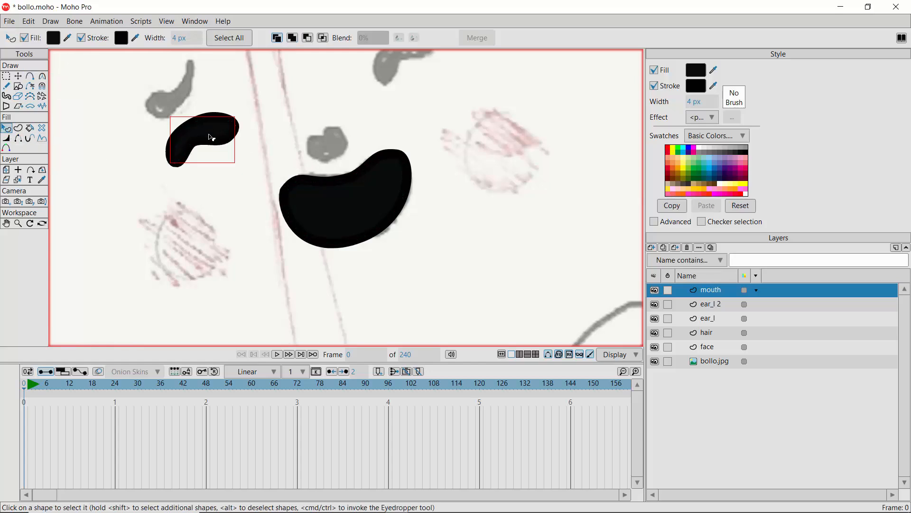
{"action": "left_click", "coordinate": [654, 86]}
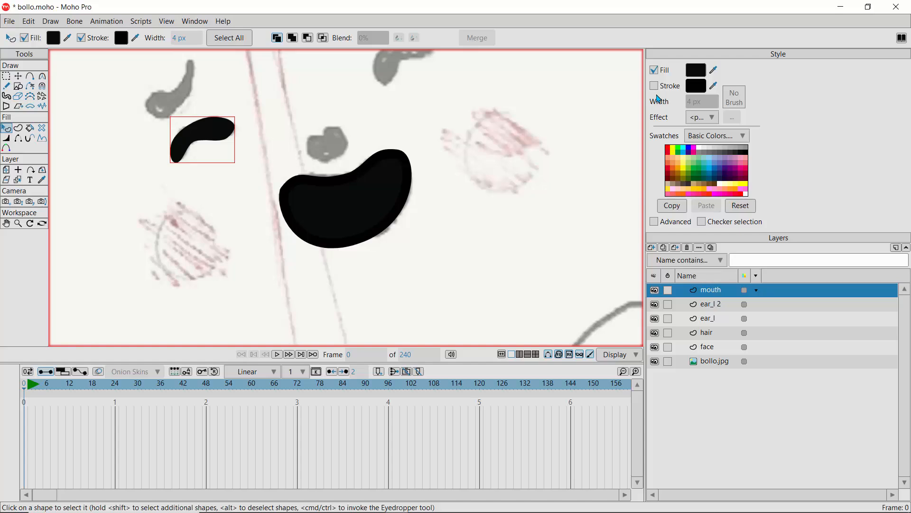
Adjust the tangent handle of the eye shape's lower-right point so that its thick end follows the sketch
{"action": "left_click", "coordinate": [19, 80]}
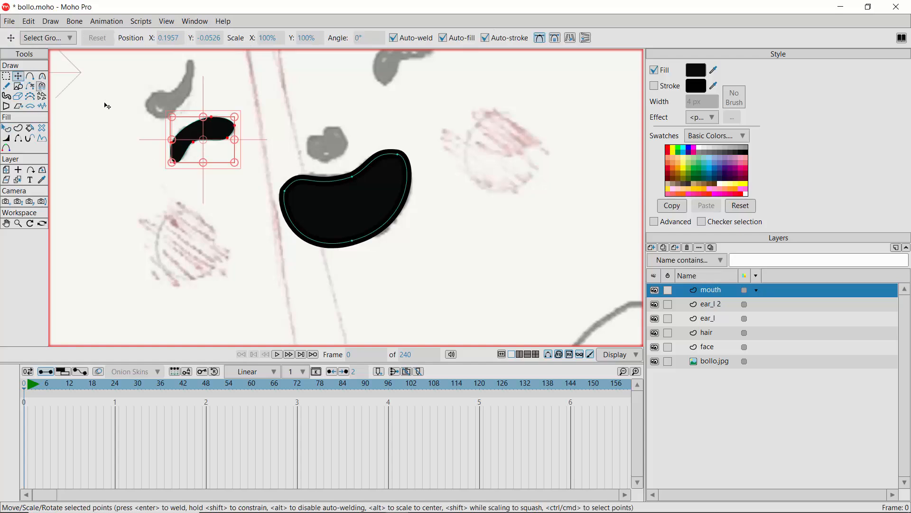
{"action": "left_click", "coordinate": [233, 142]}
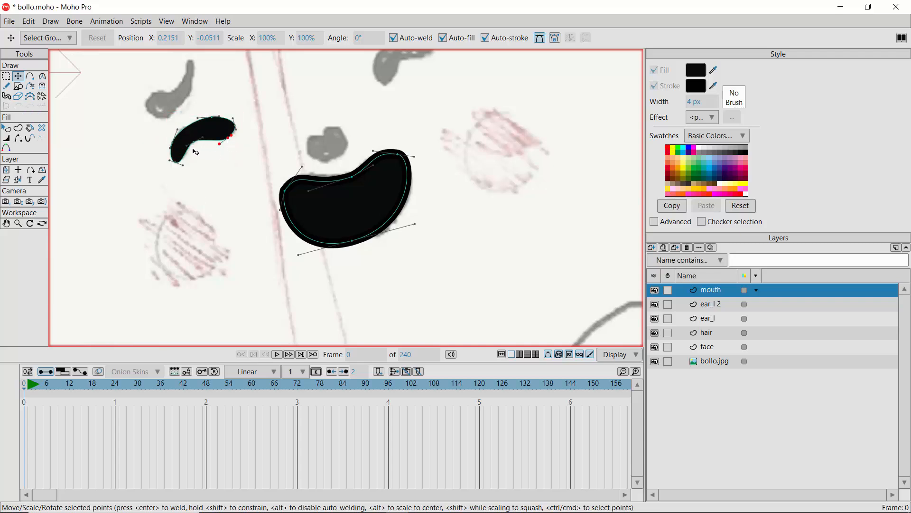
{"action": "left_click", "coordinate": [18, 223]}
{"action": "left_click", "coordinate": [212, 130]}
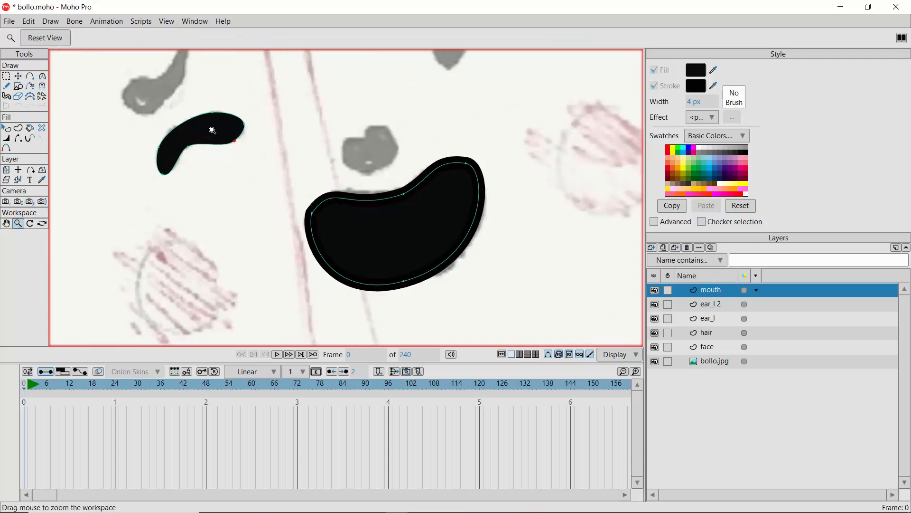
{"action": "left_click", "coordinate": [203, 138]}
{"action": "left_click", "coordinate": [204, 153]}
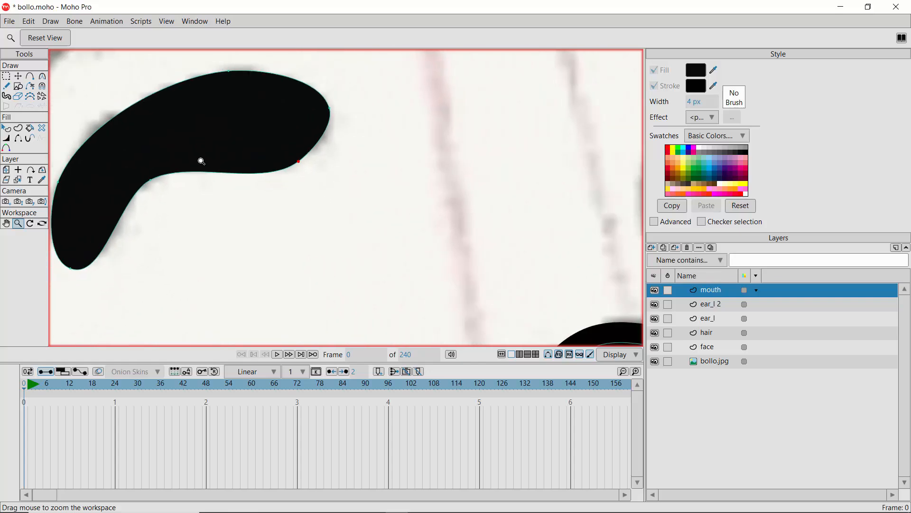
{"action": "scroll", "coordinate": [197, 161], "scroll_direction": "up", "scroll_amount": 1}
{"action": "scroll", "coordinate": [193, 160], "scroll_direction": "down", "scroll_amount": 2}
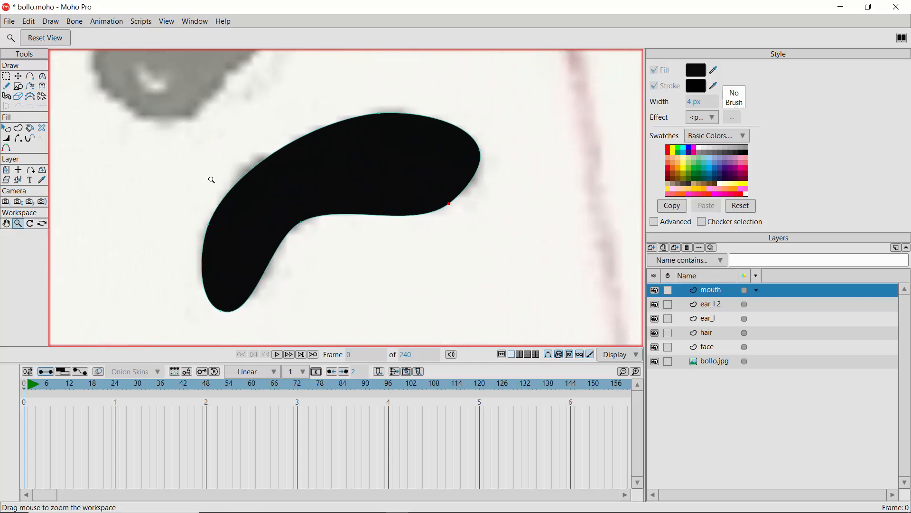
{"action": "left_click", "coordinate": [18, 76]}
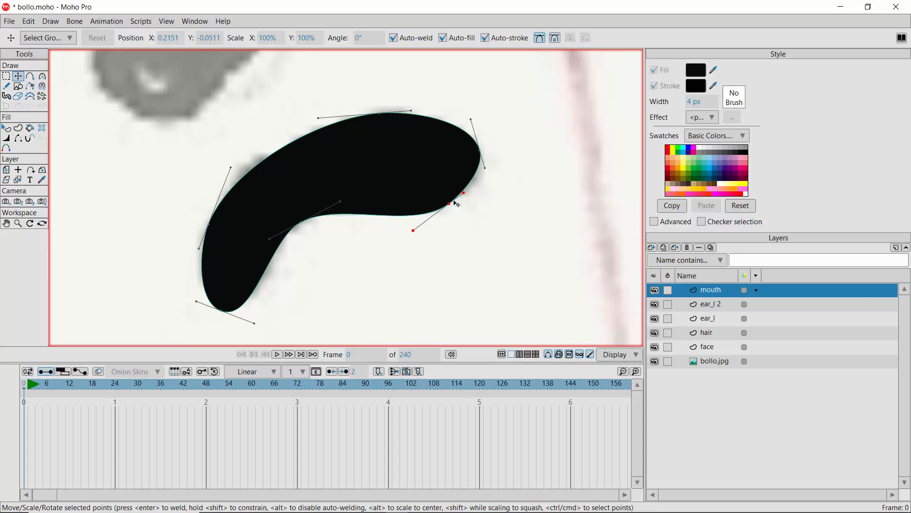
{"action": "left_click_drag", "start_coordinate": [469, 198], "coordinate": [467, 197]}
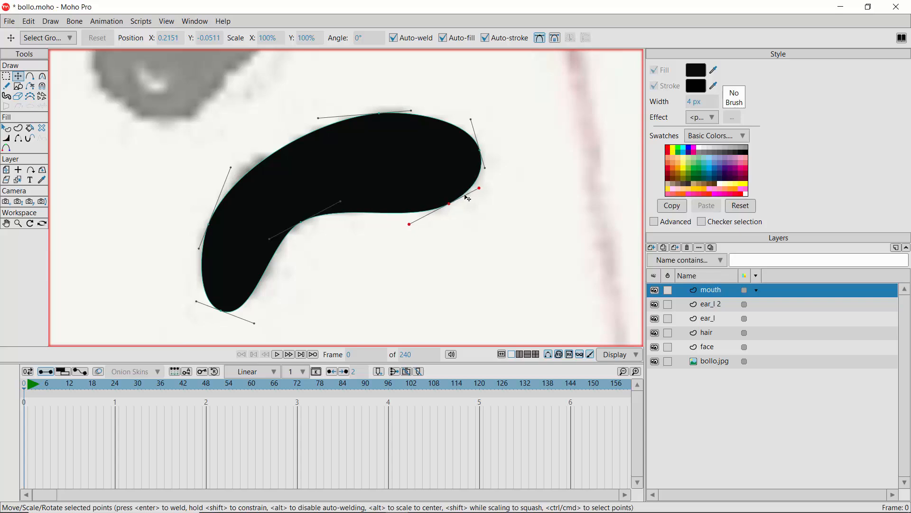
Adjust the eye shape's curvature to about 0.43 at the top point and 0.23 at the lower tip, and increase it at the inner bend
{"action": "left_click", "coordinate": [42, 76]}
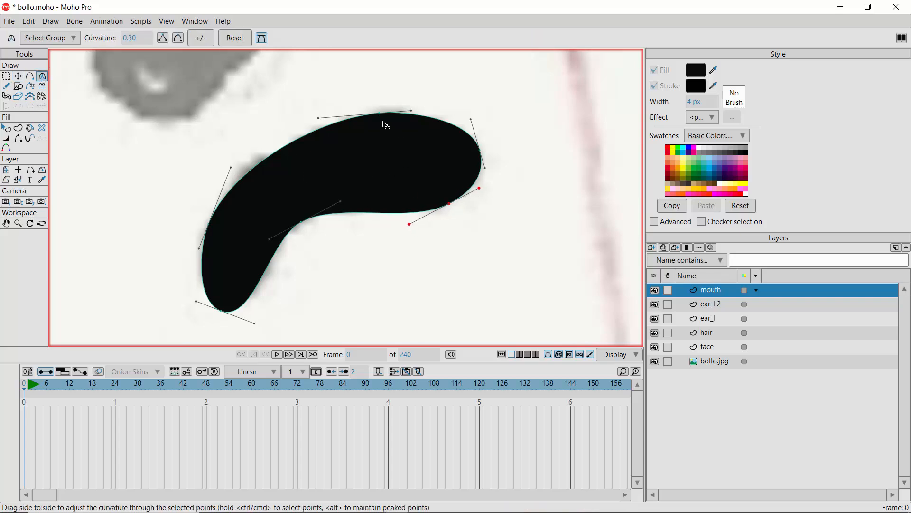
{"action": "left_click_drag", "start_coordinate": [384, 118], "coordinate": [445, 117]}
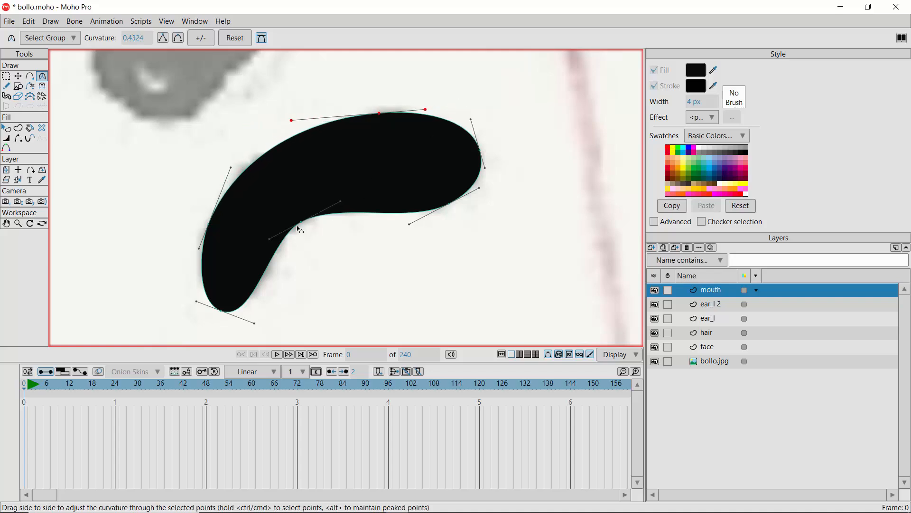
{"action": "left_click_drag", "start_coordinate": [302, 223], "coordinate": [387, 184]}
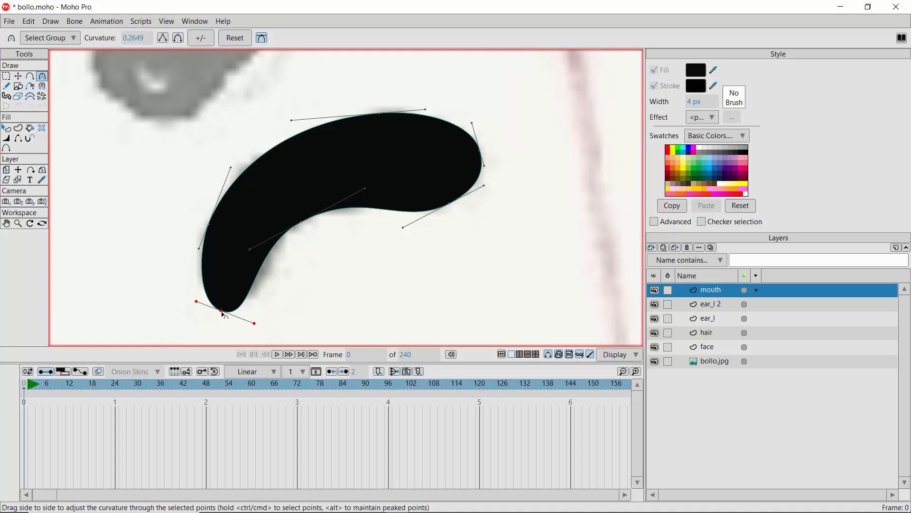
{"action": "left_click_drag", "start_coordinate": [223, 314], "coordinate": [114, 215]}
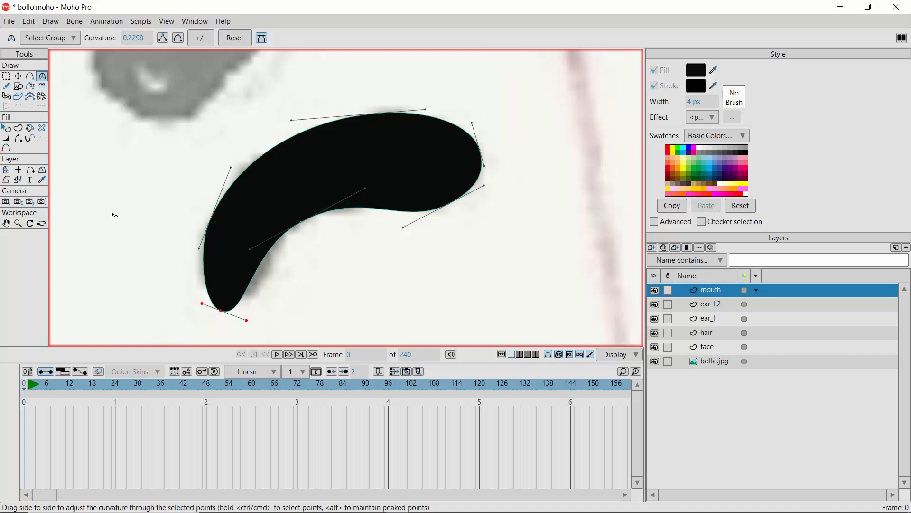
Cut all points of the traced eye shape out of the mouth layer
{"action": "left_click", "coordinate": [18, 223]}
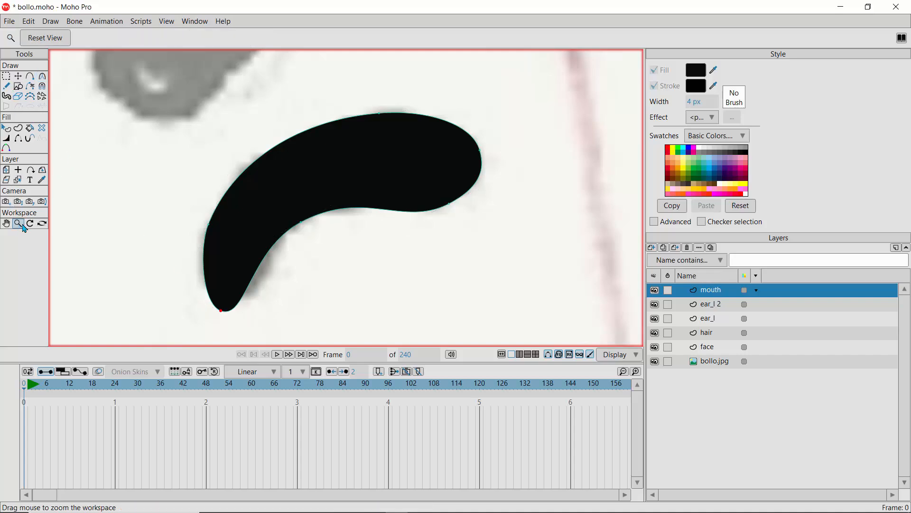
{"action": "left_click_drag", "start_coordinate": [429, 269], "coordinate": [185, 177]}
{"action": "scroll", "coordinate": [397, 269], "scroll_direction": "down", "scroll_amount": 5}
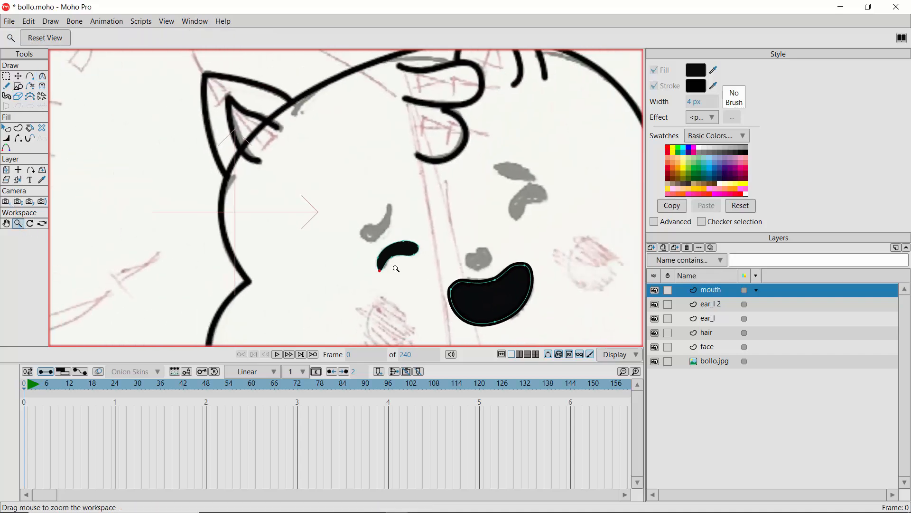
{"action": "scroll", "coordinate": [397, 268], "scroll_direction": "up", "scroll_amount": 3}
{"action": "scroll", "coordinate": [387, 252], "scroll_direction": "up", "scroll_amount": 1}
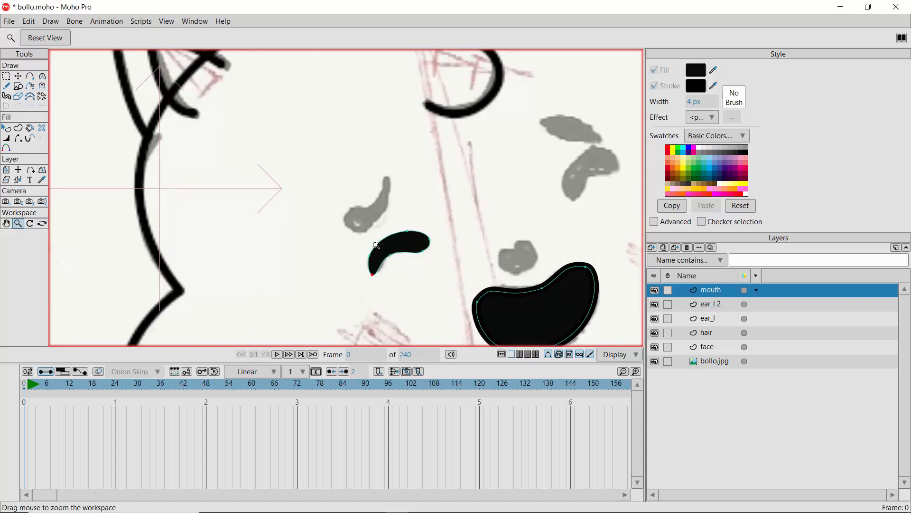
{"action": "left_click", "coordinate": [6, 75]}
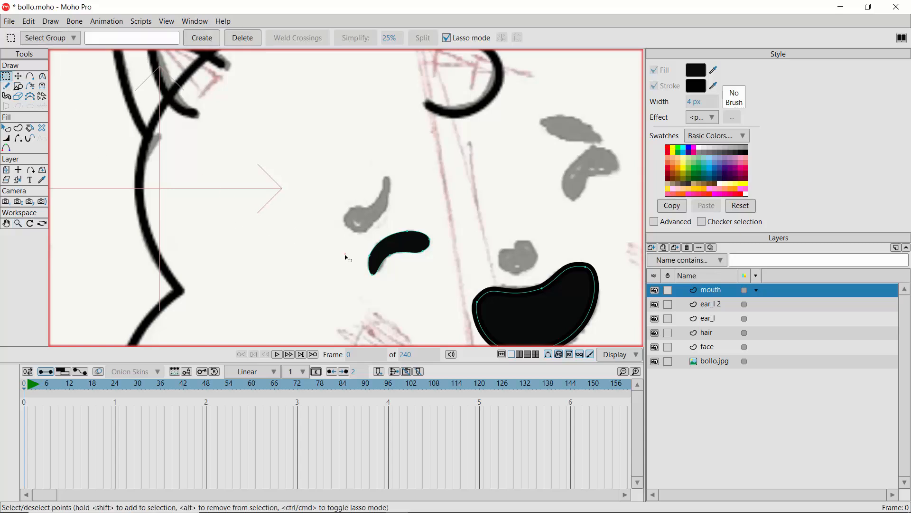
{"action": "left_click_drag", "start_coordinate": [346, 256], "coordinate": [388, 279]}
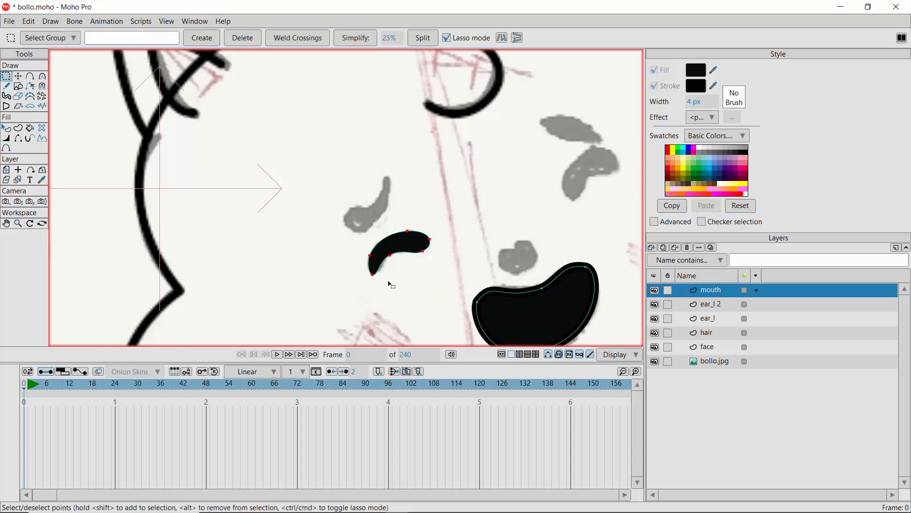
{"action": "key", "text": "Delete"}
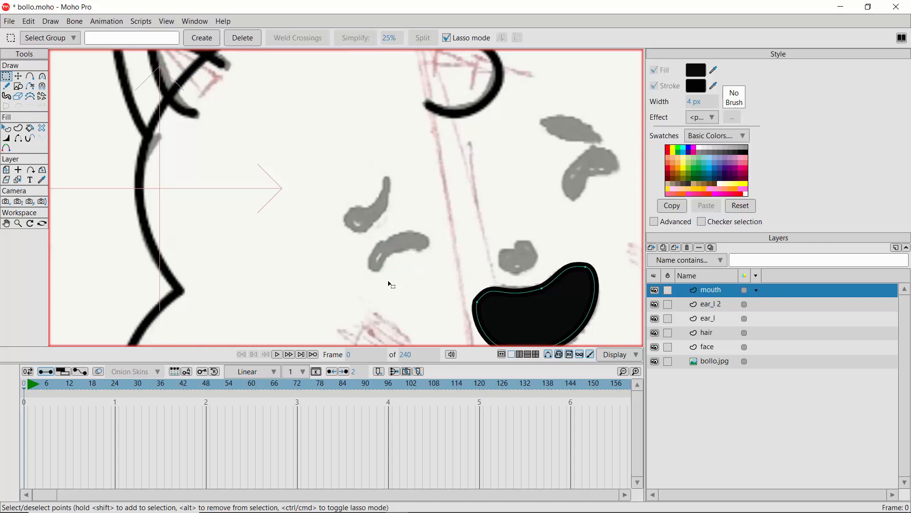
Create a vector layer named eye and paste the cut eye shape into it
{"action": "left_click", "coordinate": [653, 247]}
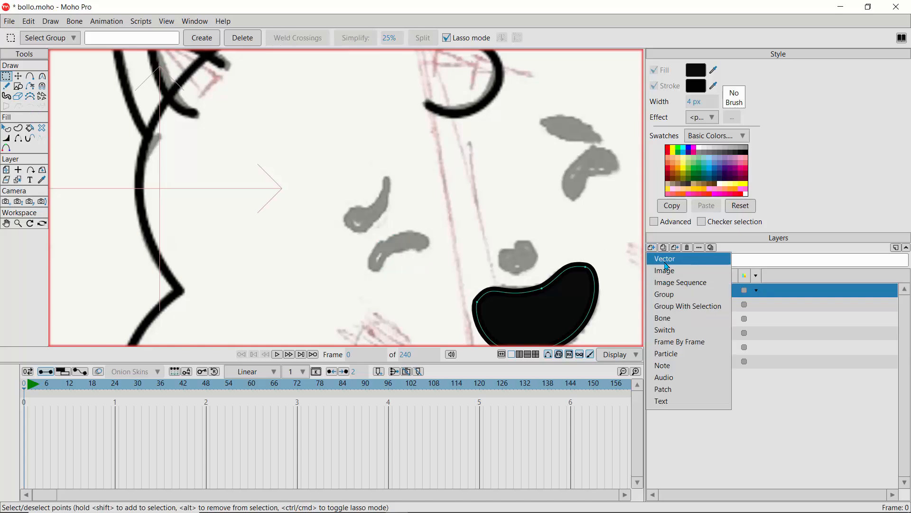
{"action": "left_click", "coordinate": [667, 262]}
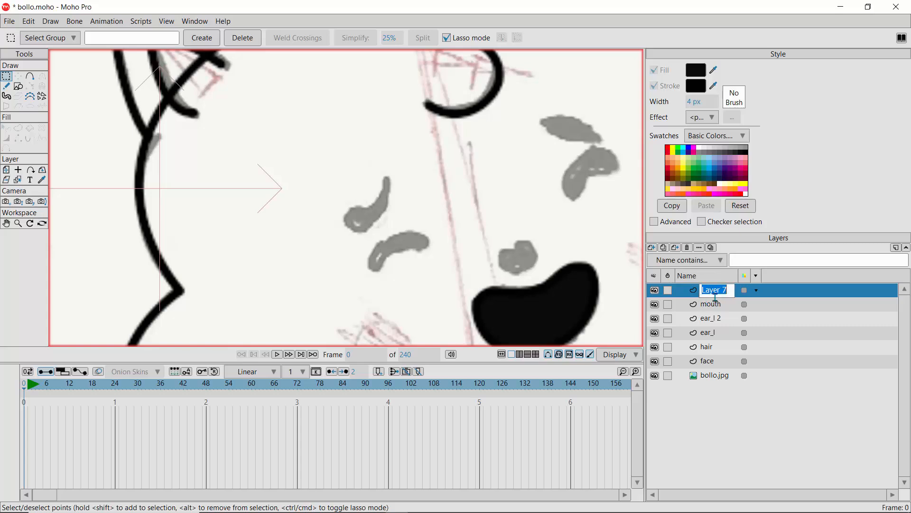
{"action": "type", "text": "eye"}
{"action": "key", "text": "Return"}
{"action": "key", "text": "ctrl+v"}
{"action": "key", "text": "t"}
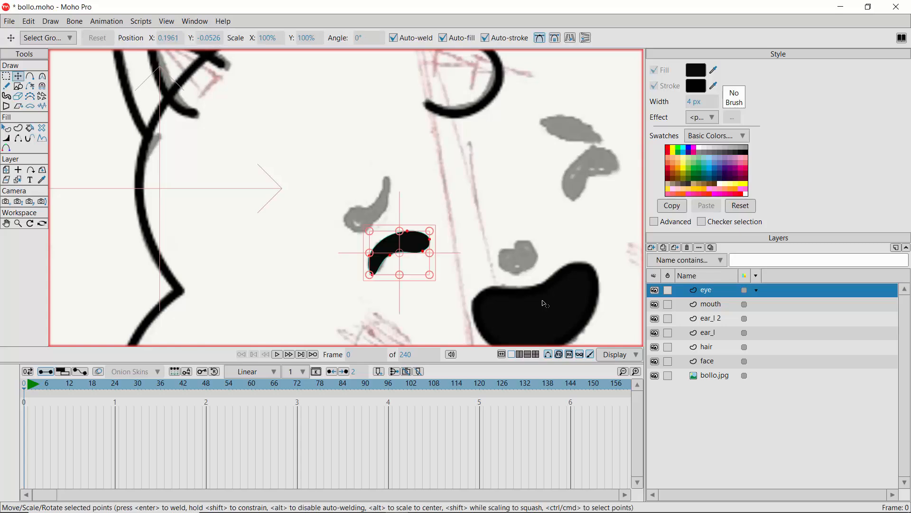
Duplicate the eye layer and place the copy, flipped horizontally, over the eye sketch on the right of the face
{"action": "left_click", "coordinate": [664, 247]}
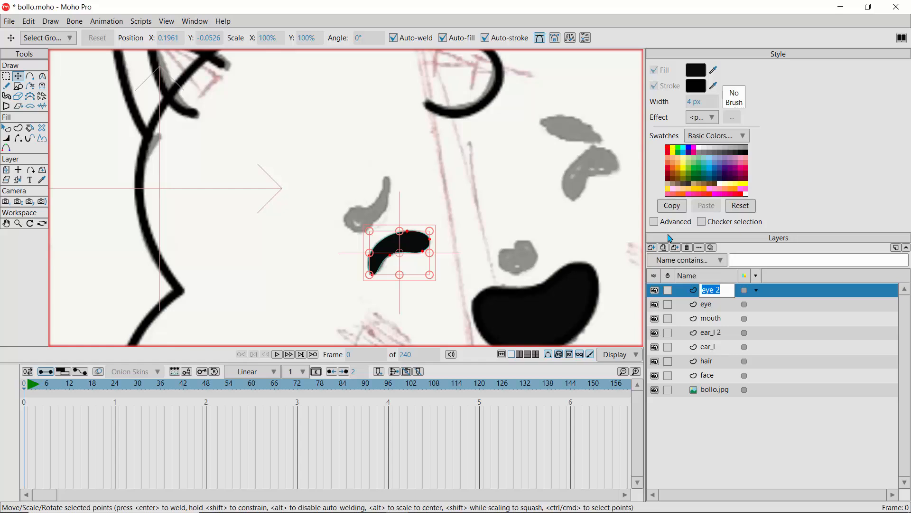
{"action": "left_click", "coordinate": [571, 39]}
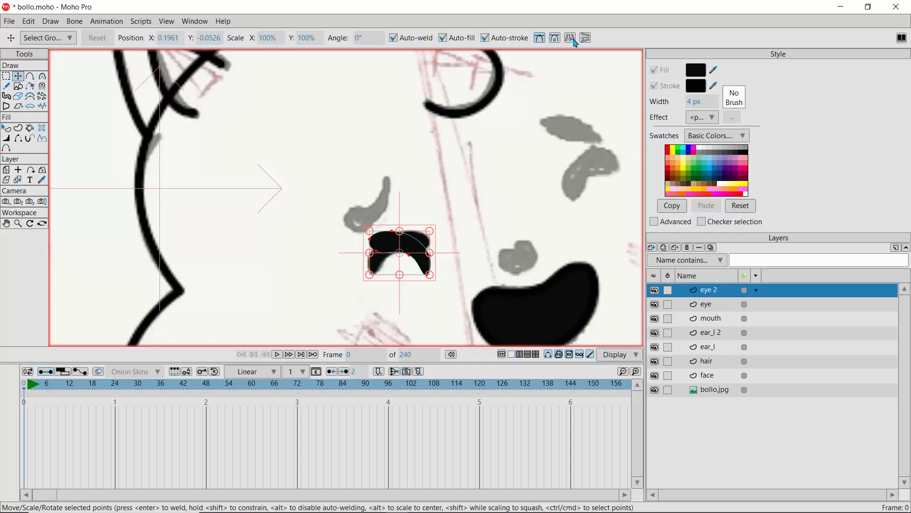
{"action": "left_click_drag", "start_coordinate": [414, 249], "coordinate": [600, 172]}
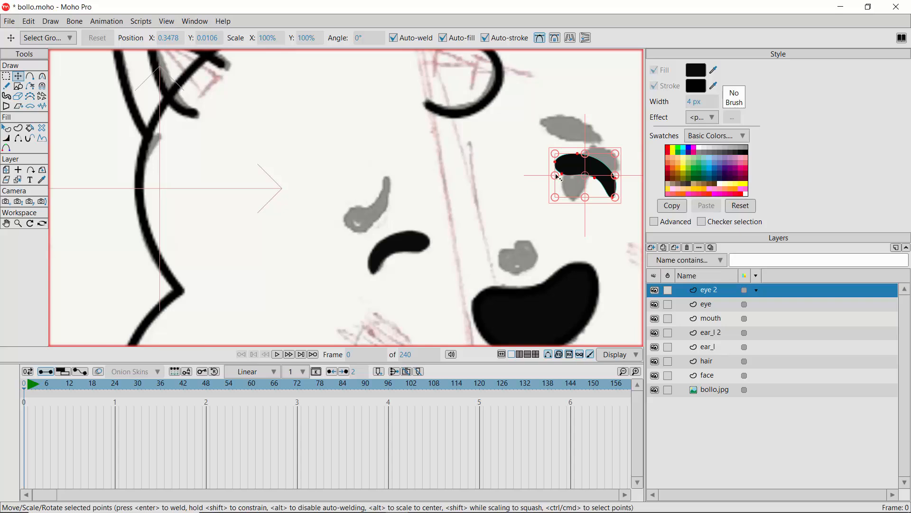
Rotate the whole duplicated eye shape and fit it to the slant of the right eye sketch
{"action": "left_click", "coordinate": [562, 199], "text": "ctrl"}
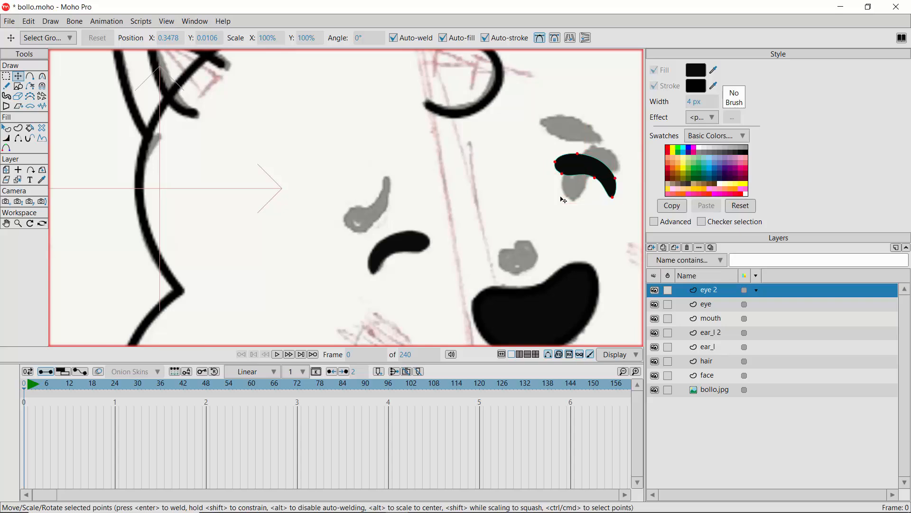
{"action": "left_click", "coordinate": [572, 169]}
{"action": "key", "text": "ctrl+a"}
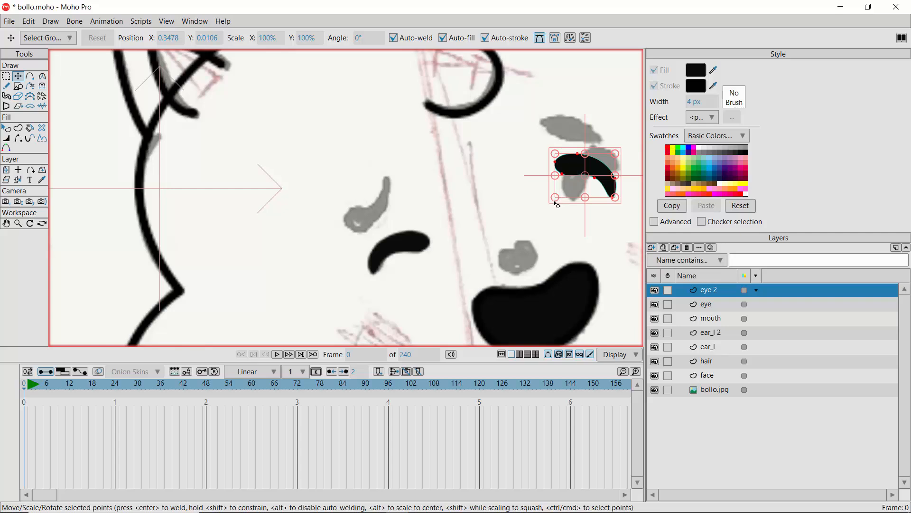
{"action": "left_click_drag", "start_coordinate": [554, 201], "coordinate": [608, 236]}
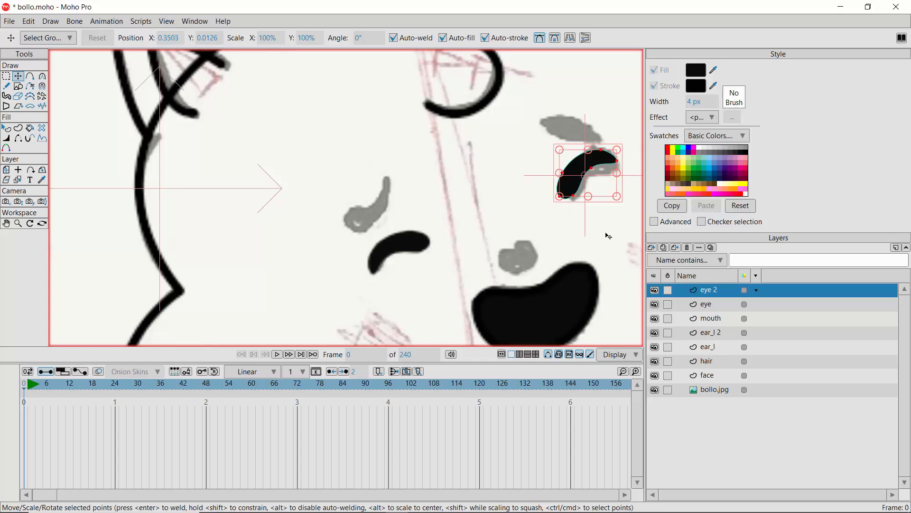
{"action": "left_click", "coordinate": [404, 294]}
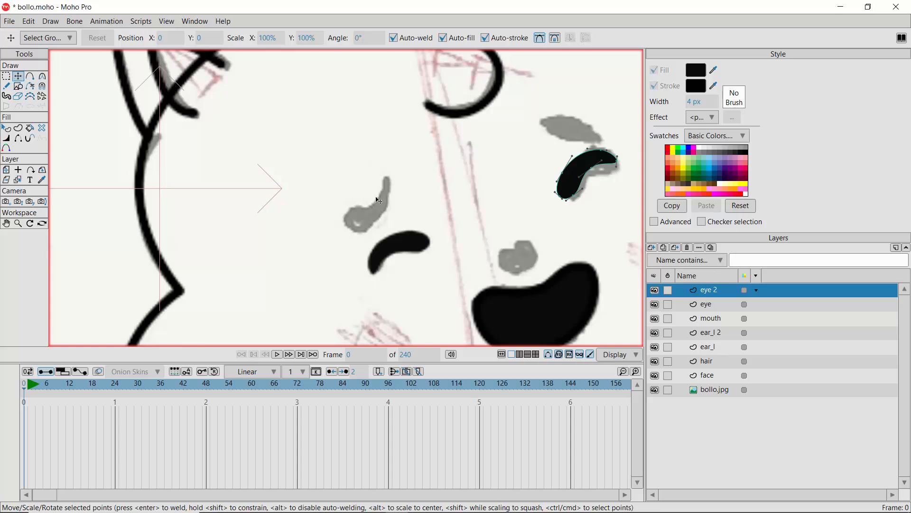
Try to trace the left eyebrow sketch with a single freehand stroke in the eye 2 layer
{"action": "left_click", "coordinate": [29, 77]}
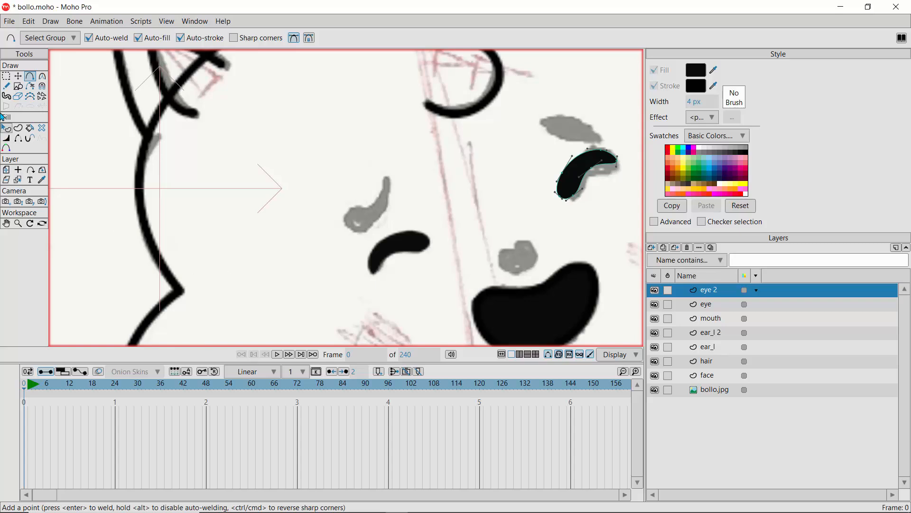
{"action": "left_click", "coordinate": [6, 85]}
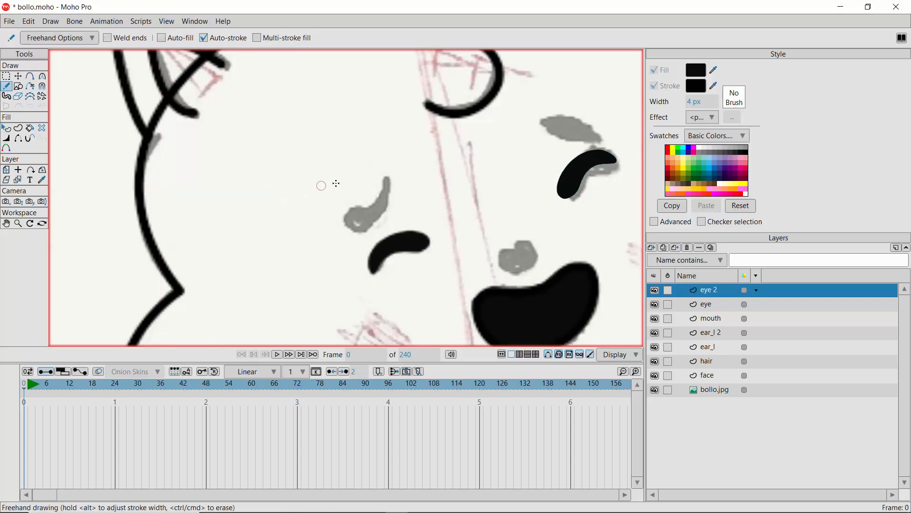
{"action": "mouse_move", "coordinate": [383, 174]}
{"action": "left_mouse_down"}
{"action": "mouse_move", "coordinate": [384, 197]}
{"action": "mouse_move", "coordinate": [357, 209]}
{"action": "mouse_move", "coordinate": [352, 230]}
{"action": "mouse_move", "coordinate": [382, 203]}
{"action": "mouse_move", "coordinate": [351, 228]}
{"action": "left_mouse_up"}
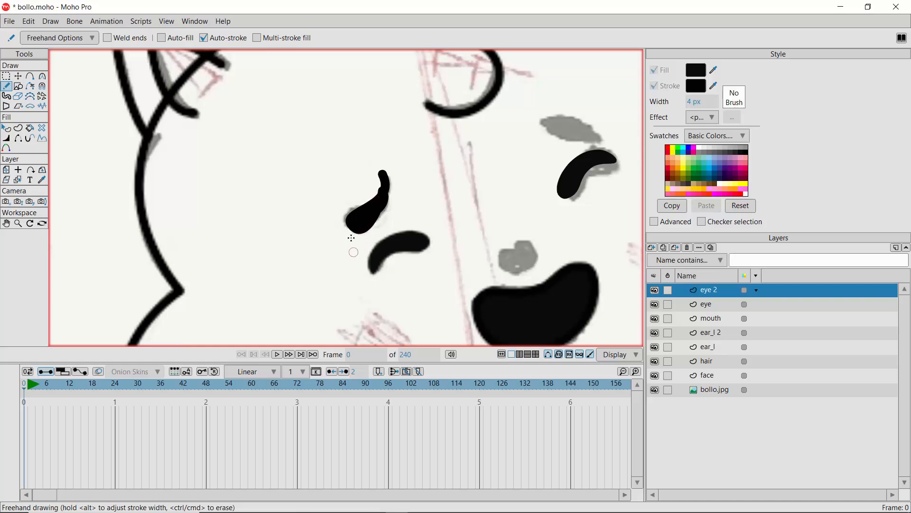
Try to reshape the freehand eyebrow by moving its middle and inner points
{"action": "left_click", "coordinate": [18, 76]}
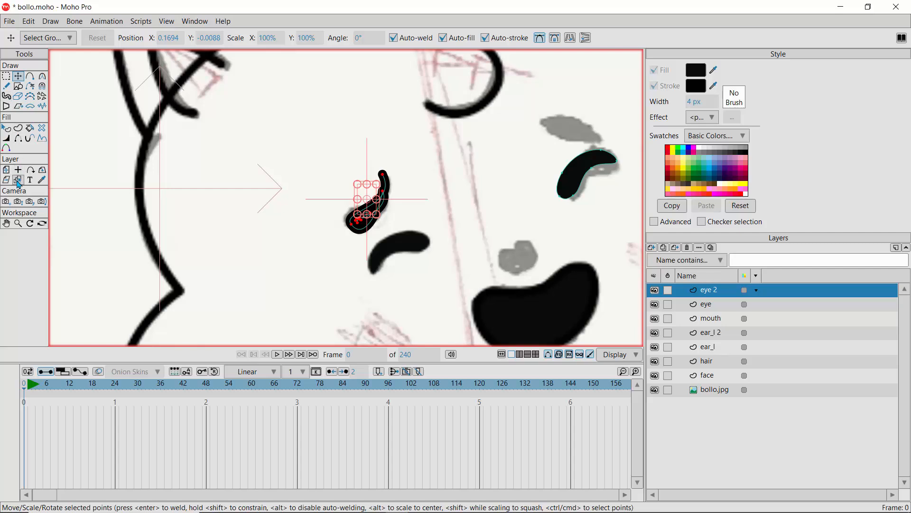
{"action": "left_click", "coordinate": [18, 223]}
{"action": "left_click_drag", "start_coordinate": [364, 205], "coordinate": [459, 276]}
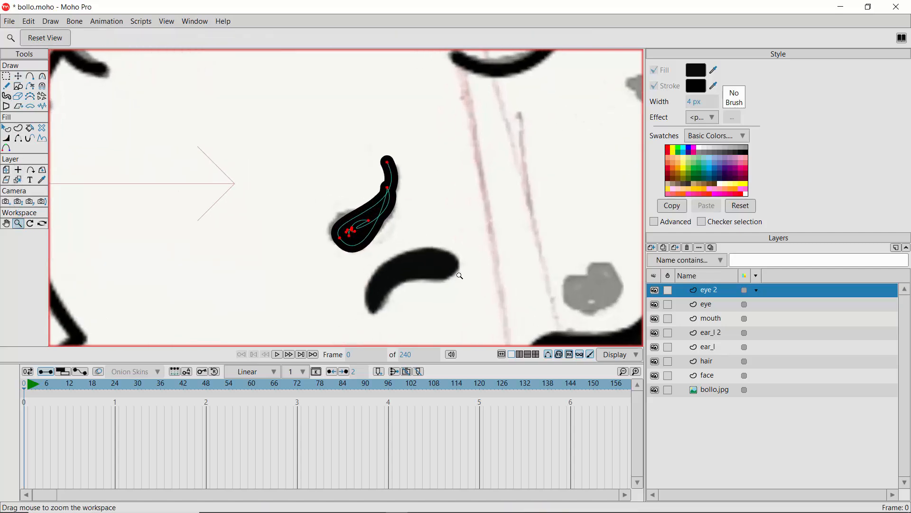
{"action": "scroll", "coordinate": [363, 216], "scroll_direction": "up", "scroll_amount": 7}
{"action": "scroll", "coordinate": [397, 239], "scroll_direction": "down", "scroll_amount": 1}
{"action": "scroll", "coordinate": [397, 239], "scroll_direction": "up", "scroll_amount": 1}
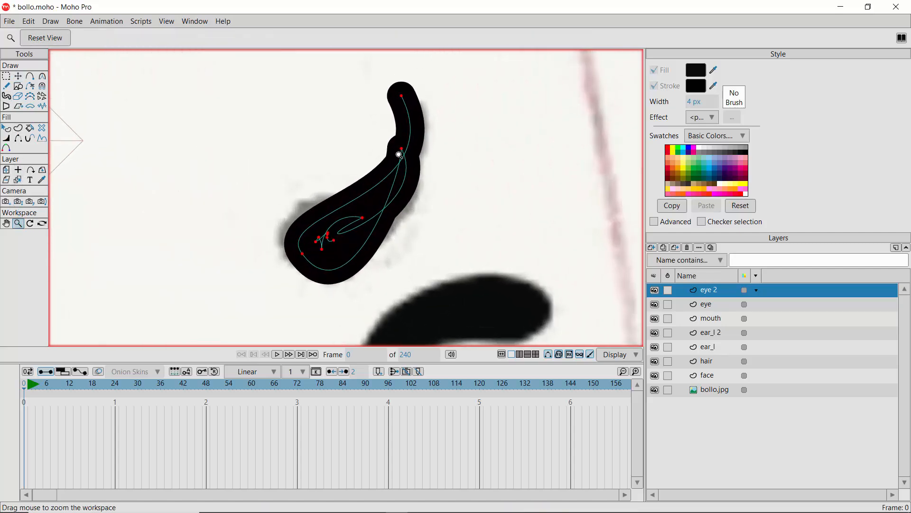
{"action": "left_click", "coordinate": [18, 76]}
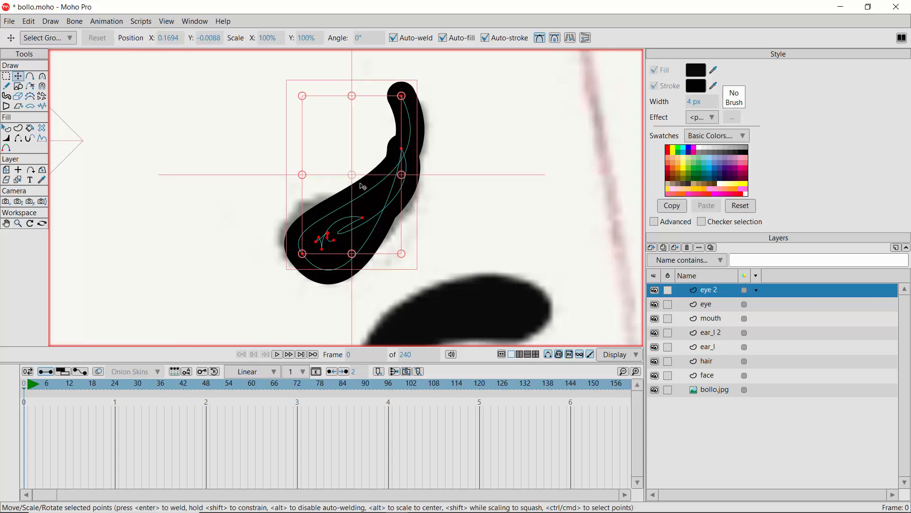
{"action": "left_click_drag", "start_coordinate": [401, 151], "coordinate": [417, 220]}
{"action": "left_click", "coordinate": [402, 150], "text": "ctrl"}
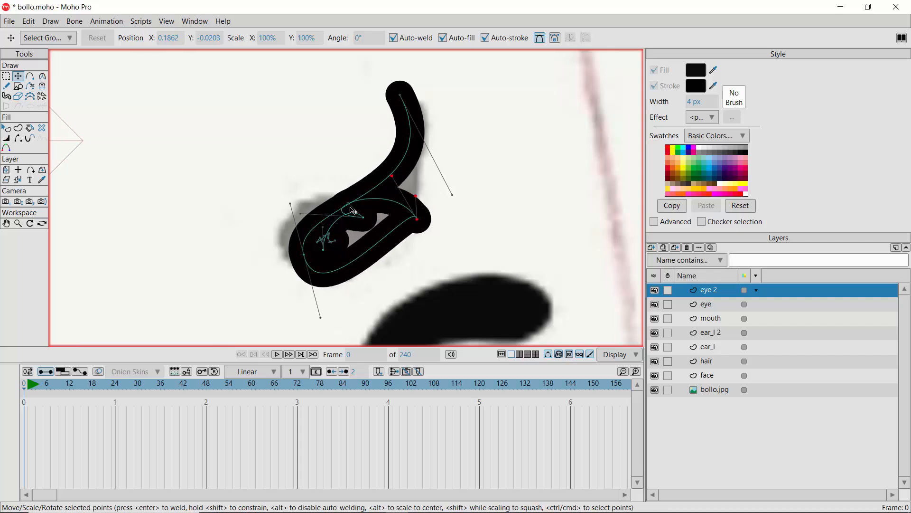
{"action": "left_click_drag", "start_coordinate": [351, 205], "coordinate": [349, 225]}
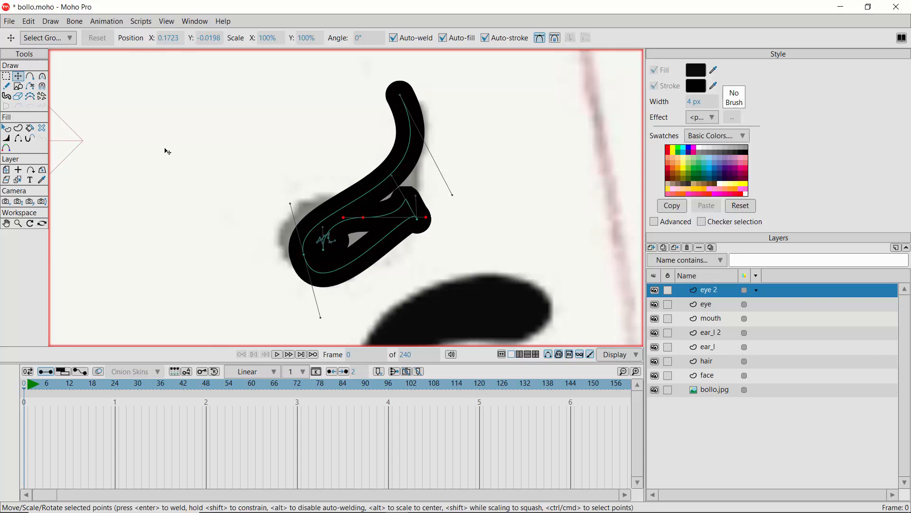
Select all points of the freehand left eyebrow and delete them
{"action": "left_click", "coordinate": [7, 76]}
{"action": "mouse_move", "coordinate": [220, 211]}
{"action": "left_mouse_down"}
{"action": "mouse_move", "coordinate": [254, 153]}
{"action": "mouse_move", "coordinate": [486, 164]}
{"action": "mouse_move", "coordinate": [209, 299]}
{"action": "mouse_move", "coordinate": [220, 209]}
{"action": "left_mouse_up"}
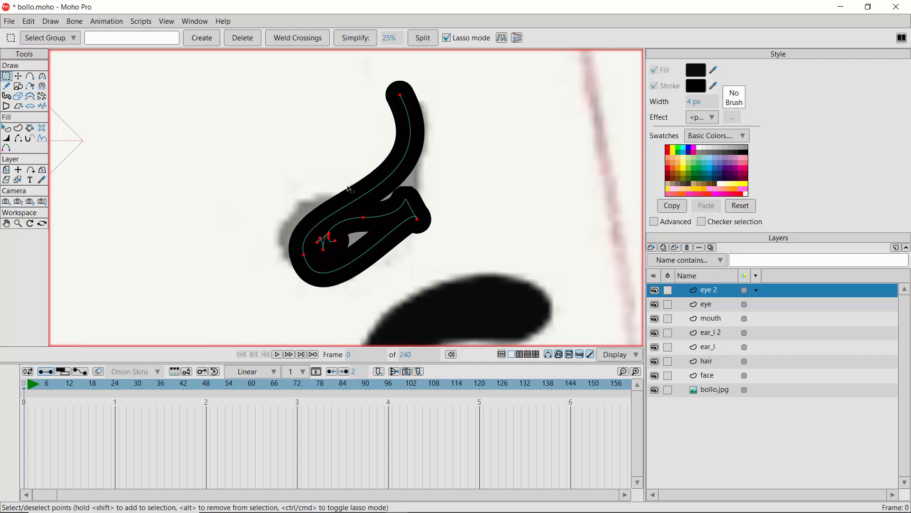
{"action": "key", "text": "Delete"}
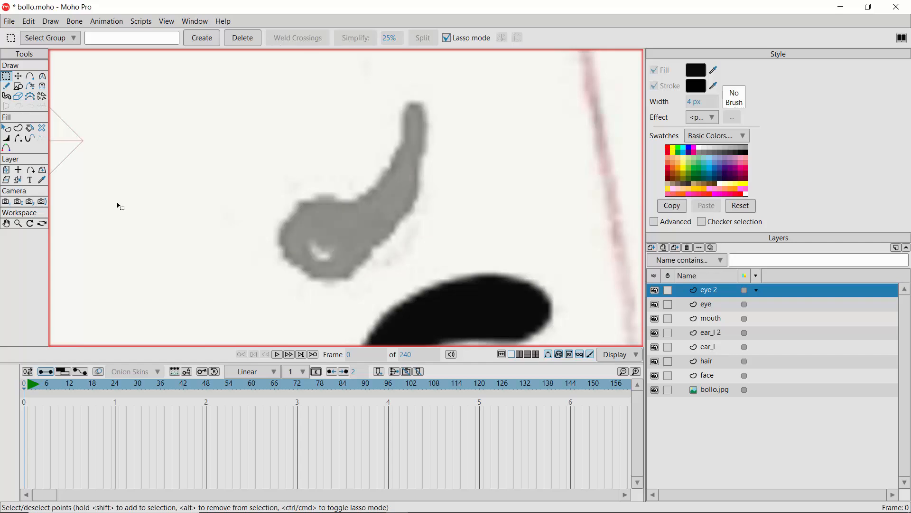
Trace the left eyebrow sketch point by point as a closed, filled shape with the Add Point tool
{"action": "left_click", "coordinate": [30, 76]}
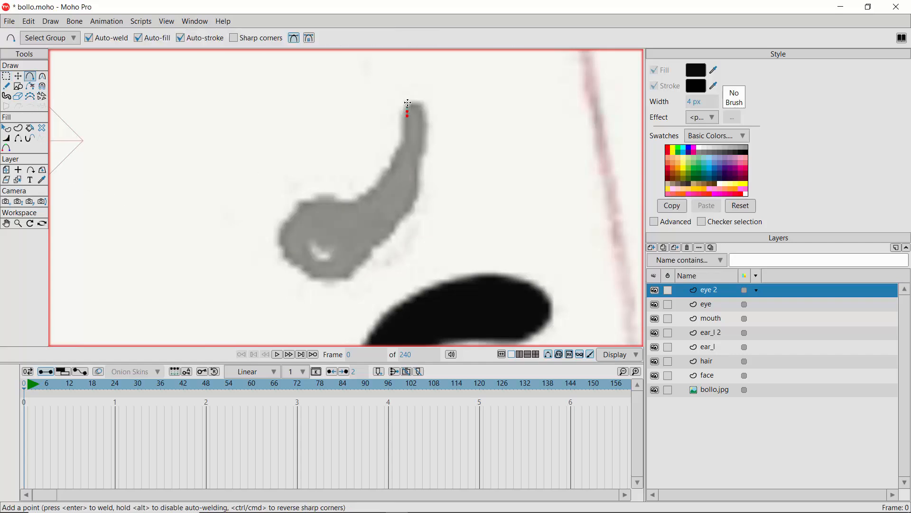
{"action": "left_click_drag", "start_coordinate": [407, 102], "coordinate": [279, 254]}
{"action": "left_click", "coordinate": [281, 255]}
{"action": "left_click_drag", "start_coordinate": [349, 278], "coordinate": [420, 125]}
{"action": "key", "text": "Return"}
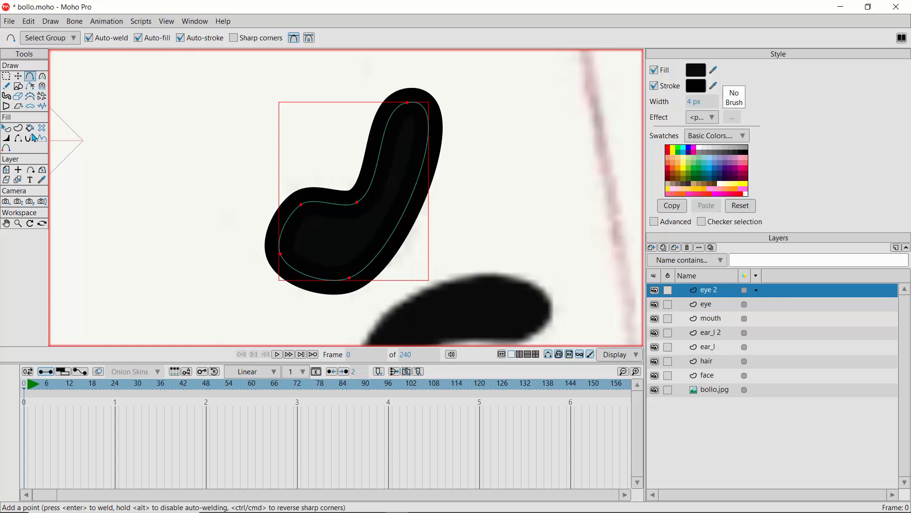
Turn off the stroke of the left eyebrow shape and keep its black fill
{"action": "left_click", "coordinate": [7, 129]}
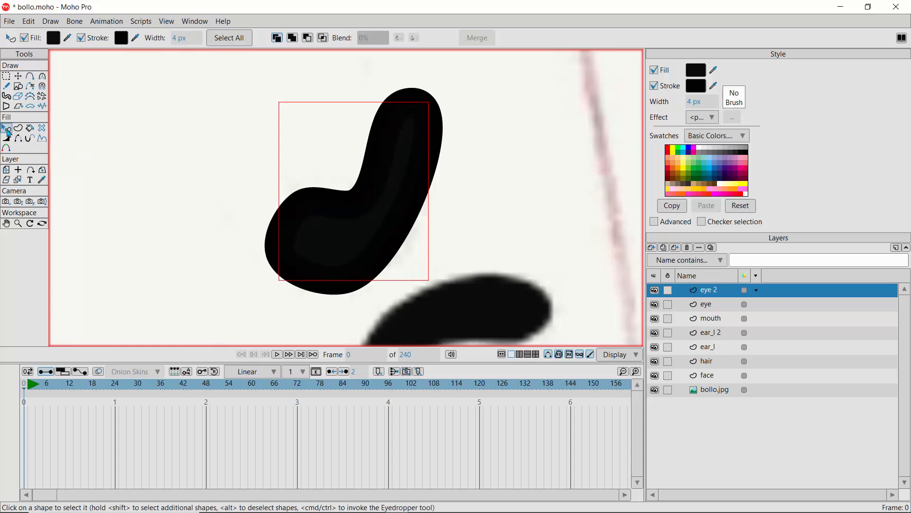
{"action": "left_click", "coordinate": [654, 71]}
{"action": "left_click", "coordinate": [654, 71]}
{"action": "left_click", "coordinate": [655, 86]}
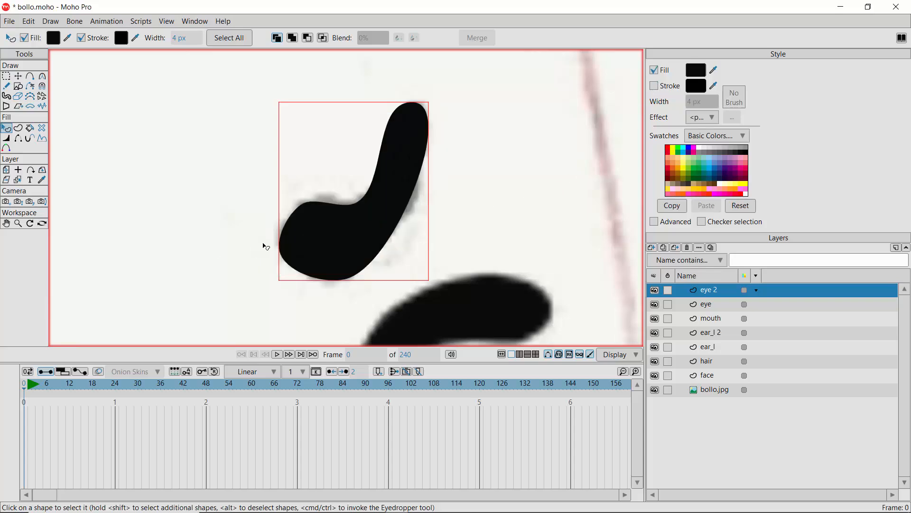
Adjust the curvature at the points of the left eyebrow shape to follow the sketch
{"action": "left_click", "coordinate": [42, 76]}
{"action": "left_click_drag", "start_coordinate": [360, 205], "coordinate": [359, 201]}
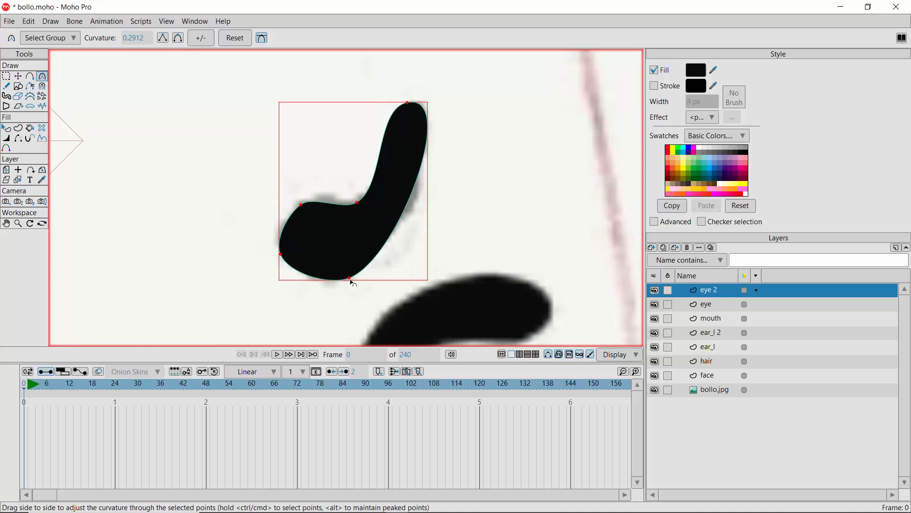
{"action": "left_click_drag", "start_coordinate": [350, 279], "coordinate": [350, 272]}
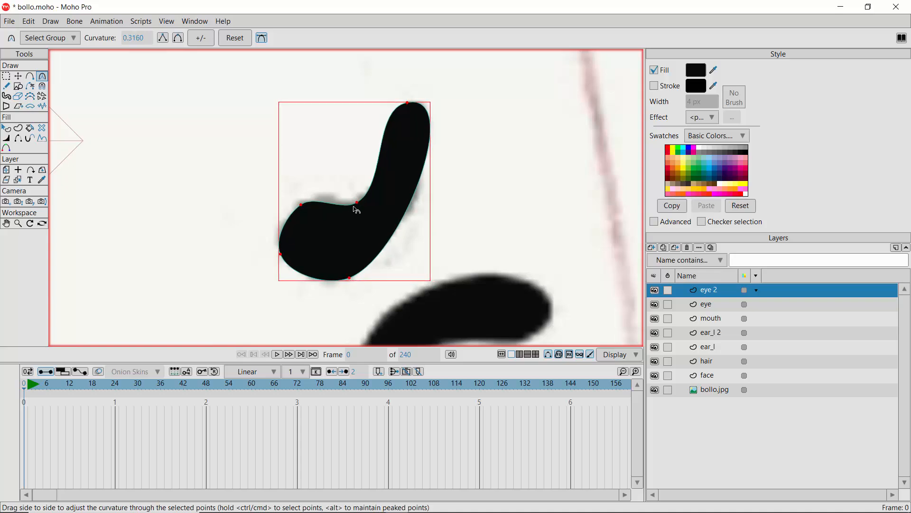
{"action": "left_click_drag", "start_coordinate": [358, 204], "coordinate": [359, 205]}
Raise the left eyebrow's inner bend point, then move its upper tip and angle the tip's handles to taper it
{"action": "key", "text": "t"}
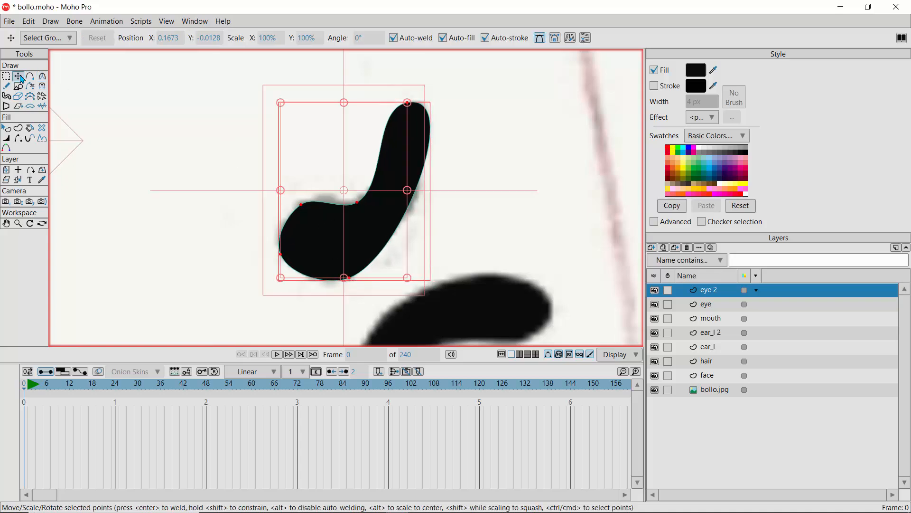
{"action": "left_click", "coordinate": [360, 204]}
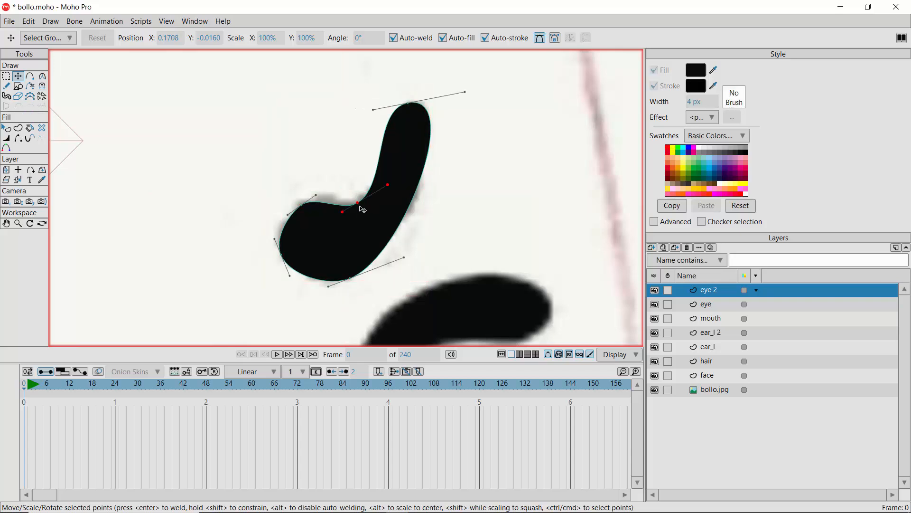
{"action": "left_click_drag", "start_coordinate": [359, 206], "coordinate": [359, 194]}
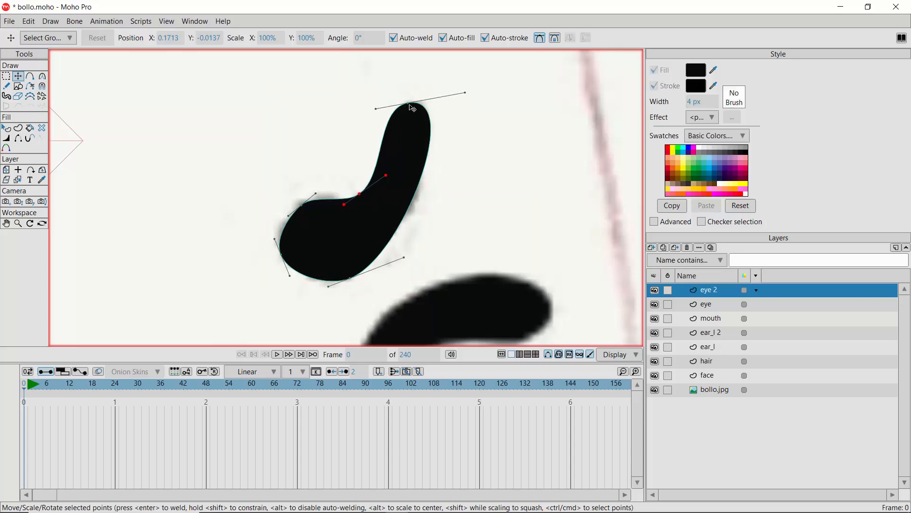
{"action": "mouse_move", "coordinate": [408, 104]}
{"action": "left_mouse_down"}
{"action": "mouse_move", "coordinate": [437, 140]}
{"action": "mouse_move", "coordinate": [385, 112]}
{"action": "mouse_move", "coordinate": [384, 103]}
{"action": "mouse_move", "coordinate": [406, 103]}
{"action": "left_mouse_up"}
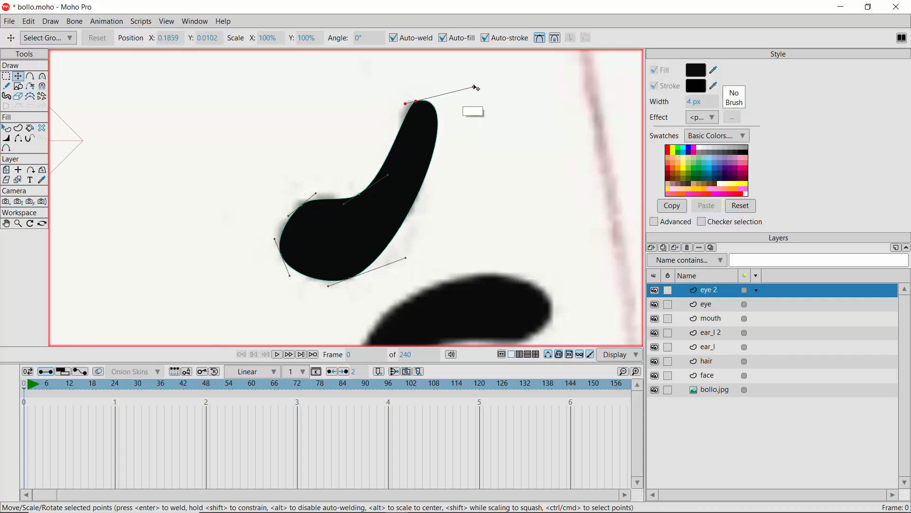
{"action": "left_click_drag", "start_coordinate": [474, 87], "coordinate": [456, 146]}
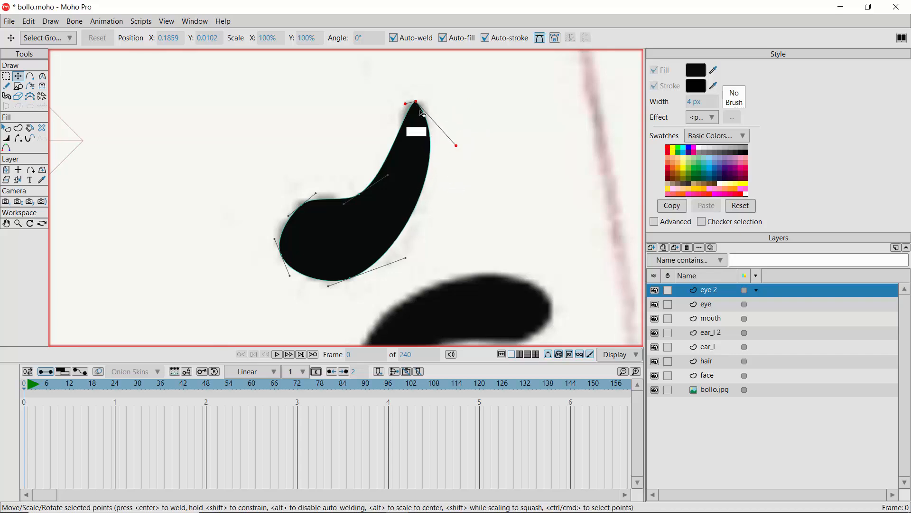
{"action": "left_click_drag", "start_coordinate": [406, 103], "coordinate": [394, 97]}
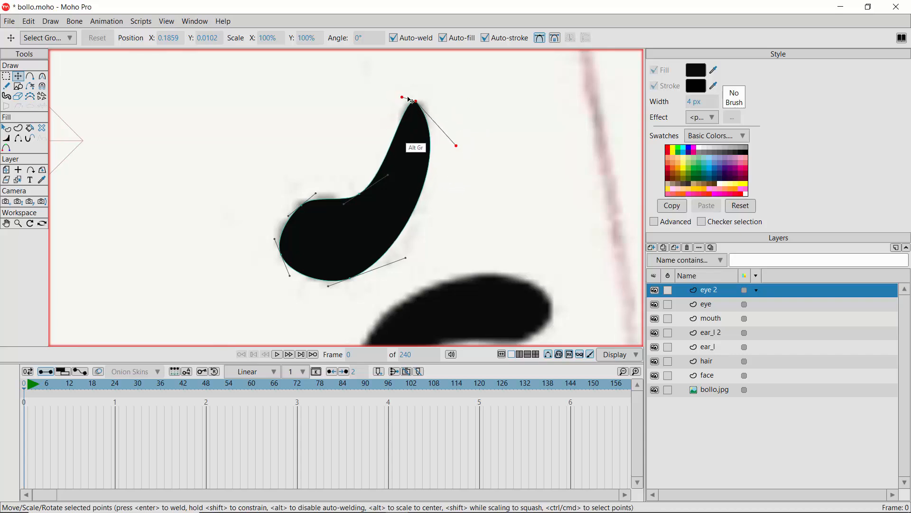
Fine-tune the left eyebrow's bend, tip handle and rounded lower end so the outline matches the sketch
{"action": "mouse_move", "coordinate": [359, 193]}
{"action": "left_mouse_down"}
{"action": "mouse_move", "coordinate": [363, 201]}
{"action": "mouse_move", "coordinate": [361, 189]}
{"action": "left_mouse_up"}
{"action": "left_click_drag", "start_coordinate": [402, 99], "coordinate": [395, 101]}
{"action": "left_click_drag", "start_coordinate": [304, 207], "coordinate": [303, 202]}
{"action": "left_click_drag", "start_coordinate": [286, 260], "coordinate": [285, 258]}
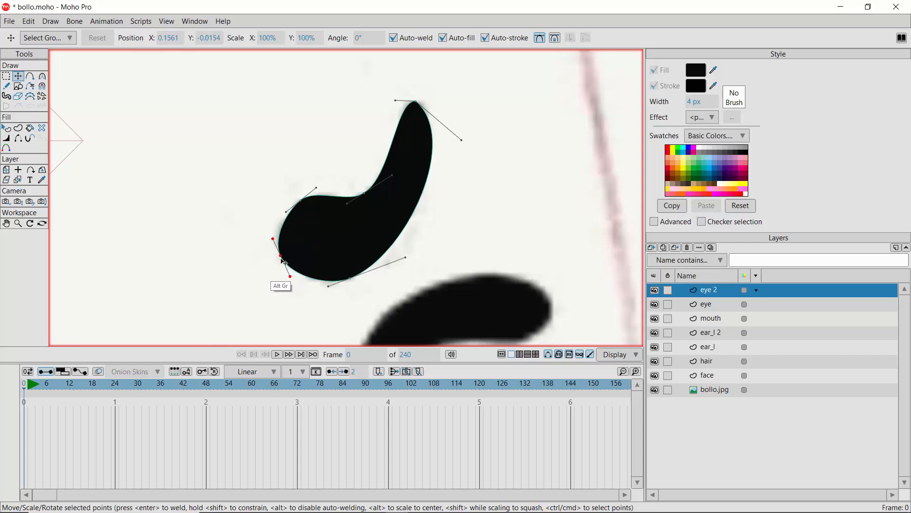
{"action": "left_click_drag", "start_coordinate": [368, 197], "coordinate": [400, 174]}
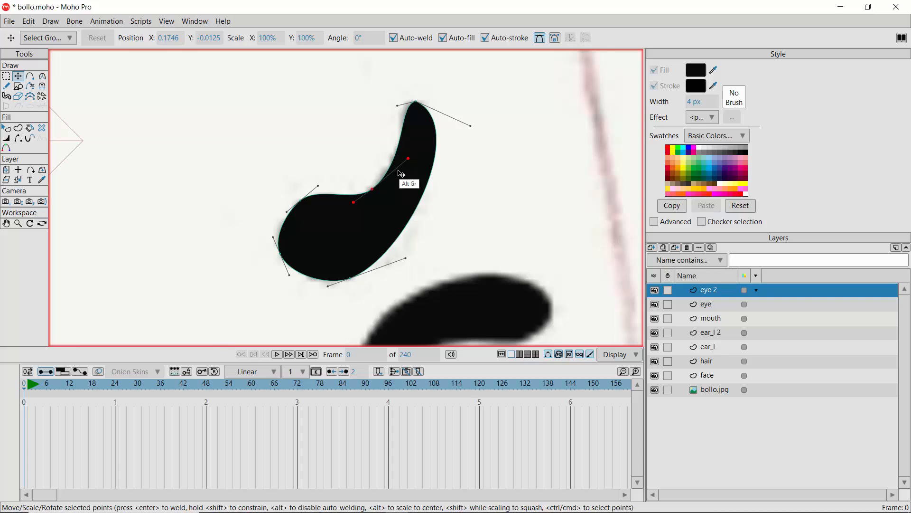
{"action": "left_click_drag", "start_coordinate": [351, 279], "coordinate": [358, 282]}
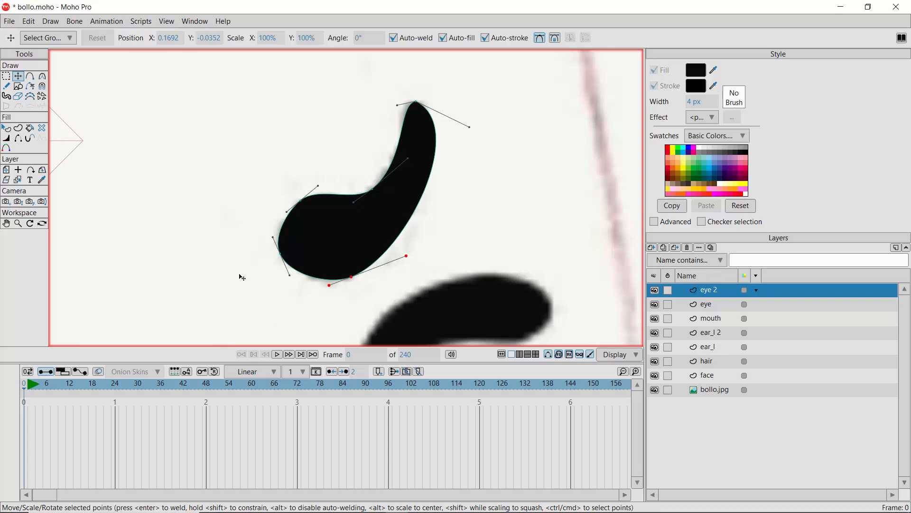
Start the right eyebrow's outline along its sketched upper edge and undo the point that joins it to the right eye
{"action": "left_click", "coordinate": [18, 223]}
{"action": "right_click", "coordinate": [440, 246]}
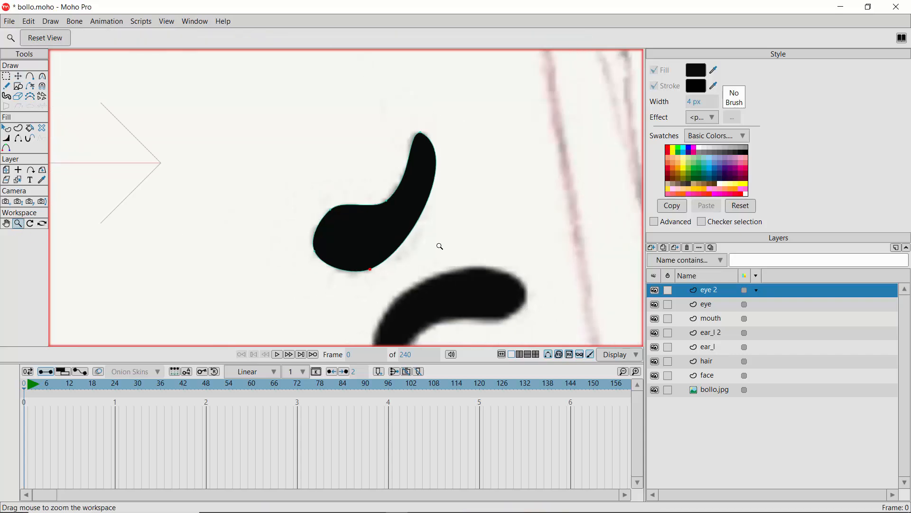
{"action": "right_click", "coordinate": [440, 246]}
{"action": "left_click_drag", "start_coordinate": [451, 225], "coordinate": [498, 243]}
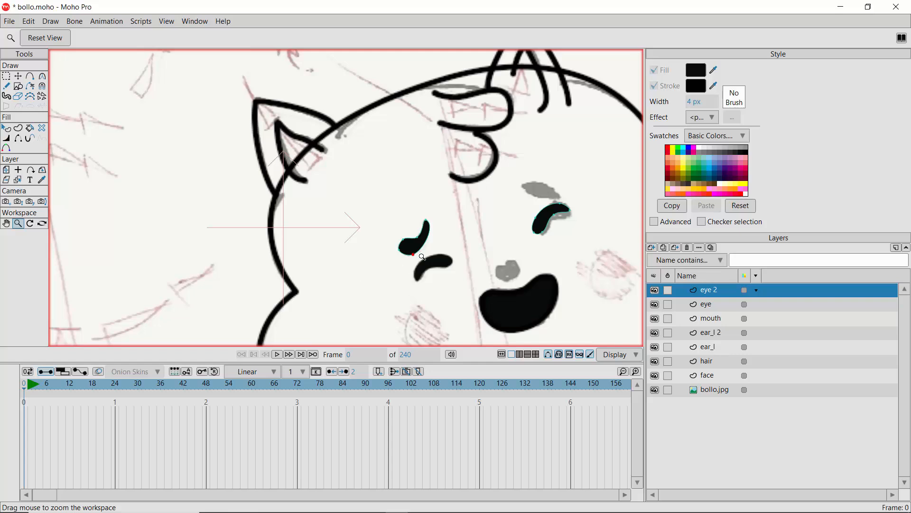
{"action": "left_click", "coordinate": [18, 76]}
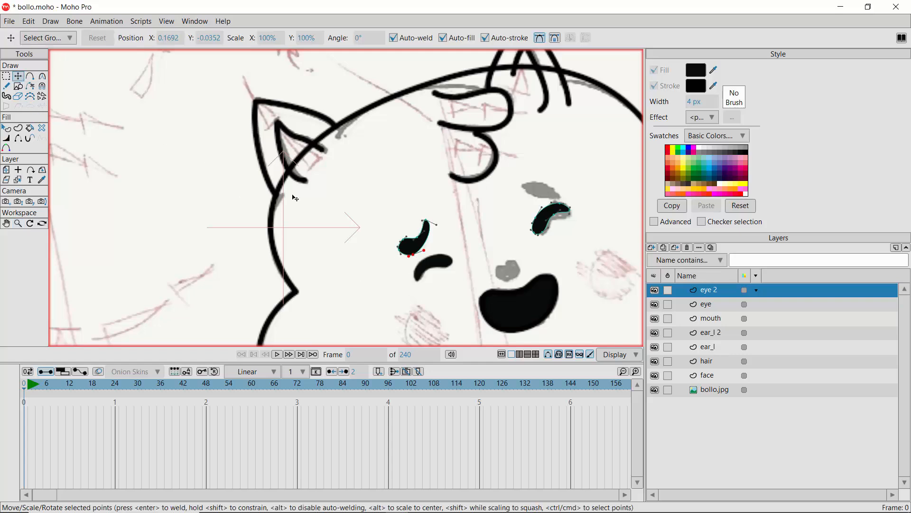
{"action": "left_click", "coordinate": [405, 228]}
{"action": "left_click", "coordinate": [30, 77]}
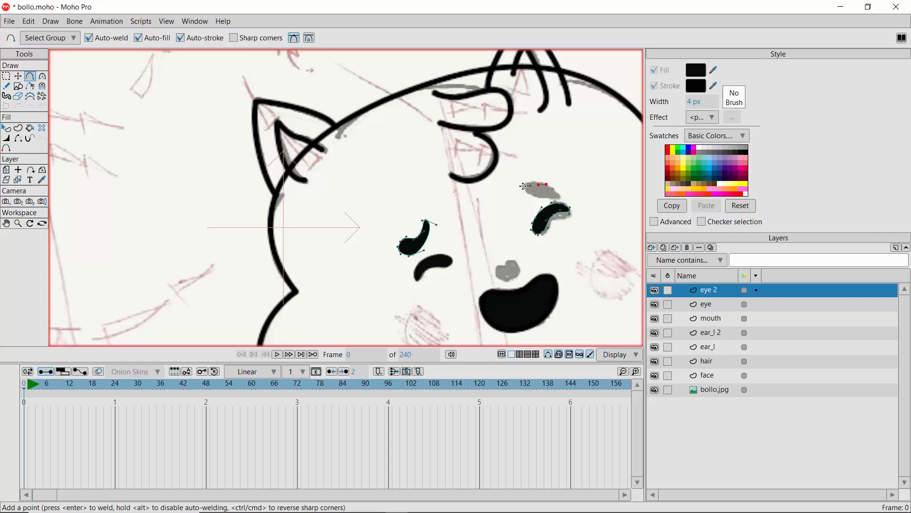
{"action": "left_click", "coordinate": [547, 185]}
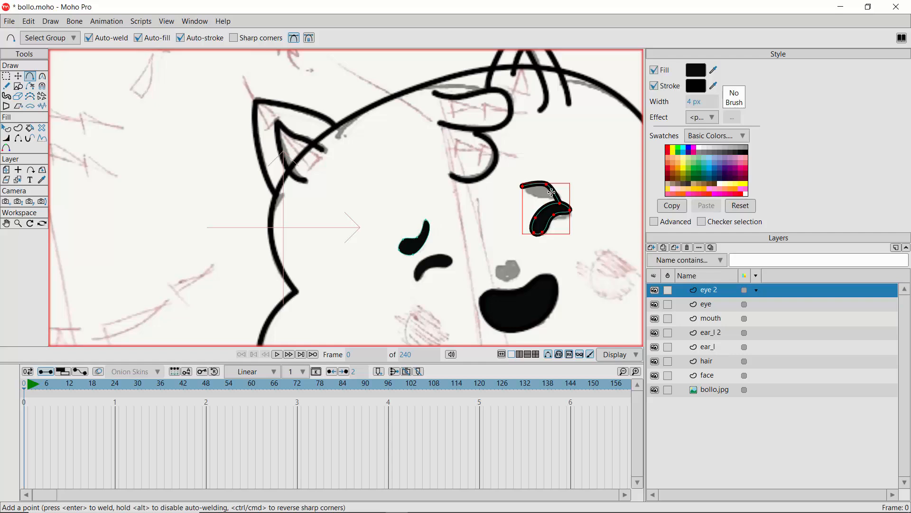
{"action": "key", "text": "ctrl+z"}
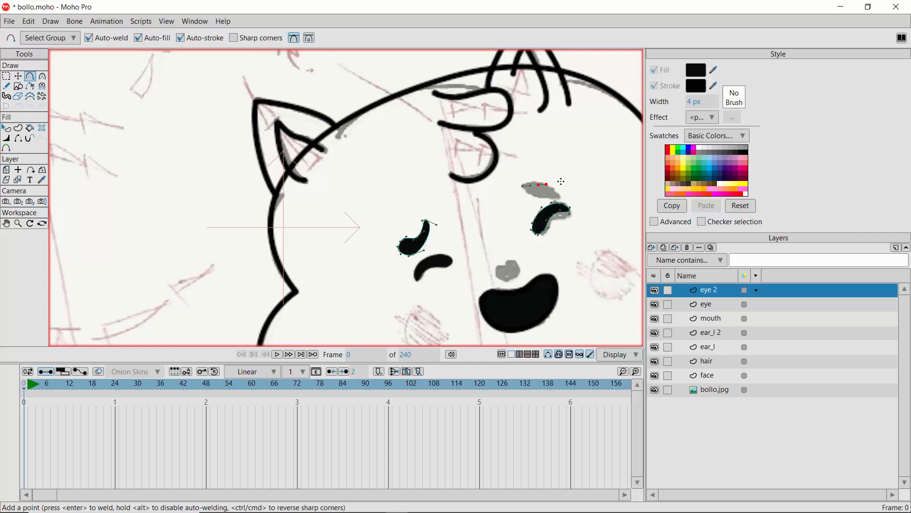
Continue the right eyebrow's outline around the outer end and lower edge of the sketch, closing it at the starting point
{"action": "left_click", "coordinate": [18, 223]}
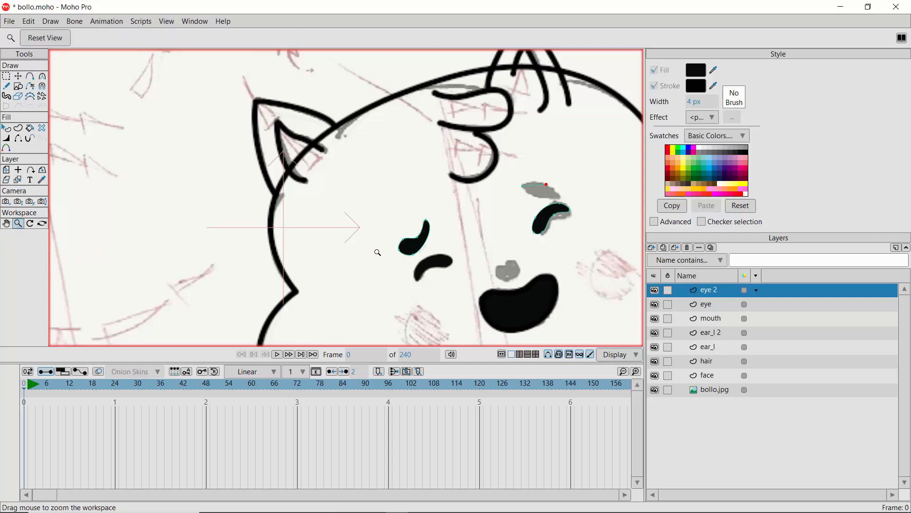
{"action": "left_click_drag", "start_coordinate": [540, 197], "coordinate": [563, 251]}
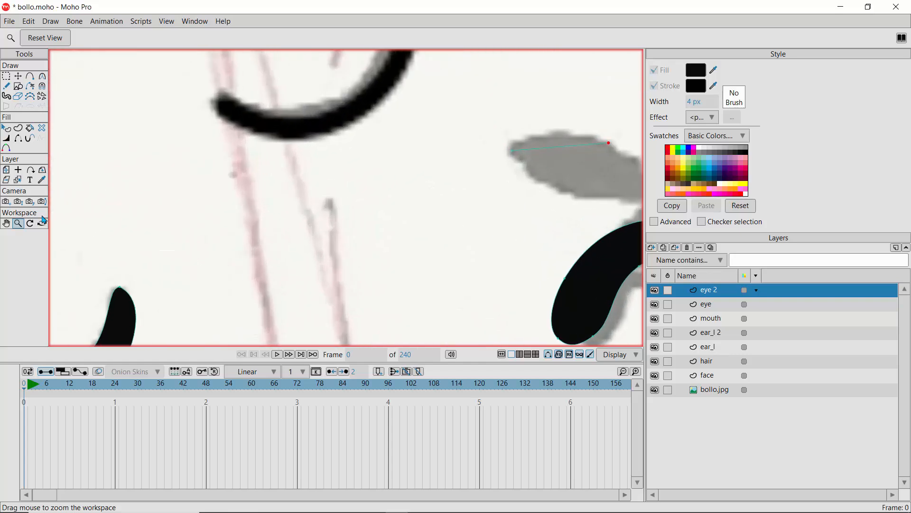
{"action": "left_click", "coordinate": [6, 223]}
{"action": "left_click_drag", "start_coordinate": [506, 228], "coordinate": [212, 212]}
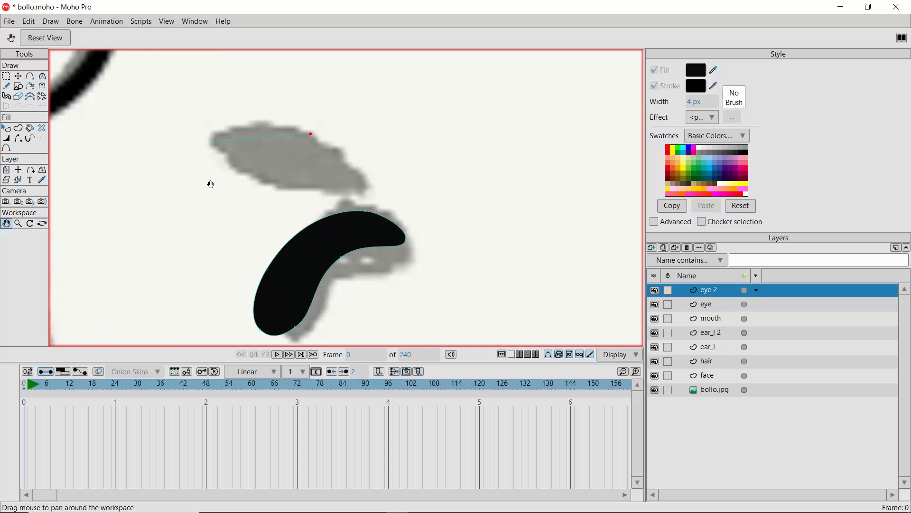
{"action": "left_click", "coordinate": [30, 76]}
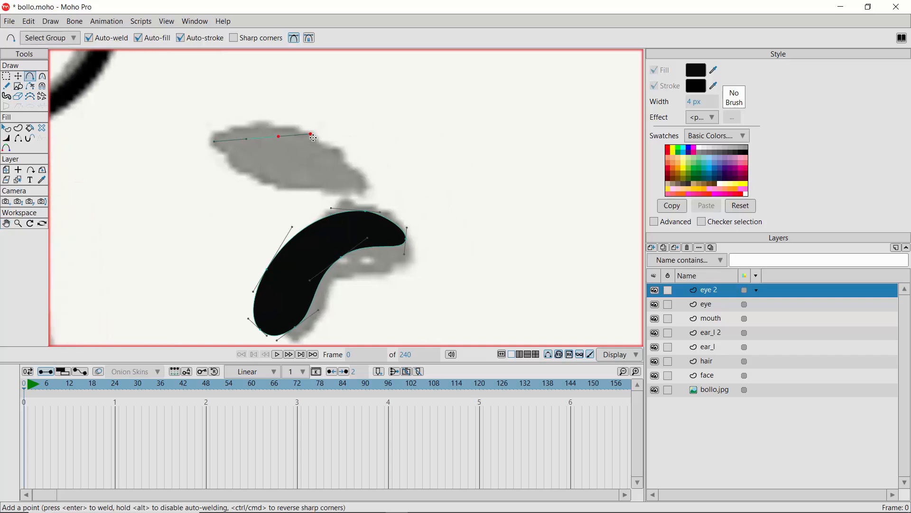
{"action": "left_click_drag", "start_coordinate": [311, 134], "coordinate": [245, 169]}
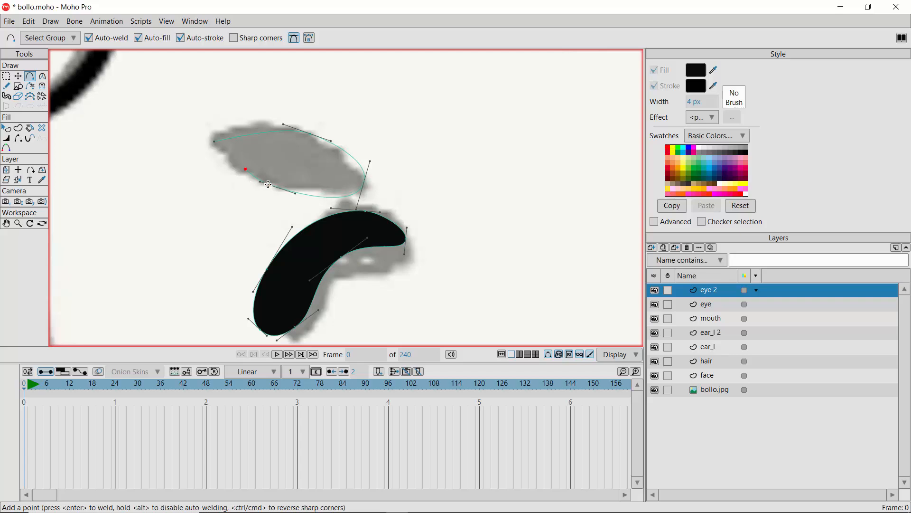
{"action": "left_click_drag", "start_coordinate": [213, 142], "coordinate": [214, 141]}
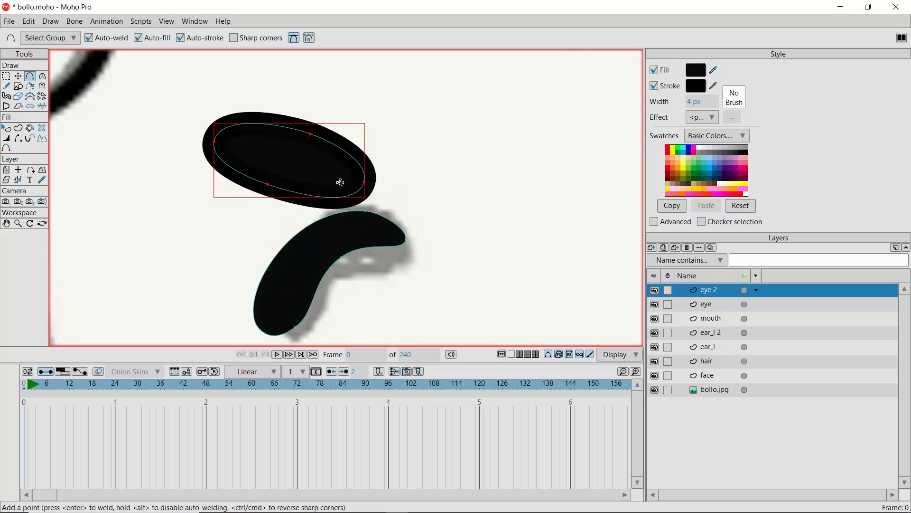
Turn off the right eyebrow's stroke, keep its black fill, and shift the whole shape slightly onto the sketch
{"action": "left_click", "coordinate": [6, 127]}
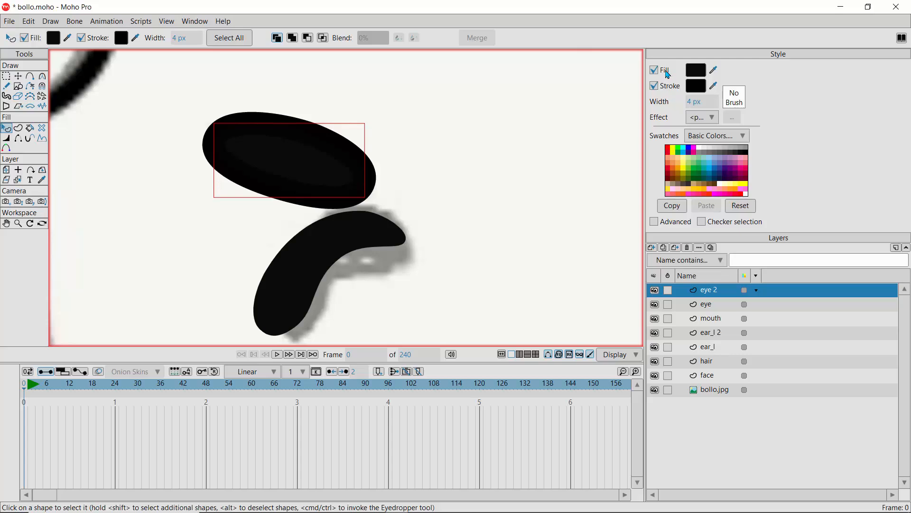
{"action": "left_click", "coordinate": [655, 86]}
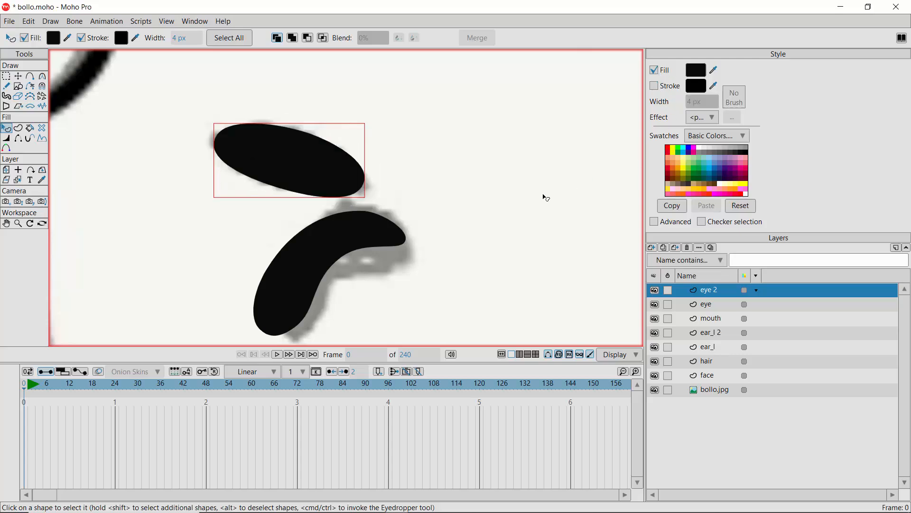
{"action": "left_click", "coordinate": [18, 76]}
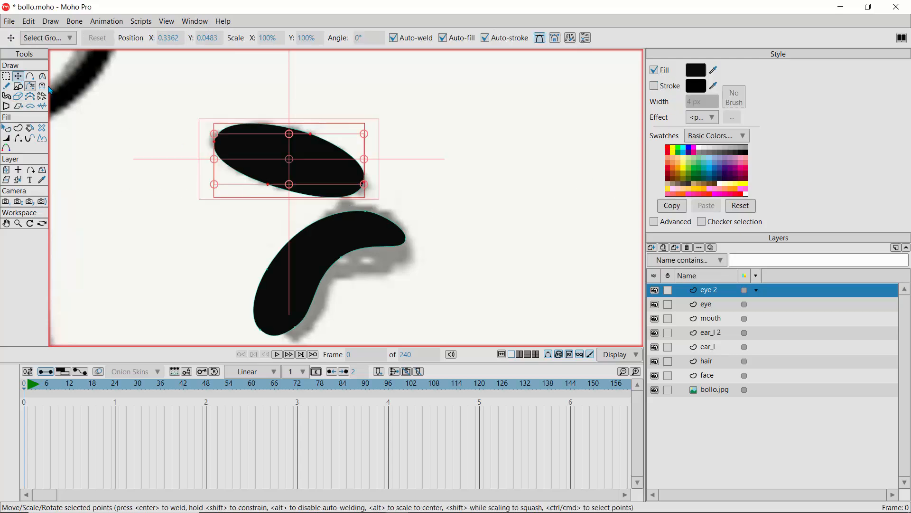
{"action": "mouse_move", "coordinate": [274, 172]}
{"action": "left_mouse_down"}
{"action": "mouse_move", "coordinate": [284, 153]}
{"action": "mouse_move", "coordinate": [487, 211]}
{"action": "mouse_move", "coordinate": [387, 173]}
{"action": "mouse_move", "coordinate": [270, 171]}
{"action": "mouse_move", "coordinate": [431, 172]}
{"action": "mouse_move", "coordinate": [360, 163]}
{"action": "mouse_move", "coordinate": [270, 170]}
{"action": "left_mouse_up"}
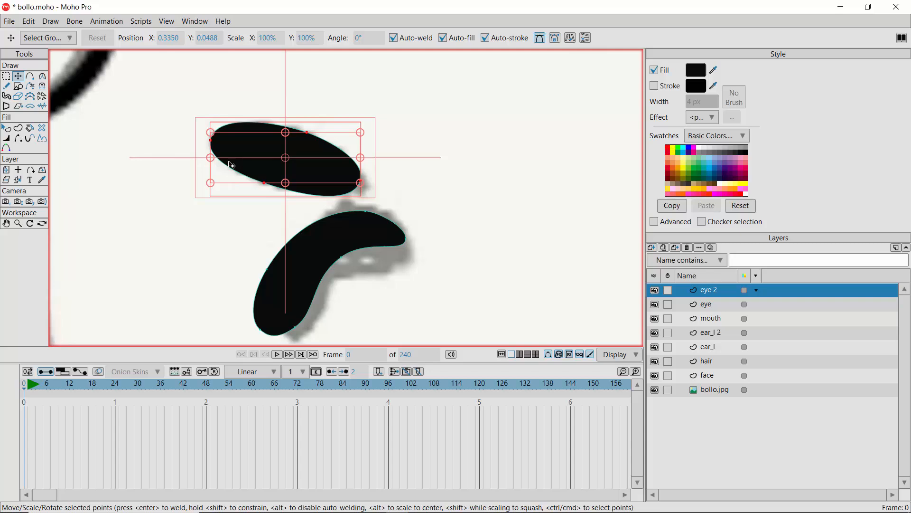
Add a point on the right eyebrow's lower edge near its inner end and move it to shape the curve
{"action": "left_click", "coordinate": [30, 76]}
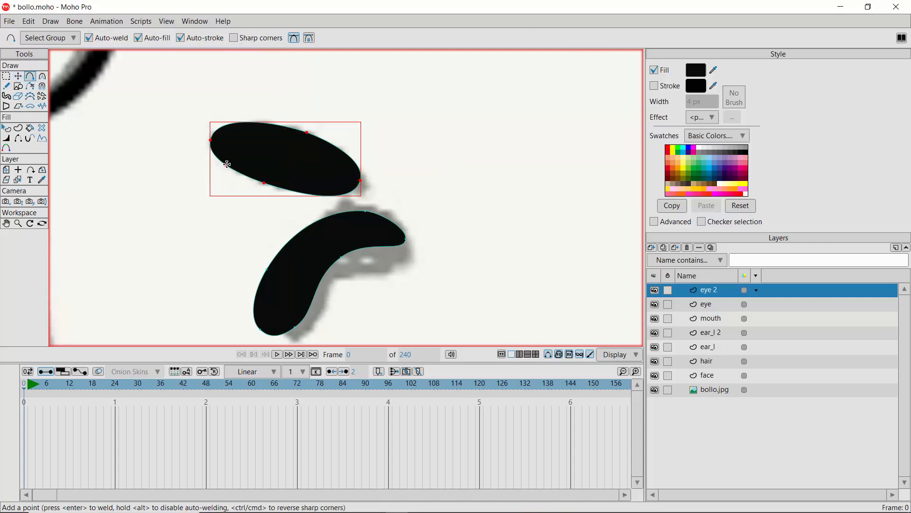
{"action": "left_click", "coordinate": [227, 164]}
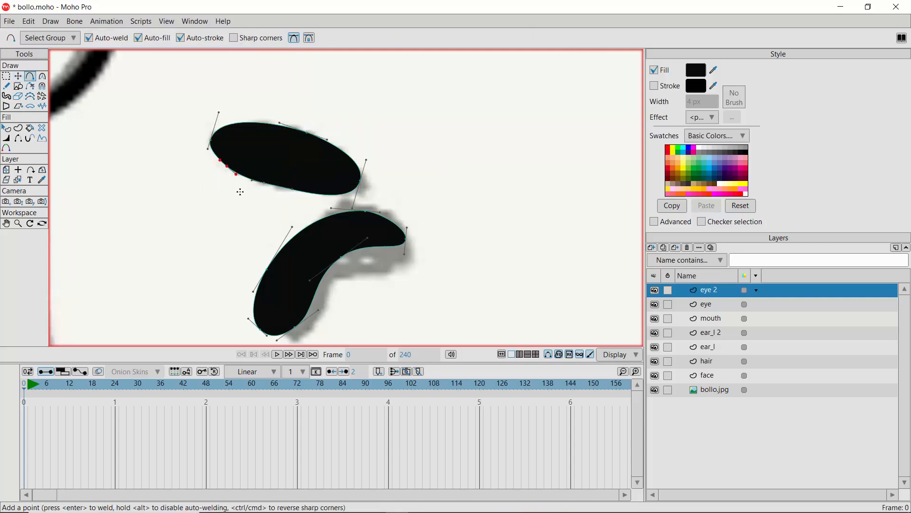
{"action": "left_click", "coordinate": [18, 76]}
{"action": "left_click_drag", "start_coordinate": [223, 178], "coordinate": [231, 173]}
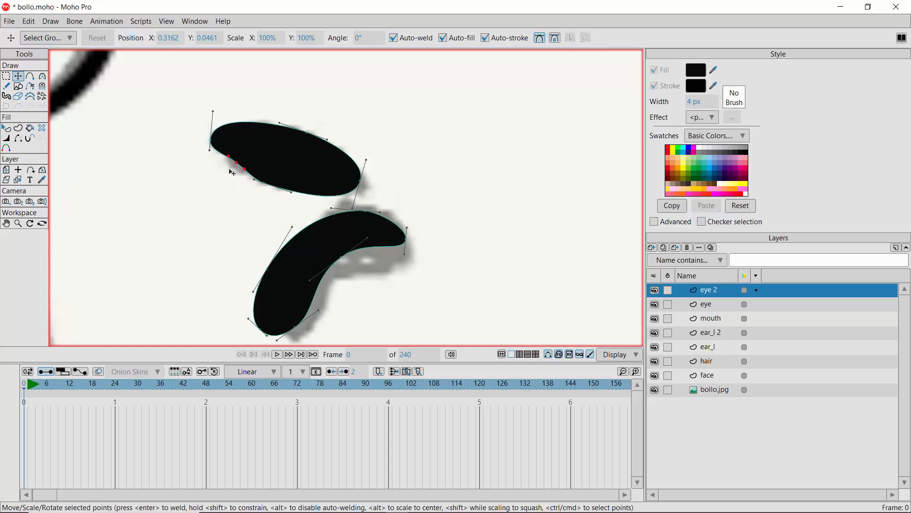
Taper the right eyebrow's outer tip with its handles and reposition the points on its upper edge to match the sketch
{"action": "left_click_drag", "start_coordinate": [363, 185], "coordinate": [380, 165]}
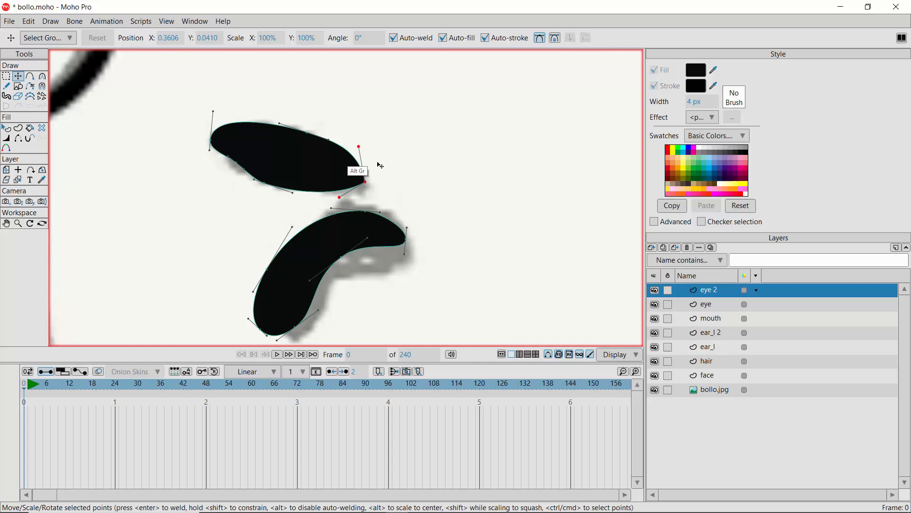
{"action": "left_click", "coordinate": [299, 134]}
{"action": "left_click_drag", "start_coordinate": [307, 135], "coordinate": [306, 131]}
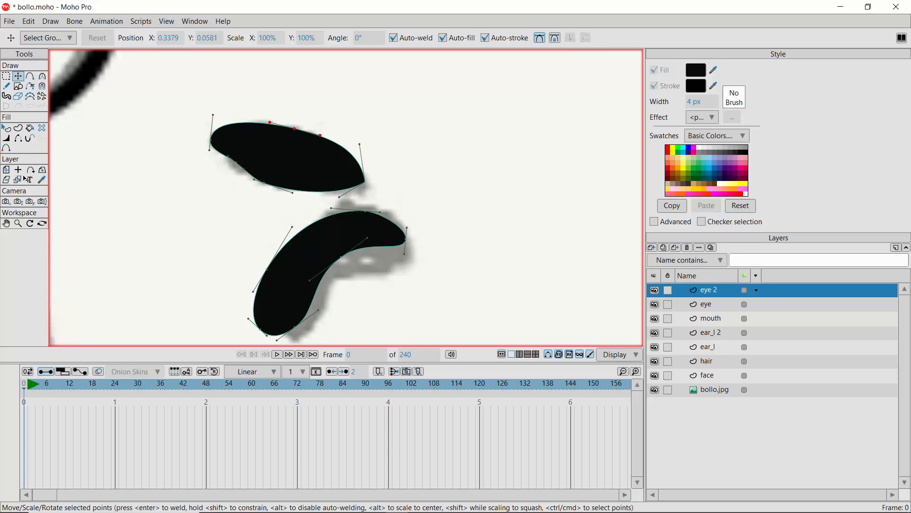
Toggle the visibility of the eye and eye 2 layers to check which facial shapes each layer contains
{"action": "left_click", "coordinate": [18, 223]}
{"action": "left_click_drag", "start_coordinate": [281, 258], "coordinate": [271, 257]}
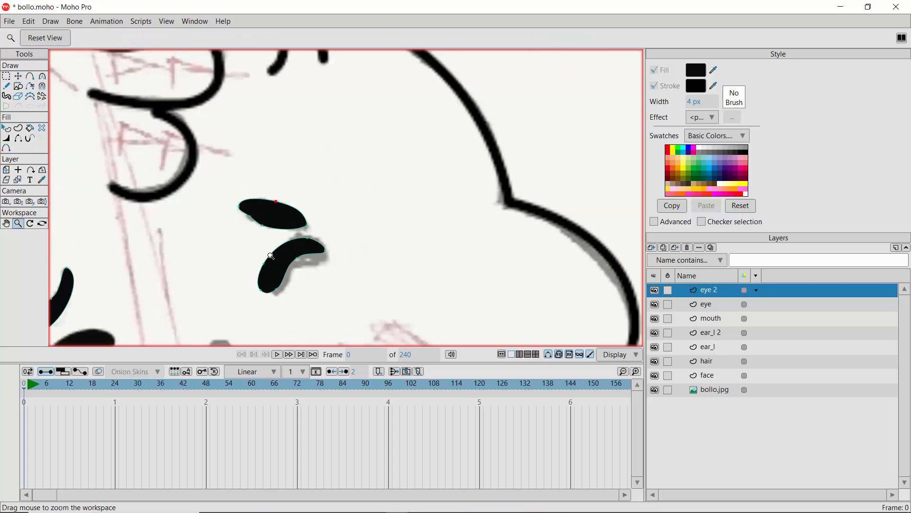
{"action": "scroll", "coordinate": [398, 276], "scroll_direction": "down", "scroll_amount": 6}
{"action": "scroll", "coordinate": [398, 275], "scroll_direction": "up", "scroll_amount": 2}
{"action": "scroll", "coordinate": [228, 271], "scroll_direction": "up", "scroll_amount": 1}
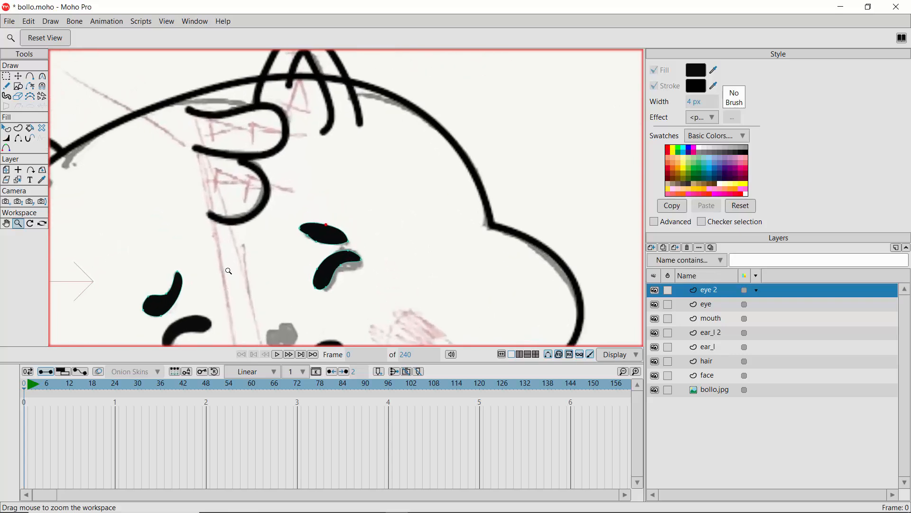
{"action": "left_click", "coordinate": [18, 76]}
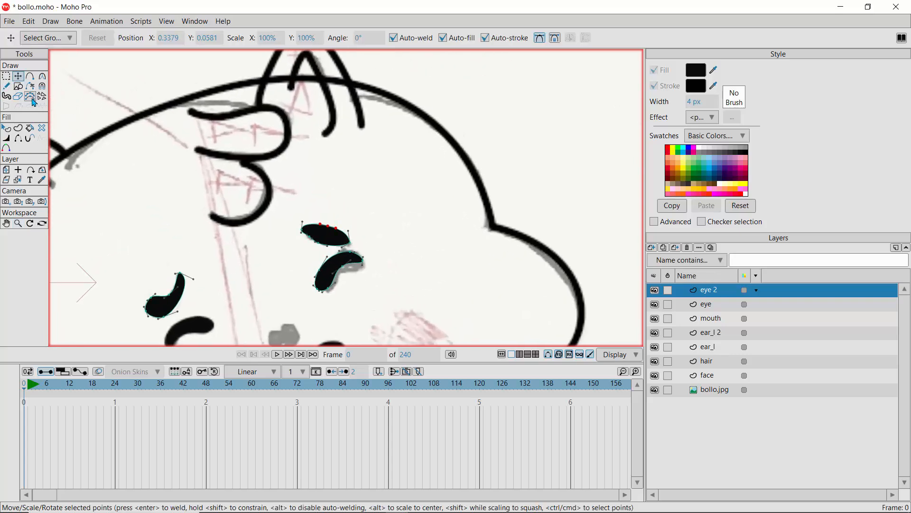
{"action": "left_click", "coordinate": [6, 223]}
{"action": "left_click_drag", "start_coordinate": [76, 242], "coordinate": [247, 292]}
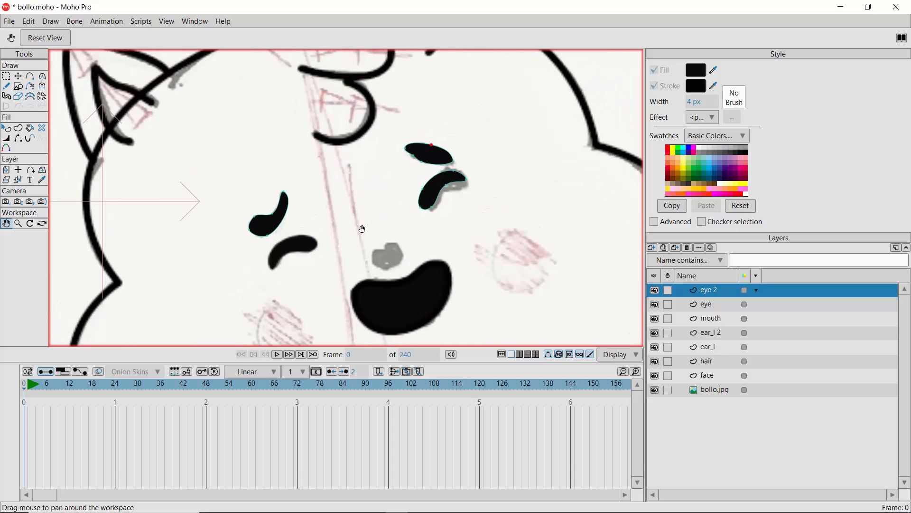
{"action": "left_click", "coordinate": [655, 304]}
{"action": "left_click", "coordinate": [654, 290]}
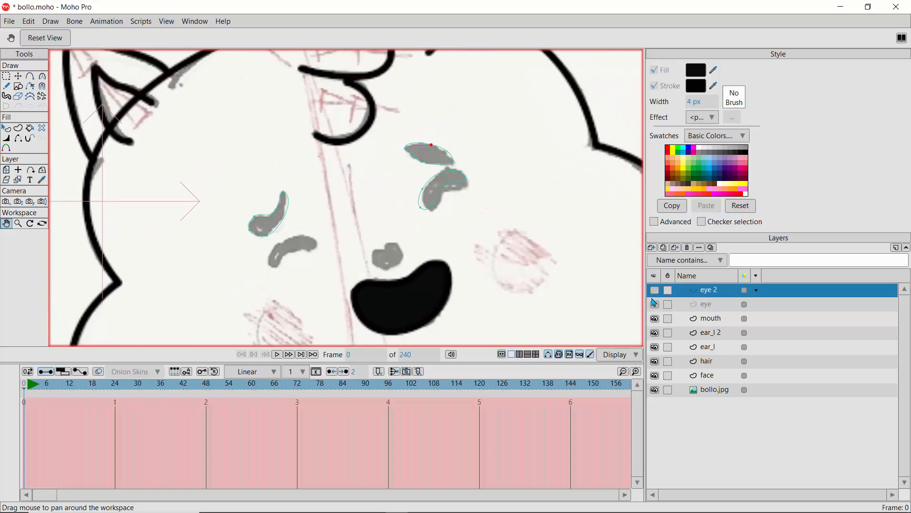
{"action": "left_click", "coordinate": [654, 293]}
{"action": "left_click", "coordinate": [655, 293]}
{"action": "left_click", "coordinate": [655, 291]}
{"action": "left_click", "coordinate": [655, 305]}
{"action": "left_click", "coordinate": [654, 291]}
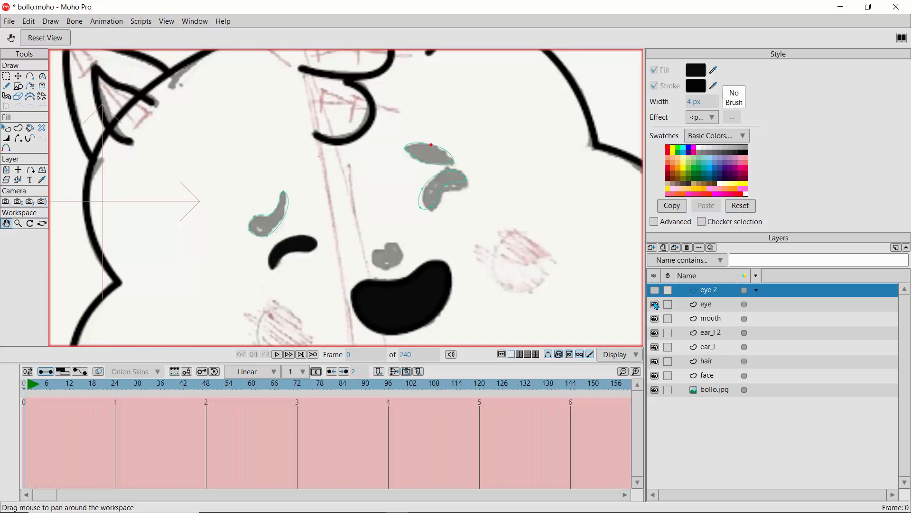
{"action": "left_click", "coordinate": [655, 305]}
{"action": "left_click", "coordinate": [655, 291]}
{"action": "left_click", "coordinate": [654, 296]}
{"action": "left_click", "coordinate": [654, 297]}
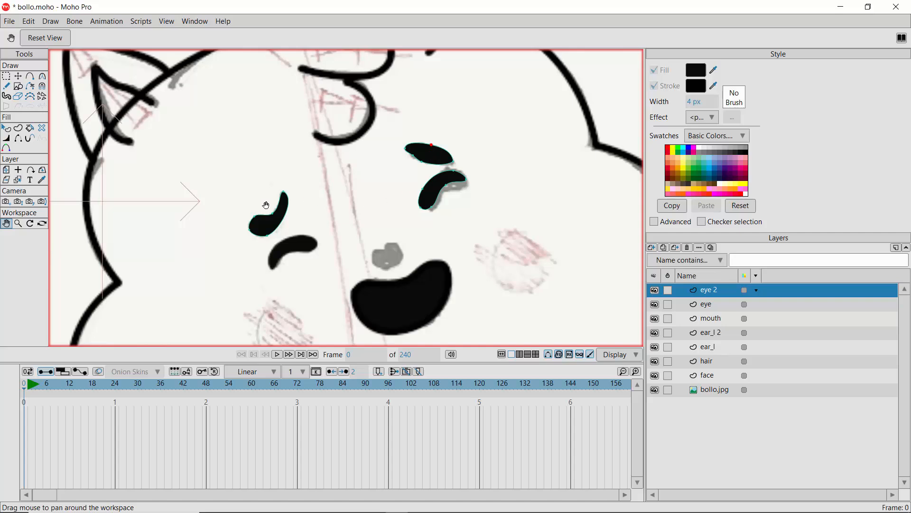
Lasso all points of the left eyebrow on the eye 2 layer and cut the shape out
{"action": "left_click", "coordinate": [6, 76]}
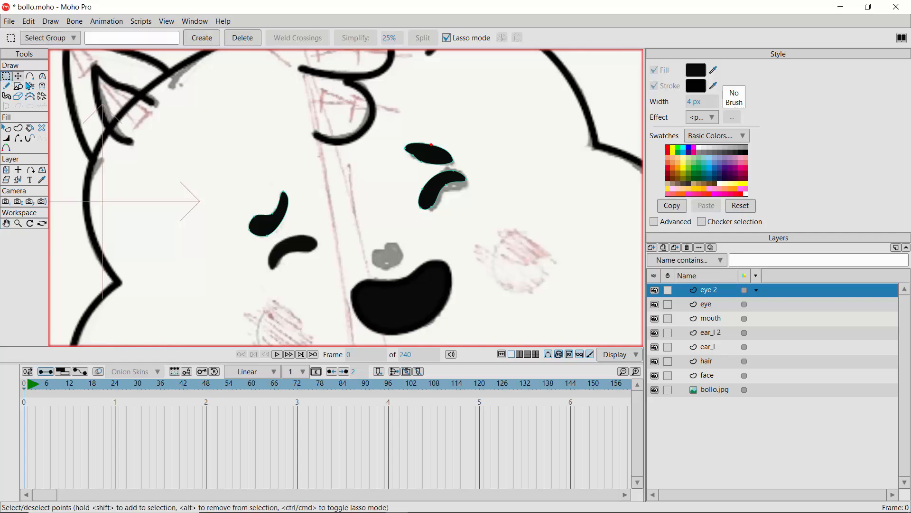
{"action": "mouse_move", "coordinate": [247, 205]}
{"action": "left_mouse_down"}
{"action": "mouse_move", "coordinate": [293, 175]}
{"action": "mouse_move", "coordinate": [287, 229]}
{"action": "left_mouse_up"}
{"action": "left_click_drag", "start_coordinate": [245, 207], "coordinate": [262, 246]}
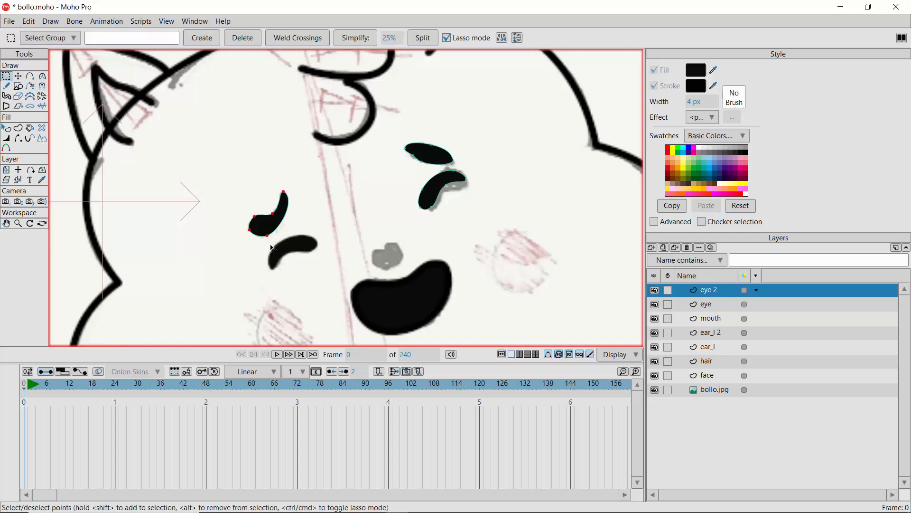
{"action": "key", "text": "Delete"}
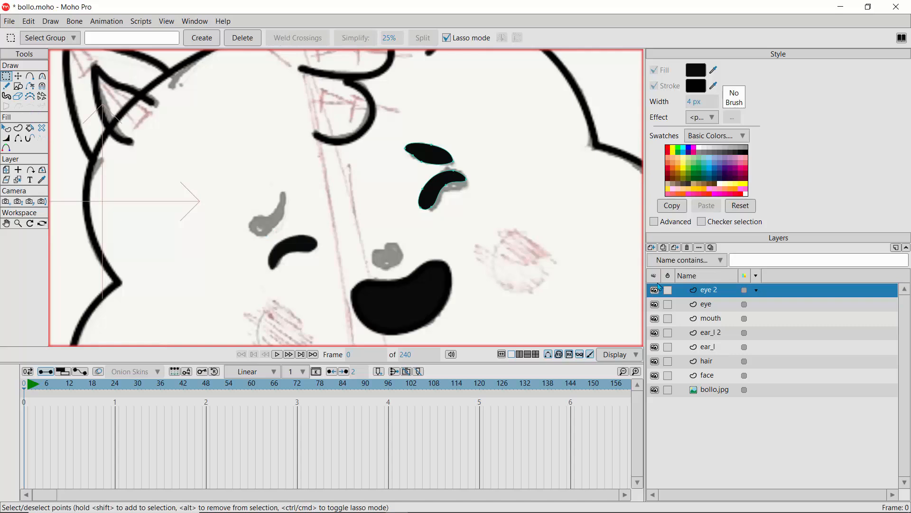
Create a new vector layer named brow and paste the left eyebrow shape into it
{"action": "left_click", "coordinate": [653, 250]}
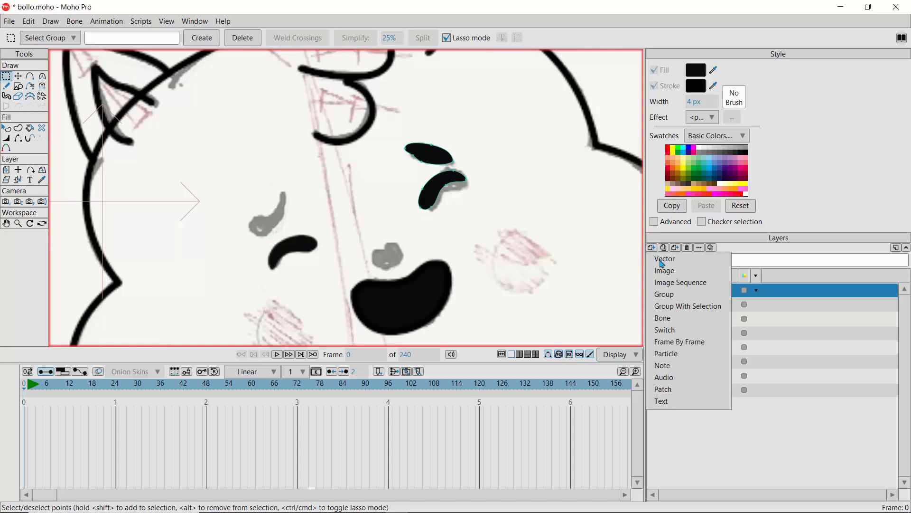
{"action": "left_click", "coordinate": [661, 262]}
{"action": "type", "text": "brow"}
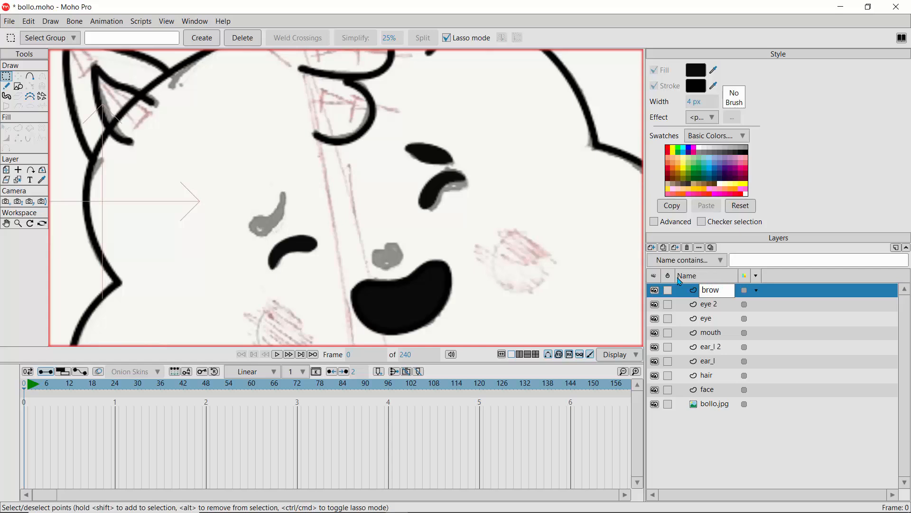
{"action": "key", "text": "Return"}
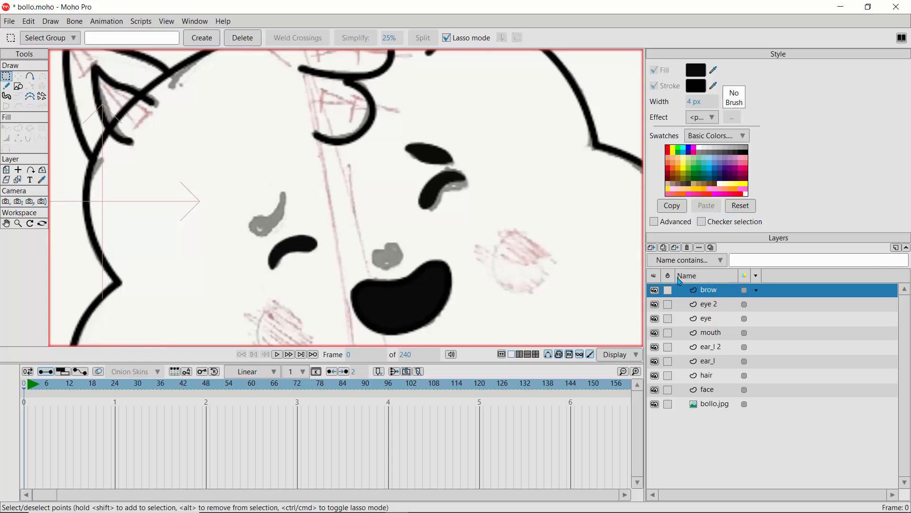
{"action": "key", "text": "t"}
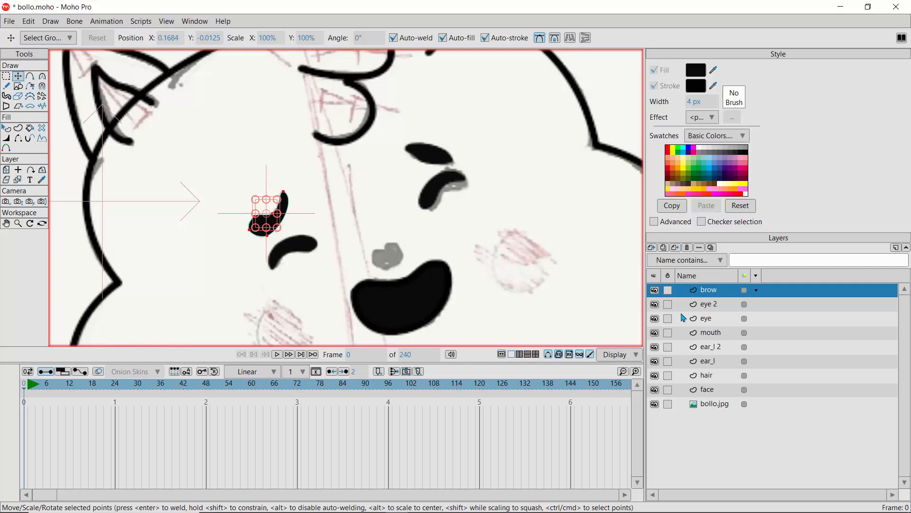
Lasso all points of the right eyebrow on the eye 2 layer and cut the shape out
{"action": "left_click", "coordinate": [655, 305]}
{"action": "left_click", "coordinate": [655, 305]}
{"action": "left_click", "coordinate": [705, 306]}
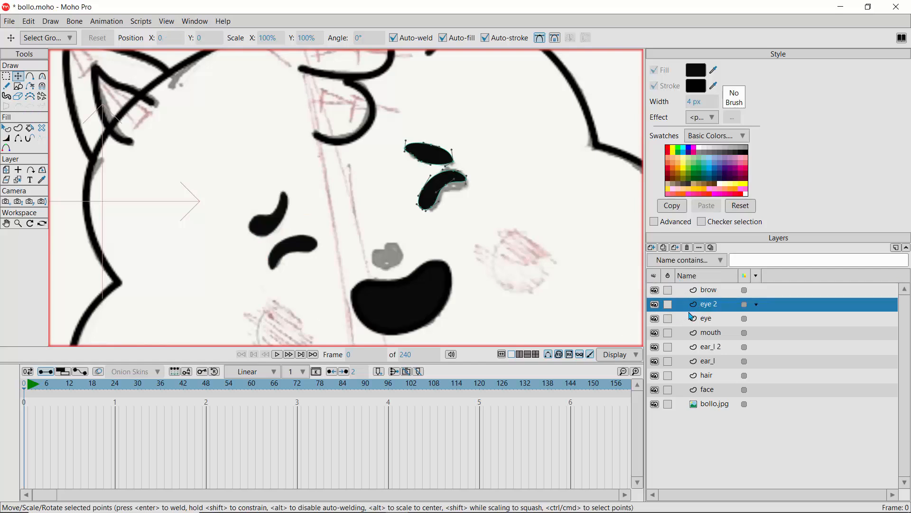
{"action": "key", "text": "g"}
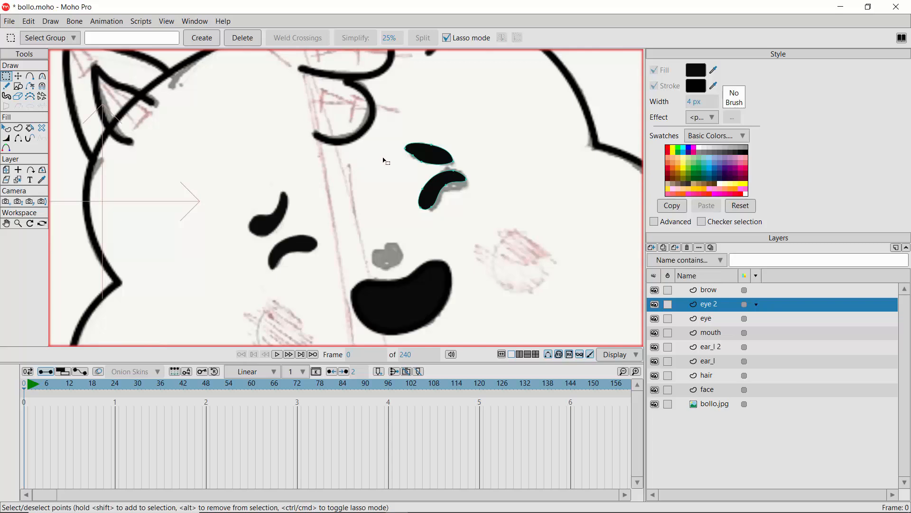
{"action": "mouse_move", "coordinate": [384, 160]}
{"action": "left_mouse_down"}
{"action": "mouse_move", "coordinate": [385, 140]}
{"action": "mouse_move", "coordinate": [445, 128]}
{"action": "left_mouse_up"}
{"action": "left_click_drag", "start_coordinate": [385, 160], "coordinate": [386, 157]}
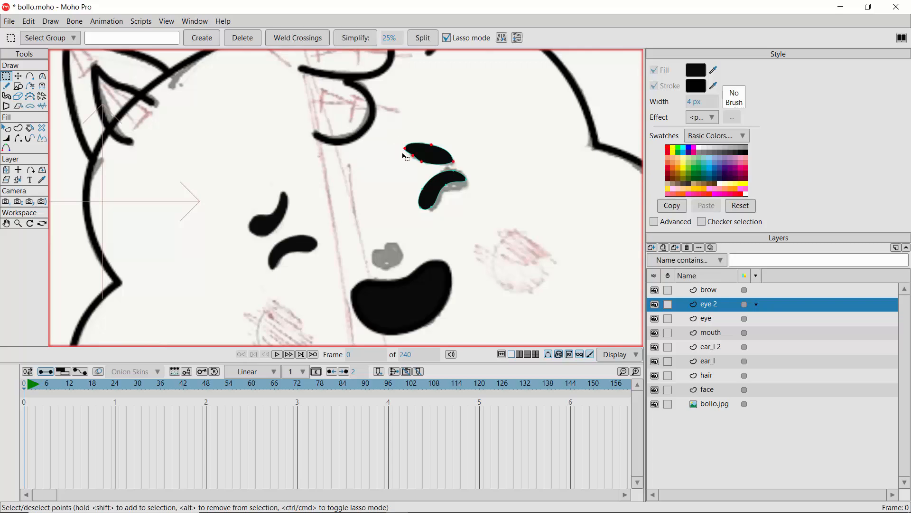
{"action": "key", "text": "Delete"}
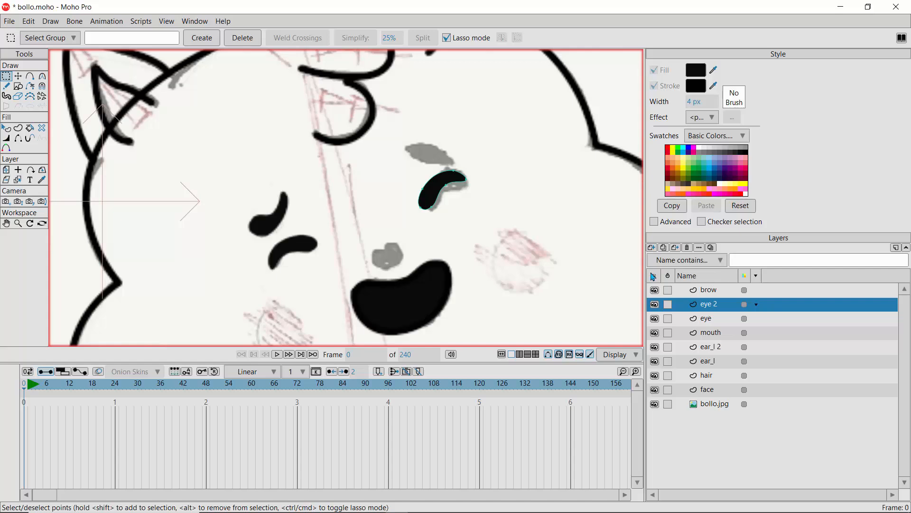
Create a new vector layer named brow2 above brow and paste the right eyebrow shape into it
{"action": "left_click", "coordinate": [702, 290]}
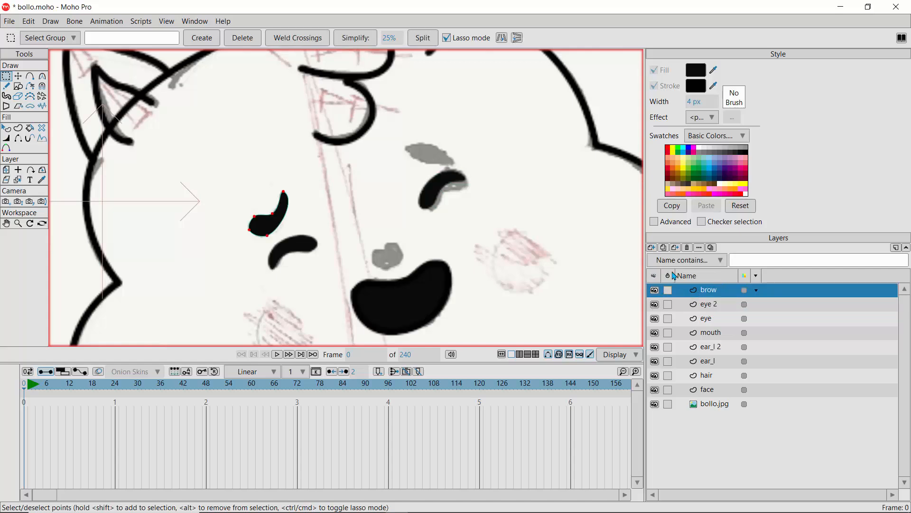
{"action": "left_click", "coordinate": [652, 248]}
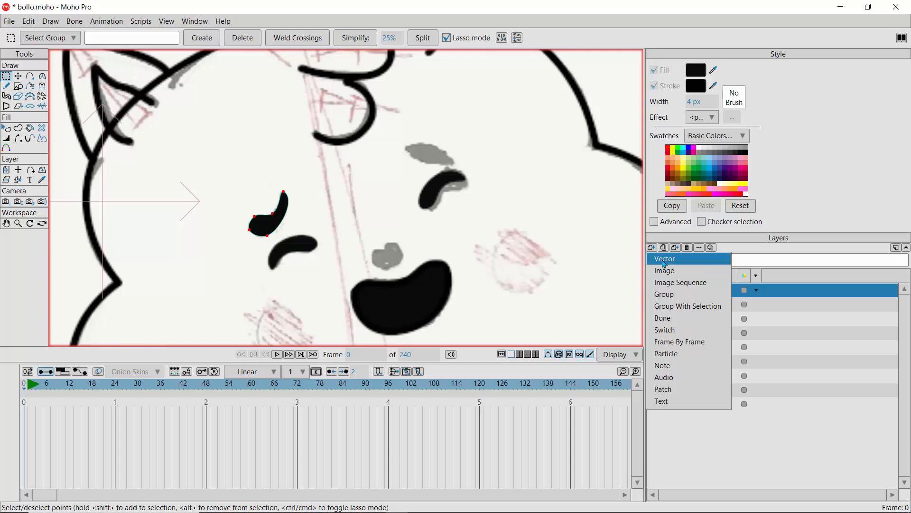
{"action": "left_click", "coordinate": [664, 262]}
{"action": "type", "text": "brow2"}
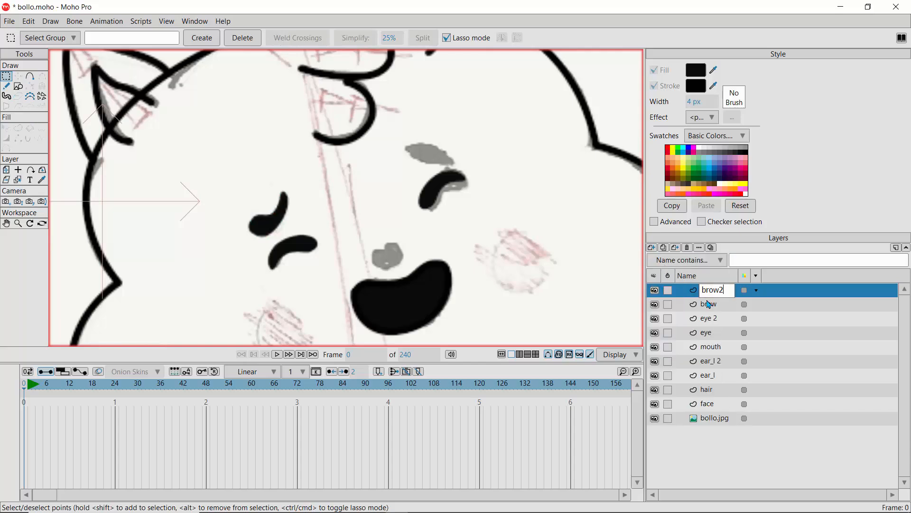
{"action": "key", "text": "Return"}
{"action": "key", "text": "ctrl+v"}
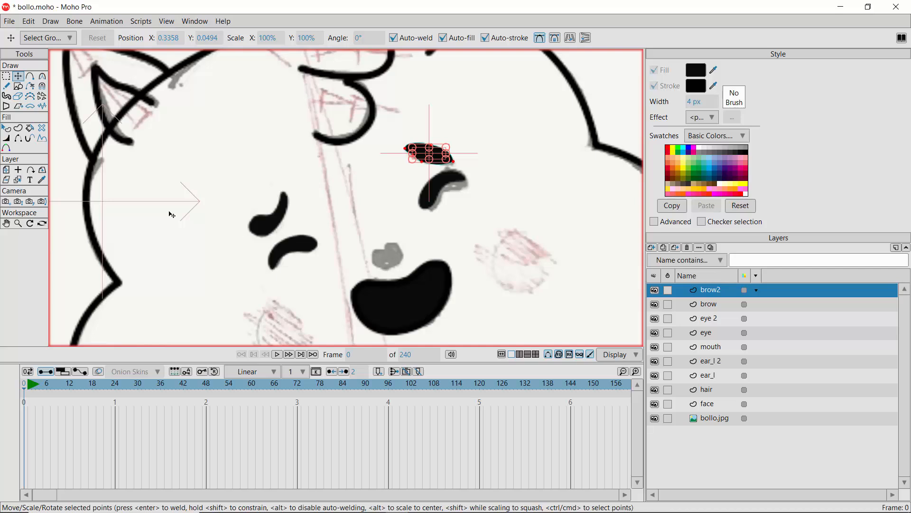
Draw a filled oval over the sketched nose on the brow2 layer and raise its top point
{"action": "left_click", "coordinate": [18, 86]}
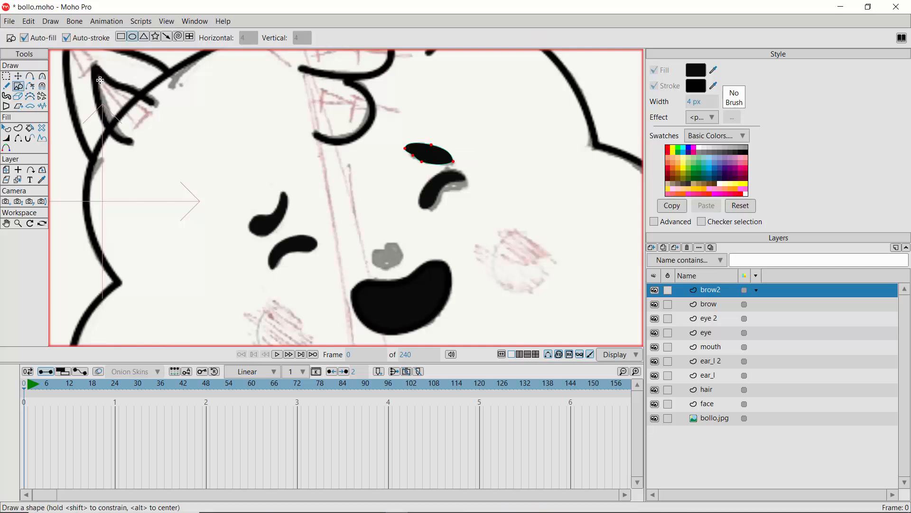
{"action": "left_click_drag", "start_coordinate": [370, 247], "coordinate": [405, 269]}
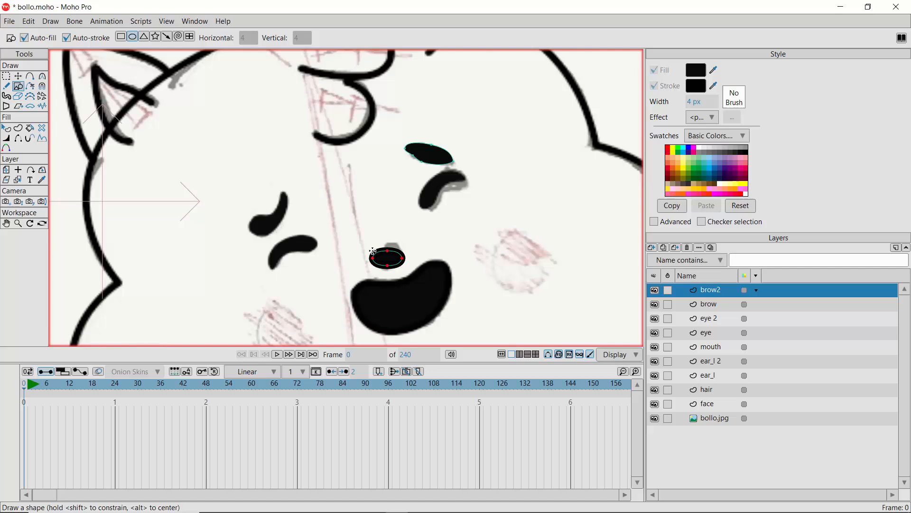
{"action": "left_click", "coordinate": [19, 76]}
{"action": "left_click", "coordinate": [392, 256]}
{"action": "left_click_drag", "start_coordinate": [389, 253], "coordinate": [392, 249]}
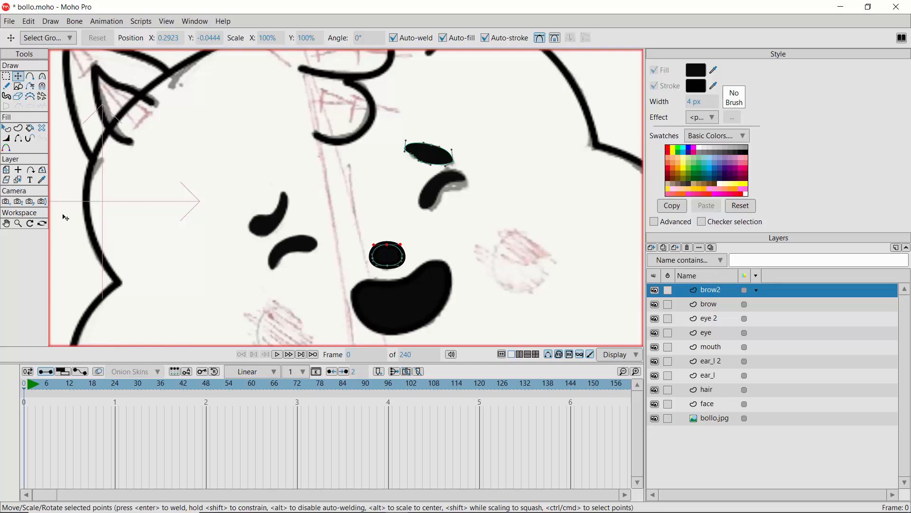
Set the brow2 layer's opacity to 30% so the sketched nose shows through the oval
{"action": "left_click", "coordinate": [18, 223]}
{"action": "scroll", "coordinate": [383, 254], "scroll_direction": "up", "scroll_amount": 4}
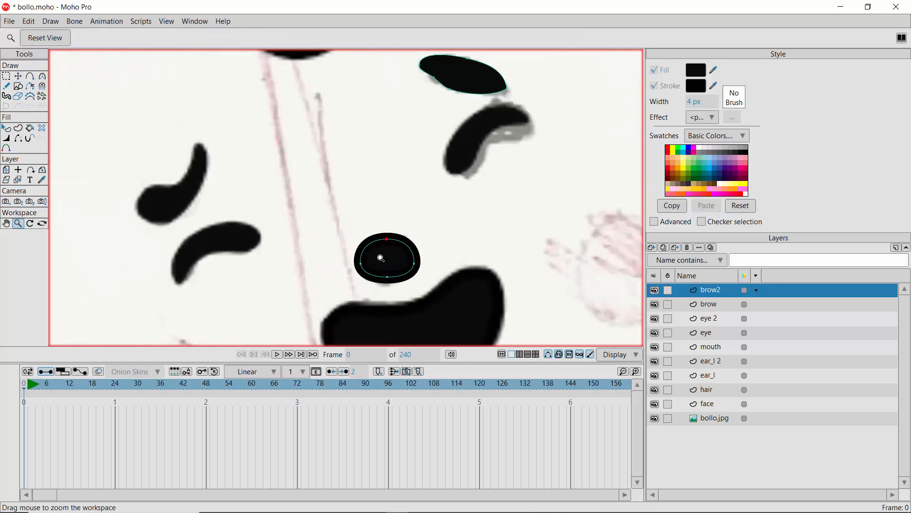
{"action": "scroll", "coordinate": [381, 261], "scroll_direction": "up", "scroll_amount": 5}
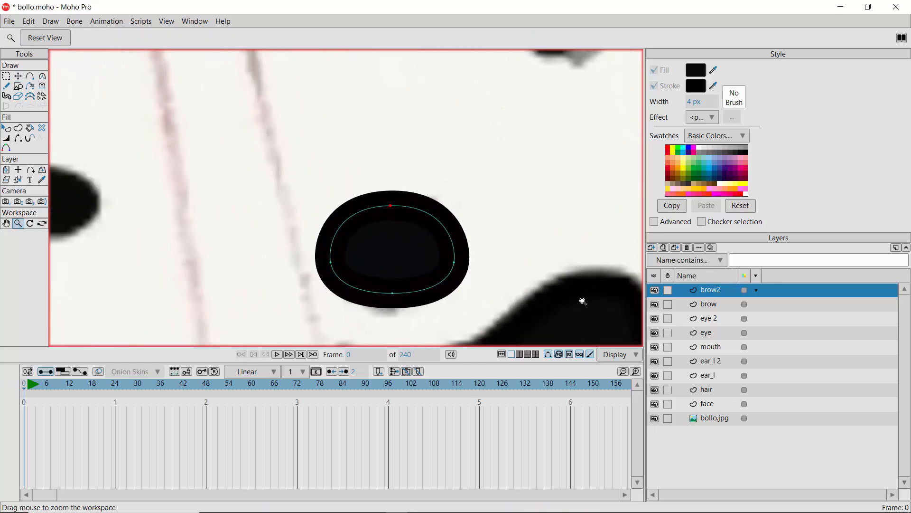
{"action": "double_click", "coordinate": [703, 292]}
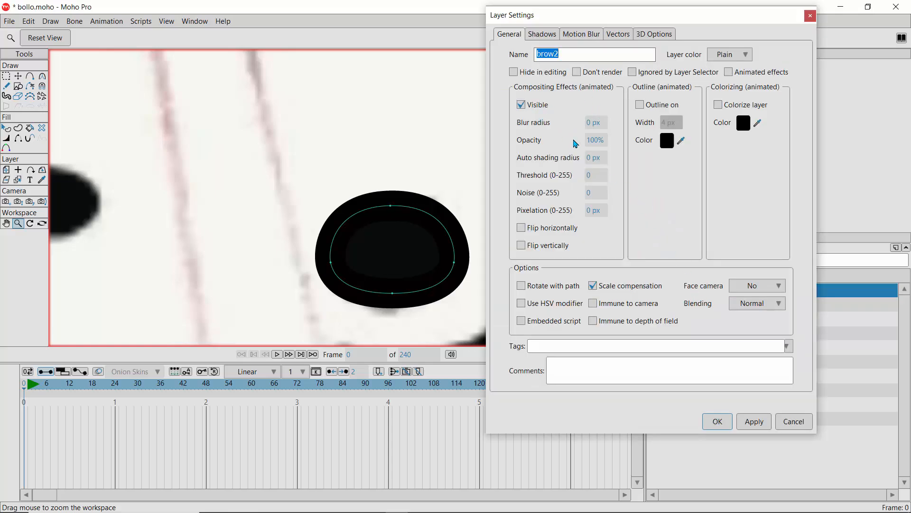
{"action": "left_click", "coordinate": [591, 141]}
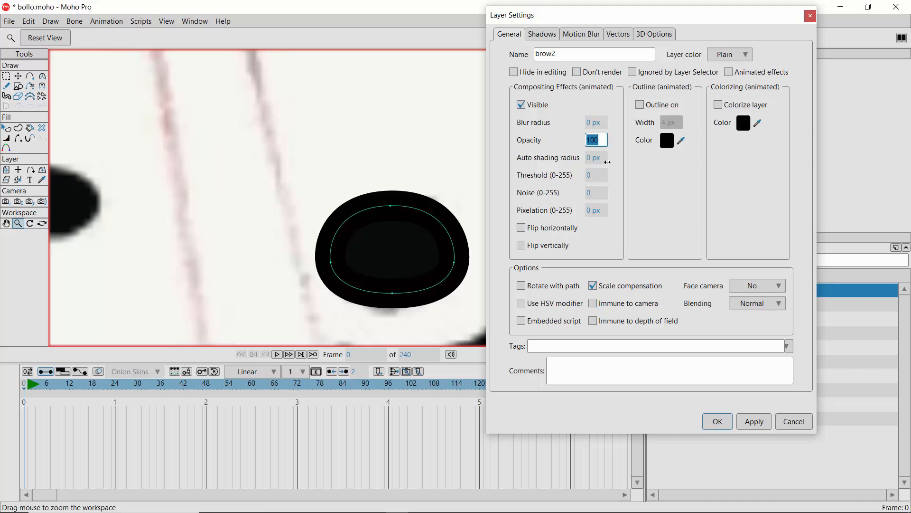
{"action": "type", "text": "50"}
{"action": "key", "text": "Return"}
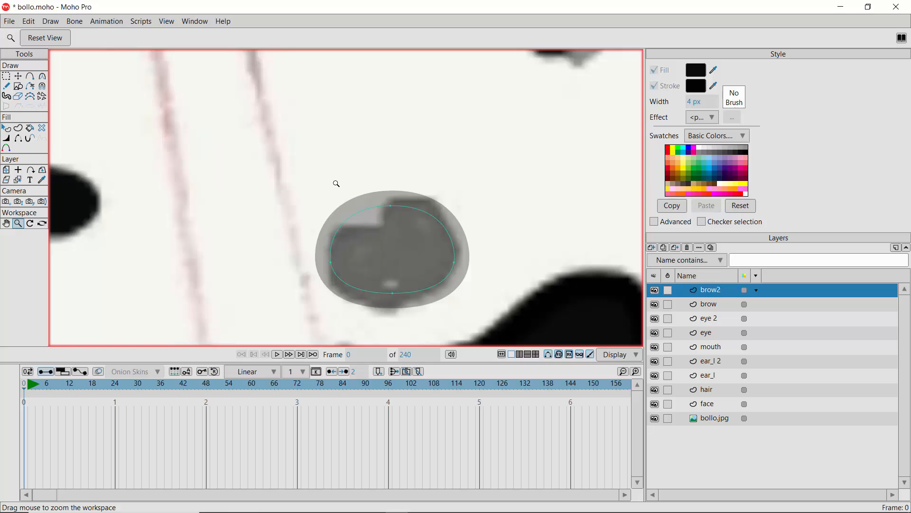
Move the nose's top point to the sketched notch and bend its right handle upward independently to form the raised lobe
{"action": "left_click", "coordinate": [17, 76]}
{"action": "double_click", "coordinate": [390, 206]}
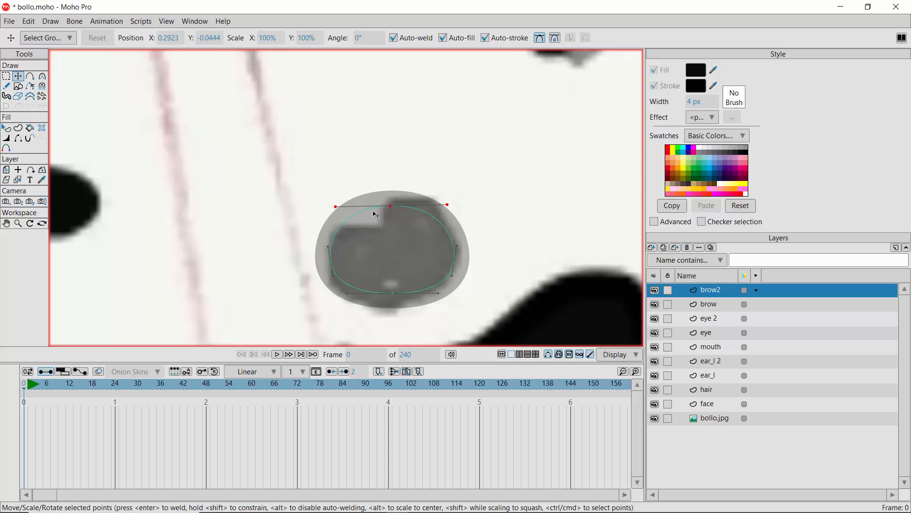
{"action": "left_click_drag", "start_coordinate": [396, 209], "coordinate": [321, 233]}
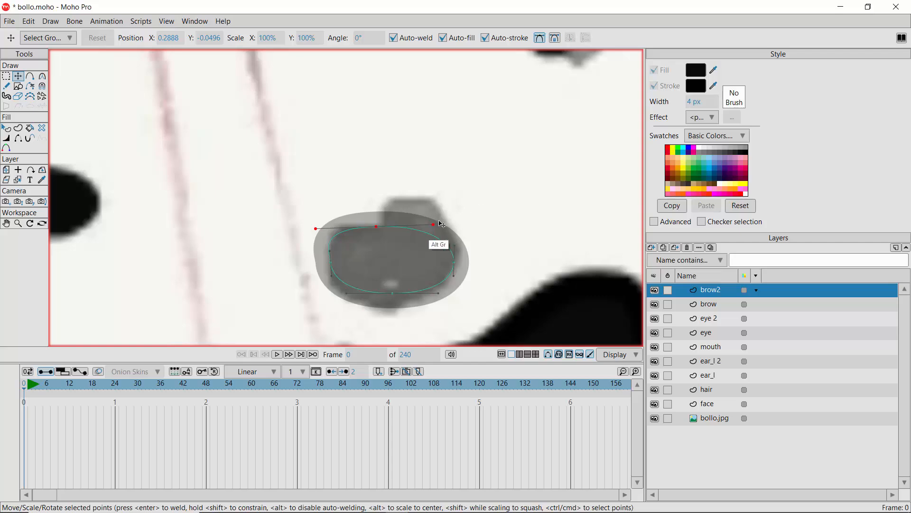
{"action": "left_click_drag", "start_coordinate": [433, 224], "coordinate": [432, 173]}
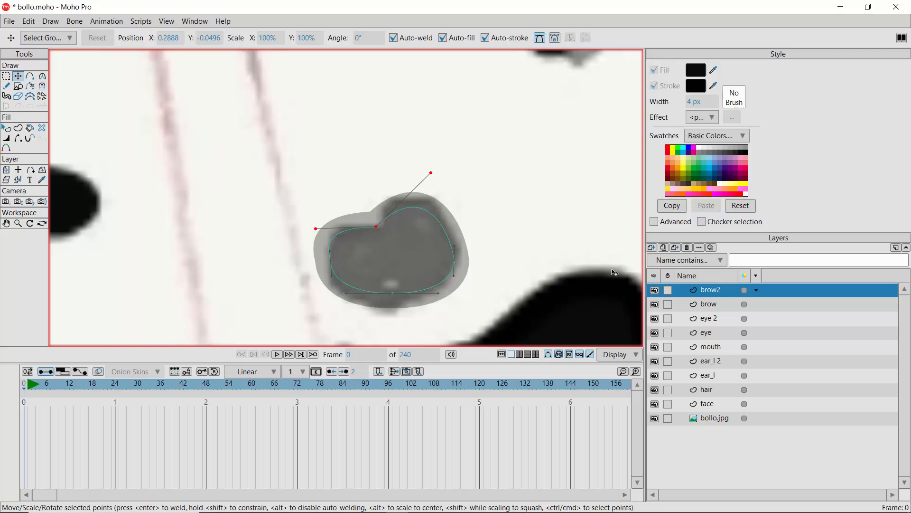
Set the brow2 layer's opacity back to 100% and deselect the nose points
{"action": "double_click", "coordinate": [706, 291]}
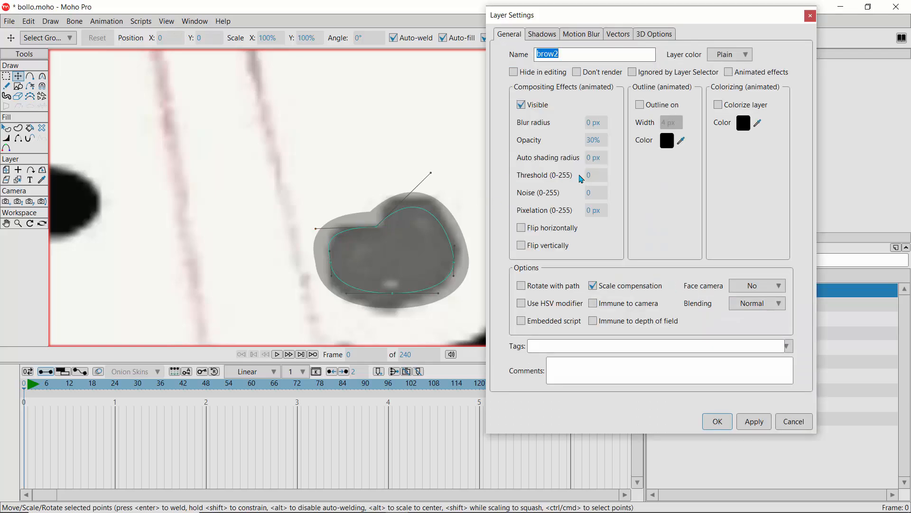
{"action": "left_click", "coordinate": [593, 141]}
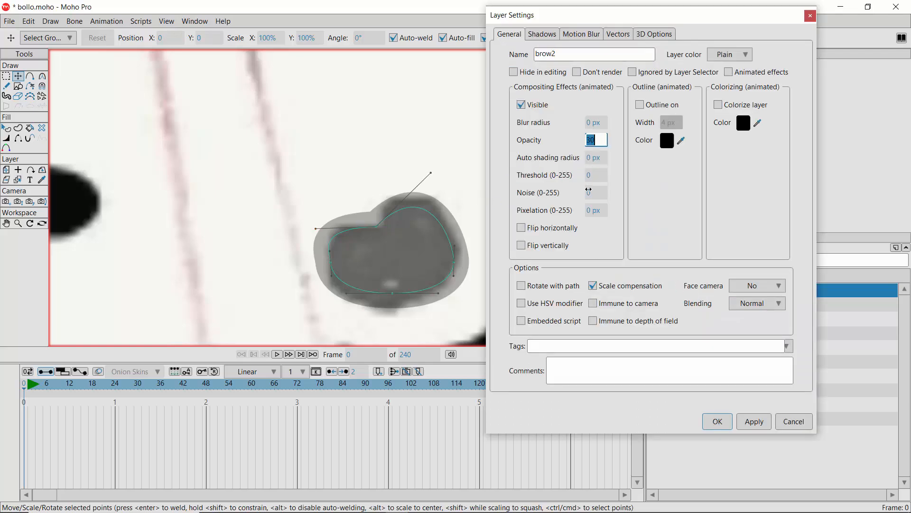
{"action": "type", "text": "100"}
{"action": "key", "text": "Return"}
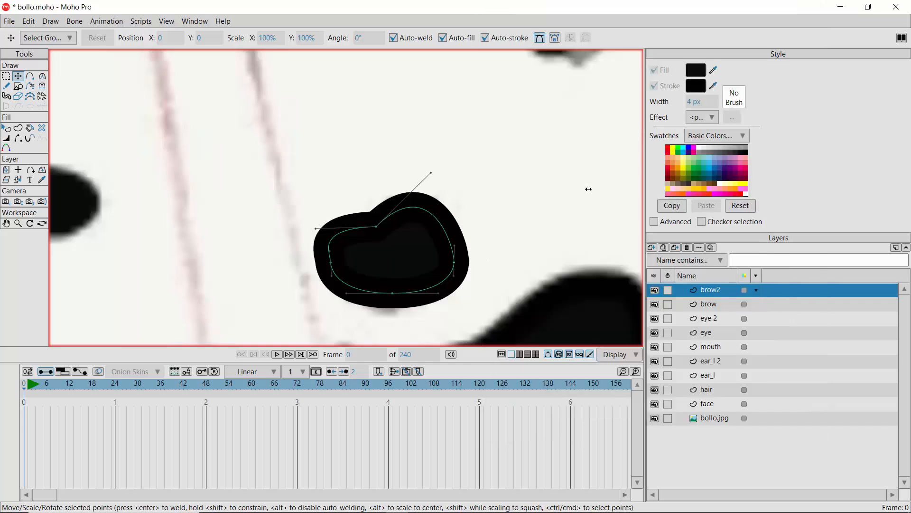
{"action": "left_click_drag", "start_coordinate": [269, 209], "coordinate": [269, 210]}
{"action": "left_click", "coordinate": [270, 215]}
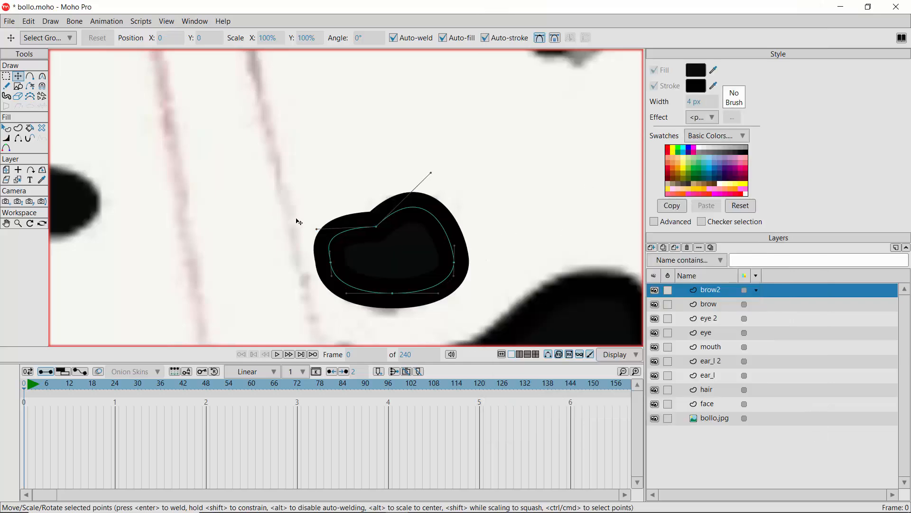
Select the nose shape and turn off its stroke, keeping only the black fill
{"action": "left_click", "coordinate": [9, 134]}
{"action": "left_click", "coordinate": [385, 260]}
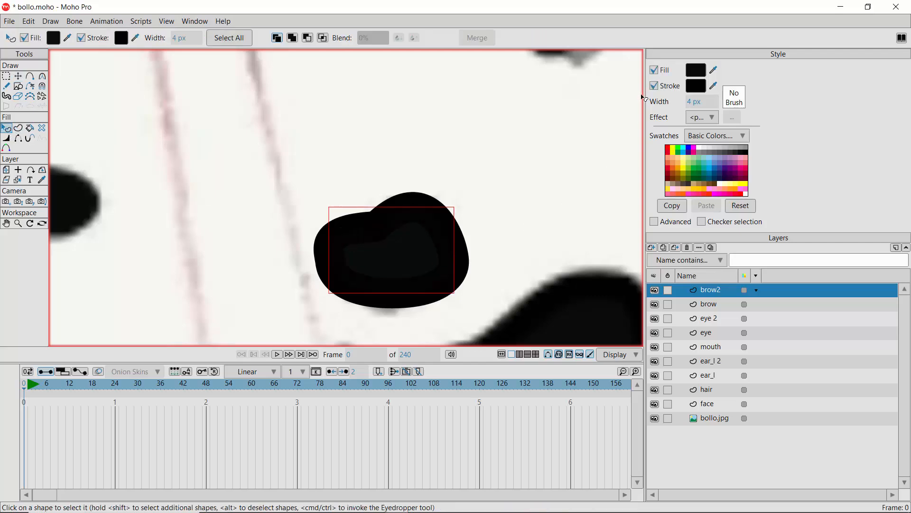
{"action": "left_click", "coordinate": [654, 86]}
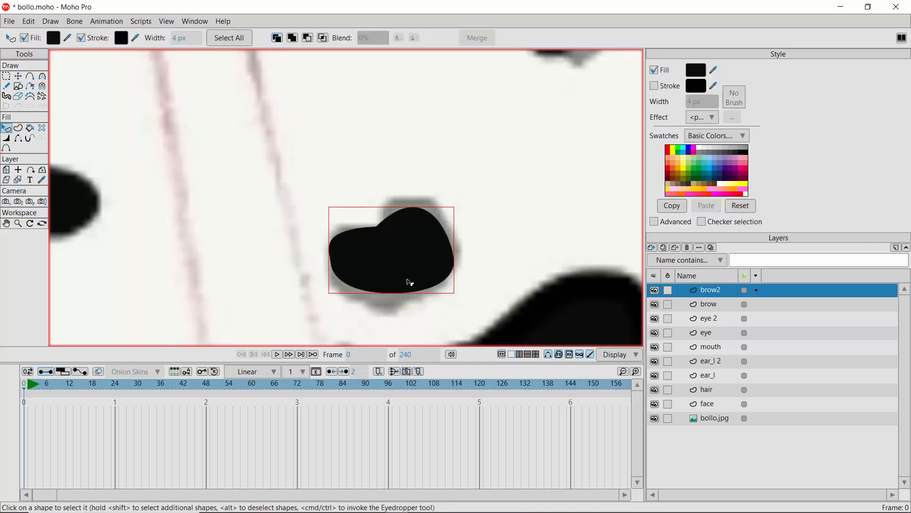
Enlarge the nose shape, then adjust its bottom and right points and the upper lobe's handle to fit the sketch
{"action": "left_click", "coordinate": [18, 77]}
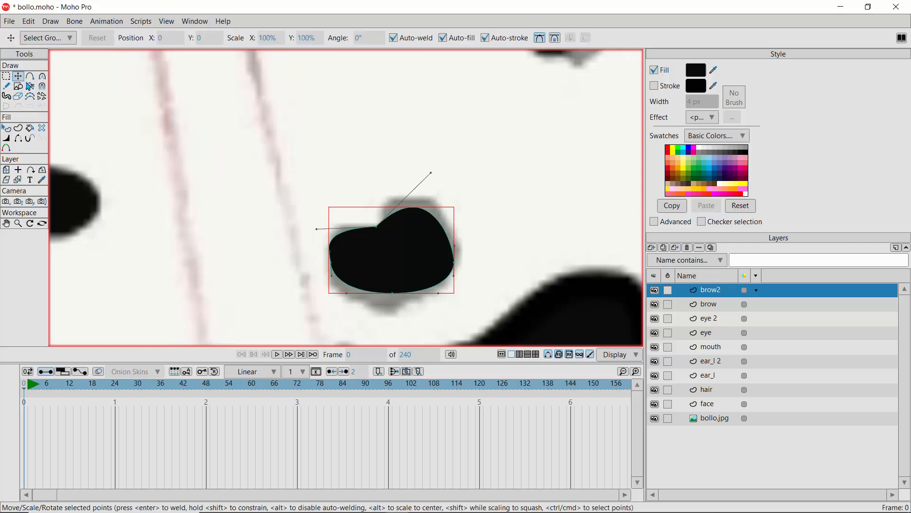
{"action": "left_click", "coordinate": [397, 229]}
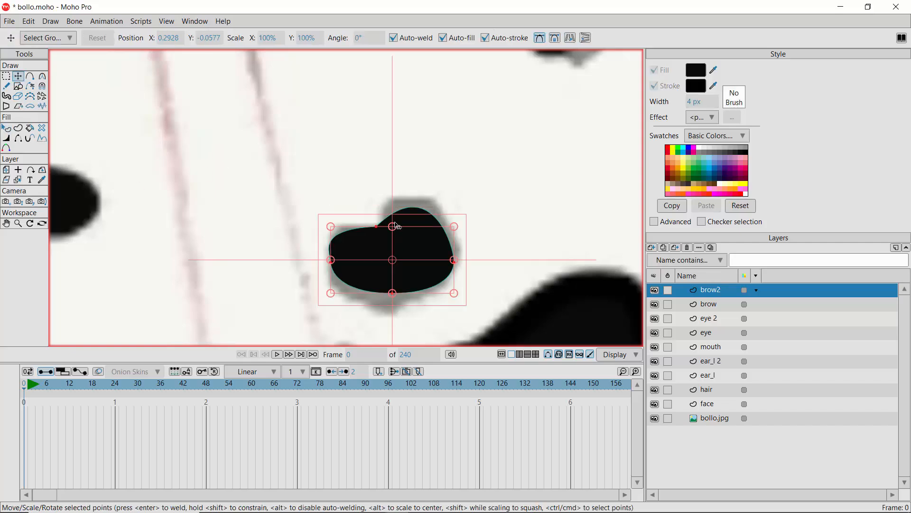
{"action": "left_click_drag", "start_coordinate": [331, 227], "coordinate": [317, 219]}
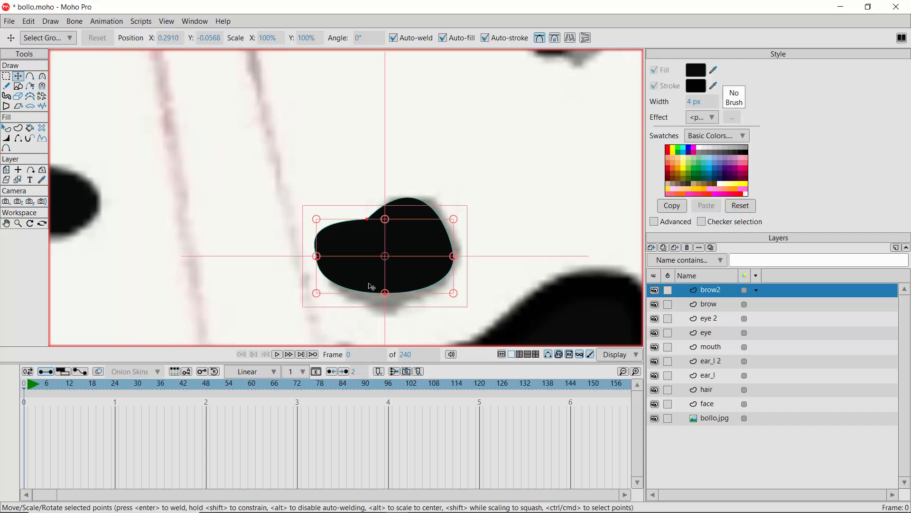
{"action": "left_click", "coordinate": [386, 293]}
{"action": "left_click_drag", "start_coordinate": [386, 293], "coordinate": [390, 306]}
{"action": "left_click_drag", "start_coordinate": [447, 264], "coordinate": [451, 258]}
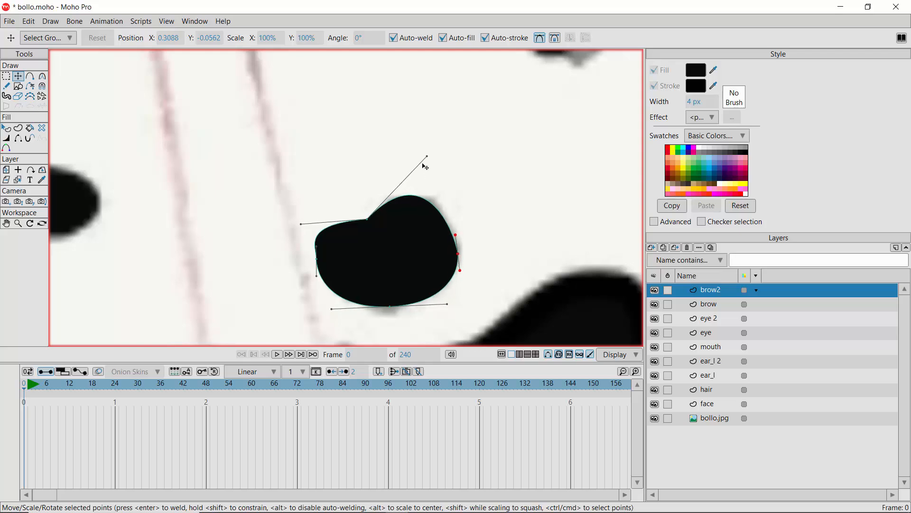
{"action": "mouse_move", "coordinate": [427, 156]}
{"action": "left_mouse_down"}
{"action": "mouse_move", "coordinate": [441, 158]}
{"action": "mouse_move", "coordinate": [423, 154]}
{"action": "left_mouse_up"}
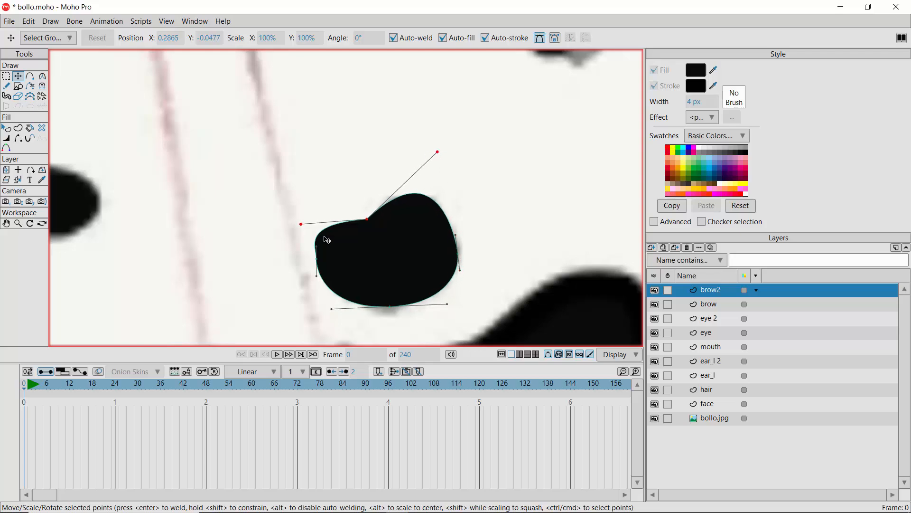
Delete the nose's leftmost point and lengthen the bottom point's left handle to round that side
{"action": "left_click", "coordinate": [316, 260]}
{"action": "mouse_move", "coordinate": [316, 276]}
{"action": "left_mouse_down"}
{"action": "mouse_move", "coordinate": [319, 265]}
{"action": "mouse_move", "coordinate": [318, 286]}
{"action": "mouse_move", "coordinate": [321, 265]}
{"action": "left_mouse_up"}
{"action": "left_click", "coordinate": [43, 76]}
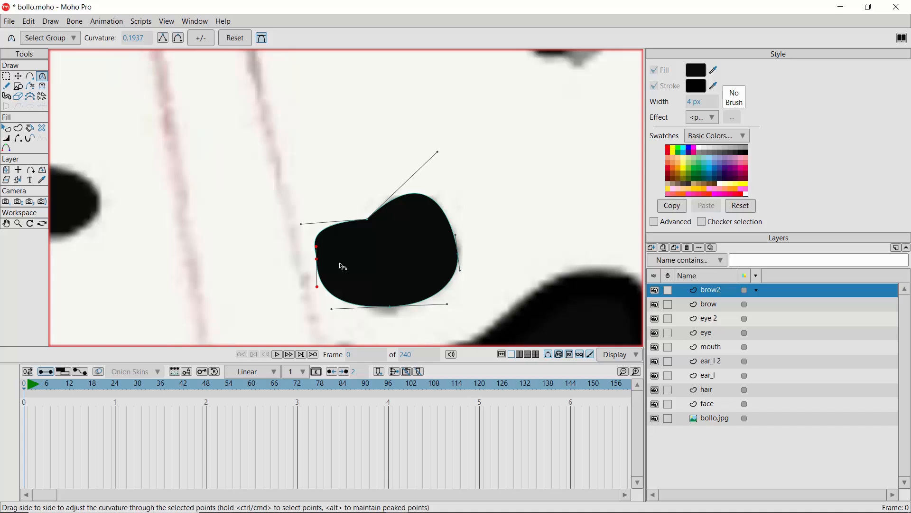
{"action": "key", "text": "Delete"}
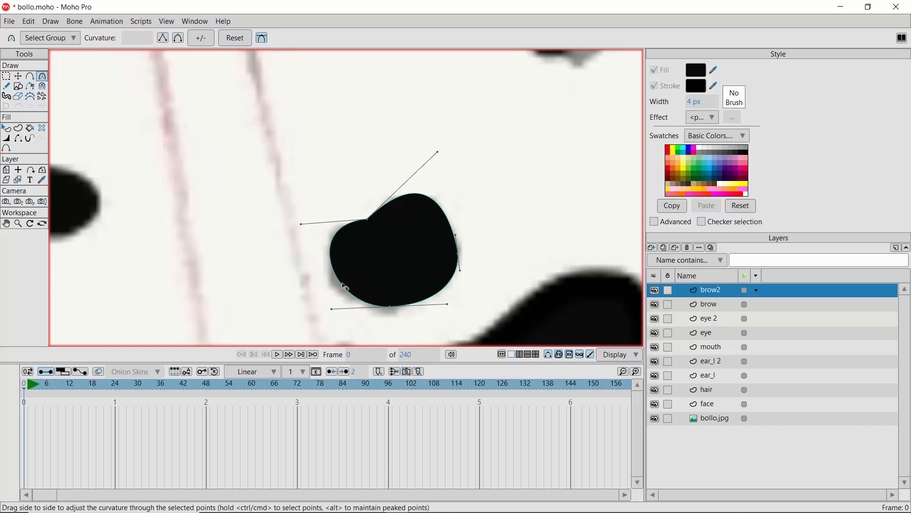
{"action": "left_click_drag", "start_coordinate": [343, 284], "coordinate": [342, 284]}
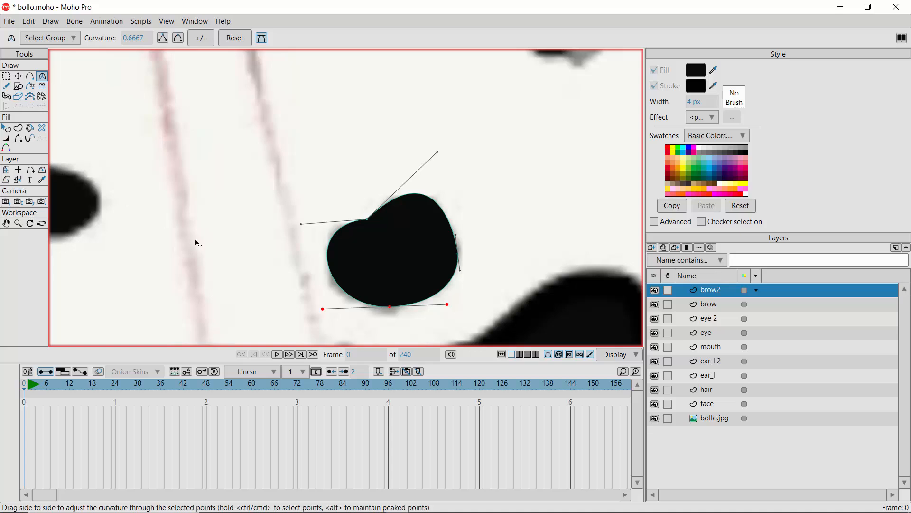
{"action": "left_click", "coordinate": [18, 223]}
{"action": "left_click_drag", "start_coordinate": [386, 319], "coordinate": [261, 221]}
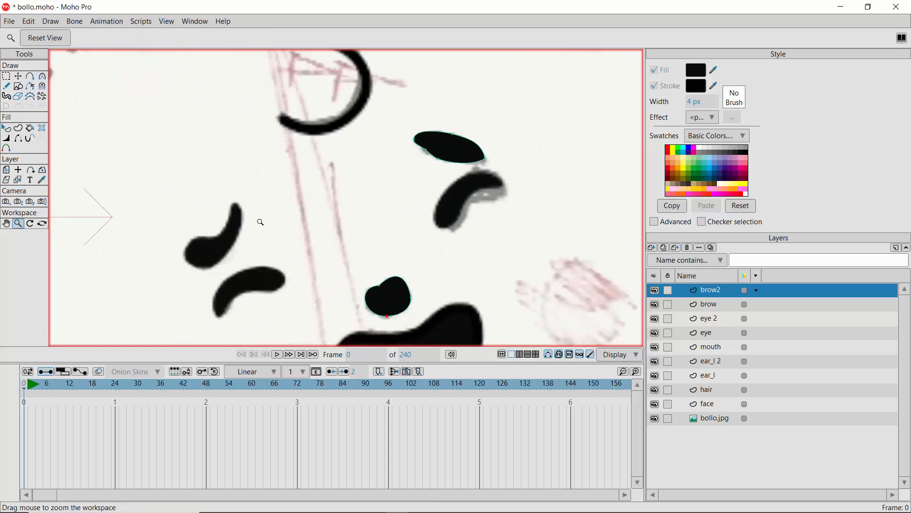
{"action": "mouse_move", "coordinate": [339, 259]}
{"action": "left_mouse_down"}
{"action": "mouse_move", "coordinate": [251, 250]}
{"action": "mouse_move", "coordinate": [264, 265]}
{"action": "left_mouse_up"}
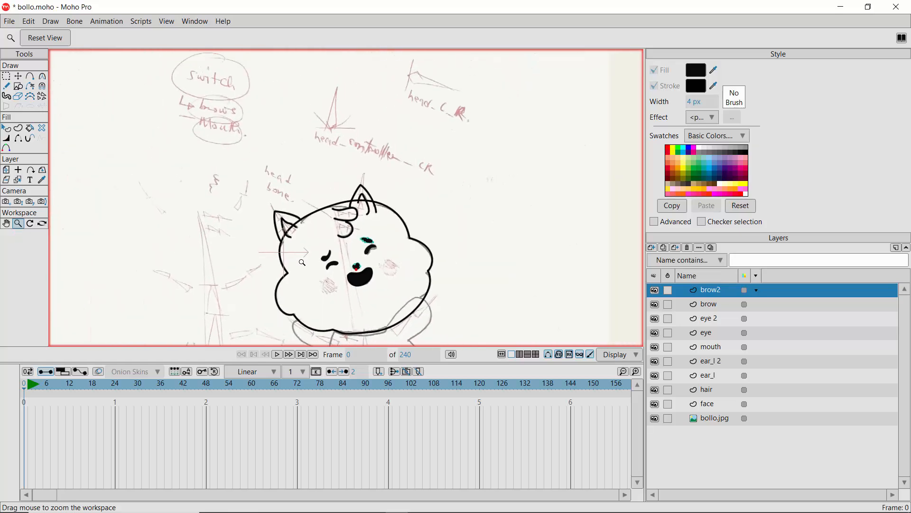
Add a new vector layer named body above brow2
{"action": "left_click", "coordinate": [7, 223]}
{"action": "left_click_drag", "start_coordinate": [339, 339], "coordinate": [364, 203]}
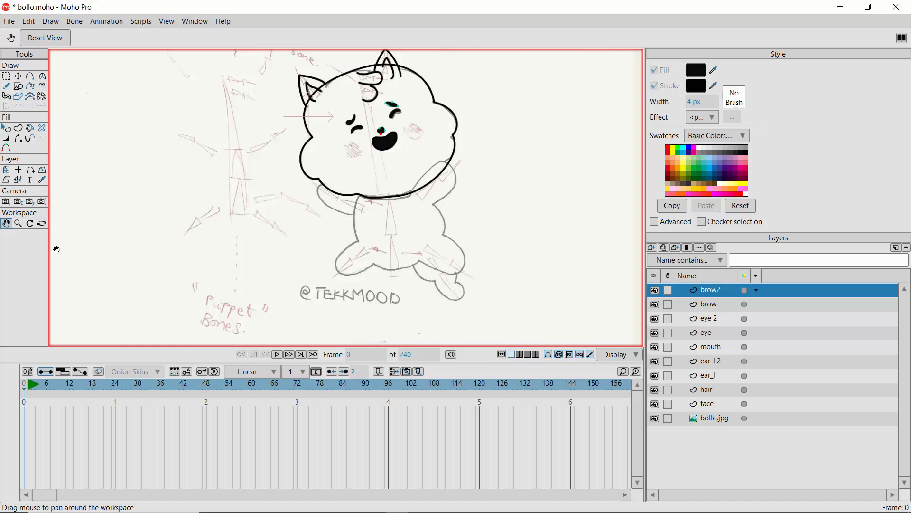
{"action": "left_click", "coordinate": [18, 86]}
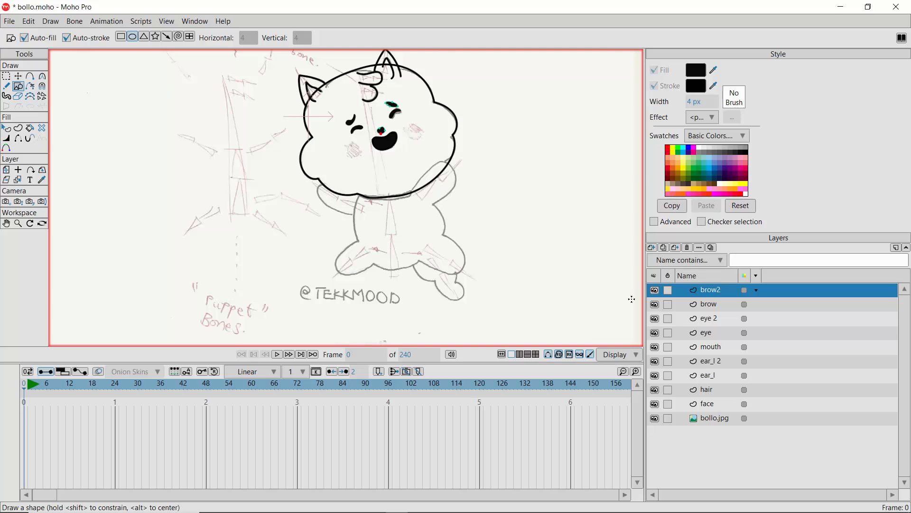
{"action": "left_click", "coordinate": [653, 247]}
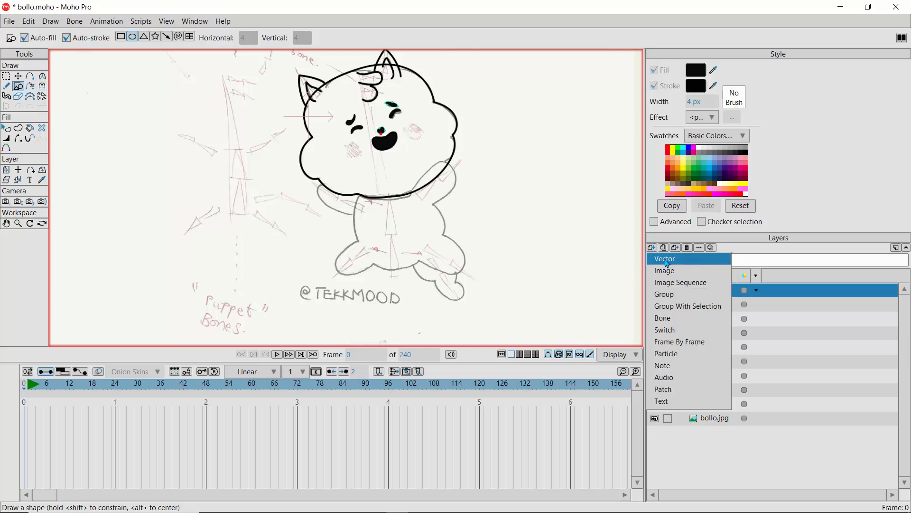
{"action": "left_click", "coordinate": [667, 263]}
{"action": "type", "text": "body"}
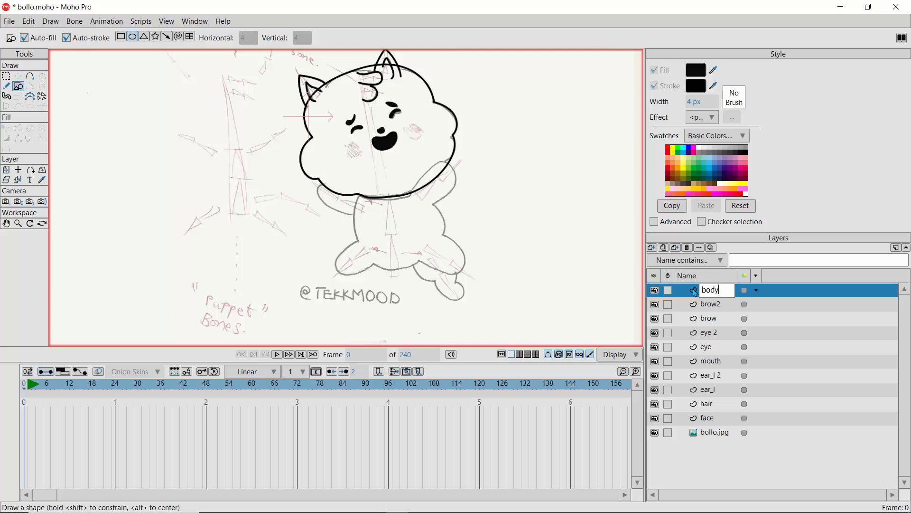
{"action": "key", "text": "Return"}
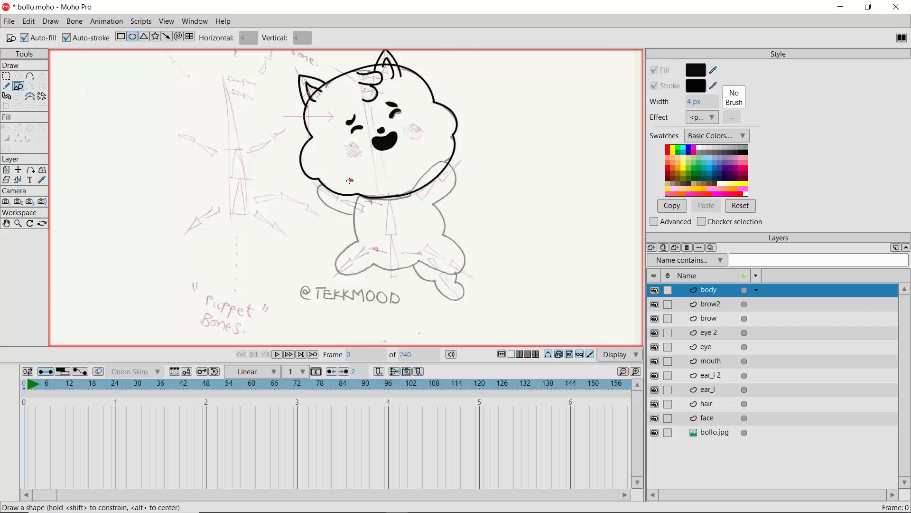
Draw a filled ellipse over the sketched torso and pull its top point up and slightly left
{"action": "left_click_drag", "start_coordinate": [350, 181], "coordinate": [445, 271]}
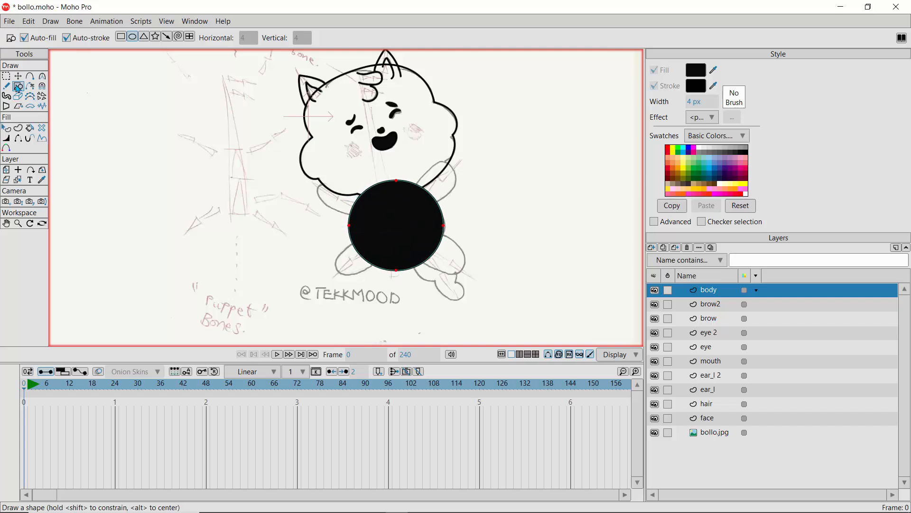
{"action": "left_click", "coordinate": [18, 76]}
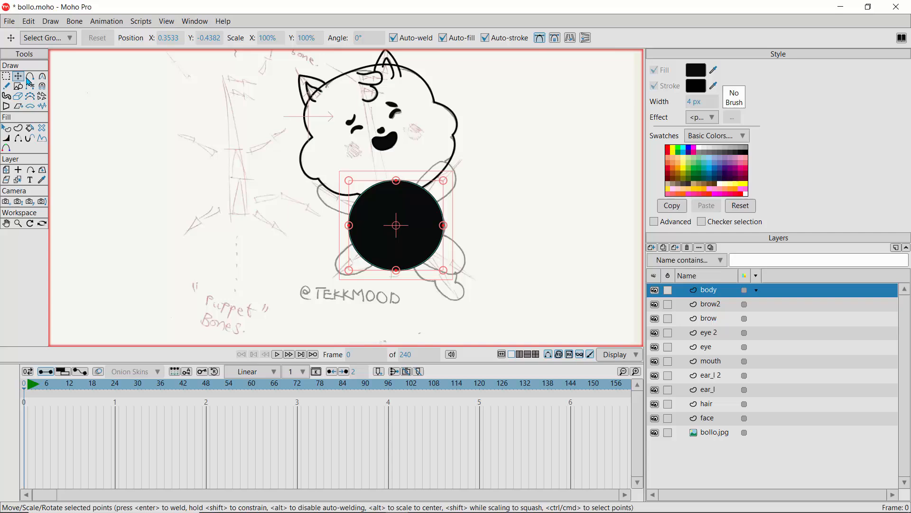
{"action": "left_click", "coordinate": [397, 181]}
{"action": "left_click_drag", "start_coordinate": [396, 182], "coordinate": [383, 173]}
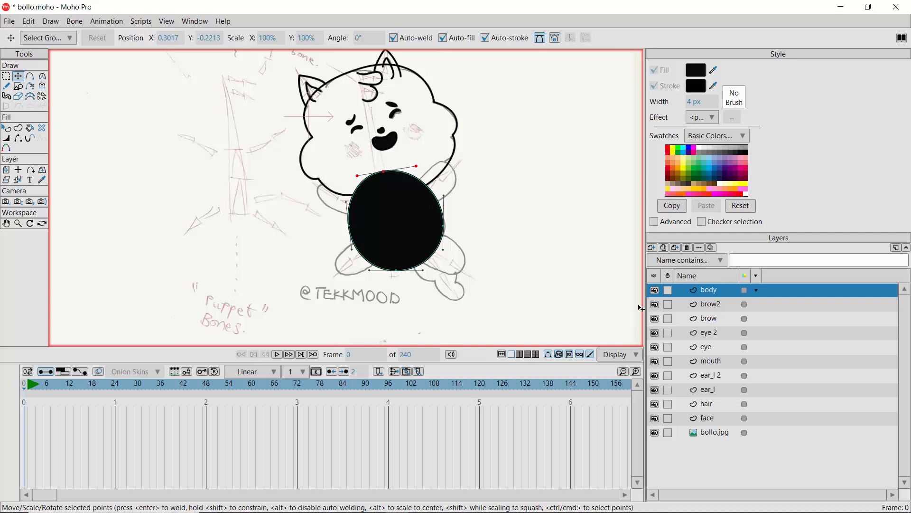
Set the body layer's opacity to 30%
{"action": "left_click", "coordinate": [655, 292]}
{"action": "left_click", "coordinate": [655, 291]}
{"action": "double_click", "coordinate": [699, 292]}
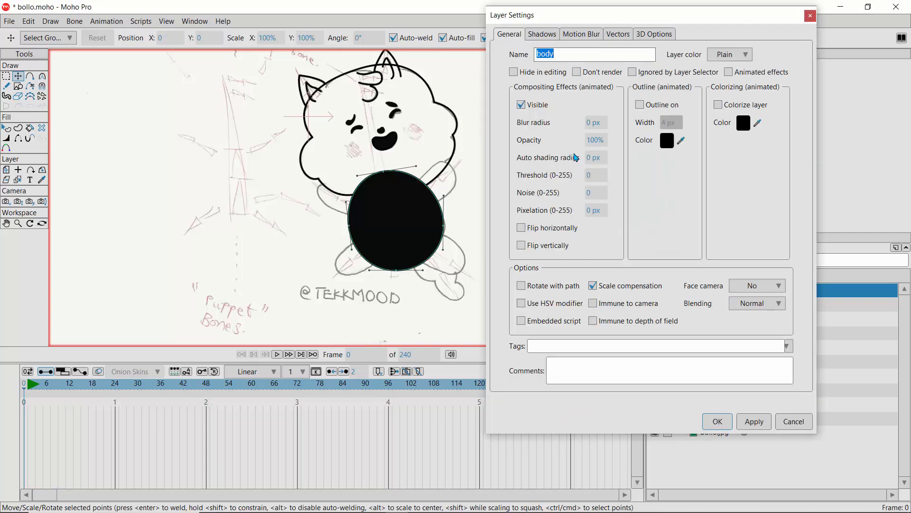
{"action": "left_click", "coordinate": [592, 140]}
{"action": "type", "text": "3"}
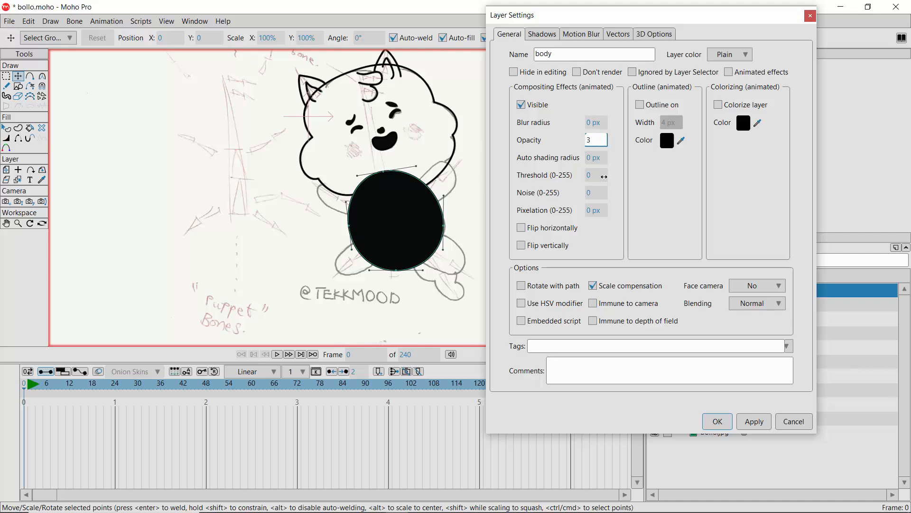
{"action": "type", "text": "0"}
{"action": "key", "text": "Return"}
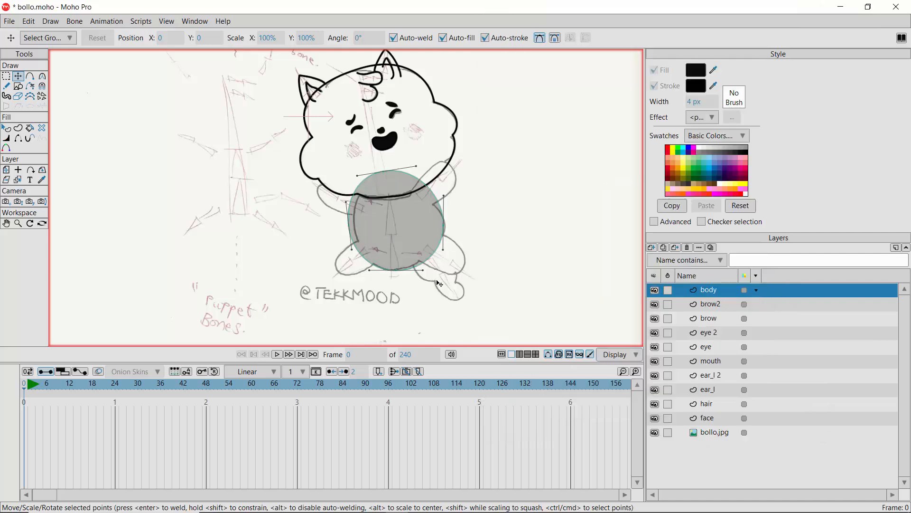
Move the body ellipse's left point inward onto the sketched side and lower its top point
{"action": "left_click", "coordinate": [18, 223]}
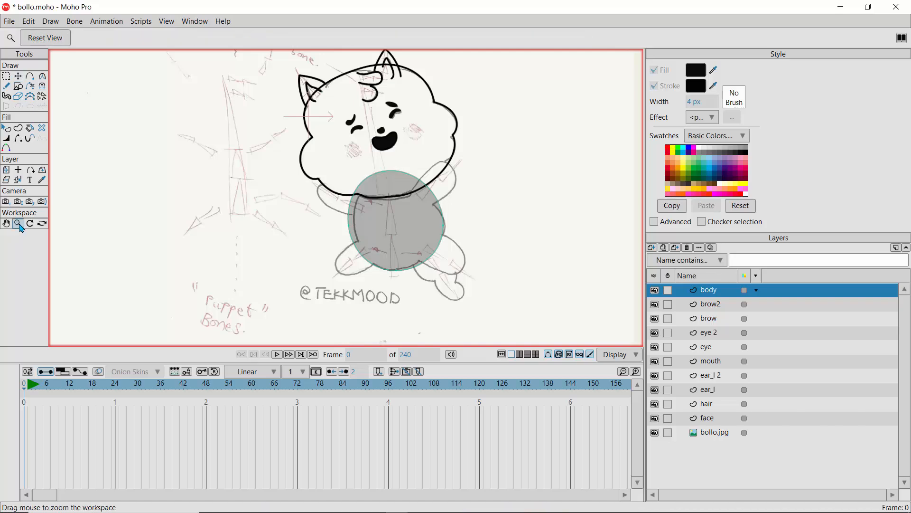
{"action": "left_click", "coordinate": [394, 217]}
{"action": "left_click_drag", "start_coordinate": [394, 217], "coordinate": [515, 326]}
{"action": "left_click_drag", "start_coordinate": [364, 237], "coordinate": [433, 271]}
{"action": "left_click_drag", "start_coordinate": [236, 287], "coordinate": [192, 251]}
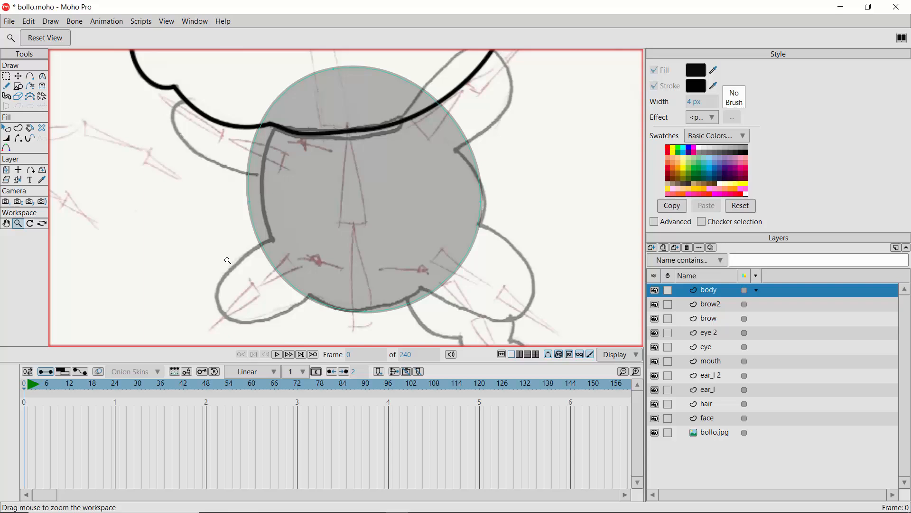
{"action": "left_click", "coordinate": [18, 76]}
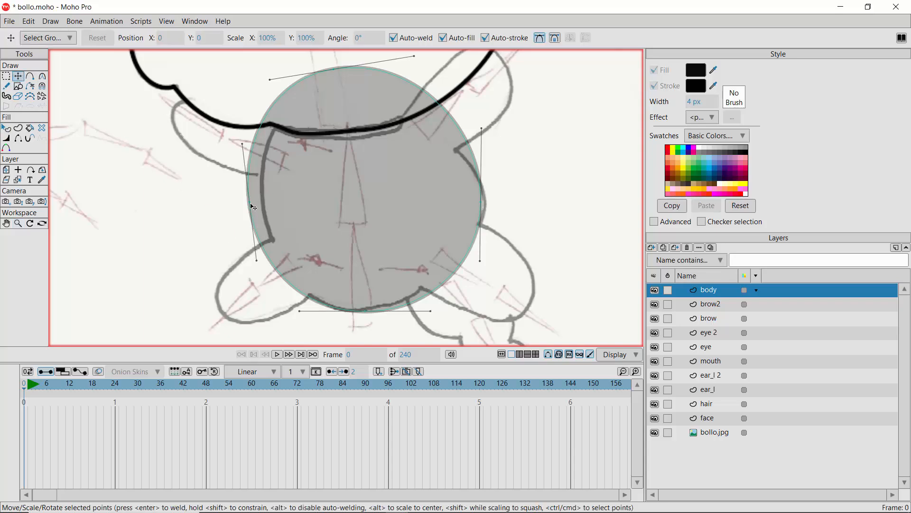
{"action": "left_click_drag", "start_coordinate": [250, 203], "coordinate": [263, 205]}
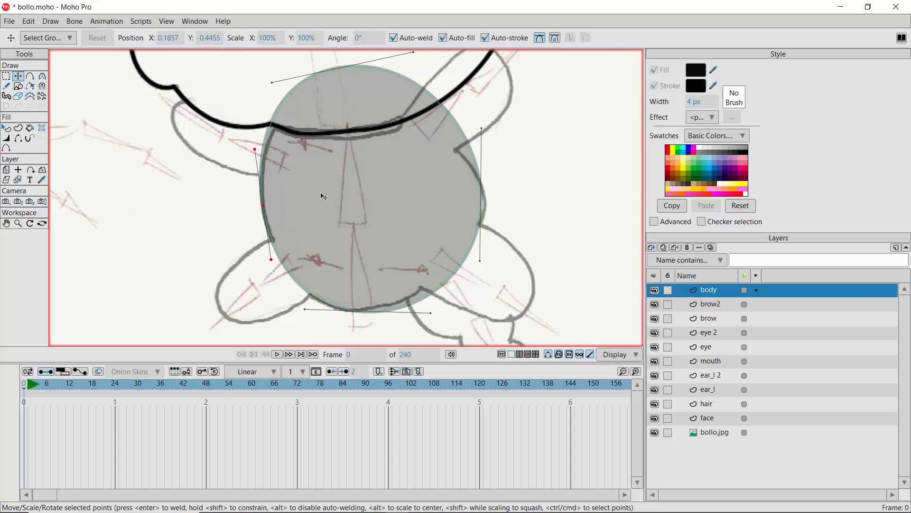
{"action": "left_click_drag", "start_coordinate": [345, 70], "coordinate": [358, 93]}
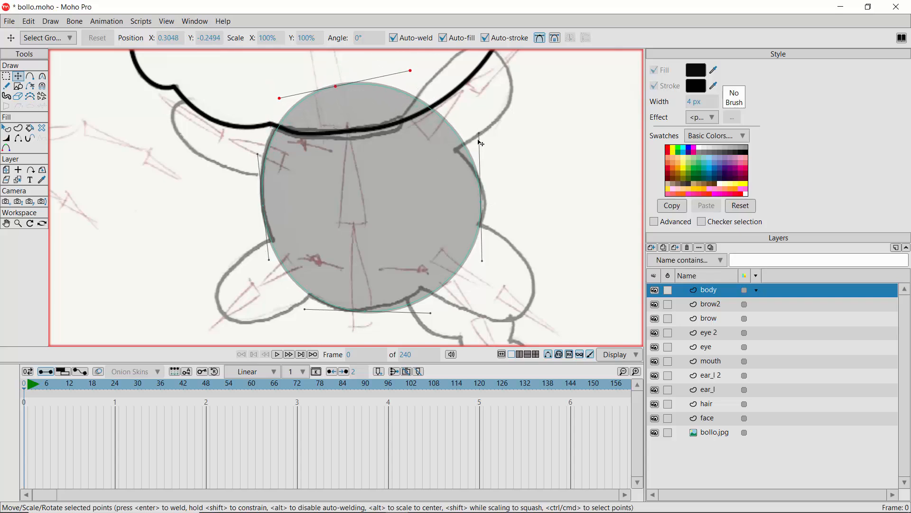
Tilt and raise the body's right point, then adjust its bottom point and left handles to follow the sketch
{"action": "left_click_drag", "start_coordinate": [478, 139], "coordinate": [463, 132]}
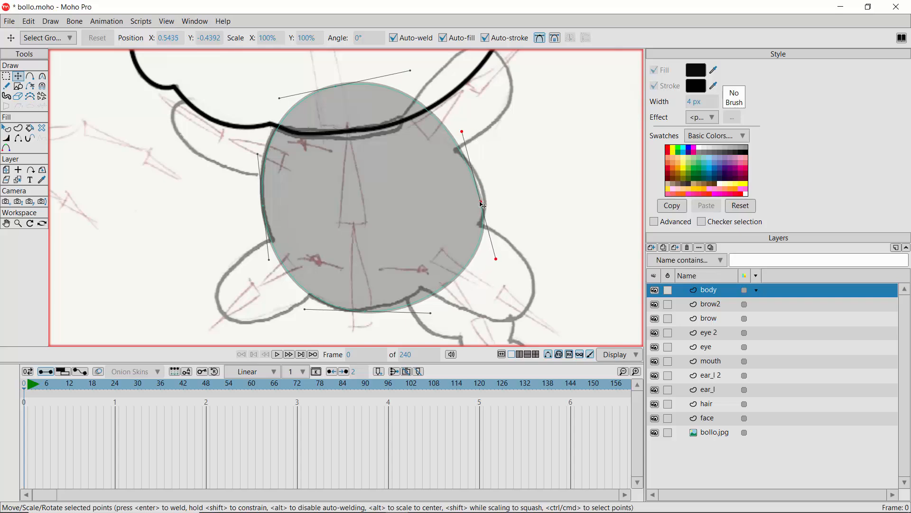
{"action": "left_click_drag", "start_coordinate": [482, 205], "coordinate": [481, 190]}
{"action": "left_click_drag", "start_coordinate": [501, 251], "coordinate": [494, 232]}
{"action": "left_click_drag", "start_coordinate": [369, 313], "coordinate": [360, 311]}
{"action": "left_click_drag", "start_coordinate": [268, 257], "coordinate": [267, 256]}
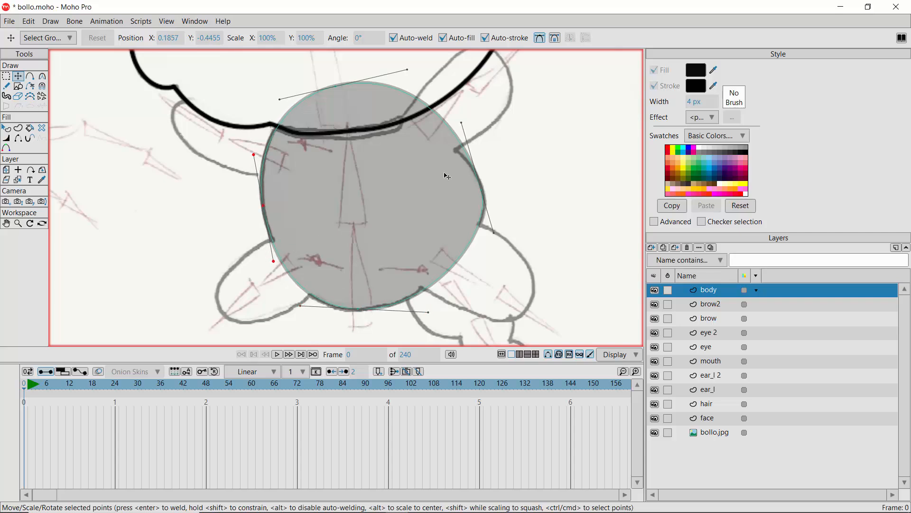
Refine the body's right point and lengthen its upper handle, then shorten the top point's right handle
{"action": "left_click_drag", "start_coordinate": [463, 126], "coordinate": [452, 115]}
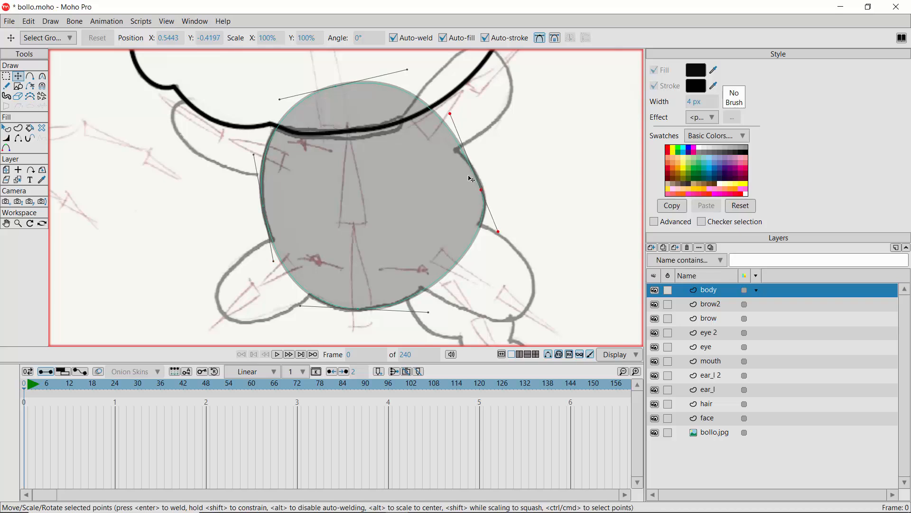
{"action": "left_click_drag", "start_coordinate": [485, 192], "coordinate": [484, 189]}
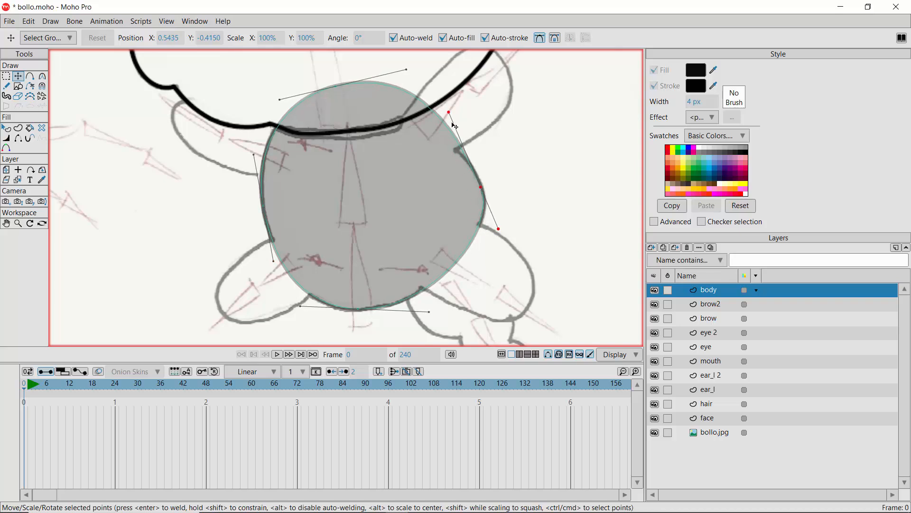
{"action": "mouse_move", "coordinate": [448, 113]}
{"action": "left_mouse_down"}
{"action": "mouse_move", "coordinate": [437, 111]}
{"action": "mouse_move", "coordinate": [442, 102]}
{"action": "left_mouse_up"}
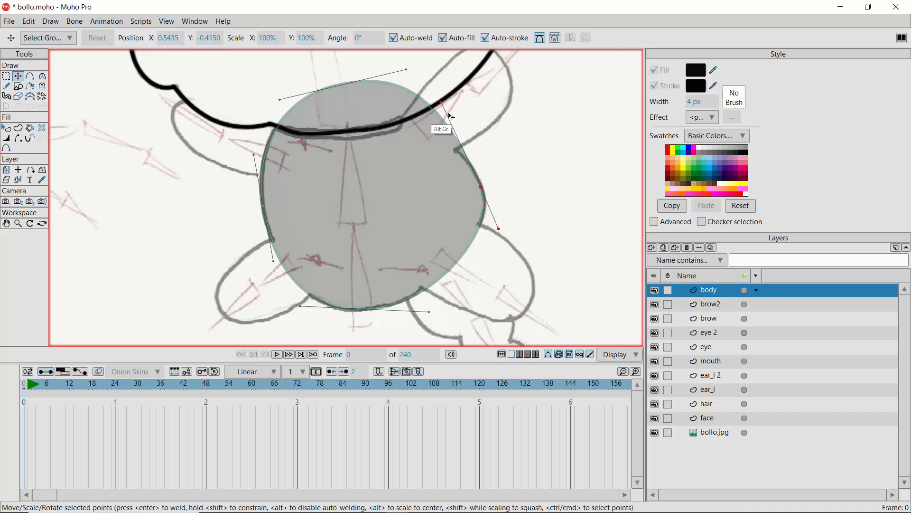
{"action": "left_click", "coordinate": [336, 86]}
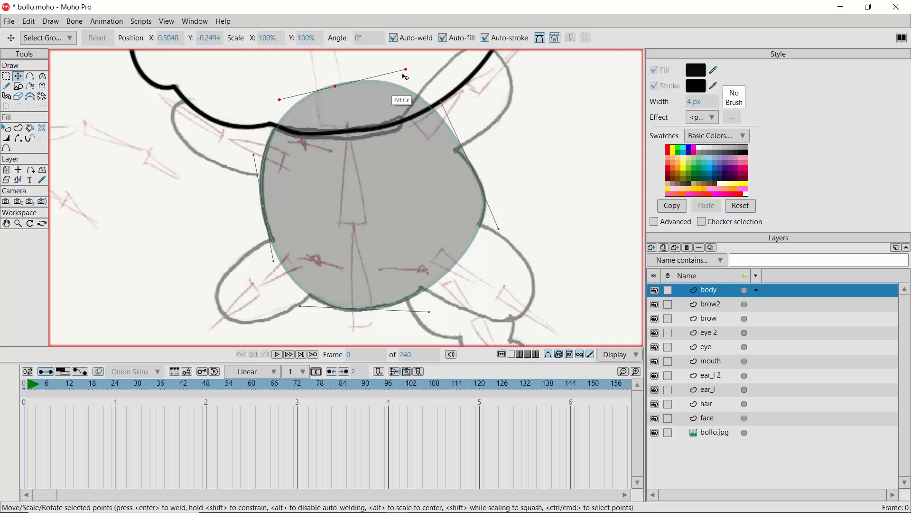
{"action": "left_click_drag", "start_coordinate": [403, 72], "coordinate": [380, 77]}
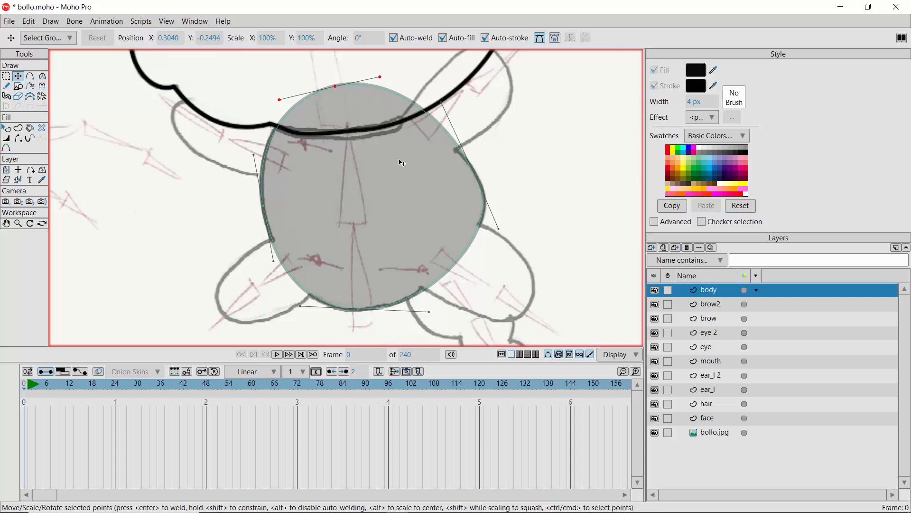
Restore the body layer's opacity to 100%
{"action": "double_click", "coordinate": [707, 293]}
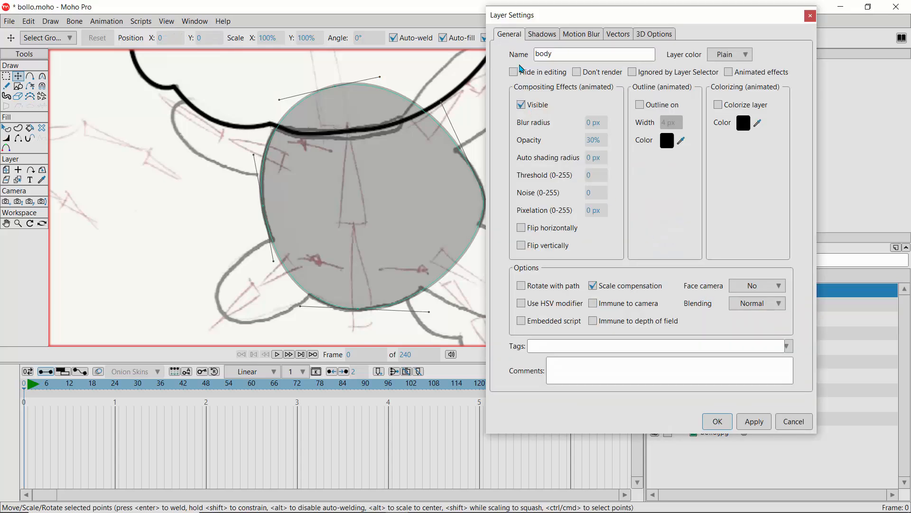
{"action": "scroll", "coordinate": [589, 140], "scroll_direction": "up", "scroll_amount": 7}
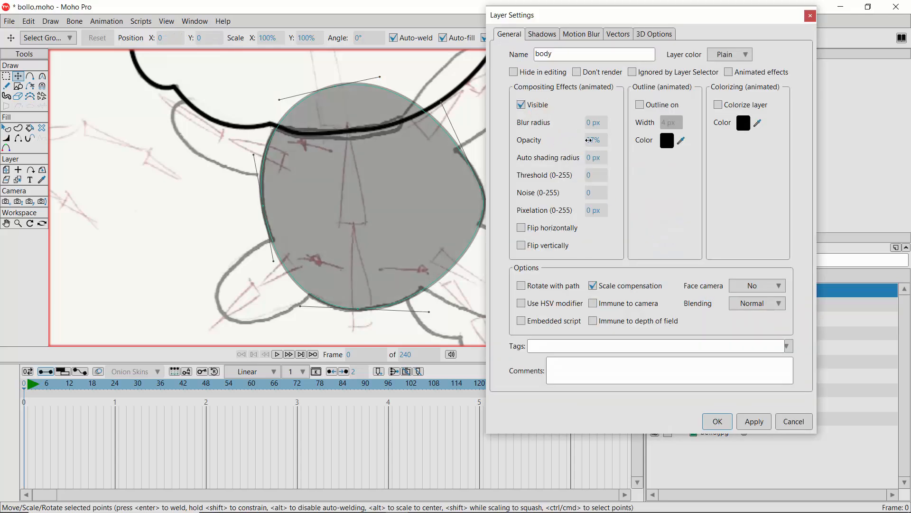
{"action": "scroll", "coordinate": [589, 141], "scroll_direction": "up", "scroll_amount": 20}
{"action": "left_click", "coordinate": [604, 143]}
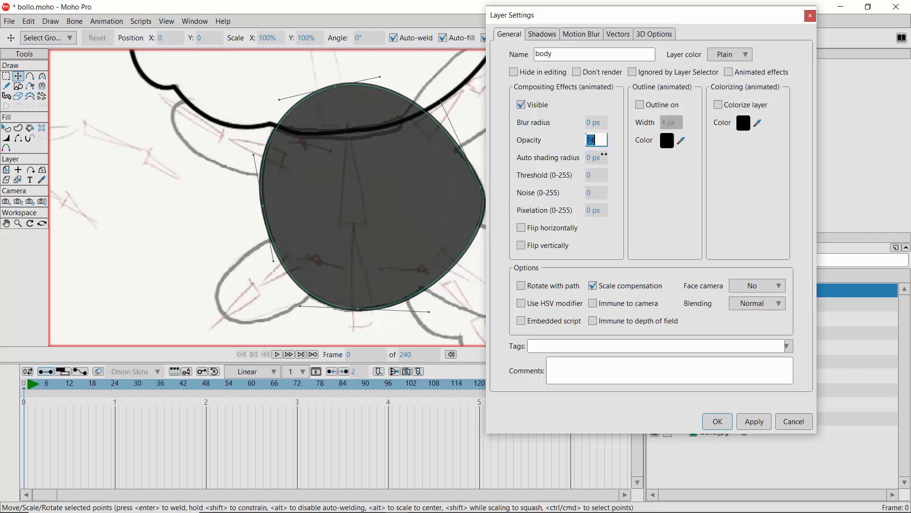
{"action": "type", "text": "100"}
{"action": "key", "text": "Return"}
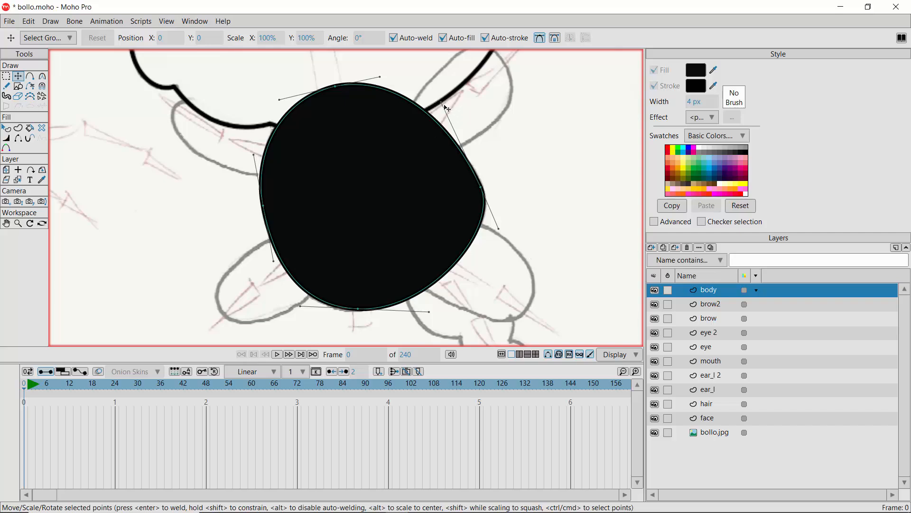
Lengthen the right point's upper handle, move that point up and inward, and adjust its lower handle
{"action": "left_click_drag", "start_coordinate": [441, 104], "coordinate": [436, 86]}
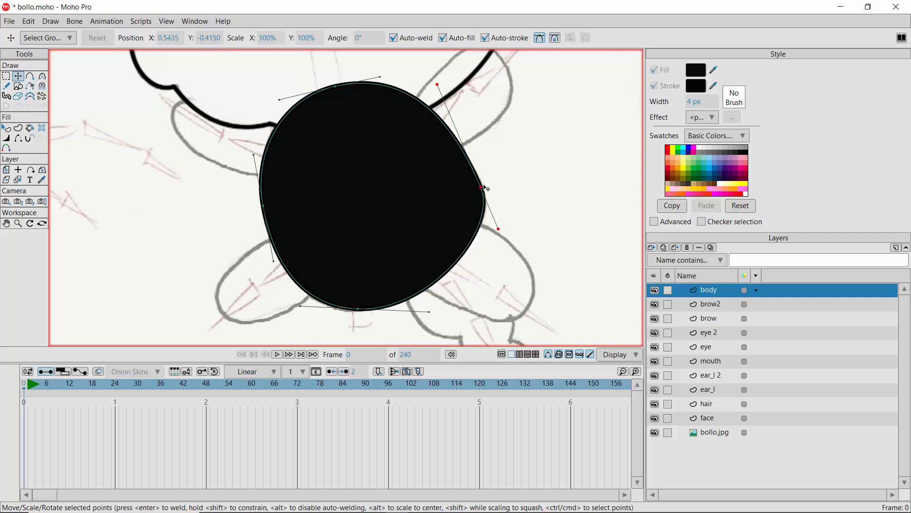
{"action": "left_click_drag", "start_coordinate": [483, 188], "coordinate": [478, 179]}
{"action": "left_click_drag", "start_coordinate": [497, 222], "coordinate": [502, 220]}
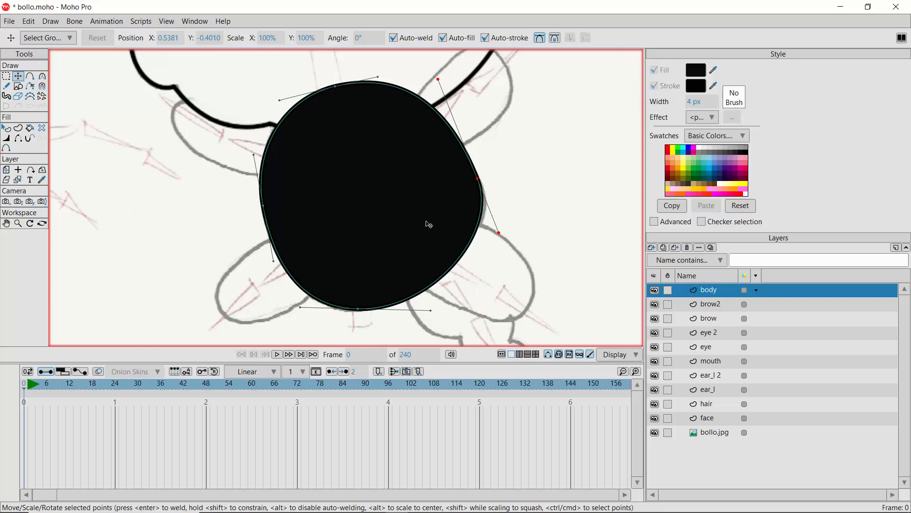
Select the body shape and turn off its fill, keeping only the black 4 px stroke
{"action": "left_click", "coordinate": [7, 132]}
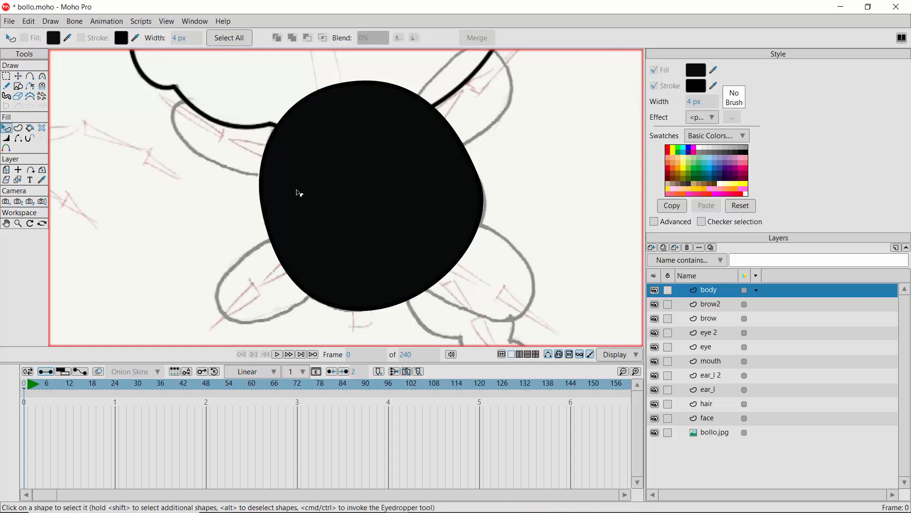
{"action": "left_click", "coordinate": [325, 197]}
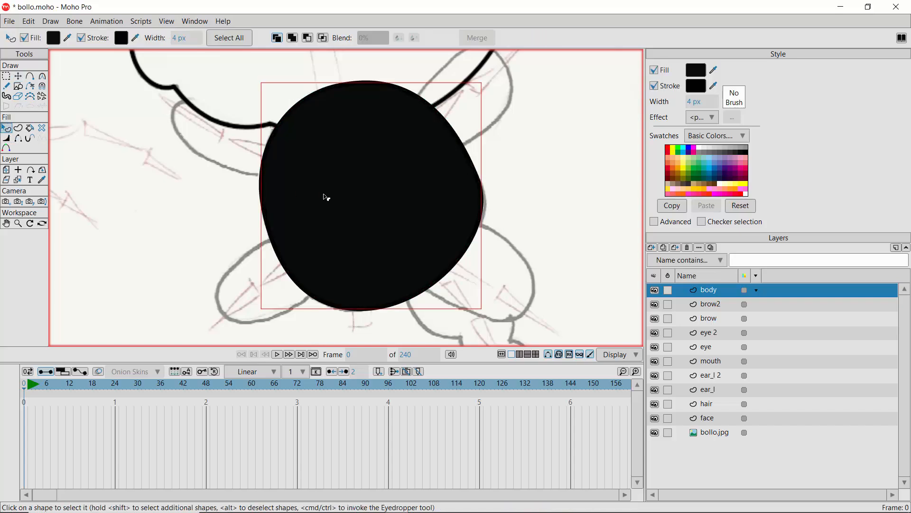
{"action": "left_click", "coordinate": [655, 87]}
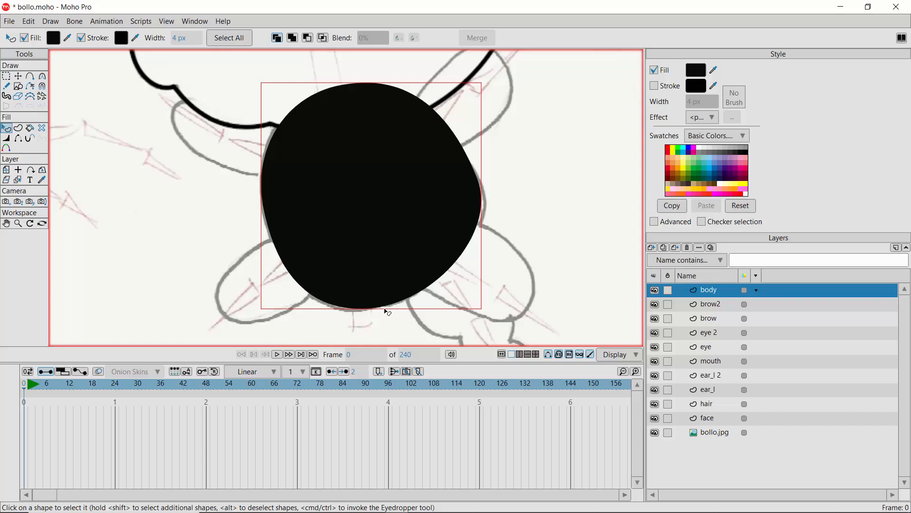
{"action": "left_click", "coordinate": [655, 87]}
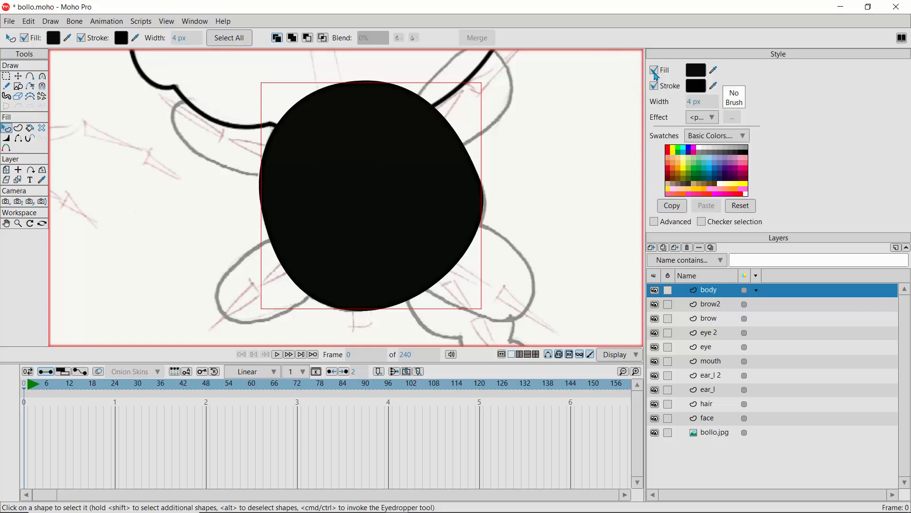
{"action": "left_click", "coordinate": [655, 71]}
{"action": "left_click", "coordinate": [667, 88]}
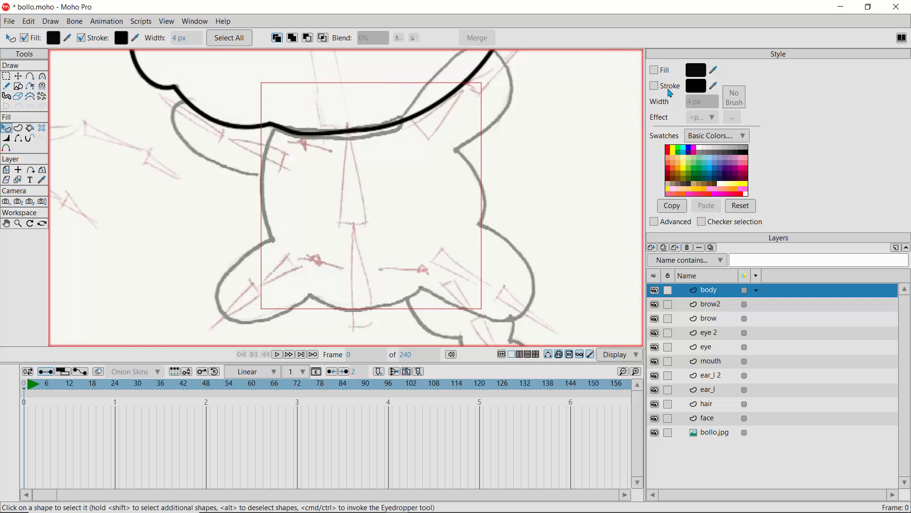
{"action": "left_click", "coordinate": [654, 70]}
{"action": "left_click", "coordinate": [655, 71]}
{"action": "left_click", "coordinate": [655, 86]}
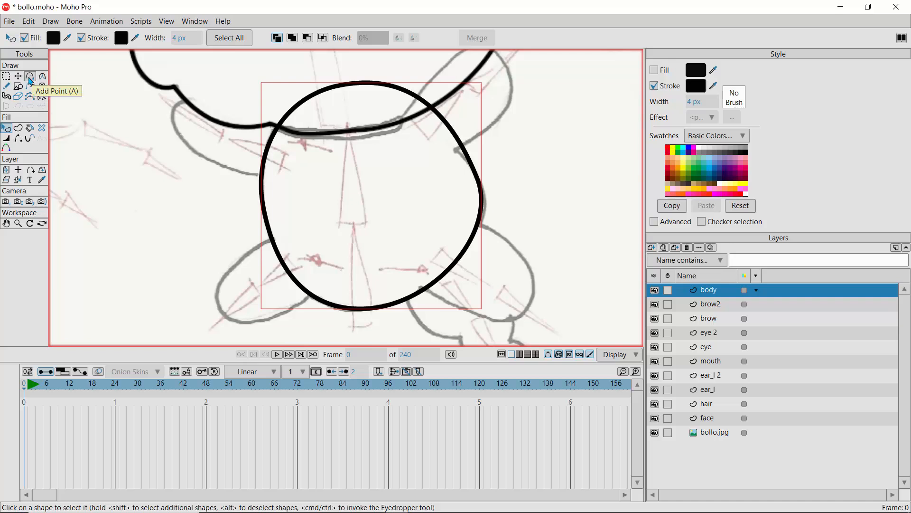
Add a vector layer named arm and draw a closed four-point outline over the sketched arm beside the body's upper-left edge
{"action": "left_click", "coordinate": [651, 248]}
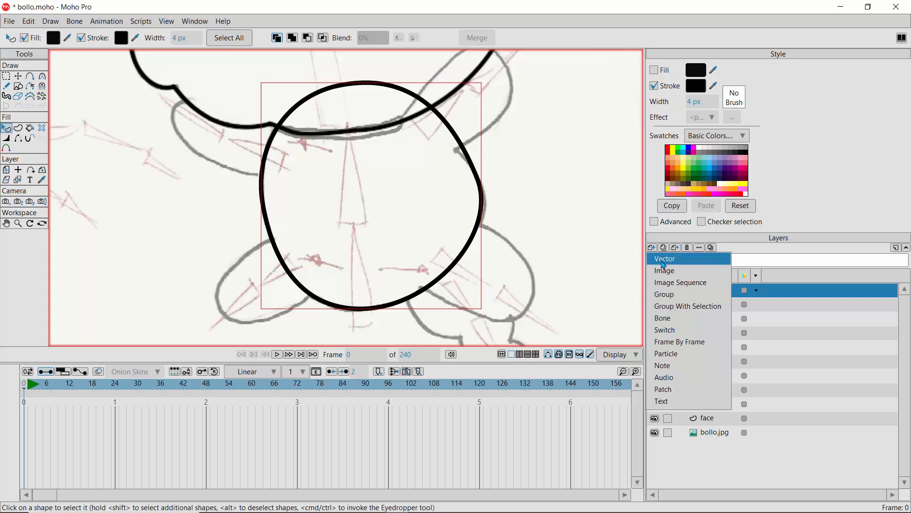
{"action": "left_click", "coordinate": [663, 264]}
{"action": "type", "text": "arm"}
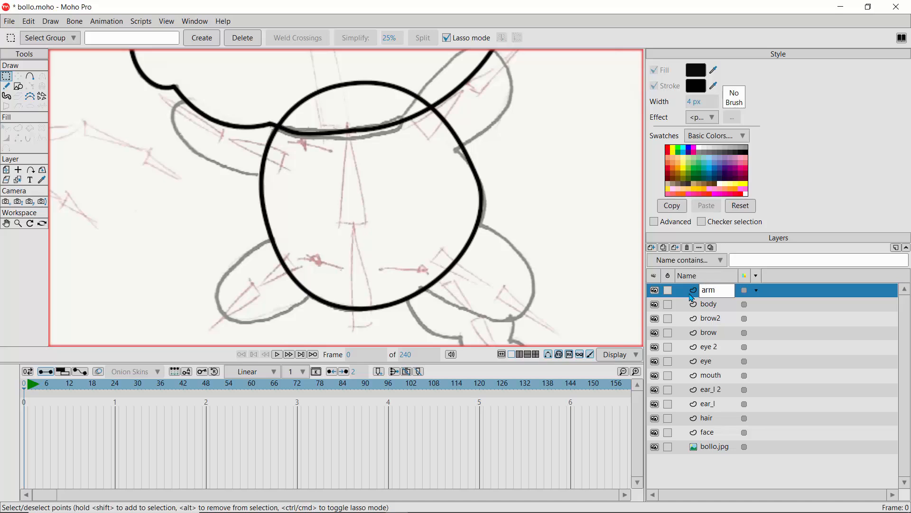
{"action": "key", "text": "Return"}
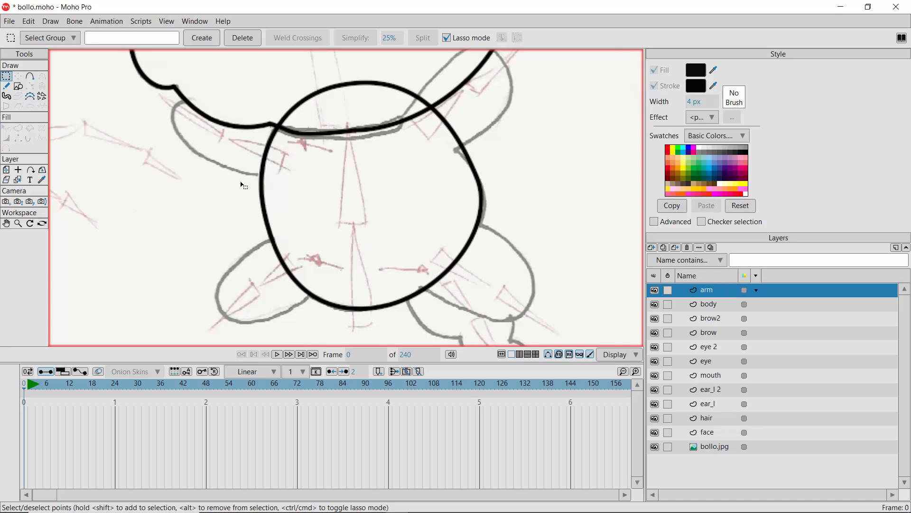
{"action": "left_click", "coordinate": [30, 76]}
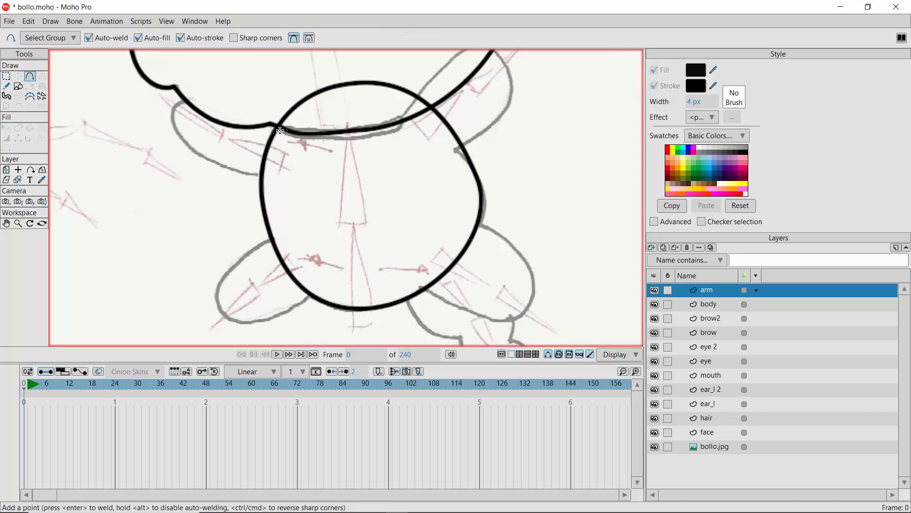
{"action": "mouse_move", "coordinate": [280, 131]}
{"action": "left_mouse_down"}
{"action": "mouse_move", "coordinate": [186, 101]}
{"action": "mouse_move", "coordinate": [173, 105]}
{"action": "mouse_move", "coordinate": [171, 122]}
{"action": "mouse_move", "coordinate": [234, 172]}
{"action": "mouse_move", "coordinate": [264, 176]}
{"action": "mouse_move", "coordinate": [280, 130]}
{"action": "left_mouse_up"}
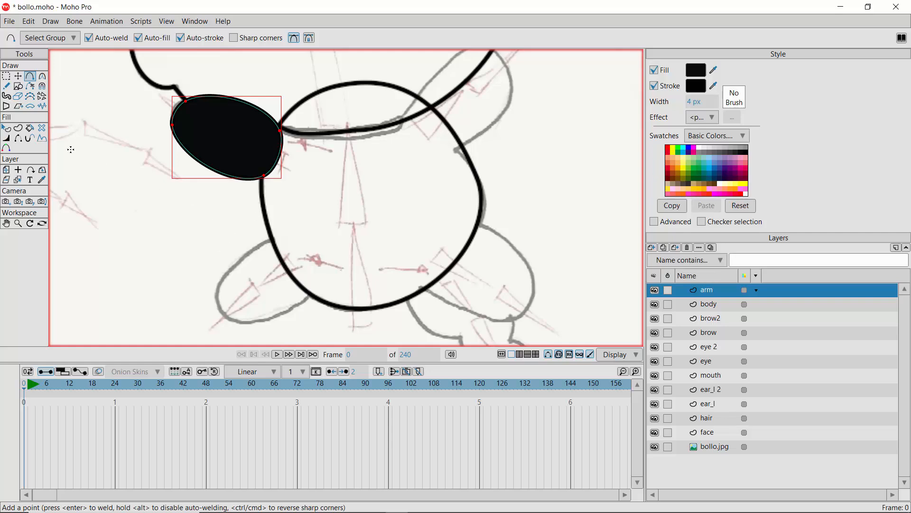
Turn off the arm shape's fill and hide its edge inside the body
{"action": "left_click", "coordinate": [7, 127]}
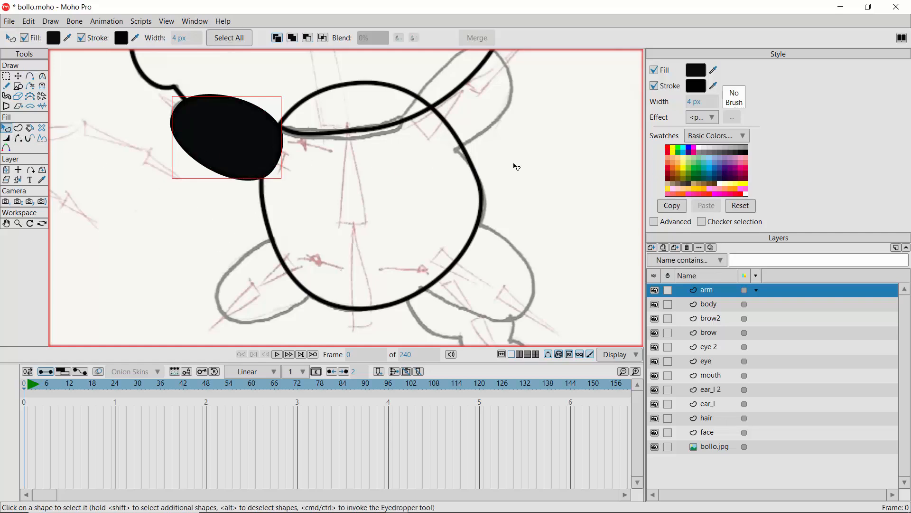
{"action": "left_click", "coordinate": [654, 70]}
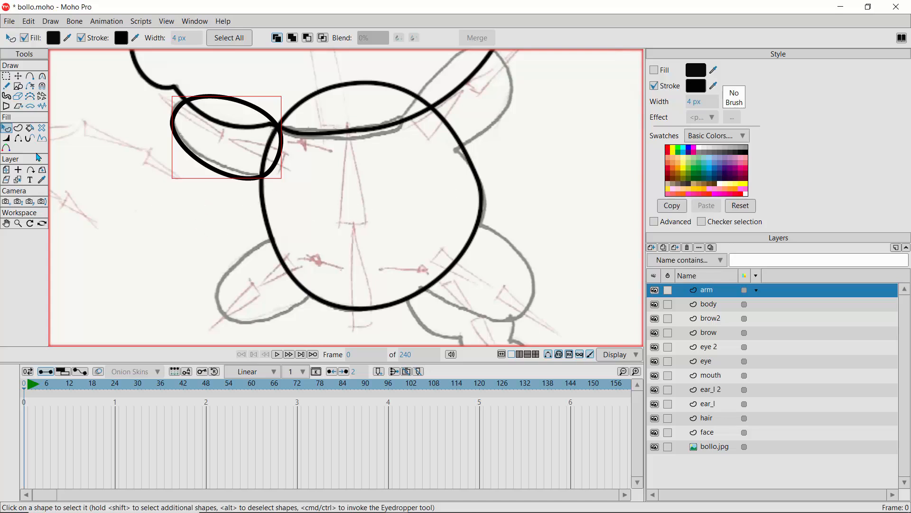
{"action": "left_click", "coordinate": [18, 138]}
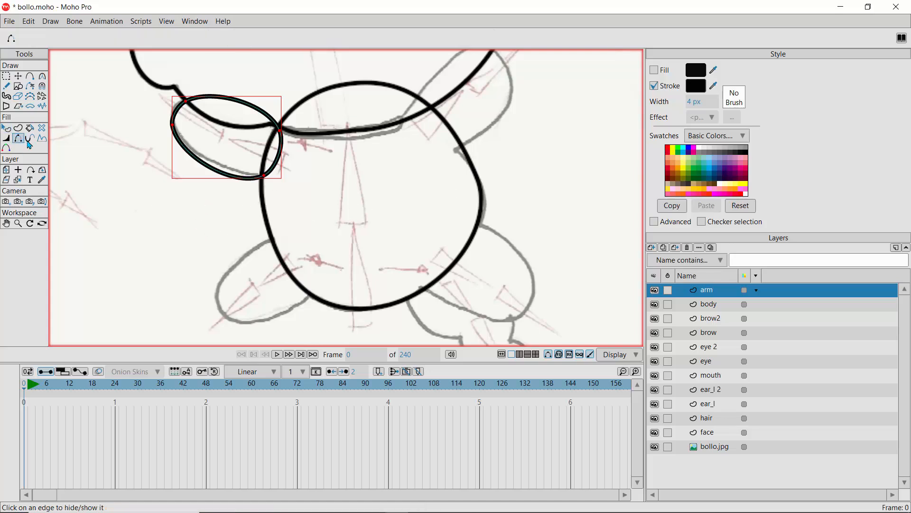
{"action": "left_click", "coordinate": [278, 164]}
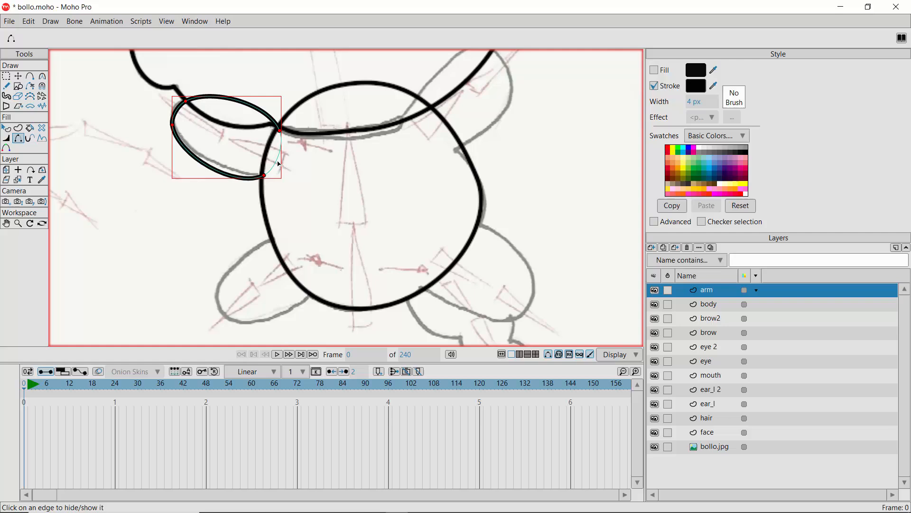
Adjust the arm's points and curve handles so its inner ends meet the body outline and its curves follow the sketch
{"action": "left_click", "coordinate": [18, 76]}
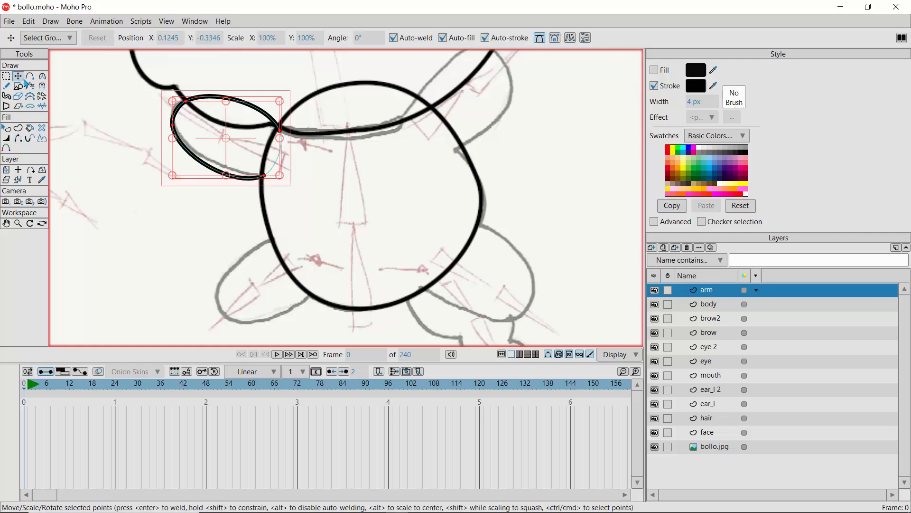
{"action": "left_click", "coordinate": [281, 131]}
{"action": "left_click_drag", "start_coordinate": [281, 131], "coordinate": [285, 134]}
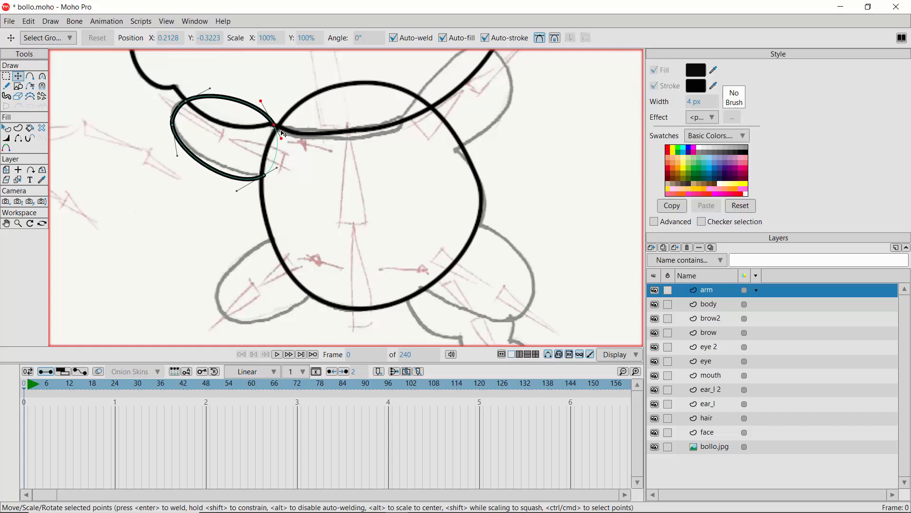
{"action": "left_click_drag", "start_coordinate": [264, 182], "coordinate": [234, 185]}
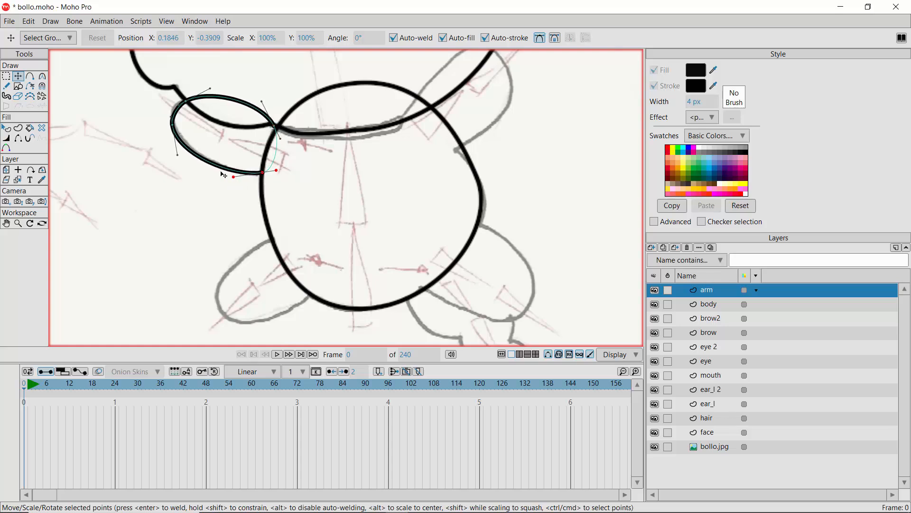
{"action": "left_click_drag", "start_coordinate": [177, 153], "coordinate": [179, 155]}
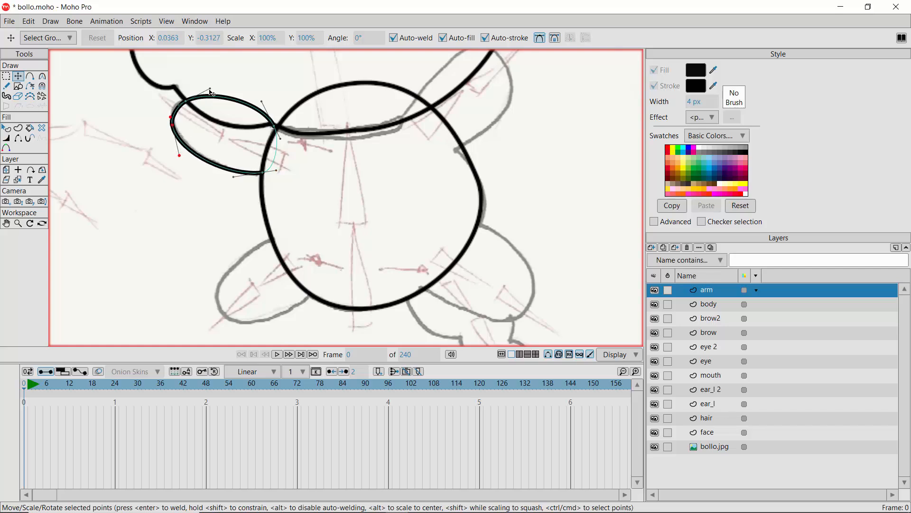
{"action": "mouse_move", "coordinate": [209, 89]}
{"action": "left_mouse_down"}
{"action": "mouse_move", "coordinate": [207, 81]}
{"action": "mouse_move", "coordinate": [209, 89]}
{"action": "left_mouse_up"}
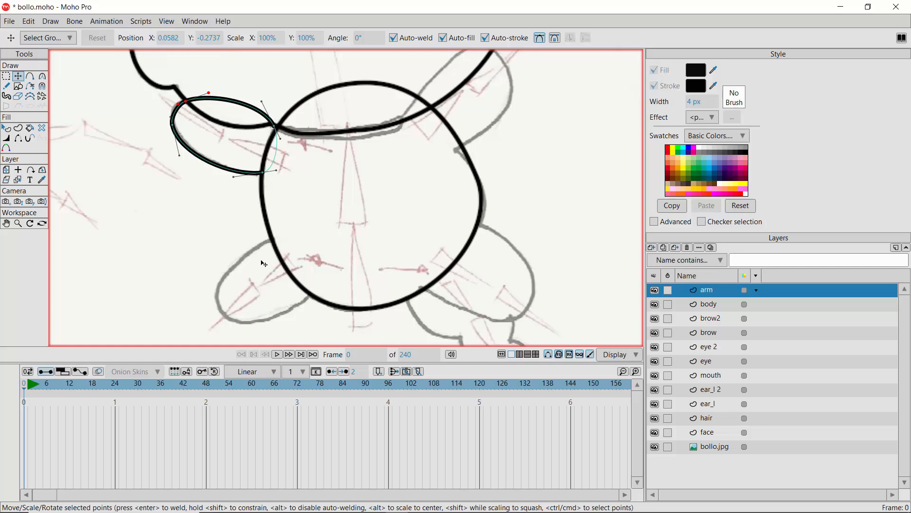
{"action": "left_click", "coordinate": [652, 247]}
{"action": "left_click", "coordinate": [667, 259]}
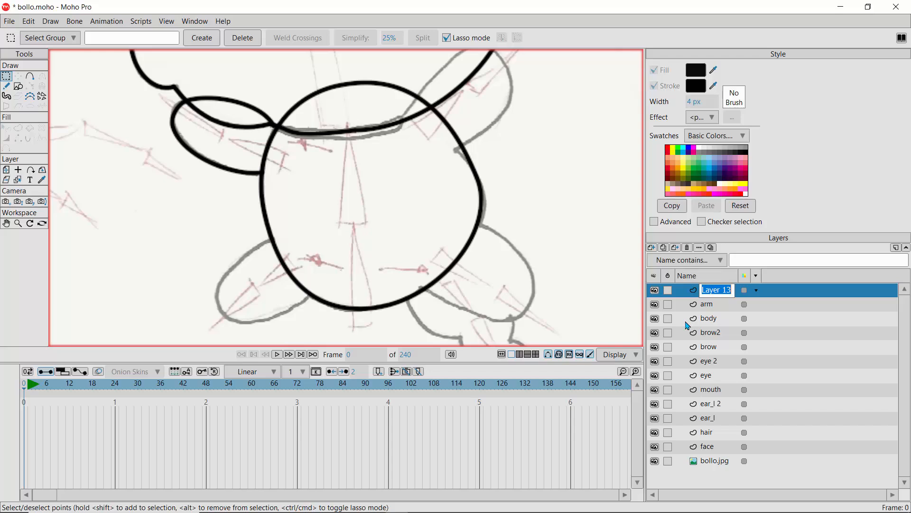
{"action": "key", "text": "Return"}
{"action": "left_click", "coordinate": [687, 247]}
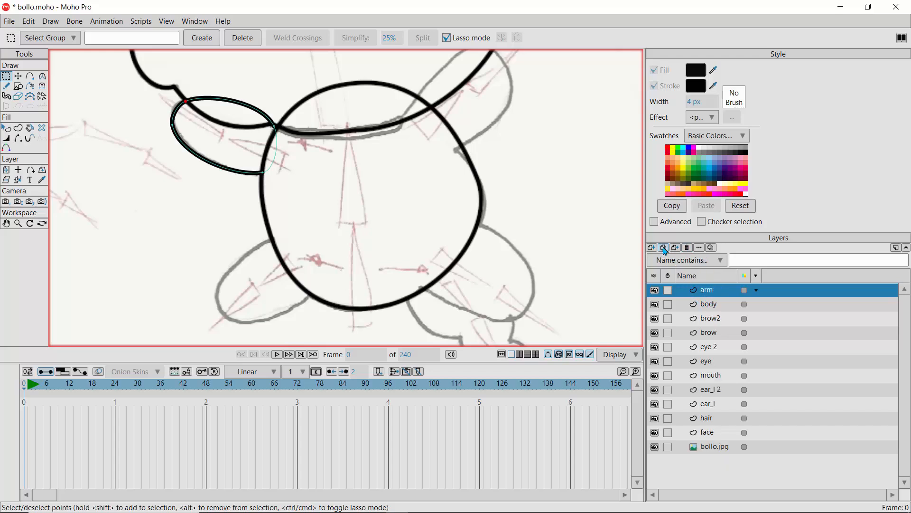
Duplicate the arm layer, then move and rotate the copied shape over the sketched leg at the body's lower left
{"action": "left_click", "coordinate": [665, 248]}
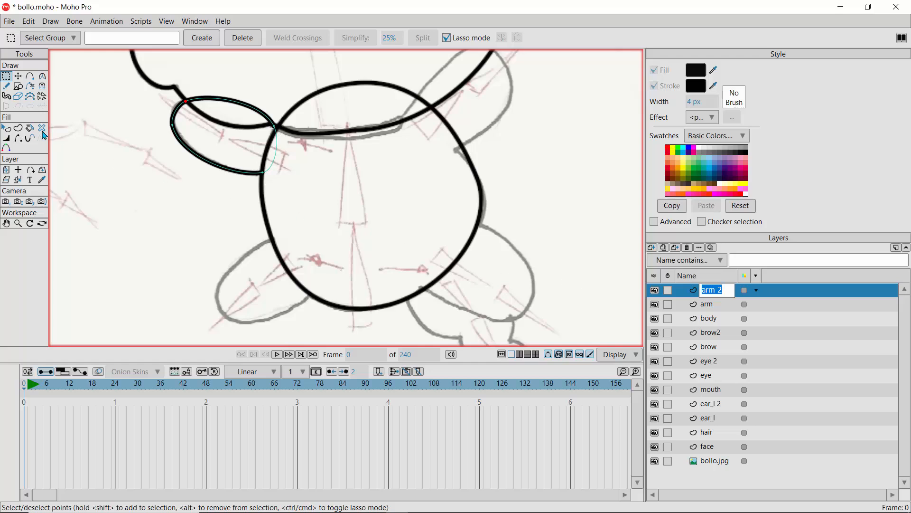
{"action": "left_click", "coordinate": [17, 77]}
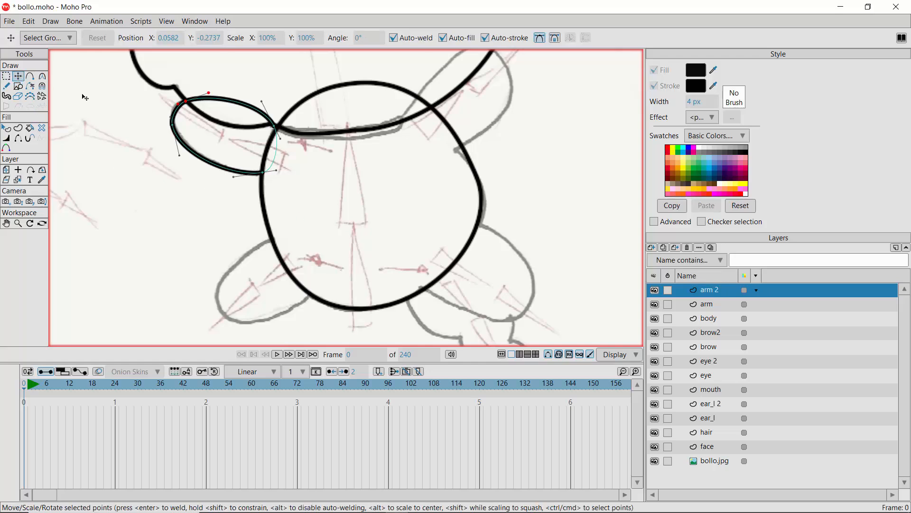
{"action": "left_click", "coordinate": [195, 145]}
{"action": "key", "text": "ctrl+a"}
{"action": "mouse_move", "coordinate": [206, 151]}
{"action": "left_mouse_down"}
{"action": "mouse_move", "coordinate": [234, 278]}
{"action": "mouse_move", "coordinate": [205, 269]}
{"action": "mouse_move", "coordinate": [202, 277]}
{"action": "mouse_move", "coordinate": [222, 248]}
{"action": "mouse_move", "coordinate": [214, 244]}
{"action": "mouse_move", "coordinate": [220, 251]}
{"action": "left_mouse_up"}
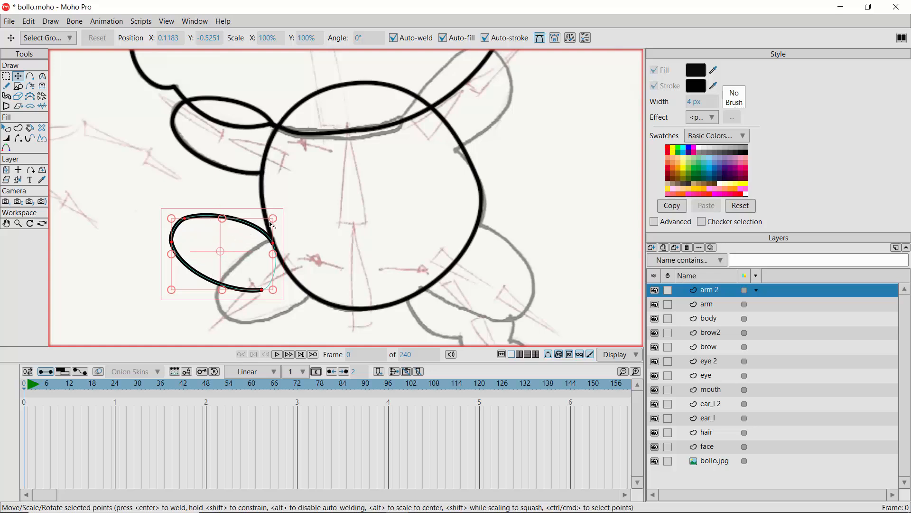
{"action": "left_click_drag", "start_coordinate": [281, 217], "coordinate": [269, 201]}
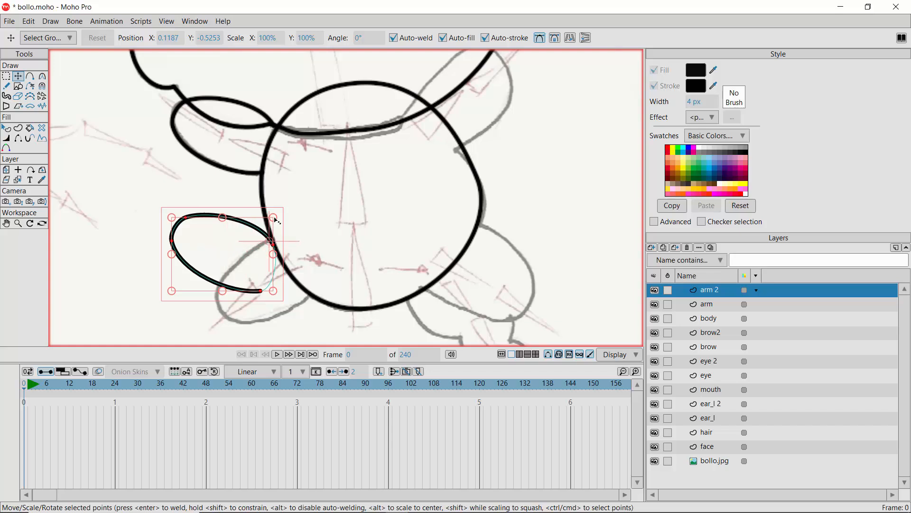
{"action": "left_click_drag", "start_coordinate": [277, 223], "coordinate": [279, 225]}
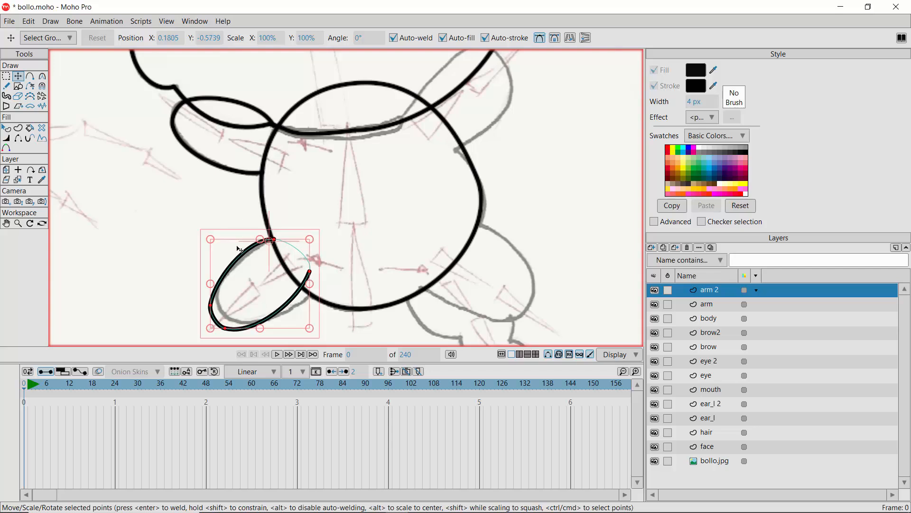
Move the copied shape's points and handles to fit the leg sketch, with both open ends meeting the body outline
{"action": "left_click", "coordinate": [212, 311]}
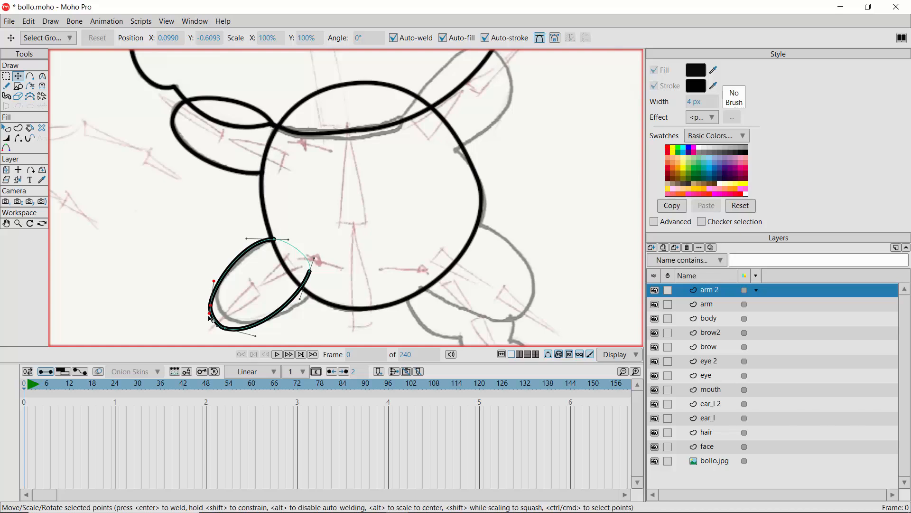
{"action": "left_click_drag", "start_coordinate": [209, 316], "coordinate": [268, 330]}
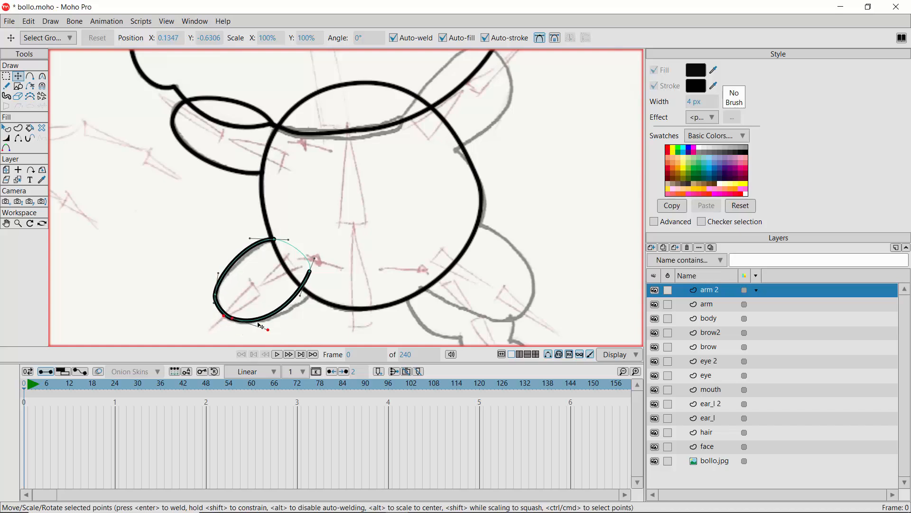
{"action": "left_click", "coordinate": [310, 273]}
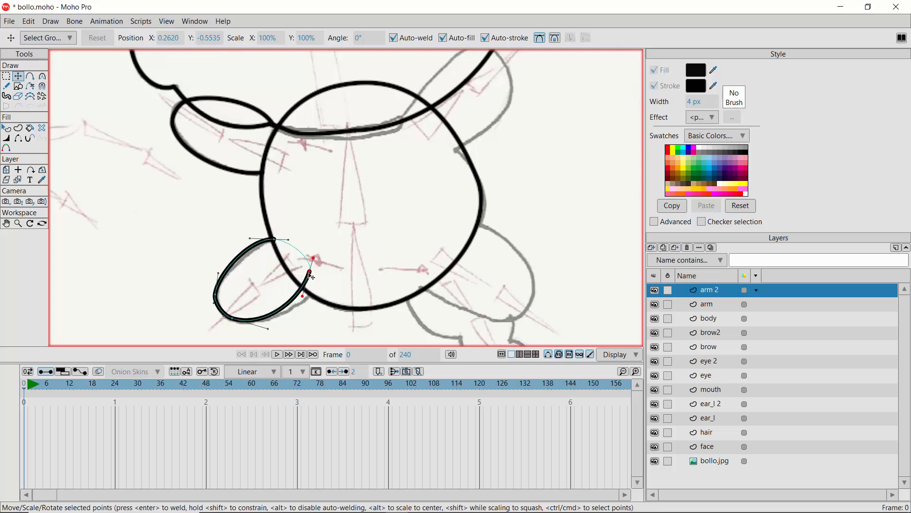
{"action": "left_click_drag", "start_coordinate": [309, 272], "coordinate": [308, 291]}
{"action": "left_click_drag", "start_coordinate": [274, 240], "coordinate": [251, 244]}
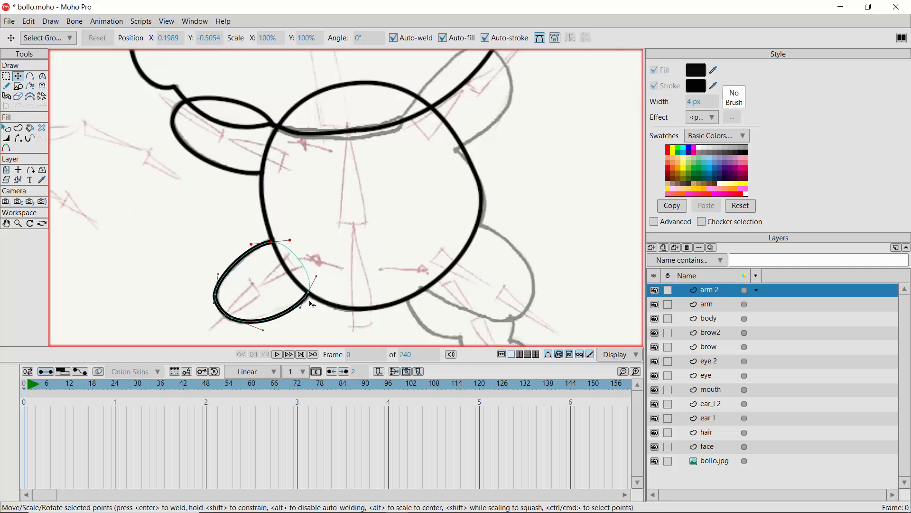
Rename the duplicated arm layer as leg
{"action": "double_click", "coordinate": [715, 294]}
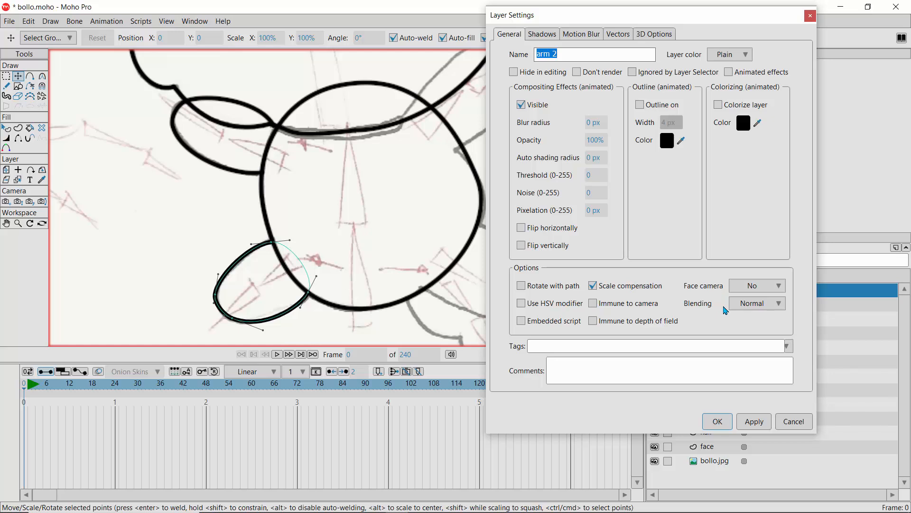
{"action": "key", "text": "BackSpace"}
{"action": "key", "text": "Return"}
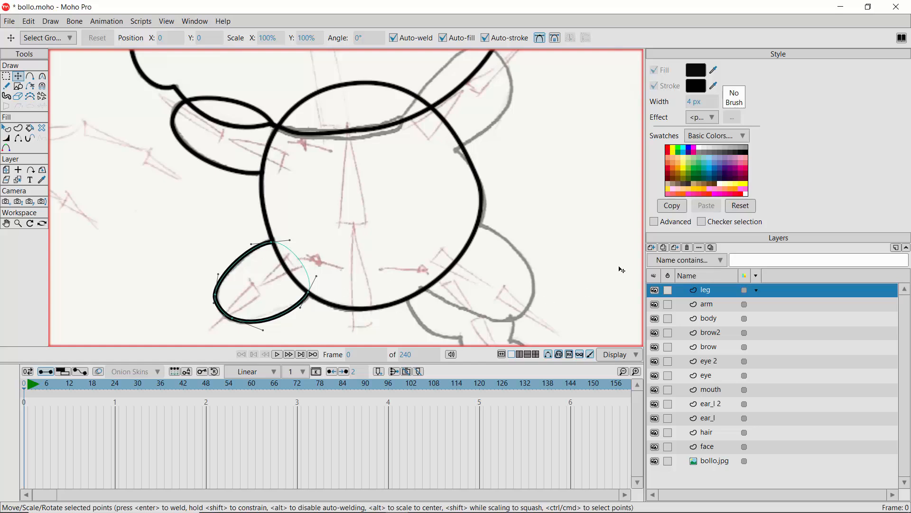
Duplicate the leg layer, flip the copied shape horizontally, and move it onto the sketched leg at the body's lower right
{"action": "left_click", "coordinate": [663, 248]}
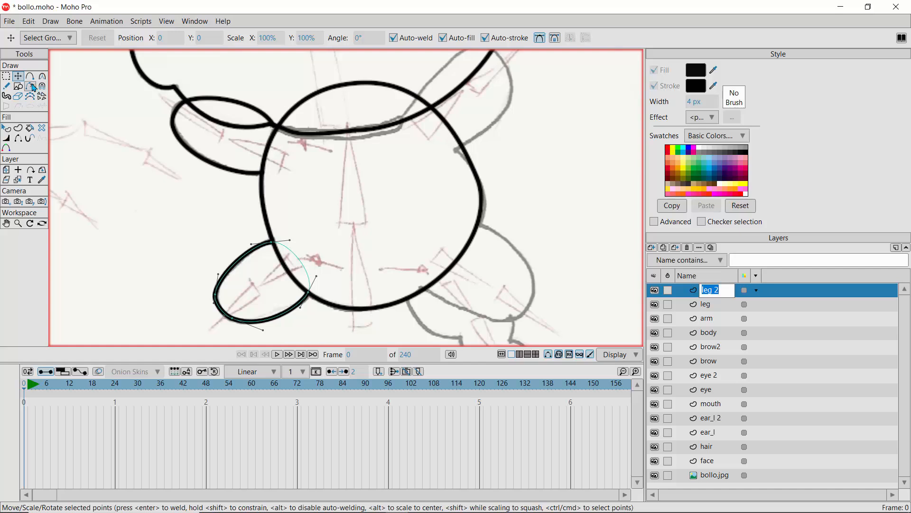
{"action": "double_click", "coordinate": [242, 264]}
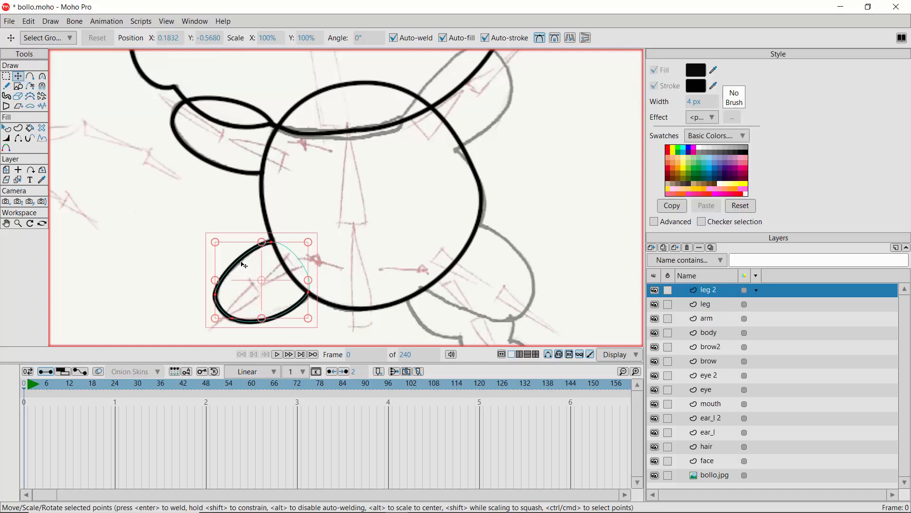
{"action": "left_click", "coordinate": [572, 40]}
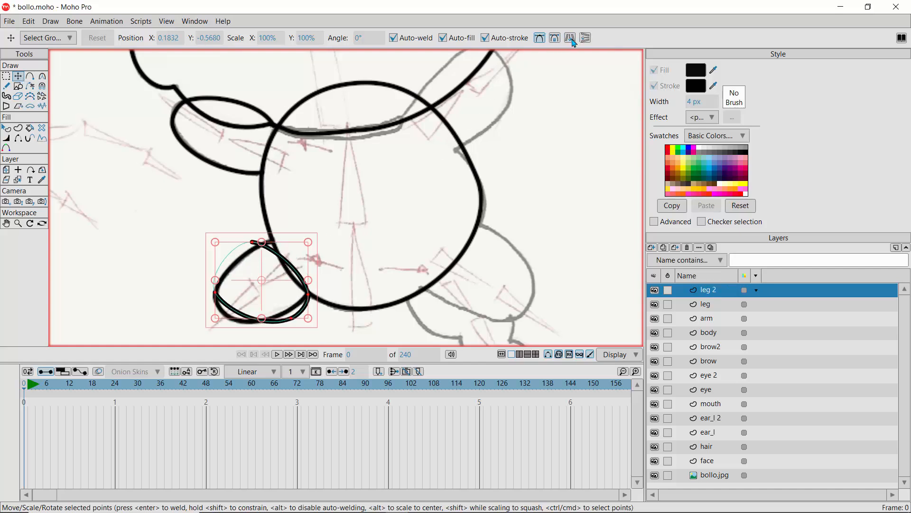
{"action": "left_click_drag", "start_coordinate": [294, 272], "coordinate": [522, 256]}
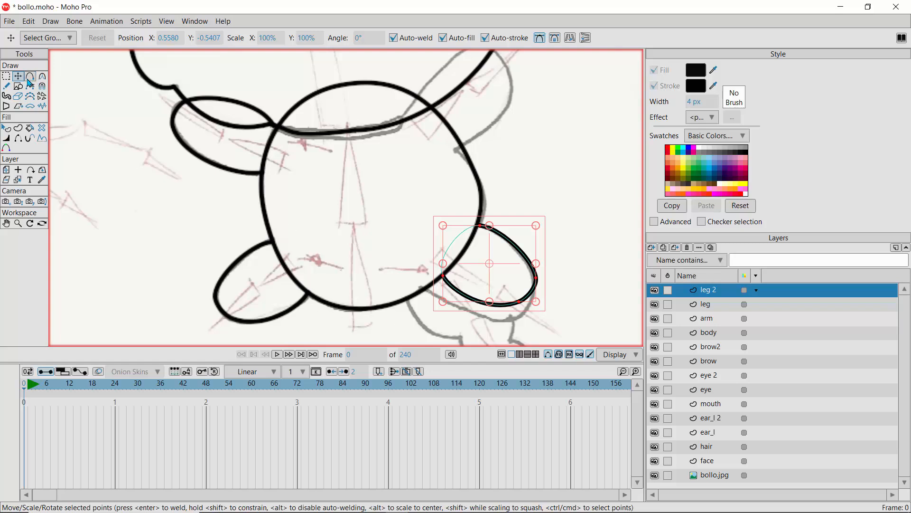
Reshape the outer end of the right leg by moving its tip points to follow the sketch
{"action": "left_click", "coordinate": [522, 304]}
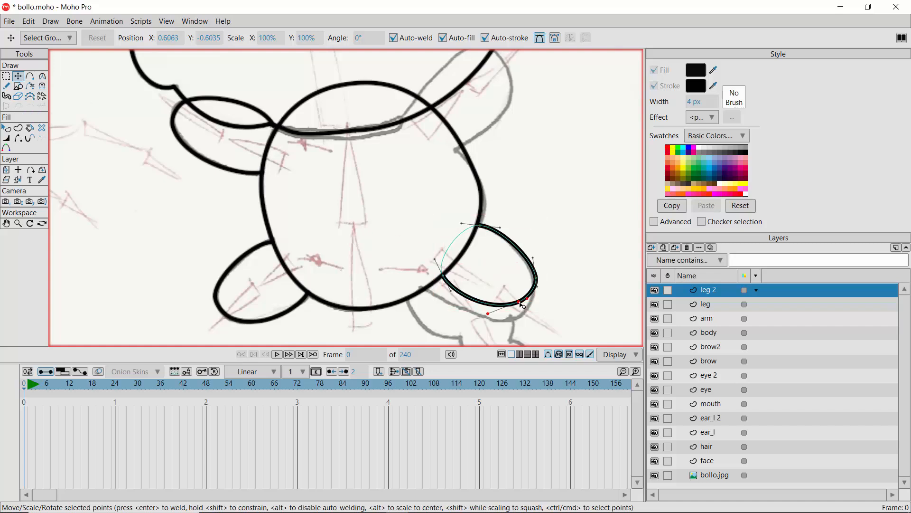
{"action": "left_click_drag", "start_coordinate": [522, 305], "coordinate": [535, 282]}
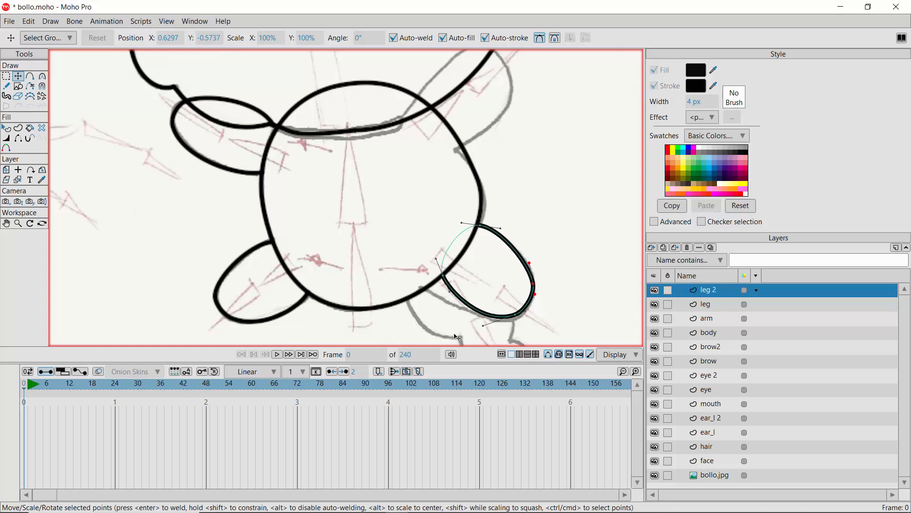
{"action": "key", "text": "ctrl+i"}
Duplicate the arm layer, flip the copied shape horizontally, and move it onto the sketched arm at the body's upper right
{"action": "left_click", "coordinate": [701, 319]}
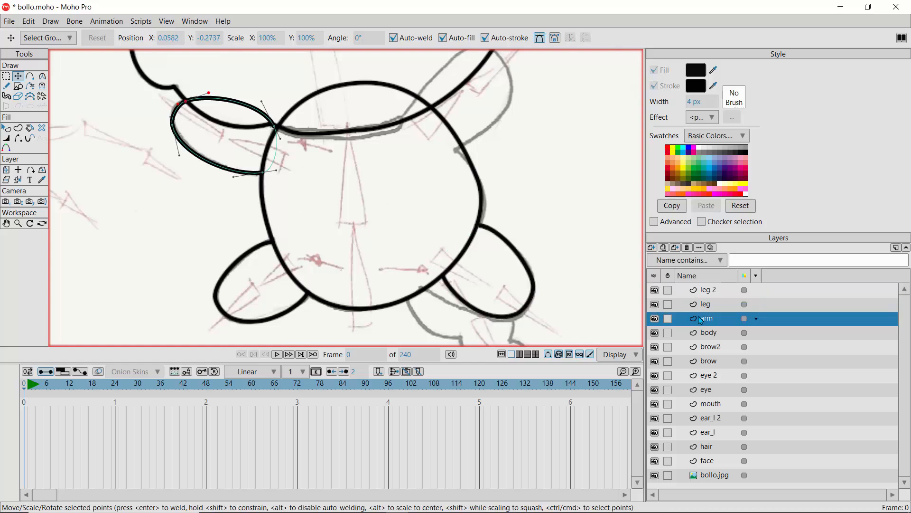
{"action": "left_click", "coordinate": [664, 248]}
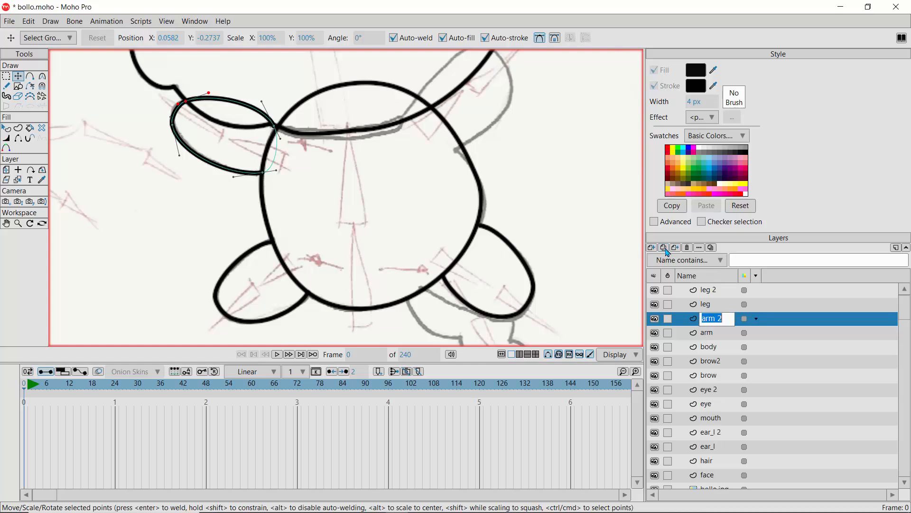
{"action": "left_click", "coordinate": [706, 333]}
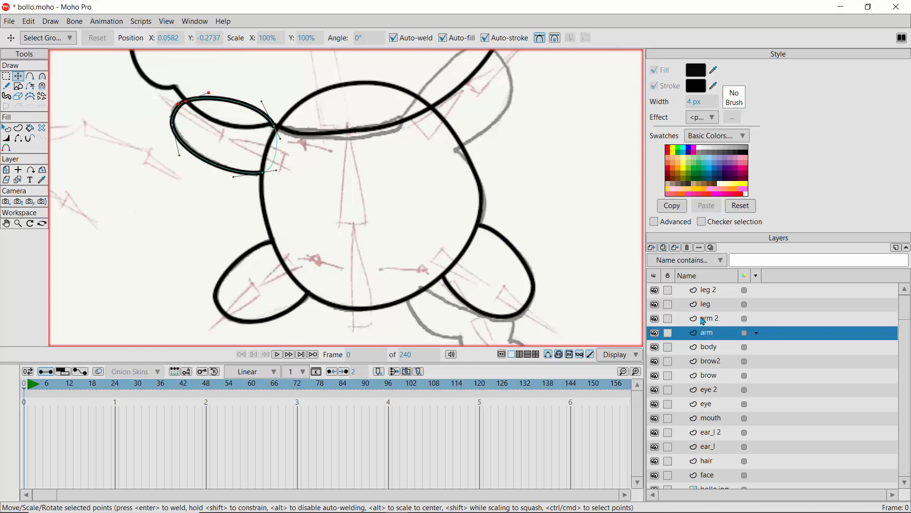
{"action": "left_click", "coordinate": [703, 322]}
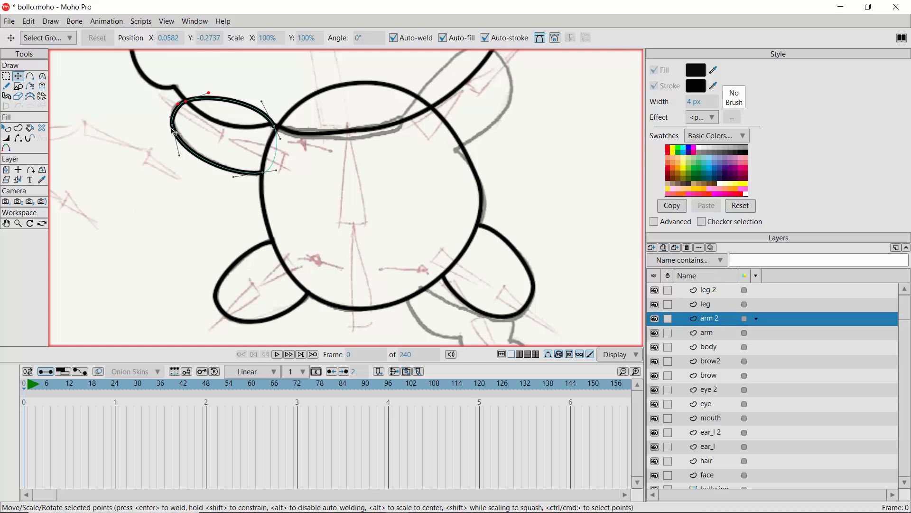
{"action": "key", "text": "ctrl+a"}
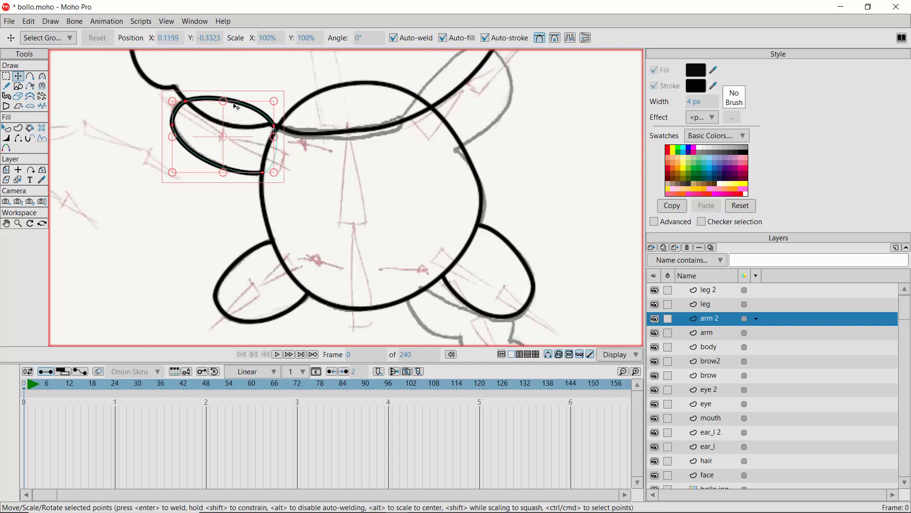
{"action": "left_click", "coordinate": [571, 40]}
{"action": "left_click_drag", "start_coordinate": [273, 119], "coordinate": [317, 162]}
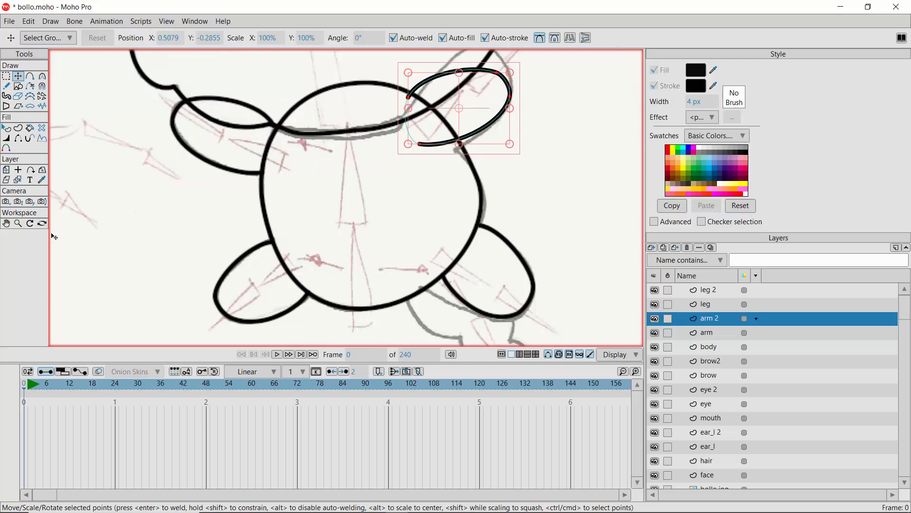
Shift the copied arm shape up and rotate it counterclockwise to match the raised angle of the arm sketch
{"action": "left_click", "coordinate": [6, 224]}
{"action": "left_click_drag", "start_coordinate": [404, 179], "coordinate": [320, 300]}
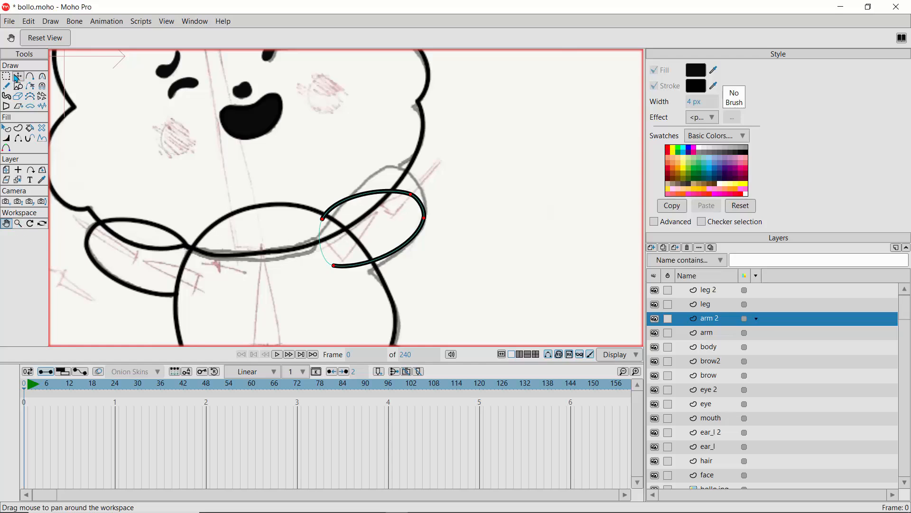
{"action": "left_click", "coordinate": [18, 77]}
{"action": "left_click_drag", "start_coordinate": [398, 201], "coordinate": [394, 179]}
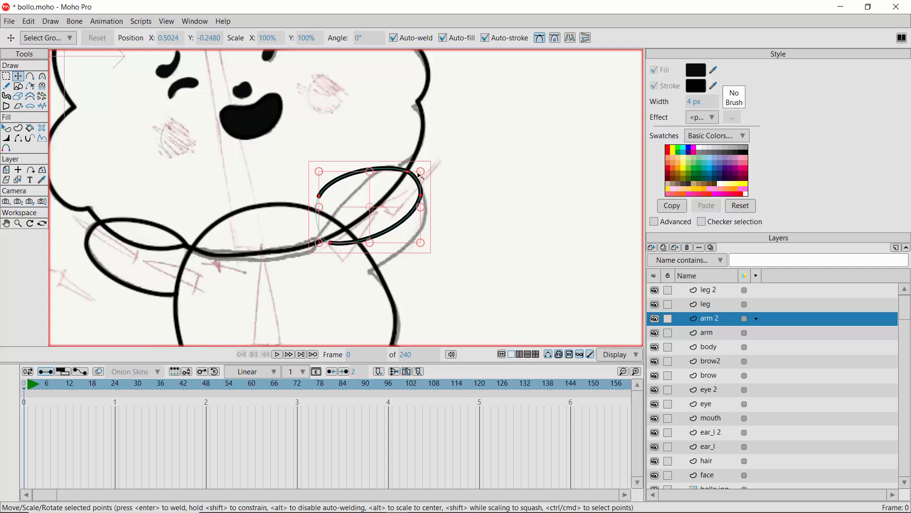
{"action": "left_click_drag", "start_coordinate": [429, 166], "coordinate": [429, 167]}
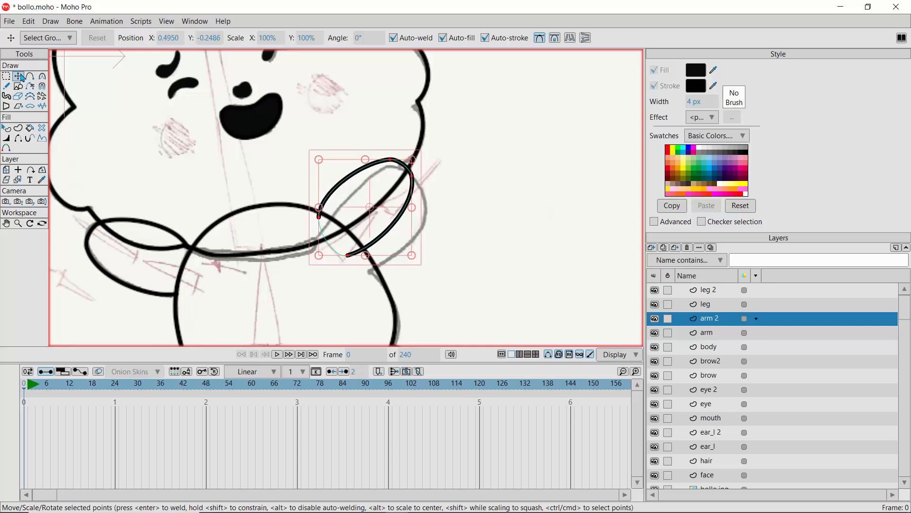
Move the right arm's outer tip points and lower end point to follow the sketched arm outline
{"action": "left_click", "coordinate": [391, 161]}
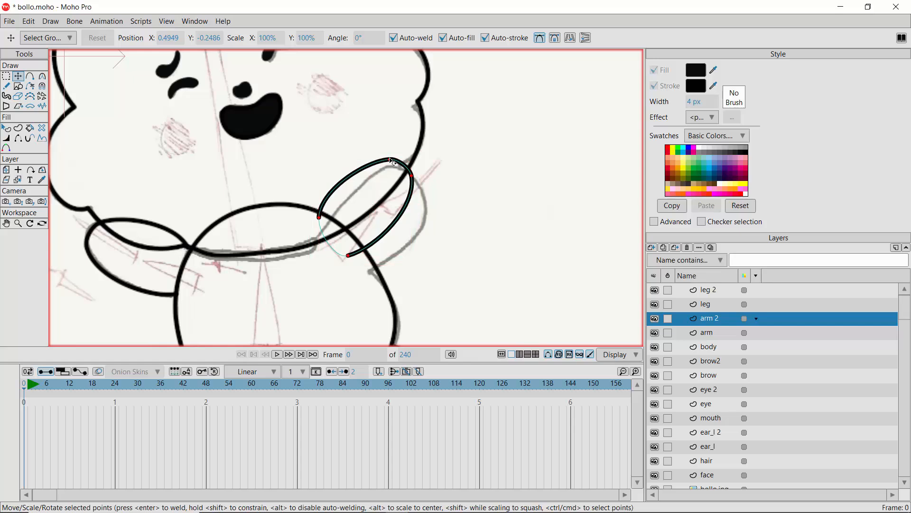
{"action": "left_click_drag", "start_coordinate": [413, 186], "coordinate": [426, 202]}
{"action": "left_click_drag", "start_coordinate": [349, 256], "coordinate": [371, 270]}
{"action": "left_click_drag", "start_coordinate": [421, 228], "coordinate": [425, 228]}
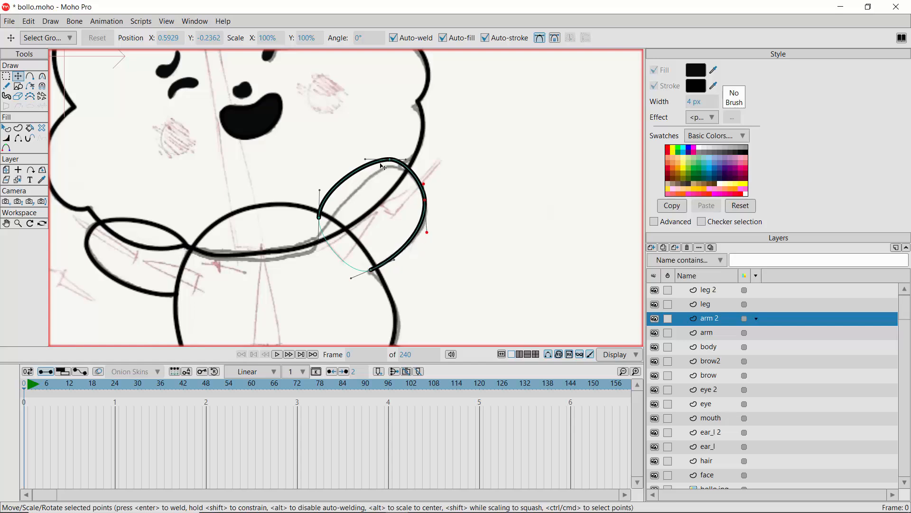
{"action": "left_click_drag", "start_coordinate": [393, 163], "coordinate": [396, 166]}
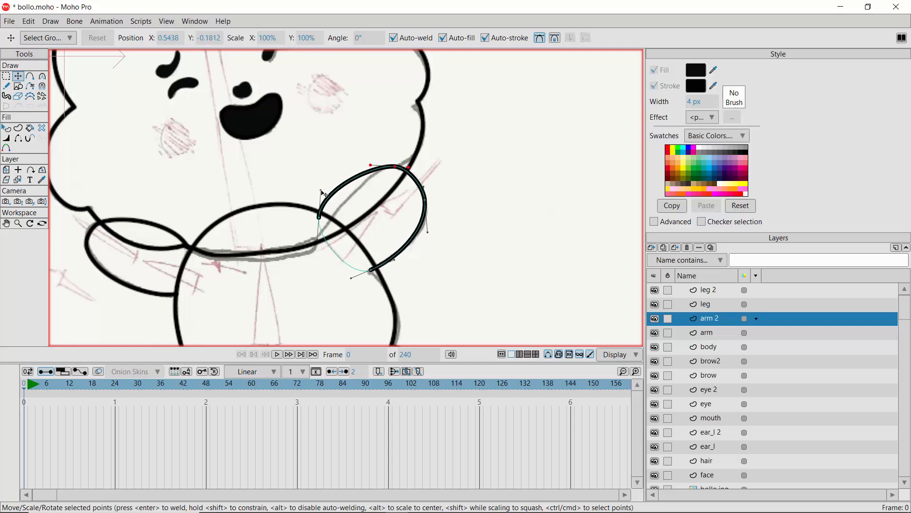
Straighten the right arm's upper edge along the sketch and place both open ends exactly on the body outline
{"action": "left_click_drag", "start_coordinate": [321, 190], "coordinate": [321, 221]}
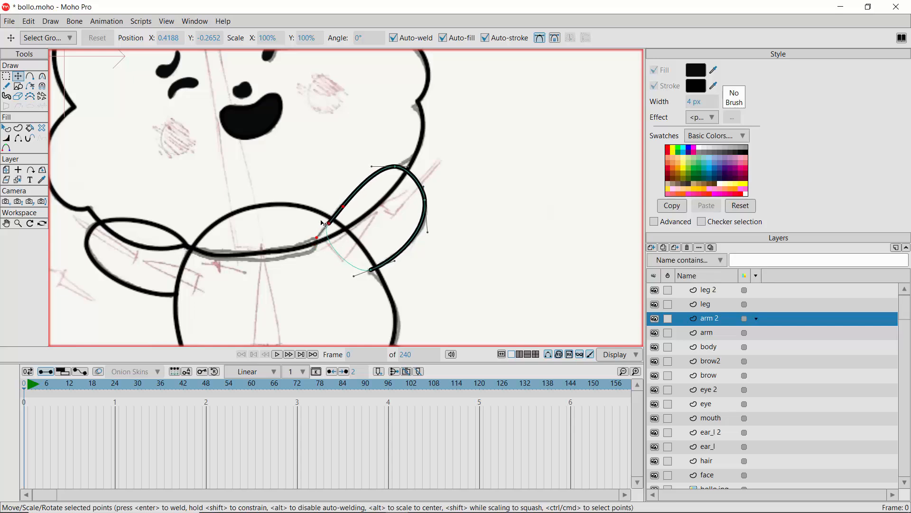
{"action": "key", "text": "ctrl+Up"}
{"action": "key", "text": "ctrl+Up"}
{"action": "key", "text": "ctrl+Up"}
{"action": "key", "text": "ctrl+Up"}
{"action": "key", "text": "ctrl+Up"}
{"action": "key", "text": "ctrl+Up"}
{"action": "key", "text": "ctrl+Up"}
{"action": "key", "text": "ctrl+Up"}
{"action": "key", "text": "ctrl+Up"}
{"action": "key", "text": "ctrl+Up"}
{"action": "key", "text": "ctrl+Up"}
{"action": "key", "text": "ctrl+Right"}
{"action": "key", "text": "ctrl+Right"}
{"action": "key", "text": "ctrl+Right"}
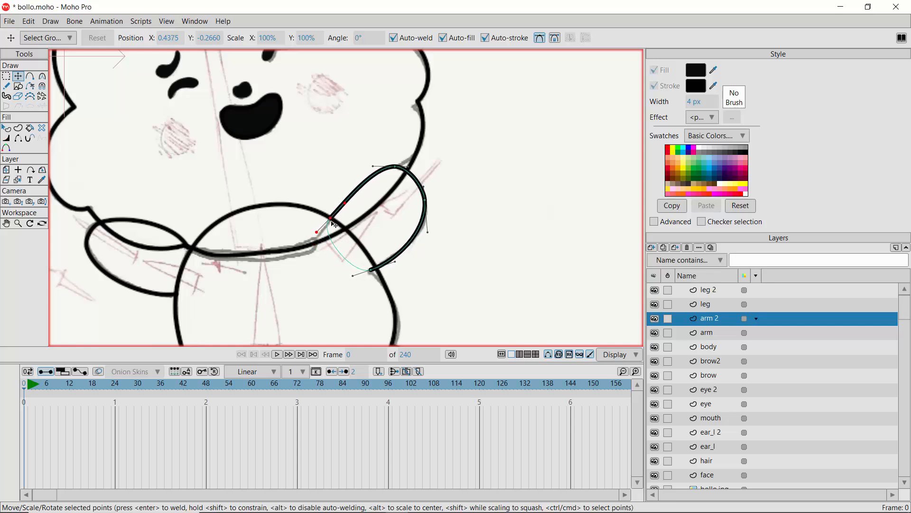
{"action": "left_click_drag", "start_coordinate": [371, 270], "coordinate": [375, 268]}
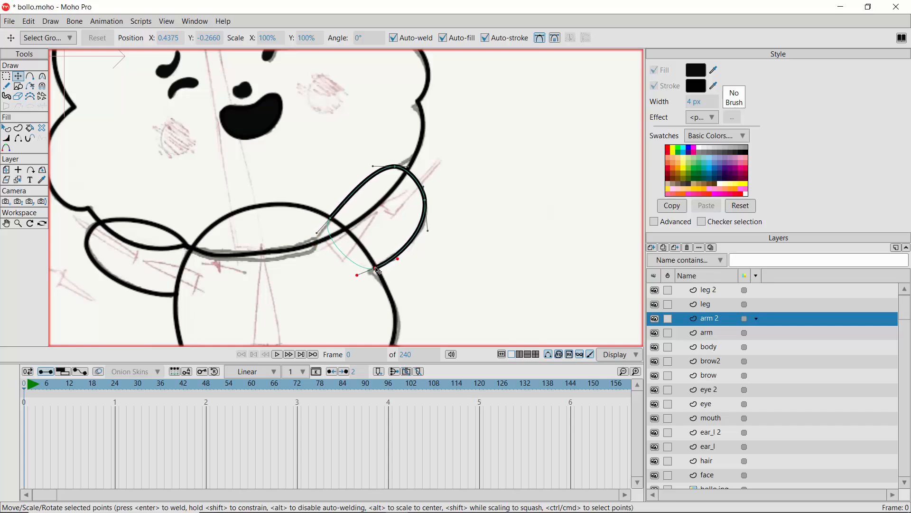
Examine up close where the right arm's upper end meets the body outline, and check the whole traced character
{"action": "left_click", "coordinate": [18, 223]}
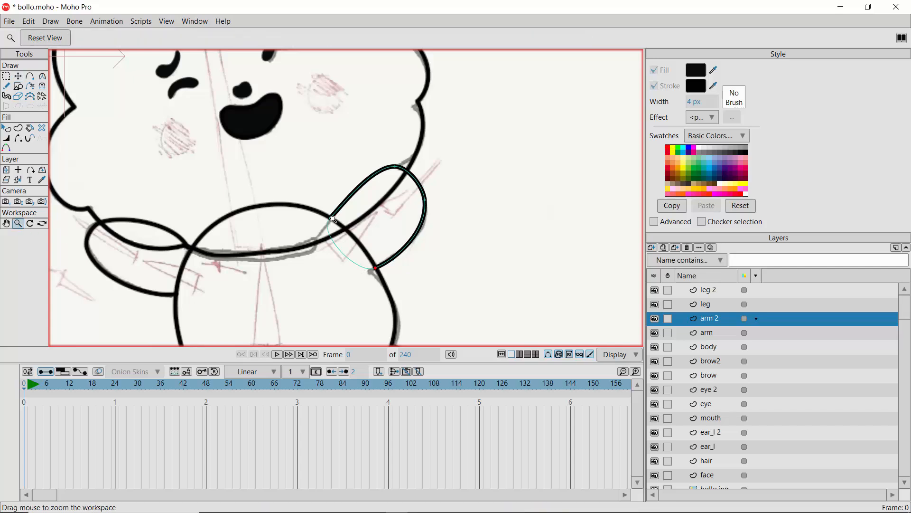
{"action": "left_click_drag", "start_coordinate": [331, 219], "coordinate": [480, 342]}
{"action": "scroll", "coordinate": [321, 233], "scroll_direction": "up", "scroll_amount": 4}
{"action": "scroll", "coordinate": [321, 233], "scroll_direction": "down", "scroll_amount": 3}
{"action": "scroll", "coordinate": [321, 234], "scroll_direction": "up", "scroll_amount": 4}
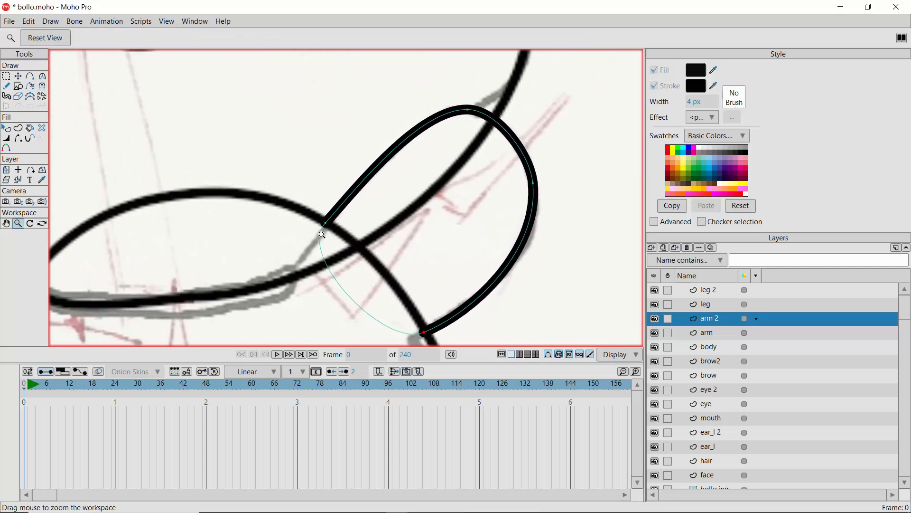
{"action": "scroll", "coordinate": [322, 234], "scroll_direction": "down", "scroll_amount": 3}
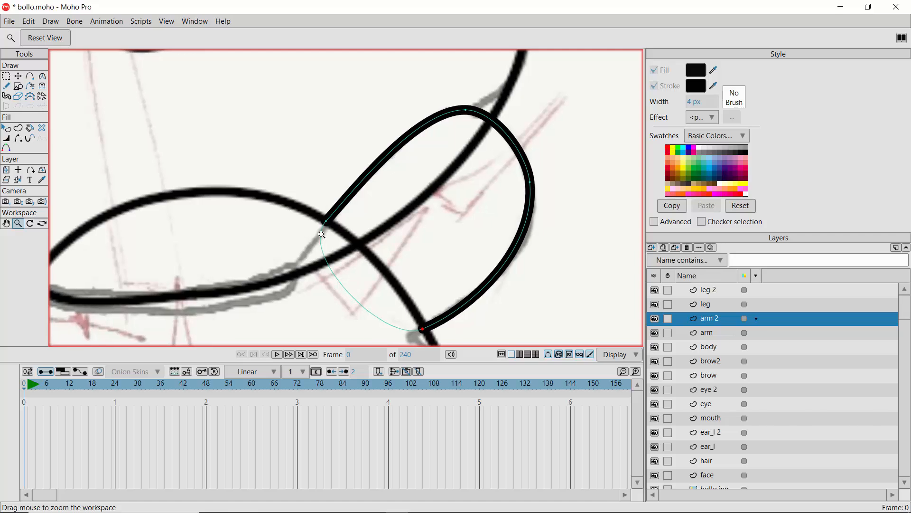
{"action": "scroll", "coordinate": [322, 235], "scroll_direction": "up", "scroll_amount": 4}
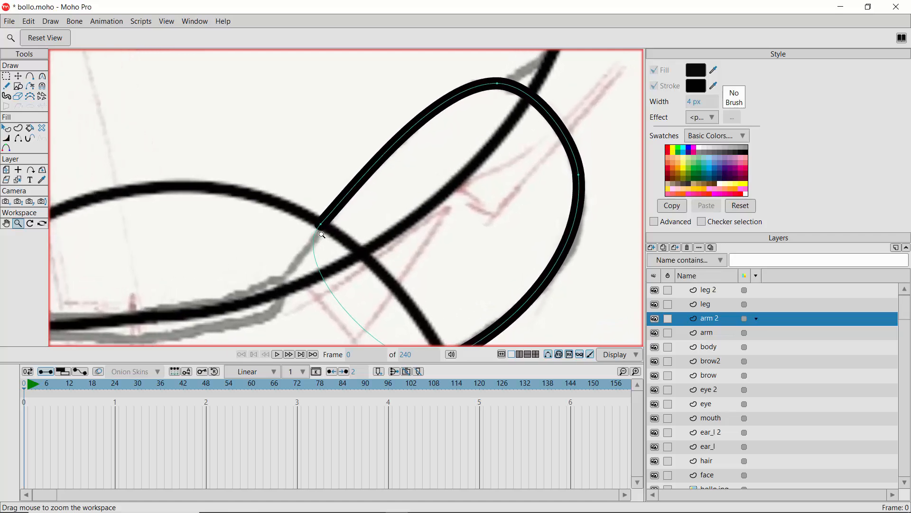
{"action": "scroll", "coordinate": [322, 235], "scroll_direction": "down", "scroll_amount": 3}
{"action": "scroll", "coordinate": [322, 234], "scroll_direction": "up", "scroll_amount": 4}
{"action": "scroll", "coordinate": [322, 234], "scroll_direction": "down", "scroll_amount": 3}
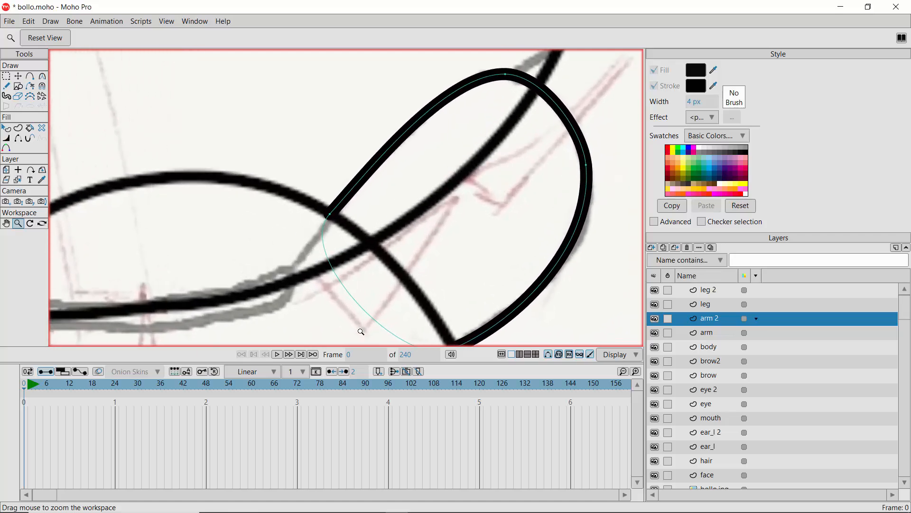
{"action": "left_click", "coordinate": [618, 355]}
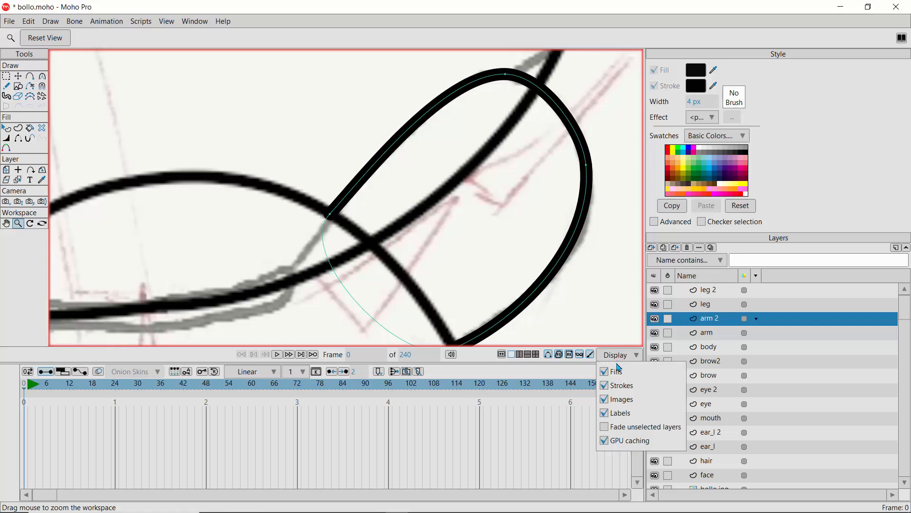
{"action": "left_click", "coordinate": [504, 372]}
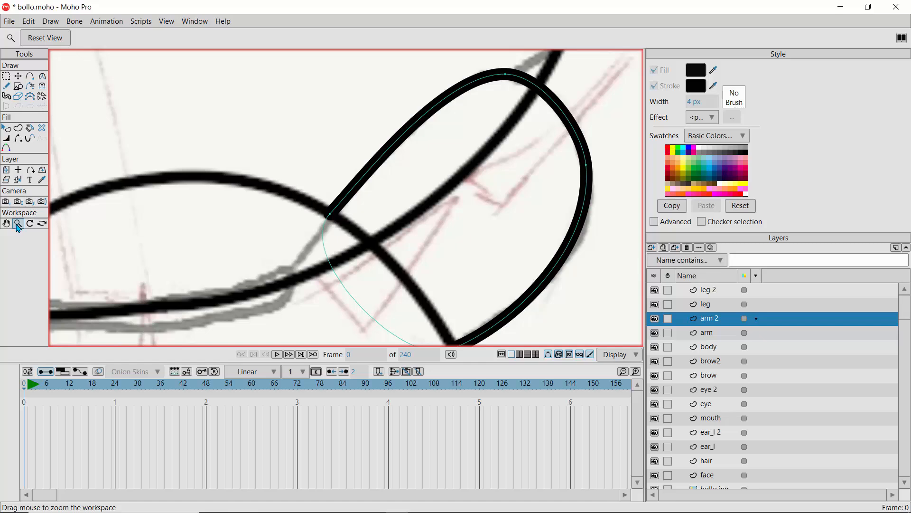
{"action": "scroll", "coordinate": [355, 279], "scroll_direction": "down", "scroll_amount": 4}
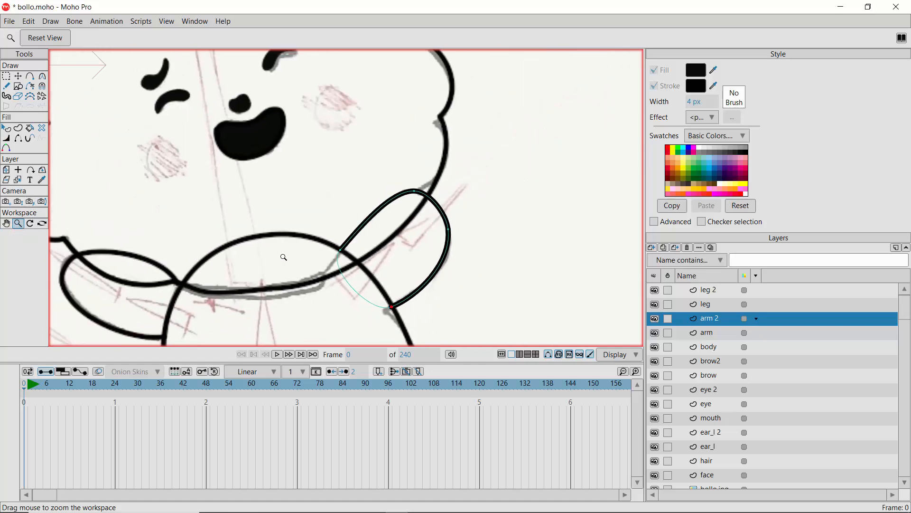
{"action": "scroll", "coordinate": [301, 277], "scroll_direction": "down", "scroll_amount": 2}
{"action": "scroll", "coordinate": [283, 269], "scroll_direction": "down", "scroll_amount": 3}
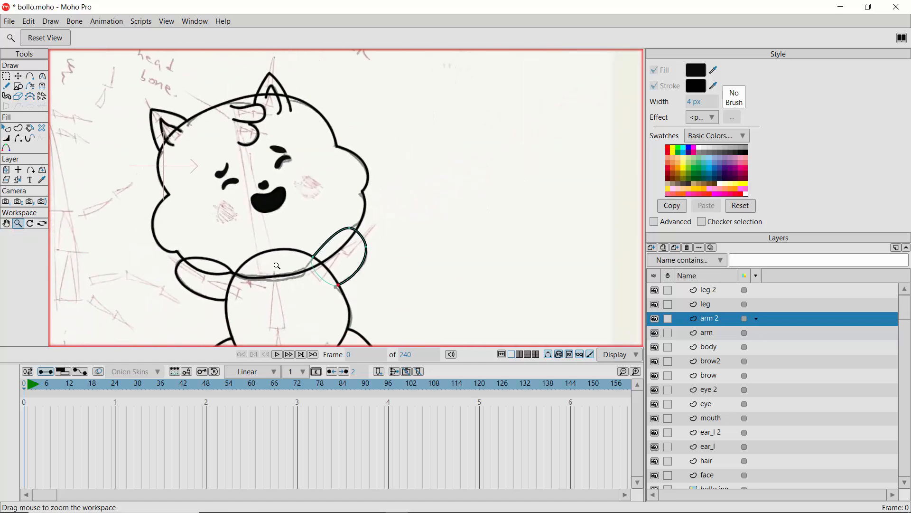
{"action": "scroll", "coordinate": [263, 285], "scroll_direction": "down", "scroll_amount": 2}
{"action": "scroll", "coordinate": [263, 284], "scroll_direction": "up", "scroll_amount": 5}
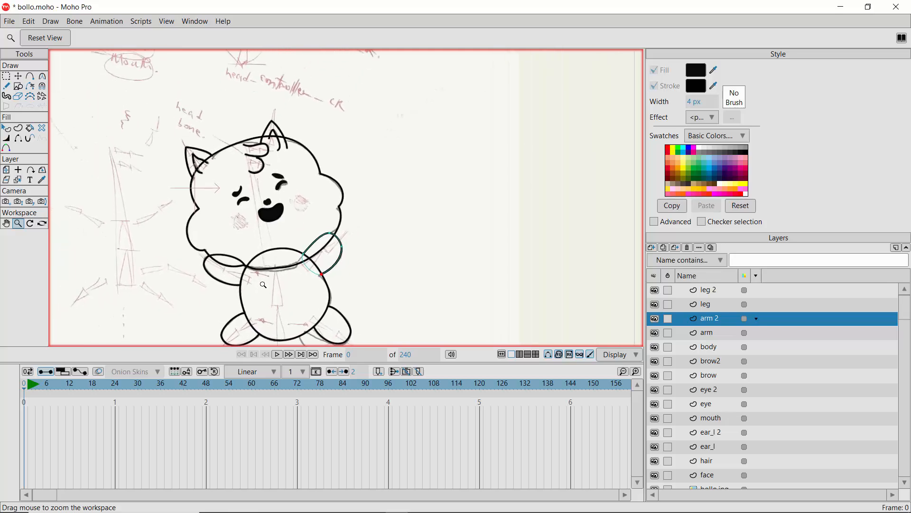
{"action": "scroll", "coordinate": [263, 284], "scroll_direction": "down", "scroll_amount": 4}
{"action": "scroll", "coordinate": [263, 284], "scroll_direction": "up", "scroll_amount": 3}
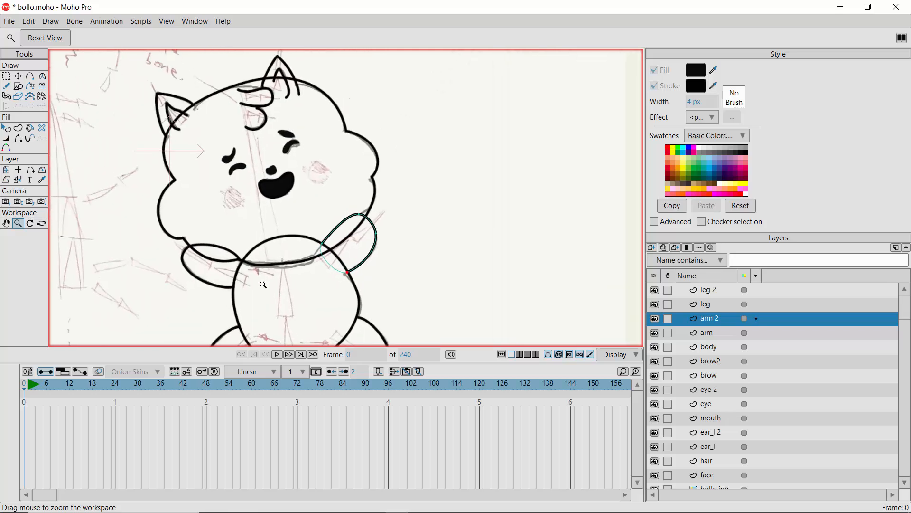
Draw a closed curve roughly around the sketched tail below the right leg in the arm 2 layer, and turn off its fill
{"action": "left_click", "coordinate": [7, 223]}
{"action": "mouse_move", "coordinate": [278, 341]}
{"action": "left_mouse_down"}
{"action": "mouse_move", "coordinate": [307, 190]}
{"action": "mouse_move", "coordinate": [307, 217]}
{"action": "left_mouse_up"}
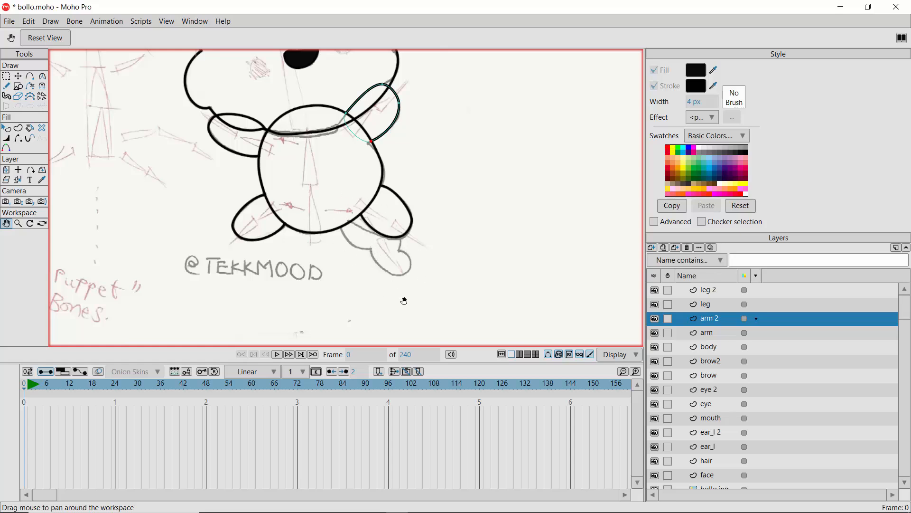
{"action": "left_click", "coordinate": [30, 76]}
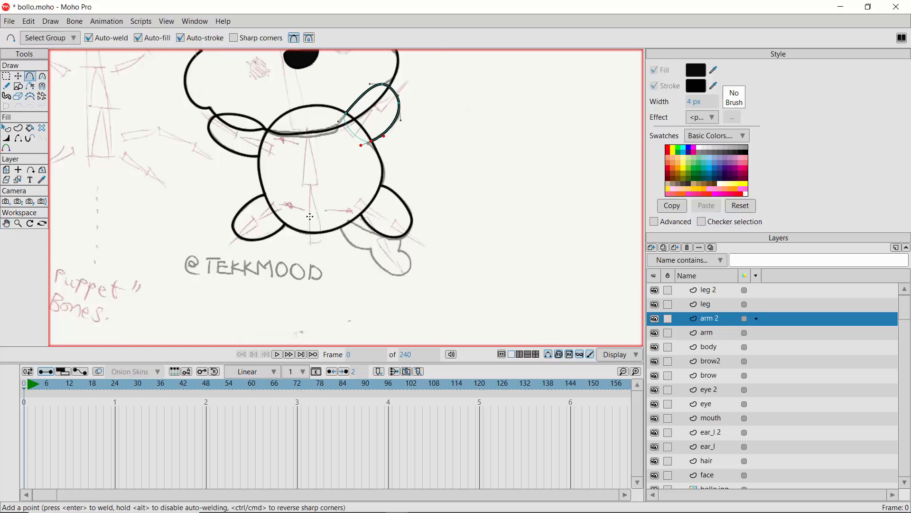
{"action": "left_click", "coordinate": [17, 223]}
{"action": "left_click_drag", "start_coordinate": [366, 234], "coordinate": [445, 284]}
{"action": "left_click_drag", "start_coordinate": [324, 293], "coordinate": [275, 216]}
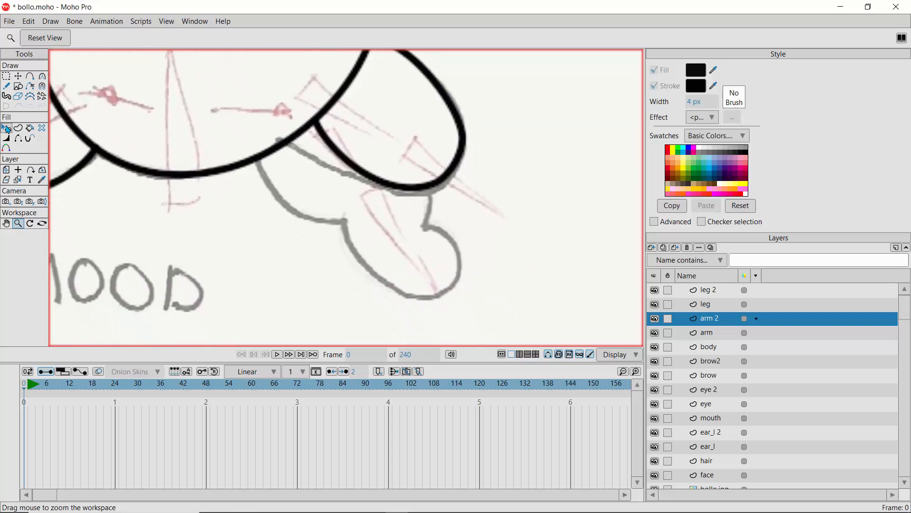
{"action": "left_click", "coordinate": [31, 77]}
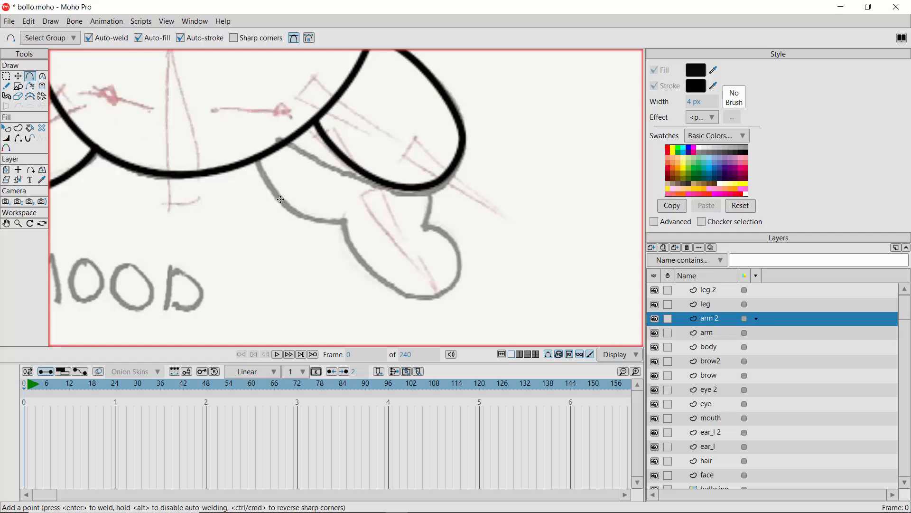
{"action": "mouse_move", "coordinate": [256, 160]}
{"action": "left_mouse_down"}
{"action": "mouse_move", "coordinate": [285, 195]}
{"action": "mouse_move", "coordinate": [342, 221]}
{"action": "mouse_move", "coordinate": [370, 263]}
{"action": "mouse_move", "coordinate": [442, 297]}
{"action": "mouse_move", "coordinate": [457, 269]}
{"action": "mouse_move", "coordinate": [454, 247]}
{"action": "mouse_move", "coordinate": [436, 234]}
{"action": "mouse_move", "coordinate": [456, 244]}
{"action": "mouse_move", "coordinate": [427, 229]}
{"action": "mouse_move", "coordinate": [413, 164]}
{"action": "mouse_move", "coordinate": [339, 143]}
{"action": "mouse_move", "coordinate": [265, 83]}
{"action": "mouse_move", "coordinate": [238, 84]}
{"action": "mouse_move", "coordinate": [235, 121]}
{"action": "mouse_move", "coordinate": [255, 159]}
{"action": "left_mouse_up"}
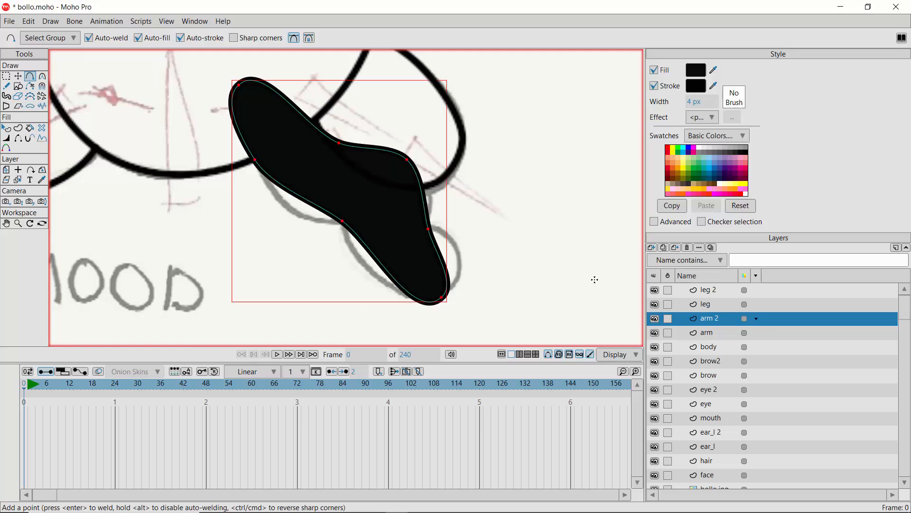
{"action": "left_click", "coordinate": [6, 128]}
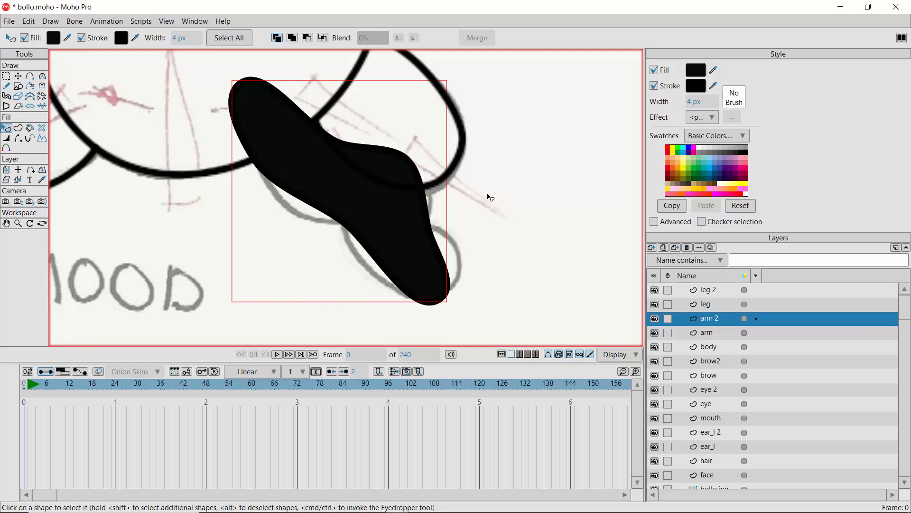
{"action": "left_click", "coordinate": [654, 71]}
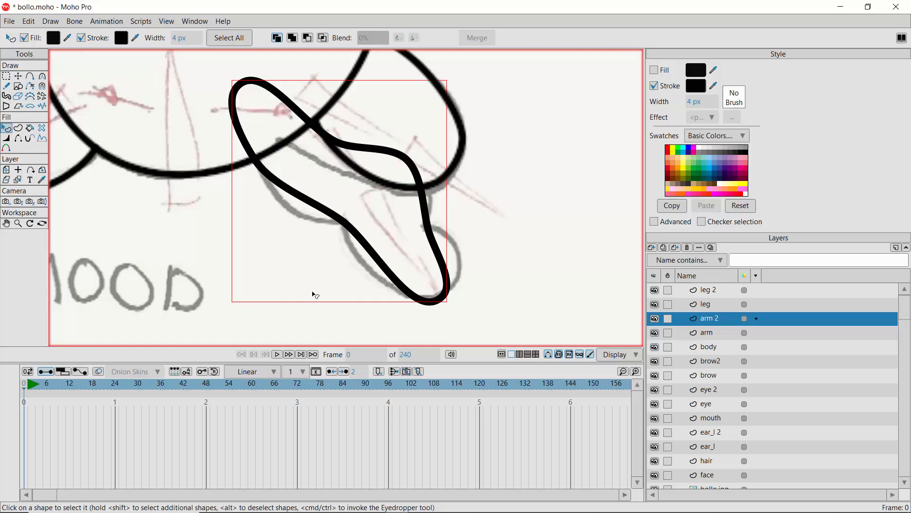
Bend the tail outline's lower edge and rounded tip along the sketch, making sharp corners at the notches on both sides
{"action": "left_click", "coordinate": [18, 76]}
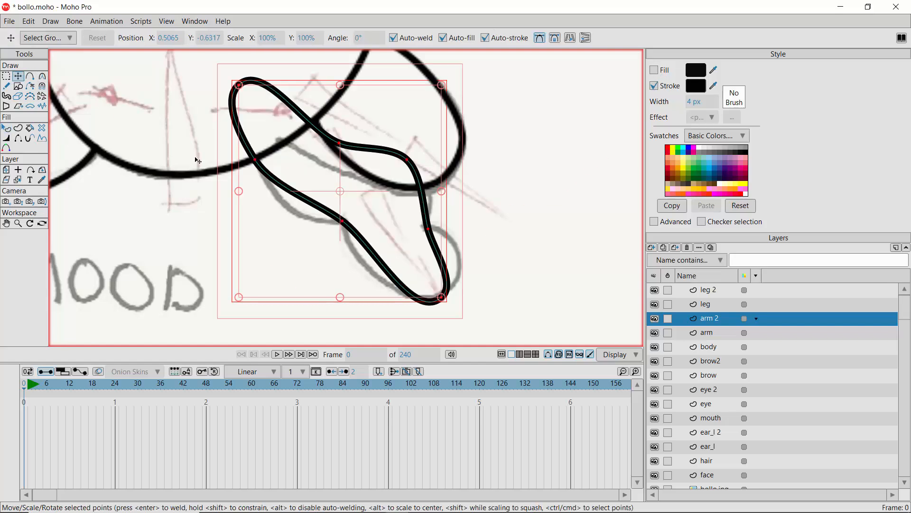
{"action": "left_click_drag", "start_coordinate": [304, 203], "coordinate": [305, 205]}
{"action": "left_click", "coordinate": [343, 225]}
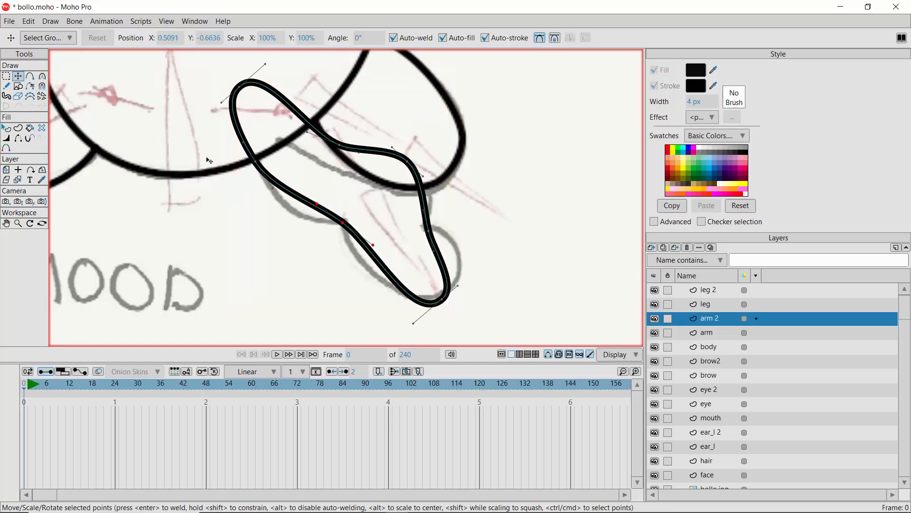
{"action": "left_click", "coordinate": [42, 77]}
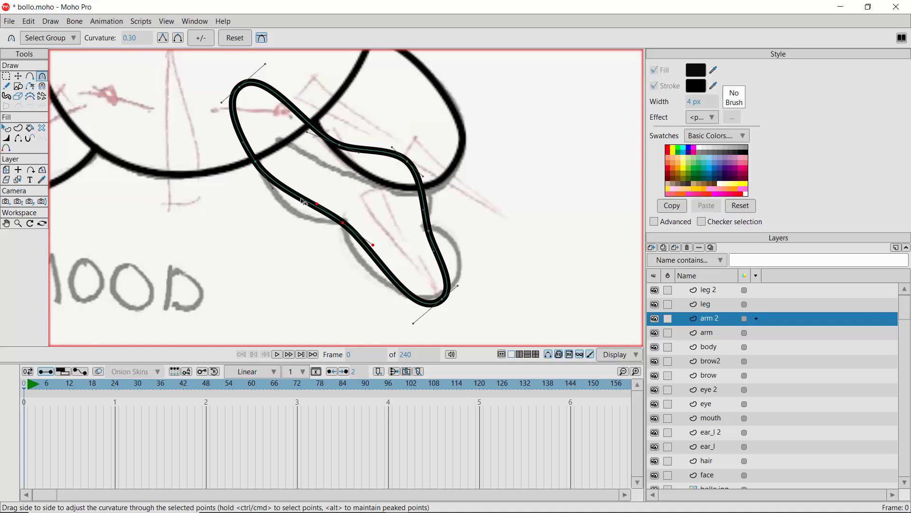
{"action": "left_click_drag", "start_coordinate": [302, 201], "coordinate": [280, 224]}
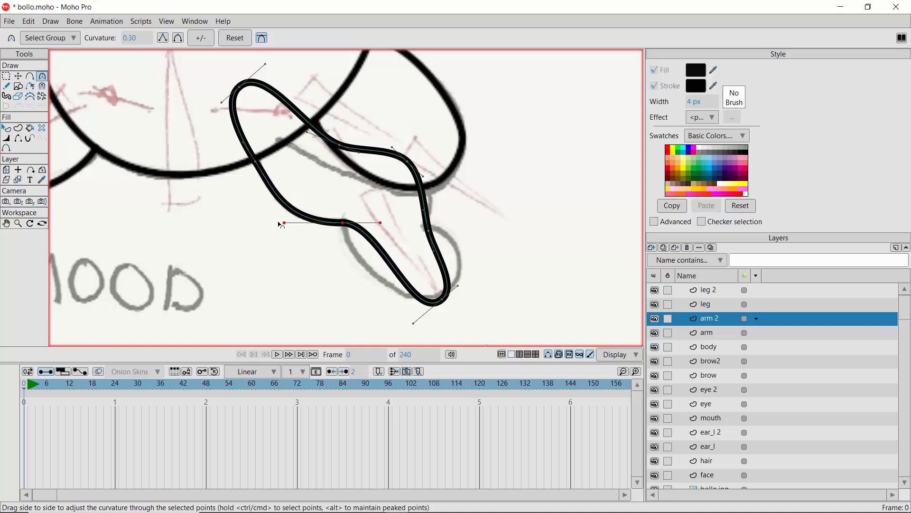
{"action": "mouse_move", "coordinate": [380, 222]}
{"action": "left_mouse_down"}
{"action": "mouse_move", "coordinate": [369, 229]}
{"action": "mouse_move", "coordinate": [371, 220]}
{"action": "left_mouse_up"}
{"action": "left_click_drag", "start_coordinate": [382, 256], "coordinate": [377, 251]}
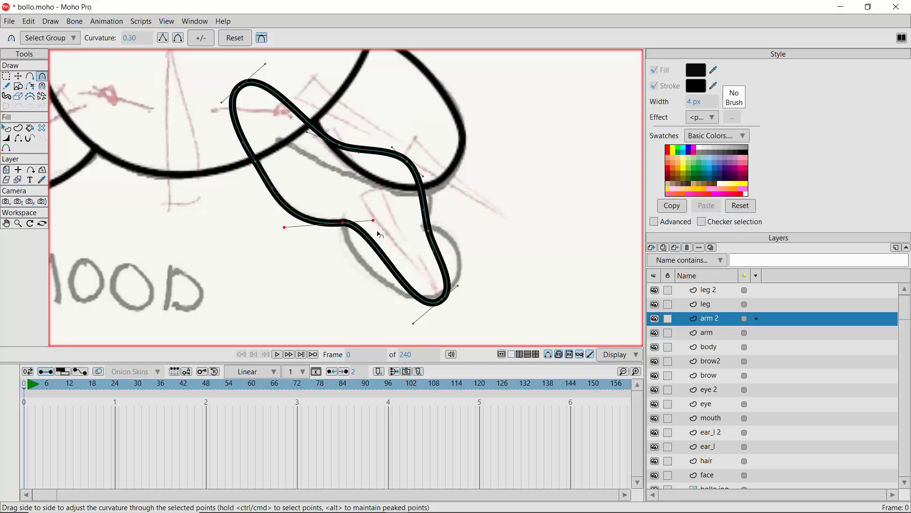
{"action": "left_click_drag", "start_coordinate": [374, 220], "coordinate": [351, 263], "text": "alt"}
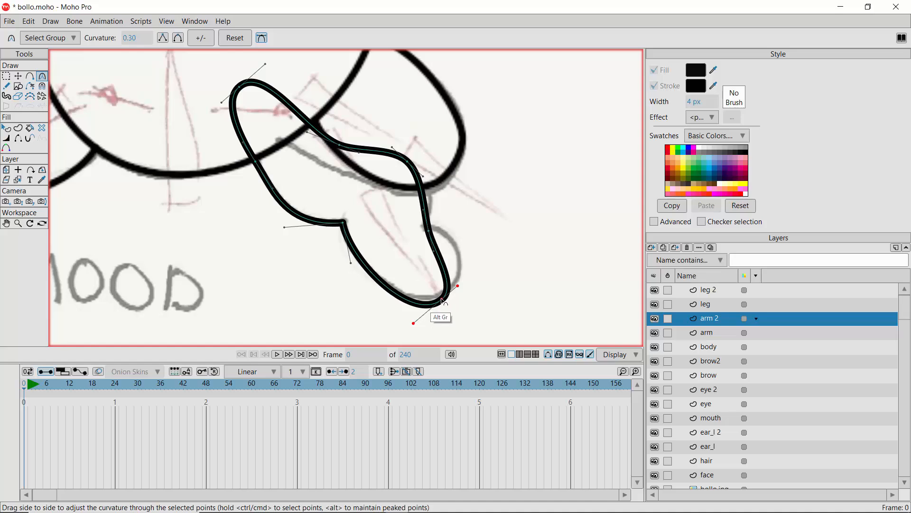
{"action": "left_click_drag", "start_coordinate": [456, 286], "coordinate": [435, 246], "text": "alt"}
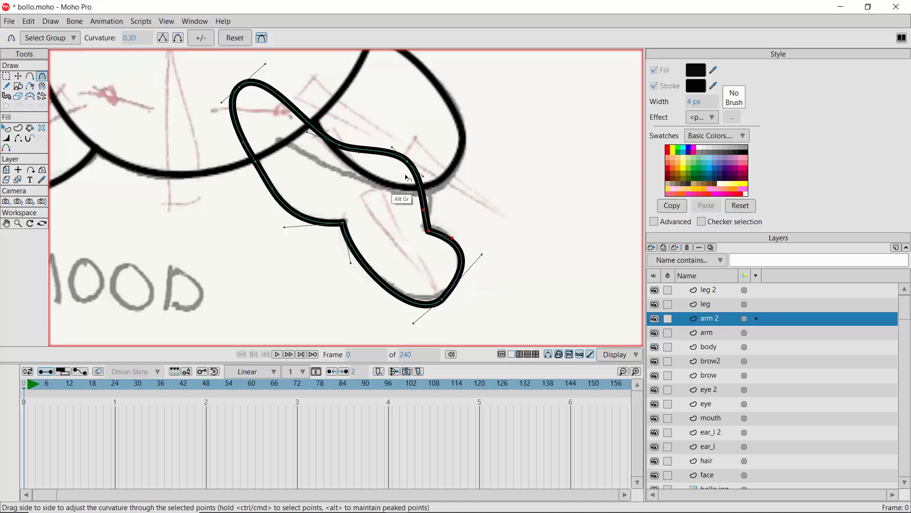
{"action": "left_click_drag", "start_coordinate": [406, 159], "coordinate": [405, 158], "text": "alt"}
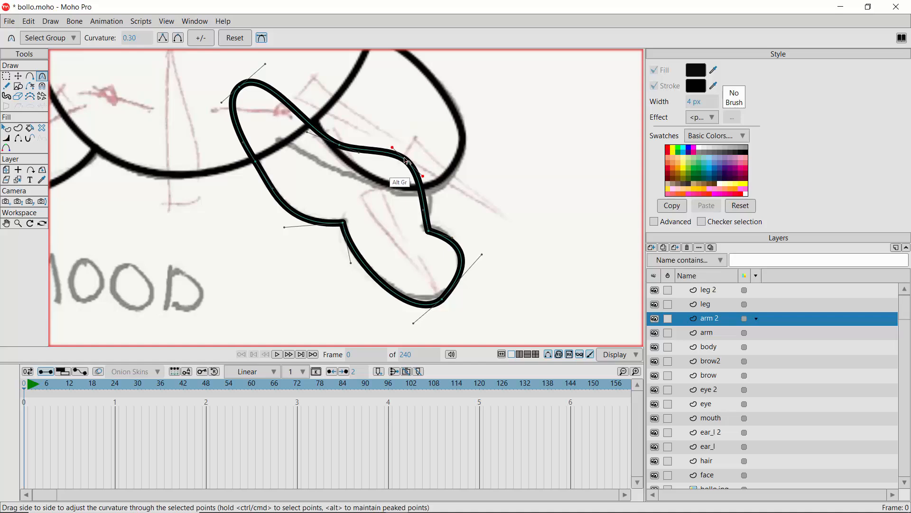
{"action": "left_click", "coordinate": [339, 142], "text": "alt"}
{"action": "left_click_drag", "start_coordinate": [339, 143], "coordinate": [347, 151]}
{"action": "key", "text": "ctrl"}
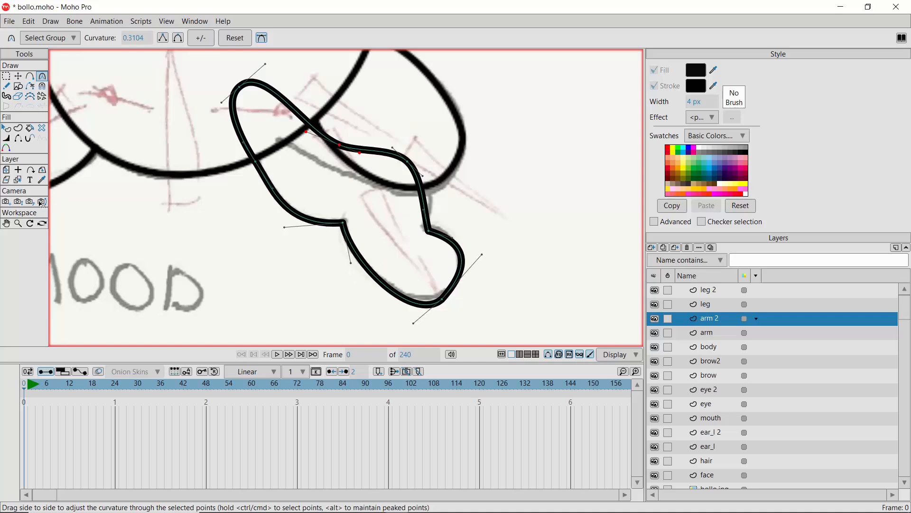
{"action": "left_click", "coordinate": [28, 224]}
{"action": "left_click_drag", "start_coordinate": [322, 260], "coordinate": [358, 236]}
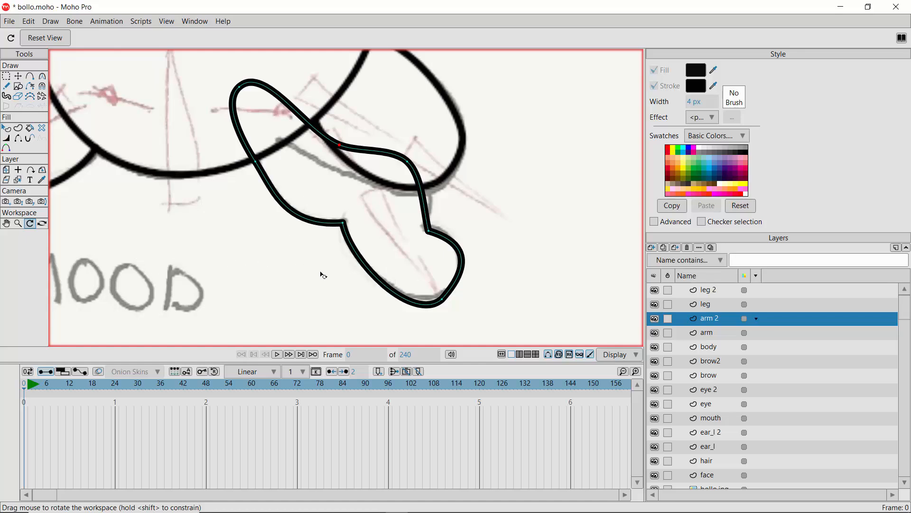
{"action": "left_click_drag", "start_coordinate": [299, 285], "coordinate": [300, 281]}
Move the tail's upper inner point up inside the body and break the curve handles of the point behind the right leg into a corner
{"action": "left_click", "coordinate": [18, 76]}
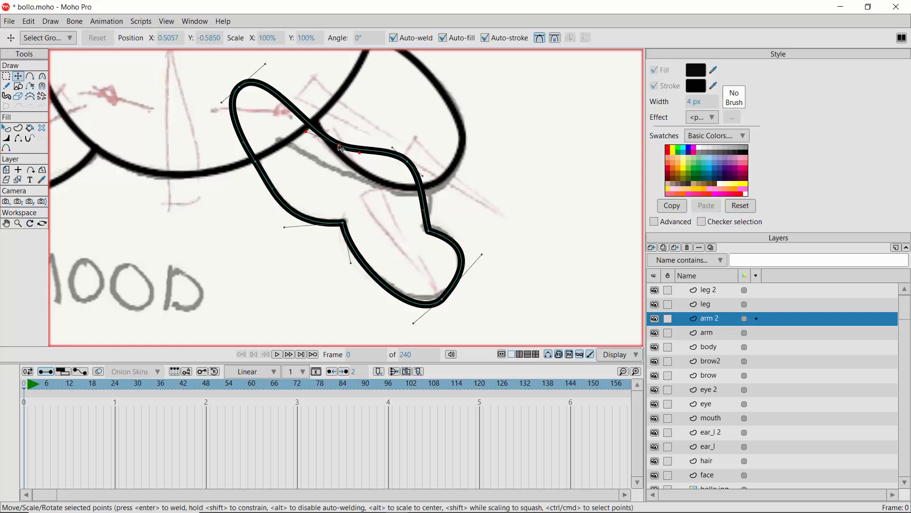
{"action": "mouse_move", "coordinate": [340, 146]}
{"action": "left_mouse_down"}
{"action": "mouse_move", "coordinate": [344, 97]}
{"action": "mouse_move", "coordinate": [332, 77]}
{"action": "left_mouse_up"}
{"action": "left_click", "coordinate": [407, 161]}
{"action": "mouse_move", "coordinate": [416, 179]}
{"action": "left_mouse_down"}
{"action": "mouse_move", "coordinate": [405, 187]}
{"action": "mouse_move", "coordinate": [428, 169]}
{"action": "left_mouse_up"}
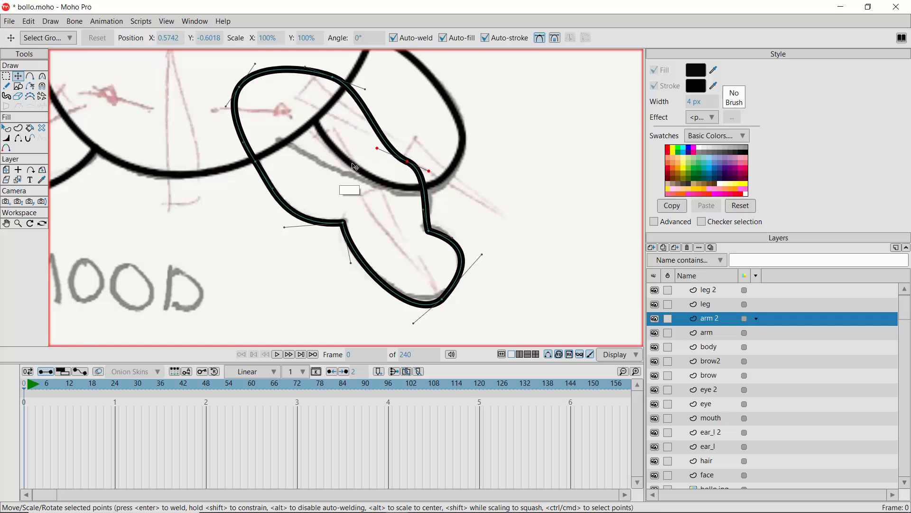
{"action": "left_click_drag", "start_coordinate": [378, 150], "coordinate": [378, 147]}
Refine the tail's tip and right edge to match the sketch, and check the fit by hiding and showing the arm 2 layer
{"action": "left_click_drag", "start_coordinate": [443, 300], "coordinate": [455, 291]}
{"action": "left_click_drag", "start_coordinate": [481, 259], "coordinate": [464, 266]}
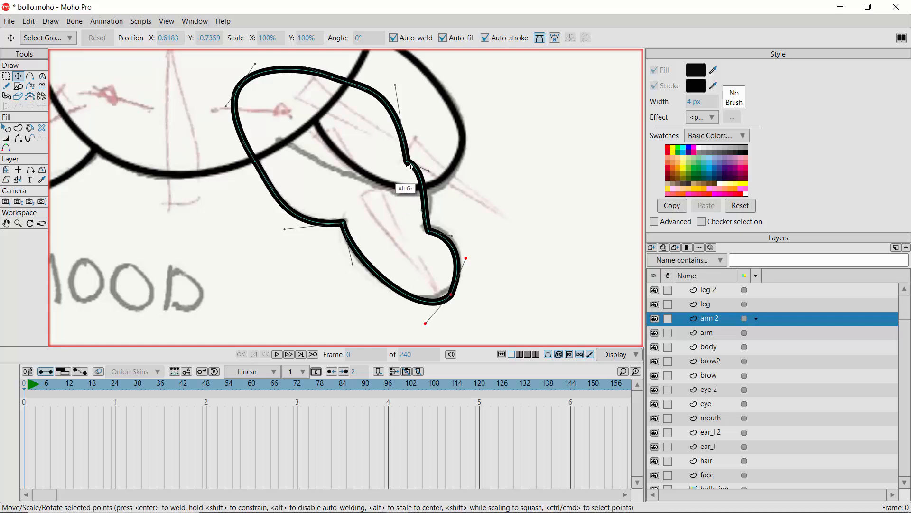
{"action": "left_click_drag", "start_coordinate": [408, 161], "coordinate": [402, 146]}
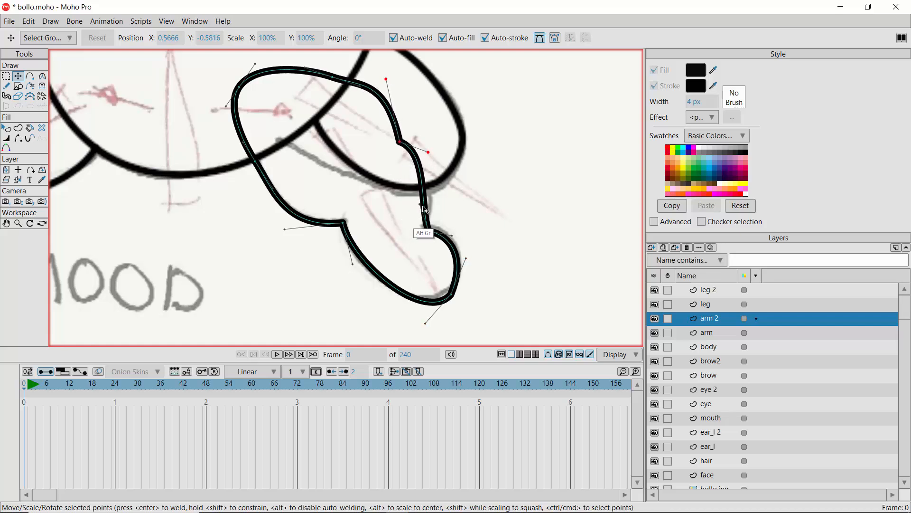
{"action": "left_click_drag", "start_coordinate": [422, 220], "coordinate": [423, 207]}
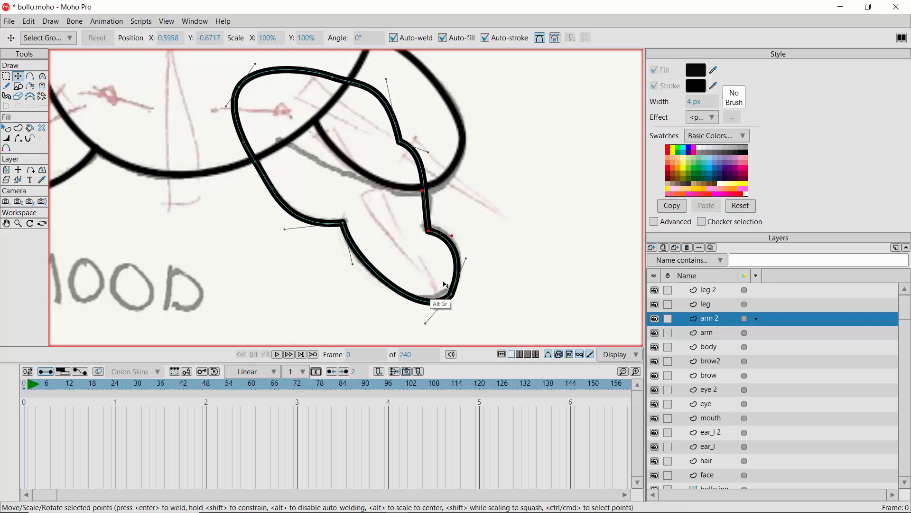
{"action": "left_click_drag", "start_coordinate": [451, 295], "coordinate": [452, 288]}
{"action": "left_click_drag", "start_coordinate": [434, 318], "coordinate": [419, 318]}
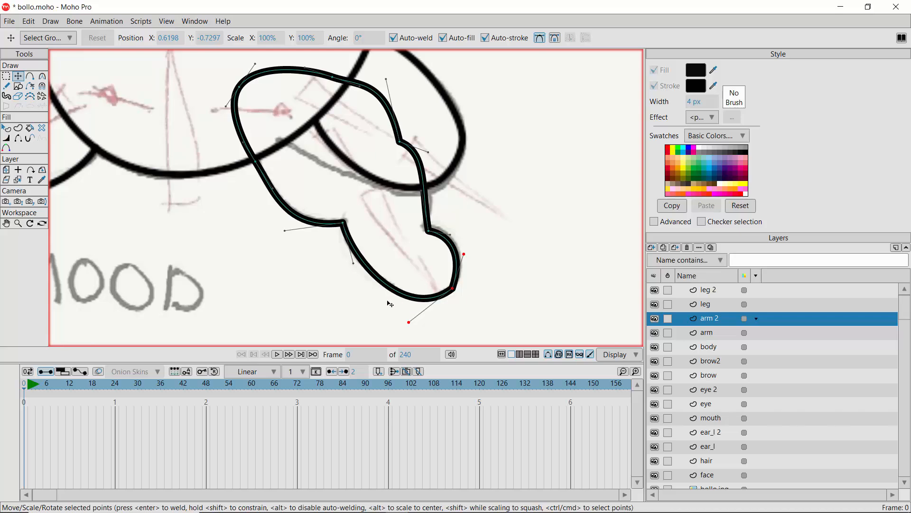
{"action": "left_click", "coordinate": [655, 319]}
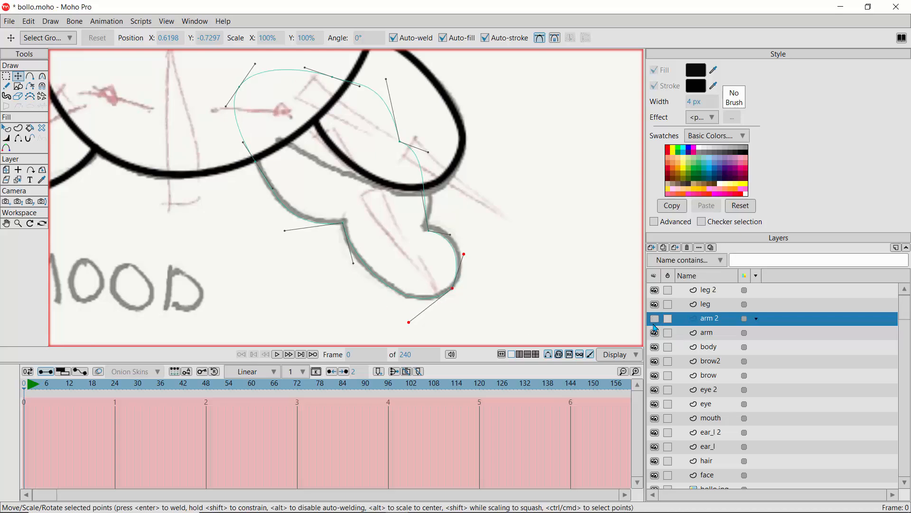
{"action": "left_click", "coordinate": [655, 319]}
{"action": "left_click", "coordinate": [655, 320]}
{"action": "left_click", "coordinate": [655, 318]}
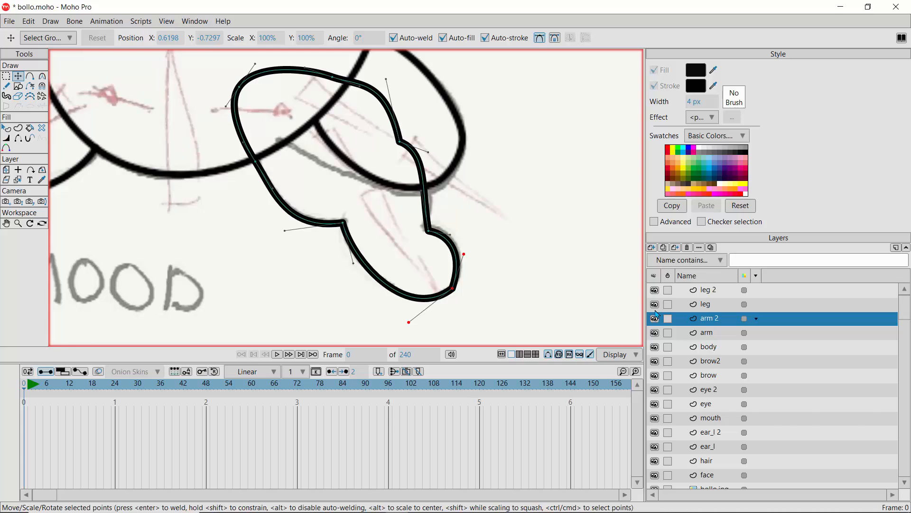
Select all points of the tail outline and cut them out of the arm 2 layer
{"action": "left_click", "coordinate": [6, 76]}
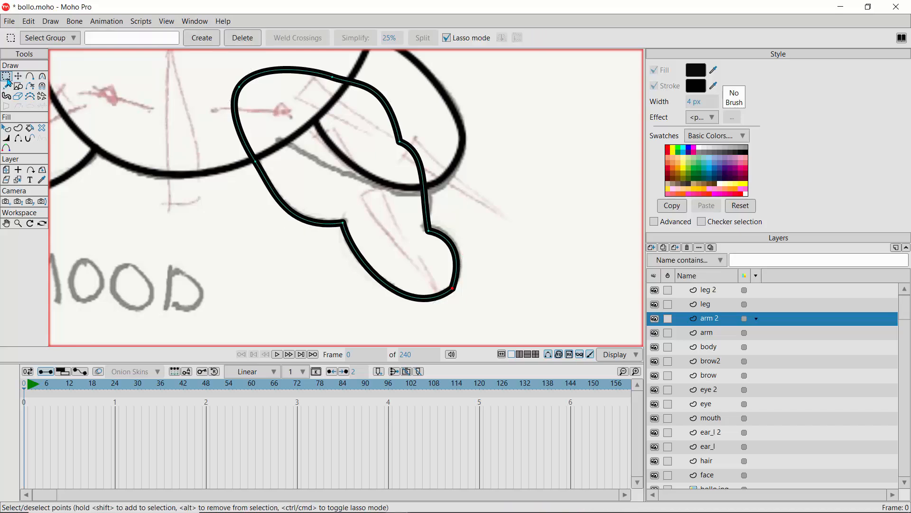
{"action": "mouse_move", "coordinate": [180, 102]}
{"action": "left_mouse_down"}
{"action": "mouse_move", "coordinate": [334, 58]}
{"action": "mouse_move", "coordinate": [491, 211]}
{"action": "mouse_move", "coordinate": [292, 279]}
{"action": "mouse_move", "coordinate": [191, 96]}
{"action": "mouse_move", "coordinate": [207, 107]}
{"action": "left_mouse_up"}
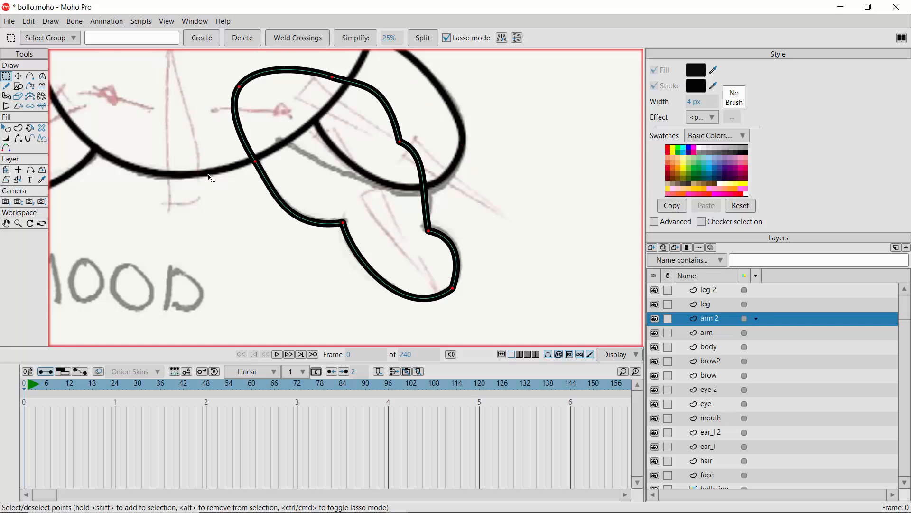
{"action": "key", "text": "Delete"}
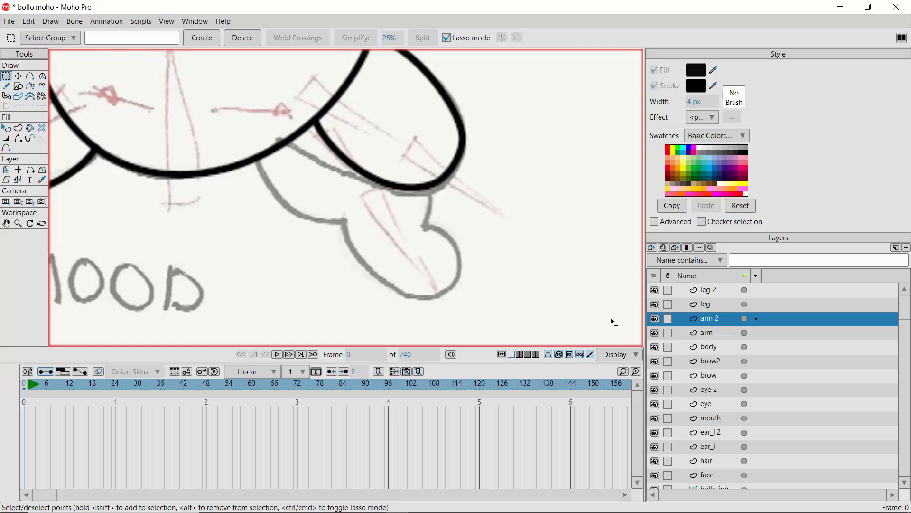
Create a vector layer named tail above leg 2 and paste the cut outline into it
{"action": "left_click", "coordinate": [712, 290]}
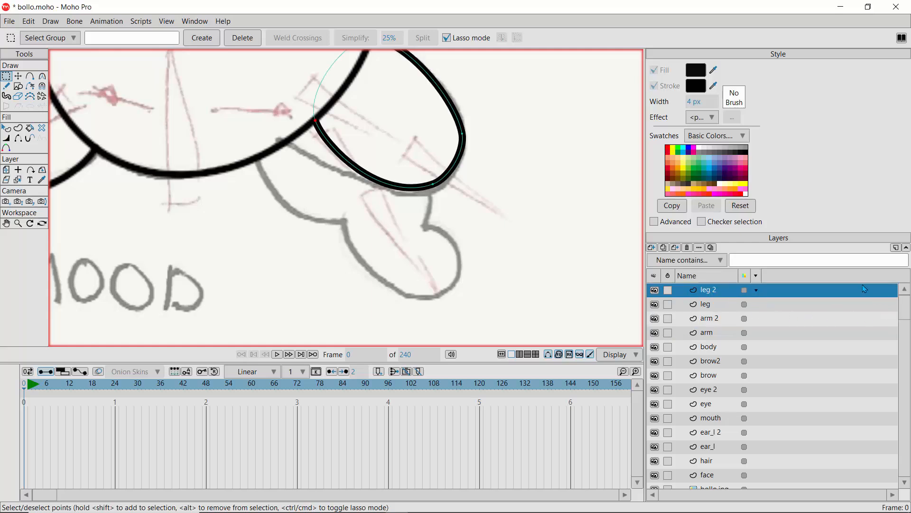
{"action": "left_click", "coordinate": [653, 248]}
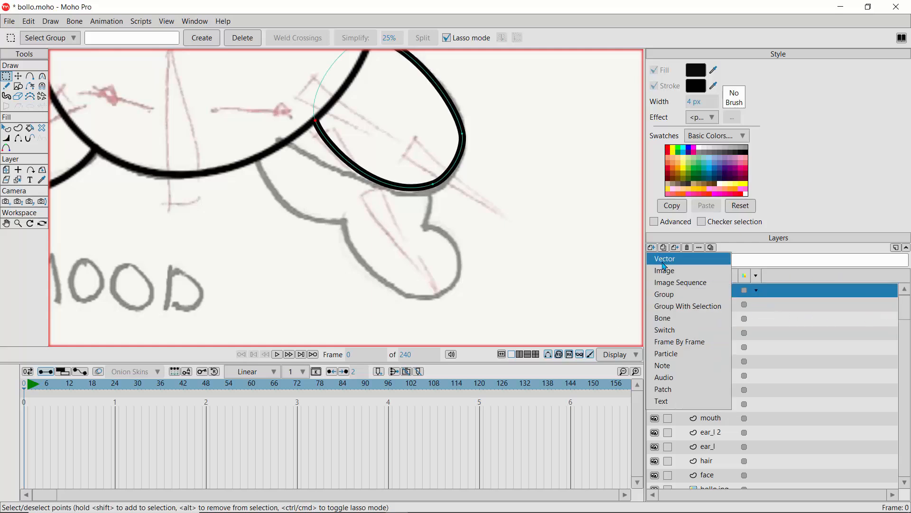
{"action": "left_click", "coordinate": [663, 263]}
{"action": "type", "text": "tail"}
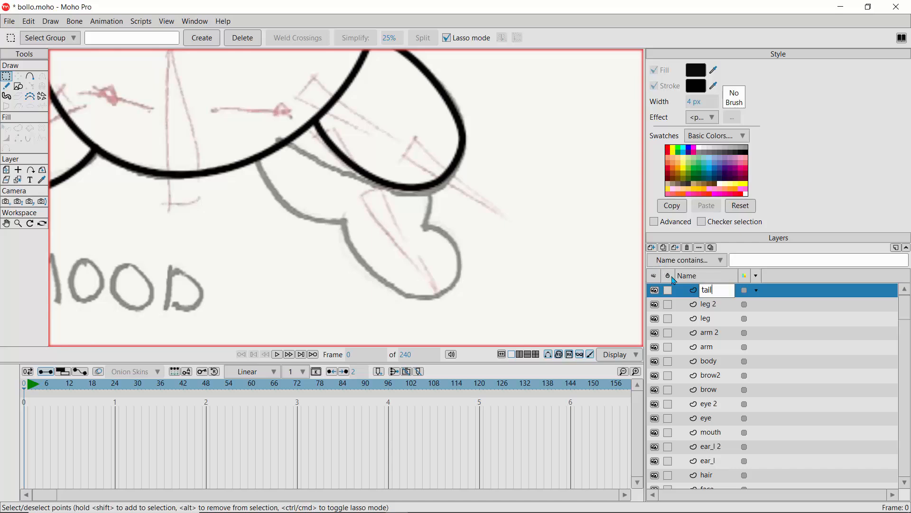
{"action": "key", "text": "Return"}
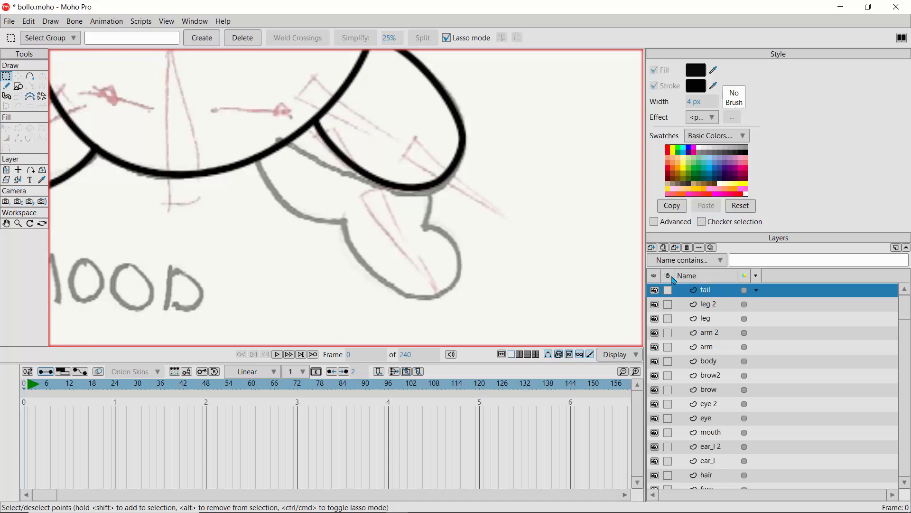
{"action": "key", "text": "ctrl+v"}
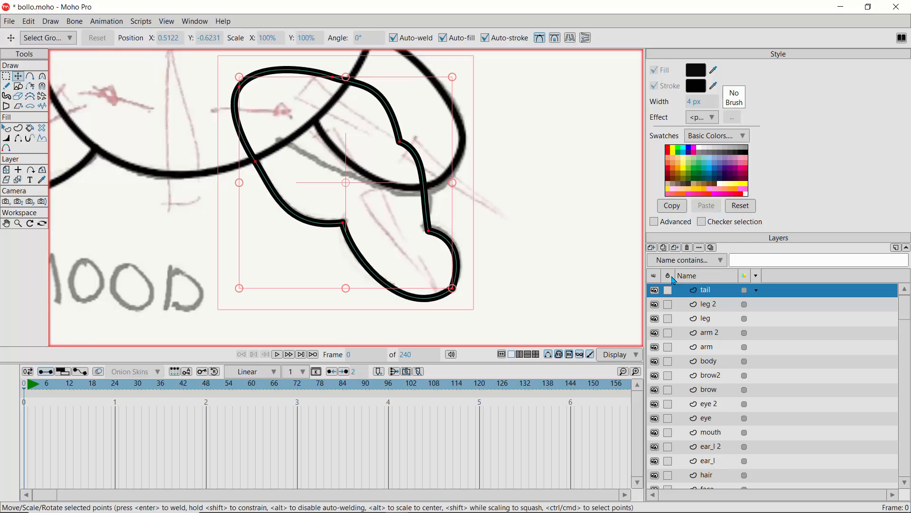
Compare the whole traced character with the sketch by repeatedly hiding and showing the bollo.jpg layer, leaving it shown
{"action": "left_click", "coordinate": [19, 224]}
{"action": "left_click_drag", "start_coordinate": [314, 272], "coordinate": [262, 271]}
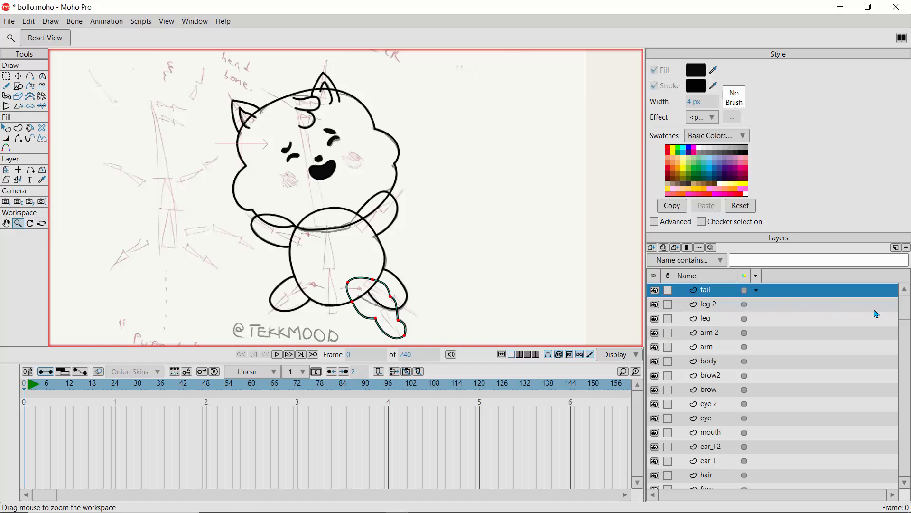
{"action": "left_click_drag", "start_coordinate": [905, 311], "coordinate": [905, 466]}
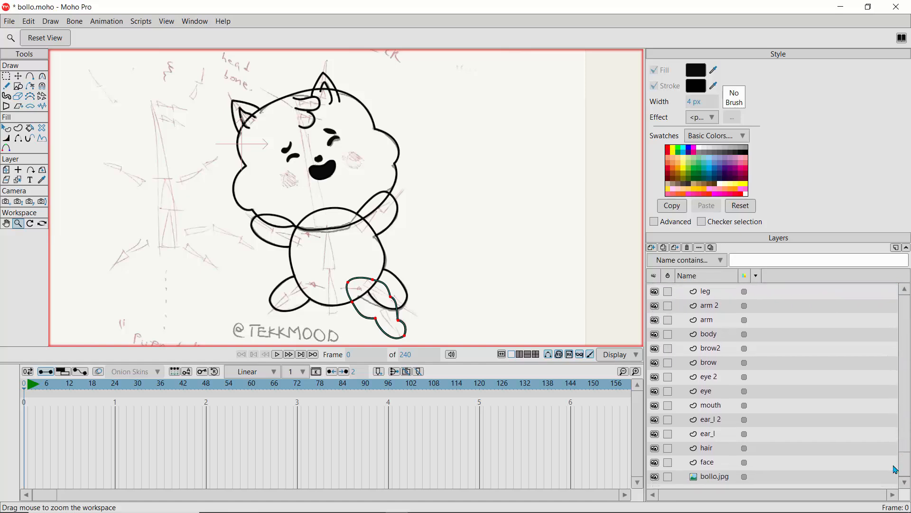
{"action": "left_click", "coordinate": [655, 476]}
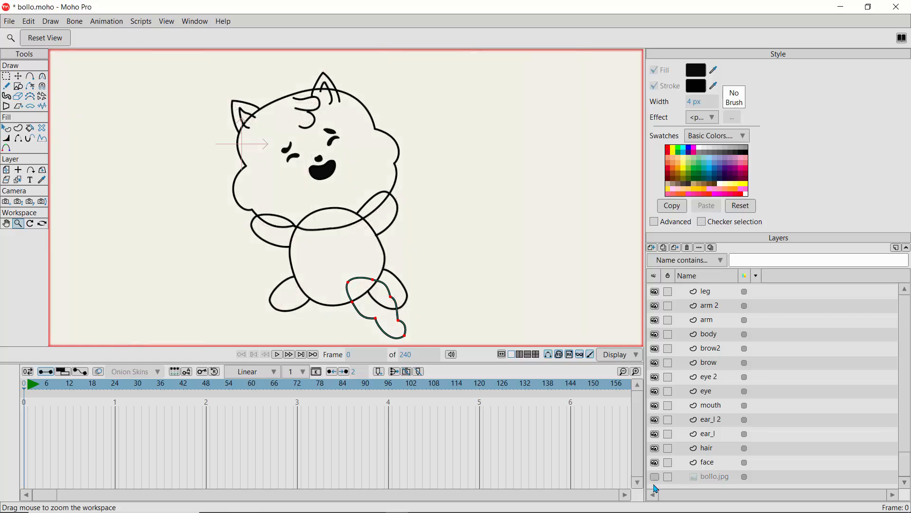
{"action": "left_click", "coordinate": [655, 483]}
{"action": "left_click", "coordinate": [656, 483]}
{"action": "left_click", "coordinate": [657, 483]}
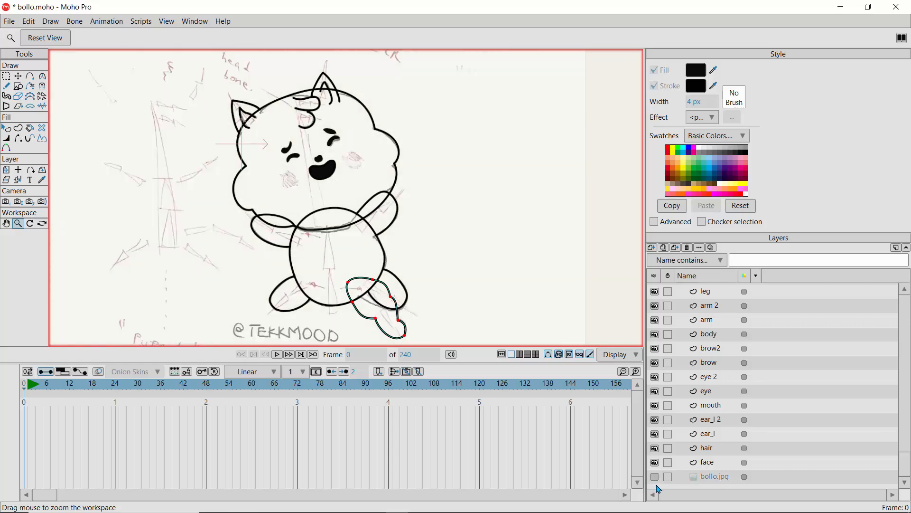
{"action": "left_click", "coordinate": [658, 485]}
{"action": "left_click", "coordinate": [659, 486]}
{"action": "left_click", "coordinate": [659, 484]}
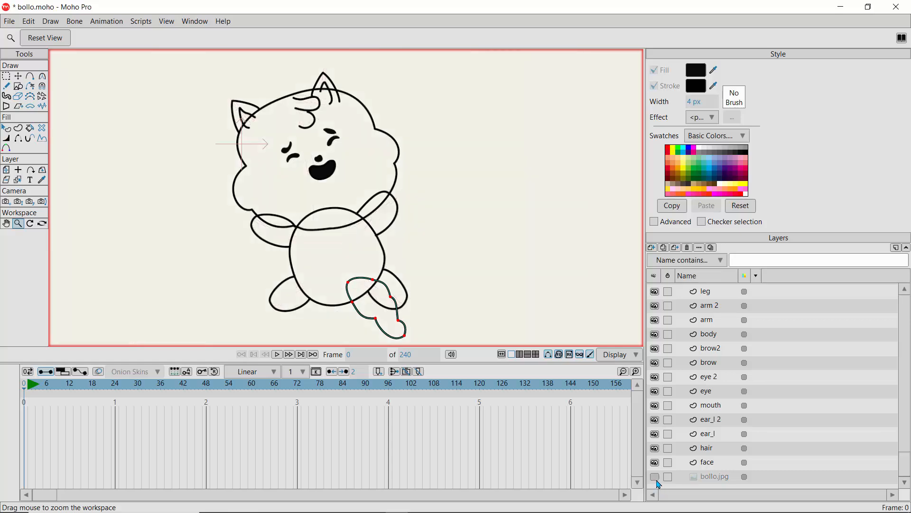
{"action": "left_click", "coordinate": [659, 484]}
{"action": "left_click", "coordinate": [659, 484]}
{"action": "left_click", "coordinate": [659, 484]}
{"action": "left_click", "coordinate": [659, 484]}
{"action": "left_click", "coordinate": [659, 483]}
{"action": "left_click", "coordinate": [659, 482]}
{"action": "left_click", "coordinate": [658, 482]}
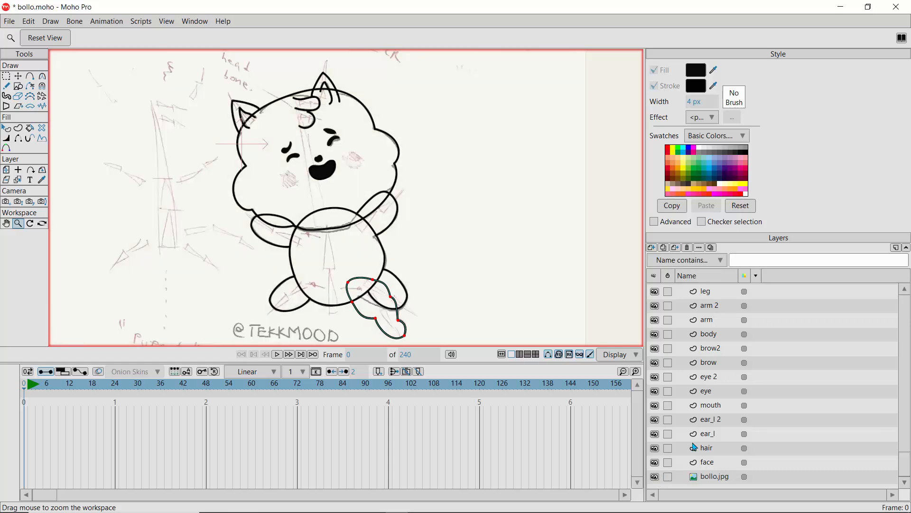
{"action": "left_click_drag", "start_coordinate": [904, 464], "coordinate": [894, 294]}
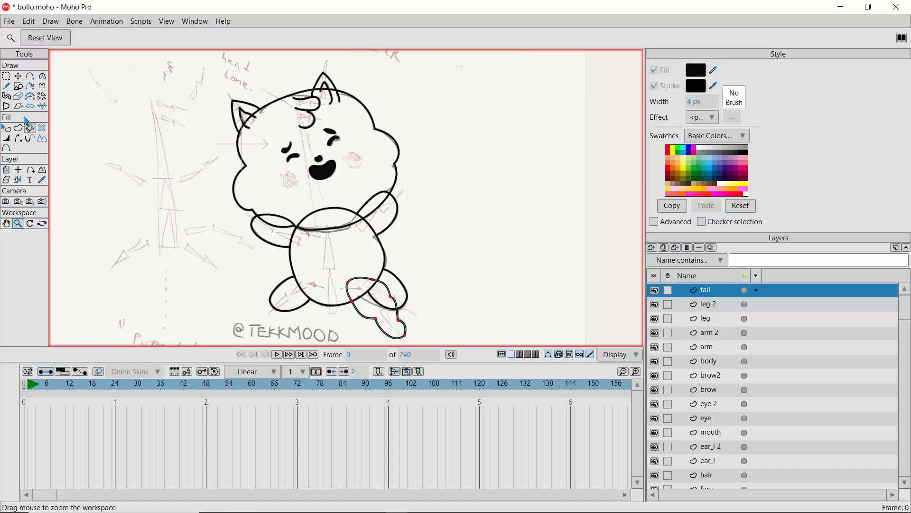
Draw a small filled oval over each of the two sketched cheek blushes in the tail layer
{"action": "left_click", "coordinate": [18, 87]}
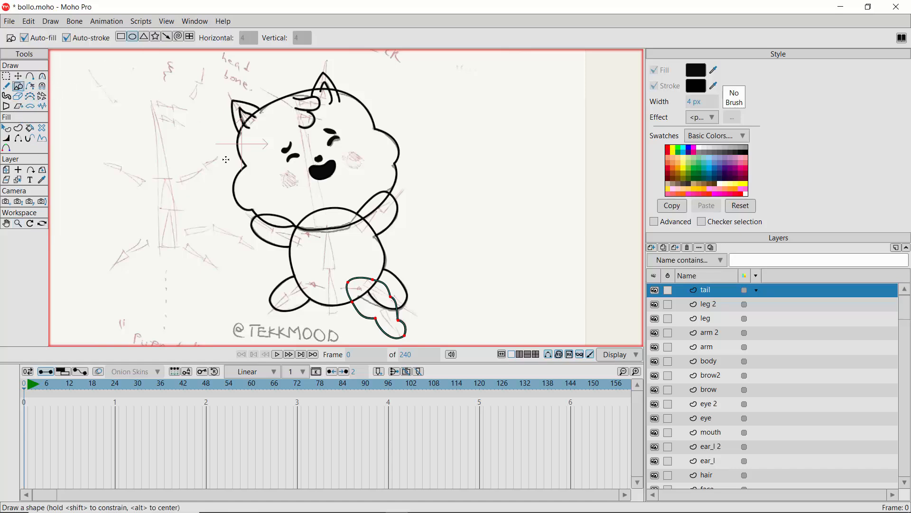
{"action": "left_click_drag", "start_coordinate": [277, 176], "coordinate": [299, 190]}
{"action": "left_click_drag", "start_coordinate": [348, 154], "coordinate": [366, 170]}
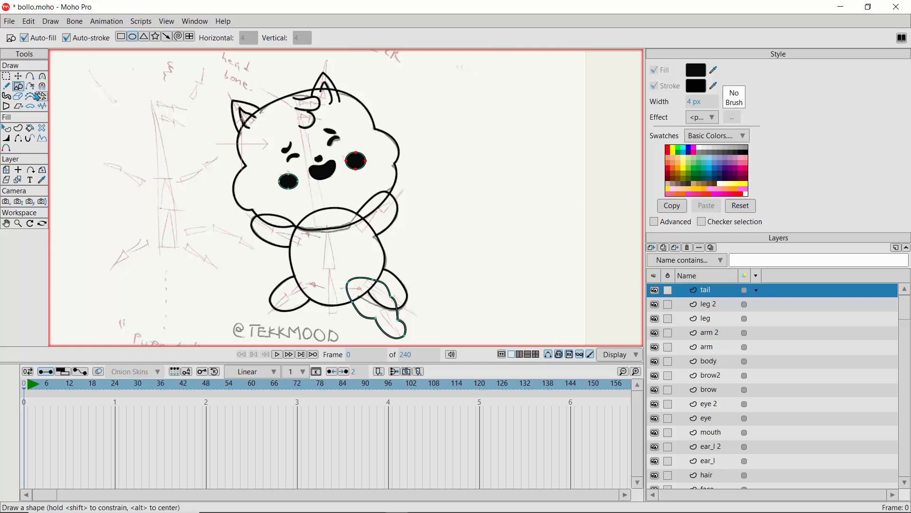
Select both cheek ovals and cut them out of the tail layer
{"action": "left_click", "coordinate": [18, 77]}
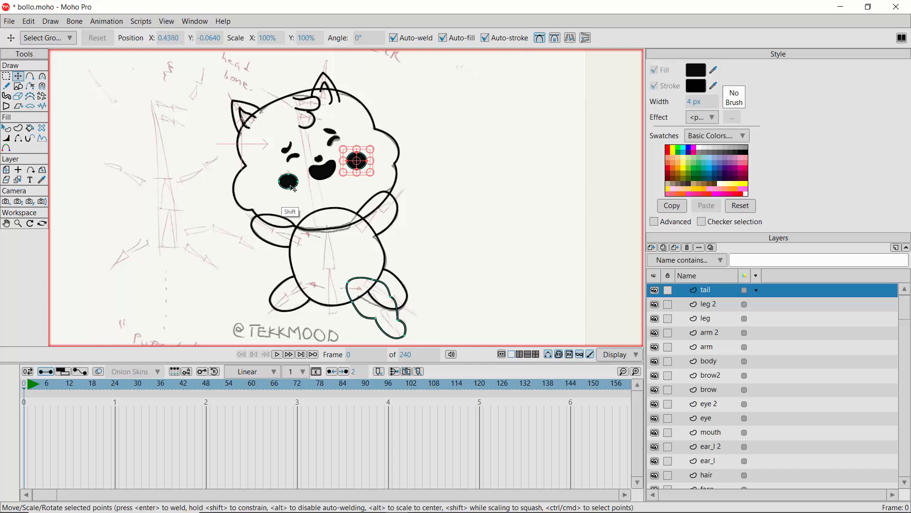
{"action": "left_click", "coordinate": [297, 189], "text": "shift"}
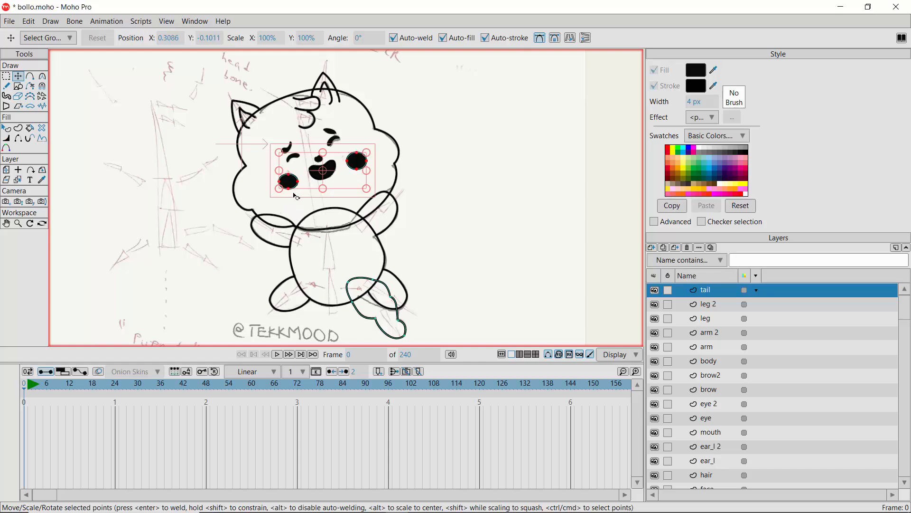
{"action": "key", "text": "ctrl+d"}
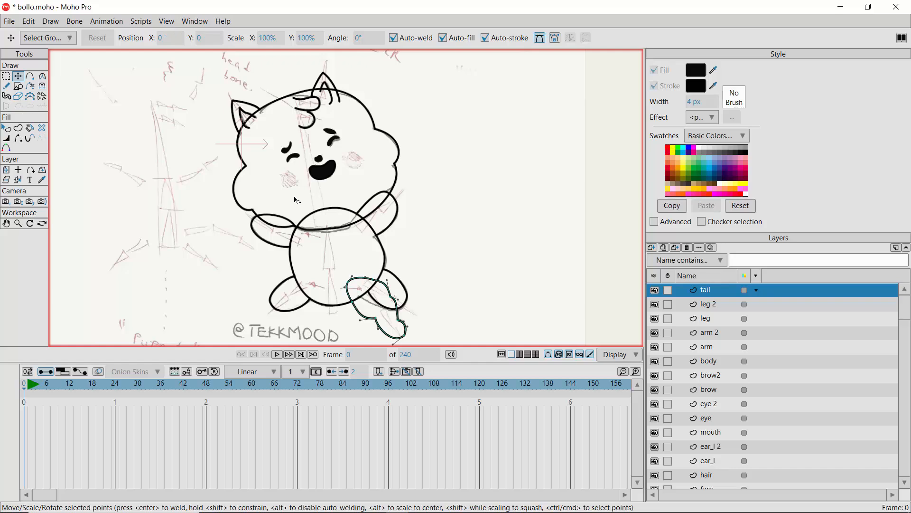
Create a vector layer named cheekusooo above tail, paste the two cheek ovals into it and deselect them
{"action": "left_click", "coordinate": [652, 247]}
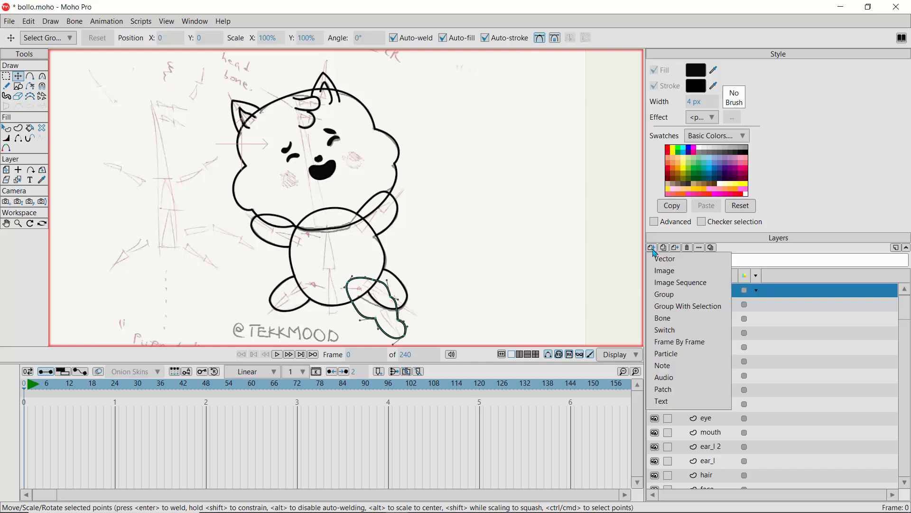
{"action": "left_click", "coordinate": [664, 259]}
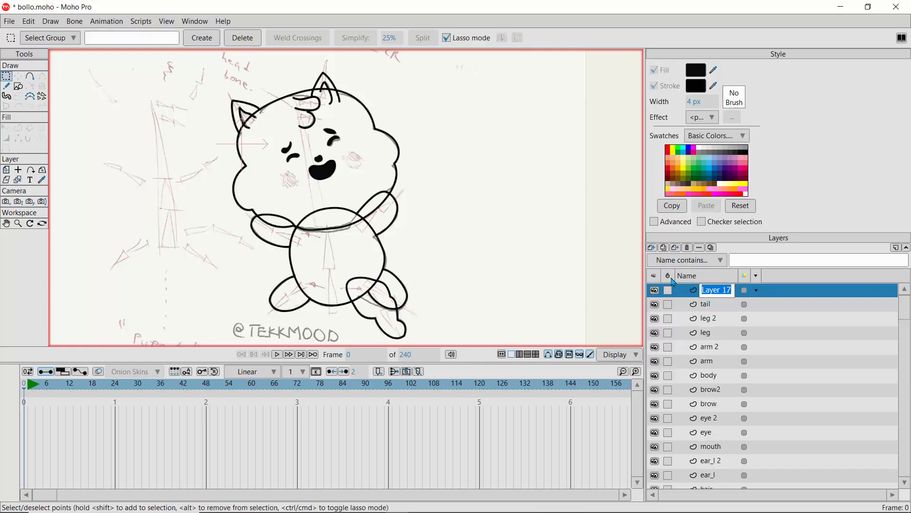
{"action": "type", "text": "cheekusooo"}
{"action": "key", "text": "Return"}
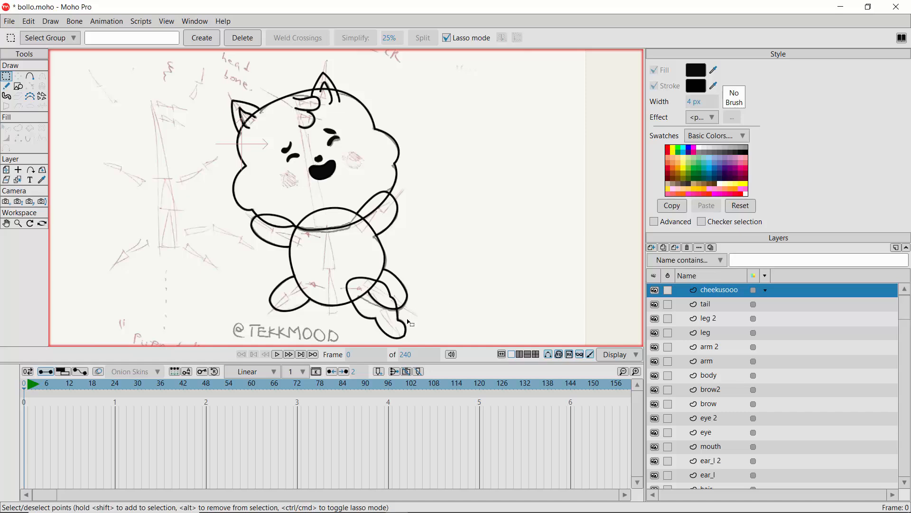
{"action": "key", "text": "ctrl+v"}
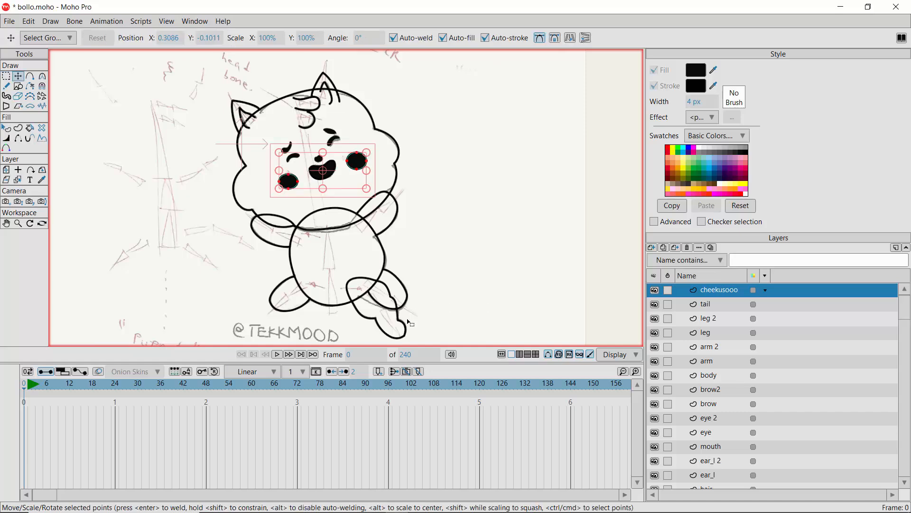
{"action": "left_click_drag", "start_coordinate": [143, 152], "coordinate": [142, 154]}
{"action": "left_click", "coordinate": [142, 156]}
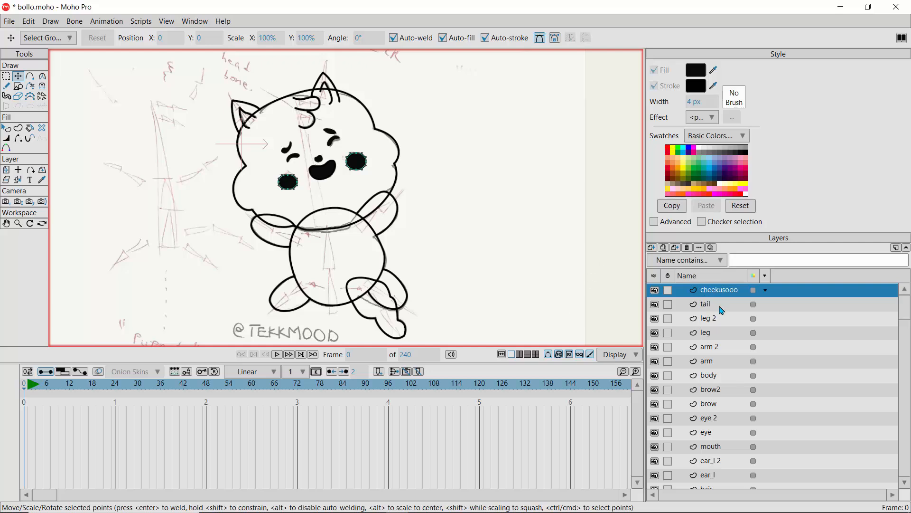
Select all the vector layers from cheekusooo down to face and group them, leaving out bollo.jpg
{"action": "left_click_drag", "start_coordinate": [903, 311], "coordinate": [908, 468]}
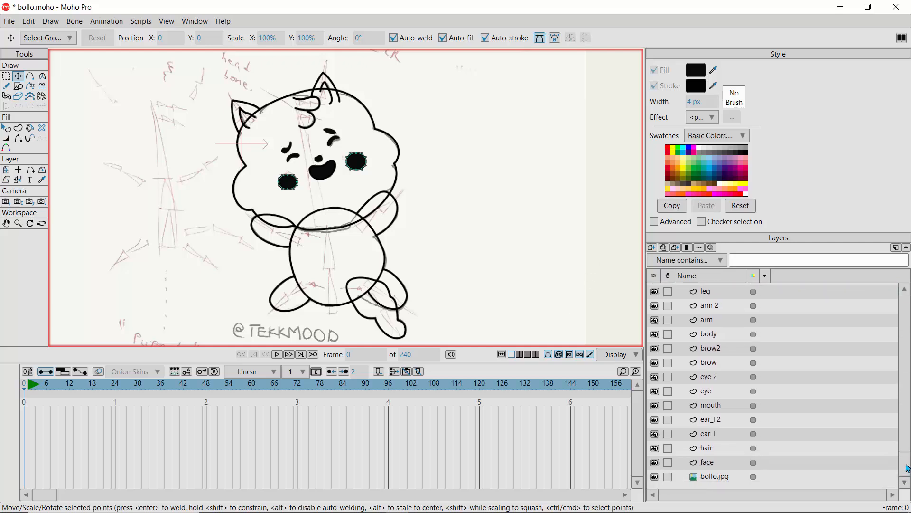
{"action": "left_click", "coordinate": [707, 465], "text": "shift"}
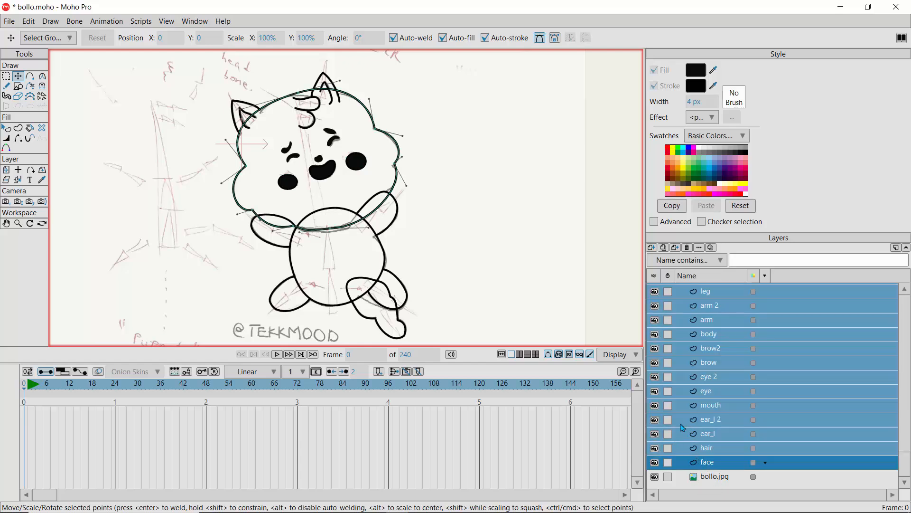
{"action": "right_click", "coordinate": [701, 293]}
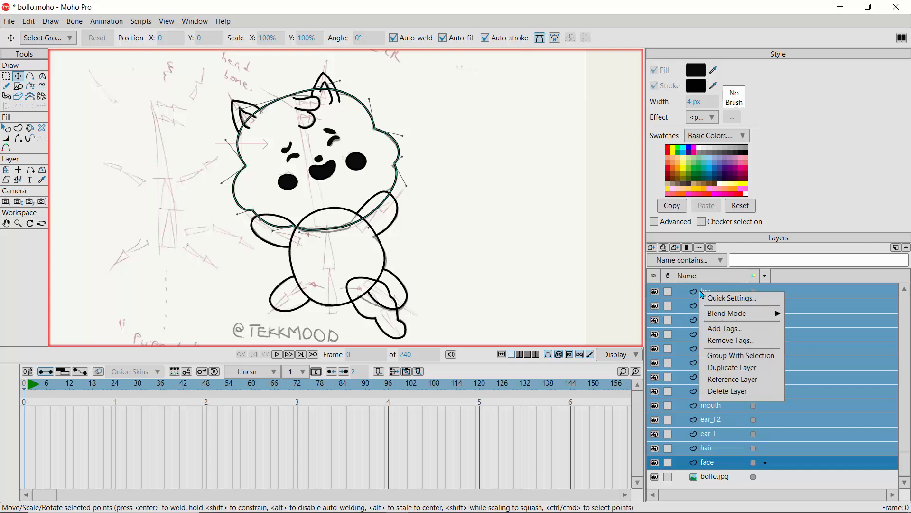
{"action": "left_click", "coordinate": [719, 360]}
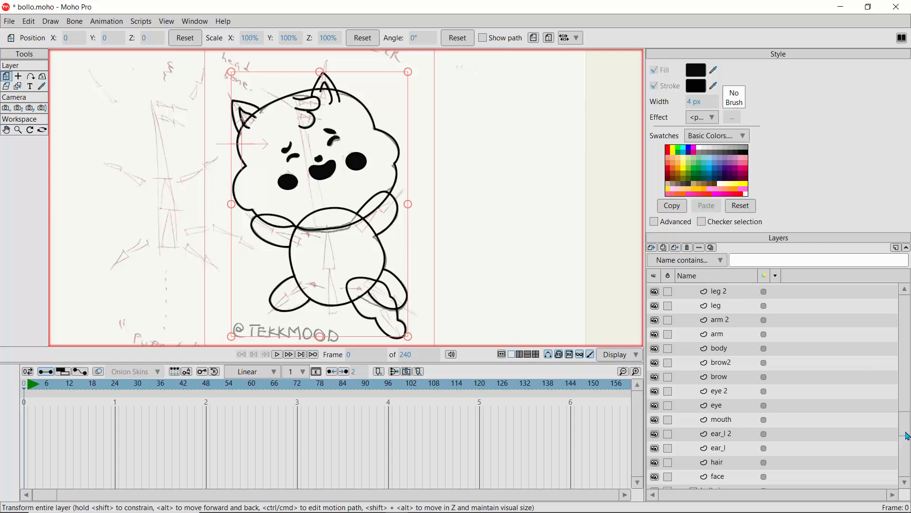
Collapse the new group layer and rename it Bollo
{"action": "left_click_drag", "start_coordinate": [905, 428], "coordinate": [895, 300]}
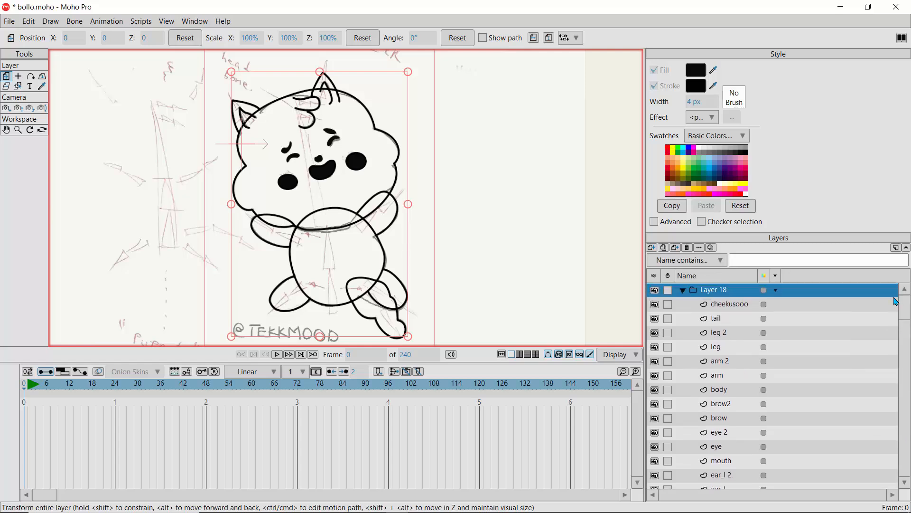
{"action": "left_click", "coordinate": [689, 292]}
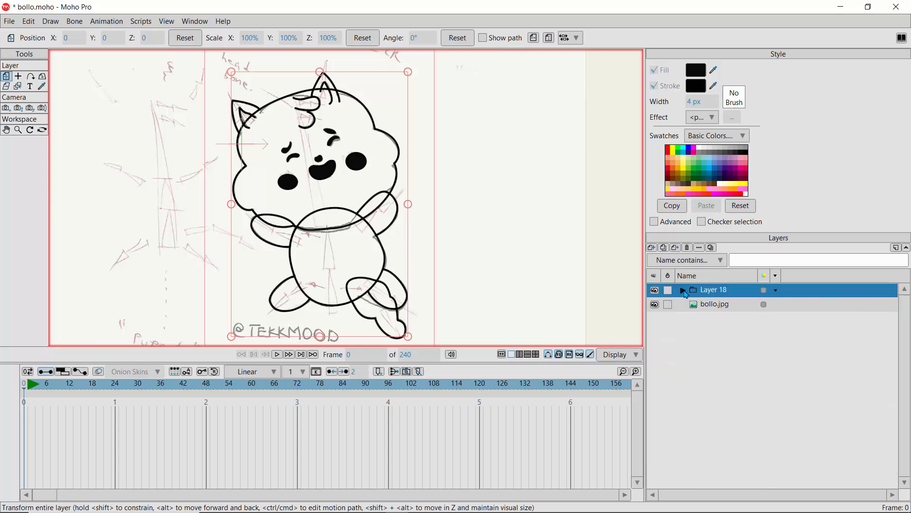
{"action": "double_click", "coordinate": [712, 291]}
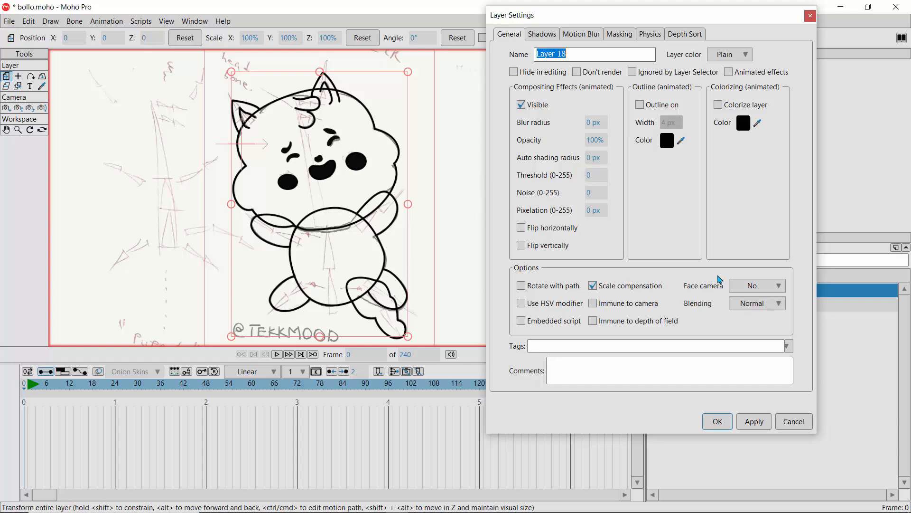
{"action": "type", "text": "Bollo"}
{"action": "key", "text": "Return"}
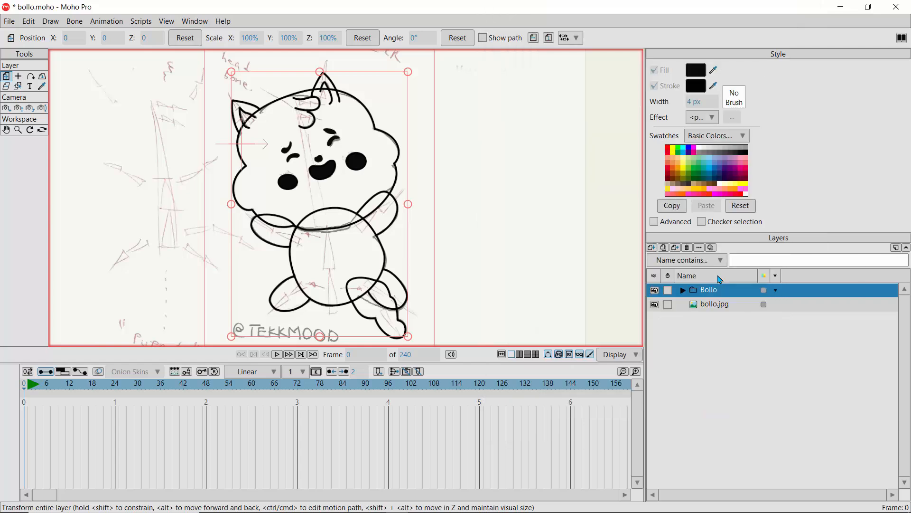
Check the Bollo group by hiding and showing it and the bollo.jpg sketch, and look through the layers it contains
{"action": "left_click", "coordinate": [655, 305]}
{"action": "left_click", "coordinate": [656, 294]}
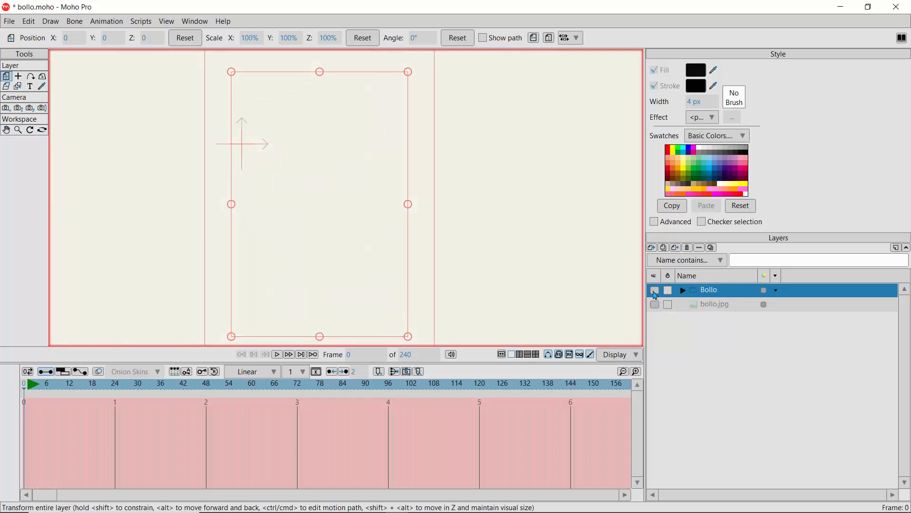
{"action": "left_click", "coordinate": [656, 293]}
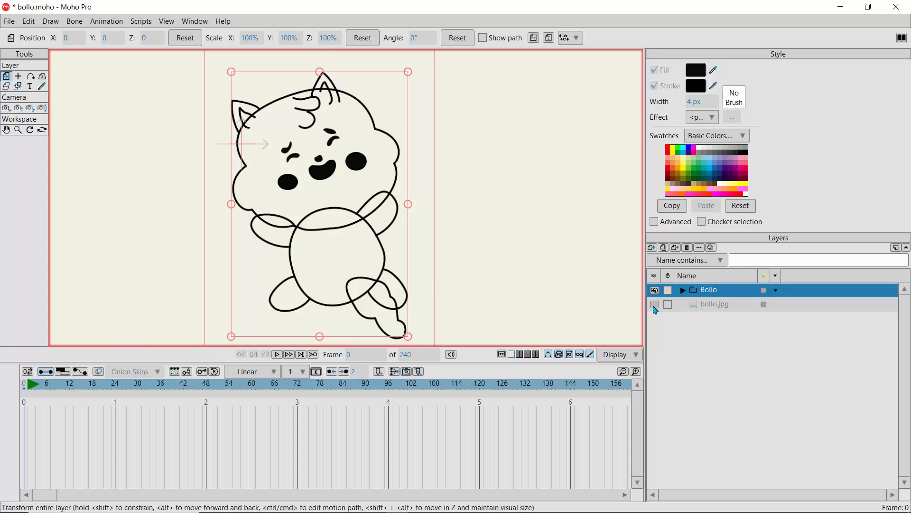
{"action": "left_click", "coordinate": [655, 305]}
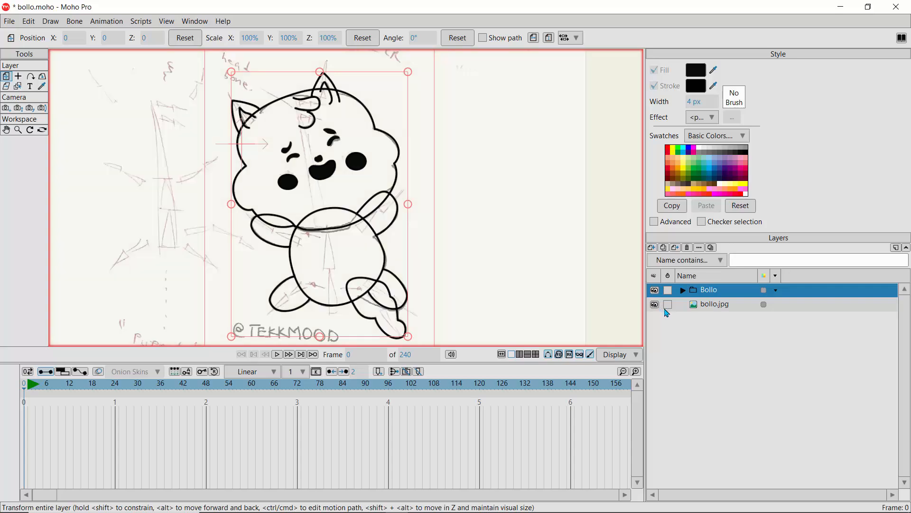
{"action": "left_click", "coordinate": [684, 290]}
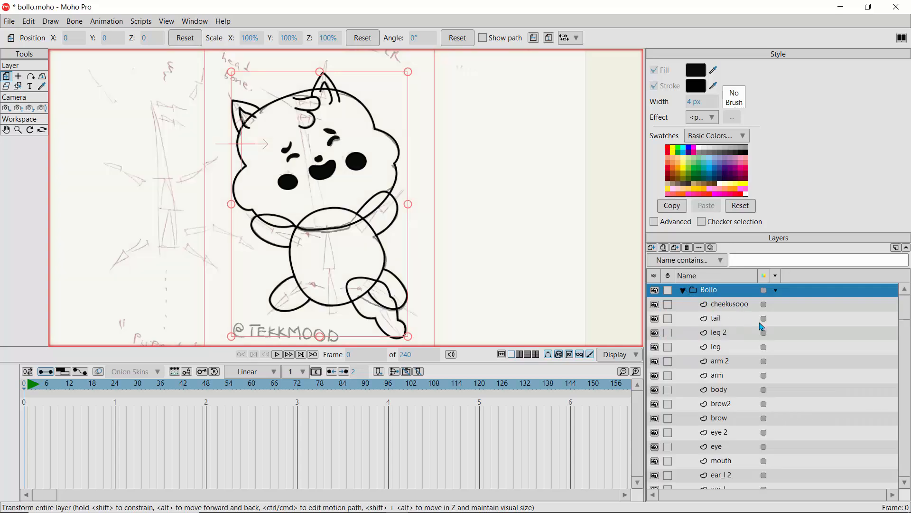
{"action": "left_click_drag", "start_coordinate": [907, 313], "coordinate": [901, 279]}
{"action": "left_click", "coordinate": [684, 292]}
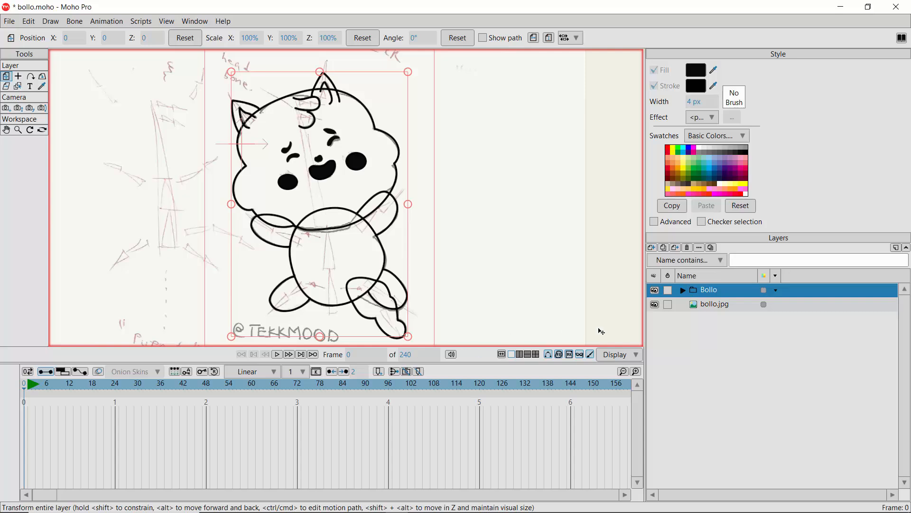
Expand the Bollo group and select the face layer by picking the head outline on the canvas with the Layer Selector
{"action": "left_click", "coordinate": [683, 292]}
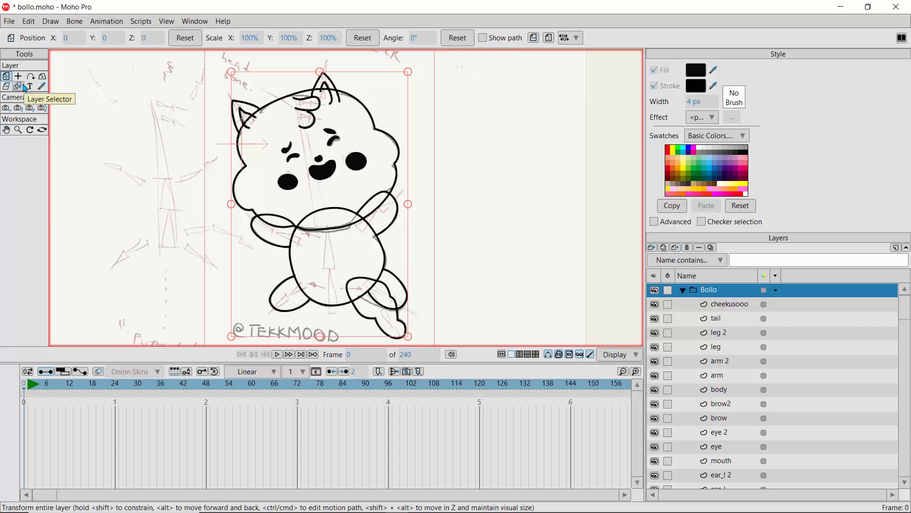
{"action": "left_click", "coordinate": [18, 88]}
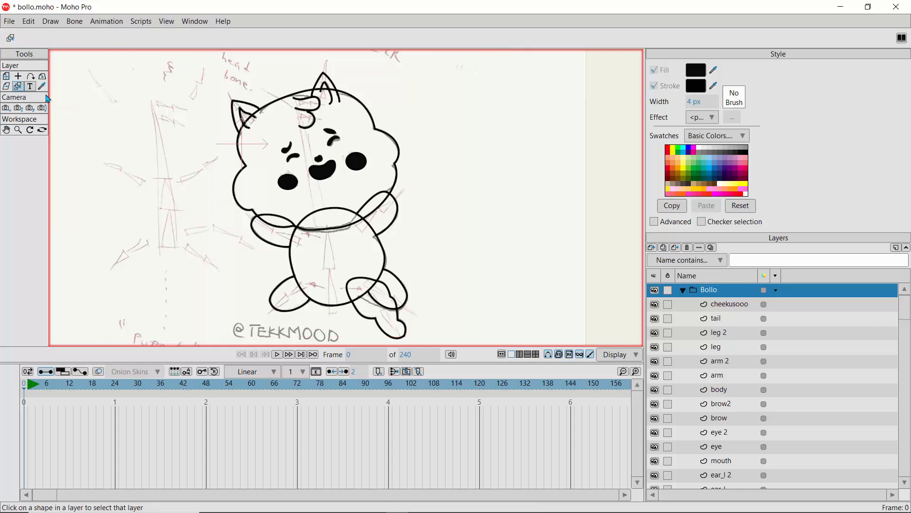
{"action": "left_click", "coordinate": [244, 169]}
{"action": "left_click", "coordinate": [244, 169]}
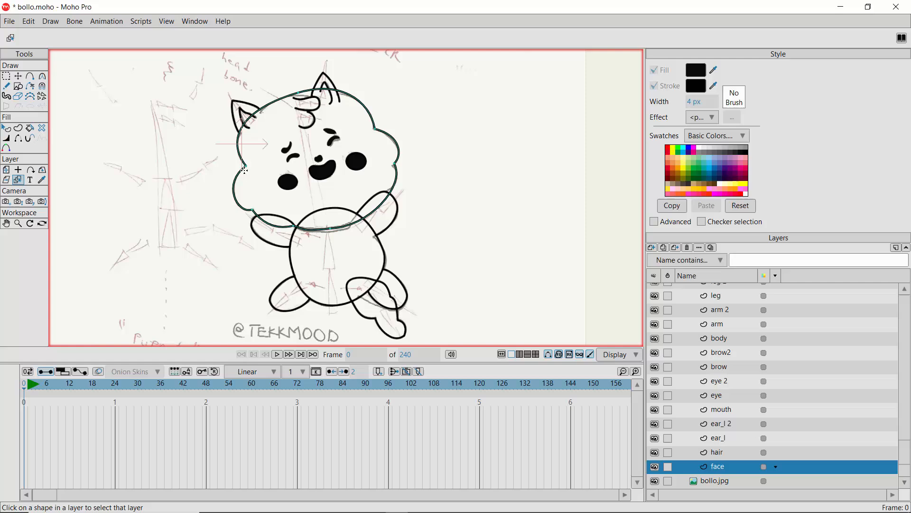
Select the cheek, mouth and body shapes on the canvas one after another to see which layers they belong to
{"action": "left_click", "coordinate": [287, 184]}
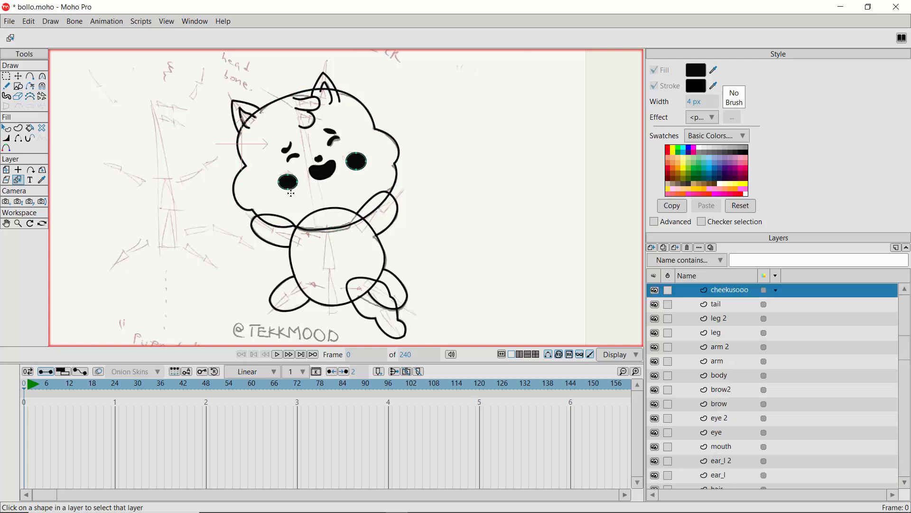
{"action": "left_click", "coordinate": [321, 173]}
{"action": "left_click", "coordinate": [372, 228]}
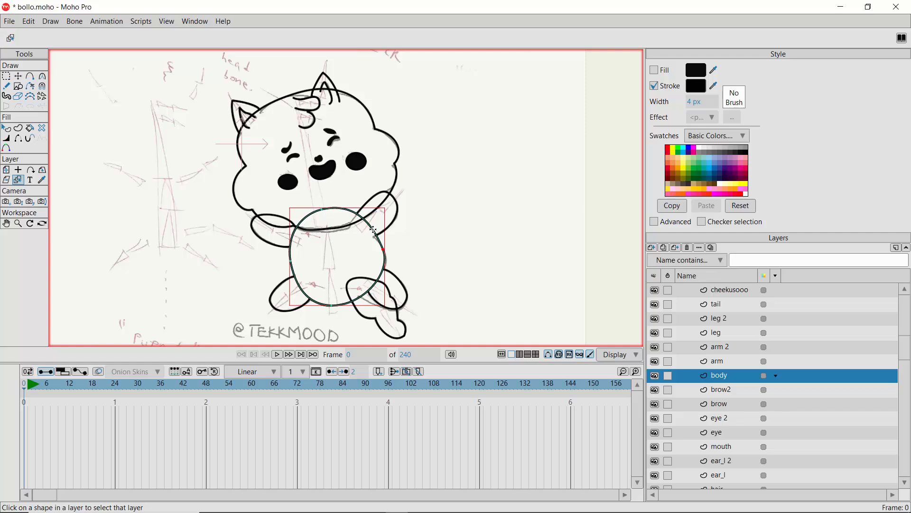
Select the face shape and turn on its fill with a light orange swatch
{"action": "left_click", "coordinate": [241, 150]}
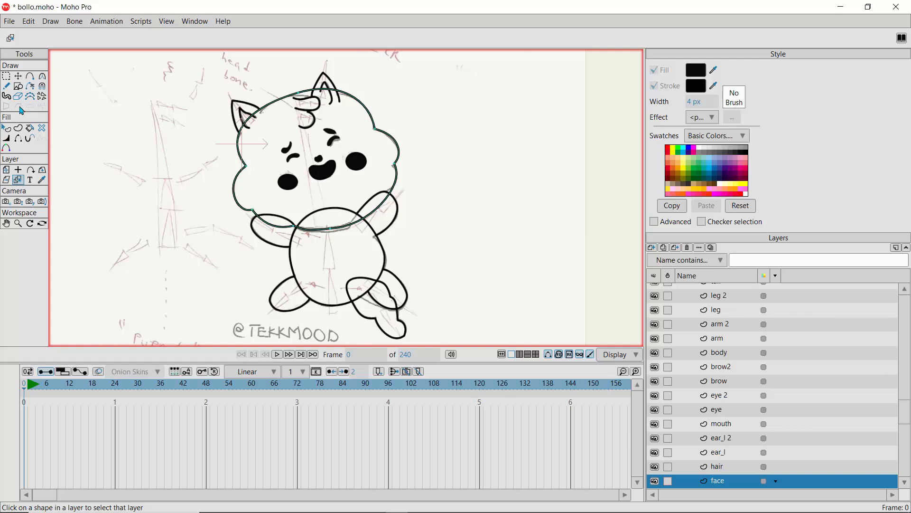
{"action": "left_click", "coordinate": [18, 76]}
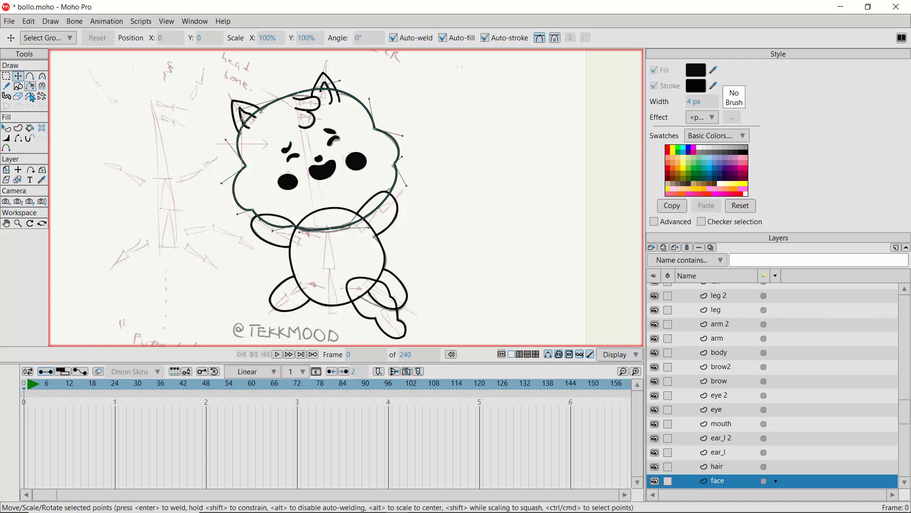
{"action": "left_click", "coordinate": [7, 131]}
{"action": "left_click", "coordinate": [247, 170]}
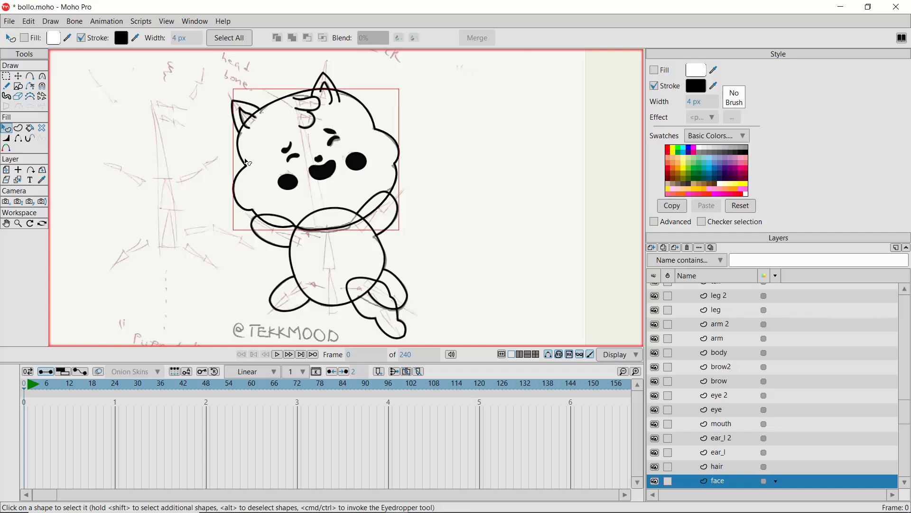
{"action": "left_click", "coordinate": [681, 164]}
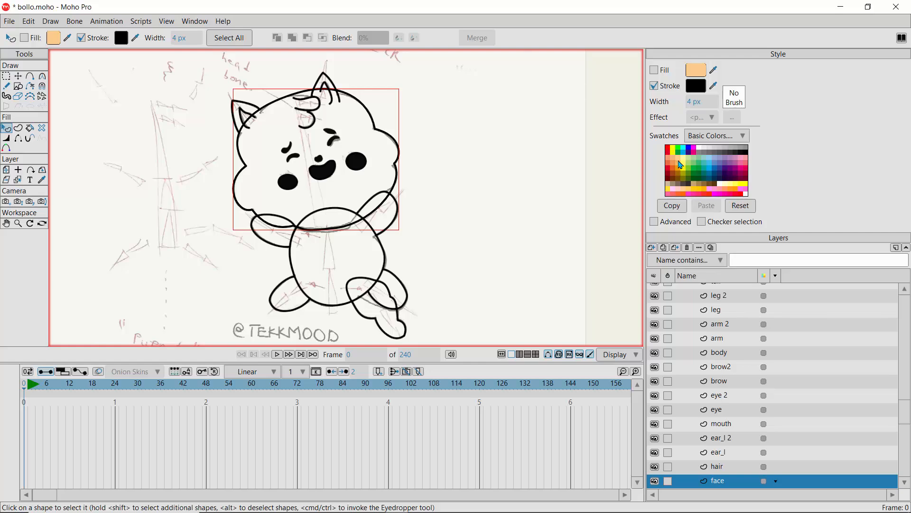
{"action": "left_click", "coordinate": [655, 70]}
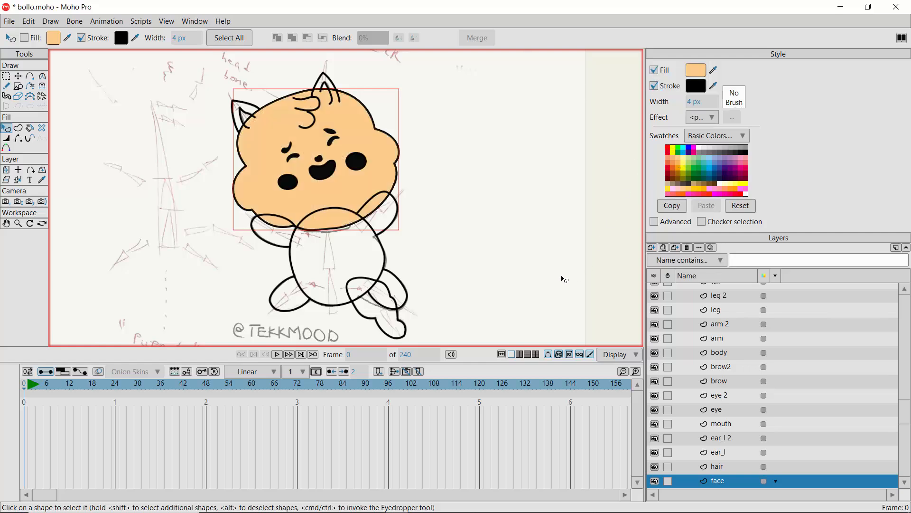
Try other swatches such as light yellow, light grey and blue as the face fill, and return to light orange
{"action": "left_click", "coordinate": [684, 154]}
{"action": "left_click", "coordinate": [684, 157]}
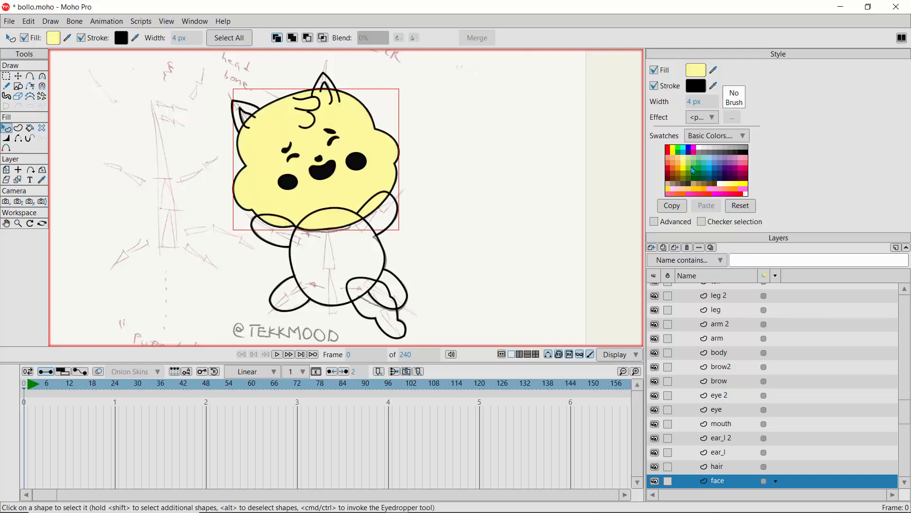
{"action": "left_click", "coordinate": [693, 168]}
{"action": "left_click", "coordinate": [680, 158]}
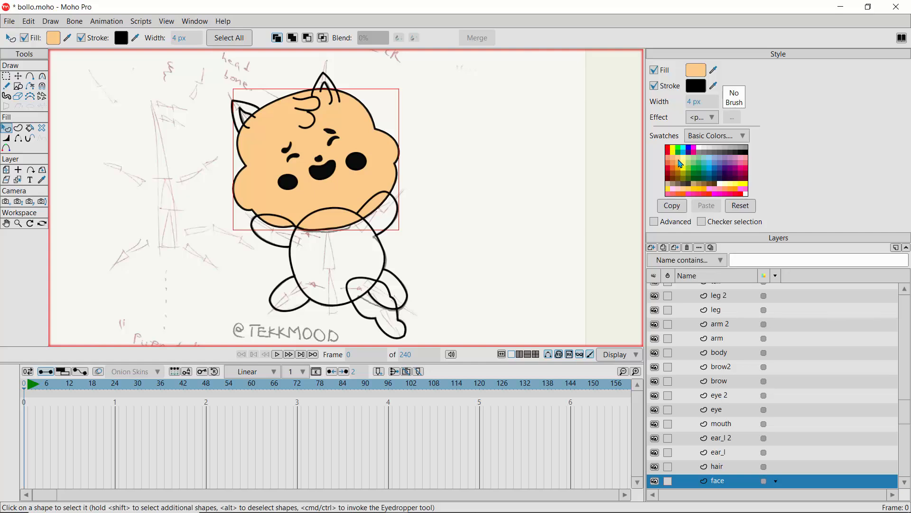
{"action": "left_click", "coordinate": [708, 153]}
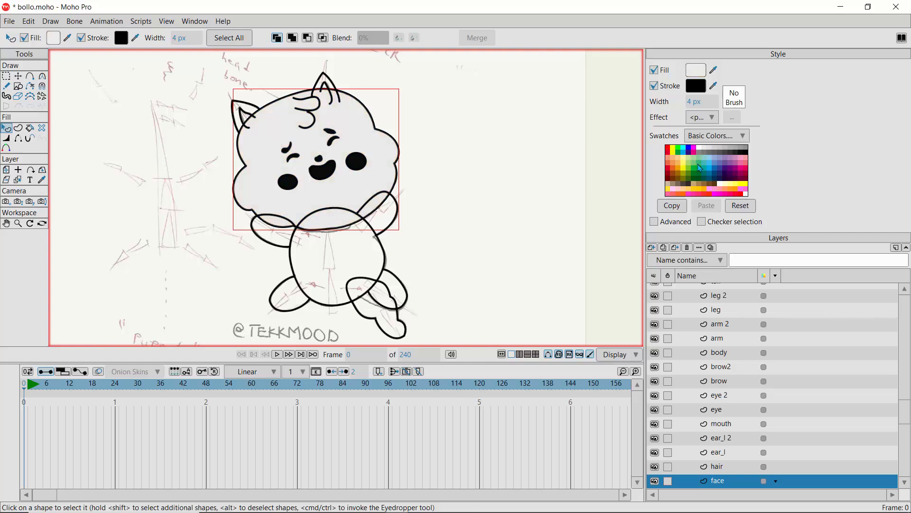
{"action": "left_click", "coordinate": [710, 162]}
{"action": "left_click", "coordinate": [717, 162]}
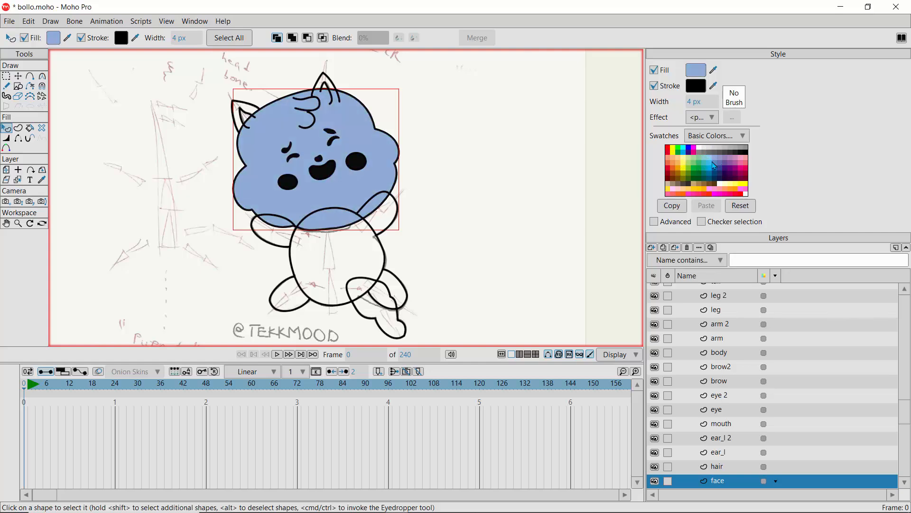
{"action": "left_click", "coordinate": [697, 163]}
{"action": "left_click", "coordinate": [692, 162]}
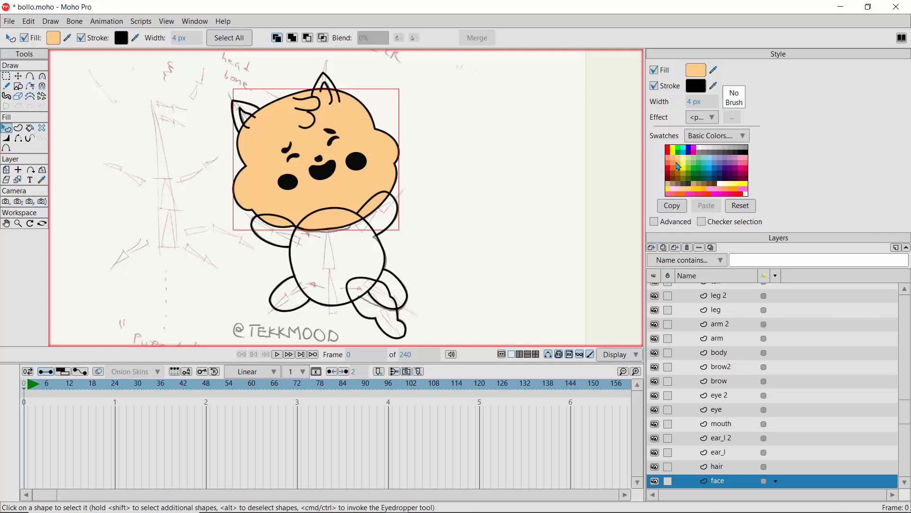
{"action": "left_click", "coordinate": [671, 161]}
{"action": "left_click", "coordinate": [680, 163]}
Move the face layer to the top of the Bollo group, above cheekusooo
{"action": "left_click_drag", "start_coordinate": [709, 476], "coordinate": [709, 307]}
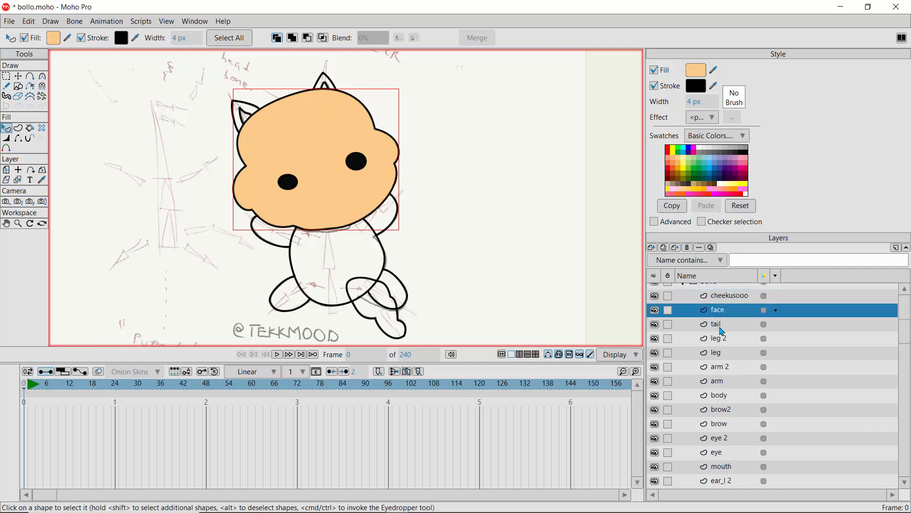
{"action": "left_click_drag", "start_coordinate": [904, 339], "coordinate": [904, 302]}
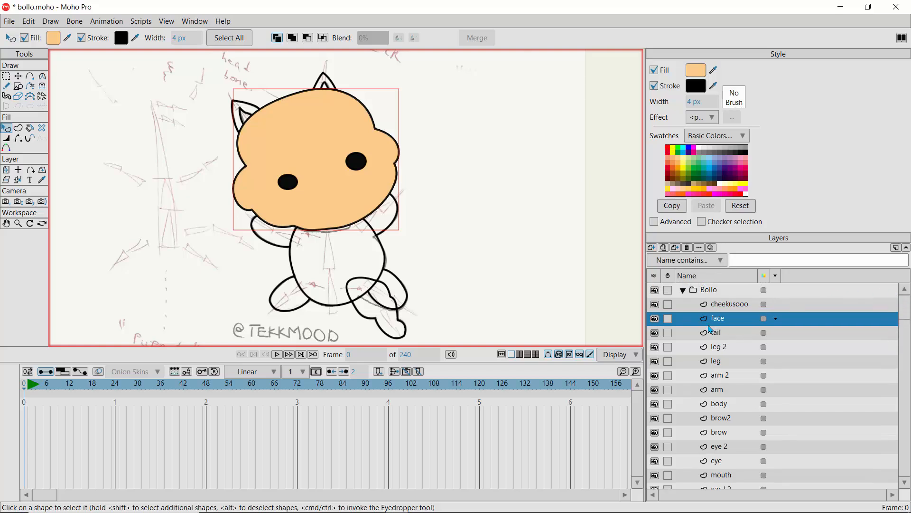
{"action": "left_click_drag", "start_coordinate": [708, 322], "coordinate": [707, 298]}
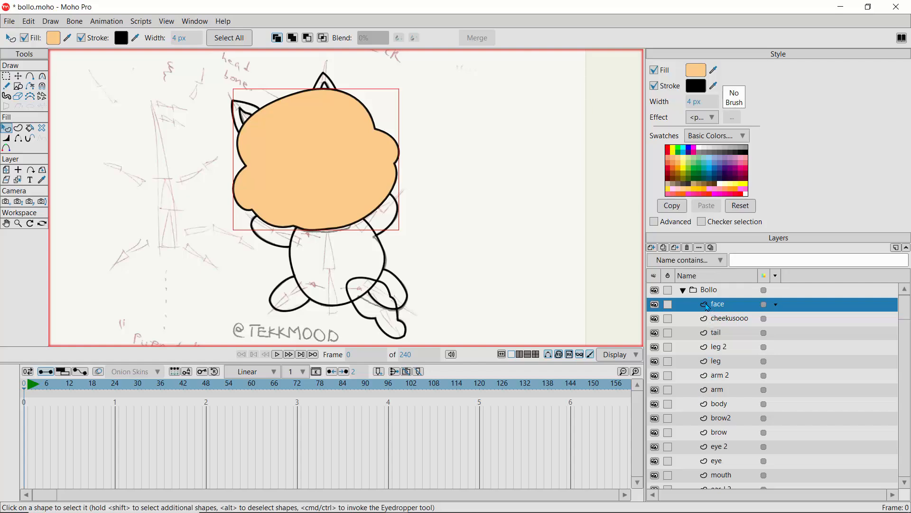
Move the face layer back down to the bottom of the Bollo group, just below the hair layer
{"action": "scroll", "coordinate": [715, 455], "scroll_direction": "down", "scroll_amount": 1}
{"action": "mouse_move", "coordinate": [717, 510]}
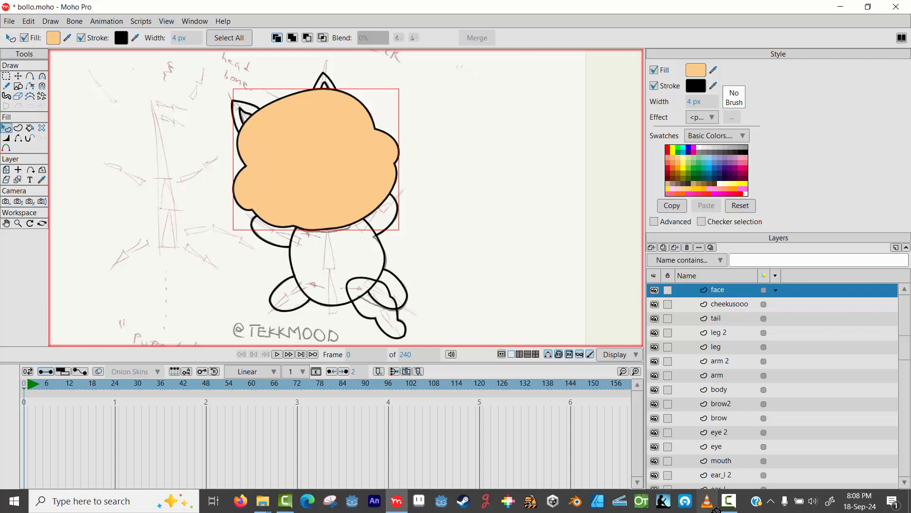
{"action": "scroll", "coordinate": [719, 473], "scroll_direction": "down", "scroll_amount": 2}
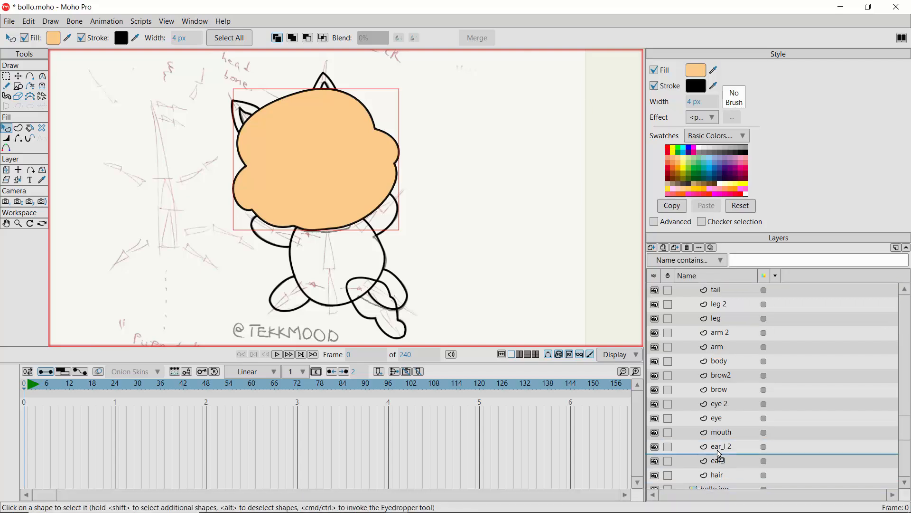
{"action": "left_click_drag", "start_coordinate": [719, 454], "coordinate": [724, 475]}
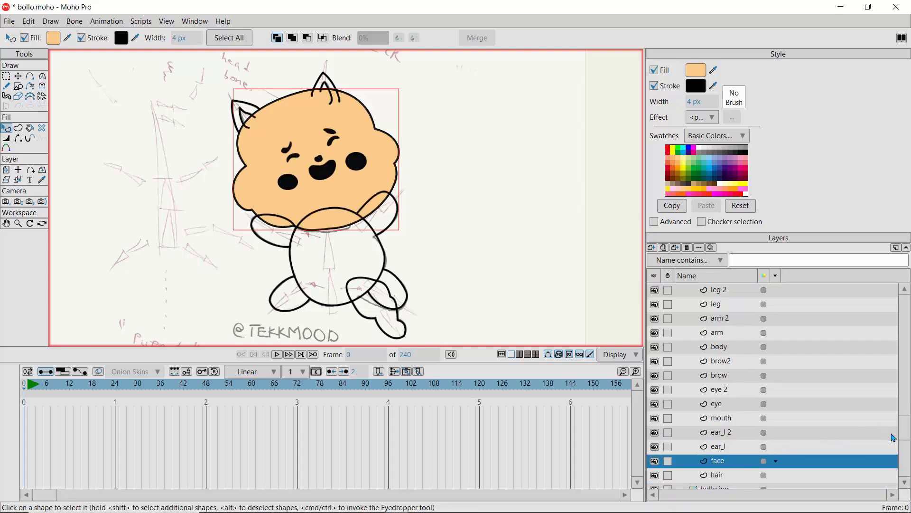
{"action": "scroll", "coordinate": [905, 435], "scroll_direction": "down", "scroll_amount": 1}
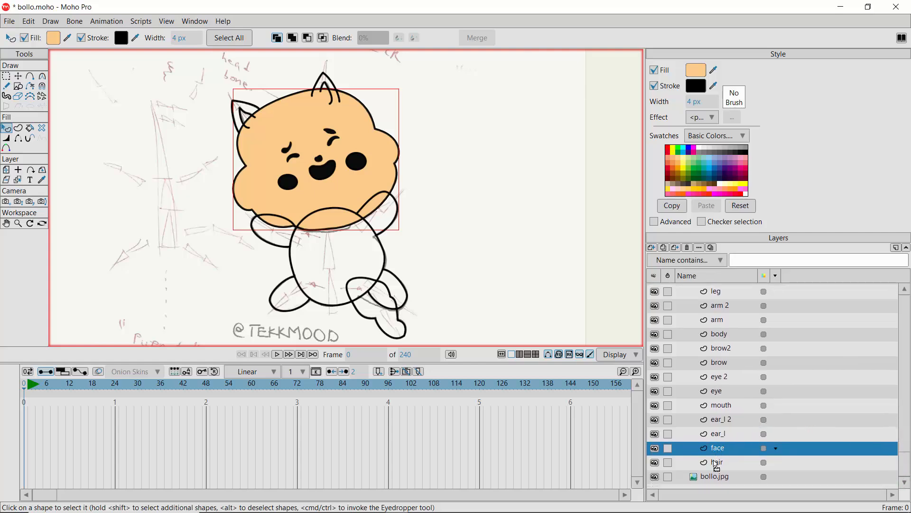
{"action": "left_click_drag", "start_coordinate": [714, 461], "coordinate": [717, 468]}
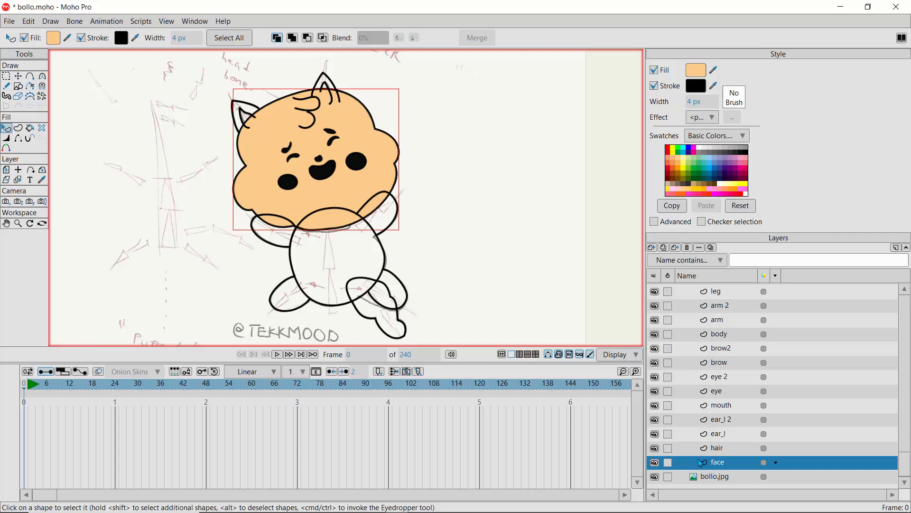
Hide and show the ear_l 2 and ear_l layers to check which ear each one contains
{"action": "left_click", "coordinate": [717, 420]}
{"action": "left_click", "coordinate": [655, 421]}
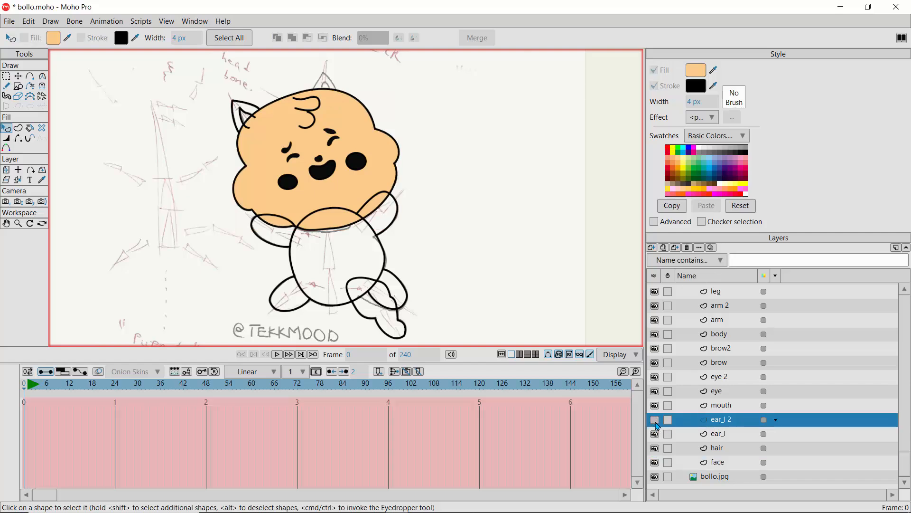
{"action": "left_click", "coordinate": [656, 435]}
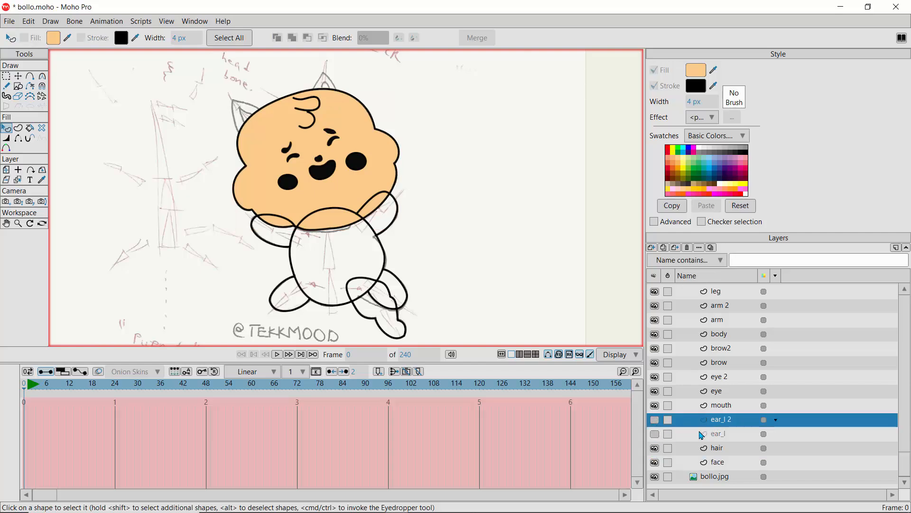
{"action": "left_click", "coordinate": [655, 421]}
{"action": "left_click", "coordinate": [655, 434]}
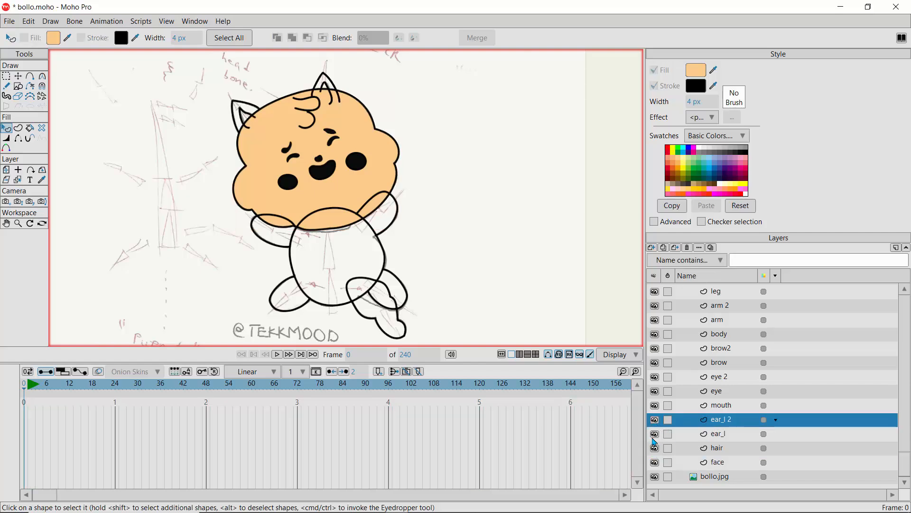
Group the ear_l 2 and ear_l layers together and name the group "ears"
{"action": "left_click", "coordinate": [718, 435], "text": "shift"}
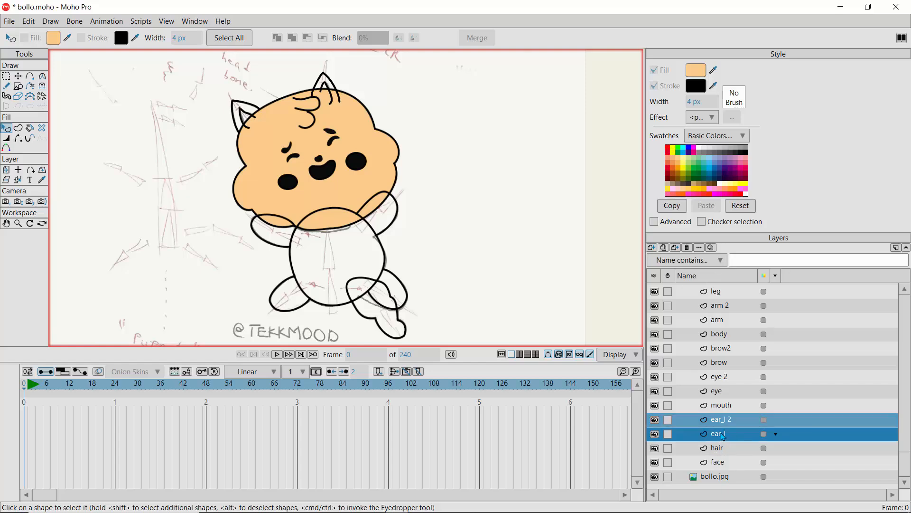
{"action": "right_click", "coordinate": [721, 422]}
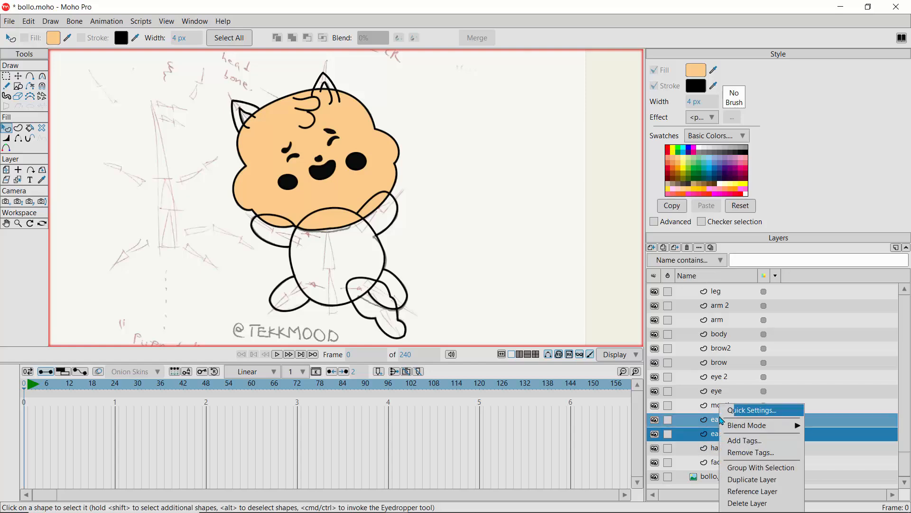
{"action": "left_click", "coordinate": [736, 468]}
{"action": "double_click", "coordinate": [734, 423]}
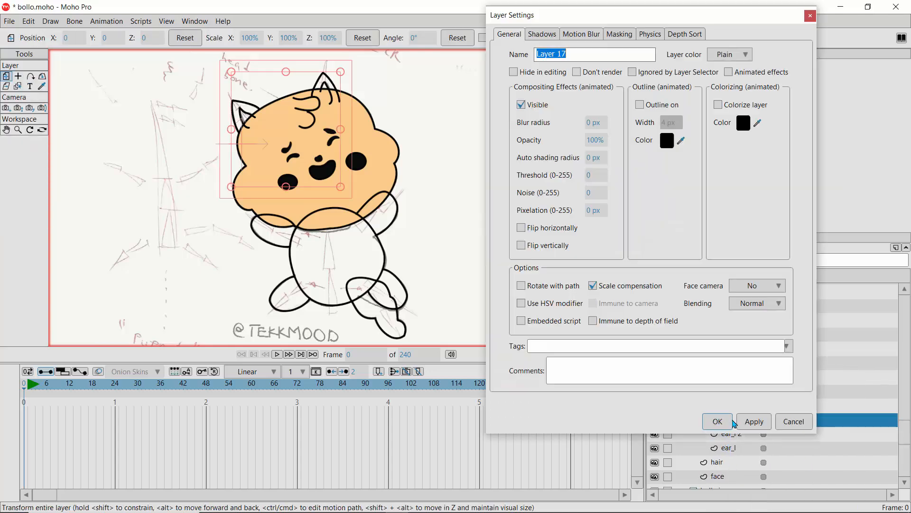
{"action": "type", "text": "ears"}
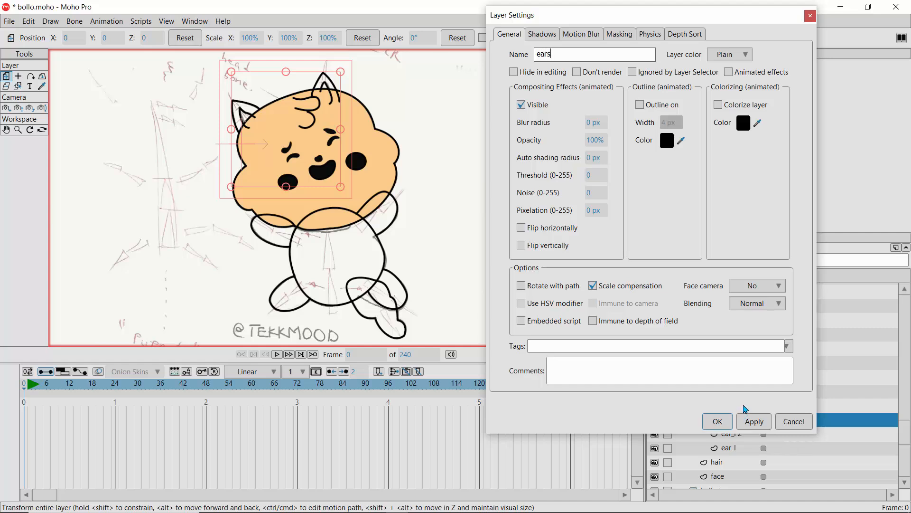
{"action": "left_click", "coordinate": [717, 421]}
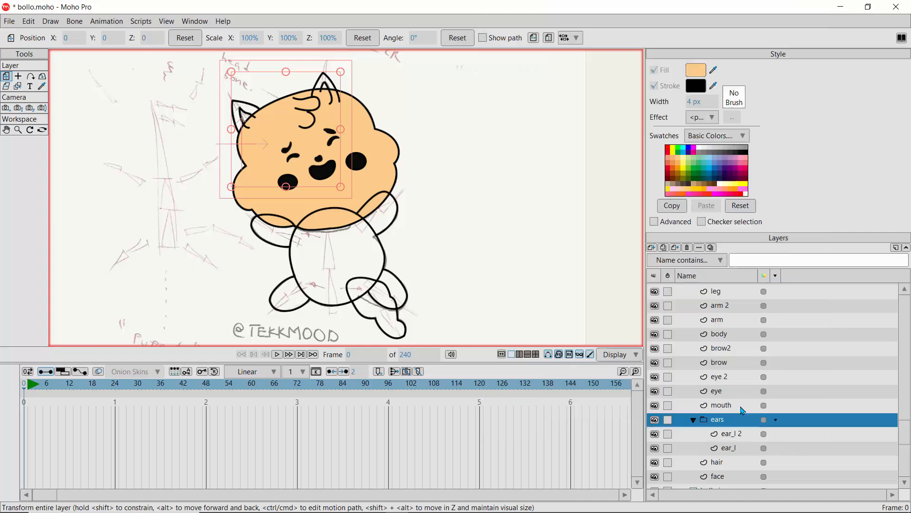
Collapse the ears group, check its visibility, and move it below the face layer inside the Bollo group
{"action": "left_click", "coordinate": [694, 420]}
{"action": "left_click", "coordinate": [654, 433]}
{"action": "left_click", "coordinate": [655, 433]}
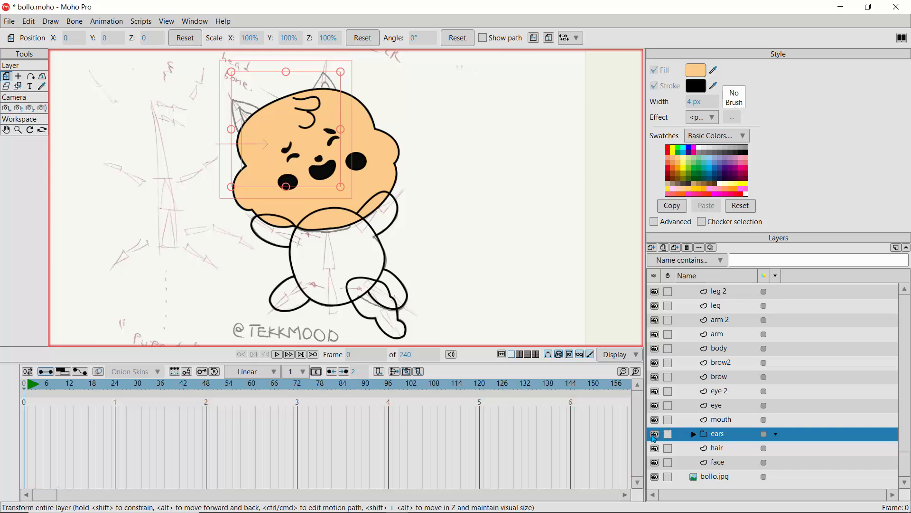
{"action": "left_click", "coordinate": [656, 434]}
{"action": "left_click", "coordinate": [656, 435]}
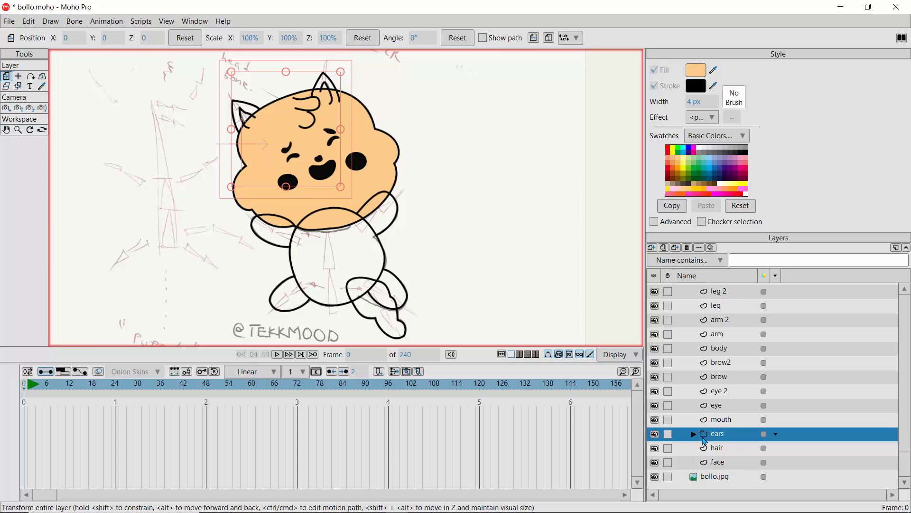
{"action": "left_click_drag", "start_coordinate": [707, 438], "coordinate": [709, 473]}
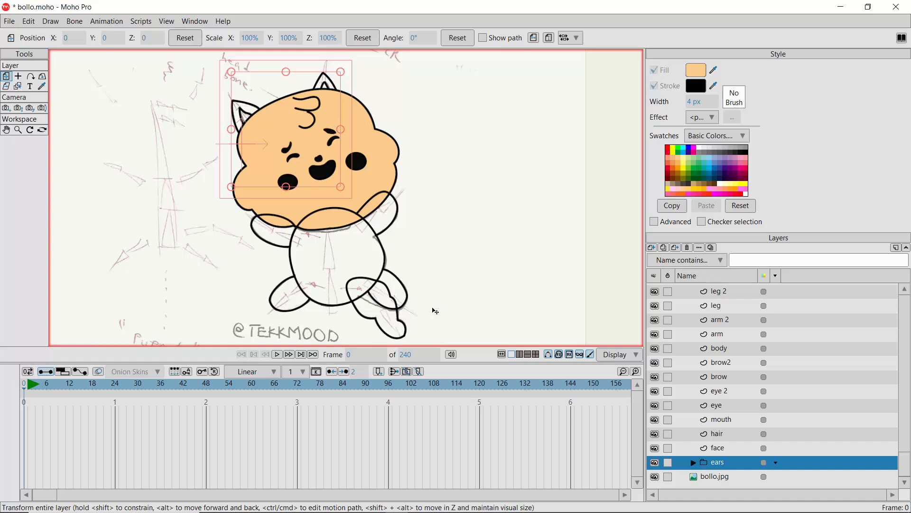
Hide and show the body layer repeatedly to check its outline, and select the layer
{"action": "left_click", "coordinate": [655, 349]}
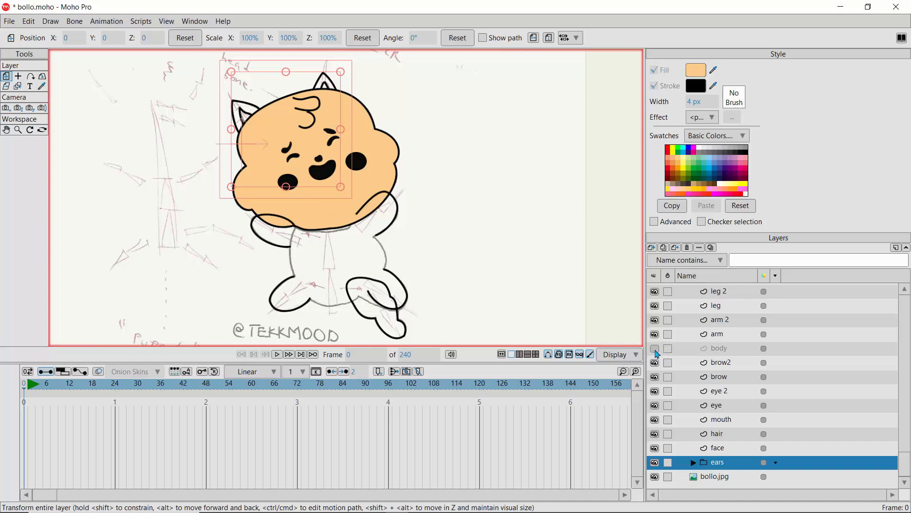
{"action": "left_click", "coordinate": [656, 350]}
{"action": "left_click", "coordinate": [655, 349]}
{"action": "left_click", "coordinate": [655, 349]}
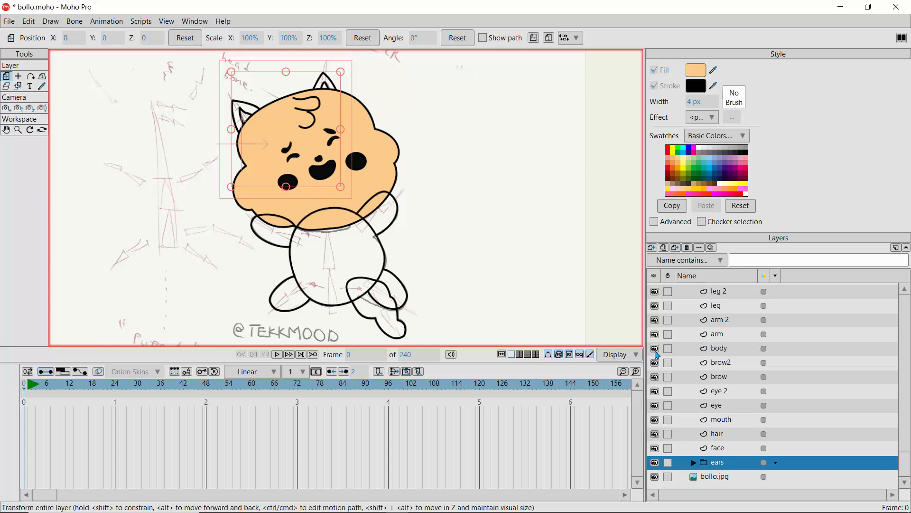
{"action": "left_click", "coordinate": [655, 349]}
{"action": "left_click", "coordinate": [655, 349]}
{"action": "left_click", "coordinate": [655, 349]}
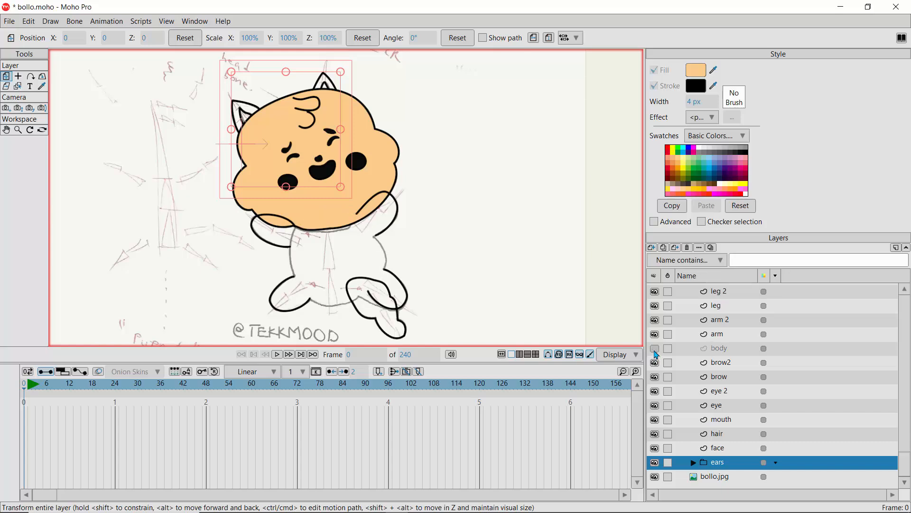
{"action": "left_click", "coordinate": [655, 349]}
{"action": "left_click", "coordinate": [719, 350]}
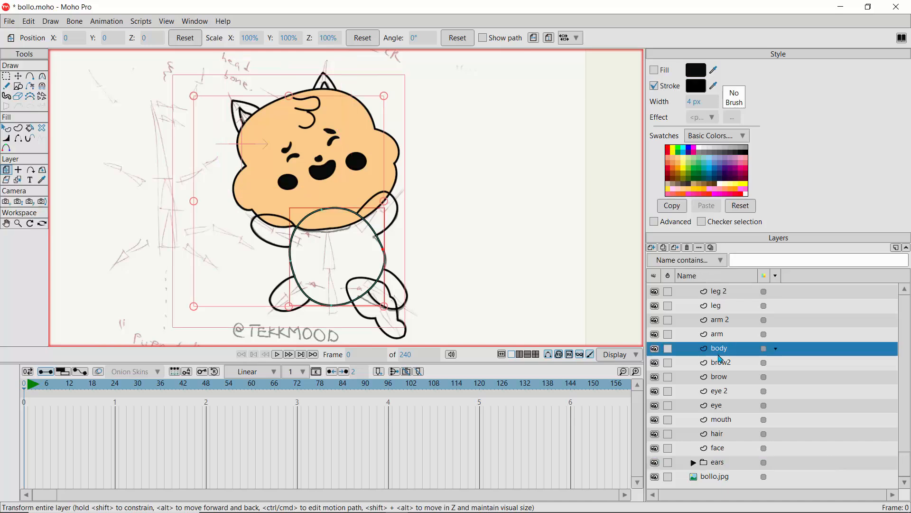
Move the body layer directly below the face layer and fill its shape with the light orange sampled from the face
{"action": "left_click_drag", "start_coordinate": [719, 351], "coordinate": [725, 458]}
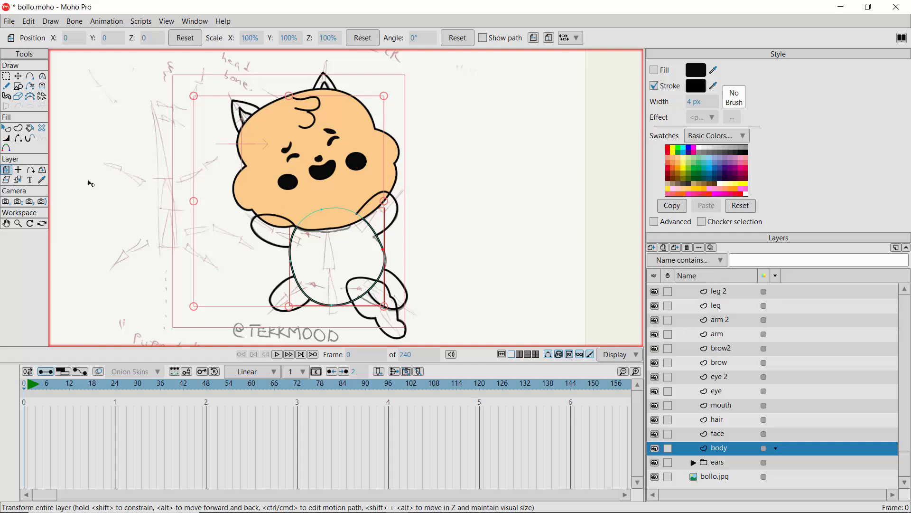
{"action": "left_click", "coordinate": [6, 128]}
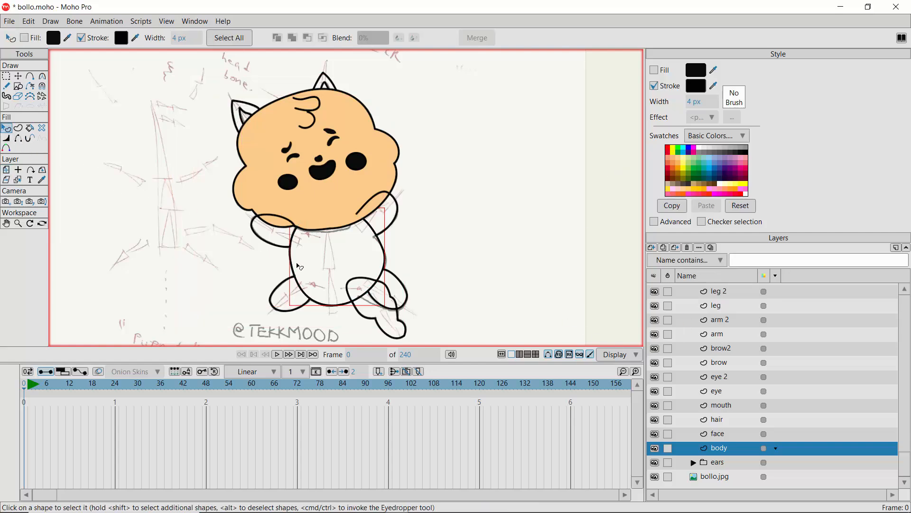
{"action": "left_click", "coordinate": [655, 71]}
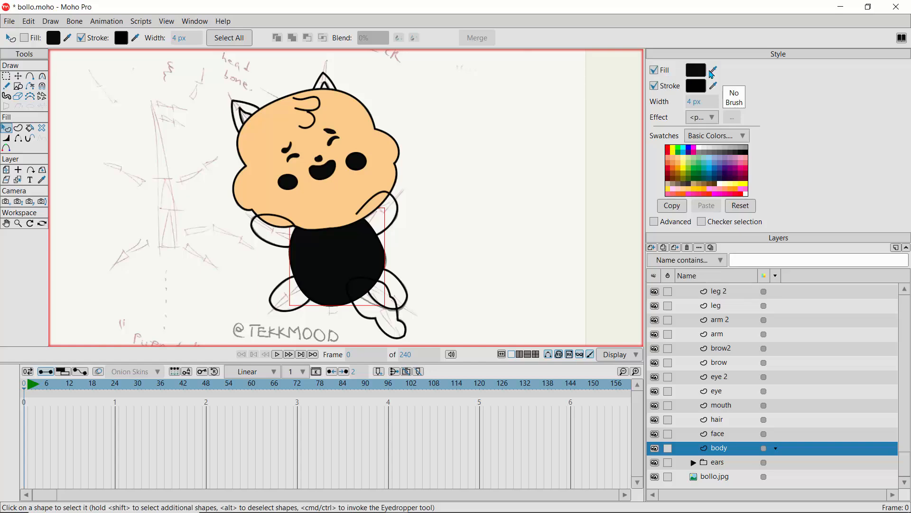
{"action": "left_click", "coordinate": [714, 75]}
{"action": "left_click", "coordinate": [386, 163]}
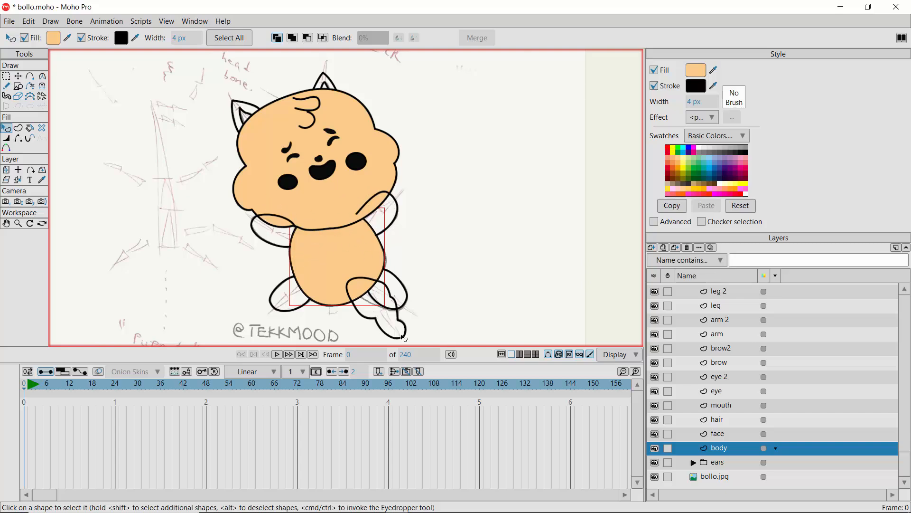
Hide and show the arm 2 and arm layers to check which arm each one contains
{"action": "left_click", "coordinate": [722, 323]}
{"action": "left_click", "coordinate": [653, 321]}
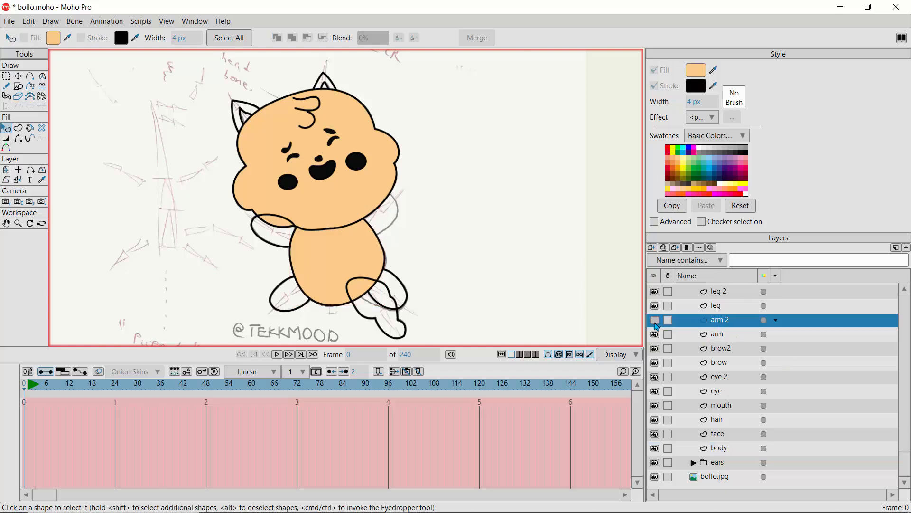
{"action": "left_click", "coordinate": [653, 321]}
{"action": "left_click", "coordinate": [654, 335]}
{"action": "left_click", "coordinate": [654, 335]}
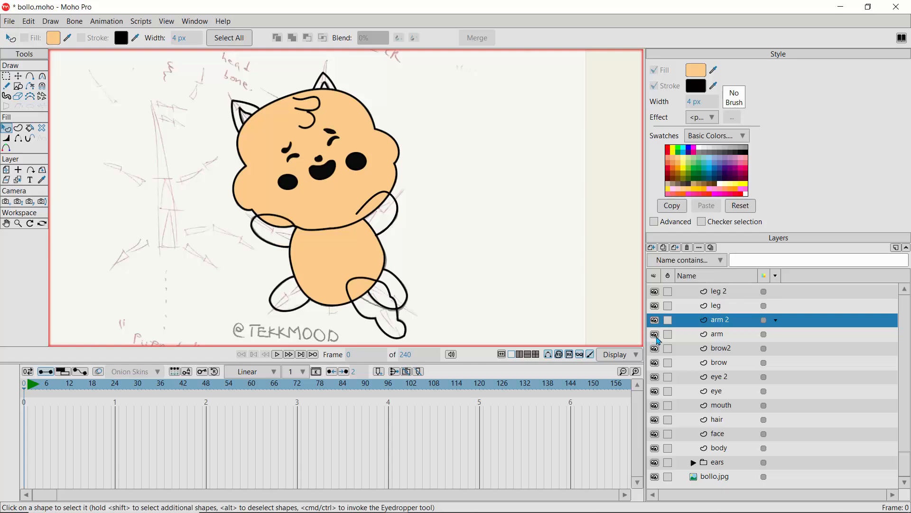
Group the arm 2 and arm layers together and name the group "arms"
{"action": "left_click", "coordinate": [715, 333], "text": "ctrl"}
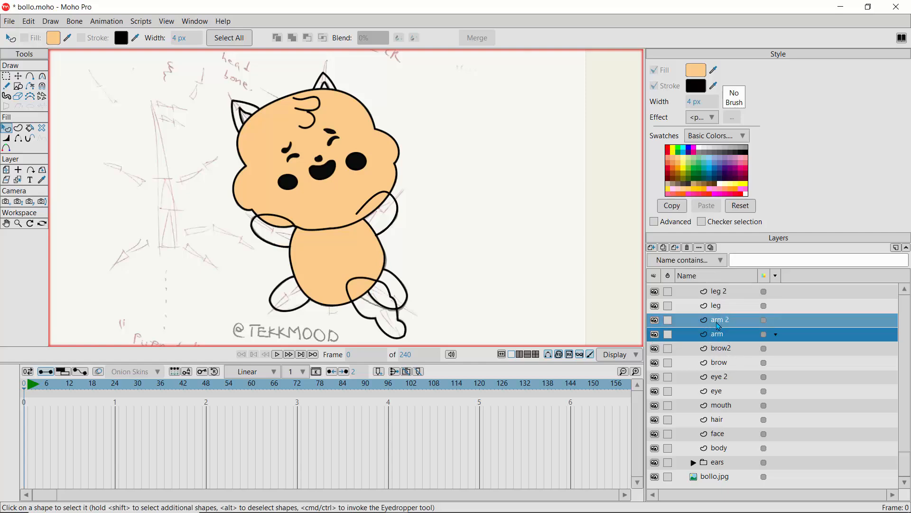
{"action": "right_click", "coordinate": [718, 325]}
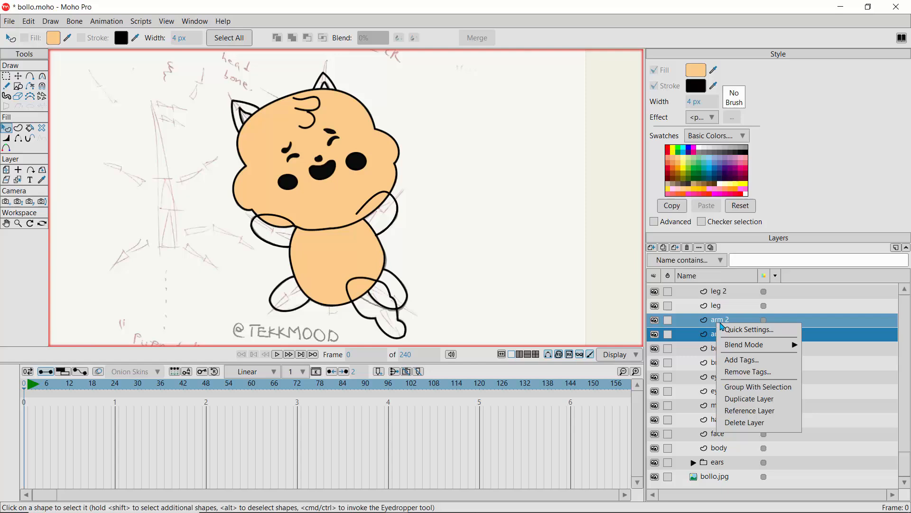
{"action": "left_click", "coordinate": [739, 387]}
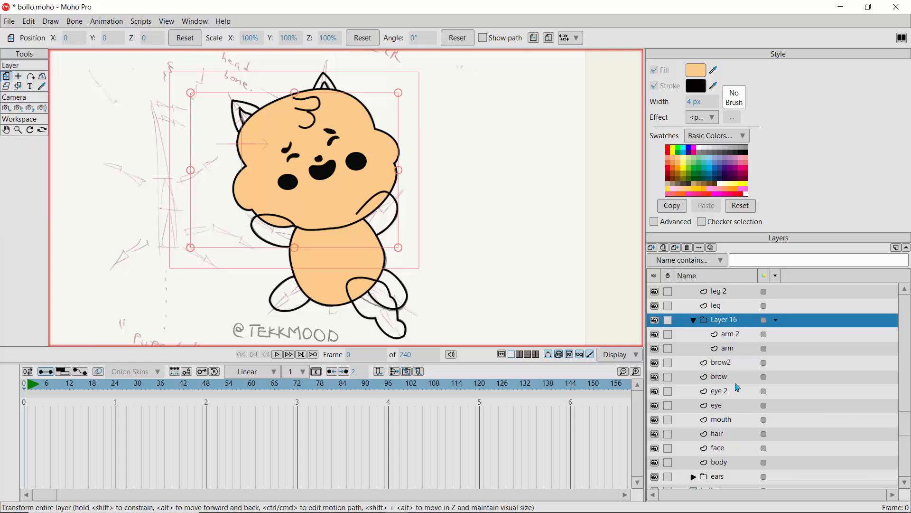
{"action": "double_click", "coordinate": [733, 324]}
{"action": "type", "text": "arms"}
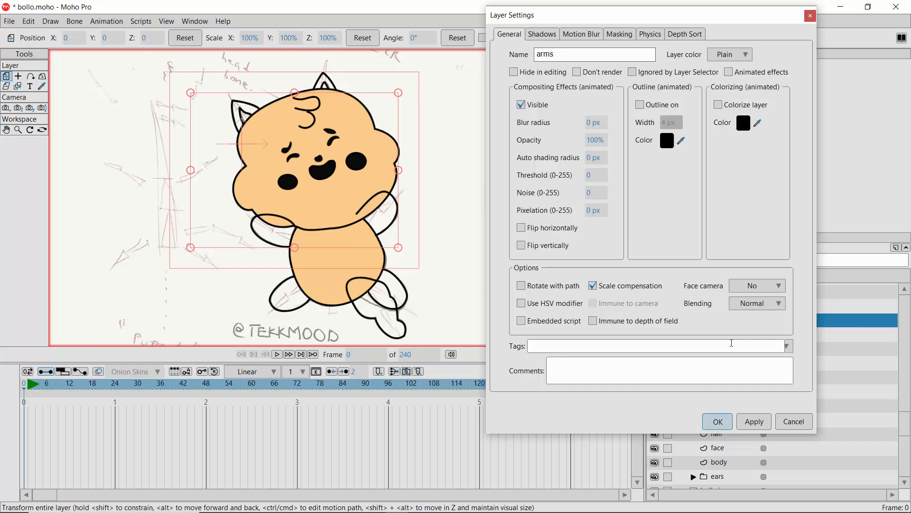
{"action": "key", "text": "Return"}
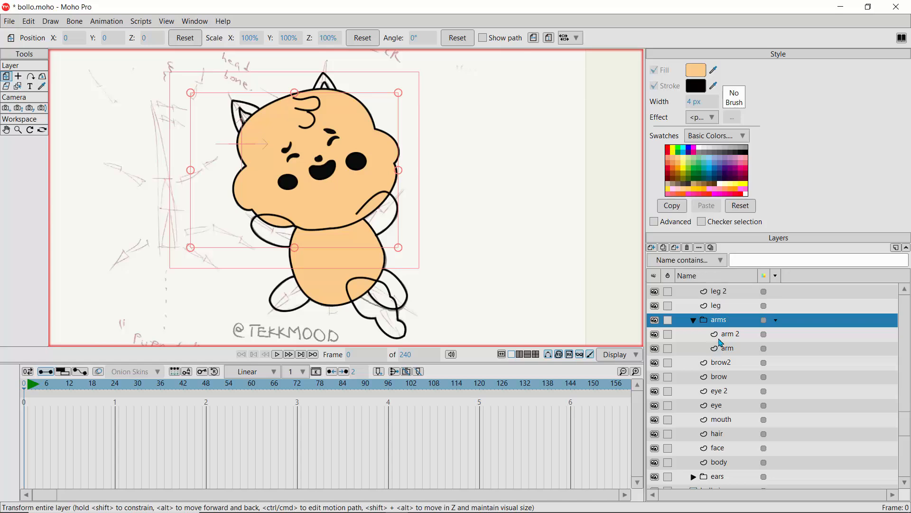
Collapse the arms group, and hide and show it and the body layer to check how they overlap
{"action": "left_click", "coordinate": [694, 321]}
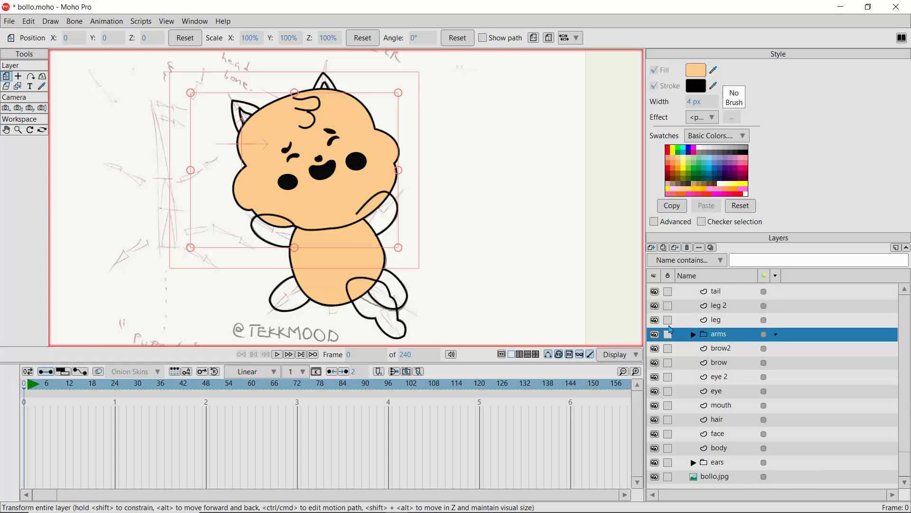
{"action": "left_click", "coordinate": [655, 335]}
{"action": "left_click", "coordinate": [655, 335]}
{"action": "left_click", "coordinate": [655, 335]}
{"action": "left_click", "coordinate": [656, 335]}
{"action": "left_click", "coordinate": [655, 451]}
{"action": "left_click", "coordinate": [655, 449]}
Try the arms group below the body layer, move it directly above the tail layer instead, and expand it
{"action": "left_click_drag", "start_coordinate": [718, 337], "coordinate": [712, 460]}
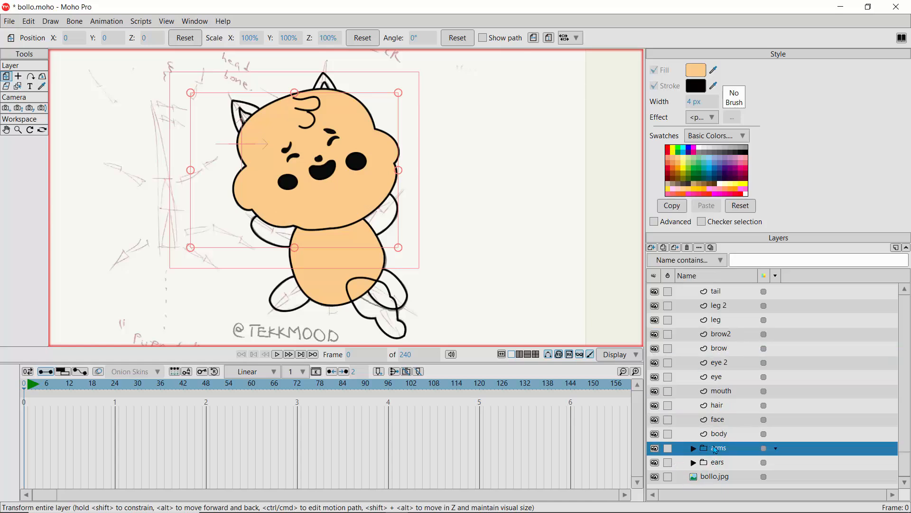
{"action": "left_click_drag", "start_coordinate": [716, 449], "coordinate": [708, 315]}
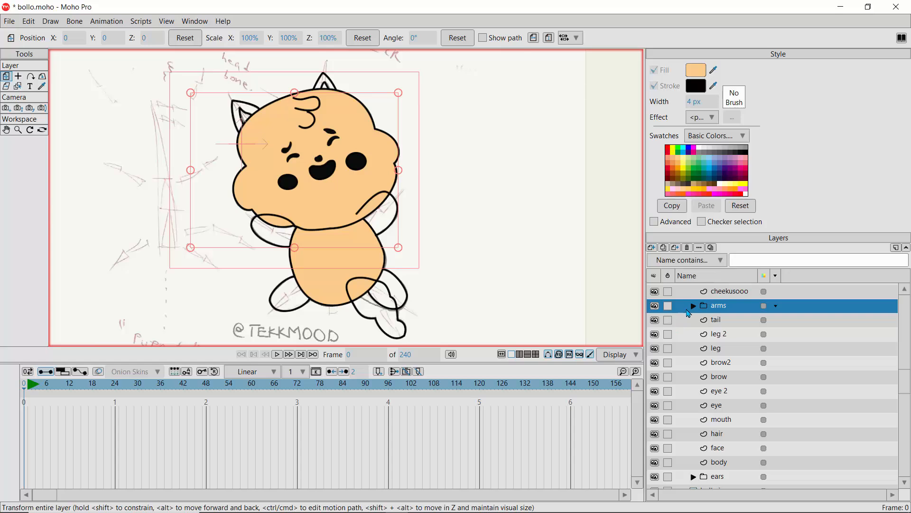
{"action": "left_click", "coordinate": [693, 306]}
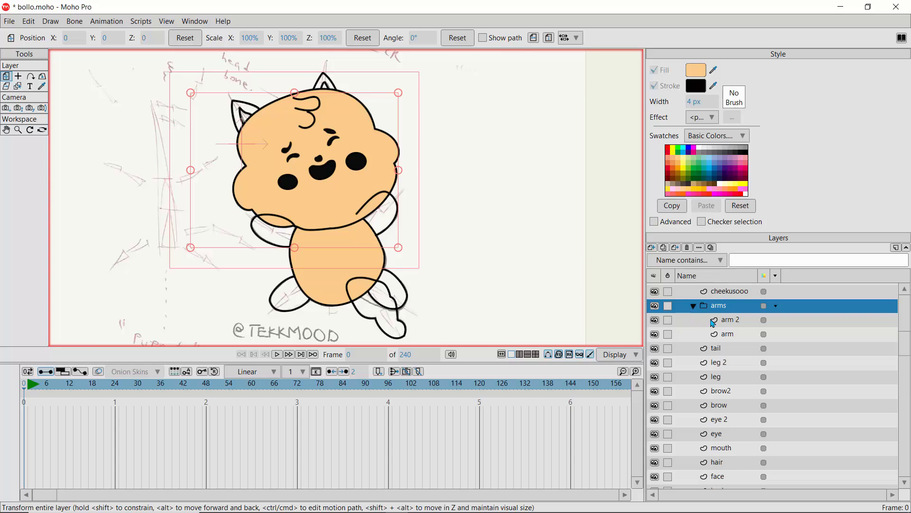
Fill the shape on the arm layer with the light orange sampled from the face
{"action": "left_click", "coordinate": [715, 320]}
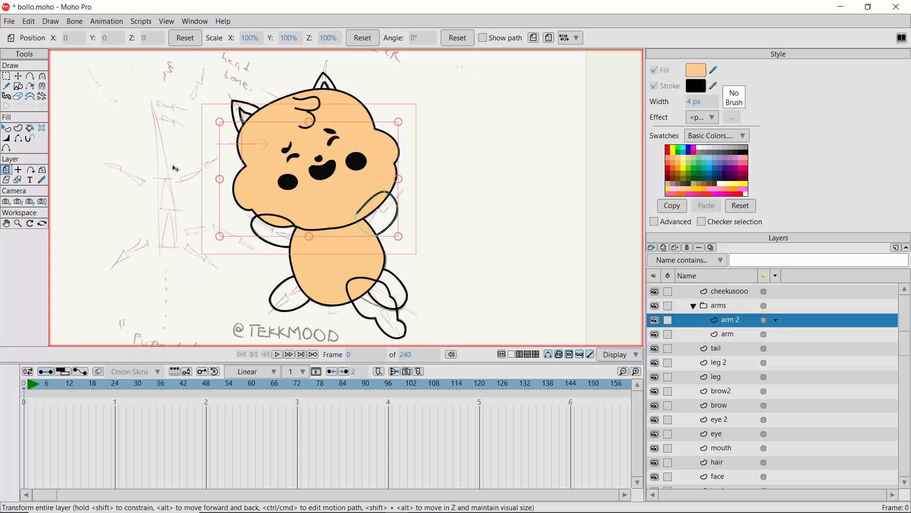
{"action": "left_click", "coordinate": [6, 128]}
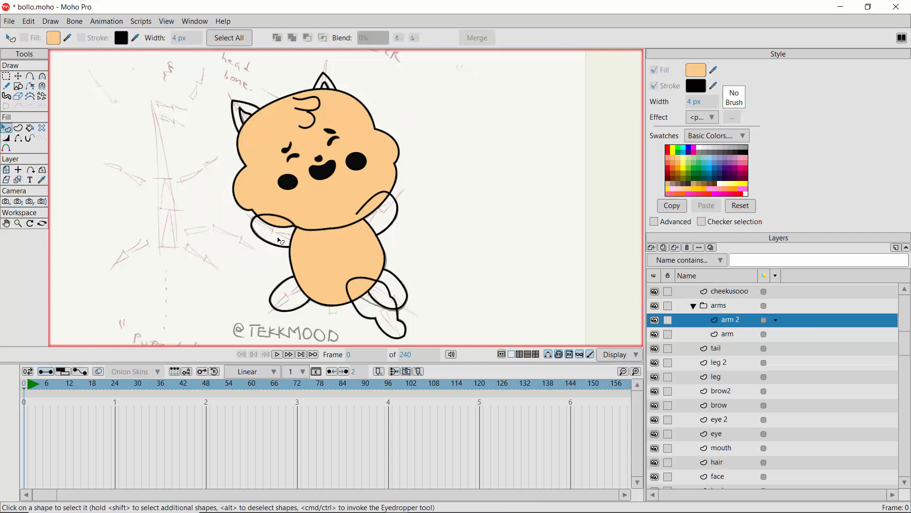
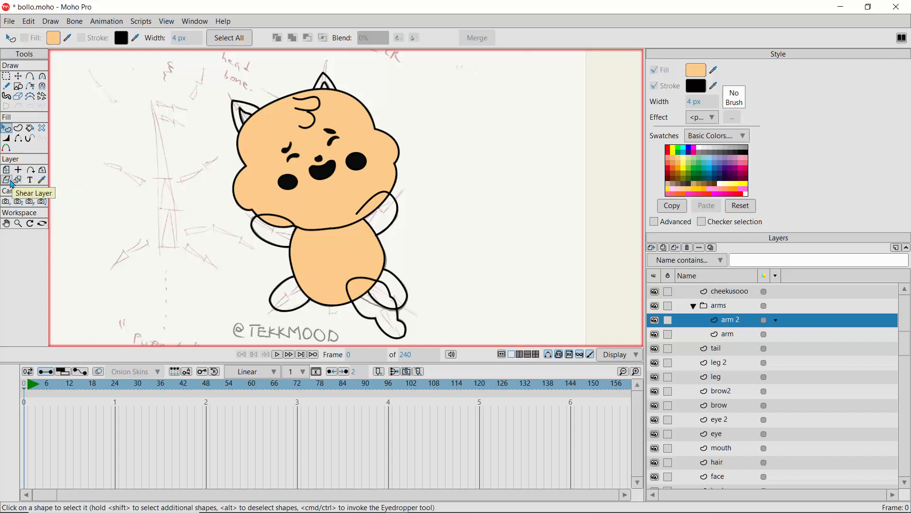
{"action": "left_click", "coordinate": [18, 181]}
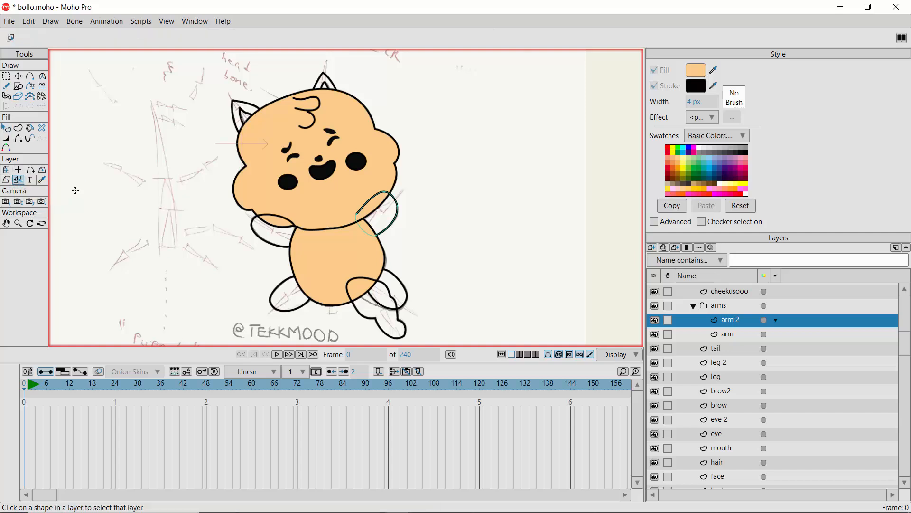
{"action": "left_click", "coordinate": [254, 219]}
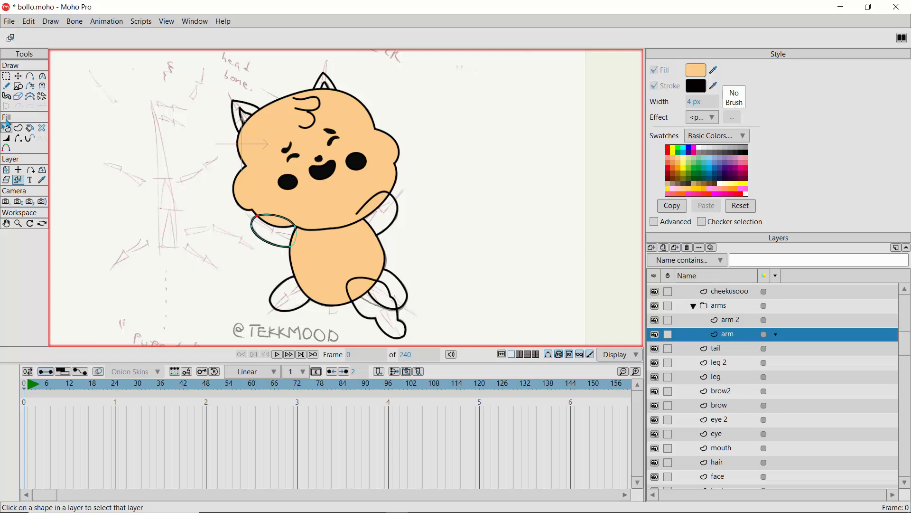
{"action": "left_click", "coordinate": [6, 139]}
{"action": "left_click", "coordinate": [7, 129]}
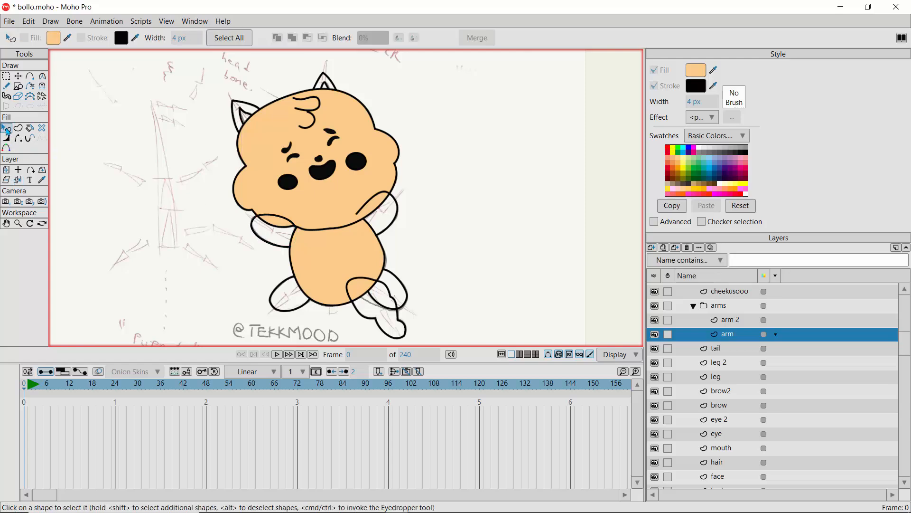
{"action": "left_click", "coordinate": [264, 223]}
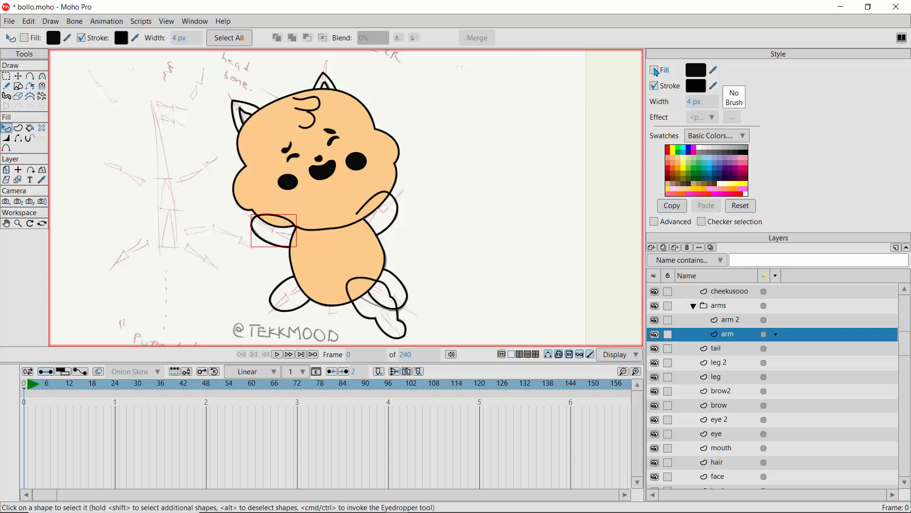
{"action": "left_click", "coordinate": [655, 70]}
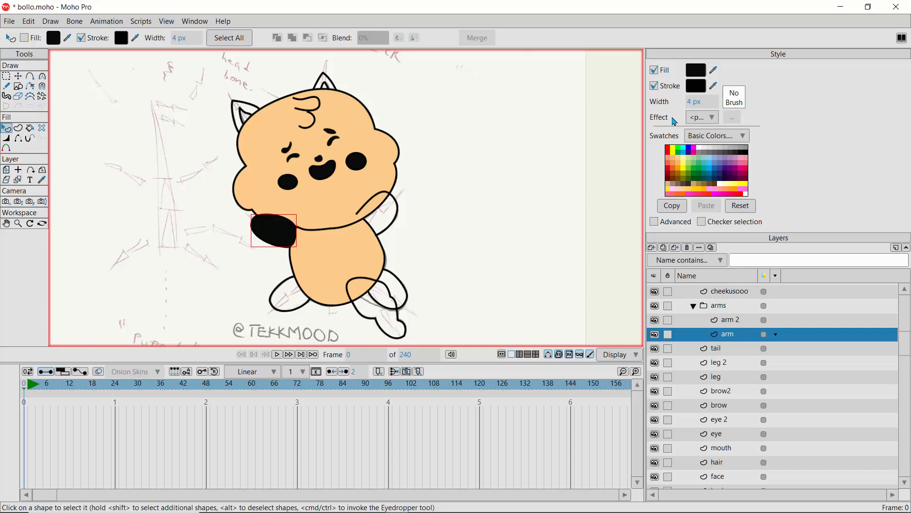
{"action": "left_click", "coordinate": [713, 71]}
{"action": "left_click", "coordinate": [382, 146]}
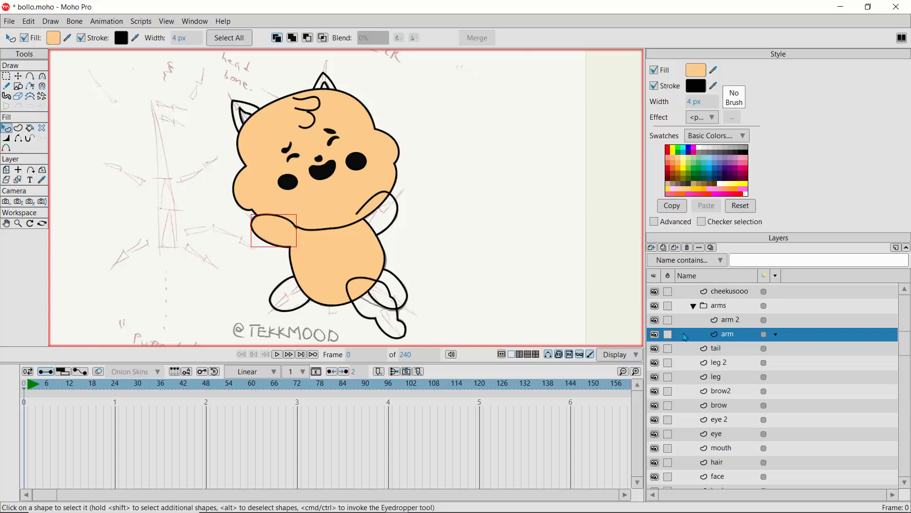
Fill the shape on the arm 2 layer with the light orange sampled from the face
{"action": "left_click", "coordinate": [719, 319]}
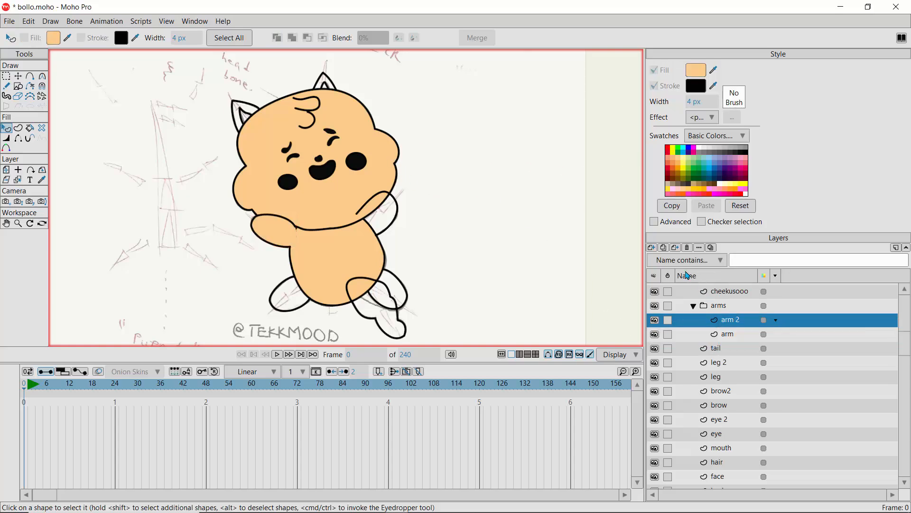
{"action": "left_click", "coordinate": [387, 199]}
{"action": "left_click", "coordinate": [660, 72]}
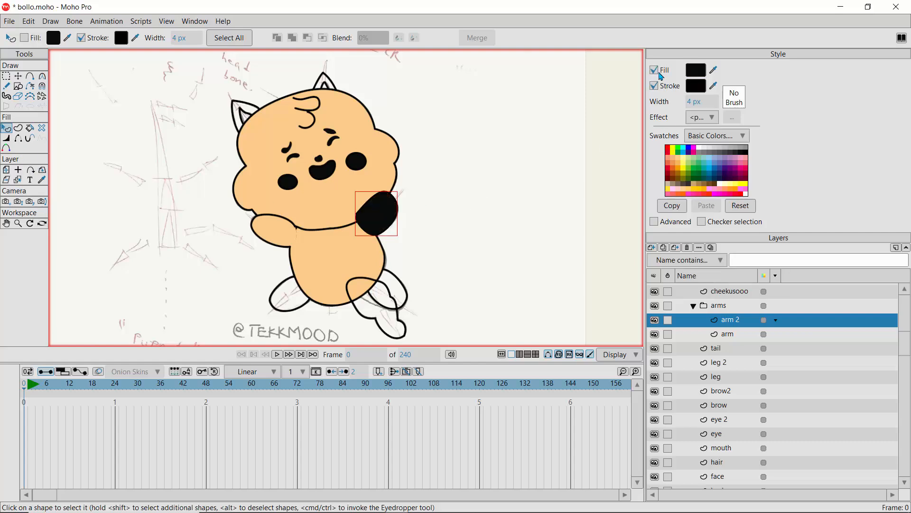
{"action": "left_click", "coordinate": [715, 71]}
{"action": "left_click", "coordinate": [389, 162]}
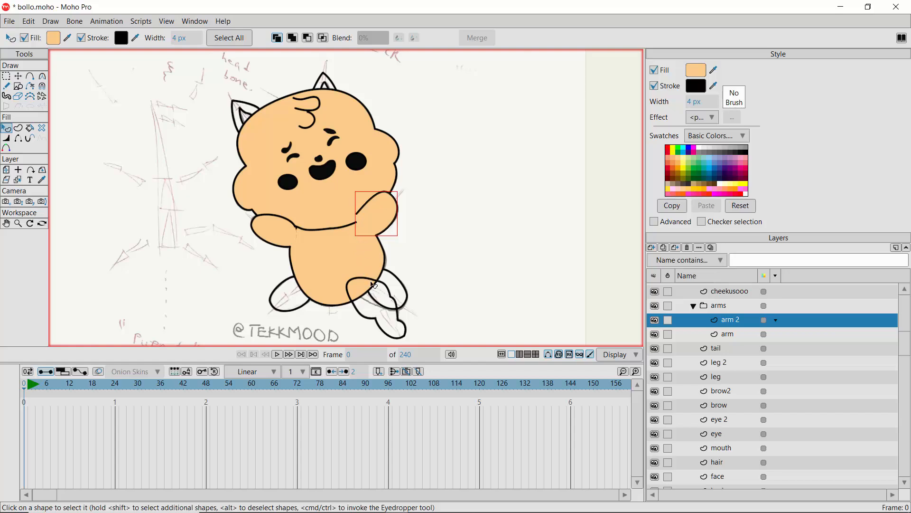
Move all points of the arm 2 shape slightly down, to about X 0.517 and Y -0.301
{"action": "left_click", "coordinate": [18, 77]}
{"action": "left_click", "coordinate": [368, 211]}
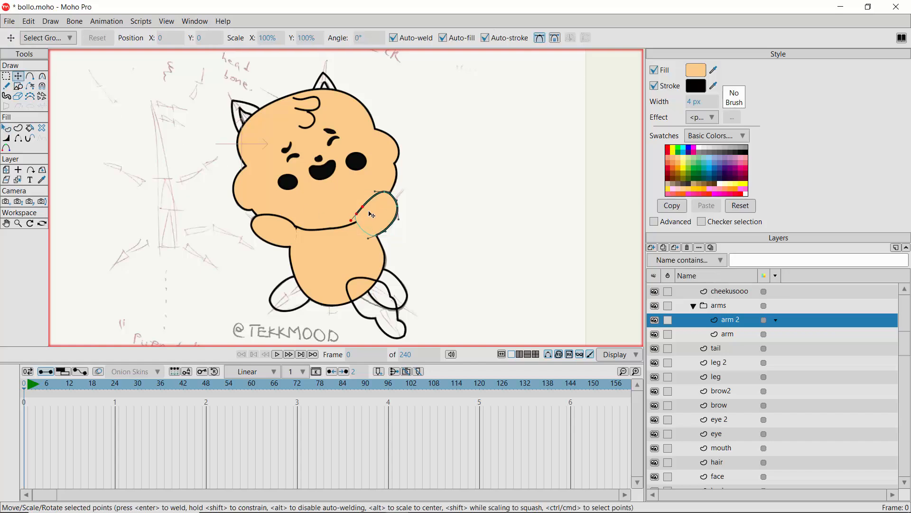
{"action": "key", "text": "ctrl+a"}
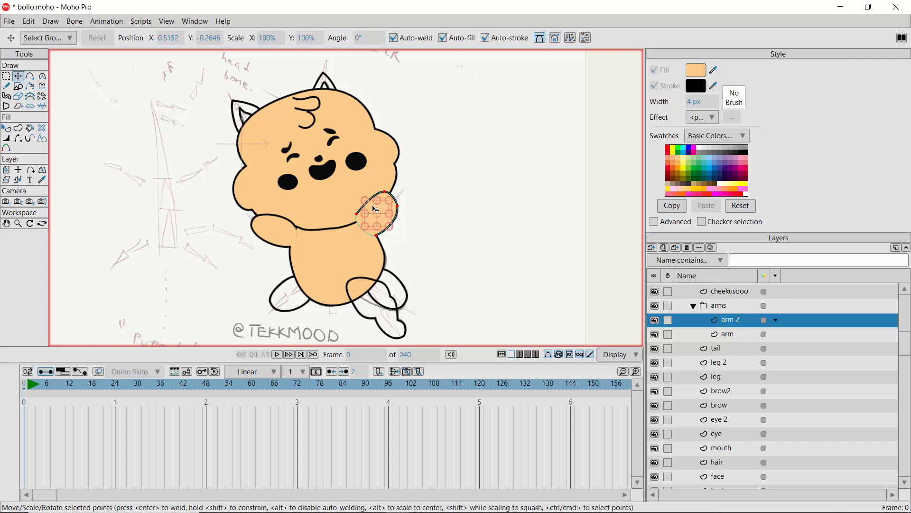
{"action": "mouse_move", "coordinate": [378, 208]}
{"action": "left_mouse_down"}
{"action": "mouse_move", "coordinate": [390, 226]}
{"action": "mouse_move", "coordinate": [378, 212]}
{"action": "left_mouse_up"}
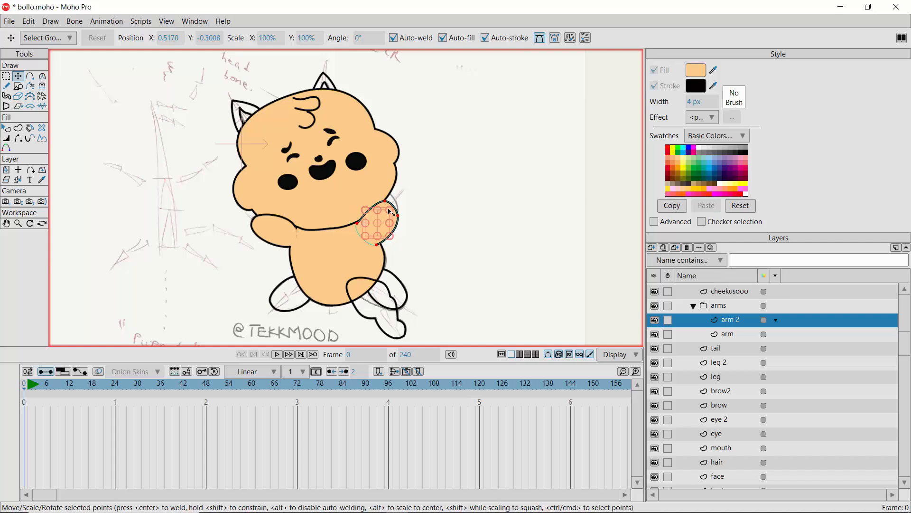
{"action": "left_click", "coordinate": [421, 265]}
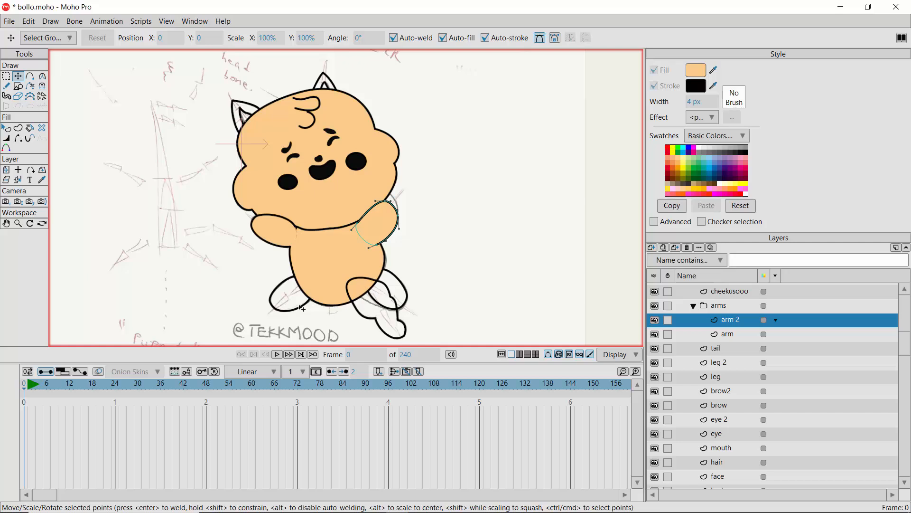
Fill the shape on the leg layer with the light orange sampled from the character
{"action": "left_click", "coordinate": [280, 287]}
{"action": "left_click", "coordinate": [6, 128]}
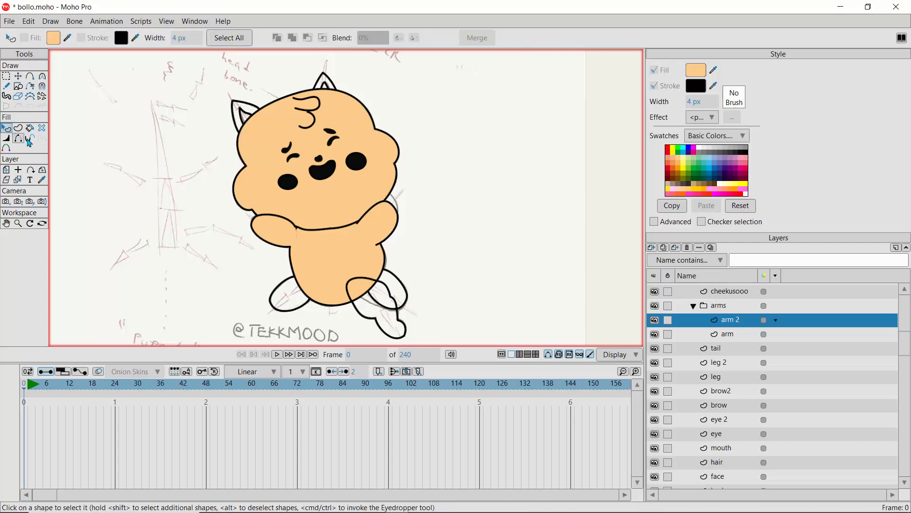
{"action": "left_click", "coordinate": [18, 180]}
{"action": "left_click", "coordinate": [285, 290]}
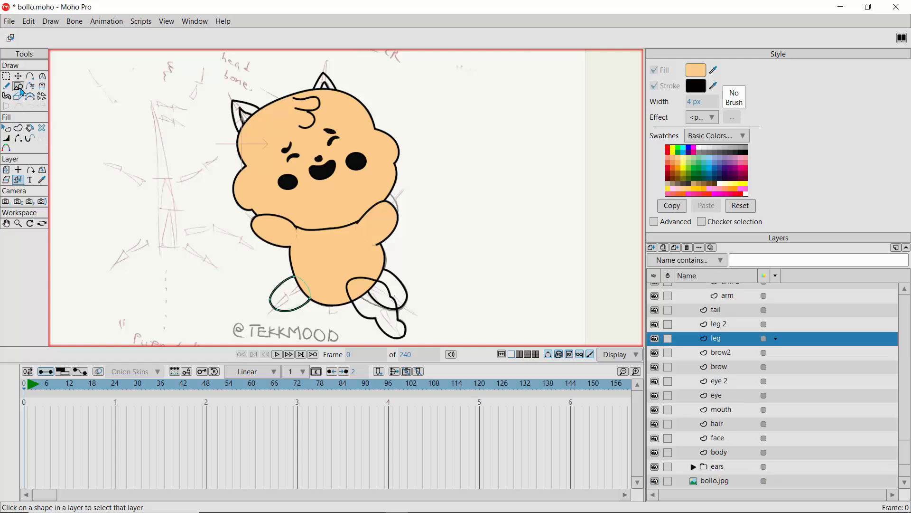
{"action": "left_click", "coordinate": [6, 128]}
{"action": "left_click", "coordinate": [280, 293]}
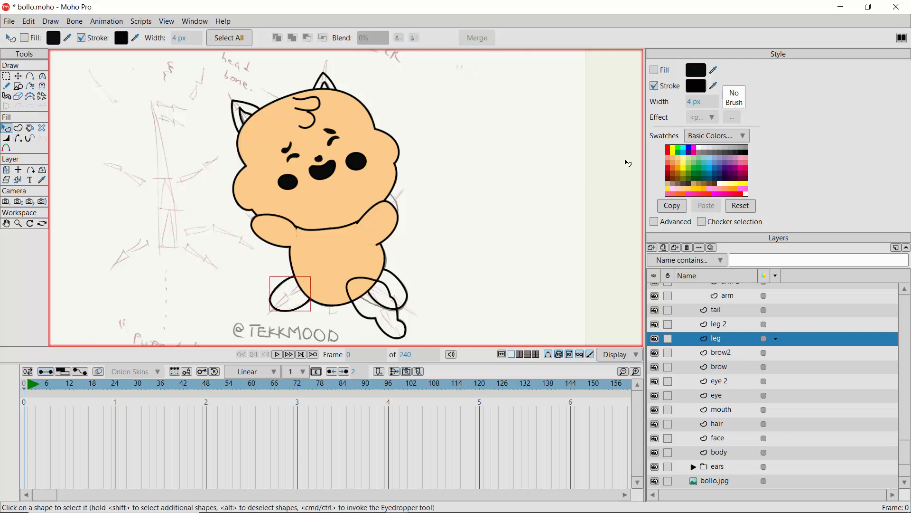
{"action": "left_click", "coordinate": [654, 70]}
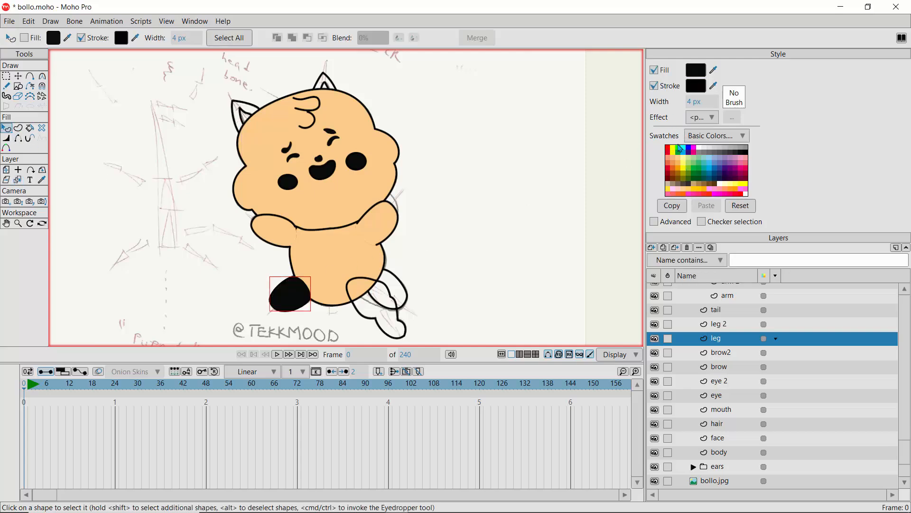
{"action": "left_click", "coordinate": [713, 70]}
{"action": "left_click", "coordinate": [423, 205]}
{"action": "left_click", "coordinate": [401, 284]}
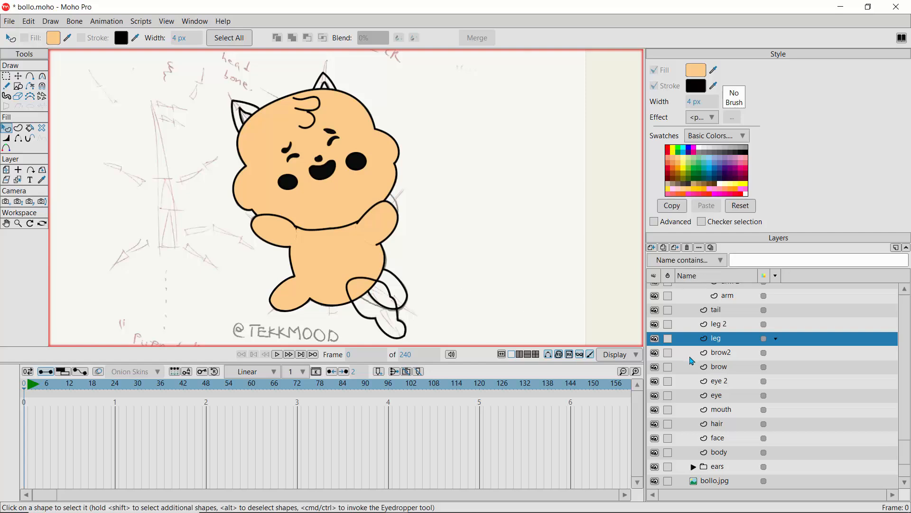
Fill the shape on the leg 2 layer with the light orange sampled from the body
{"action": "left_click", "coordinate": [714, 325]}
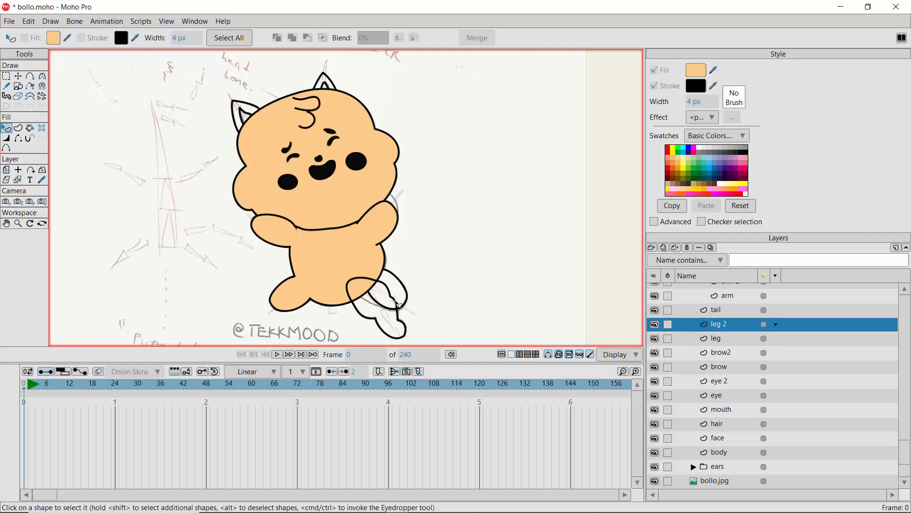
{"action": "left_click", "coordinate": [404, 287]}
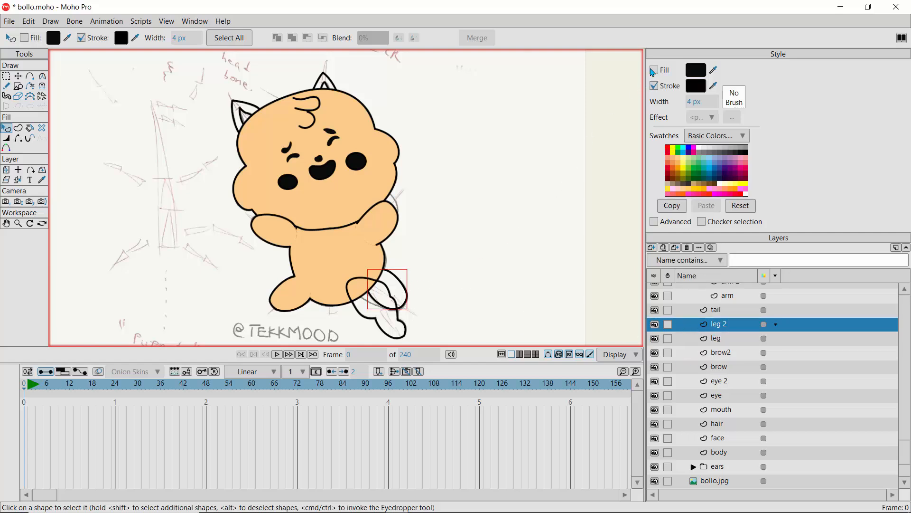
{"action": "left_click", "coordinate": [654, 71]}
{"action": "left_click", "coordinate": [713, 70]}
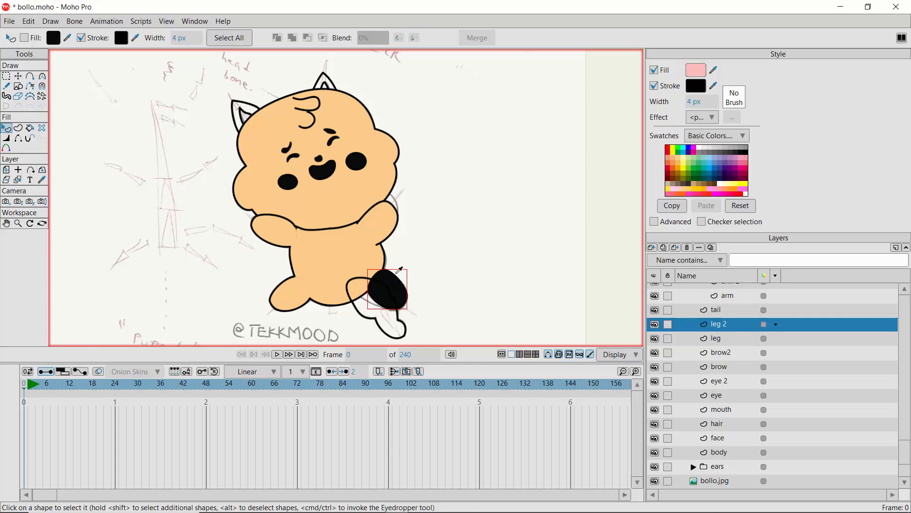
{"action": "left_click", "coordinate": [396, 279]}
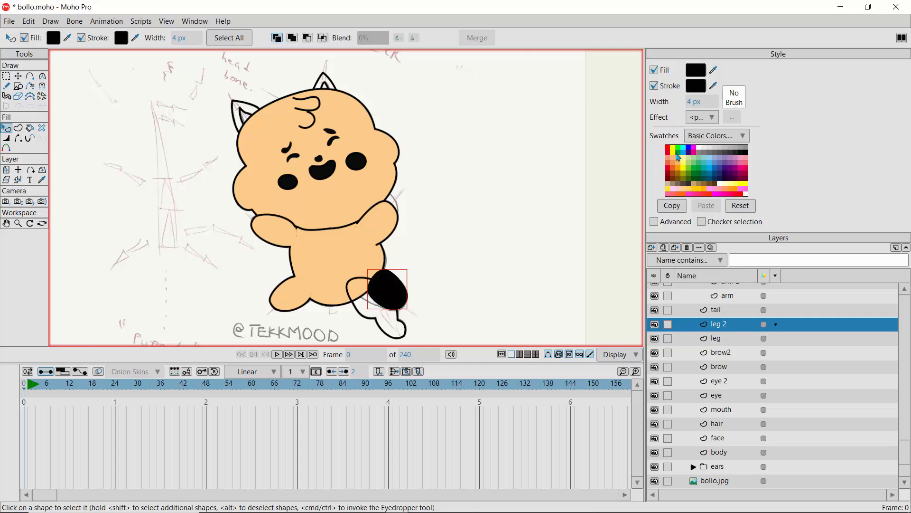
{"action": "left_click", "coordinate": [712, 71]}
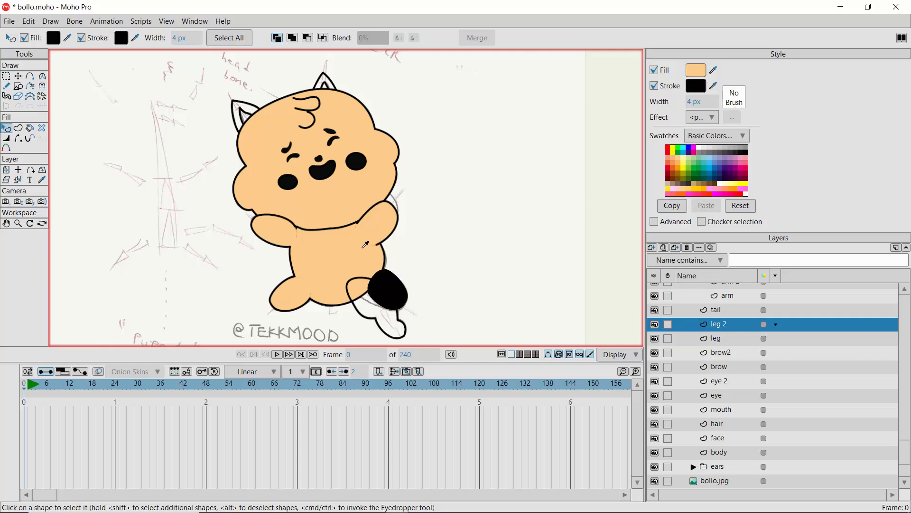
{"action": "left_click", "coordinate": [378, 270]}
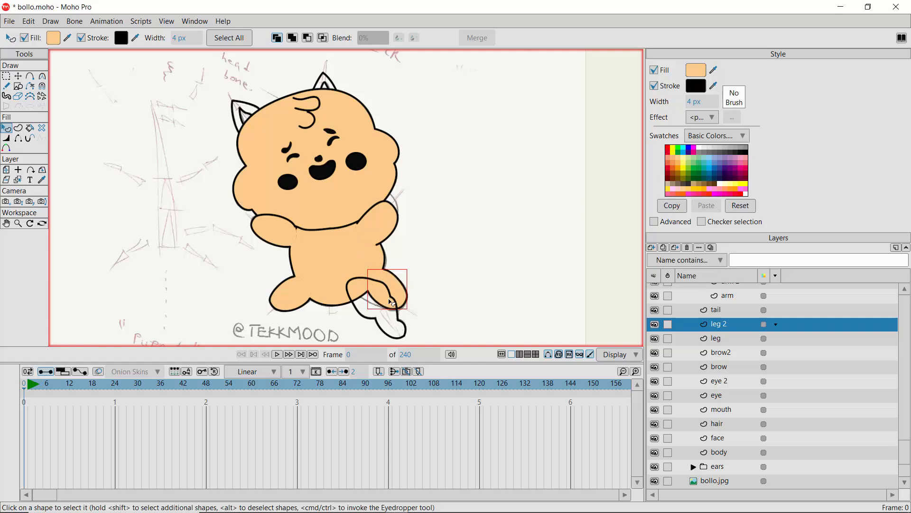
Move the tail layer down the stack into the ears group and expand that group
{"action": "left_click", "coordinate": [716, 310]}
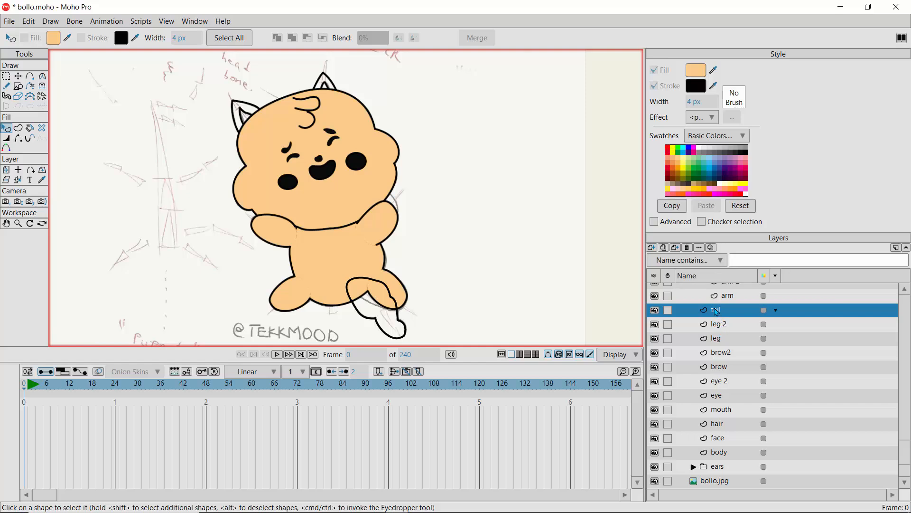
{"action": "left_click_drag", "start_coordinate": [717, 310], "coordinate": [717, 469]}
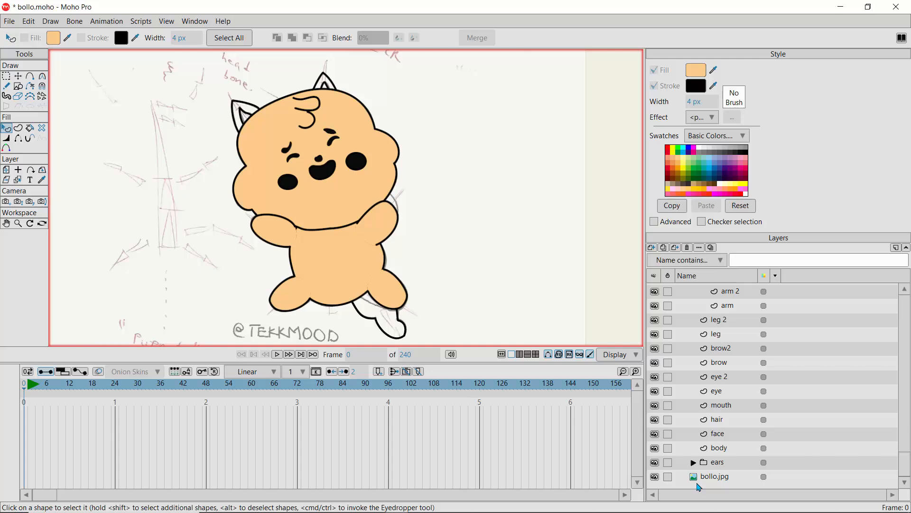
{"action": "left_click", "coordinate": [693, 462]}
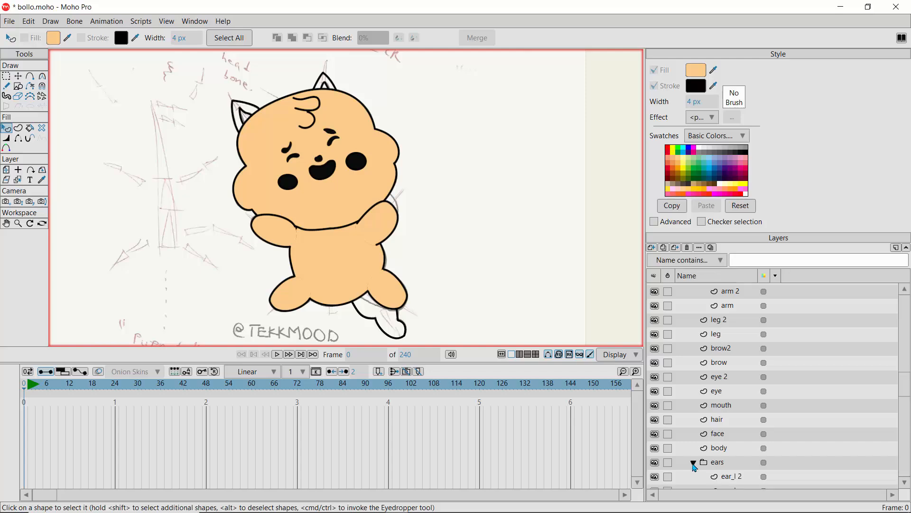
{"action": "scroll", "coordinate": [906, 385], "scroll_direction": "down", "scroll_amount": 3}
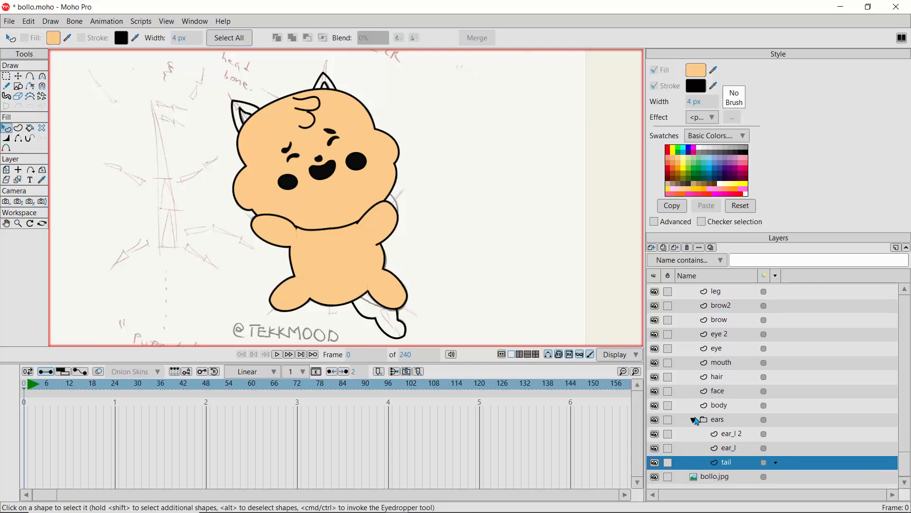
Move the tail layer out of the ears group to directly below the body layer, and collapse the group
{"action": "left_click", "coordinate": [695, 420]}
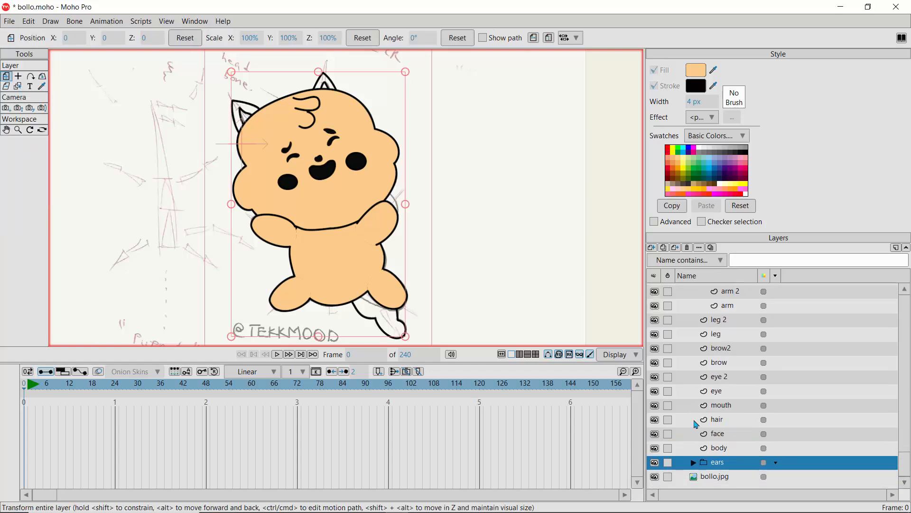
{"action": "left_click", "coordinate": [693, 463]}
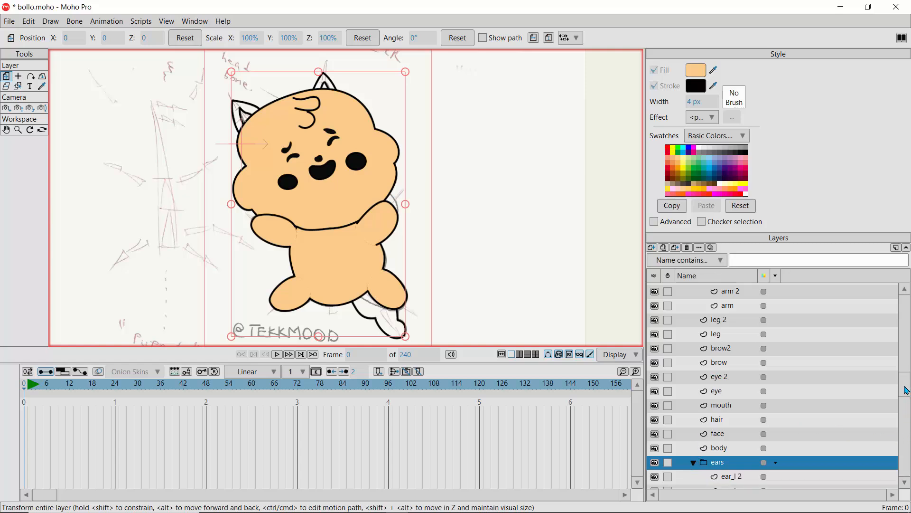
{"action": "scroll", "coordinate": [760, 427], "scroll_direction": "down", "scroll_amount": 3}
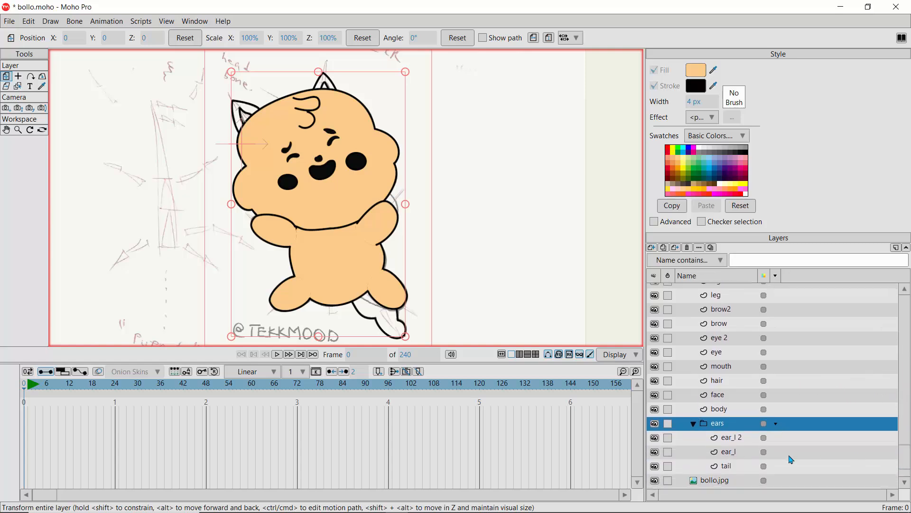
{"action": "left_click", "coordinate": [722, 468]}
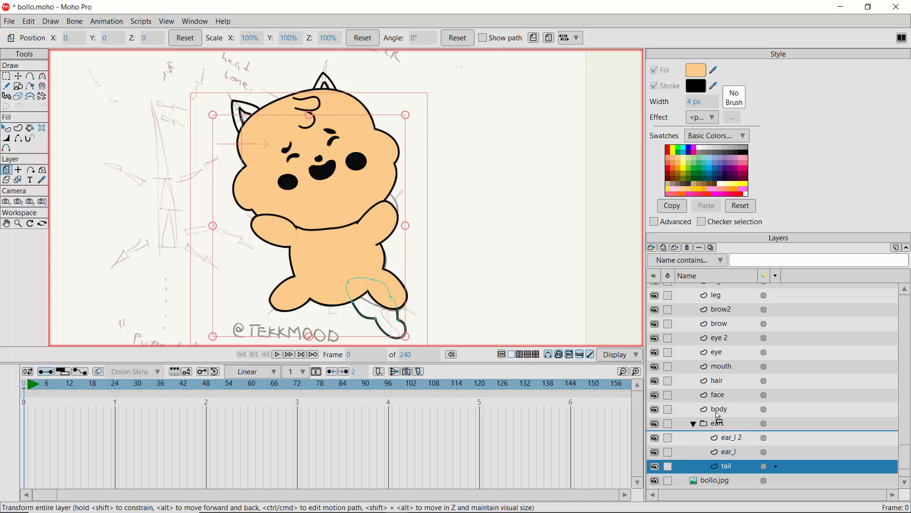
{"action": "left_click_drag", "start_coordinate": [719, 416], "coordinate": [718, 418]}
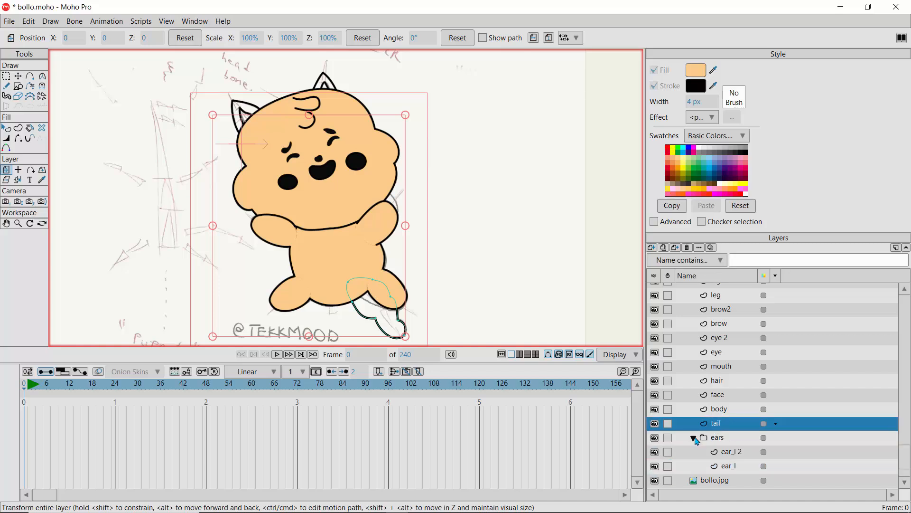
{"action": "left_click", "coordinate": [694, 438]}
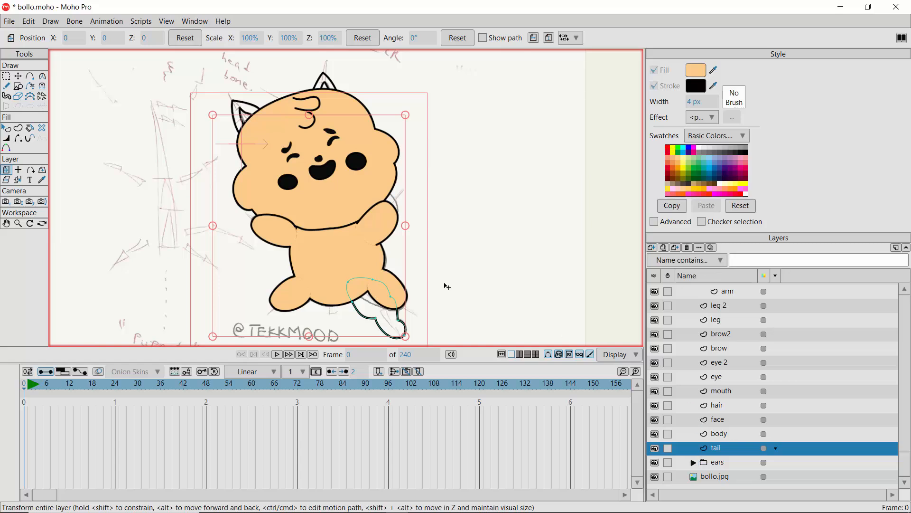
Fill the shape on the tail layer with the light orange sampled from the body
{"action": "left_click", "coordinate": [6, 128]}
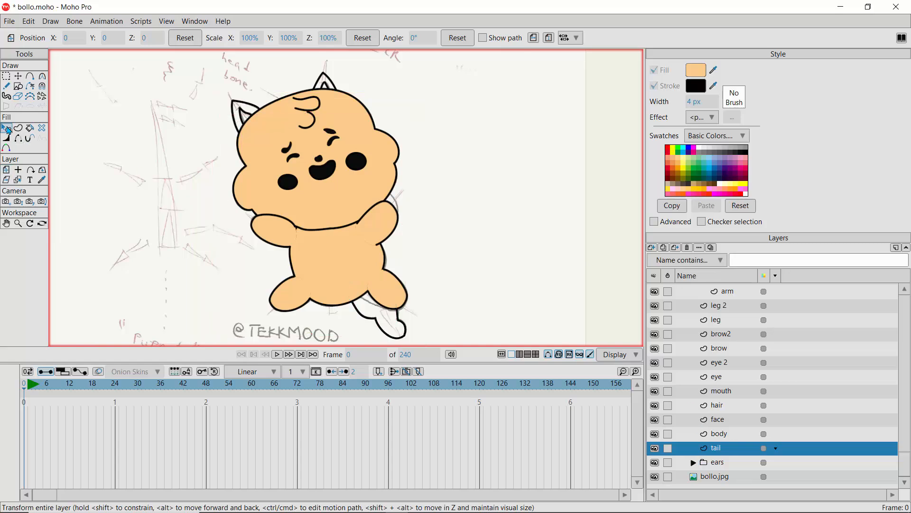
{"action": "left_click", "coordinate": [364, 315]}
{"action": "left_click", "coordinate": [654, 70]}
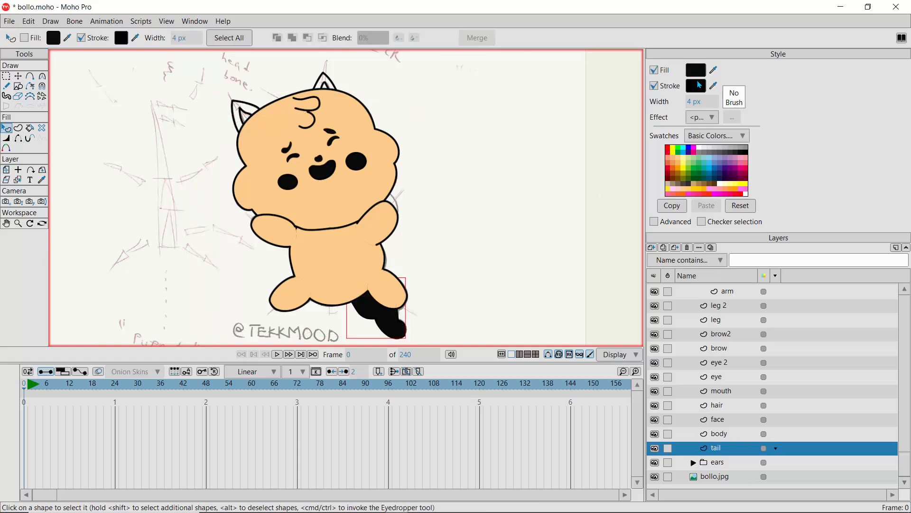
{"action": "left_click", "coordinate": [713, 71]}
{"action": "left_click", "coordinate": [368, 250]}
{"action": "left_click", "coordinate": [354, 261]}
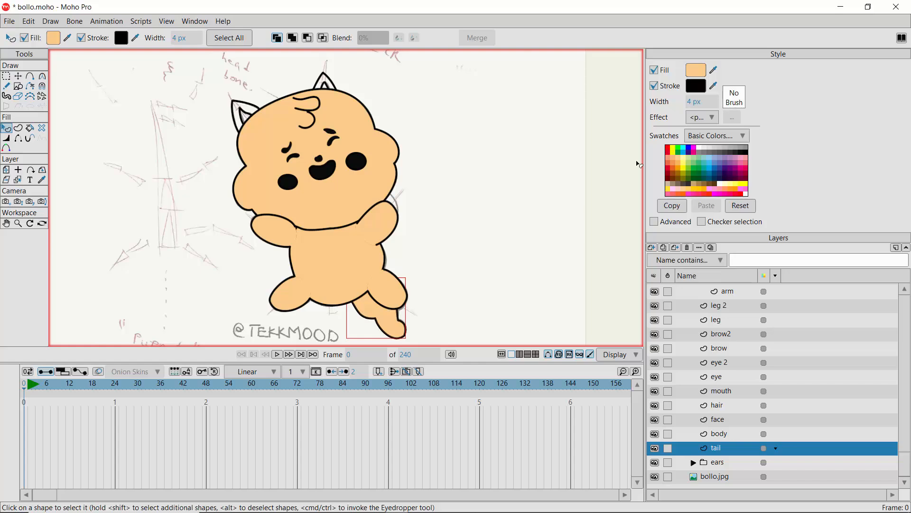
Recolour the tail's fill with the black sampled from its stroke swatch, and restore the light orange from the body
{"action": "left_click_drag", "start_coordinate": [714, 70], "coordinate": [697, 88]}
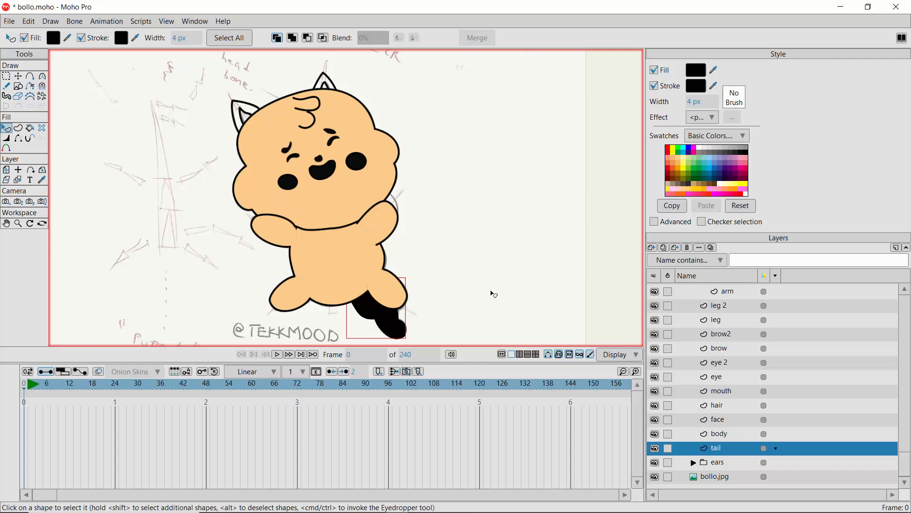
{"action": "left_click", "coordinate": [712, 71]}
{"action": "left_click", "coordinate": [354, 265]}
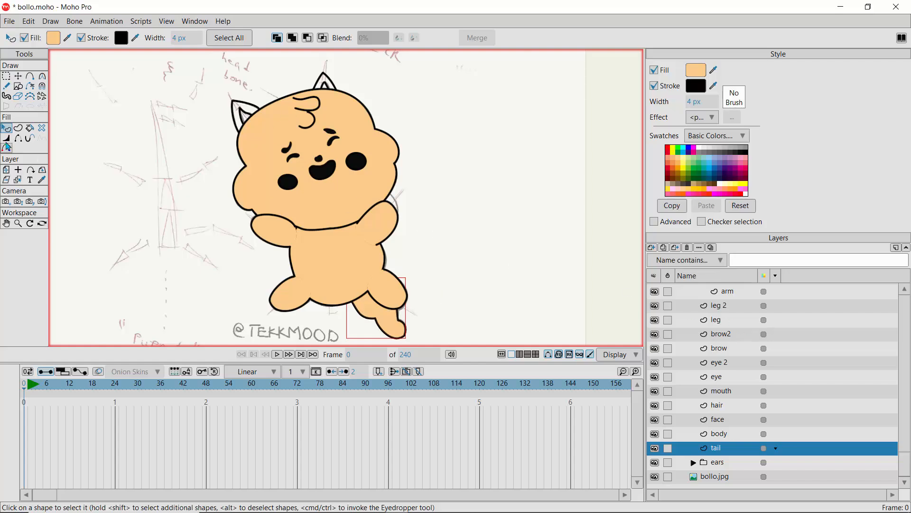
Fill the outer ear shape on the ear_l layer with the light orange sampled from the face
{"action": "left_click", "coordinate": [20, 180]}
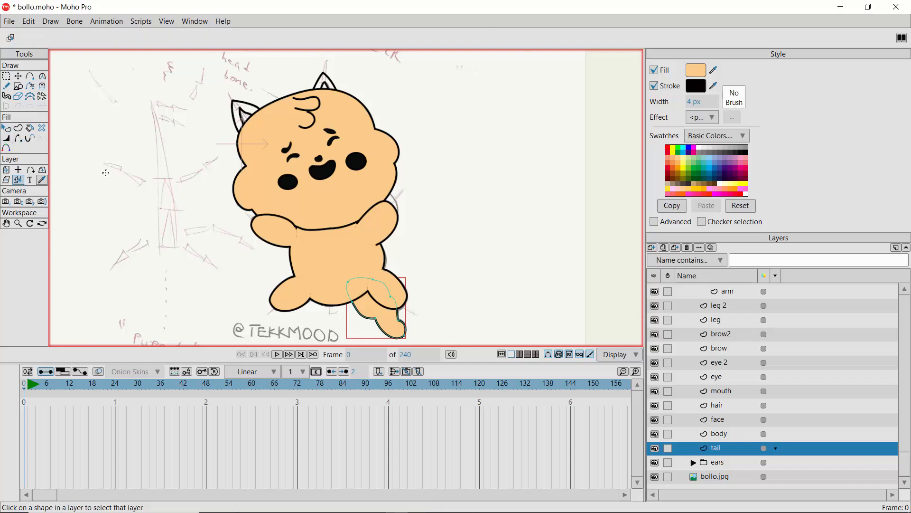
{"action": "left_click", "coordinate": [246, 104]}
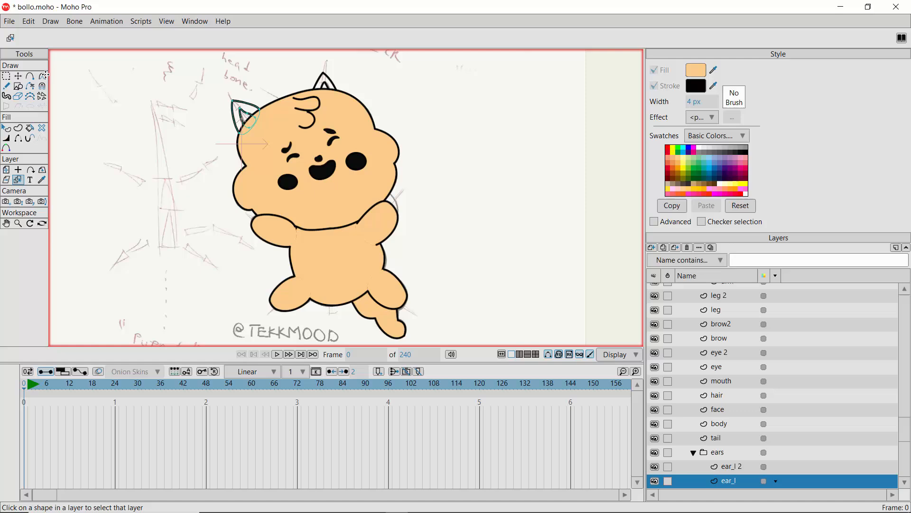
{"action": "left_click", "coordinate": [6, 128]}
{"action": "left_click", "coordinate": [246, 102]}
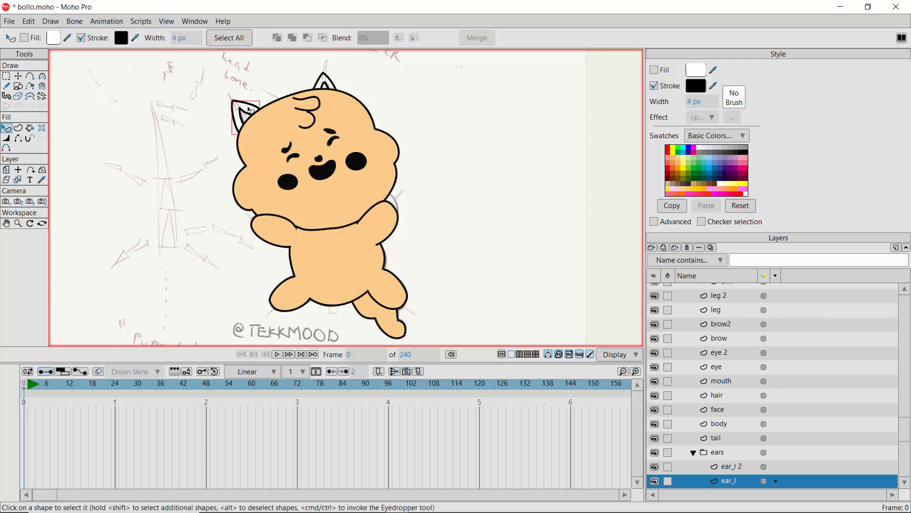
{"action": "left_click", "coordinate": [655, 70]}
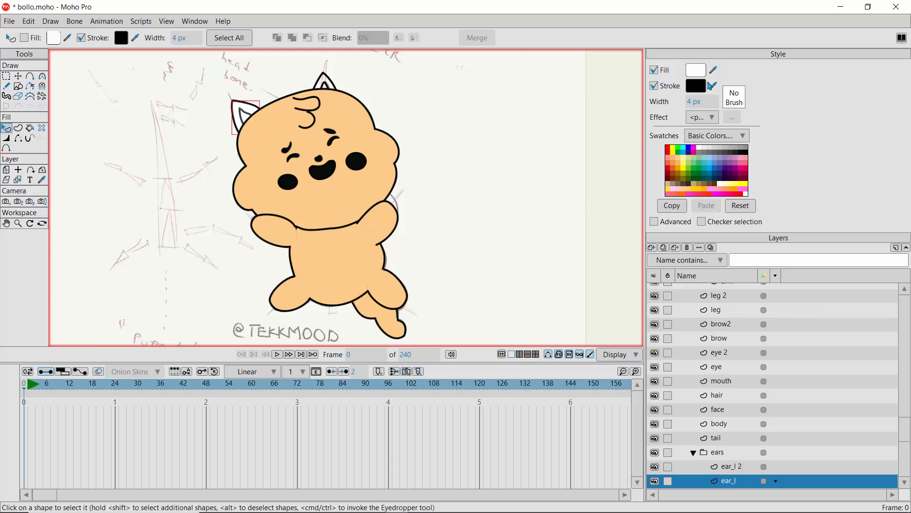
{"action": "left_click_drag", "start_coordinate": [713, 70], "coordinate": [351, 120]}
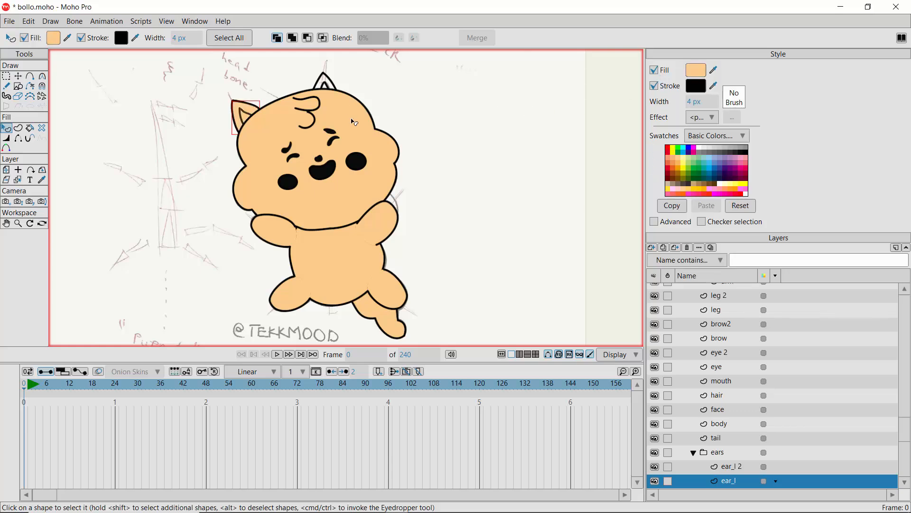
Fill the outer ear shape on the ear_l 2 layer with the light orange sampled from the face
{"action": "left_click", "coordinate": [726, 472]}
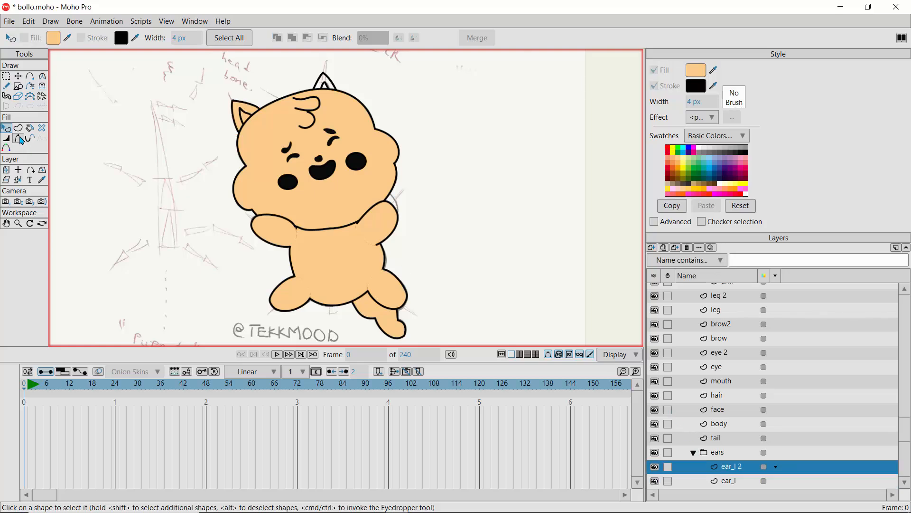
{"action": "left_click", "coordinate": [321, 85]}
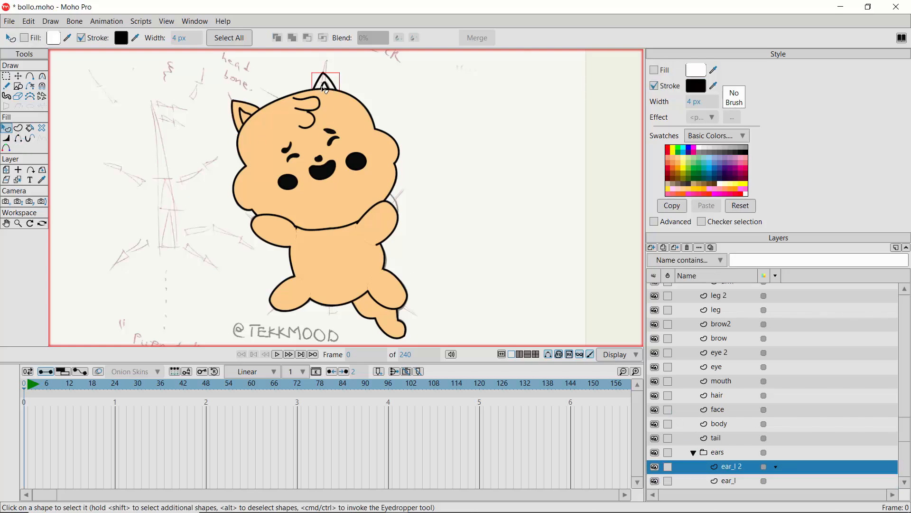
{"action": "left_click", "coordinate": [654, 69]}
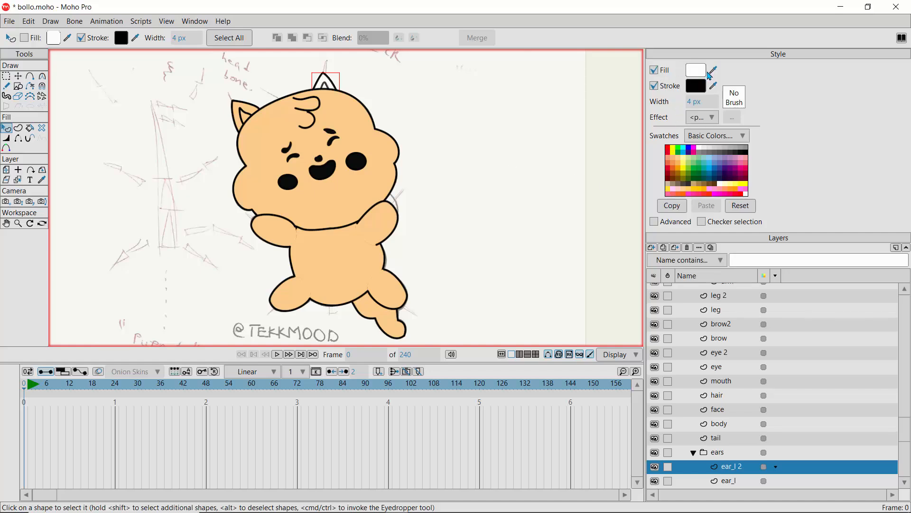
{"action": "left_click", "coordinate": [713, 70]}
{"action": "left_click", "coordinate": [358, 122]}
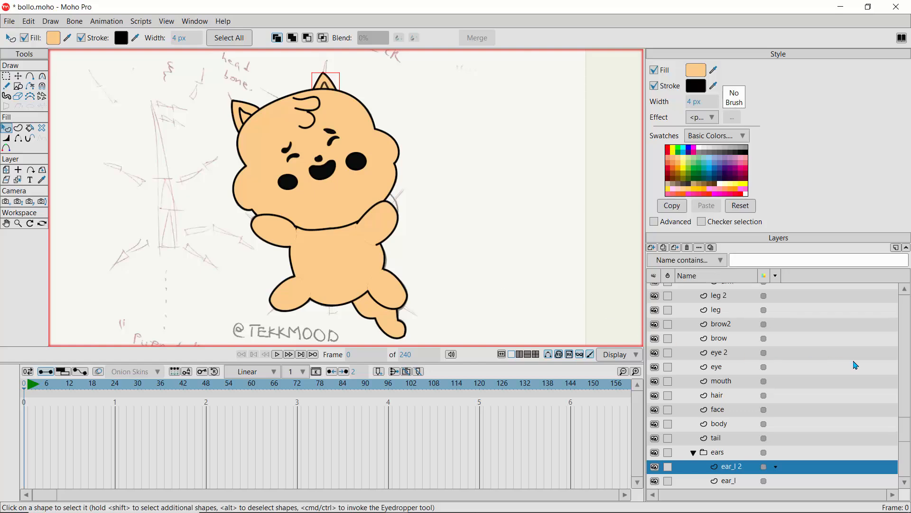
Collapse the arms group and the parent Bollo group in the layer list
{"action": "left_click_drag", "start_coordinate": [903, 430], "coordinate": [901, 302]}
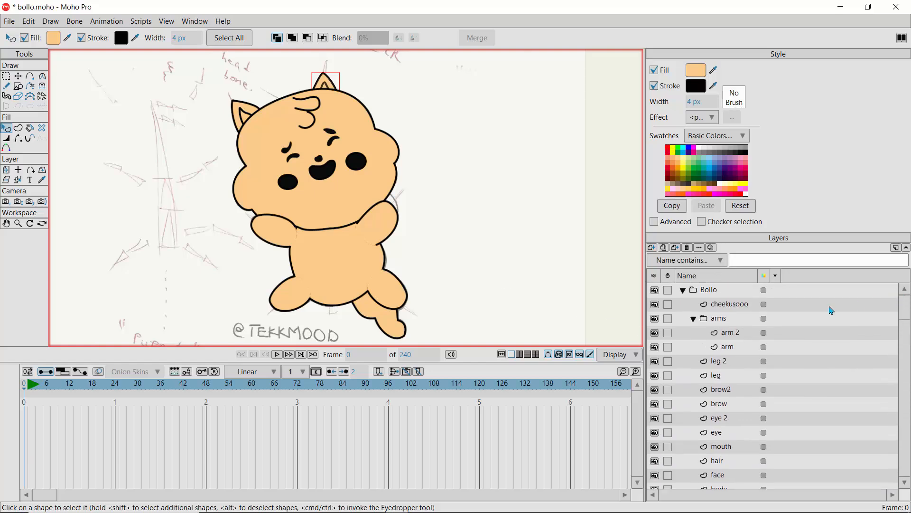
{"action": "left_click", "coordinate": [693, 318]}
{"action": "left_click", "coordinate": [683, 290]}
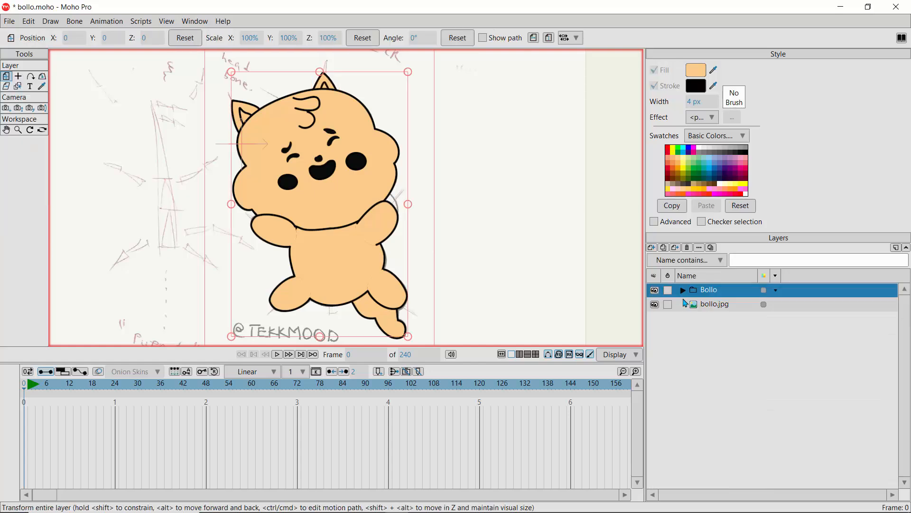
Compare the coloured character with the reference sketch by alternately hiding and showing the Bollo group and the bollo.jpg layer
{"action": "left_click", "coordinate": [655, 291]}
{"action": "left_click", "coordinate": [655, 291]}
{"action": "left_click", "coordinate": [656, 291]}
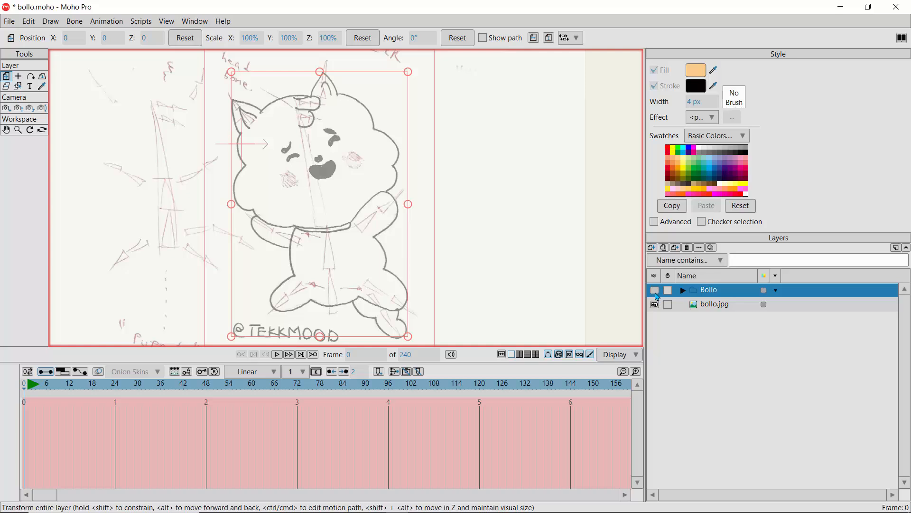
{"action": "left_click", "coordinate": [656, 293]}
{"action": "left_click", "coordinate": [657, 294]}
{"action": "left_click", "coordinate": [656, 292]}
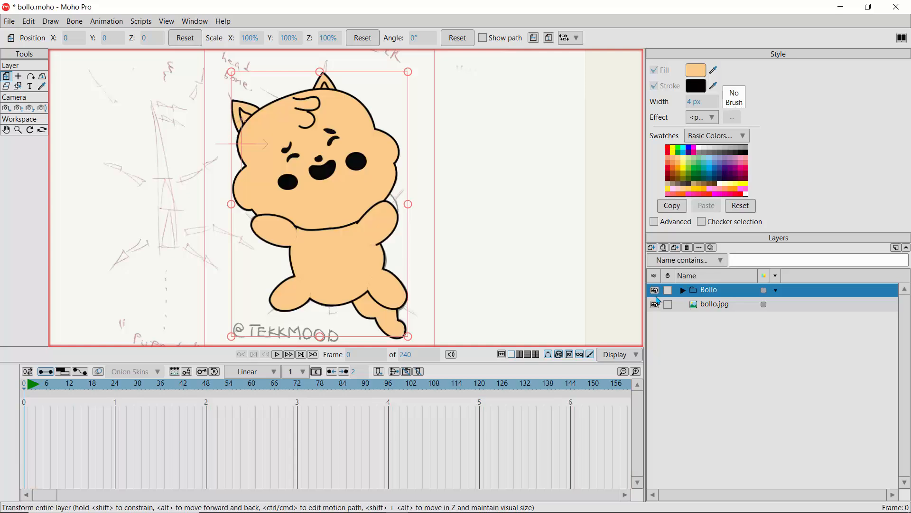
{"action": "left_click", "coordinate": [655, 291]}
{"action": "left_click", "coordinate": [656, 294]}
{"action": "left_click", "coordinate": [657, 295]}
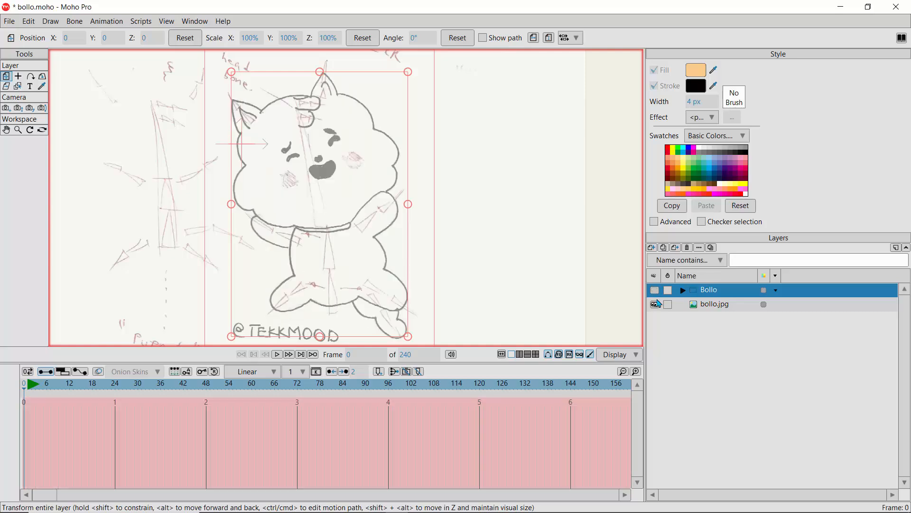
{"action": "left_click", "coordinate": [658, 303]}
{"action": "left_click", "coordinate": [659, 304]}
{"action": "left_click", "coordinate": [658, 304]}
{"action": "left_click", "coordinate": [655, 291]}
{"action": "left_click", "coordinate": [656, 292]}
{"action": "left_click", "coordinate": [655, 292]}
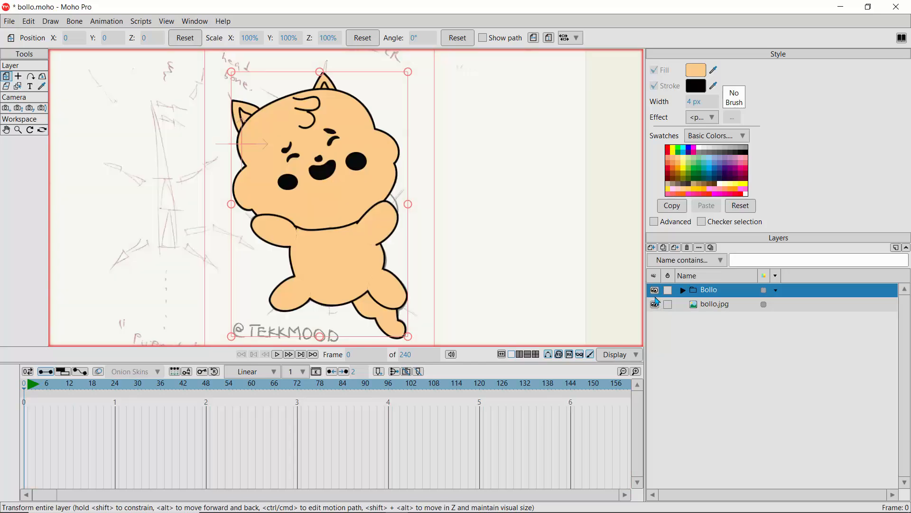
{"action": "left_click", "coordinate": [656, 292]}
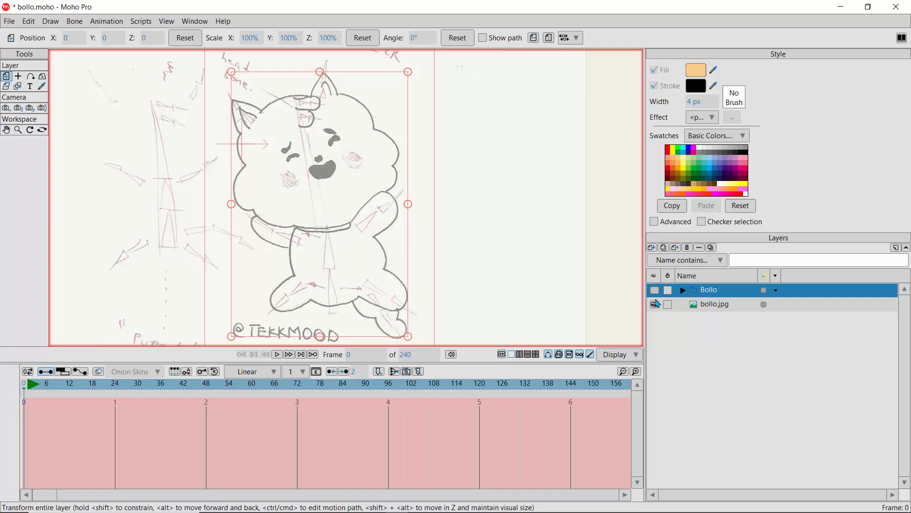
{"action": "left_click", "coordinate": [655, 304]}
{"action": "left_click", "coordinate": [655, 289]}
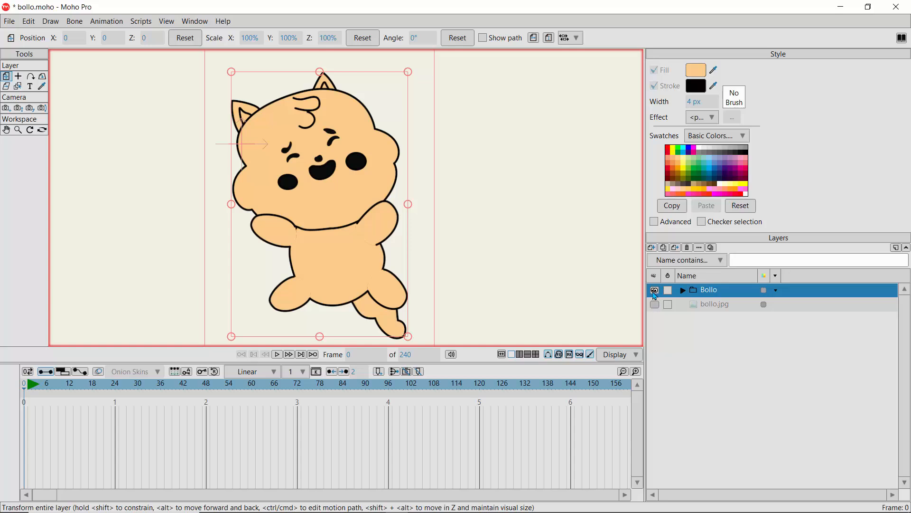
{"action": "left_click", "coordinate": [655, 290]}
{"action": "left_click", "coordinate": [654, 305]}
{"action": "left_click", "coordinate": [655, 290]}
{"action": "left_click", "coordinate": [655, 290]}
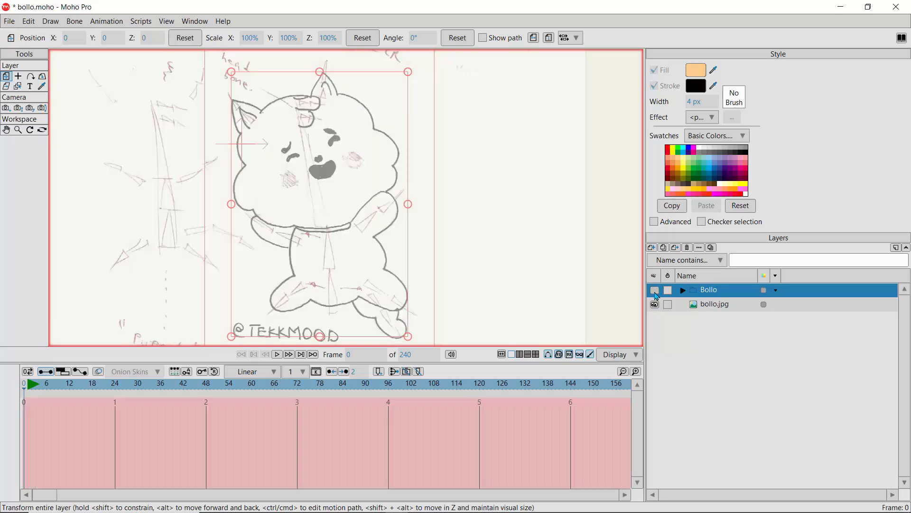
{"action": "left_click", "coordinate": [655, 291]}
{"action": "left_click", "coordinate": [655, 292]}
{"action": "left_click", "coordinate": [655, 291]}
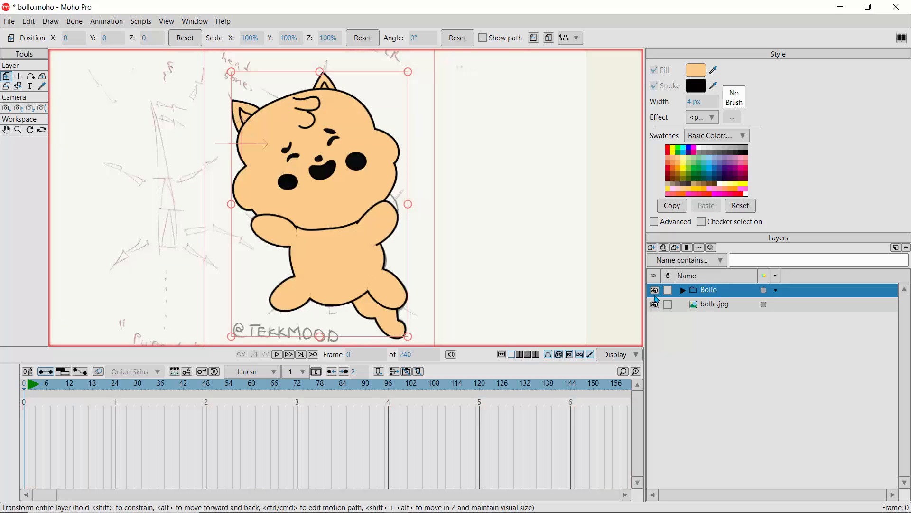
{"action": "left_click", "coordinate": [655, 291]}
{"action": "left_click", "coordinate": [655, 292]}
{"action": "left_click", "coordinate": [655, 291]}
{"action": "left_click", "coordinate": [655, 291]}
{"action": "left_click", "coordinate": [655, 291]}
{"action": "left_click", "coordinate": [655, 292]}
{"action": "left_click", "coordinate": [655, 292]}
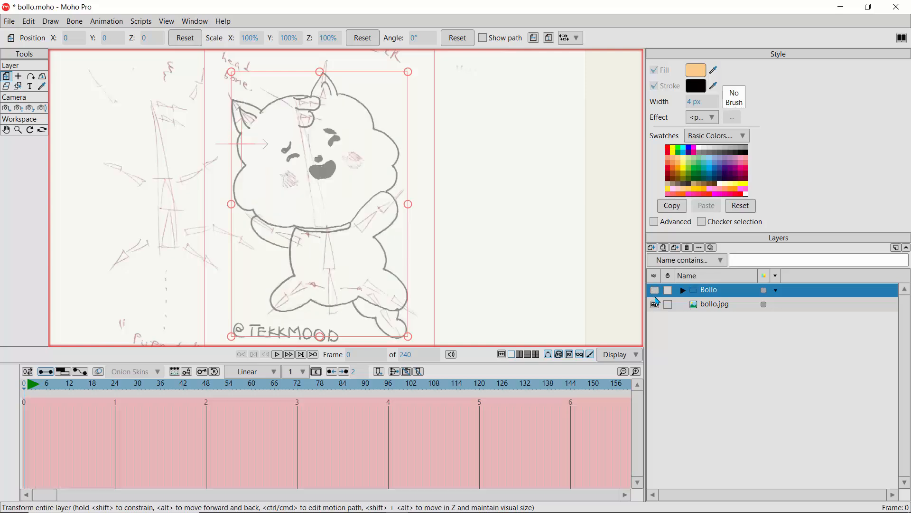
{"action": "left_click", "coordinate": [655, 291]}
{"action": "left_click", "coordinate": [655, 292]}
{"action": "left_click", "coordinate": [655, 290]}
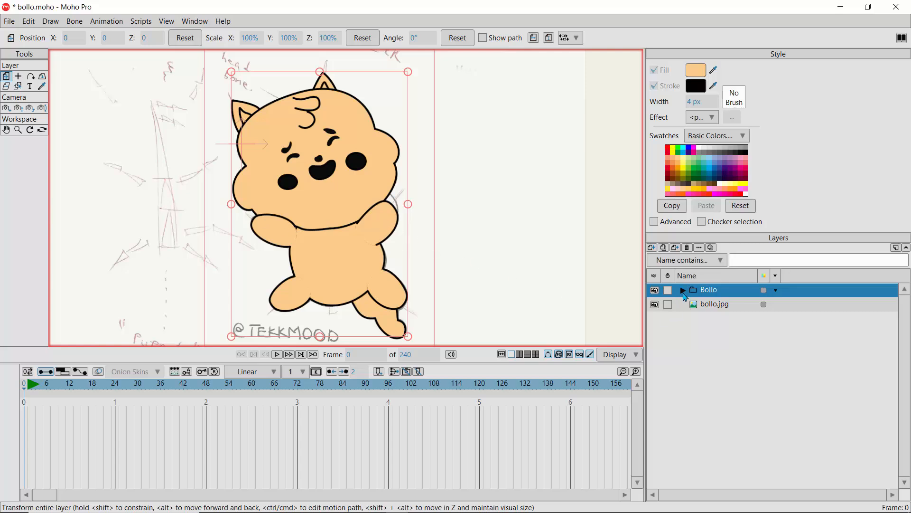
{"action": "left_click", "coordinate": [683, 290]}
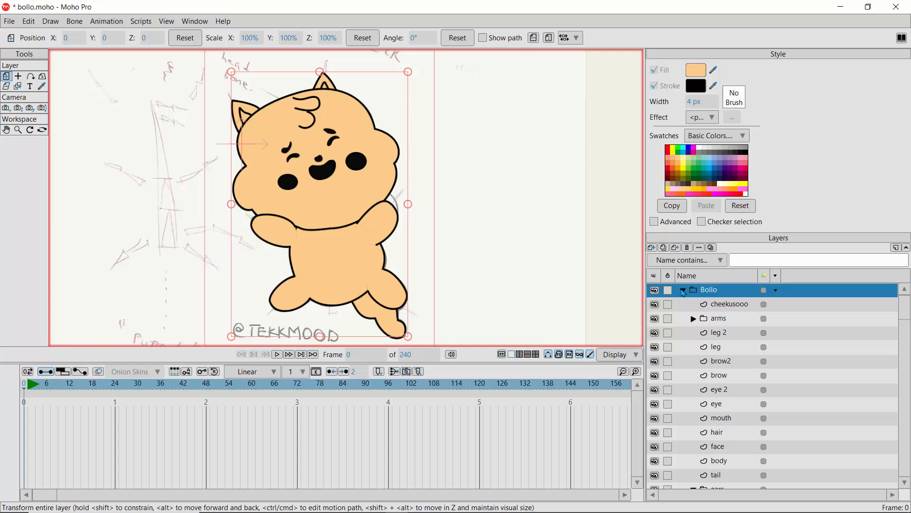
{"action": "left_click", "coordinate": [683, 291]}
{"action": "left_click", "coordinate": [655, 291]}
{"action": "left_click", "coordinate": [655, 291]}
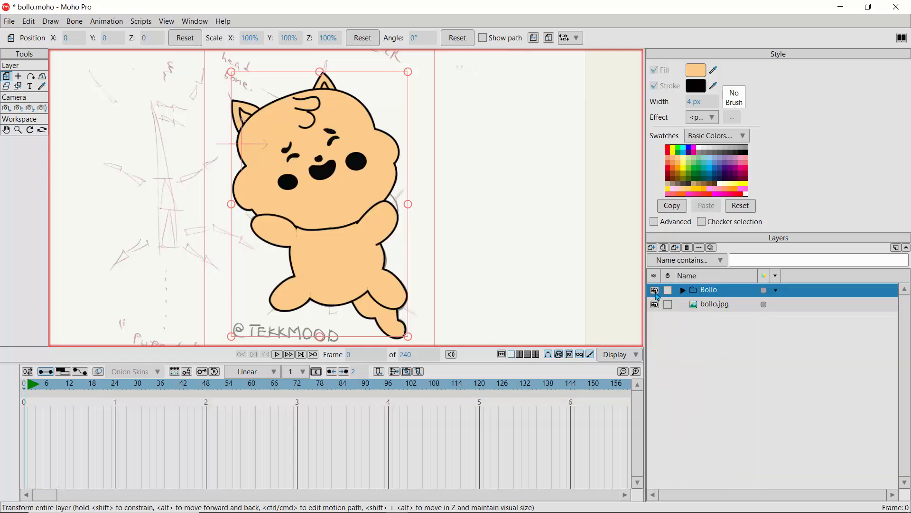
{"action": "left_click", "coordinate": [656, 291]}
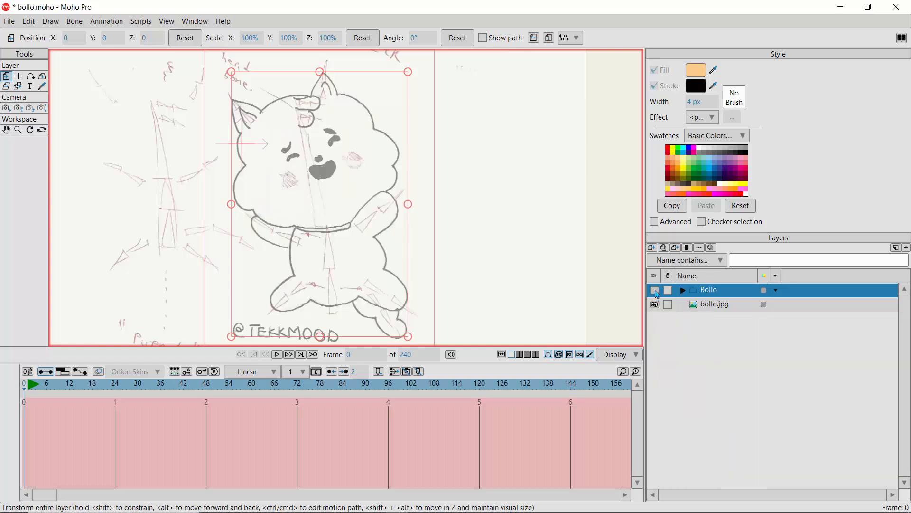
{"action": "left_click", "coordinate": [656, 291]}
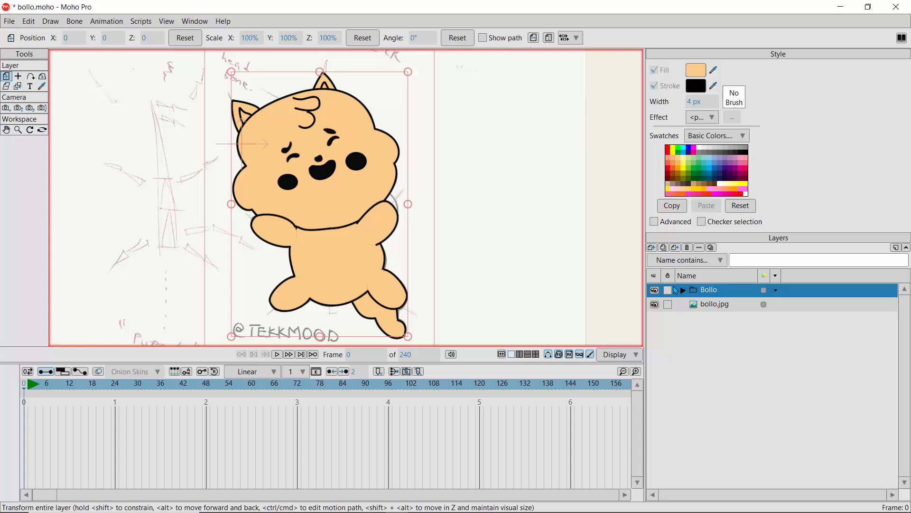
Set the opacity of the Bollo group layer to 40%
{"action": "double_click", "coordinate": [698, 291]}
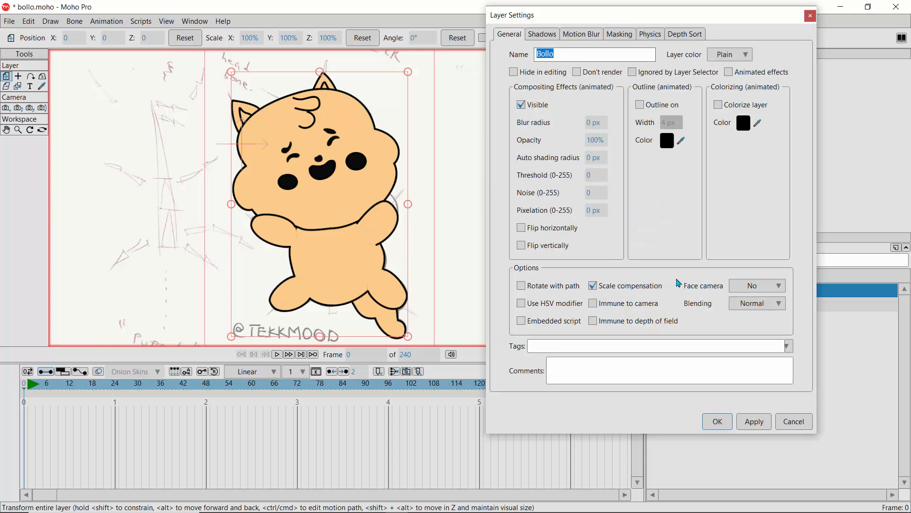
{"action": "left_click", "coordinate": [598, 142]}
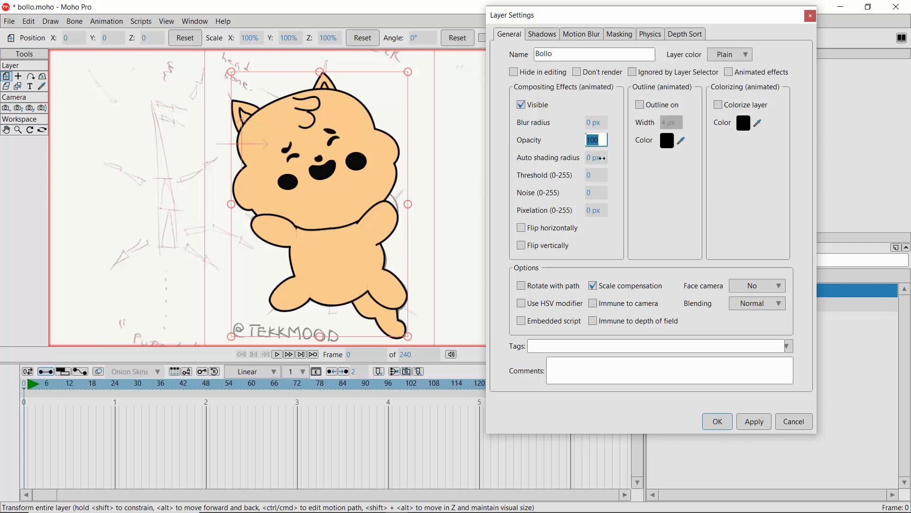
{"action": "type", "text": "40"}
{"action": "key", "text": "Return"}
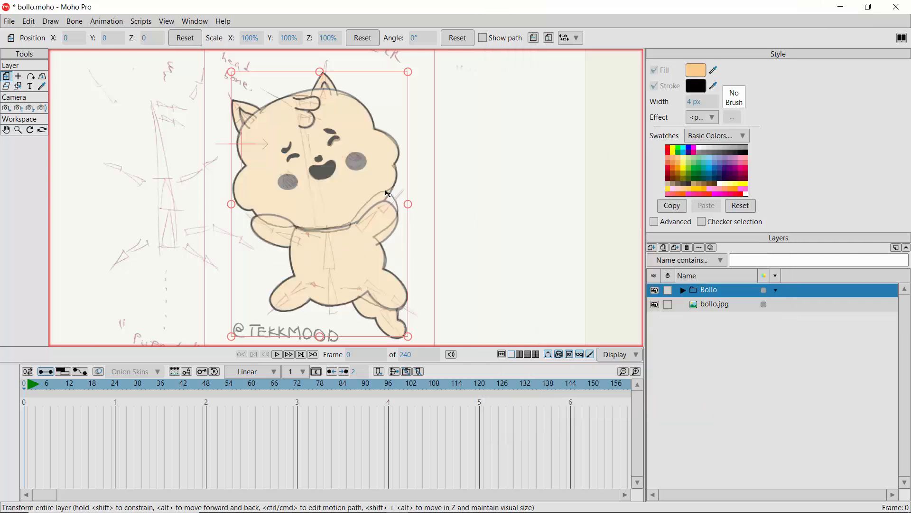
Reshape the arm 2 shape by moving its points onto the raised arm's outline in the reference sketch, and collapse the Bollo group
{"action": "left_click", "coordinate": [17, 130]}
{"action": "left_click_drag", "start_coordinate": [373, 216], "coordinate": [342, 256]}
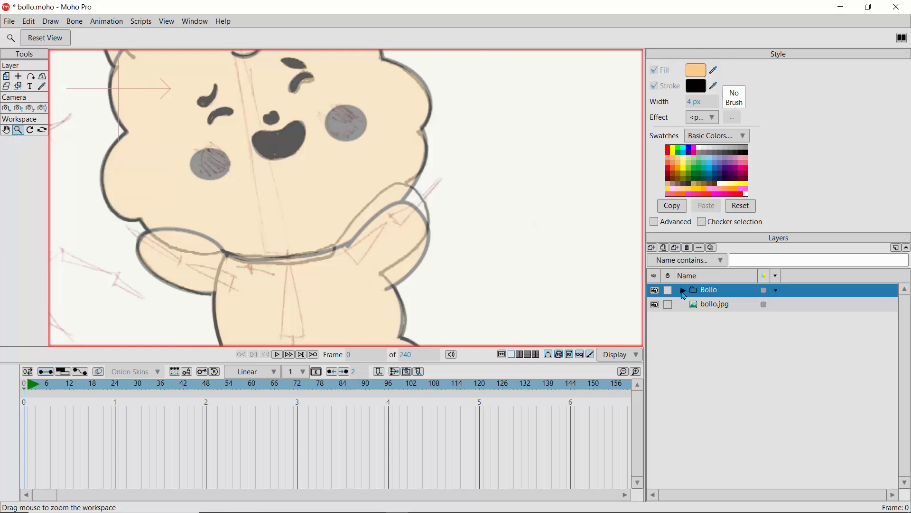
{"action": "left_click", "coordinate": [683, 290]}
{"action": "left_click", "coordinate": [707, 334]}
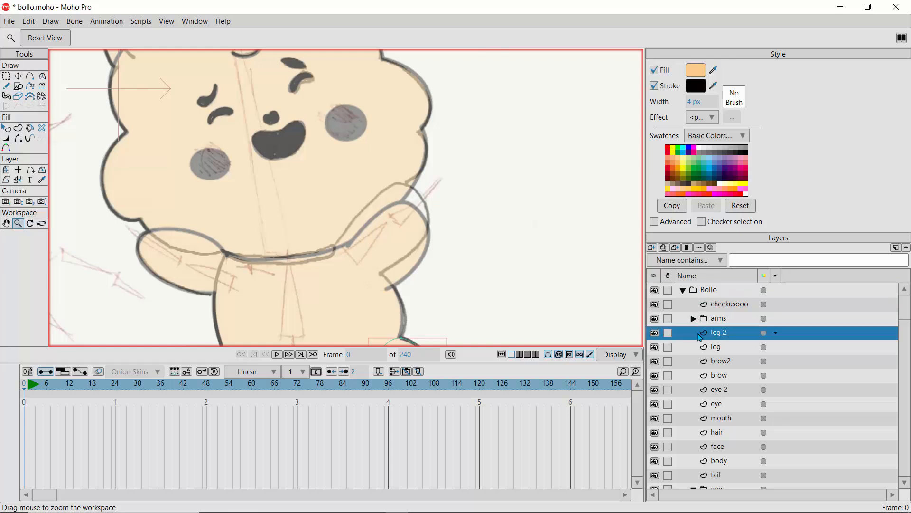
{"action": "left_click", "coordinate": [18, 181]}
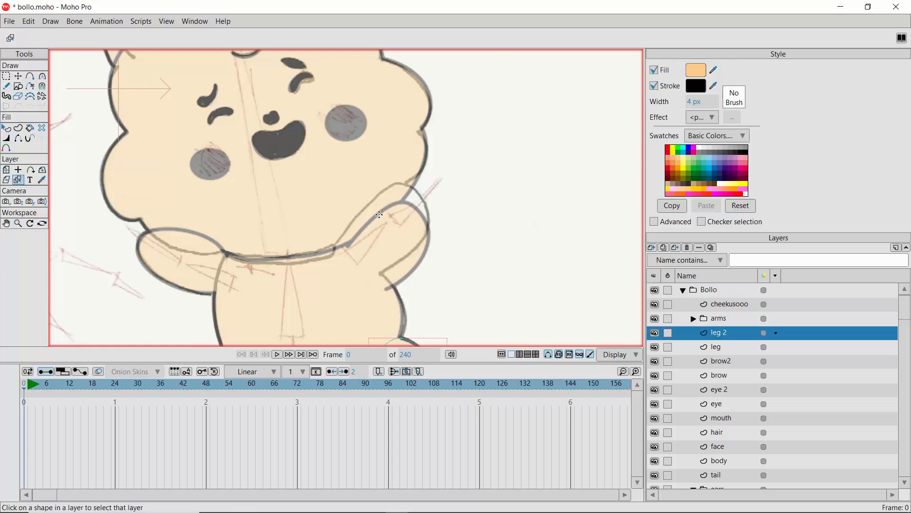
{"action": "left_click", "coordinate": [405, 206]}
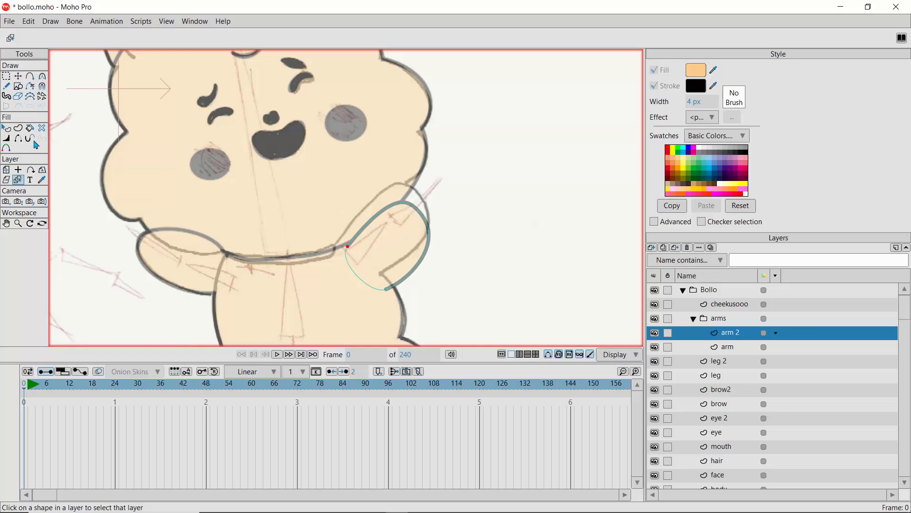
{"action": "left_click", "coordinate": [18, 76]}
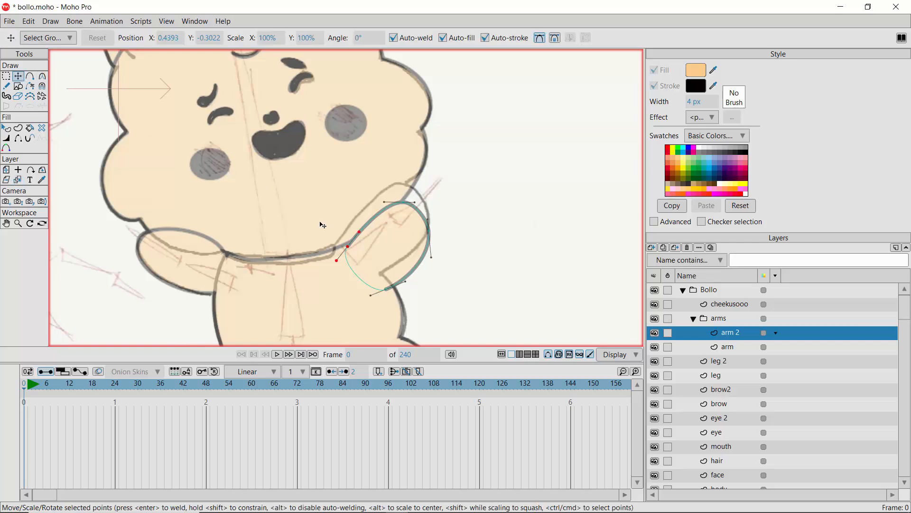
{"action": "left_click_drag", "start_coordinate": [348, 247], "coordinate": [338, 244]}
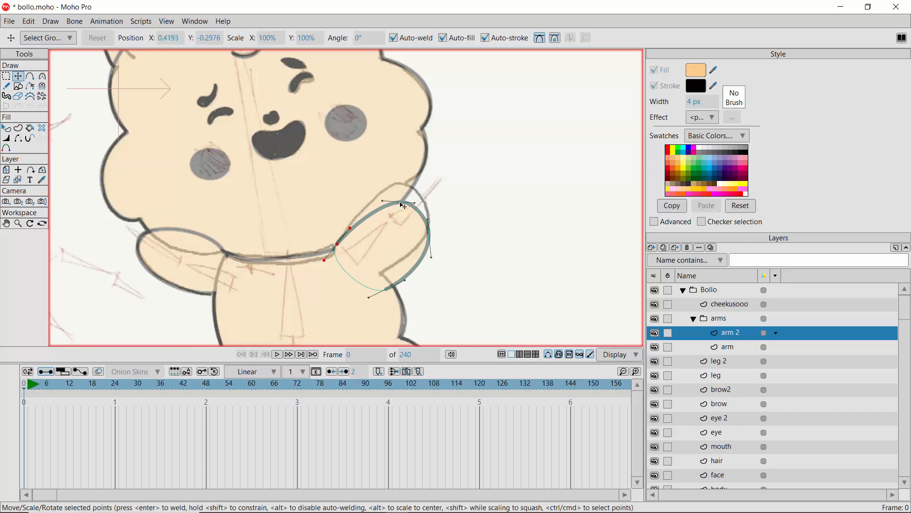
{"action": "left_click_drag", "start_coordinate": [399, 202], "coordinate": [401, 183]}
{"action": "left_click_drag", "start_coordinate": [428, 215], "coordinate": [434, 207]}
{"action": "left_click_drag", "start_coordinate": [391, 293], "coordinate": [386, 279]}
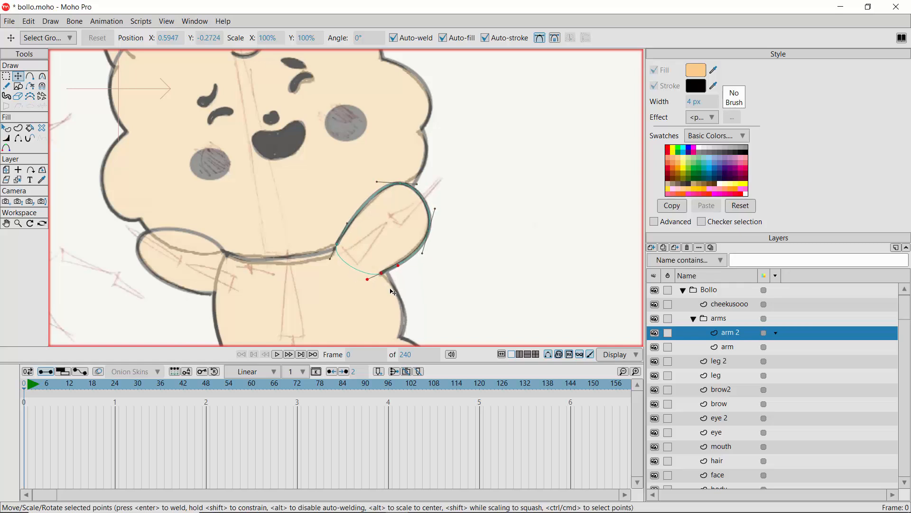
{"action": "key", "text": "Down"}
{"action": "key", "text": "Down"}
{"action": "left_click", "coordinate": [683, 290]}
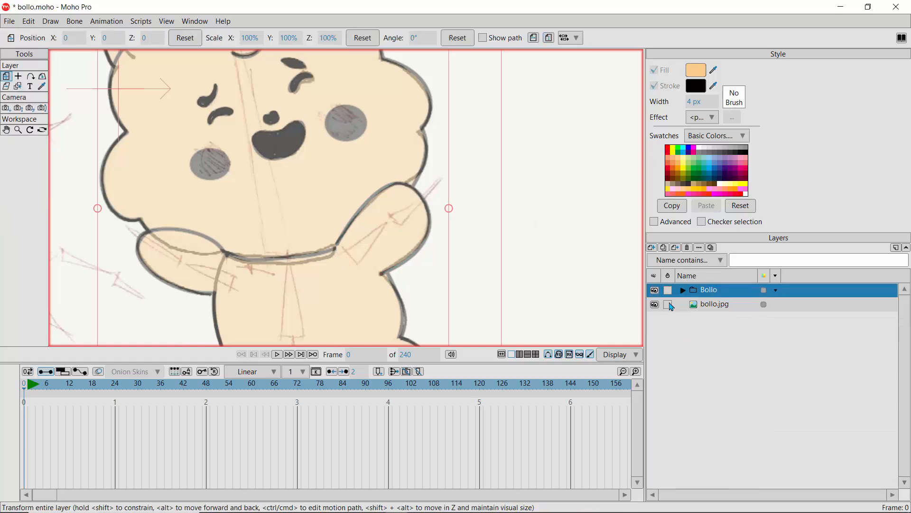
Move the arm layer out of the arms group to between the face and body layers, and collapse the arms group
{"action": "left_click", "coordinate": [655, 290]}
{"action": "left_click", "coordinate": [654, 290]}
{"action": "left_click", "coordinate": [683, 290]}
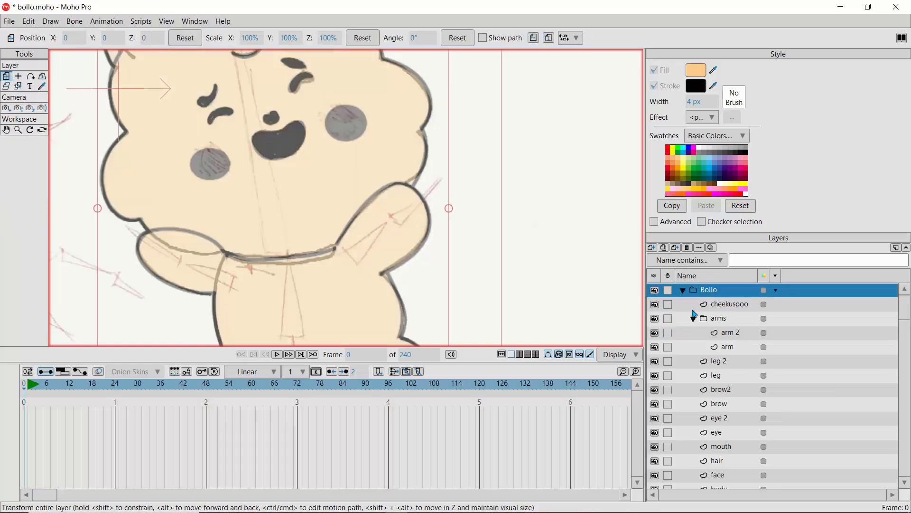
{"action": "left_click", "coordinate": [722, 332]}
{"action": "left_click", "coordinate": [723, 346]}
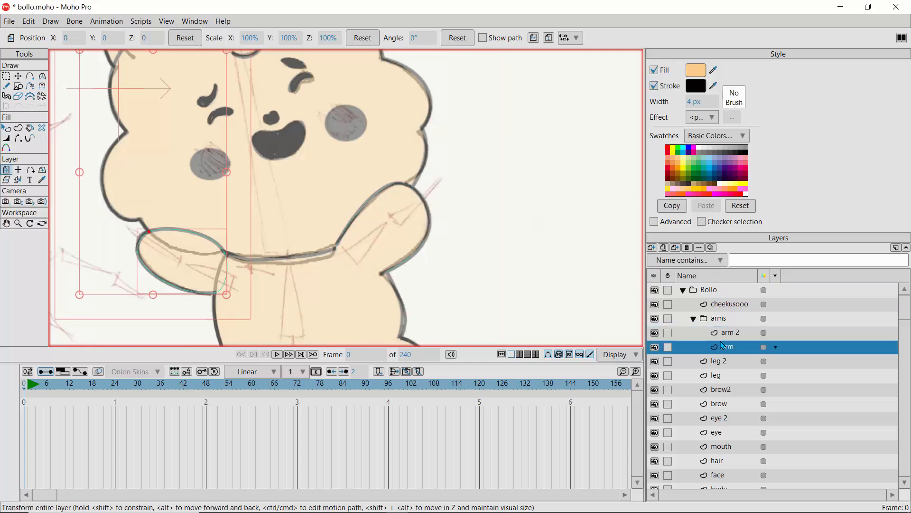
{"action": "left_click", "coordinate": [655, 351]}
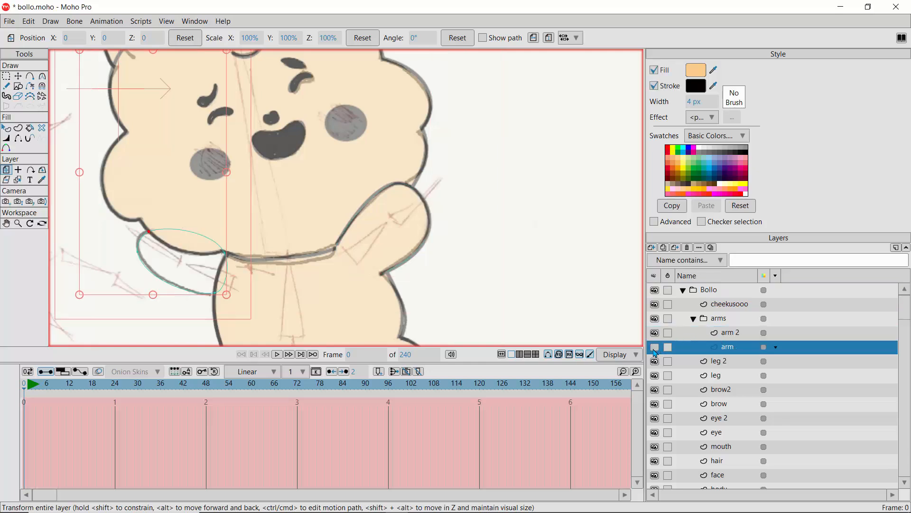
{"action": "left_click", "coordinate": [655, 351]}
{"action": "left_click", "coordinate": [655, 351]}
{"action": "left_click", "coordinate": [656, 351]}
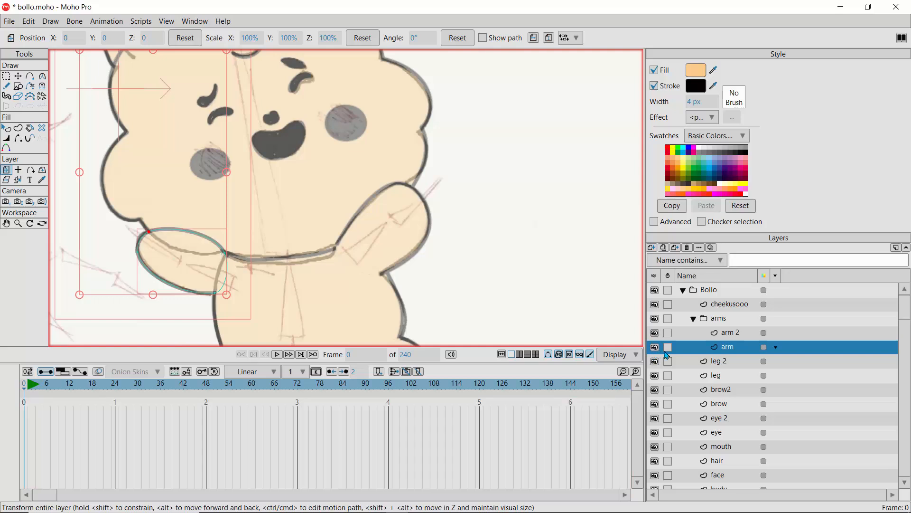
{"action": "left_click_drag", "start_coordinate": [717, 350], "coordinate": [712, 470]}
{"action": "left_click", "coordinate": [694, 335]}
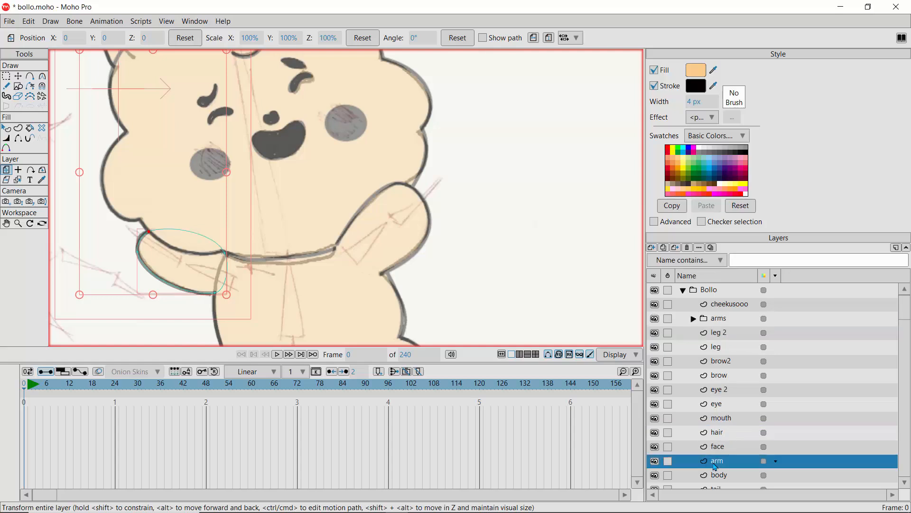
Collapse the Bollo group and toggle its visibility to compare the restacked arm with the reference sketch
{"action": "left_click", "coordinate": [684, 290]}
{"action": "left_click", "coordinate": [659, 291]}
{"action": "left_click", "coordinate": [660, 292]}
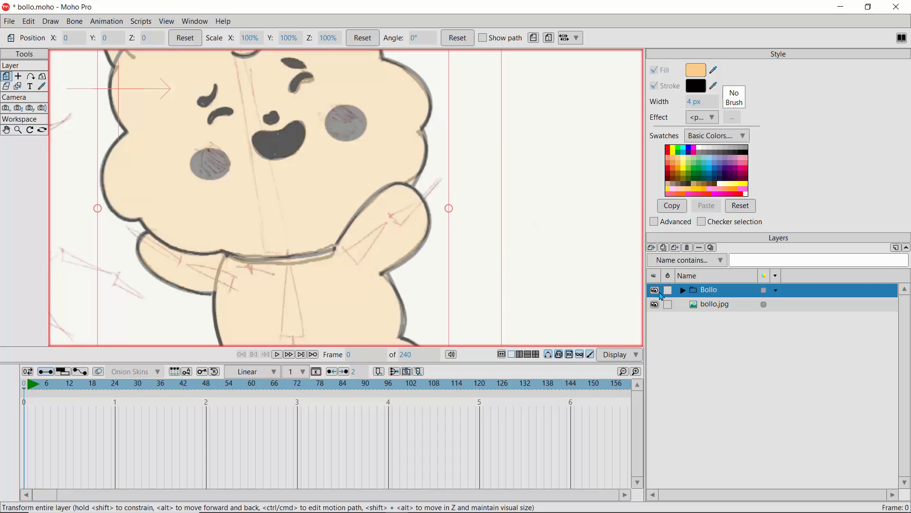
{"action": "left_click", "coordinate": [660, 292]}
{"action": "left_click", "coordinate": [660, 292]}
{"action": "left_click", "coordinate": [660, 291]}
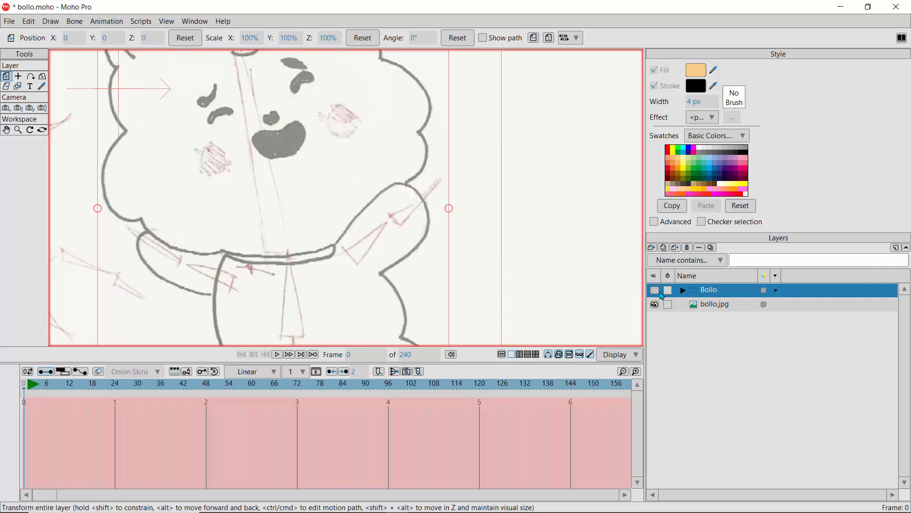
{"action": "left_click", "coordinate": [661, 292]}
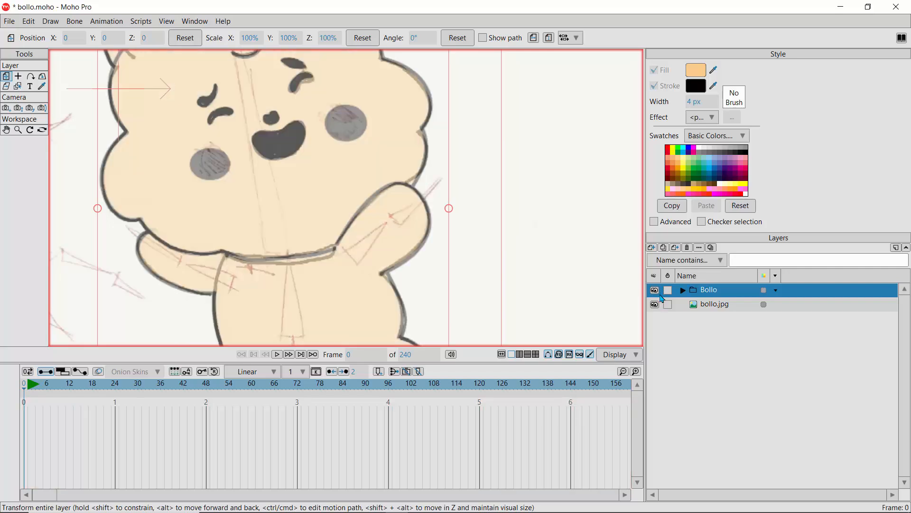
Set the opacity of the Bollo group layer to 100%
{"action": "double_click", "coordinate": [700, 295]}
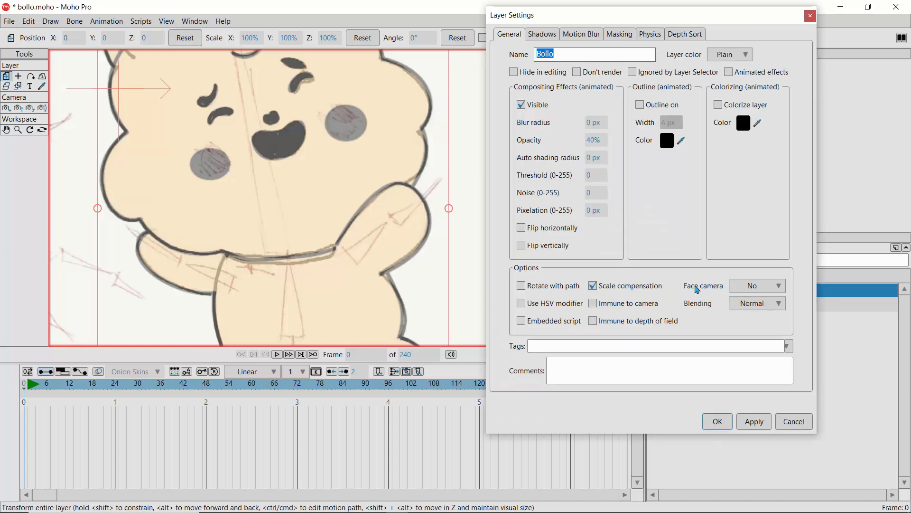
{"action": "left_click", "coordinate": [596, 141]}
{"action": "type", "text": "100"}
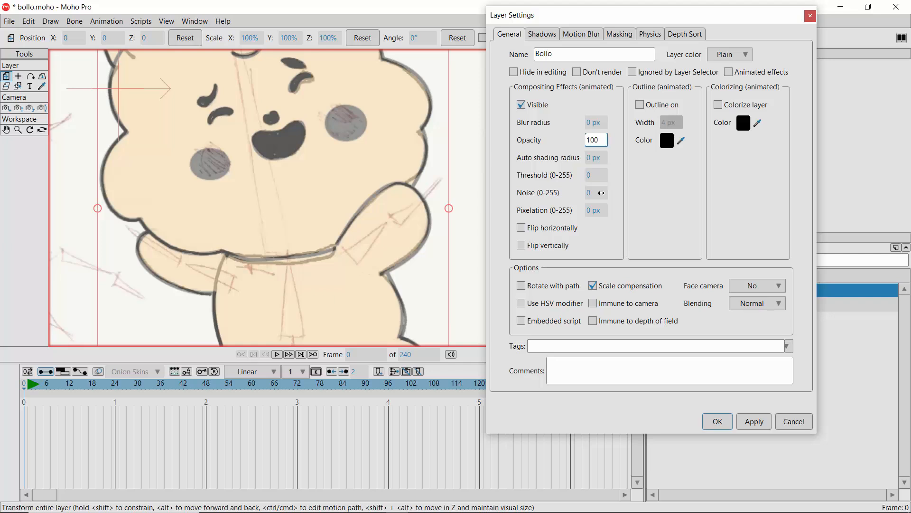
{"action": "key", "text": "Return"}
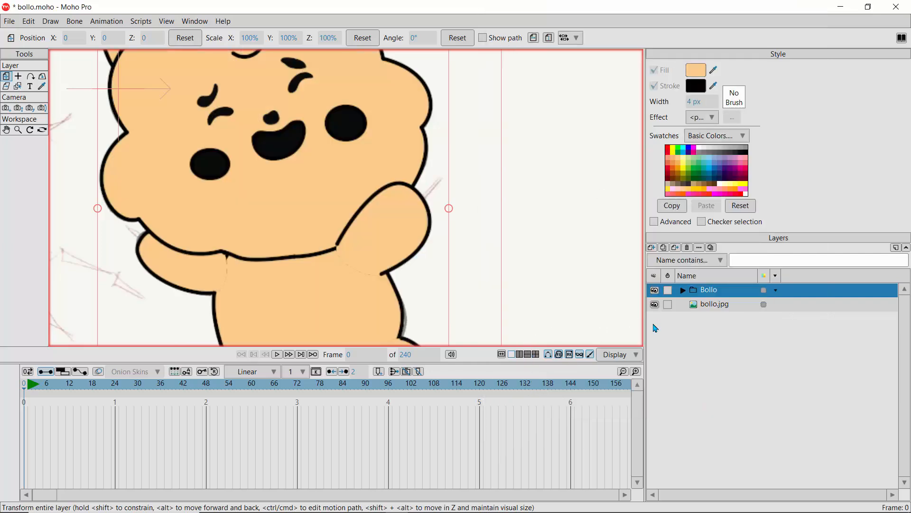
{"action": "left_click_drag", "start_coordinate": [343, 242], "coordinate": [345, 243]}
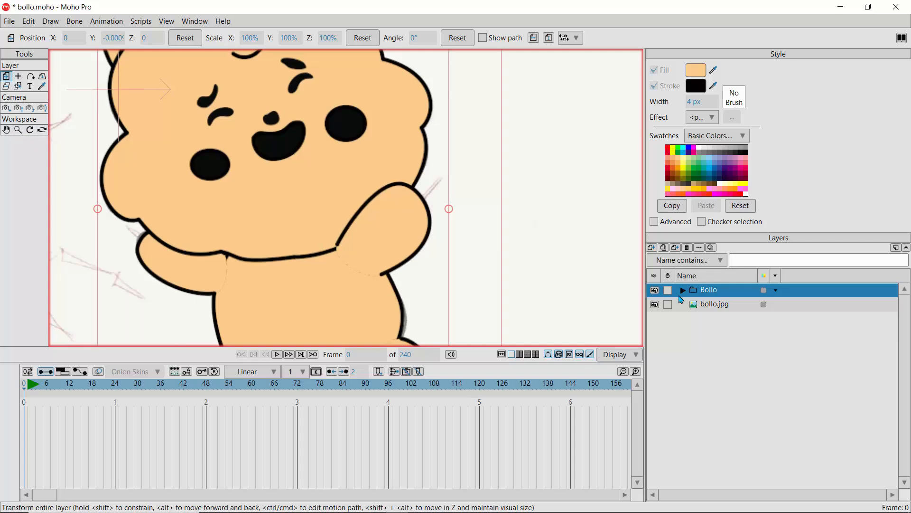
Select the arm 2 shape on the canvas and move its two base points further down onto the body
{"action": "left_click", "coordinate": [683, 290]}
{"action": "left_click", "coordinate": [718, 319]}
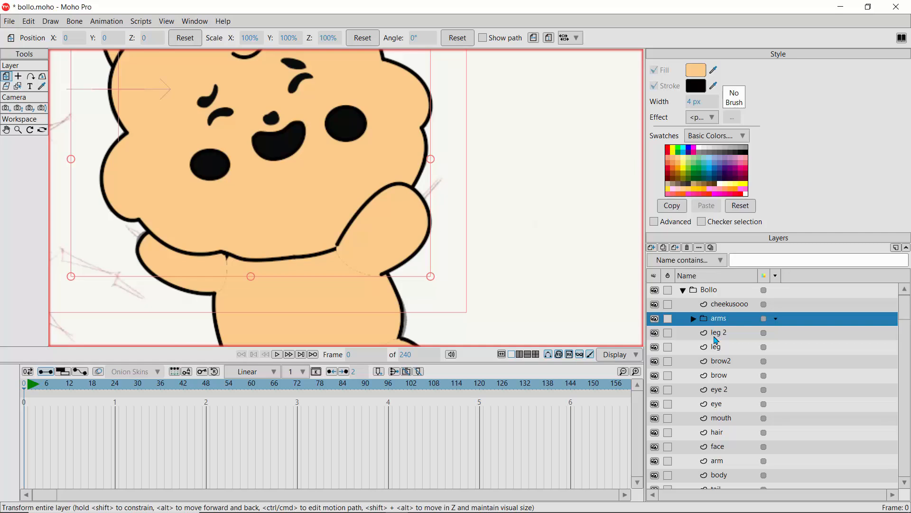
{"action": "left_click", "coordinate": [717, 333]}
{"action": "left_click", "coordinate": [17, 179]}
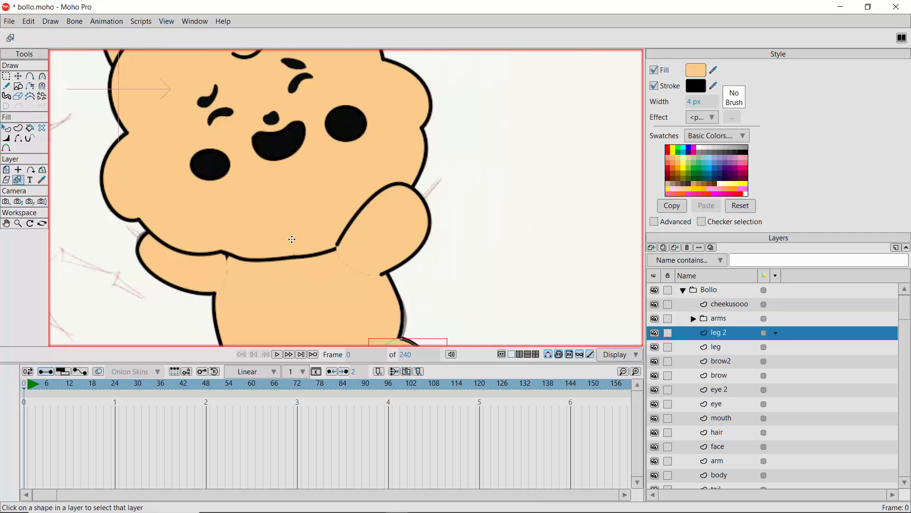
{"action": "left_click", "coordinate": [357, 220]}
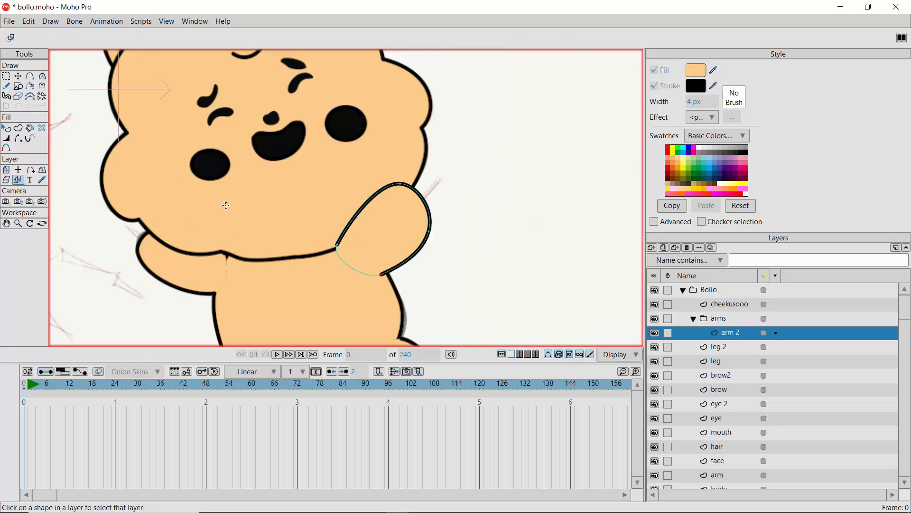
{"action": "left_click", "coordinate": [17, 76]}
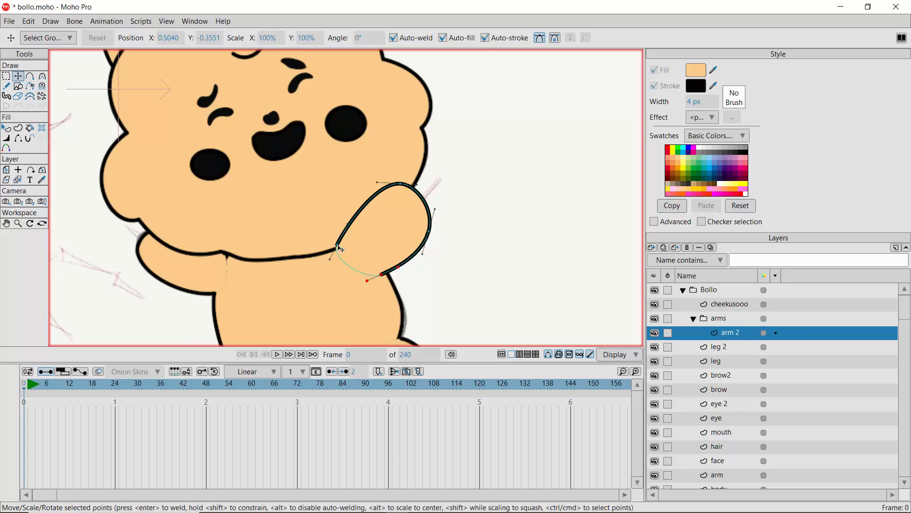
{"action": "left_click_drag", "start_coordinate": [340, 249], "coordinate": [334, 253]}
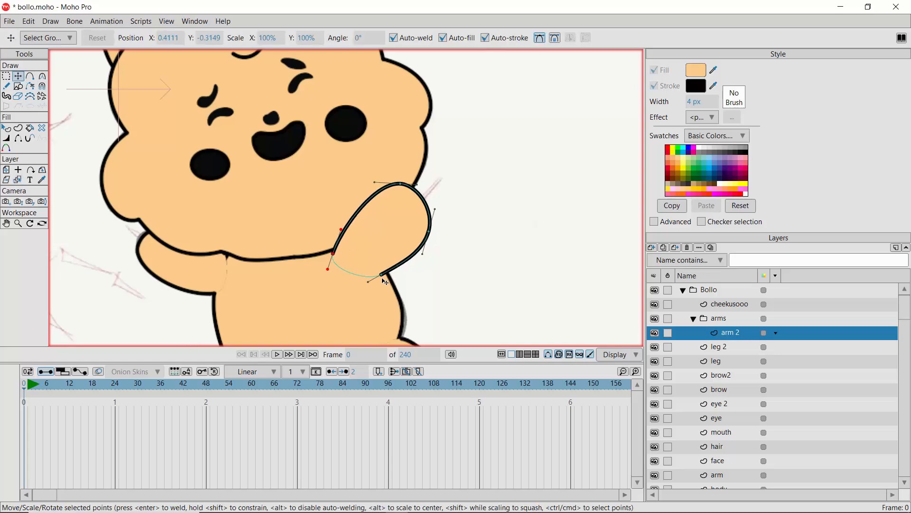
{"action": "left_click_drag", "start_coordinate": [385, 281], "coordinate": [383, 276]}
{"action": "left_click_drag", "start_coordinate": [384, 276], "coordinate": [374, 281]}
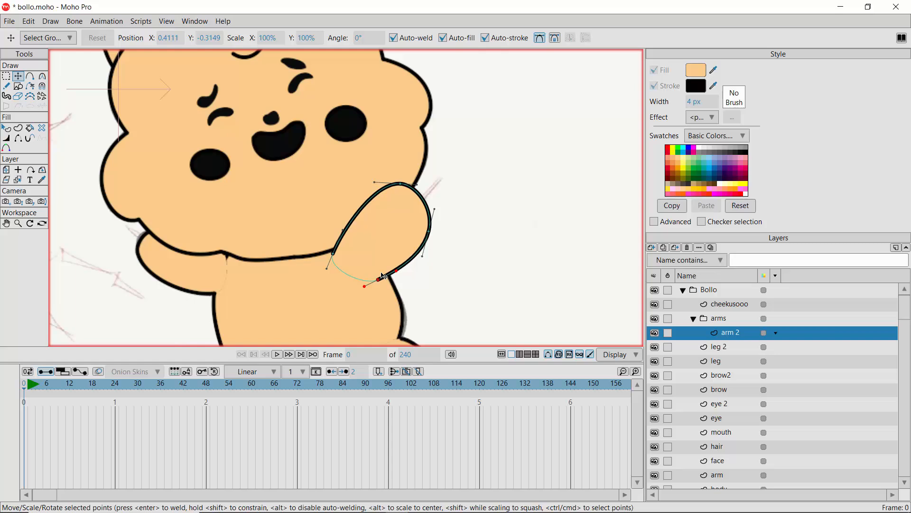
Reshape the lowered arm by nudging its outer point up under the face and its shoulder point further into the body
{"action": "left_click", "coordinate": [21, 179]}
{"action": "left_click", "coordinate": [136, 245]}
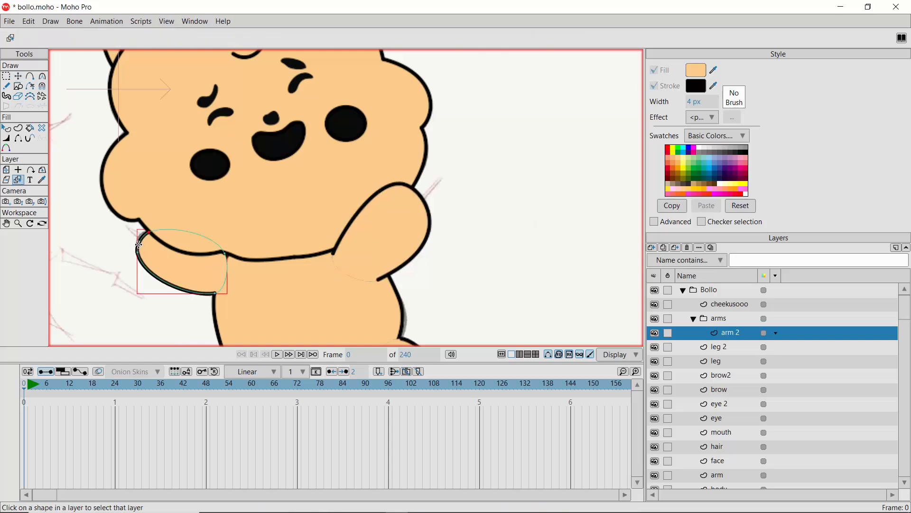
{"action": "left_click", "coordinate": [6, 128]}
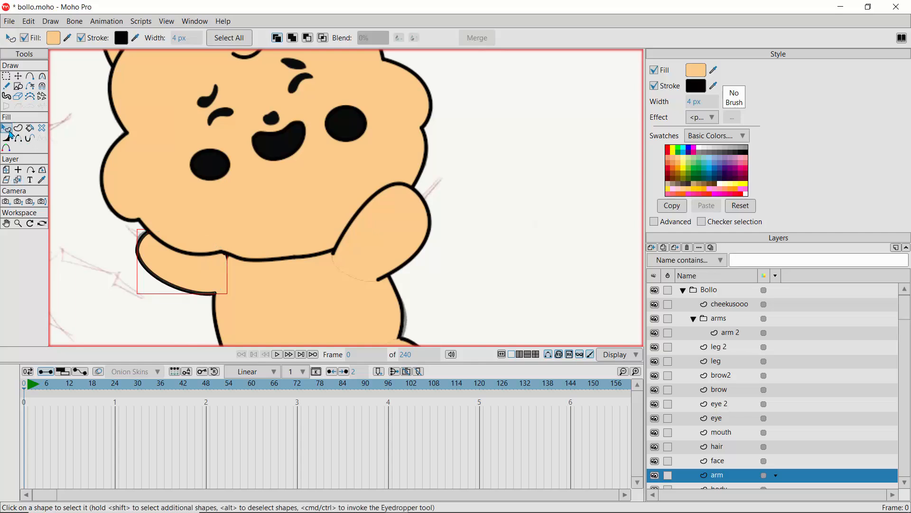
{"action": "left_click", "coordinate": [18, 77]}
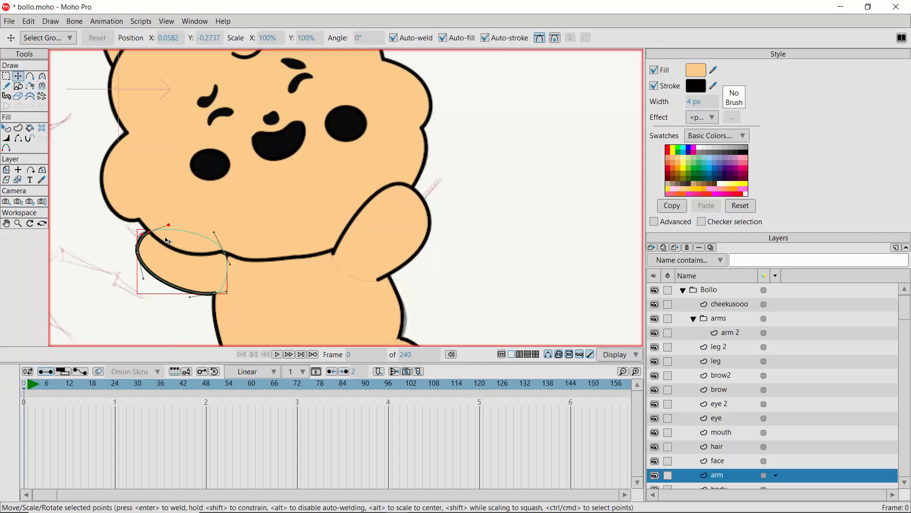
{"action": "left_click_drag", "start_coordinate": [149, 232], "coordinate": [149, 230]}
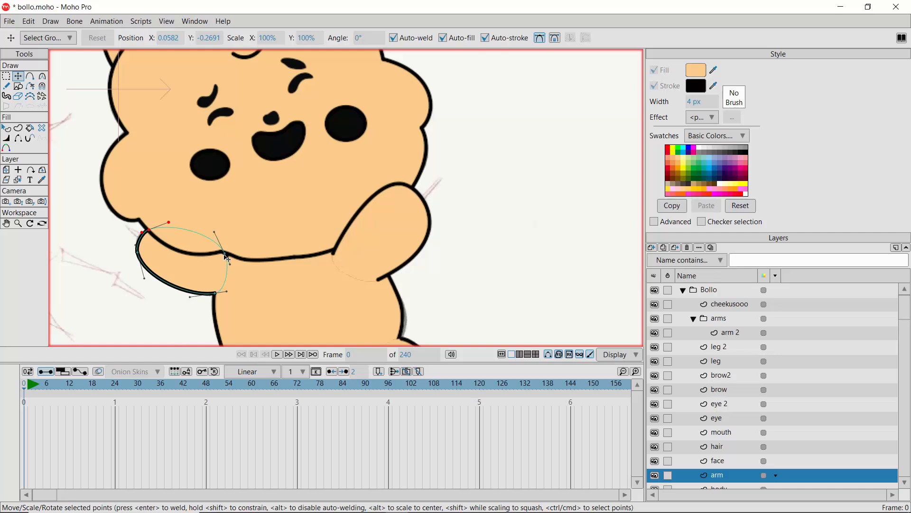
{"action": "mouse_move", "coordinate": [224, 255]}
{"action": "left_mouse_down"}
{"action": "mouse_move", "coordinate": [237, 257]}
{"action": "mouse_move", "coordinate": [228, 258]}
{"action": "left_mouse_up"}
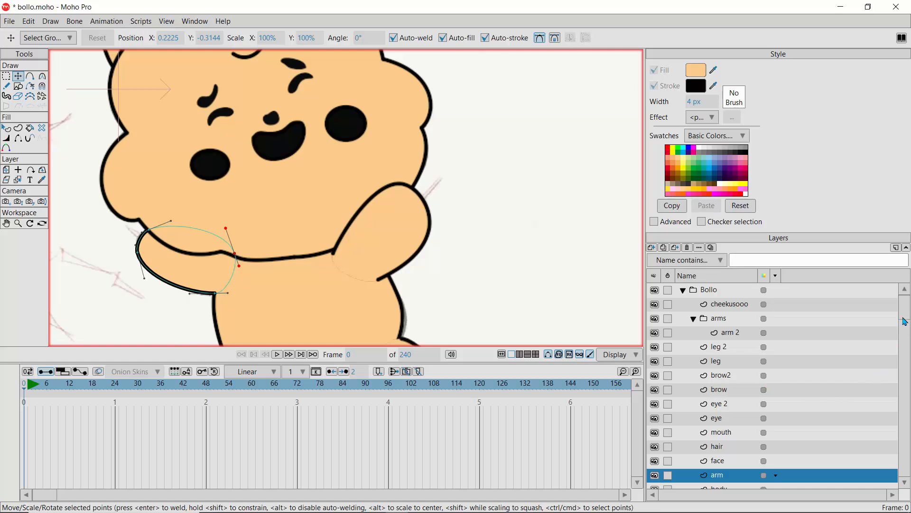
Toggle the body layer's visibility to examine how the two arms overlap the body, leaving the layer visible
{"action": "left_click_drag", "start_coordinate": [905, 306], "coordinate": [895, 418]}
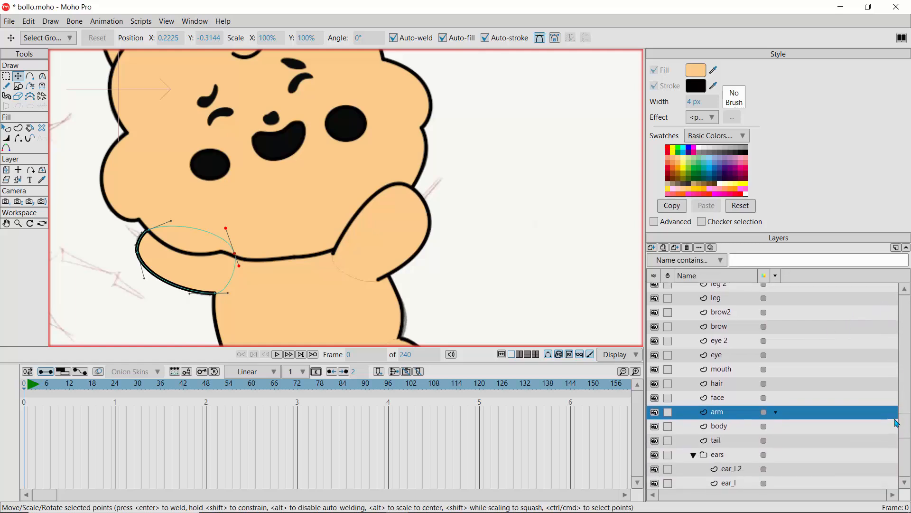
{"action": "left_click", "coordinate": [713, 427]}
{"action": "left_click", "coordinate": [656, 425]}
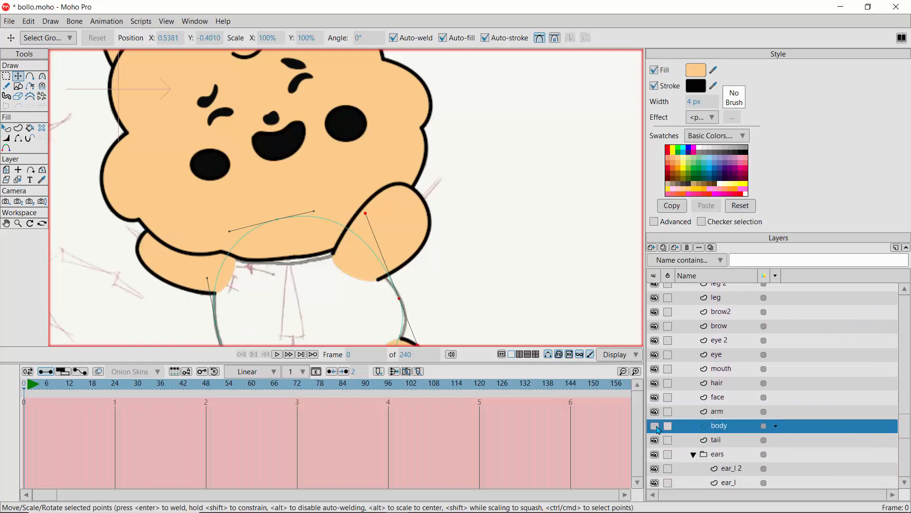
{"action": "left_click", "coordinate": [658, 427]}
{"action": "left_click", "coordinate": [659, 429]}
{"action": "left_click", "coordinate": [659, 429]}
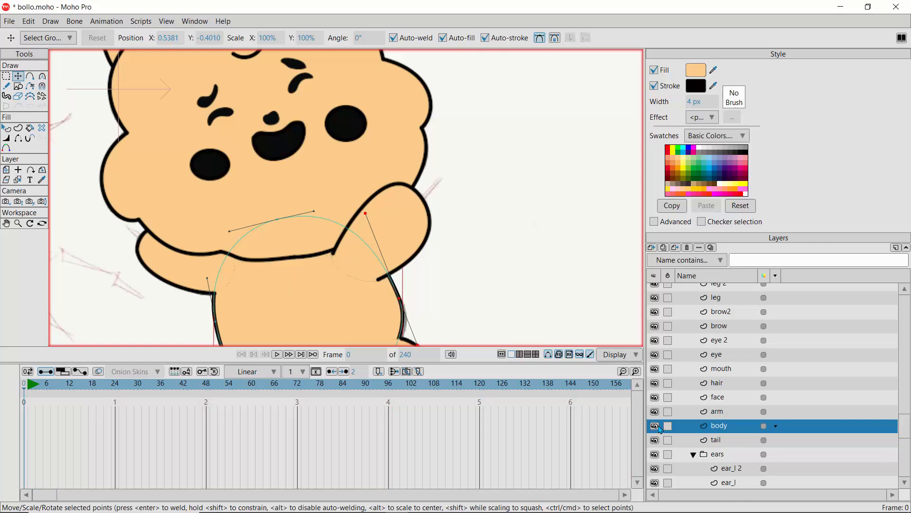
{"action": "left_click", "coordinate": [658, 429]}
{"action": "left_click", "coordinate": [657, 429]}
{"action": "left_click", "coordinate": [657, 429]}
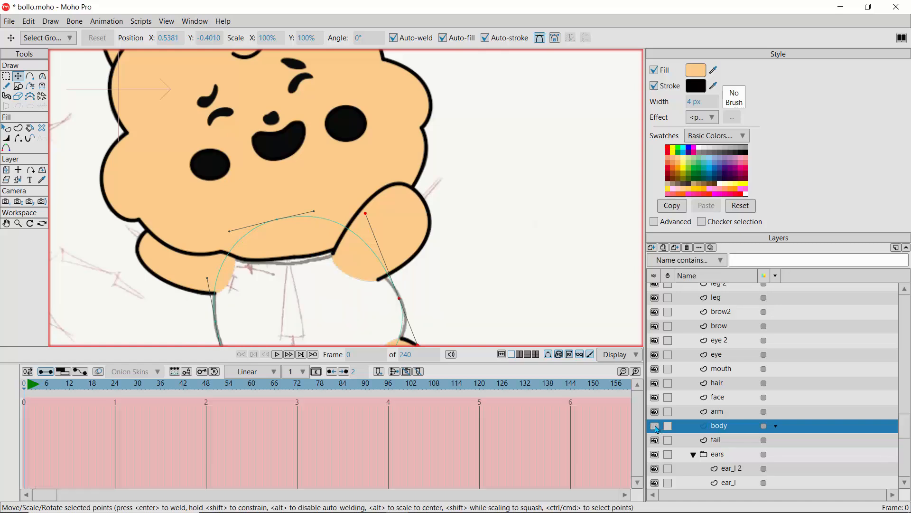
{"action": "left_click", "coordinate": [659, 430]}
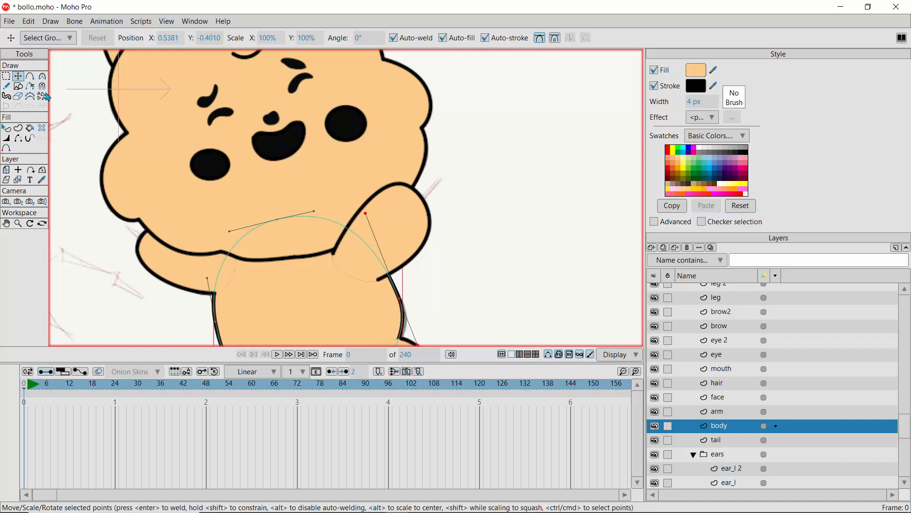
Draw a thin closed triangle with sharp corners on the body layer, in the empty area beside the raised arm
{"action": "left_click", "coordinate": [30, 76]}
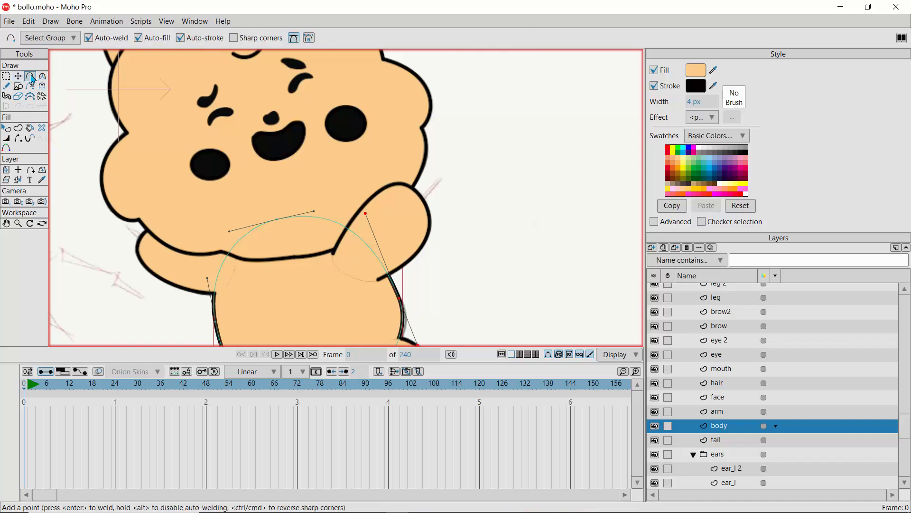
{"action": "left_click", "coordinate": [564, 188]}
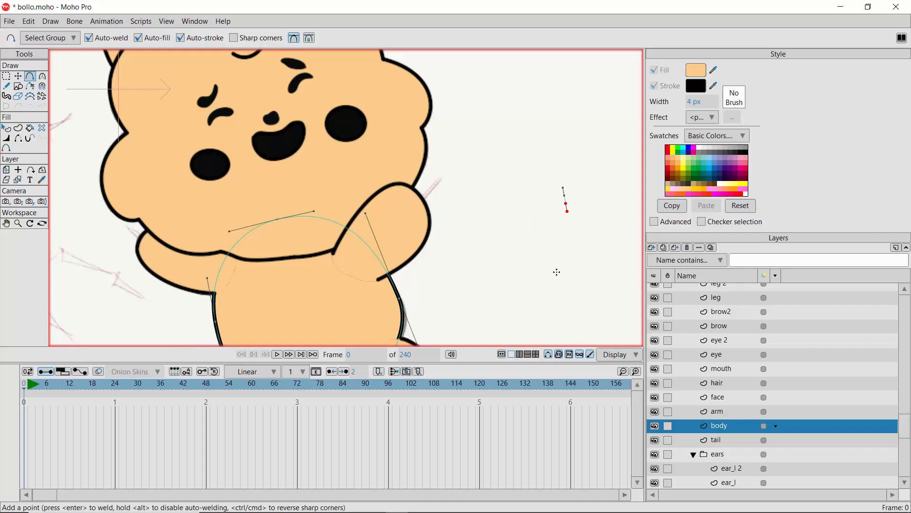
{"action": "key", "text": "ctrl+z"}
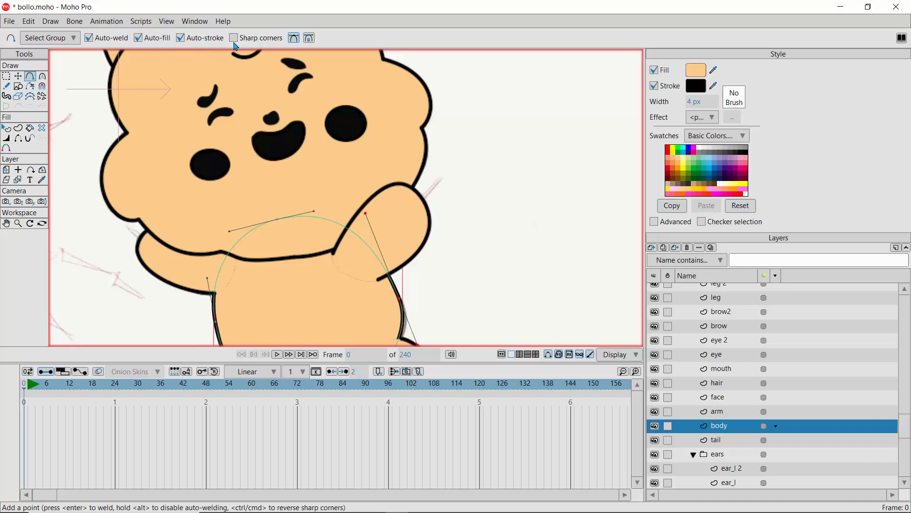
{"action": "mouse_move", "coordinate": [560, 183]}
{"action": "left_mouse_down"}
{"action": "mouse_move", "coordinate": [472, 216]}
{"action": "mouse_move", "coordinate": [448, 235]}
{"action": "mouse_move", "coordinate": [570, 199]}
{"action": "mouse_move", "coordinate": [561, 183]}
{"action": "left_mouse_up"}
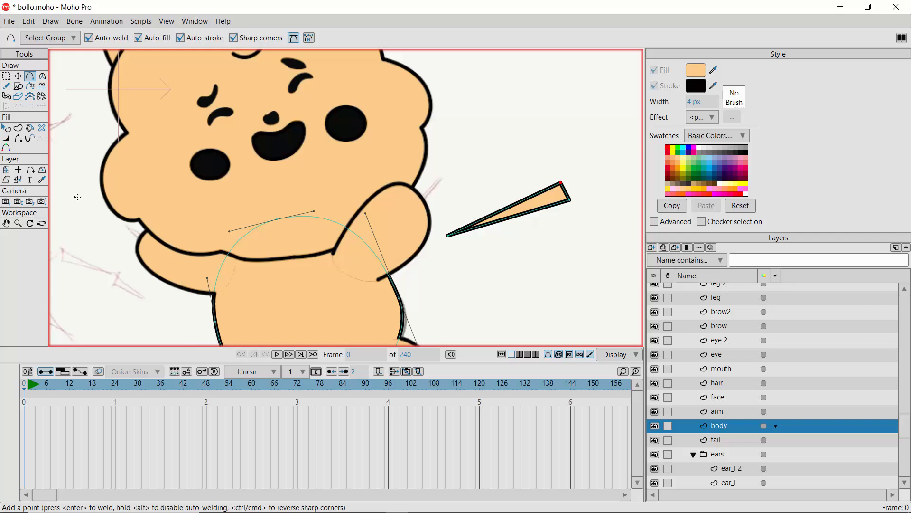
Fill the thin triangle with a mauve-pink swatch, and switch its stroke off and back on
{"action": "left_click", "coordinate": [6, 128]}
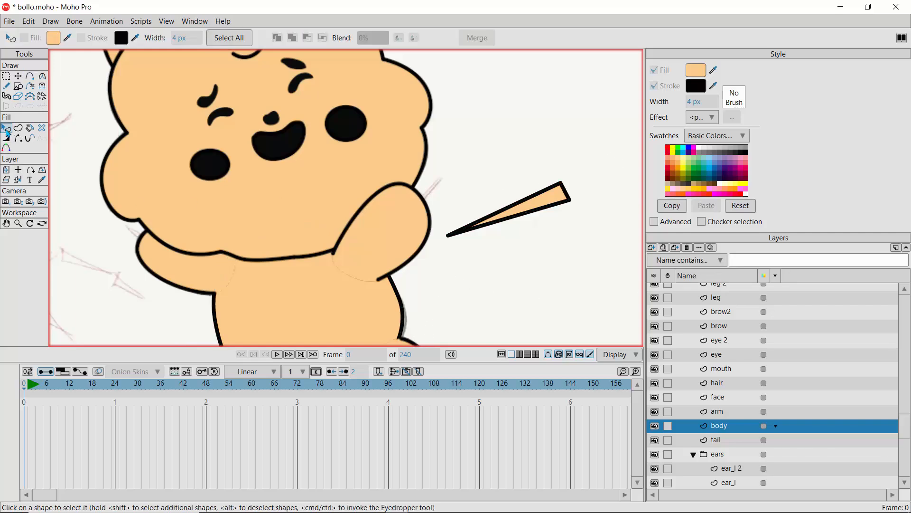
{"action": "left_click", "coordinate": [530, 207]}
{"action": "left_click", "coordinate": [739, 162]}
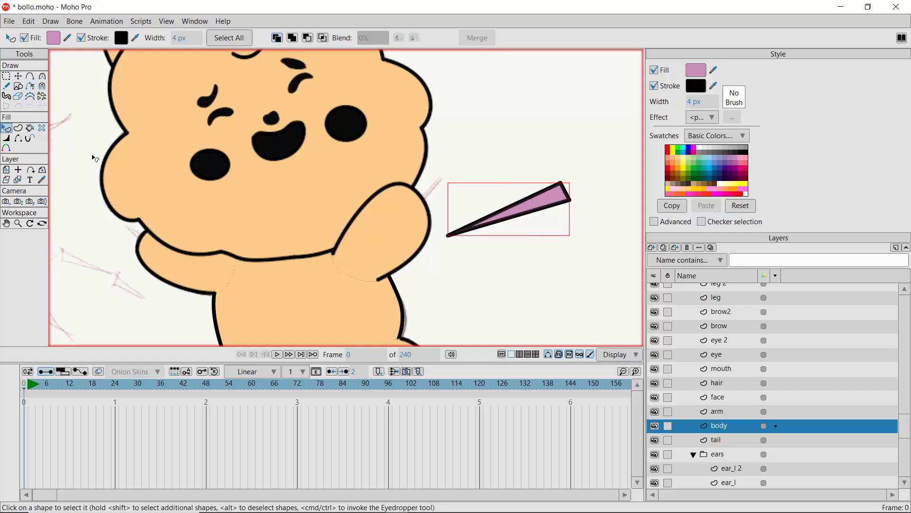
{"action": "left_click", "coordinate": [656, 87]}
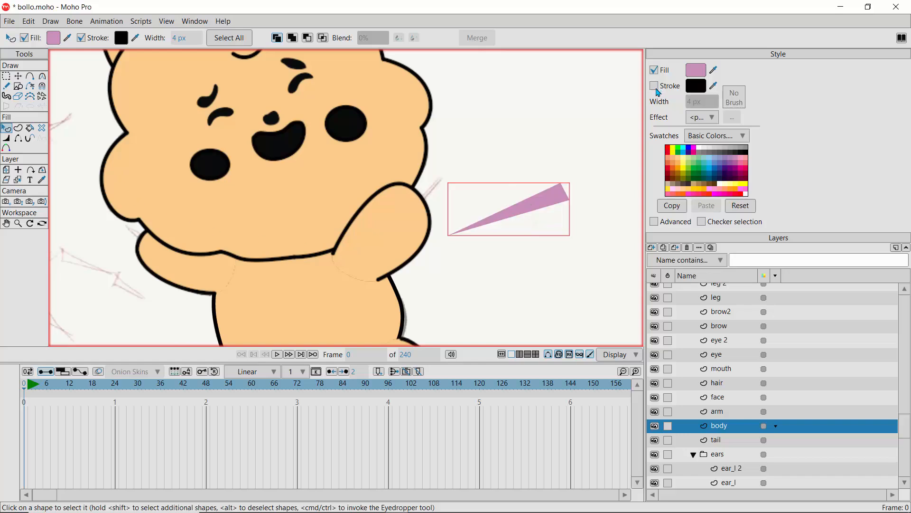
{"action": "left_click", "coordinate": [656, 87]}
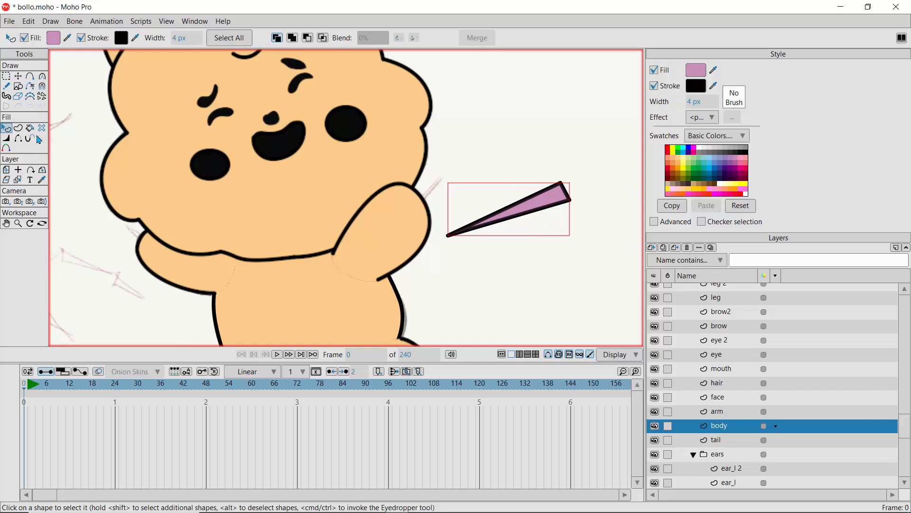
Move the whole pink triangle slightly and reposition the upper corner of its wide end to broaden it
{"action": "left_click", "coordinate": [18, 76]}
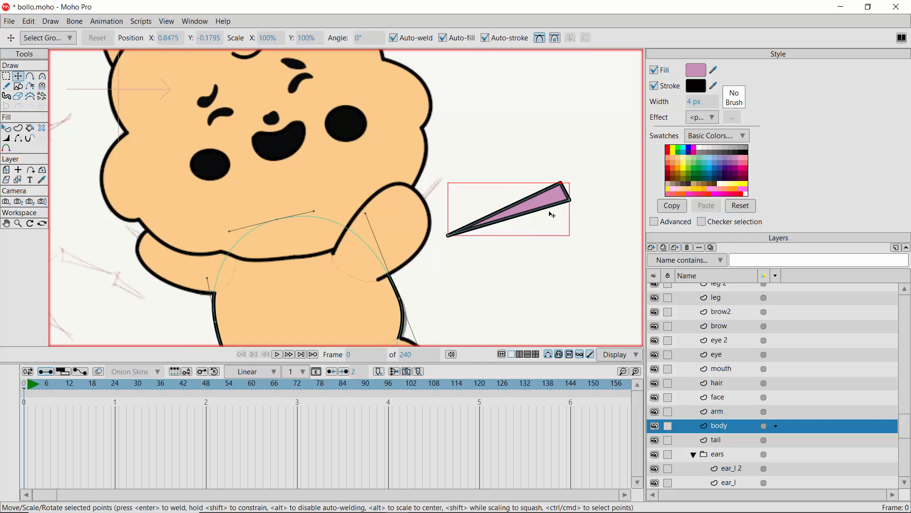
{"action": "left_click_drag", "start_coordinate": [526, 203], "coordinate": [558, 178]}
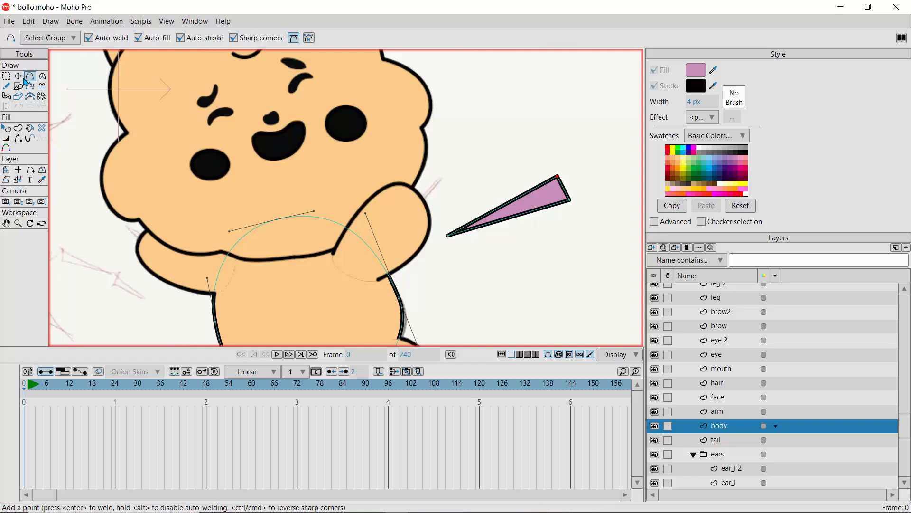
{"action": "double_click", "coordinate": [534, 203]}
{"action": "left_click_drag", "start_coordinate": [530, 203], "coordinate": [528, 202]}
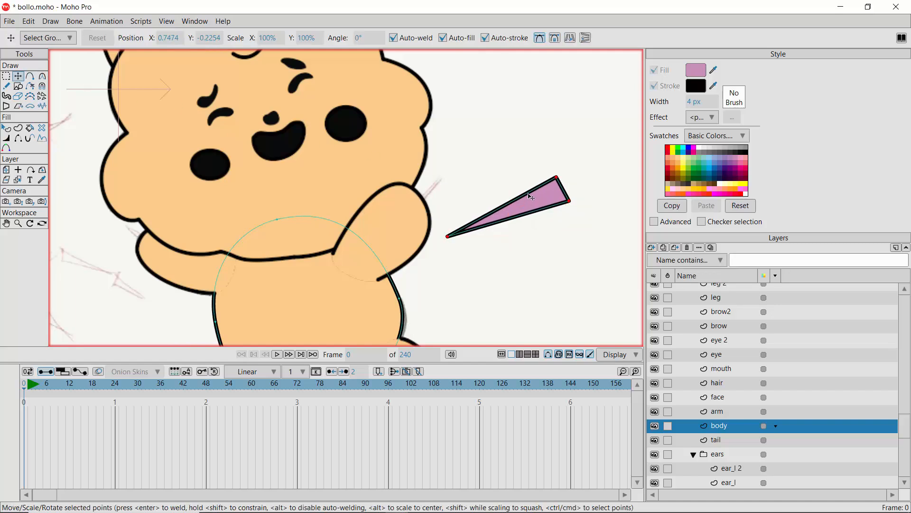
{"action": "left_click", "coordinate": [560, 185]}
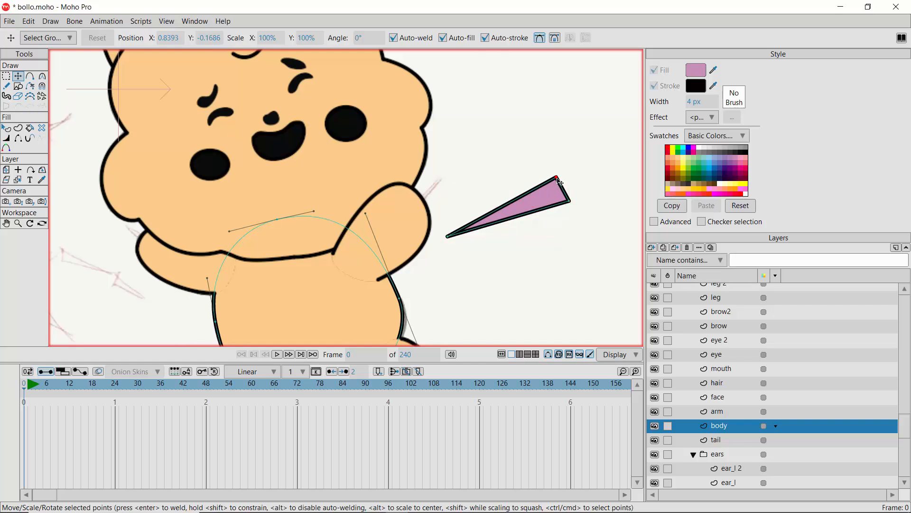
{"action": "left_click_drag", "start_coordinate": [559, 182], "coordinate": [554, 183]}
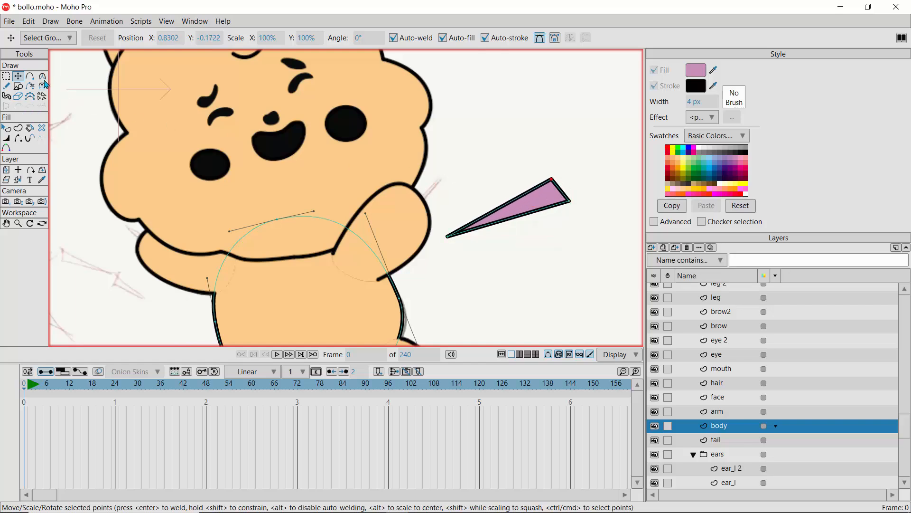
Try adding a point on each long edge of the pink triangle to bend it, and undo both additions
{"action": "left_click", "coordinate": [30, 77]}
{"action": "mouse_move", "coordinate": [506, 206]}
{"action": "left_mouse_down"}
{"action": "mouse_move", "coordinate": [525, 231]}
{"action": "mouse_move", "coordinate": [512, 205]}
{"action": "left_mouse_up"}
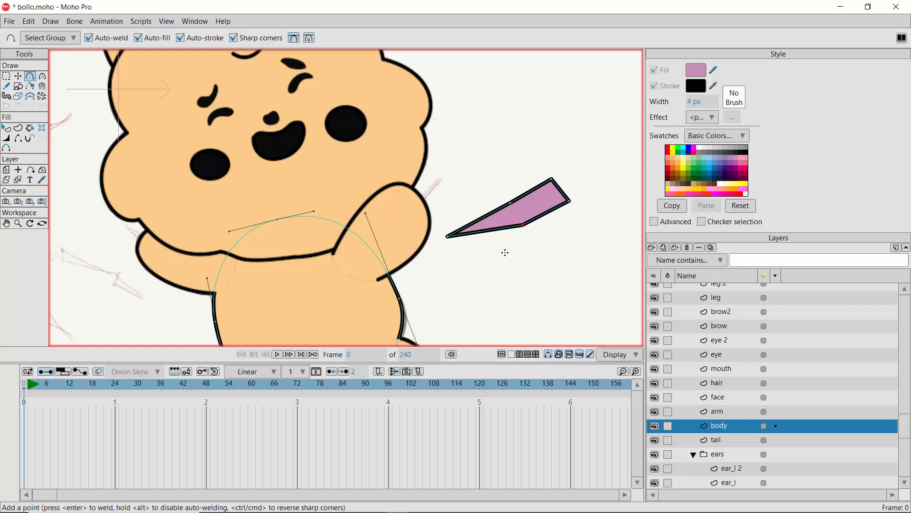
{"action": "key", "text": "ctrl+z"}
{"action": "key", "text": "ctrl+z"}
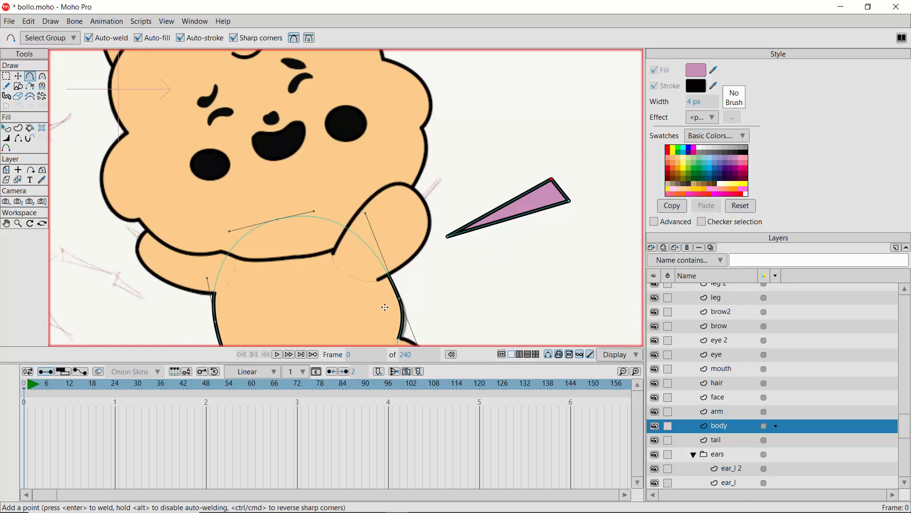
Turn off sharp corners, try drawing a closed smooth band along the neck on the body layer, and undo it
{"action": "left_click", "coordinate": [234, 38]}
{"action": "left_click_drag", "start_coordinate": [333, 250], "coordinate": [230, 251]}
{"action": "left_click", "coordinate": [225, 259]}
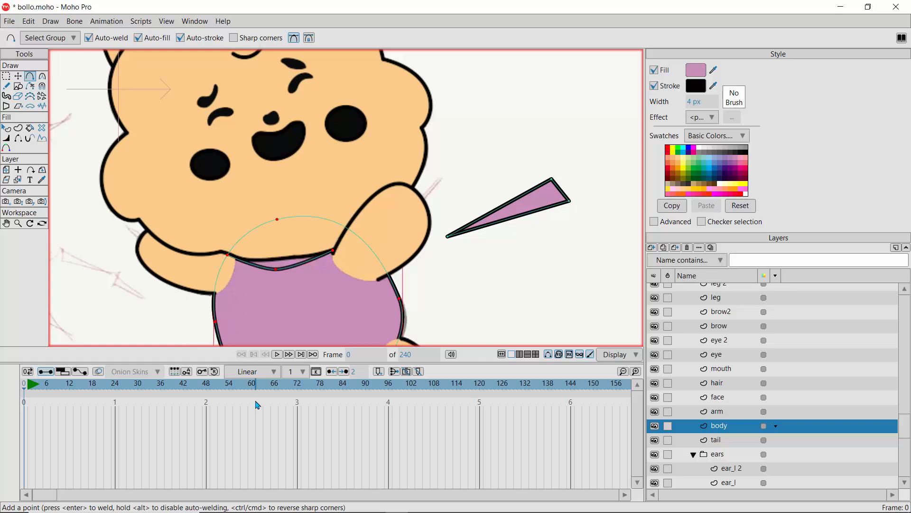
{"action": "key", "text": "ctrl+z"}
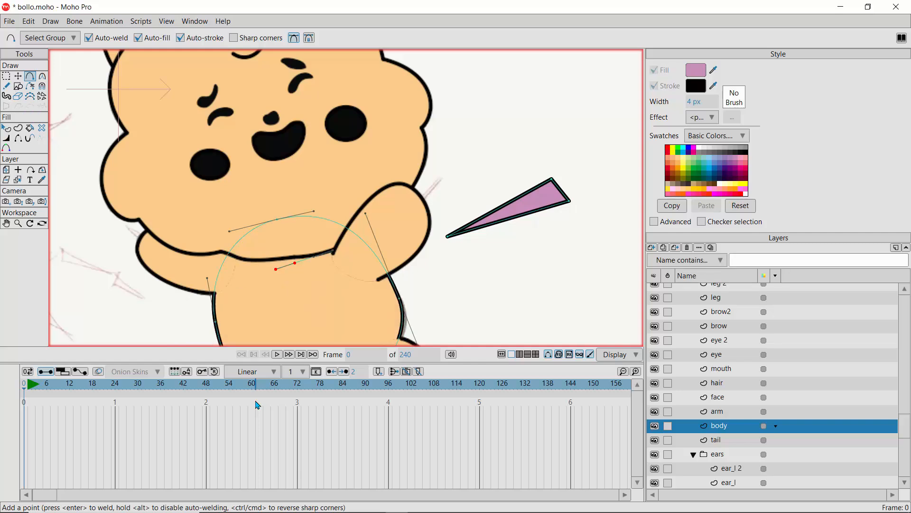
{"action": "key", "text": "ctrl+z"}
{"action": "key", "text": "ctrl+z"}
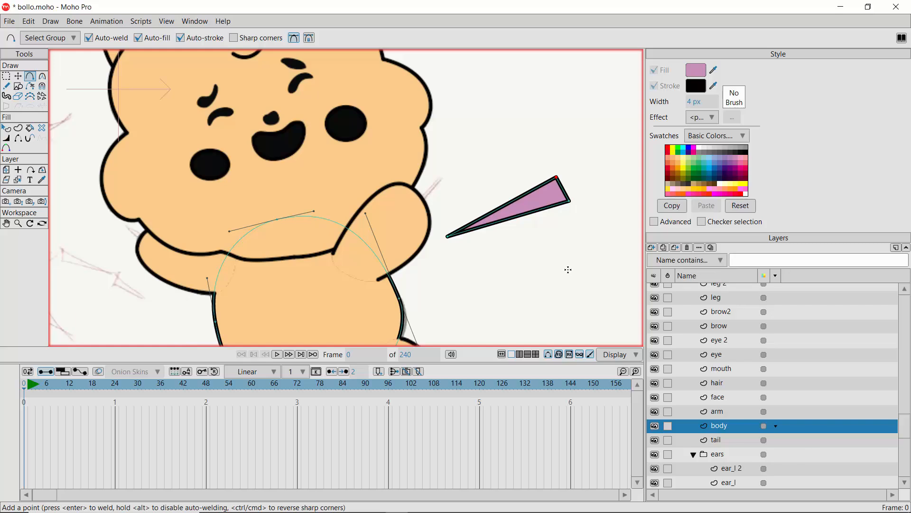
Draw a long, slim closed band with smooth points below the pink triangle and adjust a point on its upper edge
{"action": "mouse_move", "coordinate": [548, 277]}
{"action": "left_mouse_down"}
{"action": "mouse_move", "coordinate": [488, 285]}
{"action": "mouse_move", "coordinate": [439, 275]}
{"action": "mouse_move", "coordinate": [569, 265]}
{"action": "left_mouse_up"}
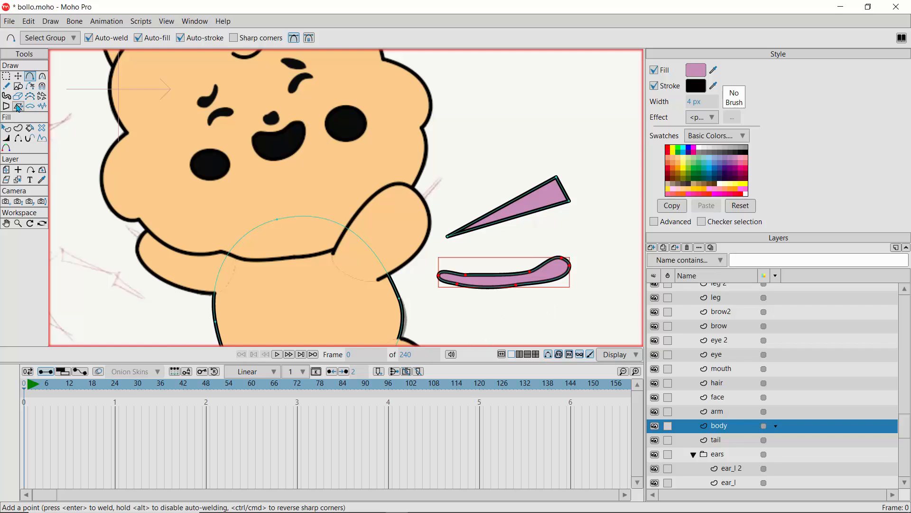
{"action": "left_click", "coordinate": [18, 76]}
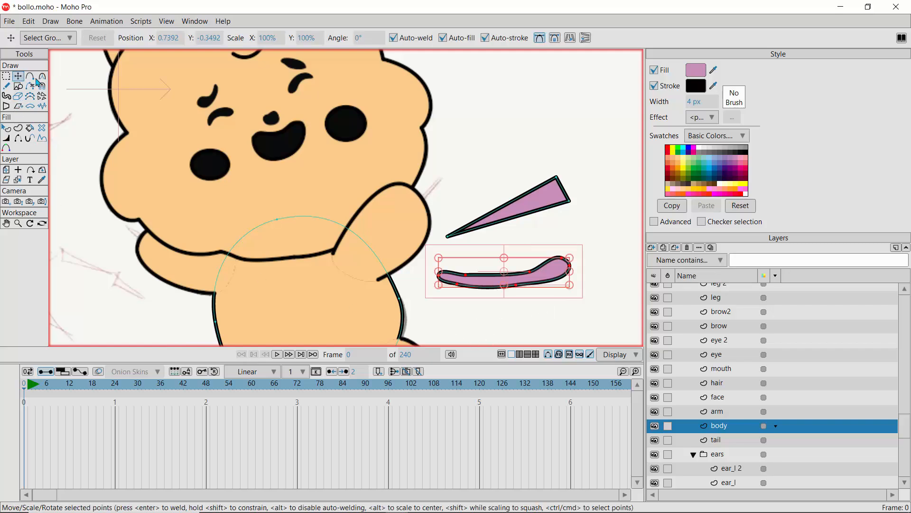
{"action": "mouse_move", "coordinate": [530, 271]}
{"action": "left_mouse_down"}
{"action": "mouse_move", "coordinate": [518, 267]}
{"action": "mouse_move", "coordinate": [516, 278]}
{"action": "left_mouse_up"}
{"action": "left_click", "coordinate": [530, 275]}
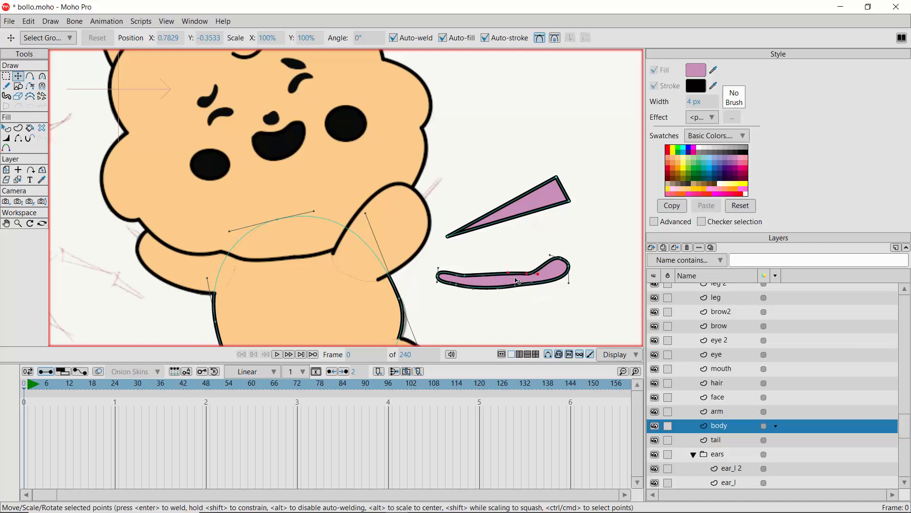
Reposition the points along the band's upper edge, shifting the one near the narrow end toward the middle
{"action": "left_click", "coordinate": [18, 223]}
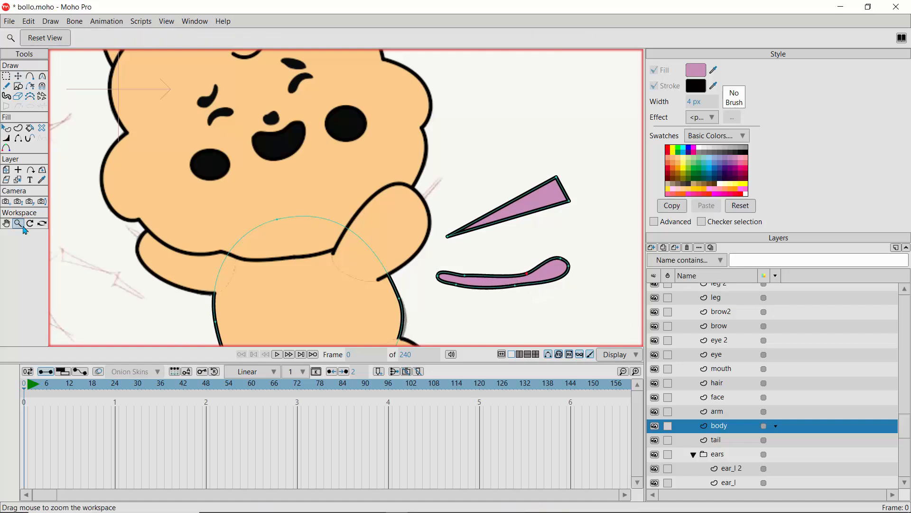
{"action": "left_click", "coordinate": [543, 276]}
{"action": "left_click_drag", "start_coordinate": [543, 277], "coordinate": [407, 271]}
{"action": "left_click", "coordinate": [19, 76]}
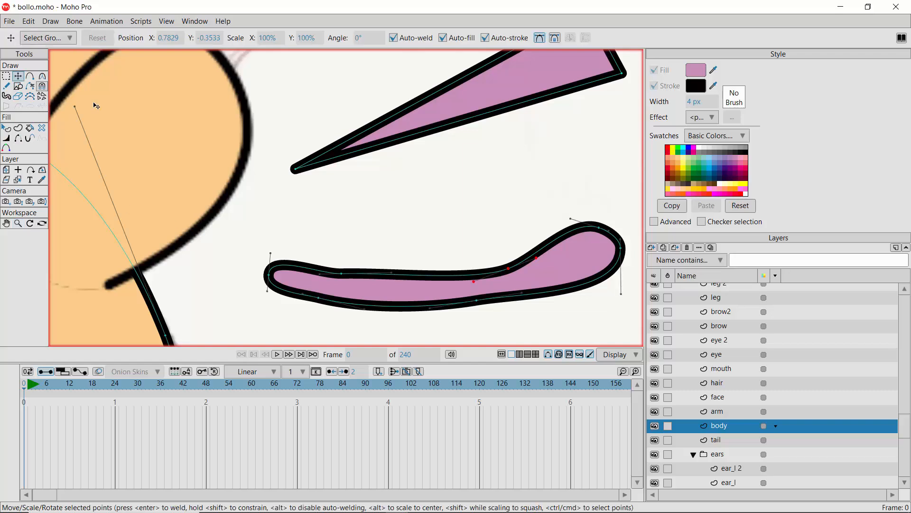
{"action": "left_click_drag", "start_coordinate": [511, 270], "coordinate": [510, 266]}
{"action": "left_click", "coordinate": [342, 279]}
{"action": "left_click", "coordinate": [344, 278]}
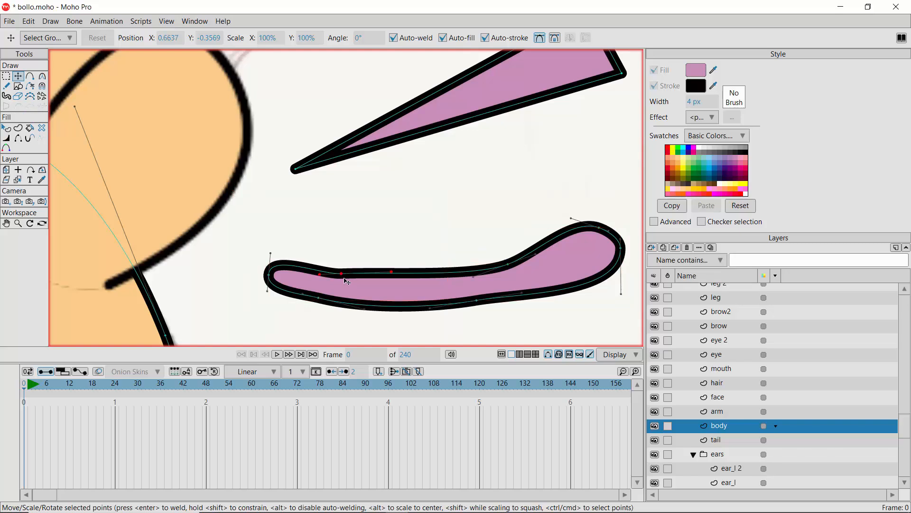
{"action": "left_click_drag", "start_coordinate": [345, 277], "coordinate": [407, 275]}
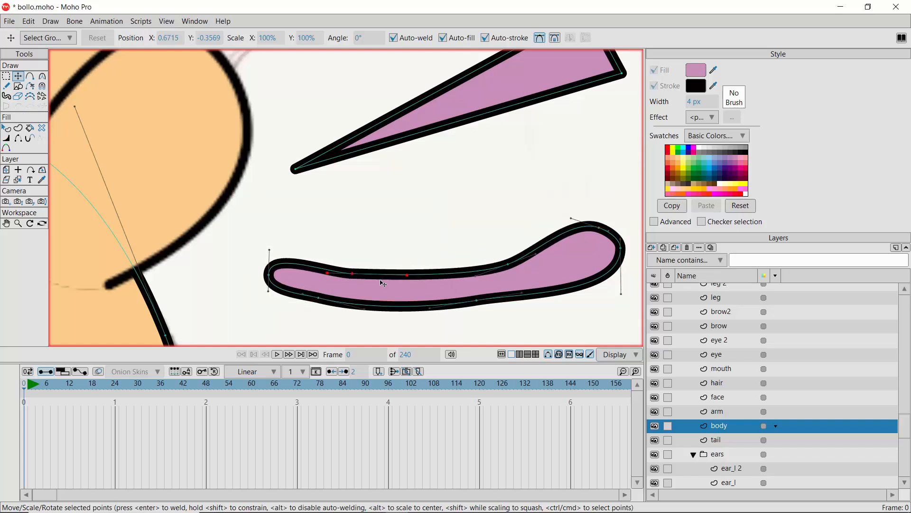
{"action": "key", "text": "ctrl+z"}
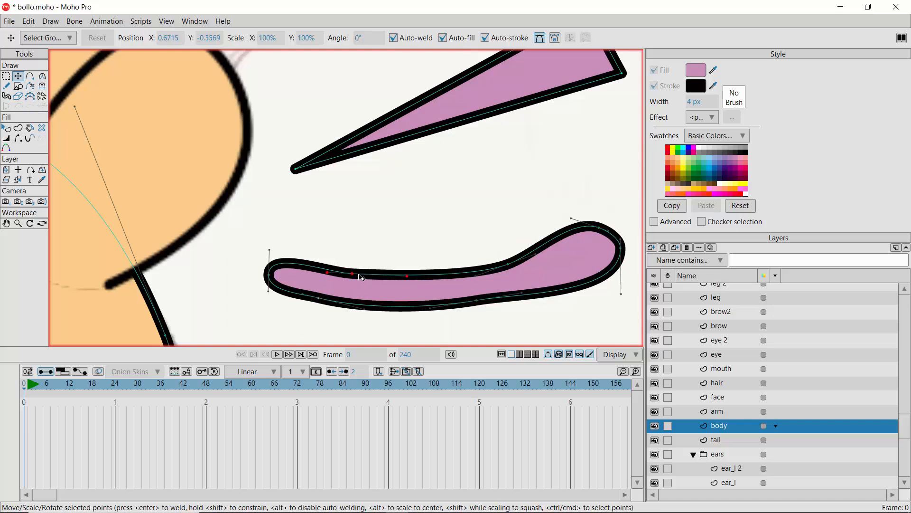
Delete the upper-edge points near both ends of the band and move the remaining one toward the middle
{"action": "key", "text": "Delete"}
{"action": "left_click_drag", "start_coordinate": [508, 264], "coordinate": [397, 283]}
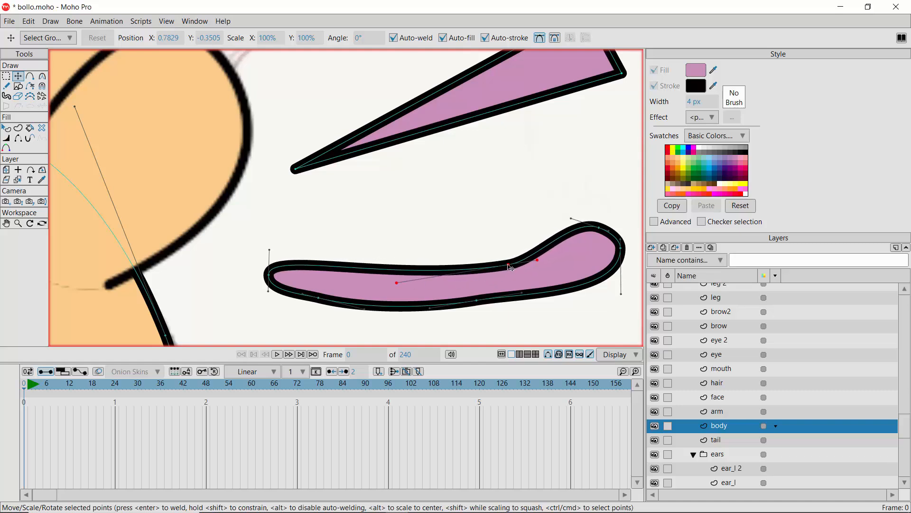
{"action": "left_click_drag", "start_coordinate": [508, 264], "coordinate": [477, 272]}
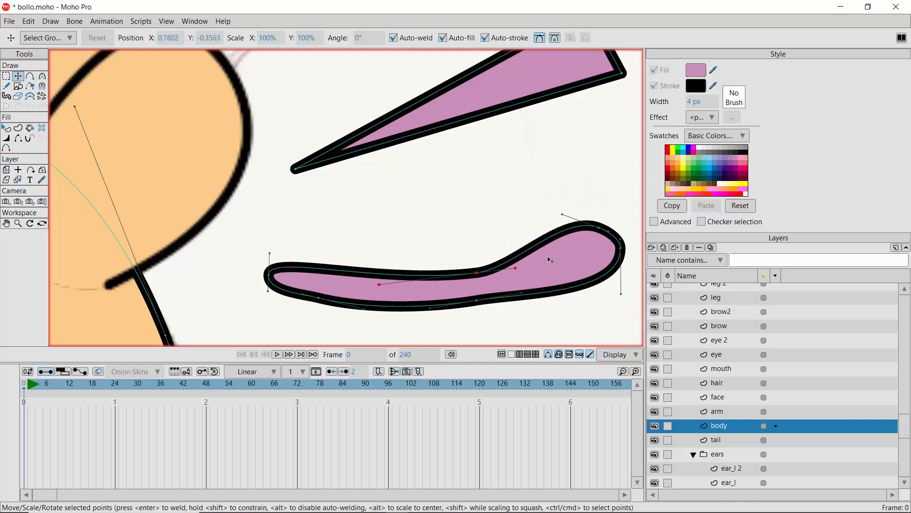
{"action": "left_click", "coordinate": [601, 229]}
{"action": "key", "text": "Delete"}
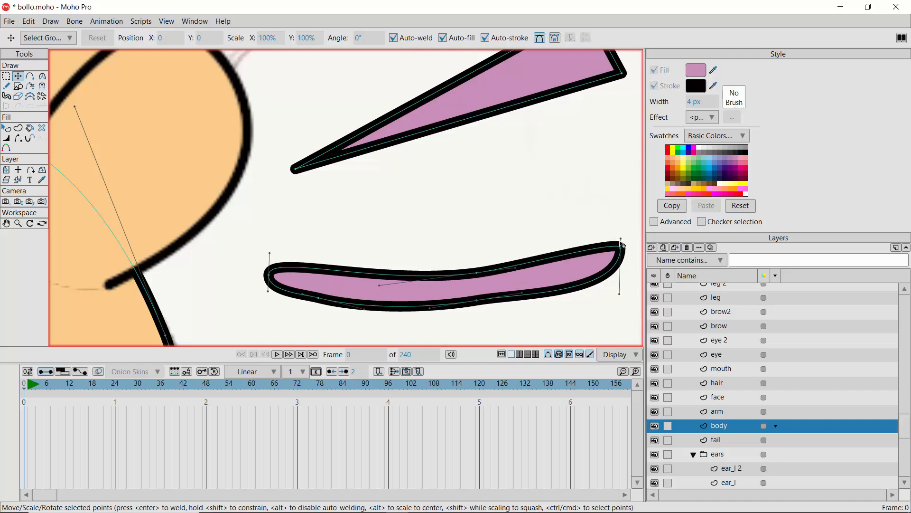
Reshape both ends of the band, delete the lower-edge point near its narrow end, and shift the two middle points slightly
{"action": "left_click_drag", "start_coordinate": [622, 245], "coordinate": [610, 226]}
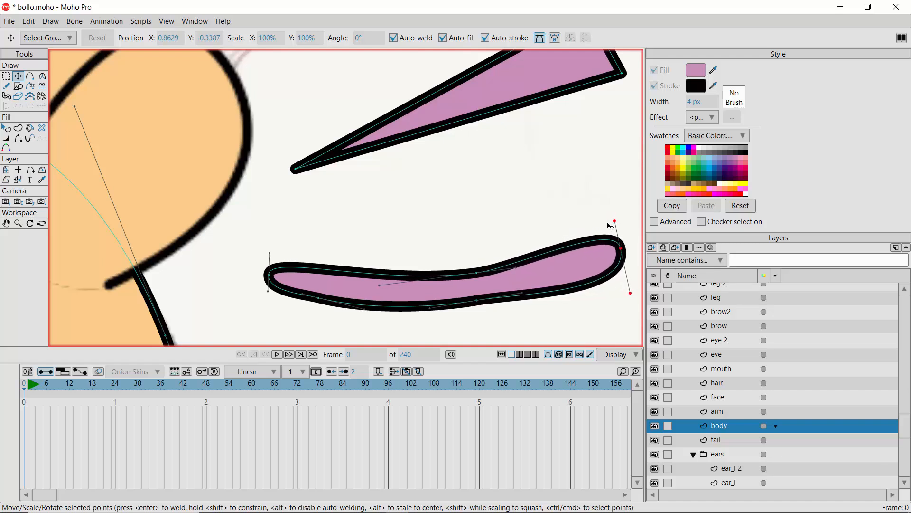
{"action": "left_click_drag", "start_coordinate": [318, 298], "coordinate": [320, 300]}
{"action": "key", "text": "Delete"}
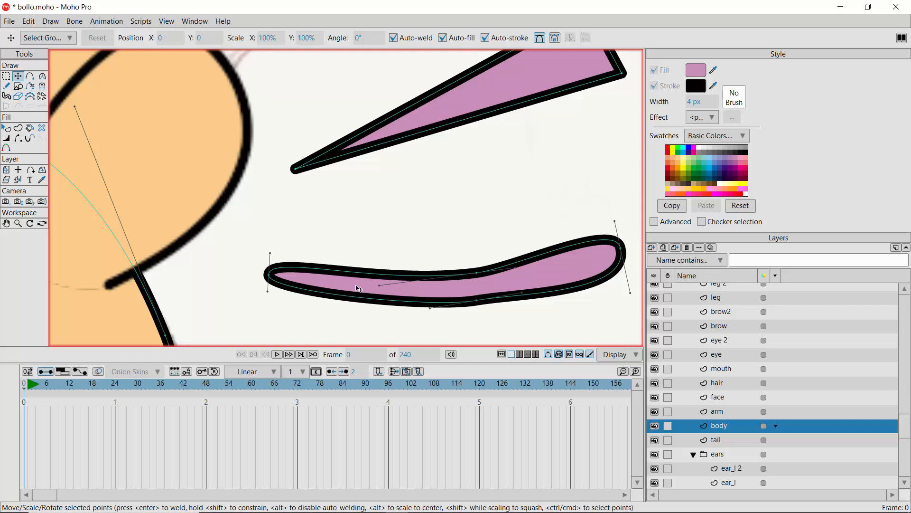
{"action": "left_click_drag", "start_coordinate": [269, 276], "coordinate": [276, 268]}
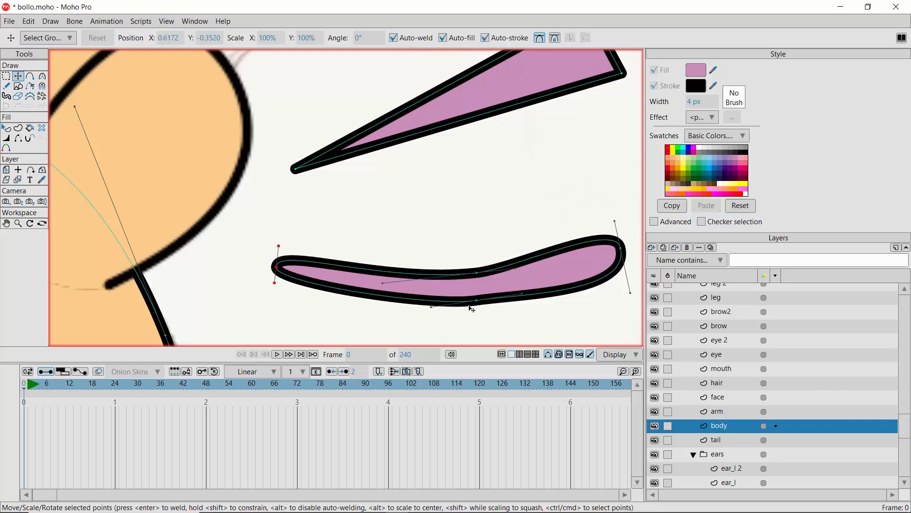
{"action": "left_click_drag", "start_coordinate": [477, 301], "coordinate": [440, 270]}
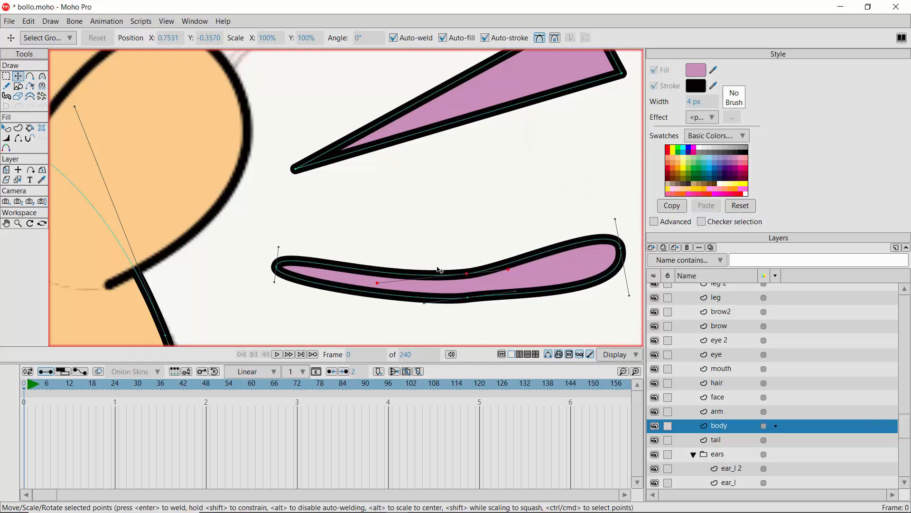
Move the whole band farther away from the triangle and the arm, and cut it from the body layer
{"action": "left_click", "coordinate": [18, 223]}
{"action": "scroll", "coordinate": [458, 243], "scroll_direction": "down", "scroll_amount": 3}
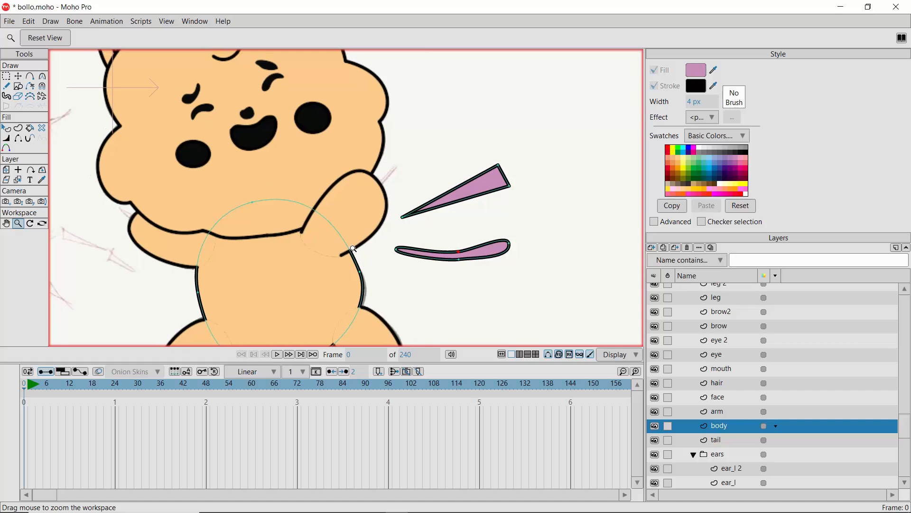
{"action": "left_click", "coordinate": [18, 76]}
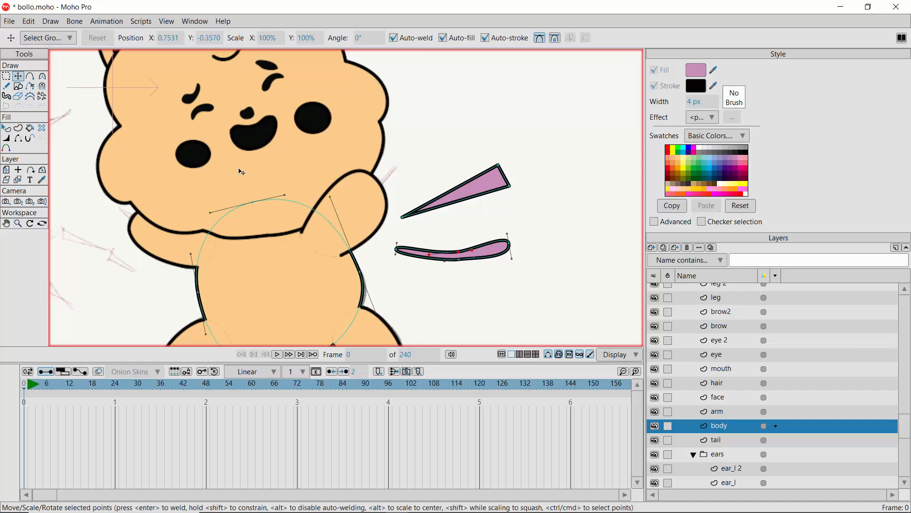
{"action": "left_click", "coordinate": [490, 250]}
{"action": "mouse_move", "coordinate": [491, 251]}
{"action": "left_mouse_down"}
{"action": "mouse_move", "coordinate": [427, 225]}
{"action": "mouse_move", "coordinate": [314, 244]}
{"action": "mouse_move", "coordinate": [297, 237]}
{"action": "mouse_move", "coordinate": [504, 289]}
{"action": "mouse_move", "coordinate": [535, 278]}
{"action": "left_mouse_up"}
{"action": "left_click", "coordinate": [7, 77]}
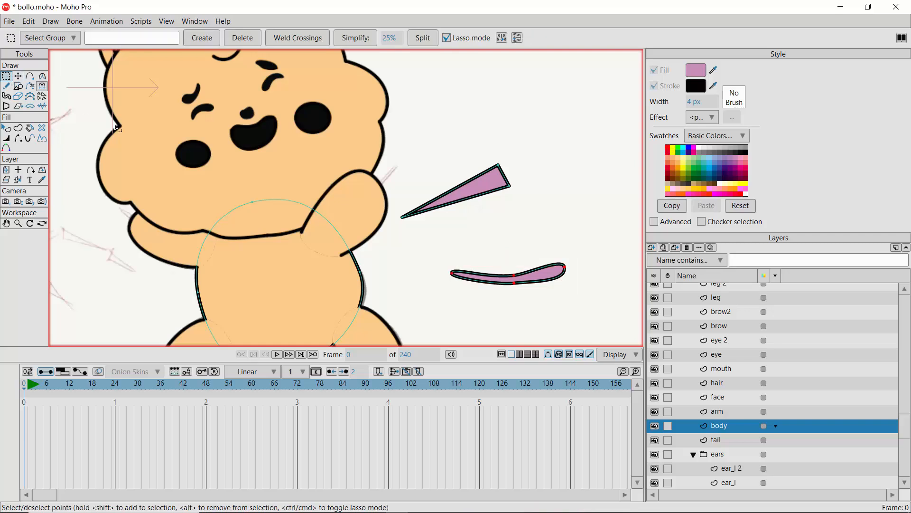
{"action": "mouse_move", "coordinate": [411, 263]}
{"action": "left_mouse_down"}
{"action": "mouse_move", "coordinate": [438, 244]}
{"action": "mouse_move", "coordinate": [583, 245]}
{"action": "mouse_move", "coordinate": [575, 319]}
{"action": "mouse_move", "coordinate": [437, 282]}
{"action": "left_mouse_up"}
{"action": "key", "text": "Delete"}
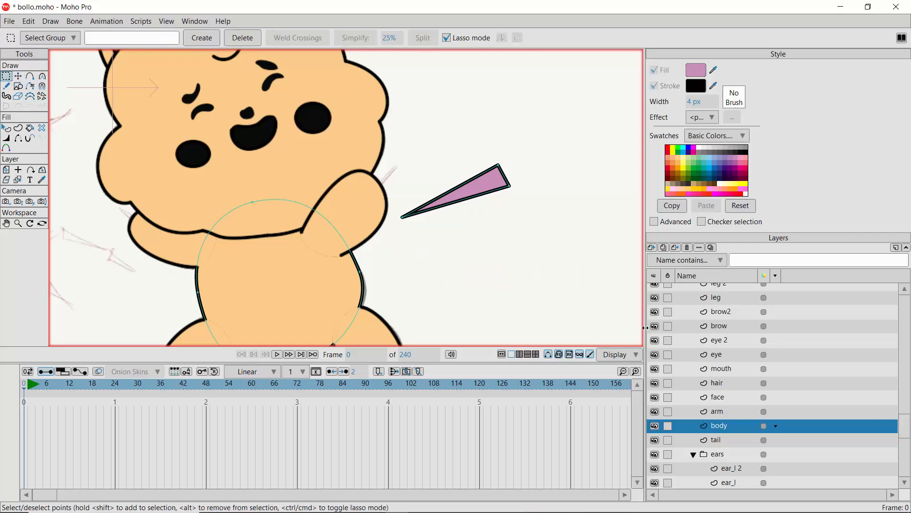
Collapse the arms and Bollo groups and add a vector layer named neck acc above Bollo
{"action": "scroll", "coordinate": [902, 423], "scroll_direction": "up", "scroll_amount": 3}
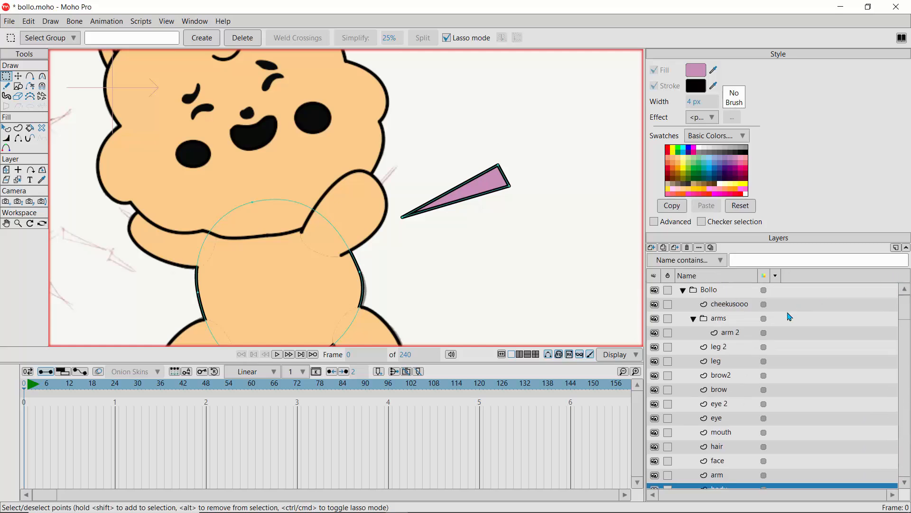
{"action": "left_click", "coordinate": [693, 319]}
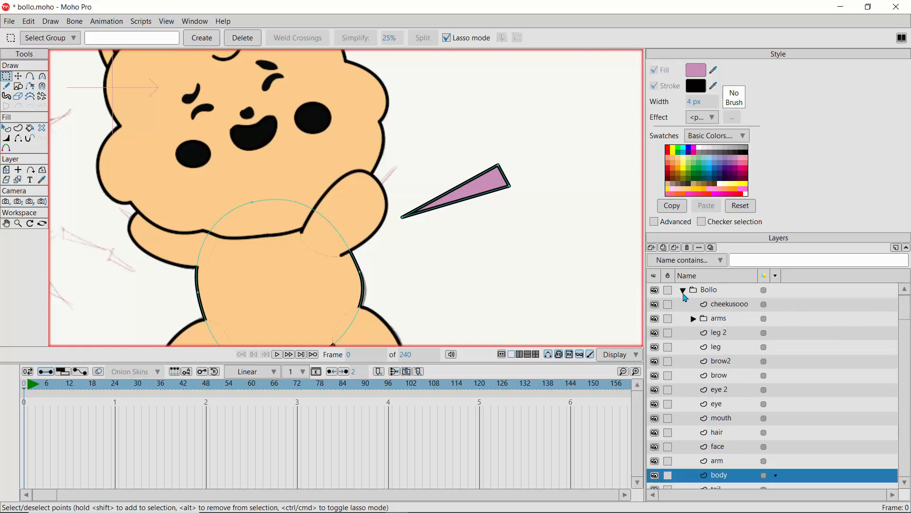
{"action": "left_click", "coordinate": [683, 290]}
{"action": "left_click", "coordinate": [652, 248]}
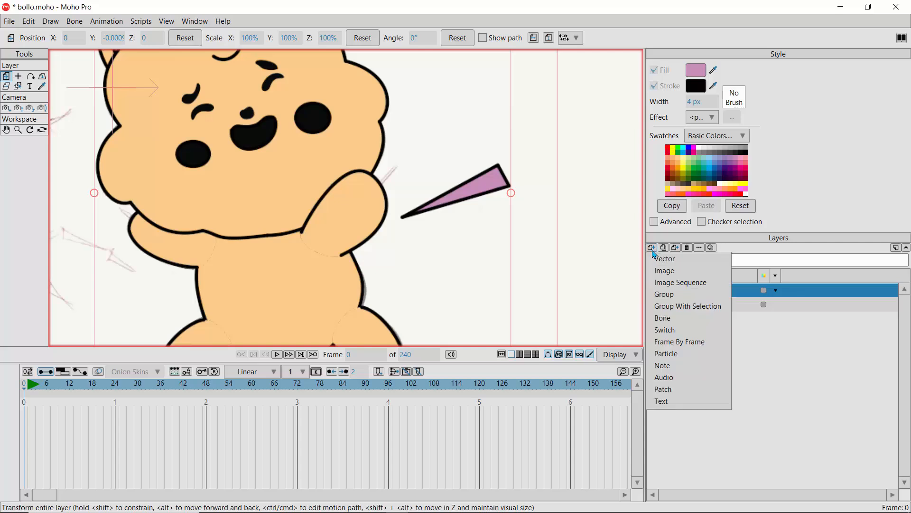
{"action": "left_click", "coordinate": [665, 264]}
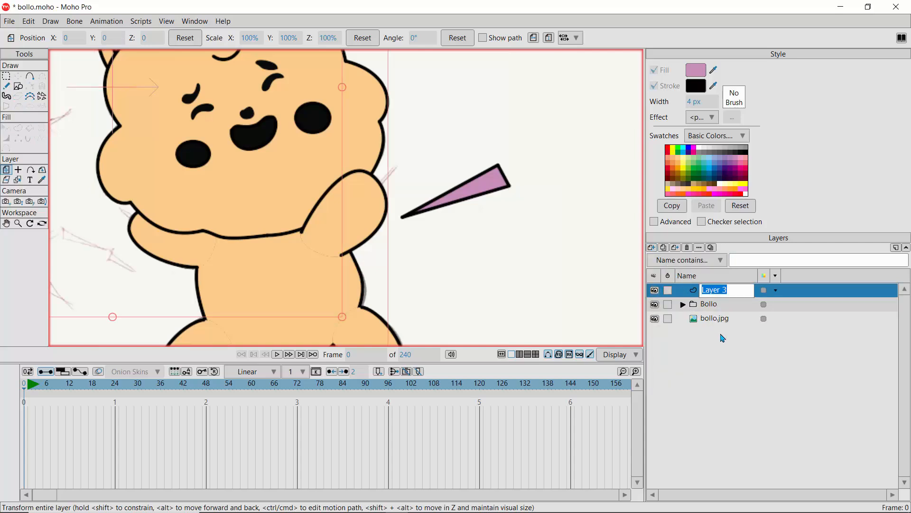
{"action": "type", "text": "neck acc"}
{"action": "key", "text": "Return"}
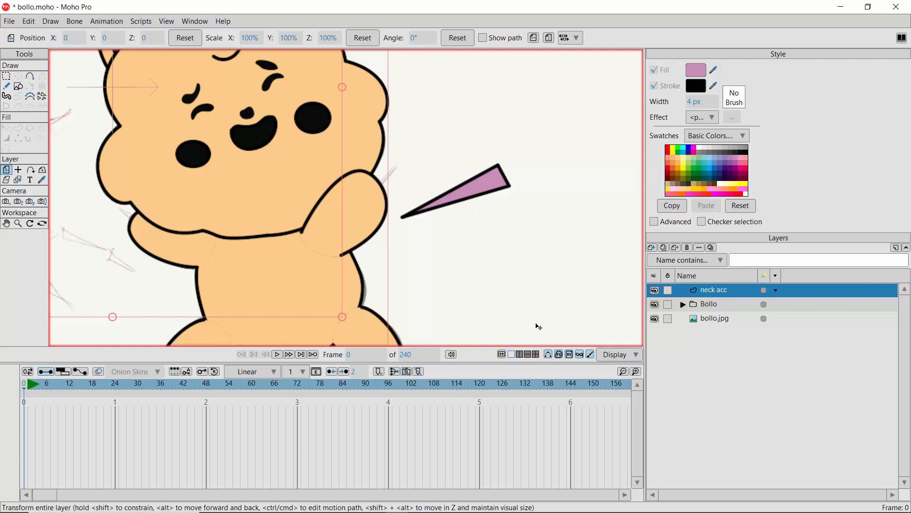
Paste the pink band into the neck acc layer and place it across the neck under the face
{"action": "key", "text": "ctrl+v"}
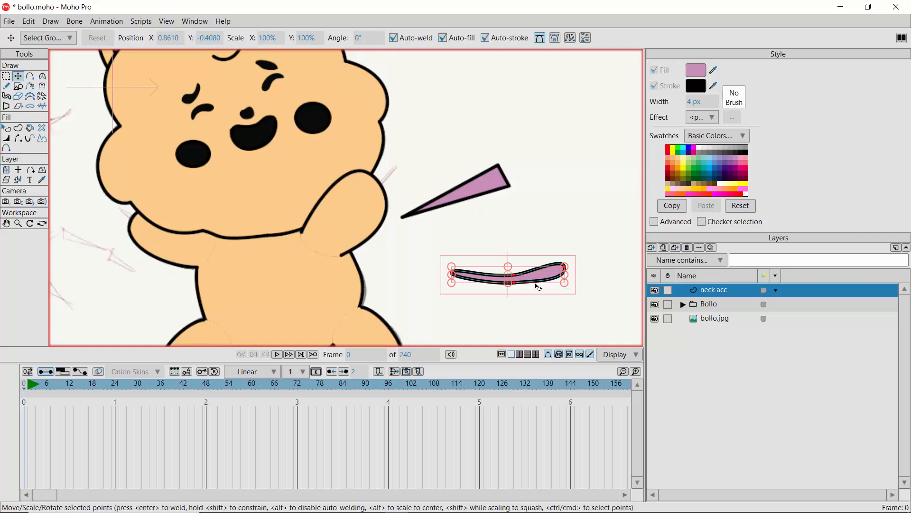
{"action": "mouse_move", "coordinate": [536, 281]}
{"action": "left_mouse_down"}
{"action": "mouse_move", "coordinate": [485, 260]}
{"action": "mouse_move", "coordinate": [283, 240]}
{"action": "left_mouse_up"}
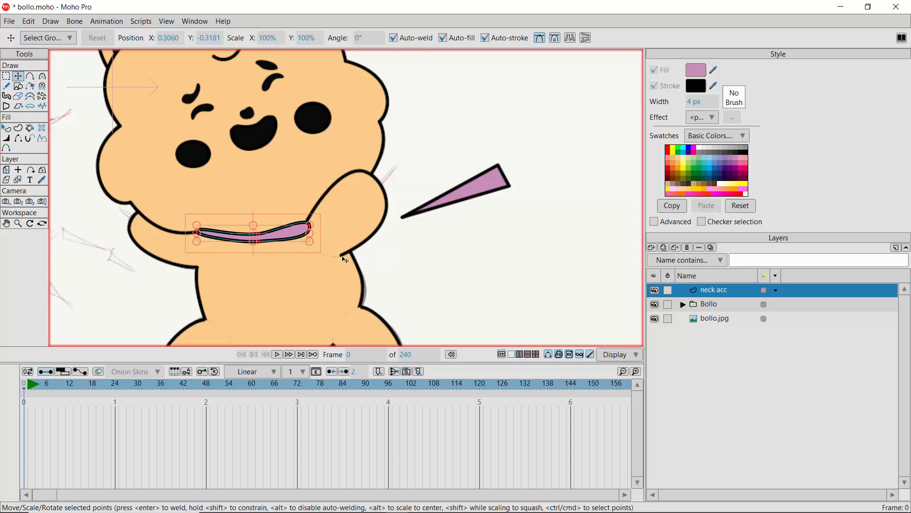
{"action": "key", "text": "ctrl+Down"}
{"action": "left_click", "coordinate": [447, 293]}
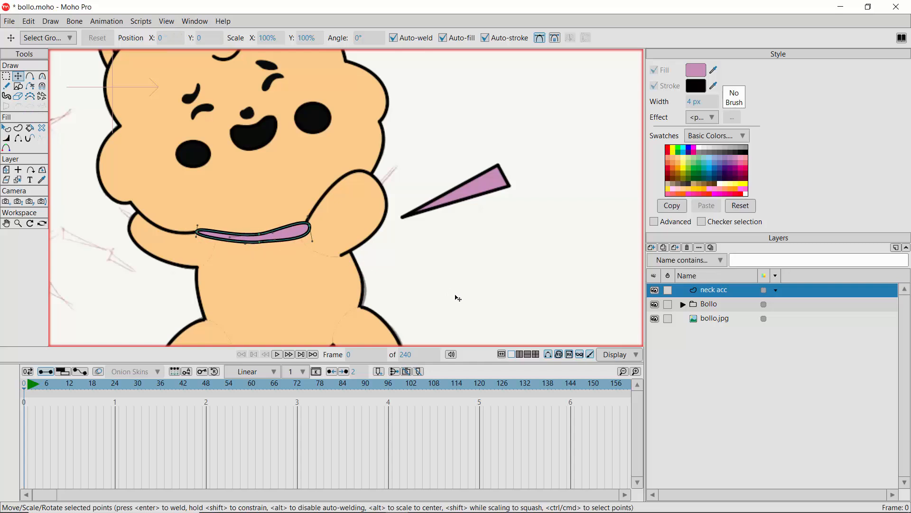
Move the neck acc layer to the top of the Bollo group, and briefly hide the group to compare with the reference sketch
{"action": "left_click", "coordinate": [683, 305]}
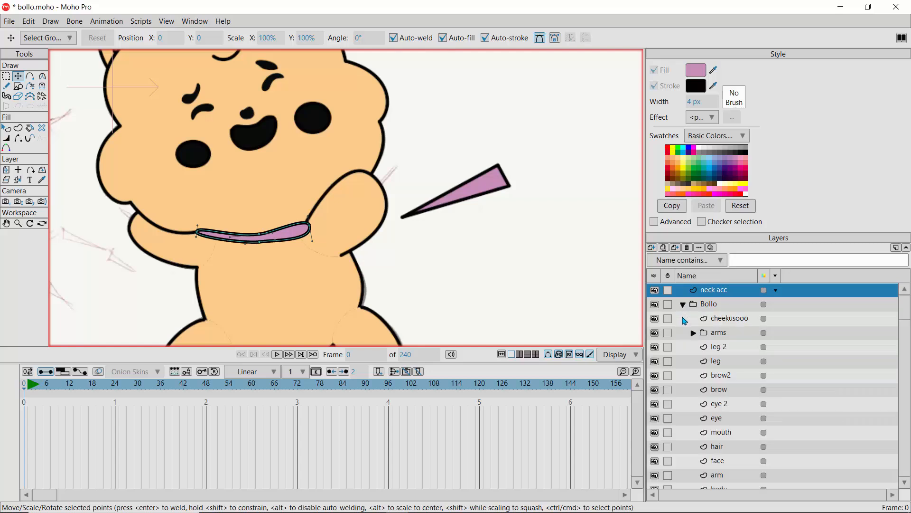
{"action": "left_click_drag", "start_coordinate": [707, 294], "coordinate": [709, 322]}
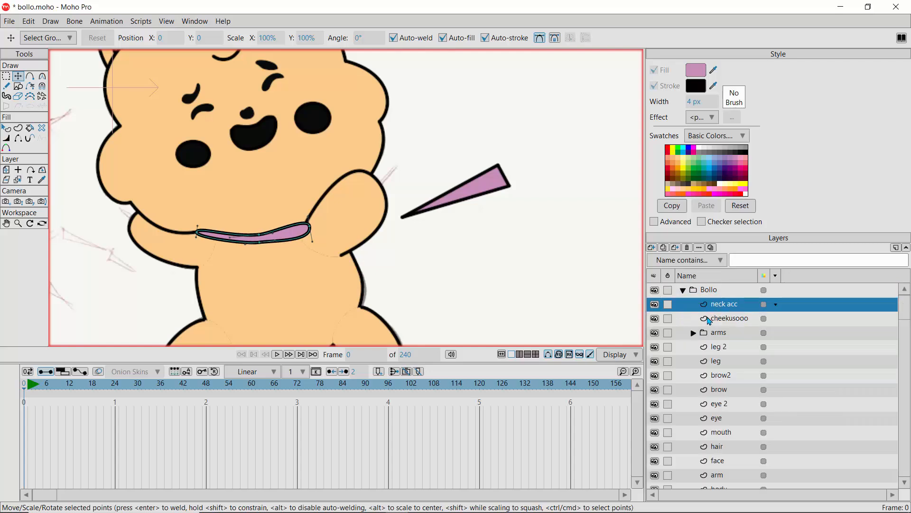
{"action": "left_click", "coordinate": [684, 290]}
{"action": "left_click", "coordinate": [655, 290]}
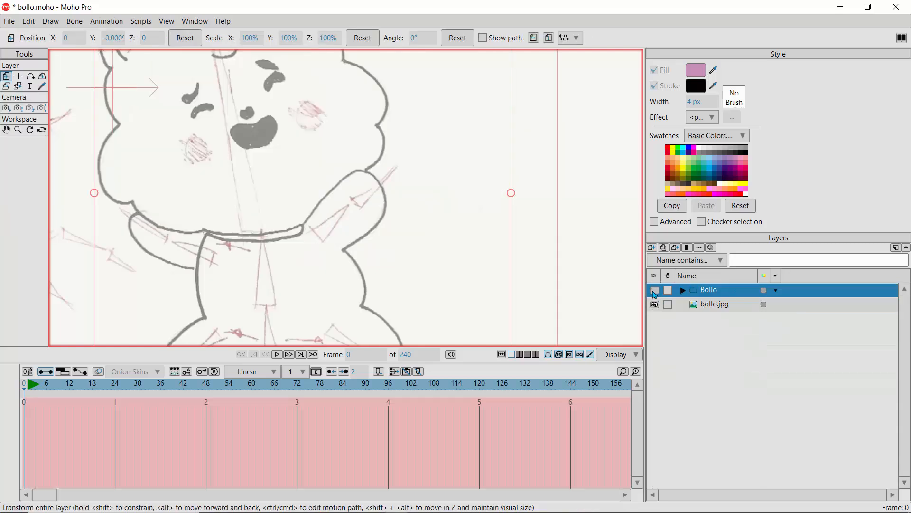
{"action": "left_click", "coordinate": [654, 292]}
{"action": "left_click_drag", "start_coordinate": [464, 276], "coordinate": [460, 279]}
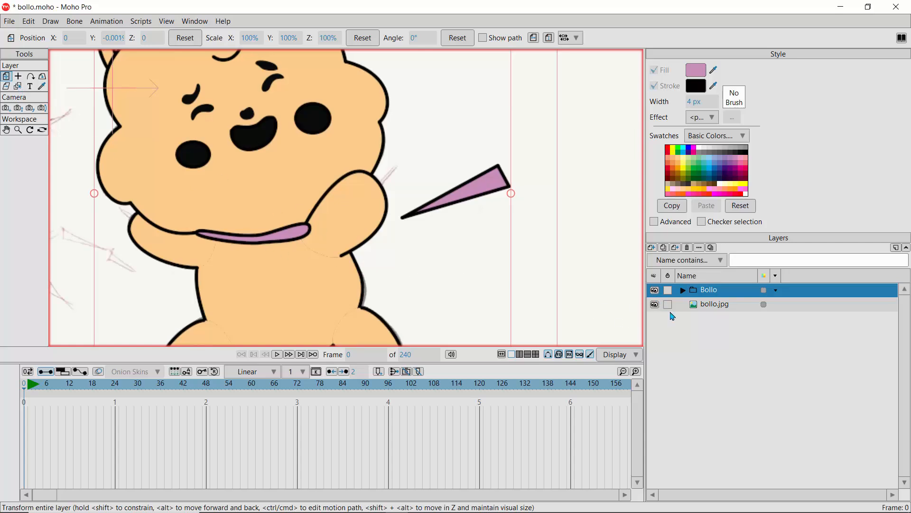
Delete the leftover pink triangle beside the raised arm from the body layer and save the file
{"action": "left_click", "coordinate": [681, 290]}
{"action": "left_click", "coordinate": [692, 321]}
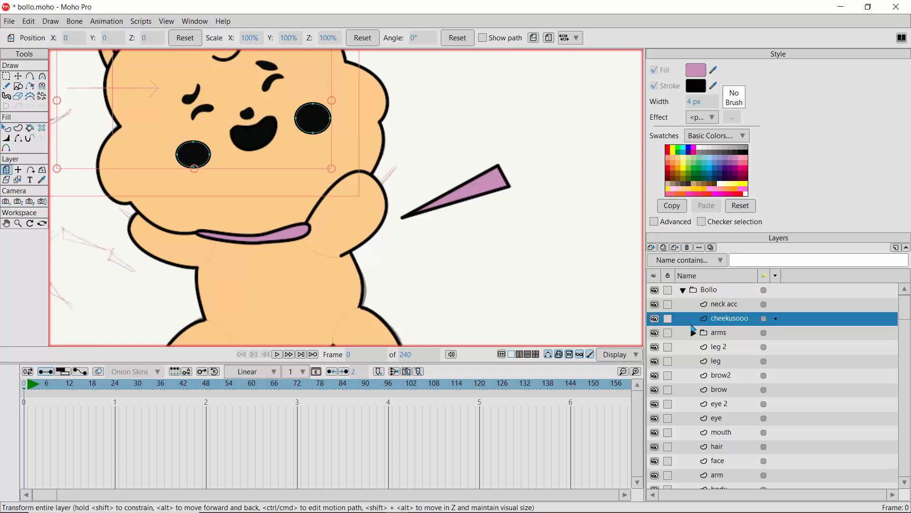
{"action": "left_click", "coordinate": [7, 76]}
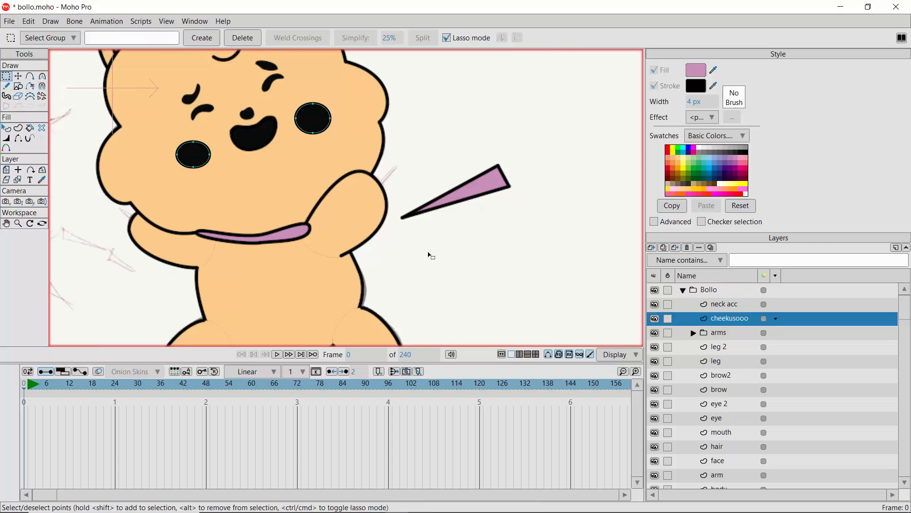
{"action": "mouse_move", "coordinate": [404, 237]}
{"action": "left_mouse_down"}
{"action": "mouse_move", "coordinate": [400, 194]}
{"action": "mouse_move", "coordinate": [444, 156]}
{"action": "mouse_move", "coordinate": [519, 168]}
{"action": "mouse_move", "coordinate": [406, 239]}
{"action": "left_mouse_up"}
{"action": "left_click", "coordinate": [18, 180]}
{"action": "left_click", "coordinate": [450, 210]}
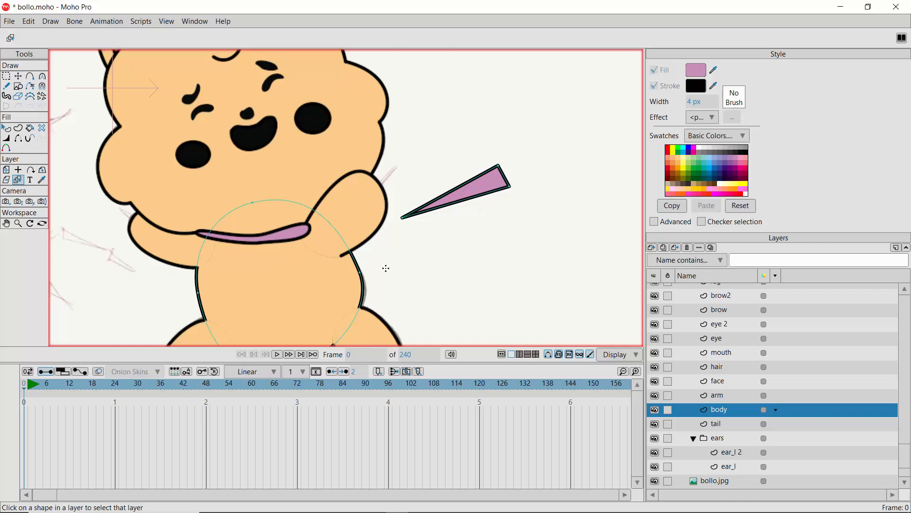
{"action": "left_click", "coordinate": [6, 76]}
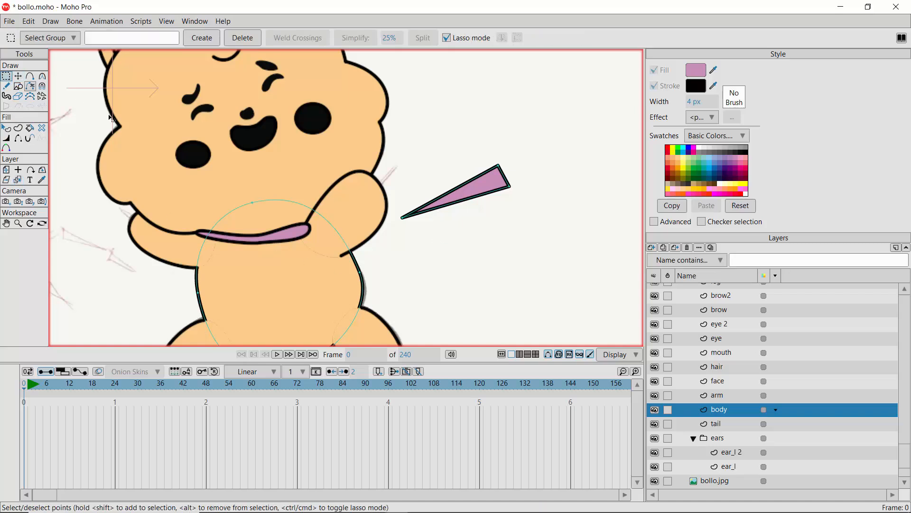
{"action": "mouse_move", "coordinate": [404, 237]}
{"action": "left_mouse_down"}
{"action": "mouse_move", "coordinate": [424, 184]}
{"action": "mouse_move", "coordinate": [475, 150]}
{"action": "mouse_move", "coordinate": [536, 199]}
{"action": "mouse_move", "coordinate": [452, 240]}
{"action": "mouse_move", "coordinate": [408, 246]}
{"action": "left_mouse_up"}
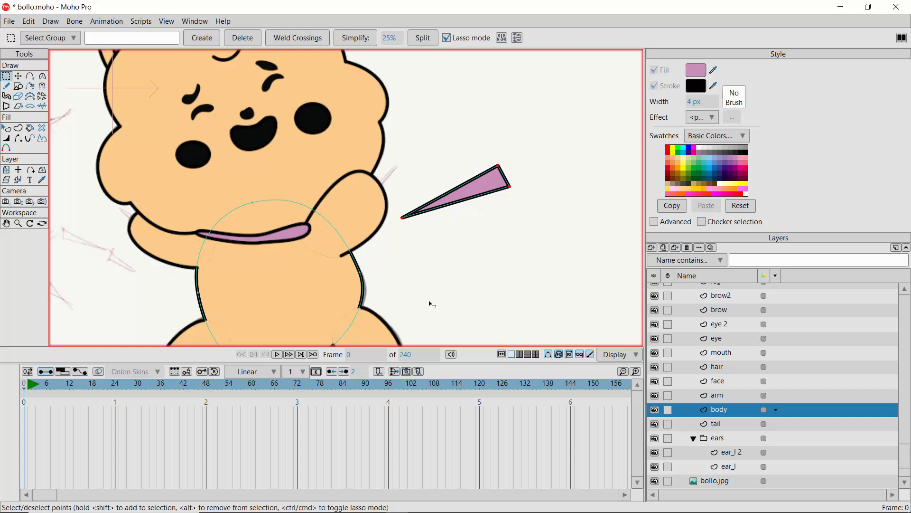
{"action": "key", "text": "Delete"}
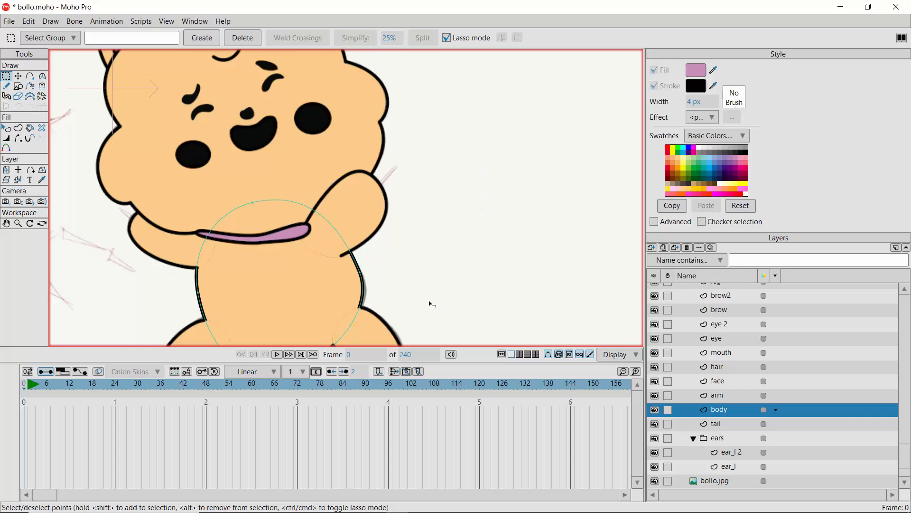
{"action": "key", "text": "ctrl+s"}
Collapse the Bollo group and switch its visibility and that of bollo.jpg on and off to compare the coloured character with the sketch
{"action": "left_click_drag", "start_coordinate": [905, 467], "coordinate": [904, 302]}
{"action": "left_click", "coordinate": [682, 290]}
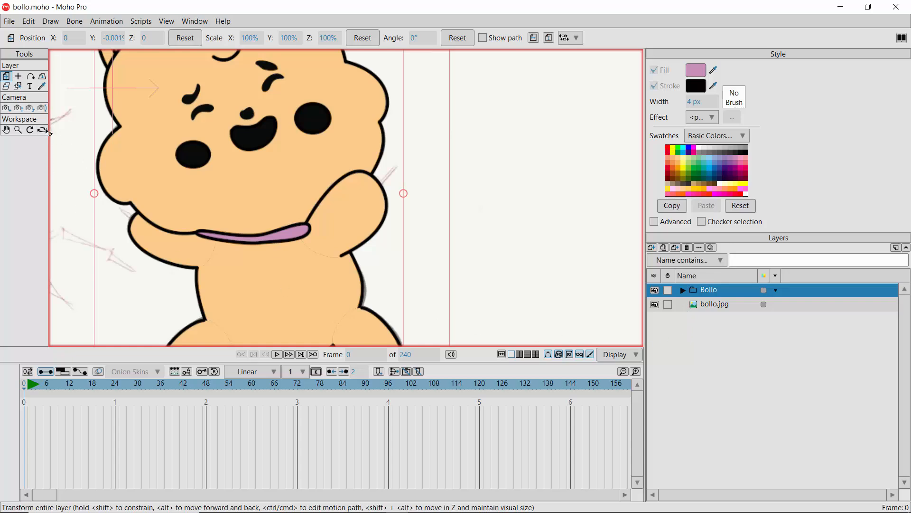
{"action": "left_click", "coordinate": [18, 130]}
{"action": "left_click_drag", "start_coordinate": [389, 280], "coordinate": [353, 291]}
{"action": "scroll", "coordinate": [336, 292], "scroll_direction": "down", "scroll_amount": 3}
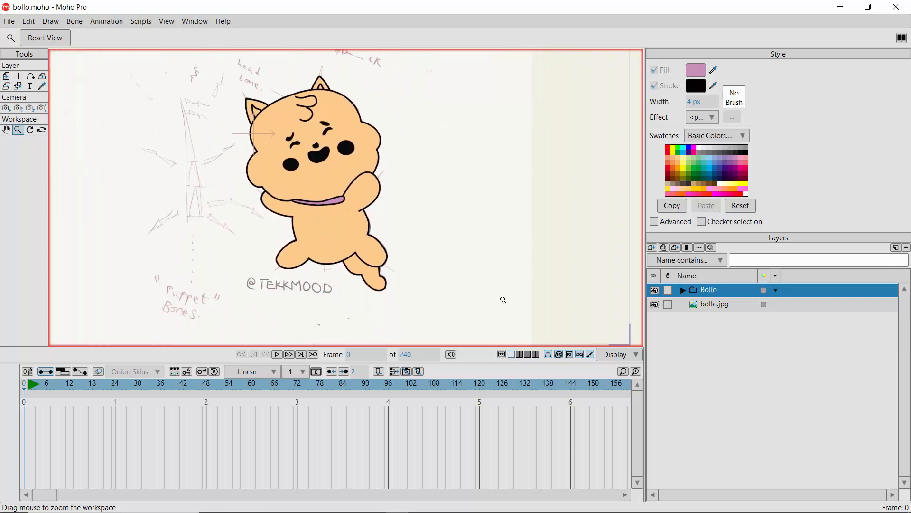
{"action": "left_click", "coordinate": [654, 290]}
{"action": "left_click", "coordinate": [655, 290]}
{"action": "left_click", "coordinate": [655, 291]}
{"action": "left_click", "coordinate": [655, 291]}
{"action": "left_click", "coordinate": [655, 292]}
{"action": "left_click", "coordinate": [655, 291]}
{"action": "left_click", "coordinate": [657, 296]}
{"action": "left_click", "coordinate": [657, 295]}
{"action": "left_click", "coordinate": [657, 296]}
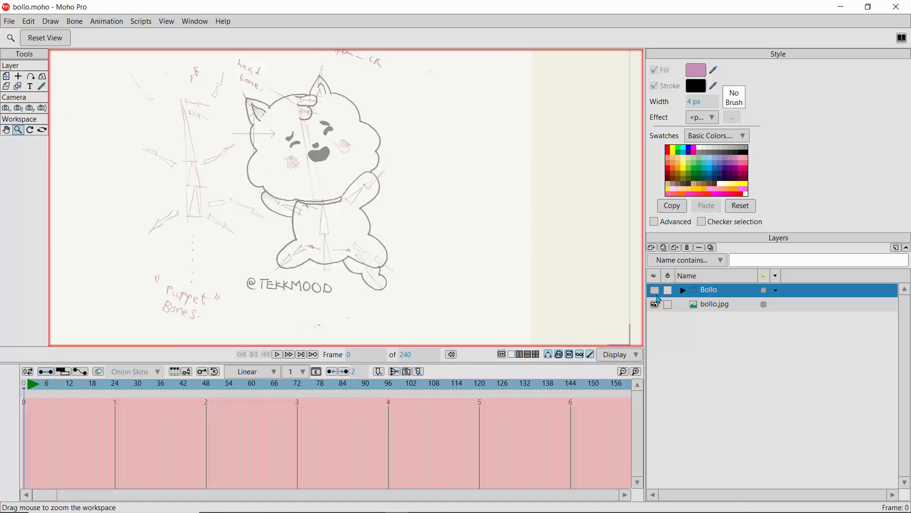
{"action": "left_click", "coordinate": [657, 295]}
{"action": "left_click", "coordinate": [657, 296]}
{"action": "left_click", "coordinate": [656, 291]}
{"action": "left_click", "coordinate": [657, 304]}
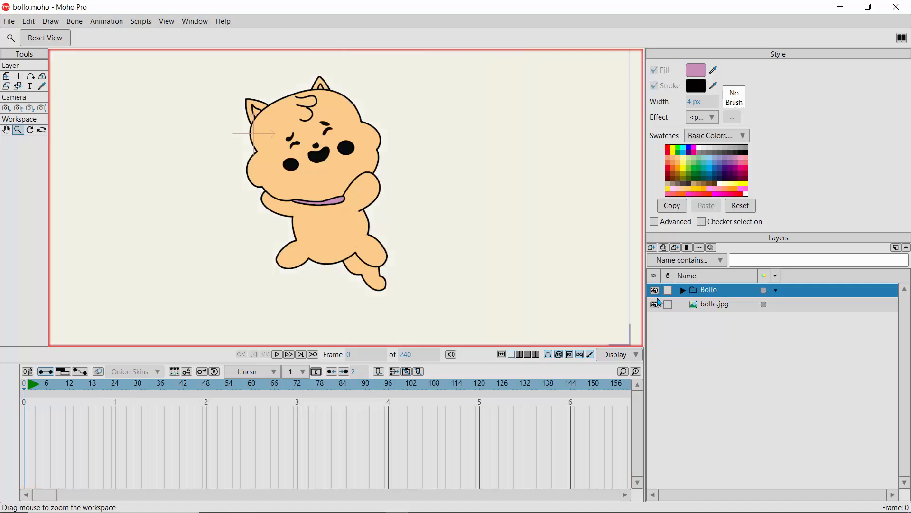
{"action": "left_click", "coordinate": [656, 290]}
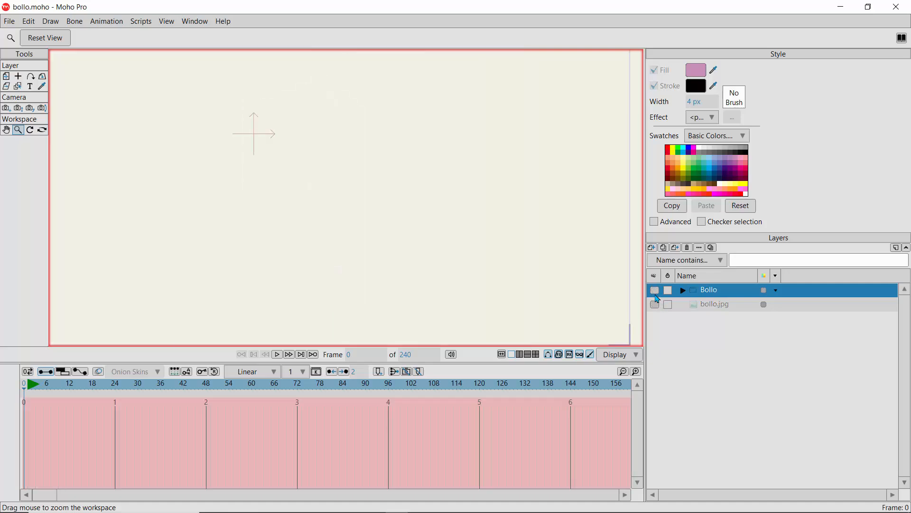
{"action": "left_click", "coordinate": [655, 290]}
{"action": "left_click", "coordinate": [656, 304]}
{"action": "left_click", "coordinate": [656, 290]}
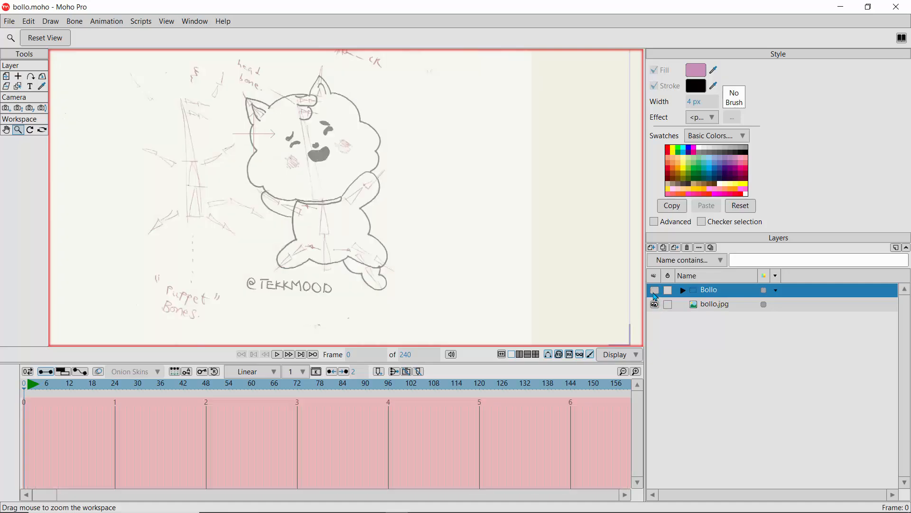
{"action": "left_click", "coordinate": [655, 294]}
{"action": "left_click", "coordinate": [655, 294]}
{"action": "left_click", "coordinate": [655, 295]}
{"action": "left_click", "coordinate": [656, 295]}
{"action": "left_click", "coordinate": [656, 295]}
{"action": "left_click", "coordinate": [656, 295]}
{"action": "left_click", "coordinate": [656, 295]}
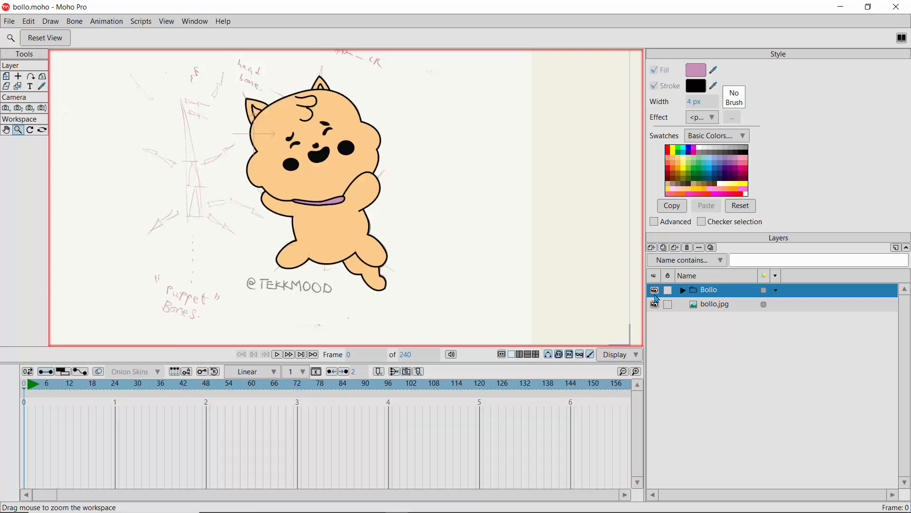
{"action": "left_click", "coordinate": [656, 296]}
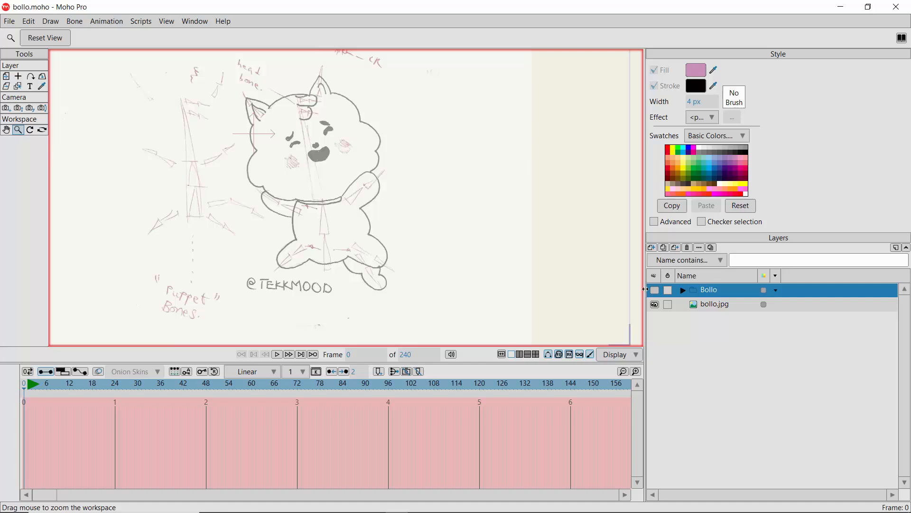
{"action": "left_click", "coordinate": [654, 294]}
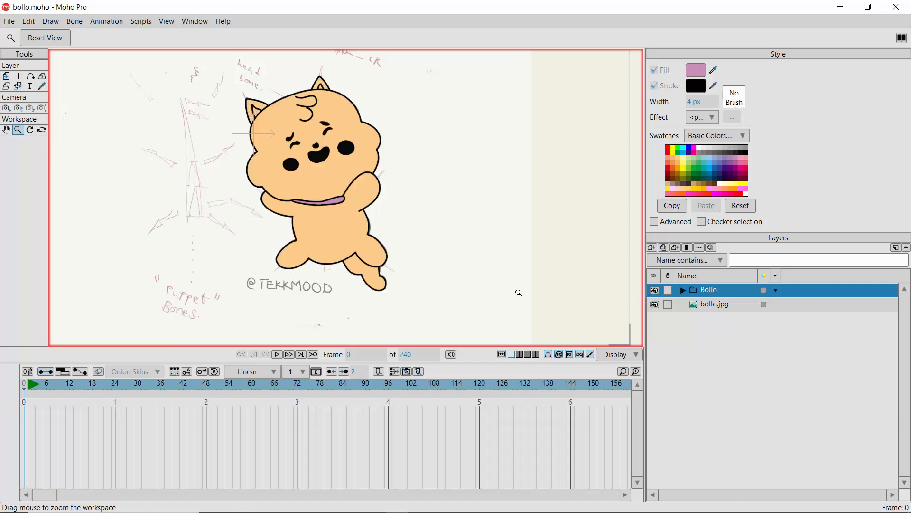
Move the ear_l layer out of the ears group and place it between the hair and face layers
{"action": "left_click", "coordinate": [683, 291]}
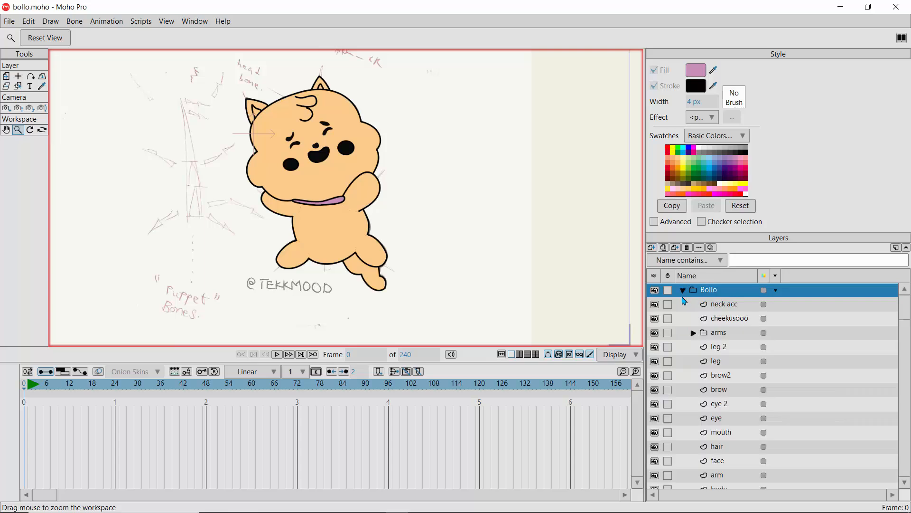
{"action": "left_click", "coordinate": [717, 305]}
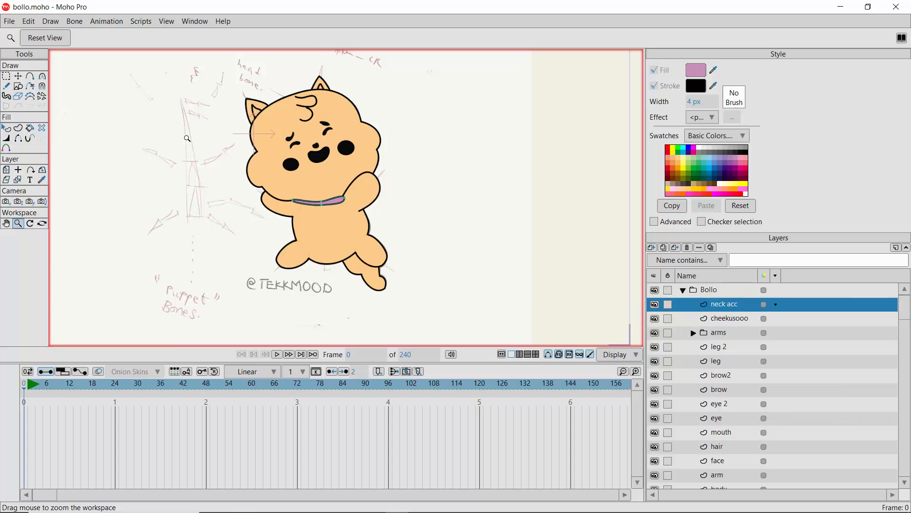
{"action": "left_click", "coordinate": [18, 180]}
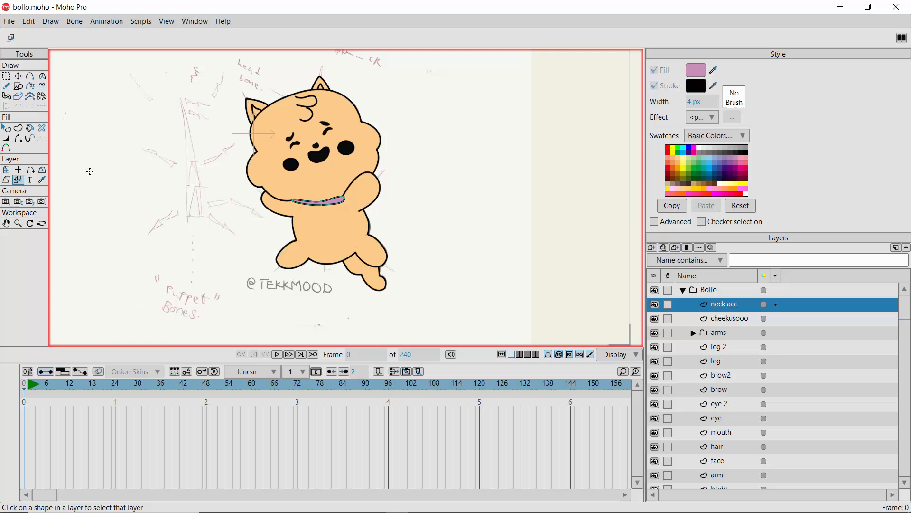
{"action": "left_click", "coordinate": [257, 101]}
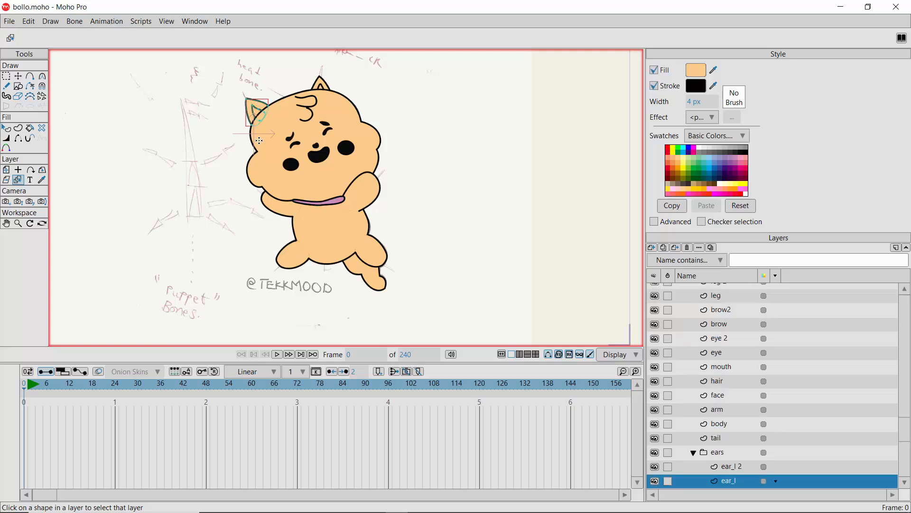
{"action": "left_click", "coordinate": [17, 78]}
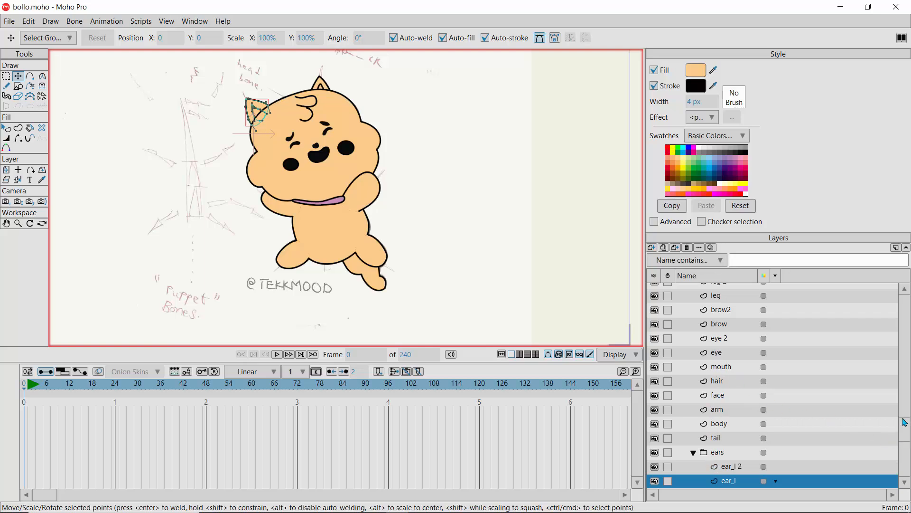
{"action": "scroll", "coordinate": [905, 422], "scroll_direction": "up", "scroll_amount": 2}
{"action": "left_click_drag", "start_coordinate": [896, 364], "coordinate": [844, 416]}
{"action": "left_click_drag", "start_coordinate": [727, 454], "coordinate": [724, 394]}
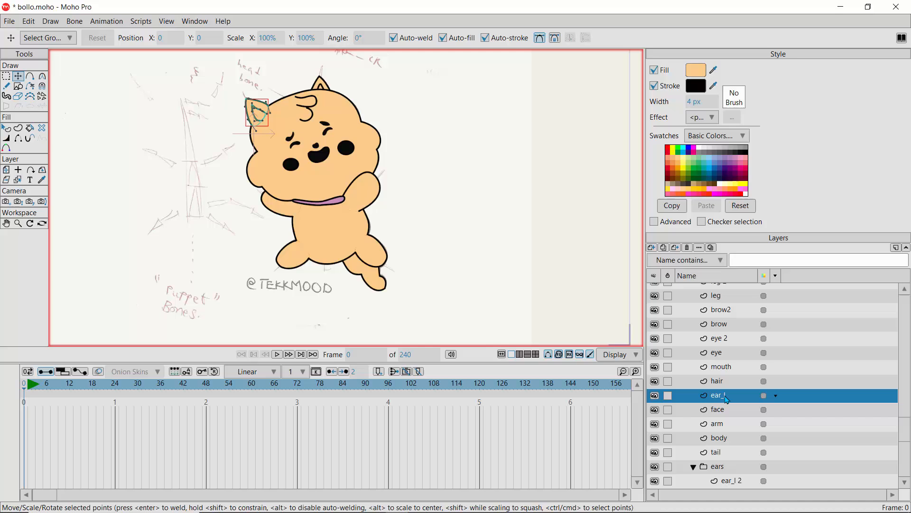
Deselect the ear's points, hide and show the ear_l layer to check its new stacking, and save the file
{"action": "left_click", "coordinate": [219, 164]}
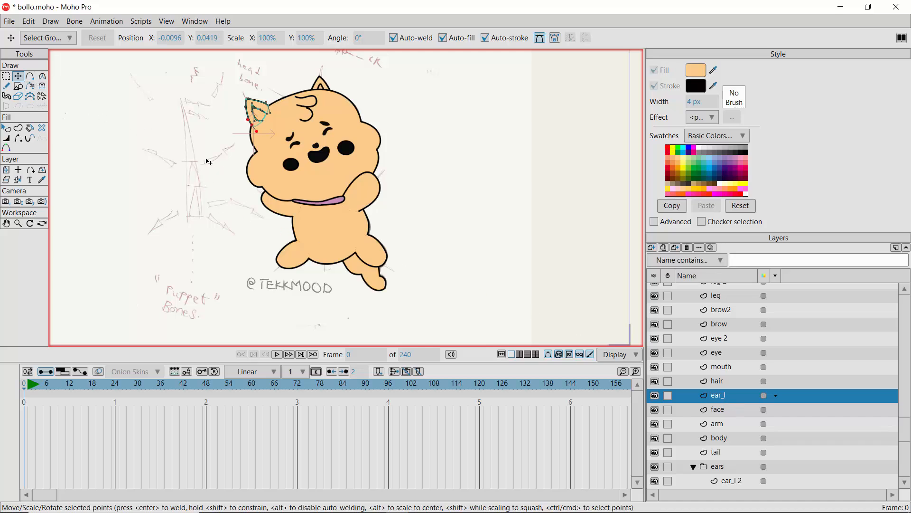
{"action": "left_click", "coordinate": [235, 185]}
{"action": "left_click", "coordinate": [655, 397]}
{"action": "left_click", "coordinate": [654, 396]}
{"action": "left_click", "coordinate": [655, 397]}
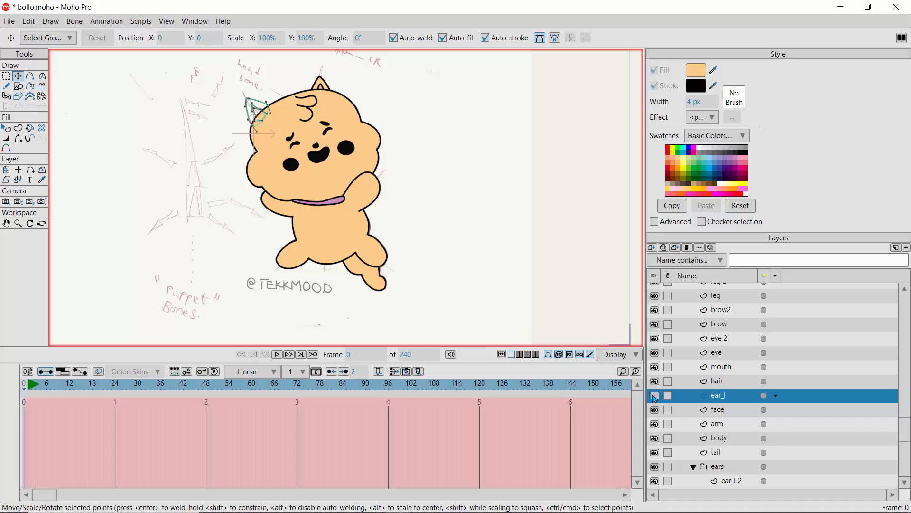
{"action": "left_click", "coordinate": [654, 397]}
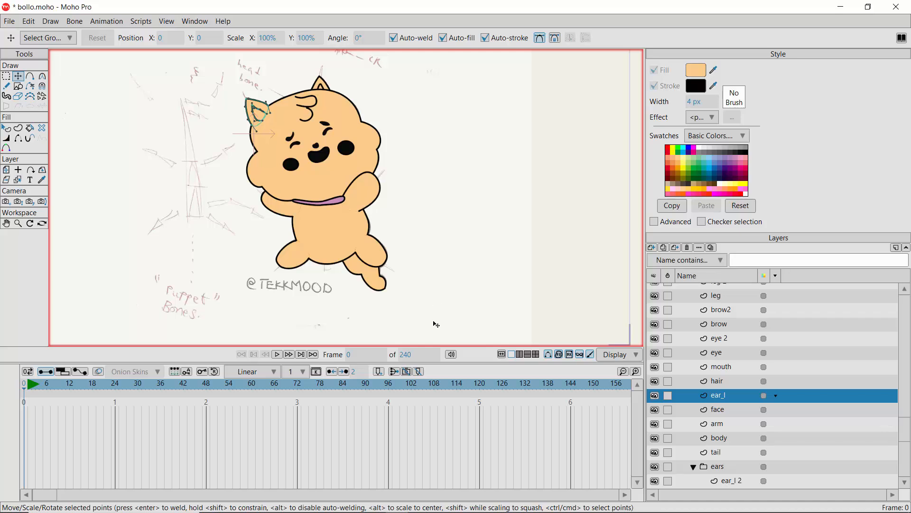
{"action": "key", "text": "ctrl+s"}
Collapse the Bollo group and repeatedly hide and show it to check the restacked ear and whole character against the sketch
{"action": "scroll", "coordinate": [904, 352], "scroll_direction": "up", "scroll_amount": 5}
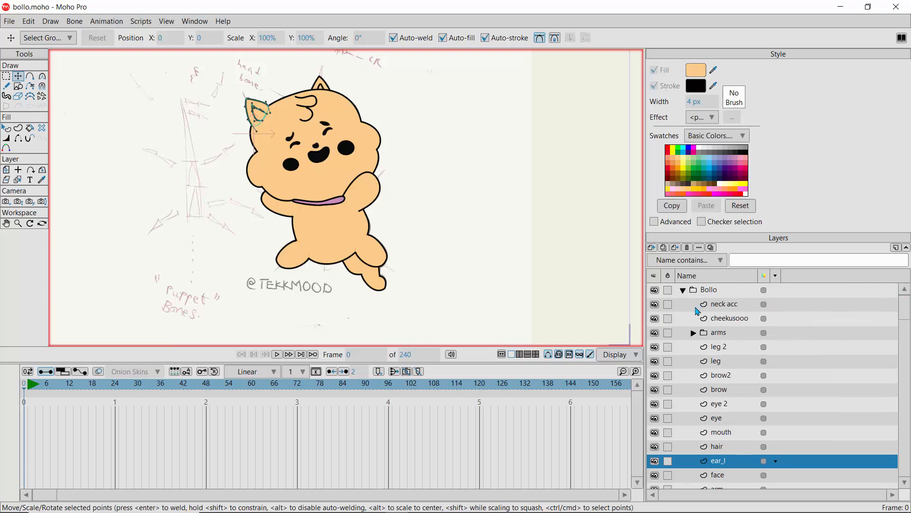
{"action": "left_click", "coordinate": [685, 291]}
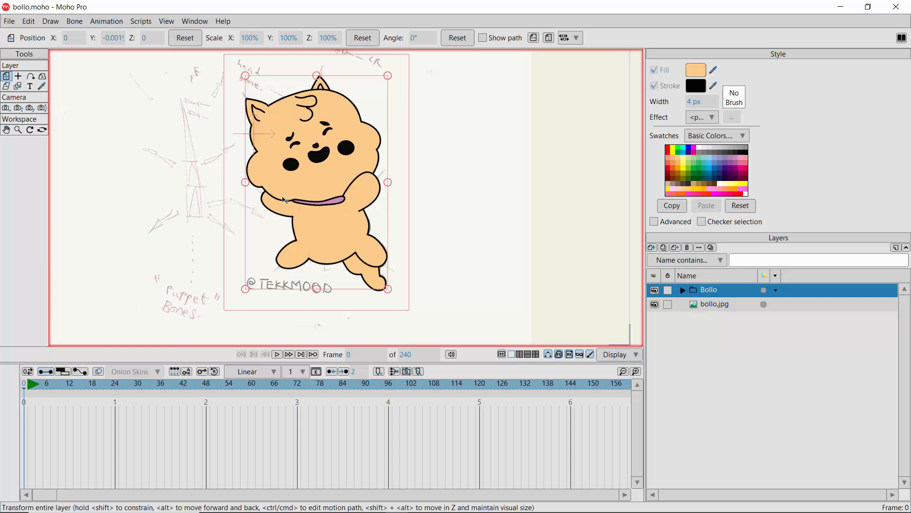
{"action": "left_click", "coordinate": [655, 292]}
{"action": "left_click", "coordinate": [656, 295]}
{"action": "left_click", "coordinate": [656, 295]}
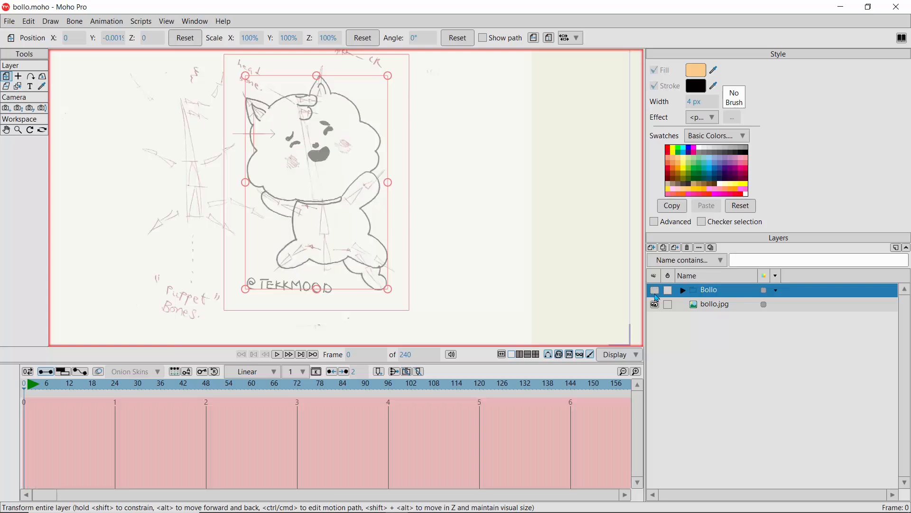
{"action": "left_click", "coordinate": [657, 297]}
{"action": "left_click", "coordinate": [657, 297]}
{"action": "left_click", "coordinate": [658, 297]}
{"action": "left_click", "coordinate": [658, 297]}
{"action": "left_click", "coordinate": [658, 297]}
{"action": "left_click", "coordinate": [657, 297]}
{"action": "left_click", "coordinate": [657, 297]}
{"action": "left_click", "coordinate": [657, 297]}
{"action": "left_click", "coordinate": [657, 297]}
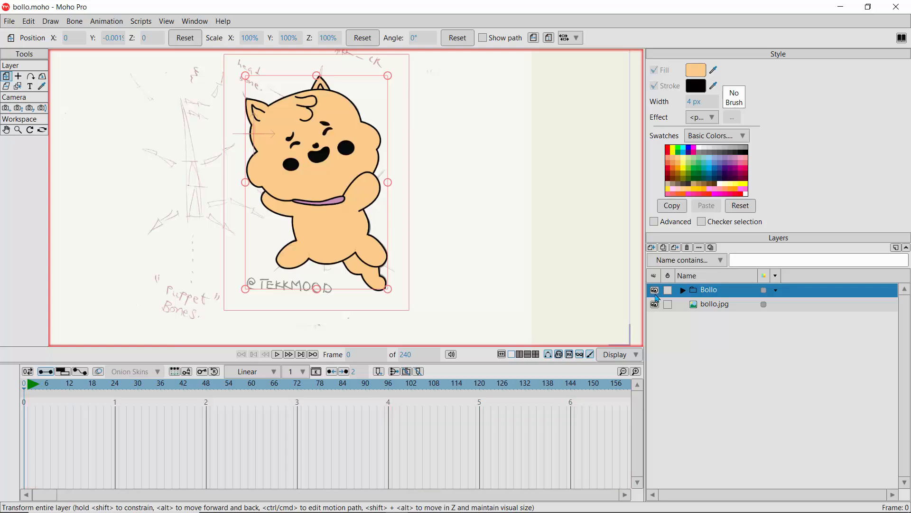
{"action": "left_click", "coordinate": [657, 297]}
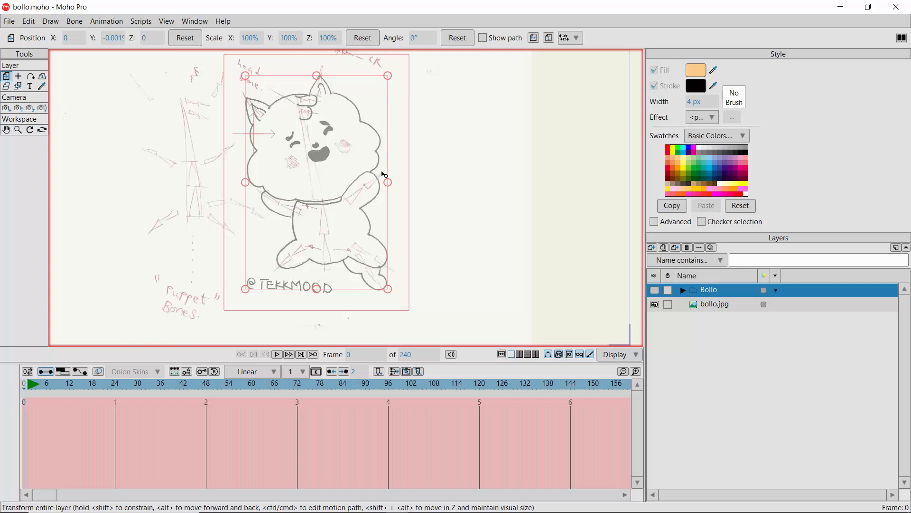
{"action": "left_click", "coordinate": [655, 294]}
{"action": "left_click", "coordinate": [655, 295]}
{"action": "left_click", "coordinate": [655, 294]}
{"action": "left_click", "coordinate": [655, 294]}
{"action": "left_click", "coordinate": [655, 295]}
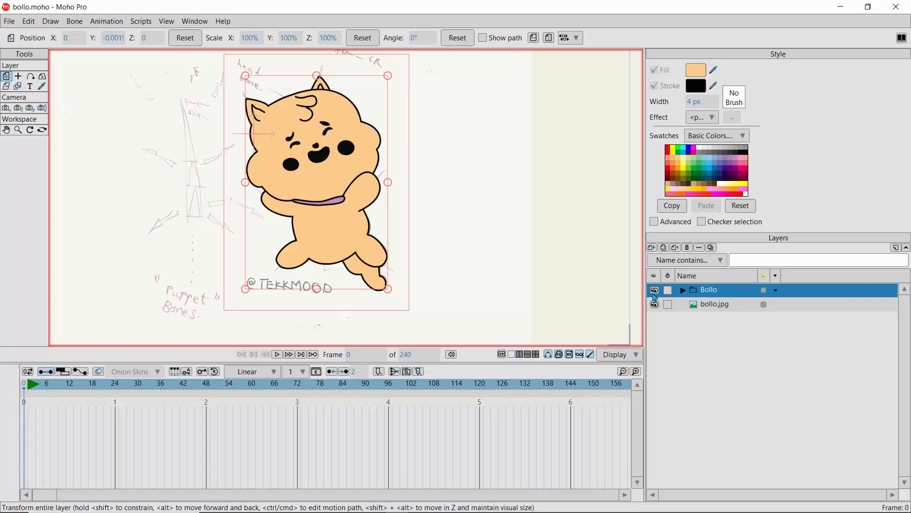
{"action": "left_click", "coordinate": [656, 296]}
{"action": "left_click", "coordinate": [655, 297]}
{"action": "left_click", "coordinate": [658, 303]}
{"action": "left_click", "coordinate": [657, 304]}
Expand the Bollo group and set the face layer's opacity to 40% so the sketch shows through
{"action": "left_click", "coordinate": [683, 290]}
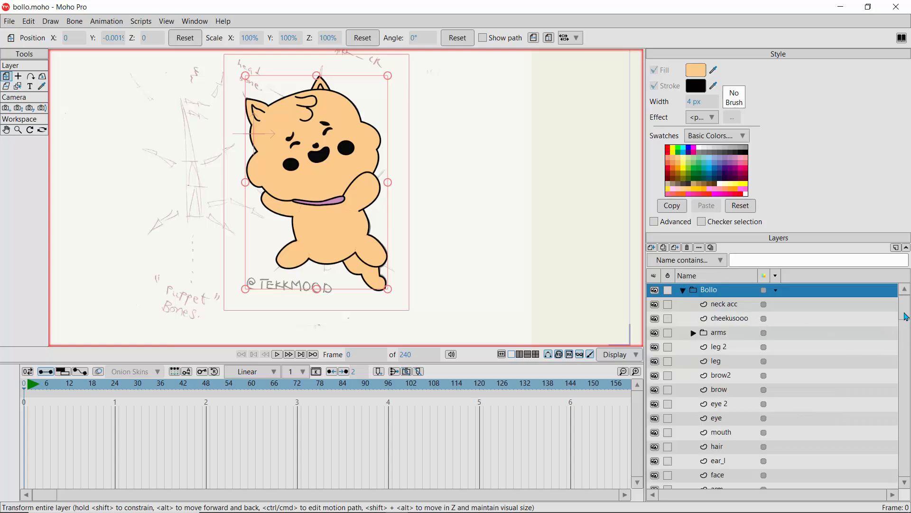
{"action": "scroll", "coordinate": [906, 332], "scroll_direction": "down", "scroll_amount": 3}
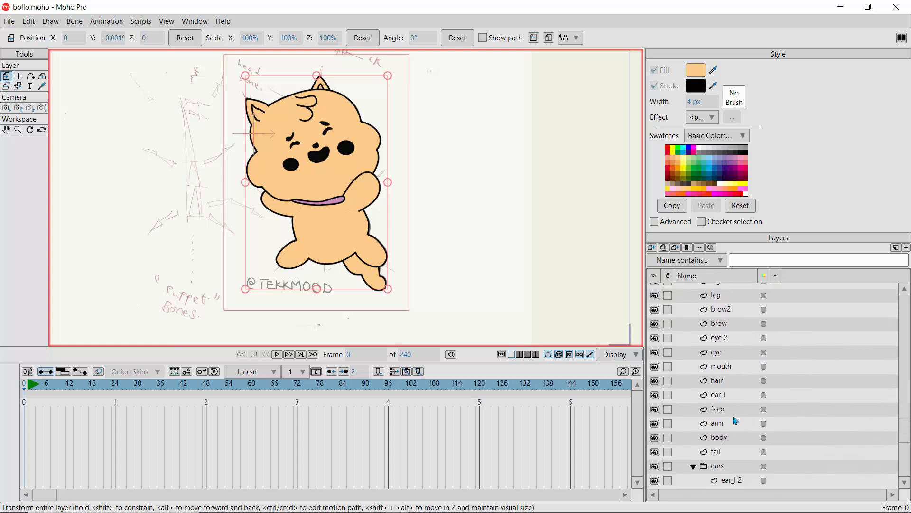
{"action": "left_click", "coordinate": [734, 410]}
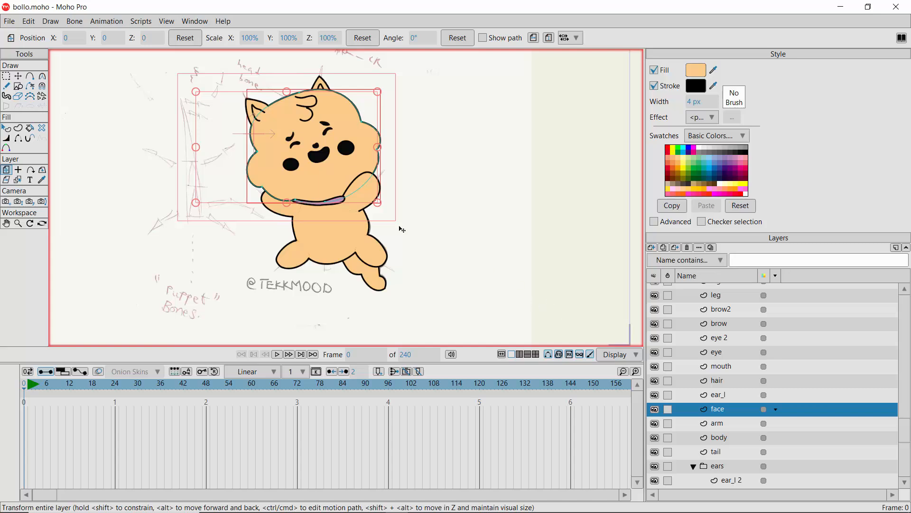
{"action": "left_click", "coordinate": [19, 225]}
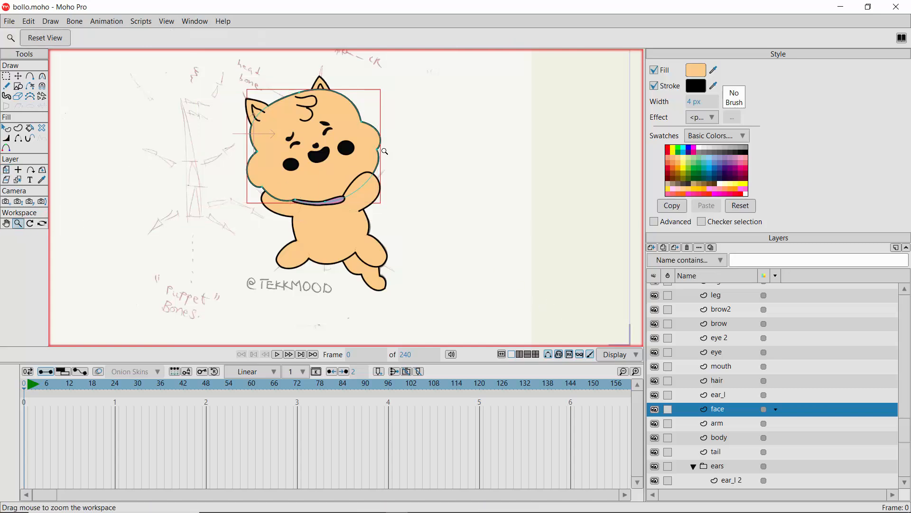
{"action": "left_click_drag", "start_coordinate": [385, 151], "coordinate": [459, 218]}
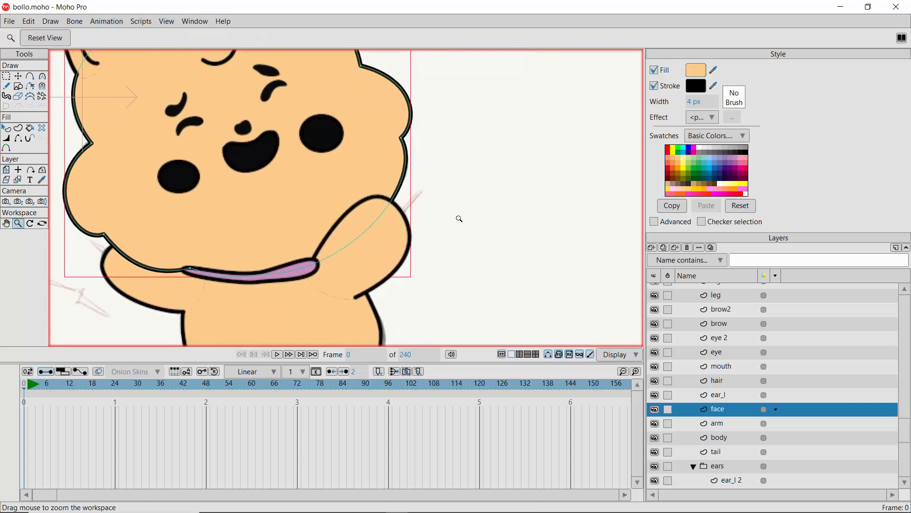
{"action": "double_click", "coordinate": [711, 410]}
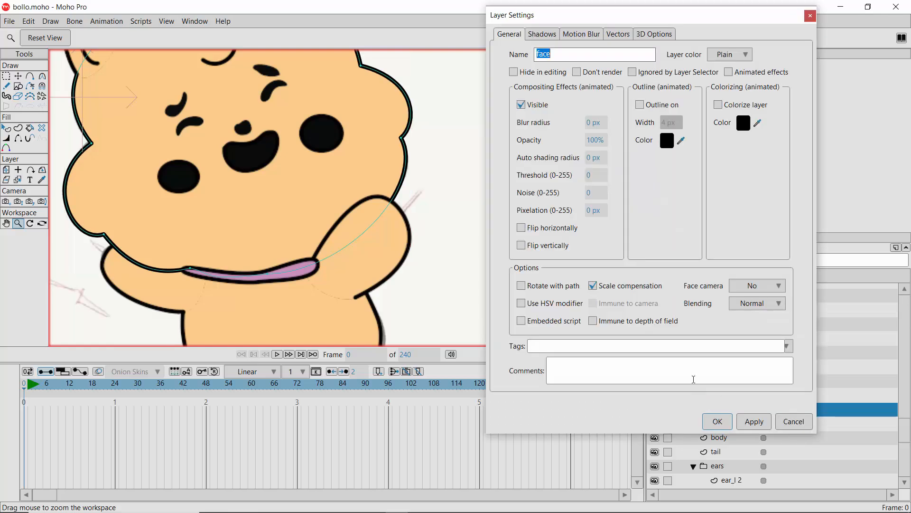
{"action": "left_click", "coordinate": [596, 143]}
{"action": "type", "text": "40"}
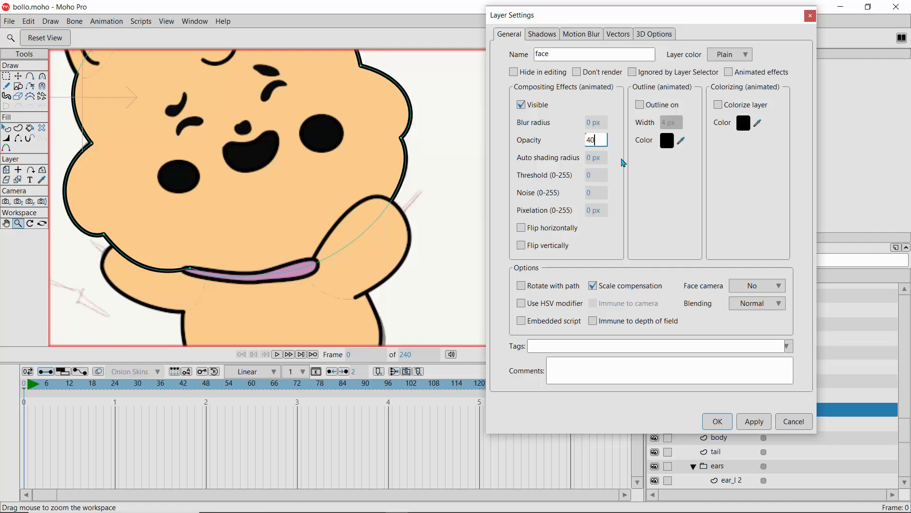
{"action": "key", "text": "Return"}
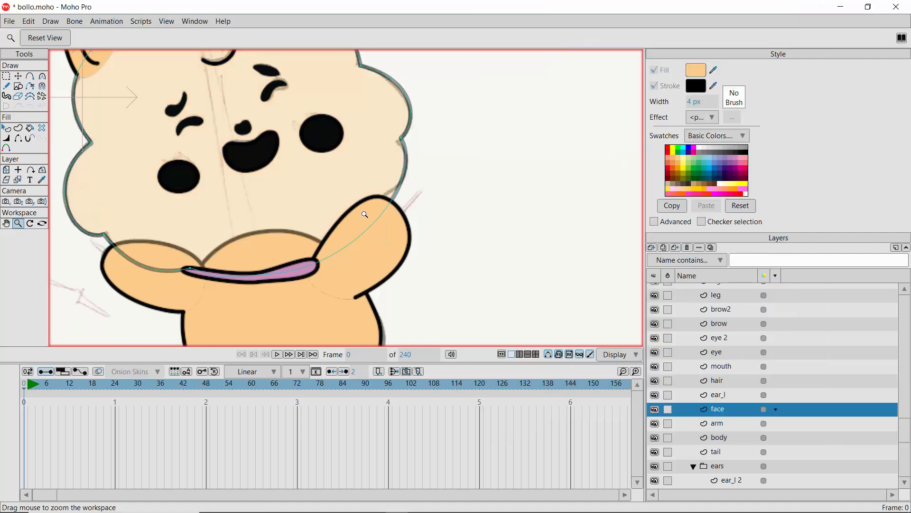
Add a point to the face outline by the raised arm, align it with the sketch, and bend its lower curve behind the arm
{"action": "left_click", "coordinate": [30, 77]}
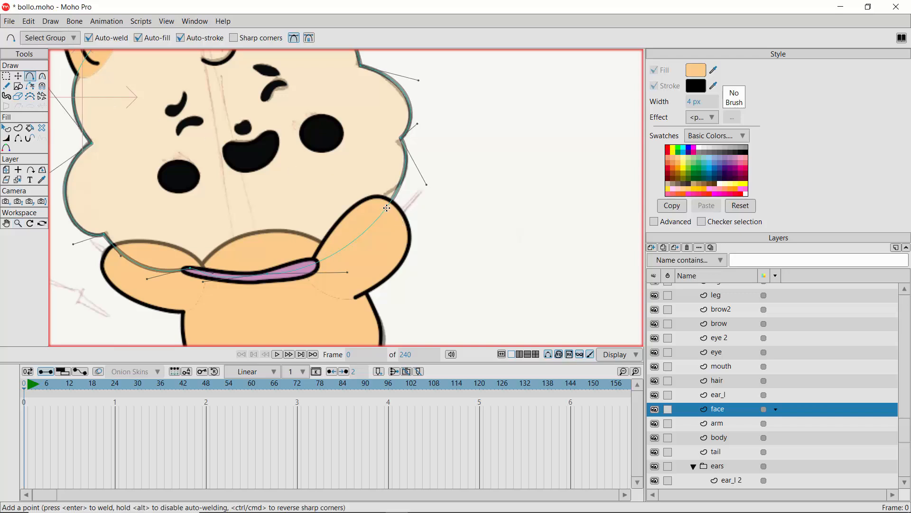
{"action": "left_click", "coordinate": [387, 208]}
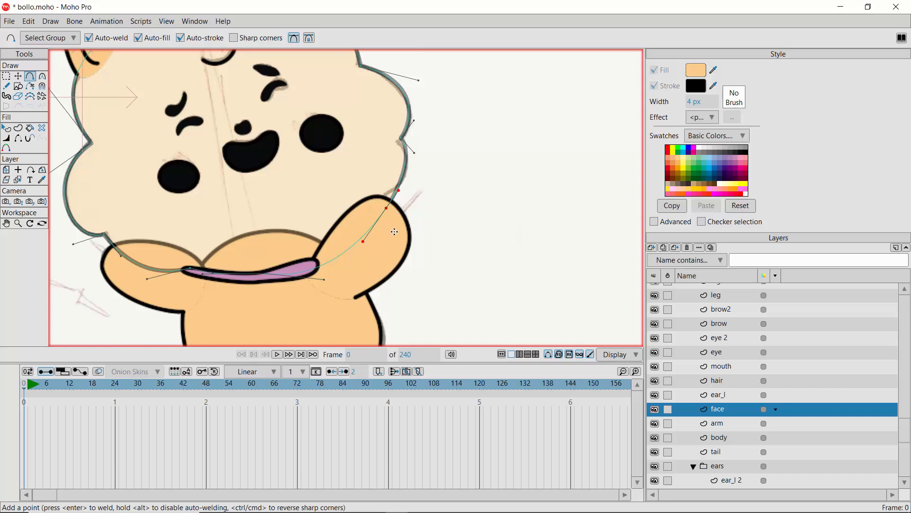
{"action": "left_click", "coordinate": [18, 76]}
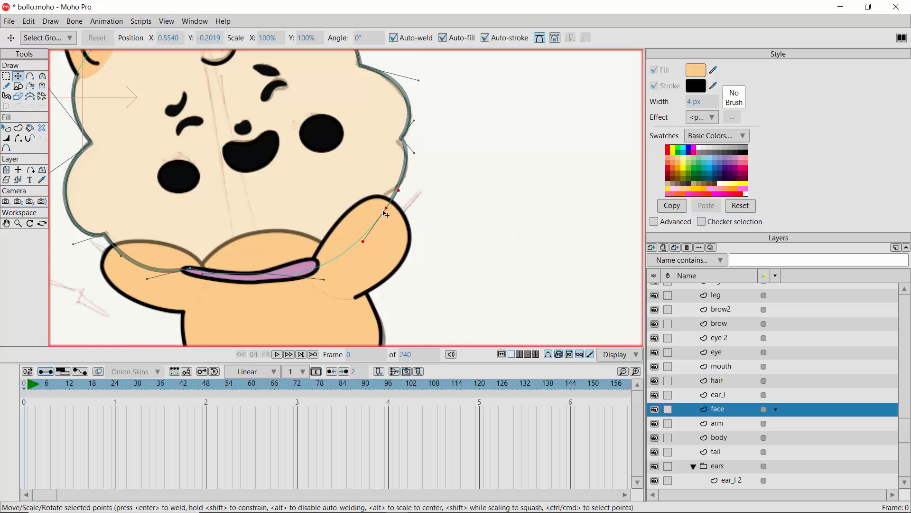
{"action": "left_click_drag", "start_coordinate": [387, 214], "coordinate": [385, 195]}
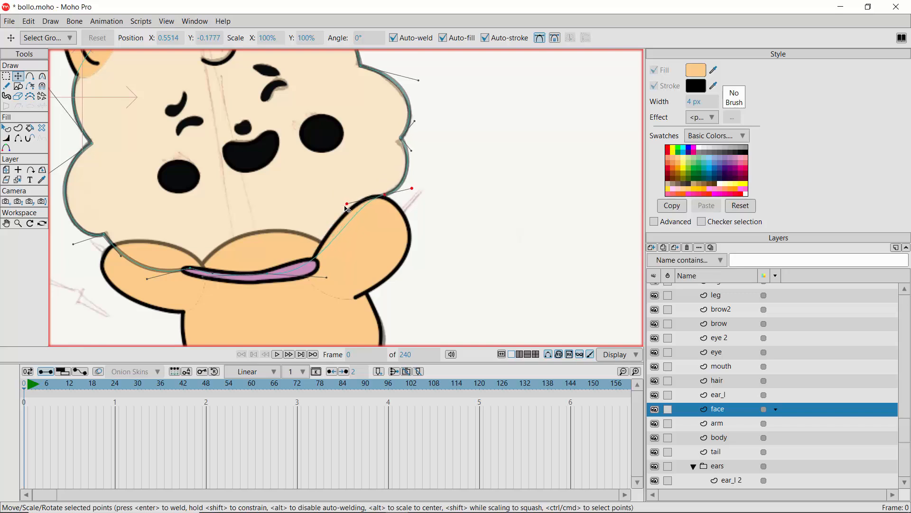
{"action": "left_click_drag", "start_coordinate": [347, 204], "coordinate": [382, 250]}
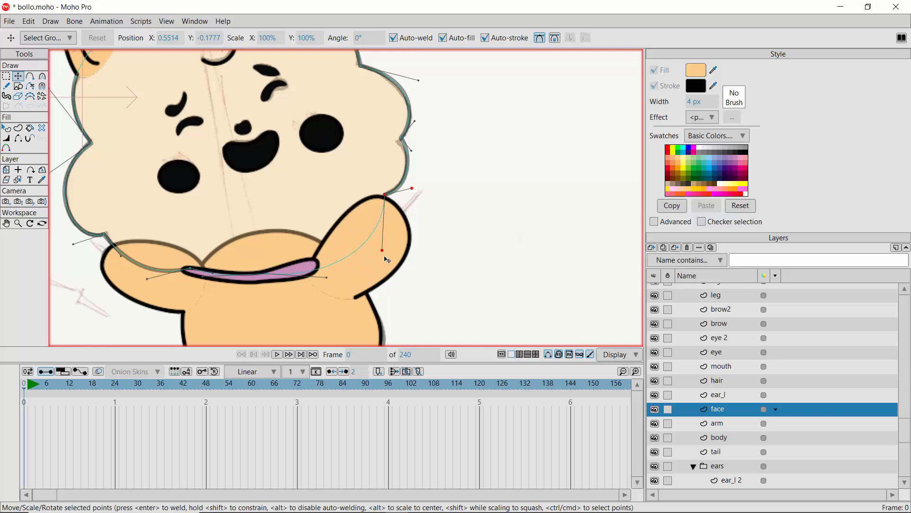
Restore the face layer's opacity to 100%
{"action": "double_click", "coordinate": [707, 412]}
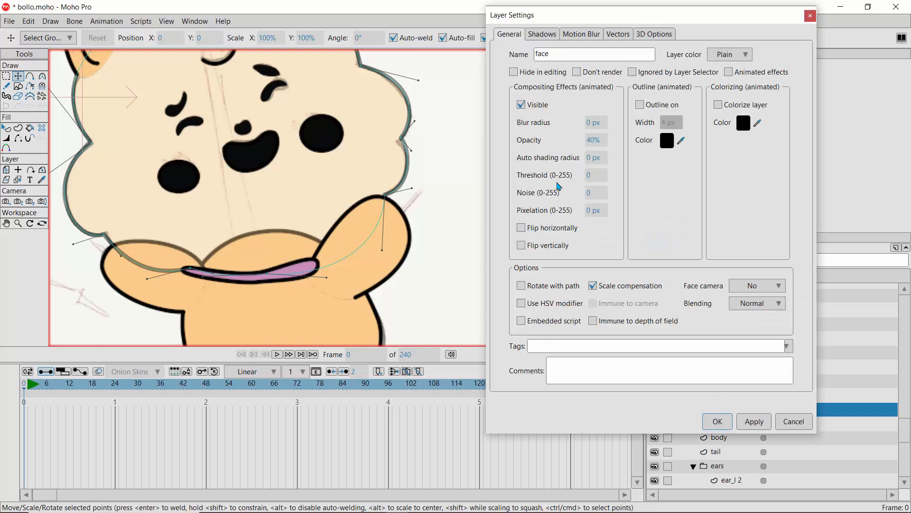
{"action": "left_click", "coordinate": [595, 144]}
{"action": "type", "text": "100"}
{"action": "key", "text": "Return"}
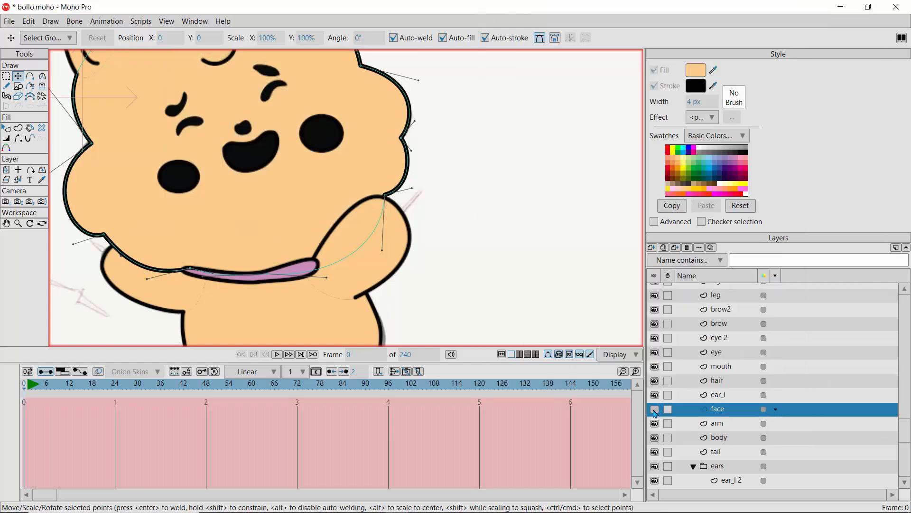
Hide and show the face layer repeatedly to compare the reshaped outline with the sketch
{"action": "left_click", "coordinate": [655, 409]}
{"action": "left_click", "coordinate": [654, 412]}
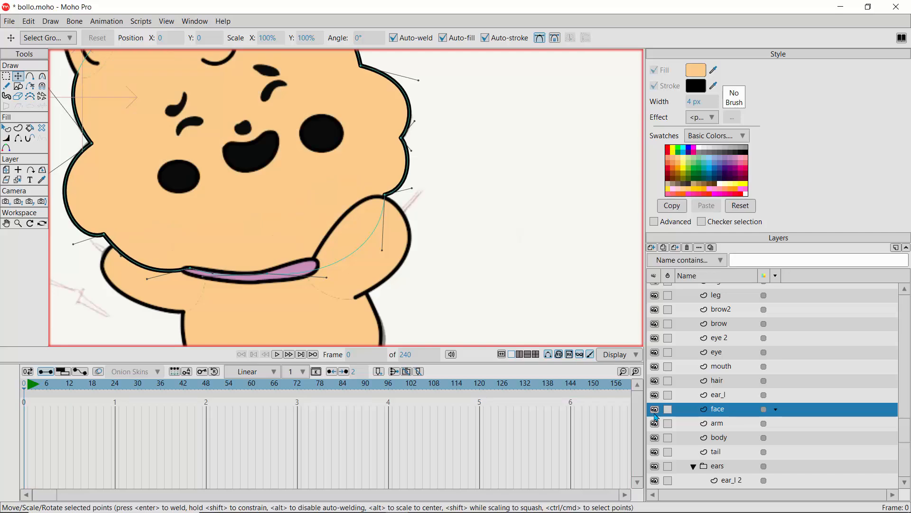
{"action": "left_click", "coordinate": [654, 412]}
{"action": "left_click", "coordinate": [654, 412]}
{"action": "left_click", "coordinate": [655, 413]}
{"action": "left_click", "coordinate": [655, 413]}
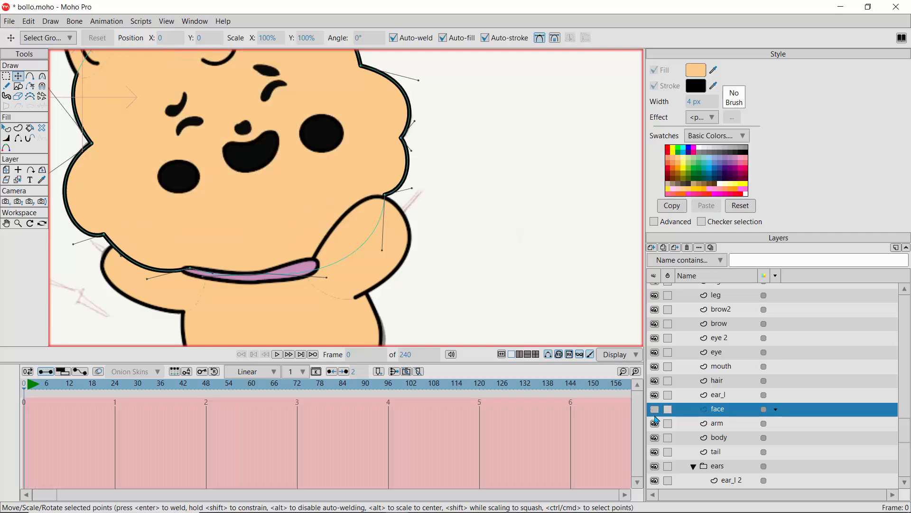
{"action": "left_click", "coordinate": [655, 413]}
{"action": "left_click", "coordinate": [655, 413]}
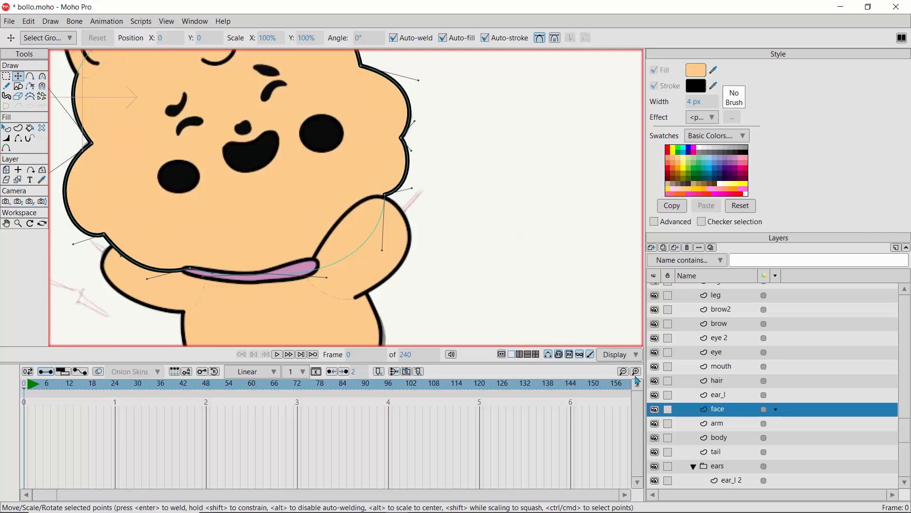
Move the notch point of the face outline above the raised arm slightly inward to follow the sketch
{"action": "mouse_move", "coordinate": [402, 142]}
{"action": "left_mouse_down"}
{"action": "mouse_move", "coordinate": [417, 130]}
{"action": "mouse_move", "coordinate": [415, 153]}
{"action": "left_mouse_up"}
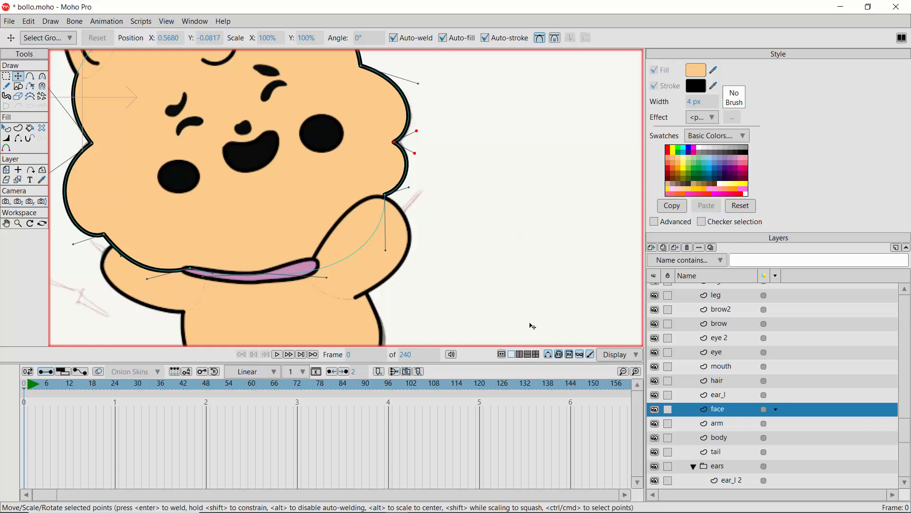
{"action": "left_click", "coordinate": [18, 223]}
{"action": "left_click_drag", "start_coordinate": [424, 265], "coordinate": [473, 263]}
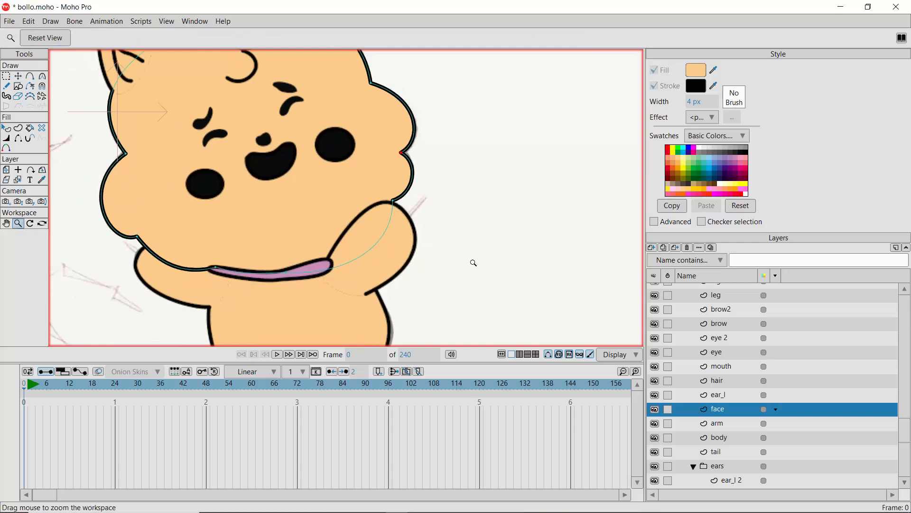
Collapse the Bollo group and repeatedly hide and show it to compare the adjusted face and character with the sketch
{"action": "scroll", "coordinate": [473, 262], "scroll_direction": "down", "scroll_amount": 8}
{"action": "scroll", "coordinate": [473, 263], "scroll_direction": "up", "scroll_amount": 4}
{"action": "scroll", "coordinate": [473, 262], "scroll_direction": "down", "scroll_amount": 1}
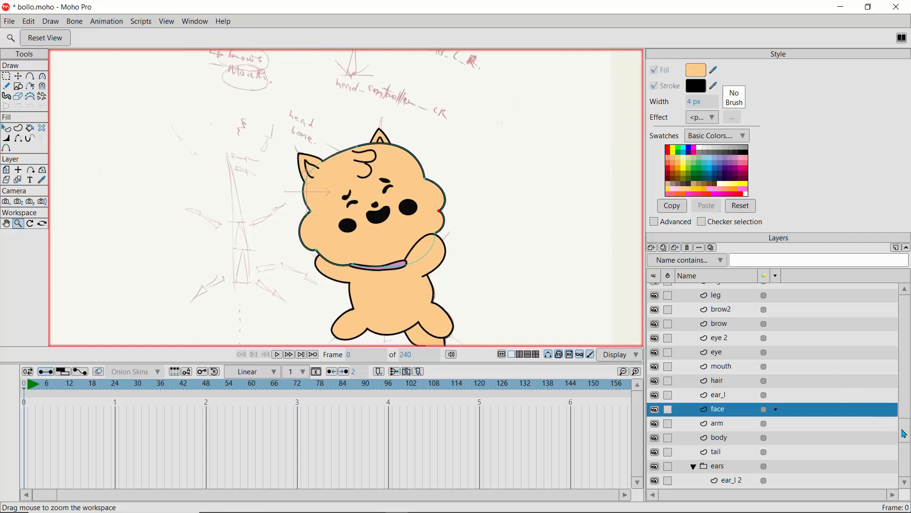
{"action": "scroll", "coordinate": [904, 433], "scroll_direction": "up", "scroll_amount": 10}
{"action": "left_click", "coordinate": [684, 291]}
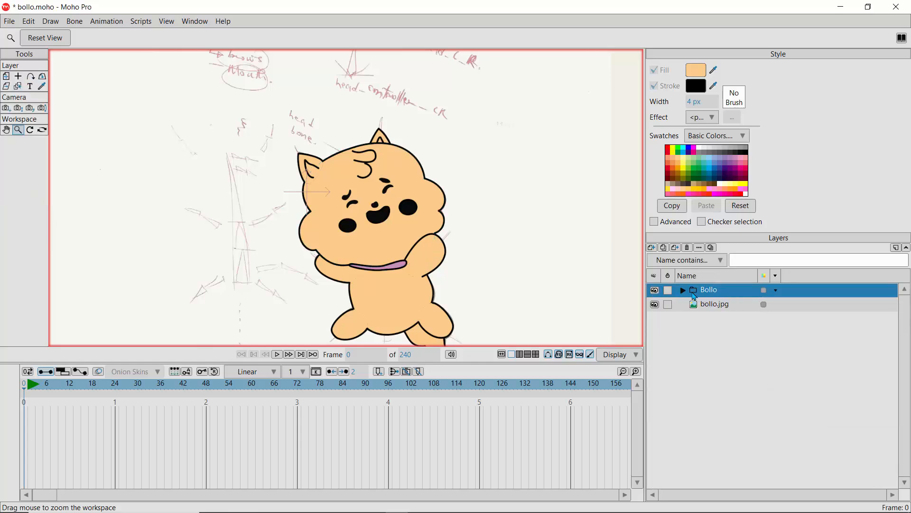
{"action": "left_click", "coordinate": [18, 87]}
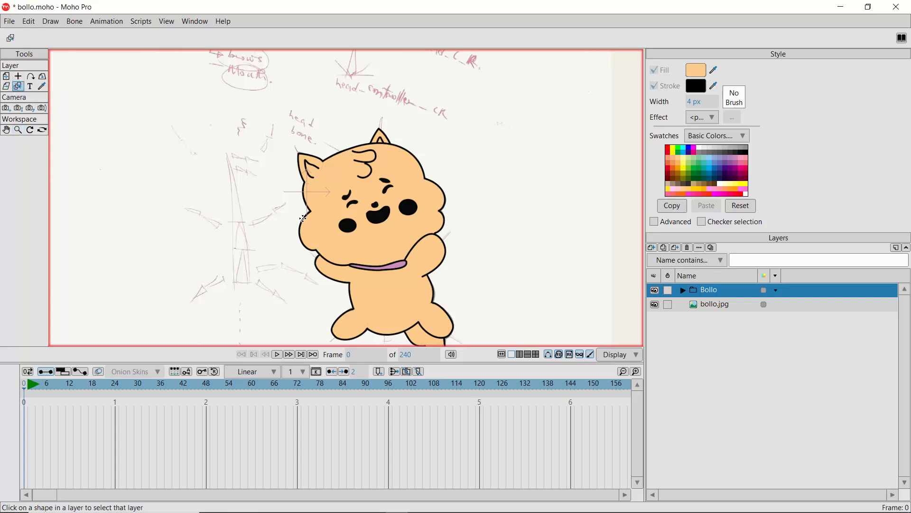
{"action": "left_click", "coordinate": [655, 290]}
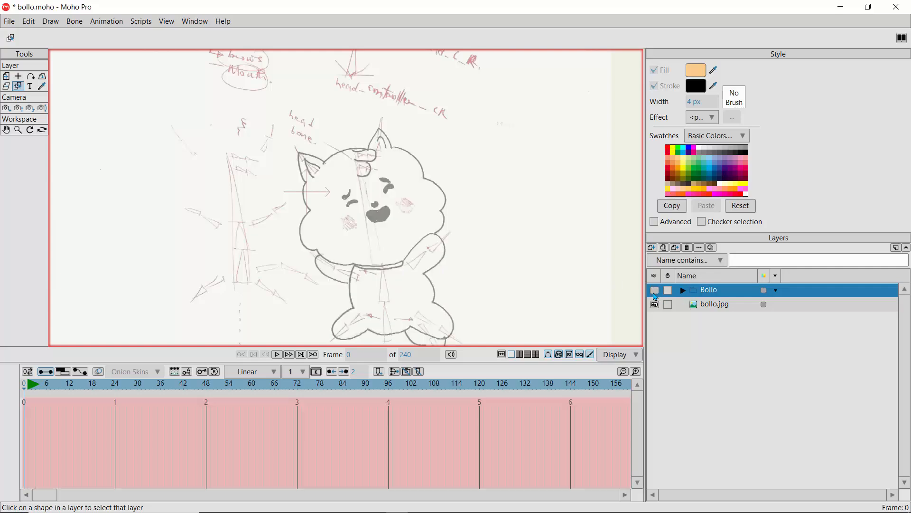
{"action": "left_click", "coordinate": [655, 291]}
{"action": "left_click", "coordinate": [655, 291]}
{"action": "left_click", "coordinate": [655, 291]}
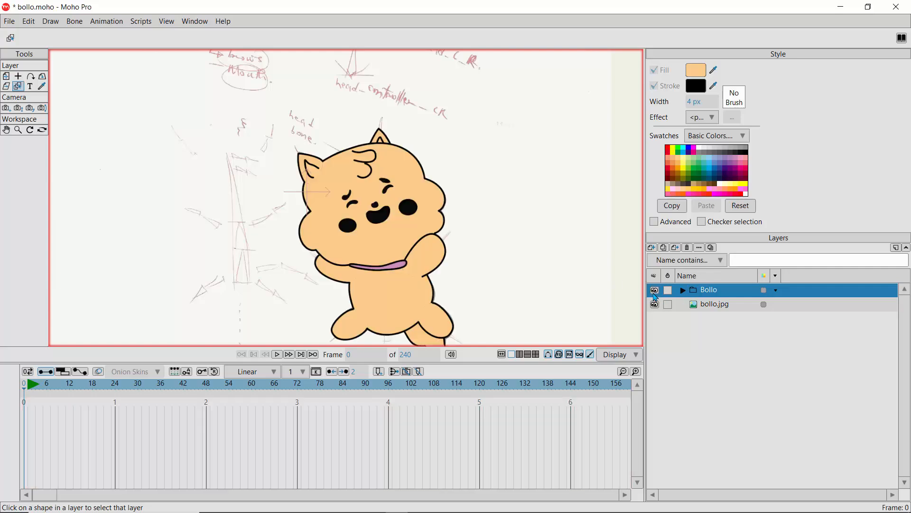
{"action": "left_click", "coordinate": [655, 291]}
{"action": "left_click", "coordinate": [655, 290]}
{"action": "left_click", "coordinate": [655, 290]}
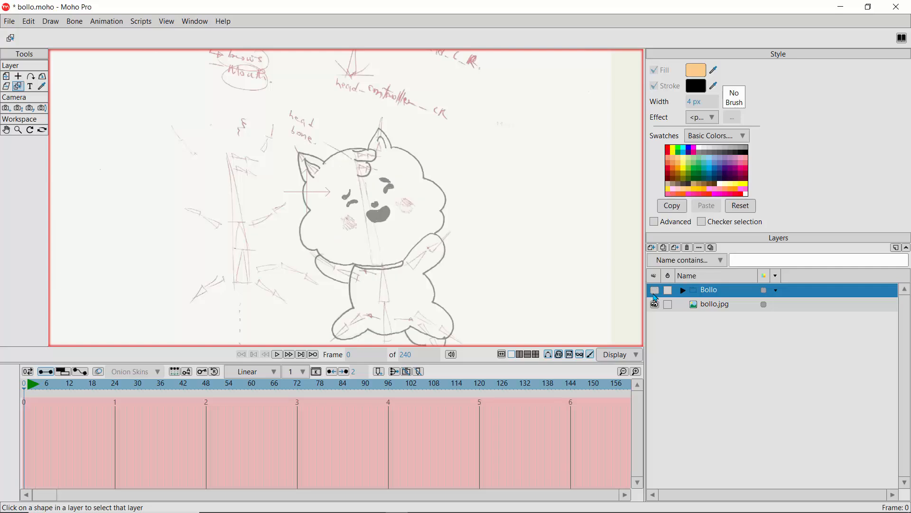
{"action": "left_click", "coordinate": [655, 290]}
{"action": "left_click", "coordinate": [655, 291]}
{"action": "left_click", "coordinate": [655, 293]}
{"action": "left_click", "coordinate": [655, 293]}
{"action": "left_click", "coordinate": [655, 293]}
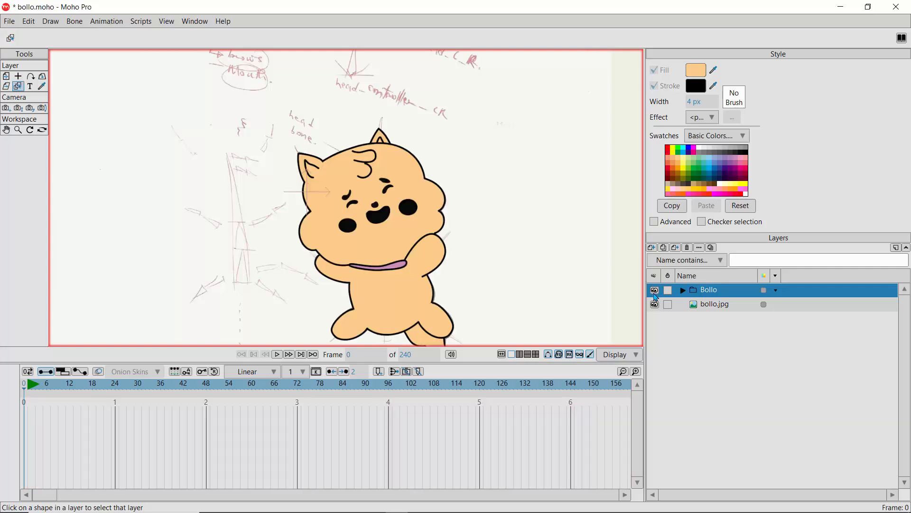
{"action": "left_click", "coordinate": [655, 292]}
{"action": "left_click", "coordinate": [655, 292]}
{"action": "left_click", "coordinate": [655, 291]}
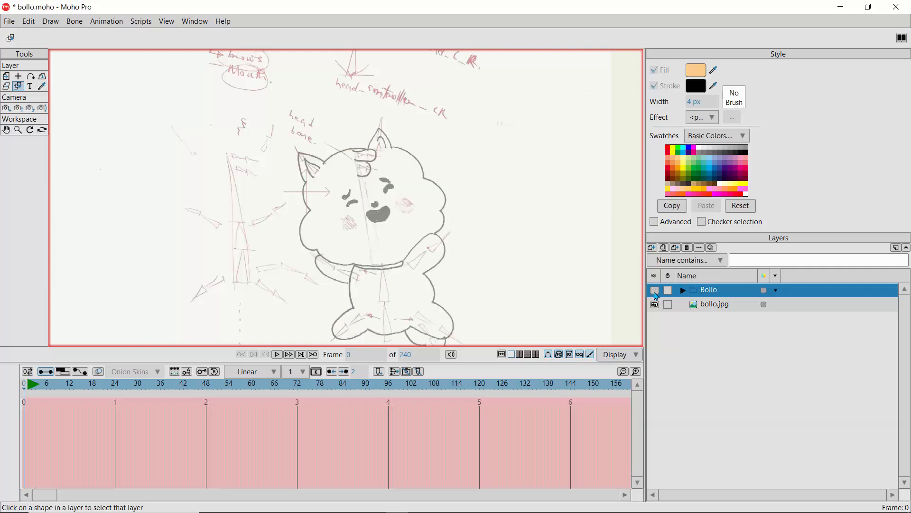
{"action": "left_click", "coordinate": [655, 291]}
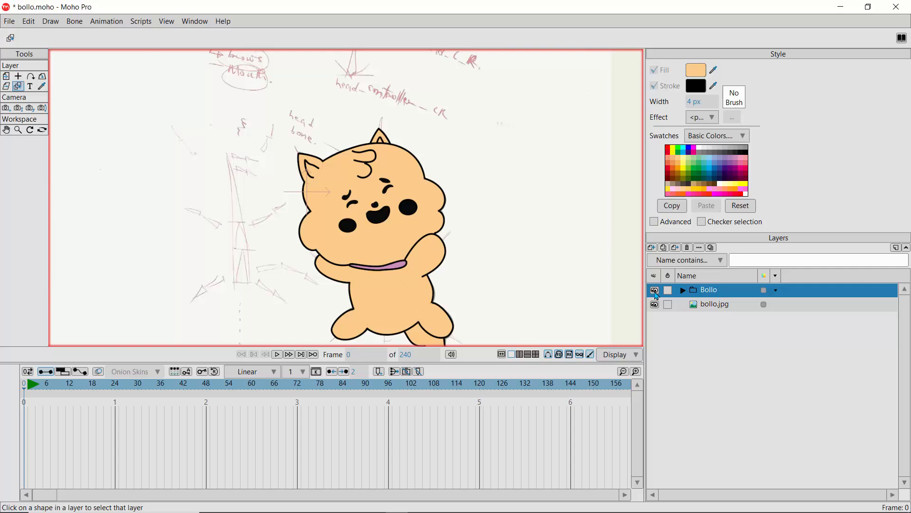
{"action": "left_click", "coordinate": [655, 292]}
{"action": "left_click", "coordinate": [655, 292]}
{"action": "left_click", "coordinate": [655, 291]}
{"action": "left_click", "coordinate": [655, 291]}
{"action": "left_click", "coordinate": [656, 291]}
{"action": "left_click", "coordinate": [655, 292]}
{"action": "left_click", "coordinate": [656, 292]}
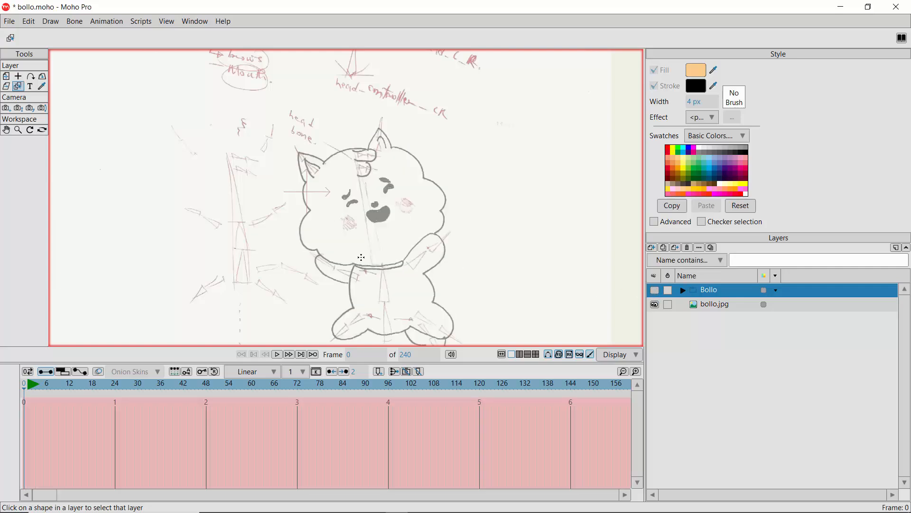
{"action": "left_click", "coordinate": [655, 290]}
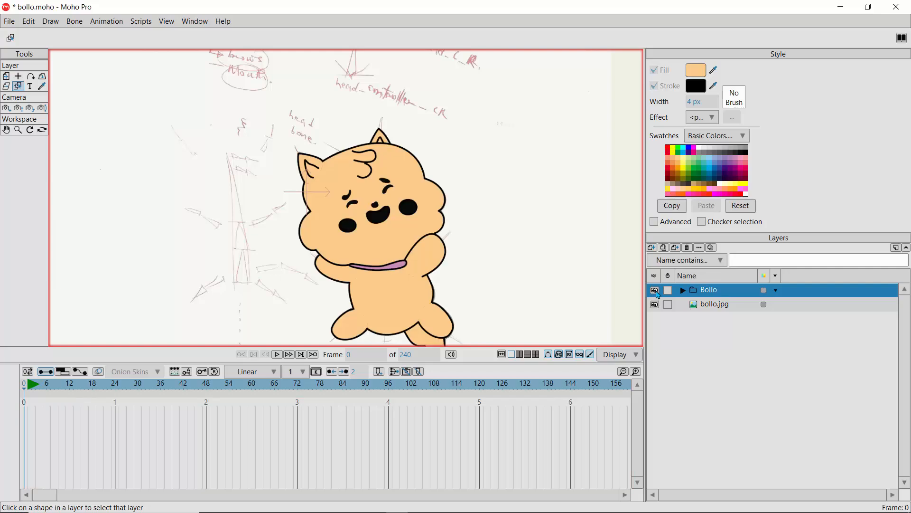
{"action": "left_click", "coordinate": [655, 292]}
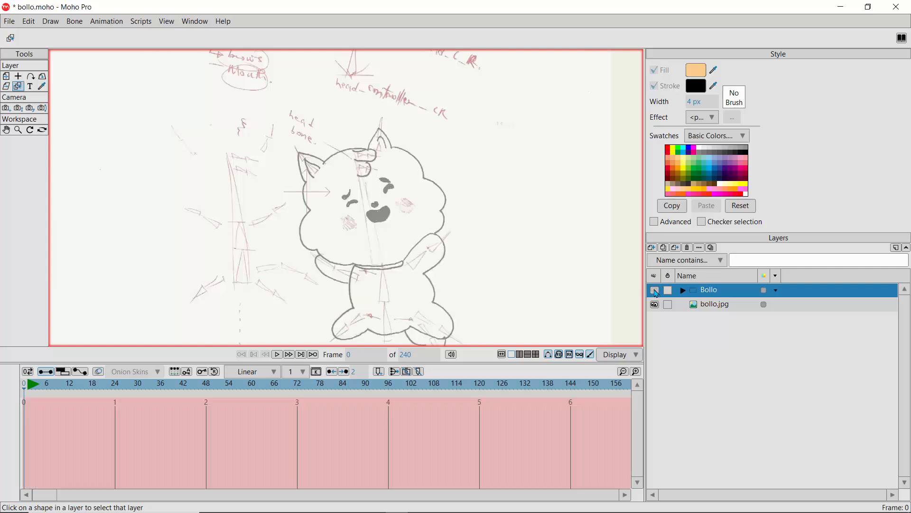
{"action": "left_click", "coordinate": [655, 291]}
{"action": "left_click", "coordinate": [655, 291]}
{"action": "left_click", "coordinate": [655, 291]}
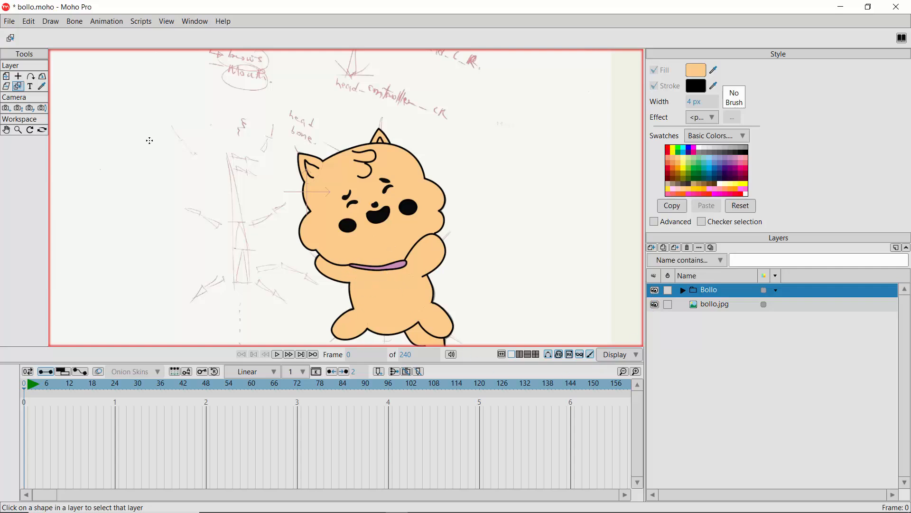
Select the body layer and repeatedly hide and show it to check the torso against the sketch
{"action": "left_click", "coordinate": [352, 292]}
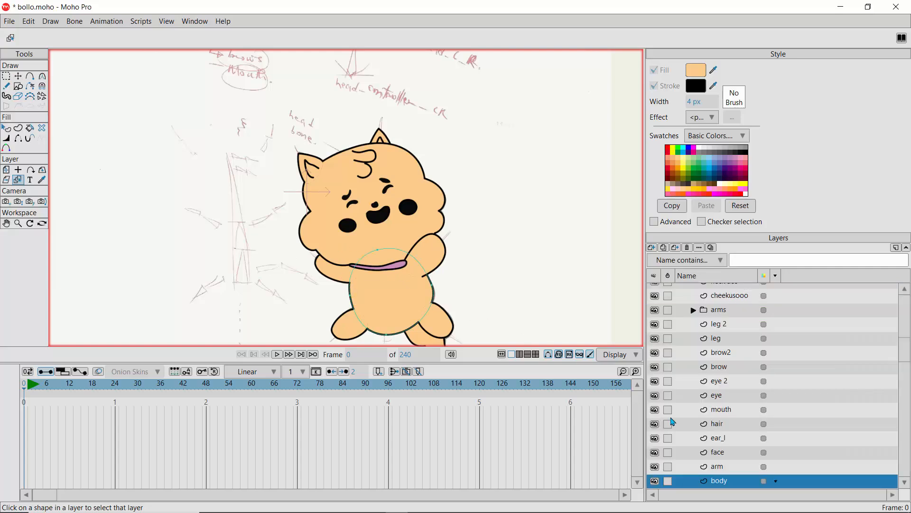
{"action": "left_click", "coordinate": [655, 481]}
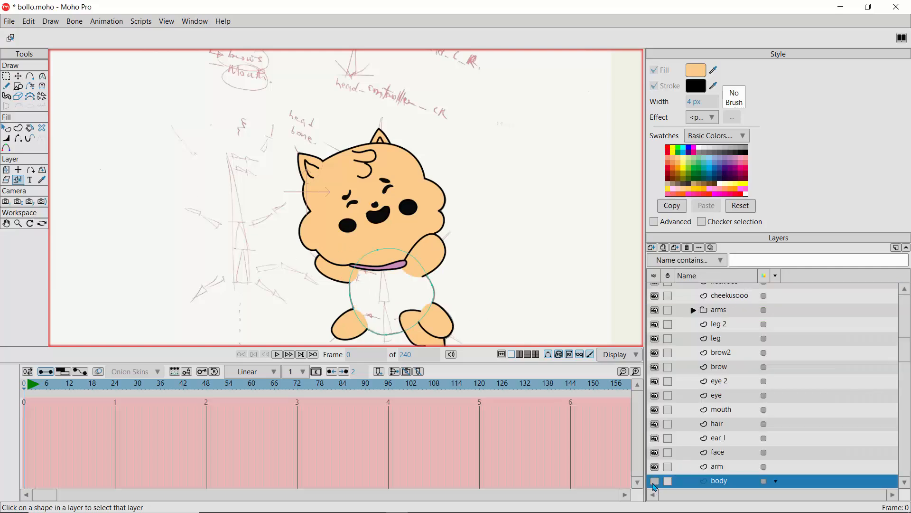
{"action": "left_click", "coordinate": [654, 485]}
{"action": "left_click", "coordinate": [655, 485]}
{"action": "left_click", "coordinate": [655, 484]}
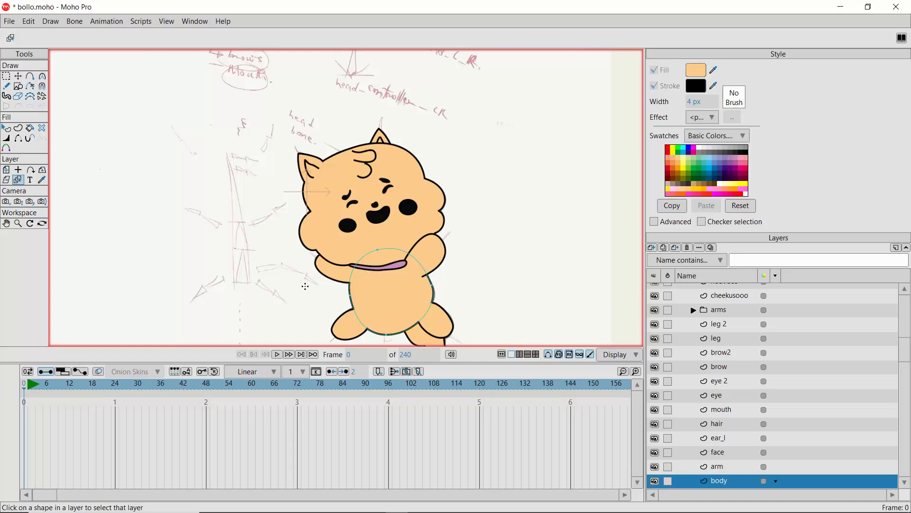
Select the arm layer behind the face and repeatedly hide and show it to check how it overlaps the head and body
{"action": "left_click", "coordinate": [317, 268]}
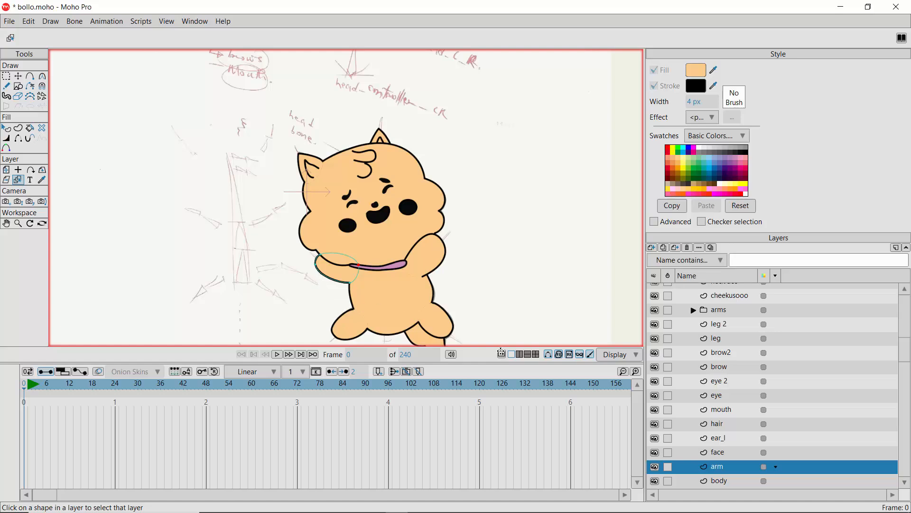
{"action": "left_click", "coordinate": [655, 467]}
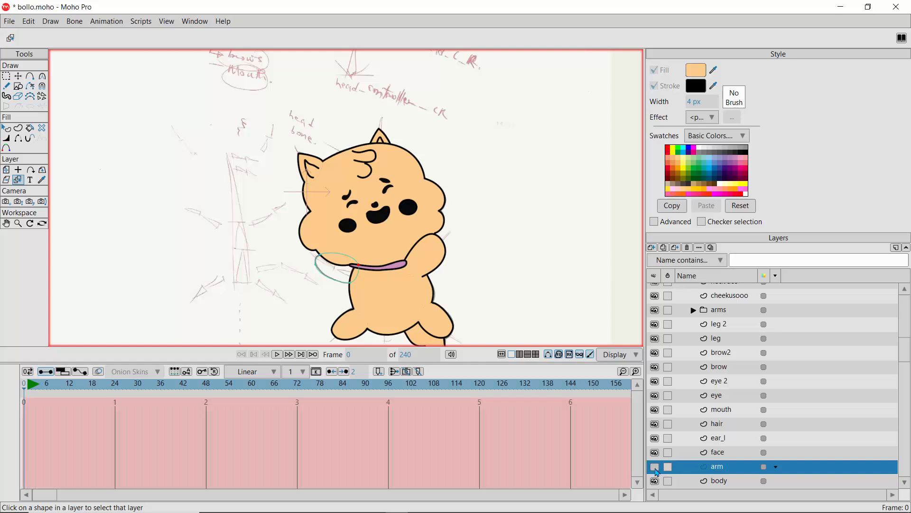
{"action": "left_click", "coordinate": [655, 468]}
{"action": "left_click", "coordinate": [655, 468]}
{"action": "left_click", "coordinate": [655, 469]}
{"action": "left_click", "coordinate": [656, 469]}
{"action": "left_click", "coordinate": [655, 470]}
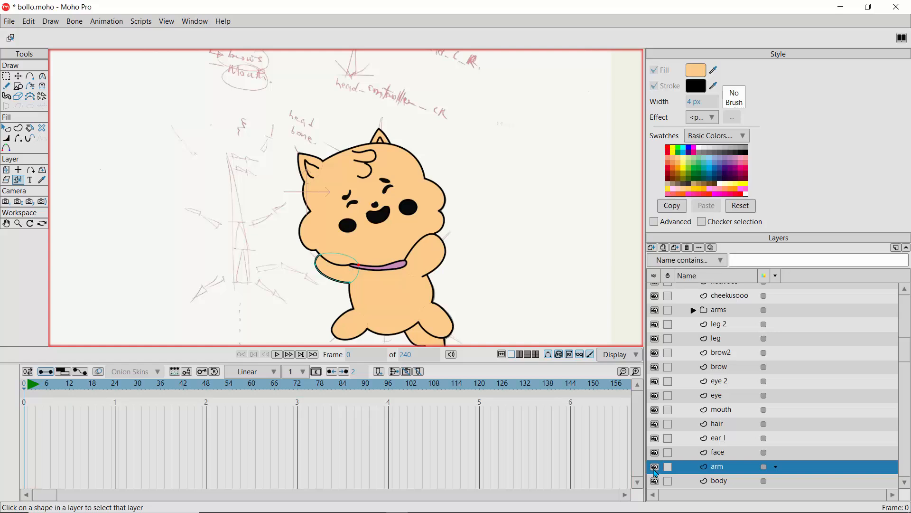
{"action": "left_click", "coordinate": [655, 470]}
{"action": "left_click", "coordinate": [655, 471]}
Try the arm layer above the face layer, and return it to its place between face and body
{"action": "left_click_drag", "start_coordinate": [705, 469], "coordinate": [702, 455]}
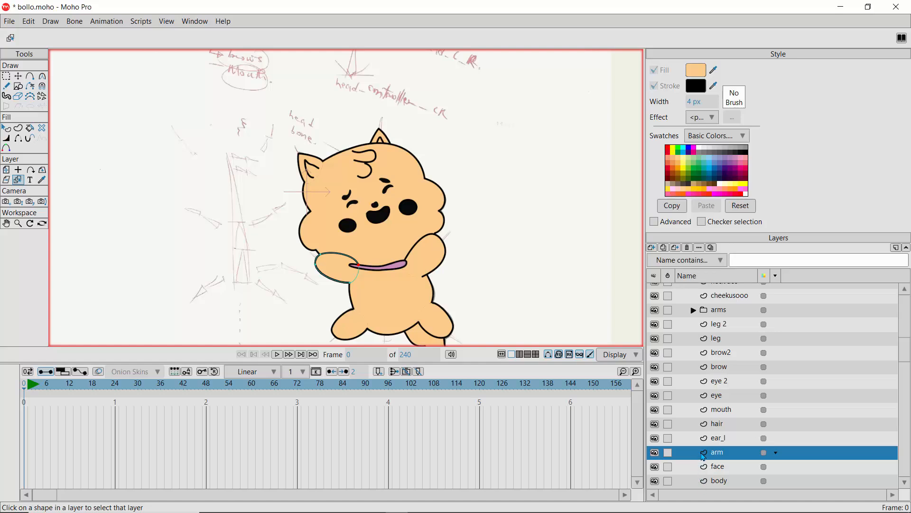
{"action": "left_click_drag", "start_coordinate": [704, 455], "coordinate": [701, 477]}
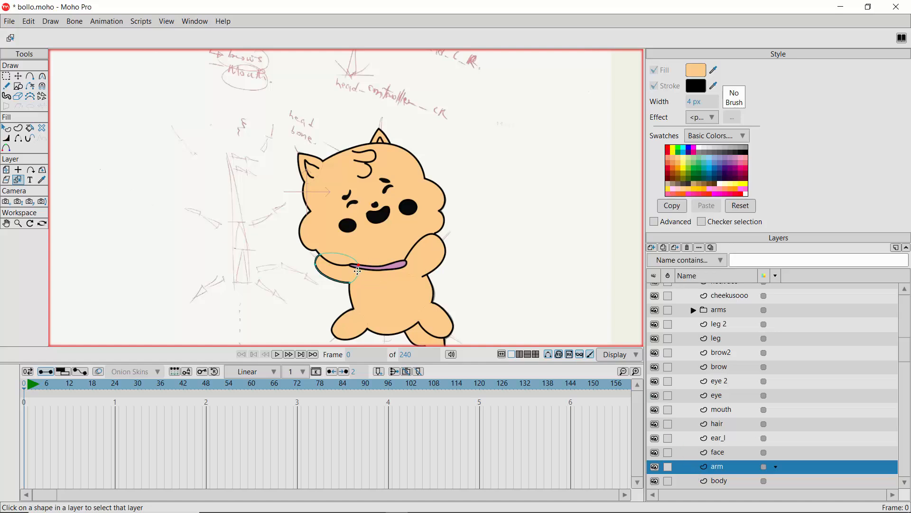
Try repositioning the points at the arm's body end, using Transform Points on the arm layer
{"action": "left_click", "coordinate": [18, 76]}
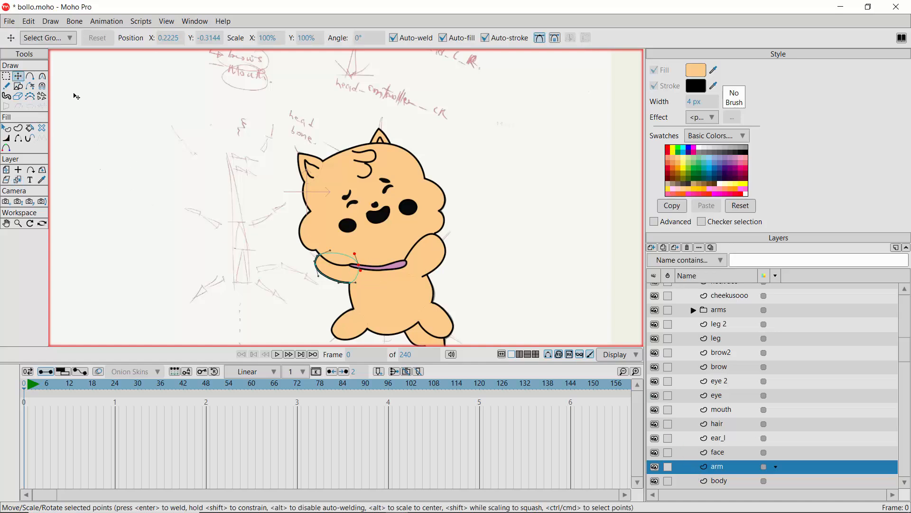
{"action": "left_click_drag", "start_coordinate": [360, 267], "coordinate": [347, 246]}
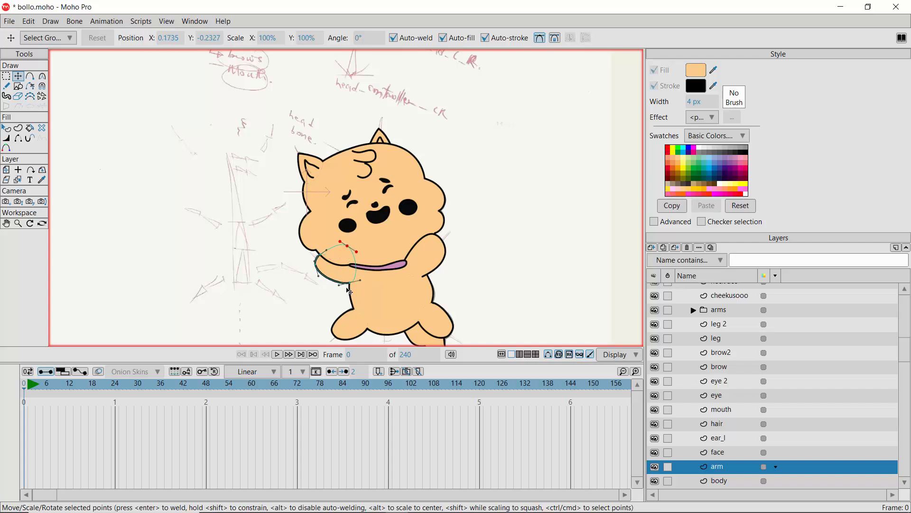
{"action": "left_click_drag", "start_coordinate": [350, 284], "coordinate": [346, 284]}
{"action": "mouse_move", "coordinate": [344, 245]}
{"action": "left_mouse_down"}
{"action": "mouse_move", "coordinate": [349, 263]}
{"action": "mouse_move", "coordinate": [351, 246]}
{"action": "left_mouse_up"}
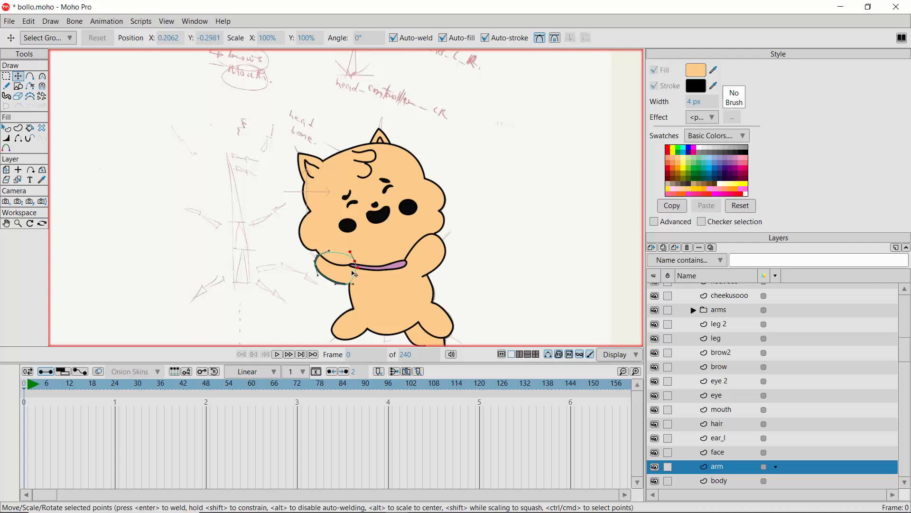
{"action": "left_click_drag", "start_coordinate": [345, 284], "coordinate": [345, 311]}
{"action": "left_click", "coordinate": [296, 259]}
{"action": "left_click", "coordinate": [717, 453]}
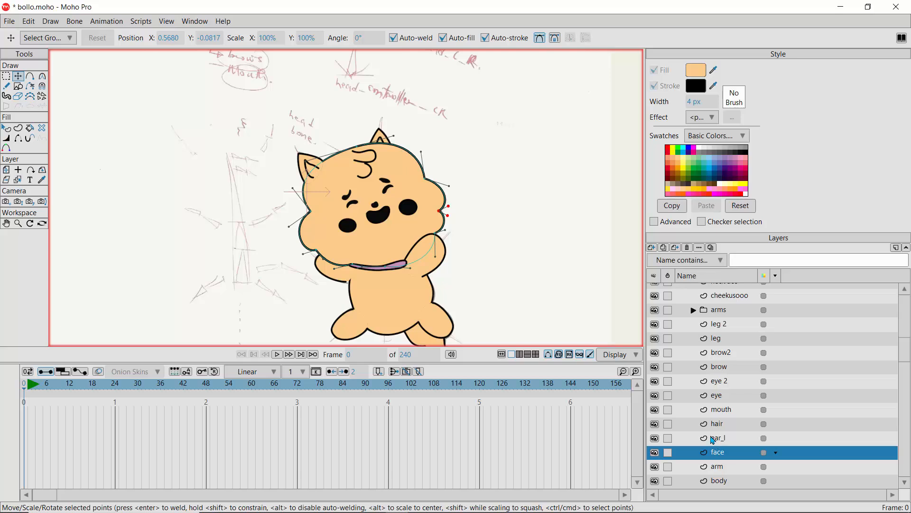
{"action": "key", "text": "Down"}
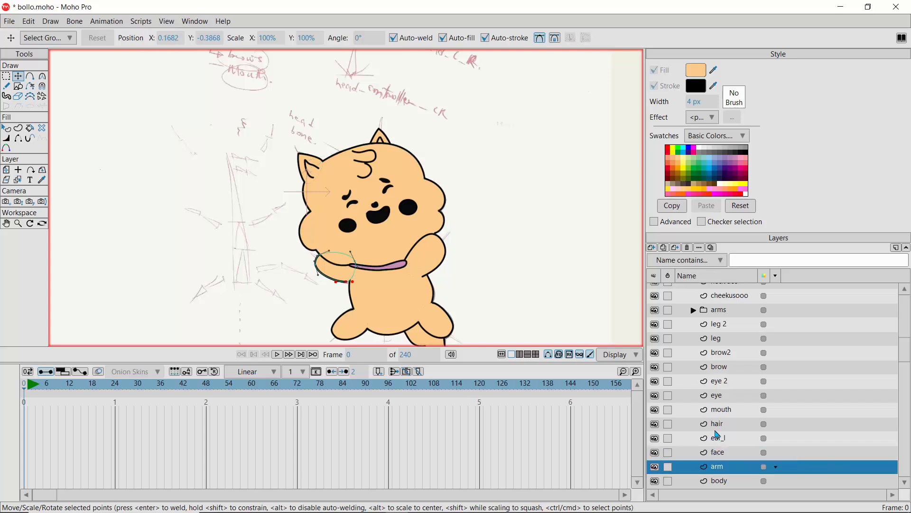
Undo the point adjustments on the arm to restore its shape
{"action": "key", "text": "ctrl+z"}
{"action": "key", "text": "ctrl+z"}
{"action": "key", "text": "ctrl+z"}
{"action": "key", "text": "ctrl+z"}
{"action": "key", "text": "ctrl+z"}
{"action": "key", "text": "ctrl+z"}
Collapse the Bollo group, convert it to a bone layer and select it
{"action": "left_click_drag", "start_coordinate": [309, 304], "coordinate": [280, 248]}
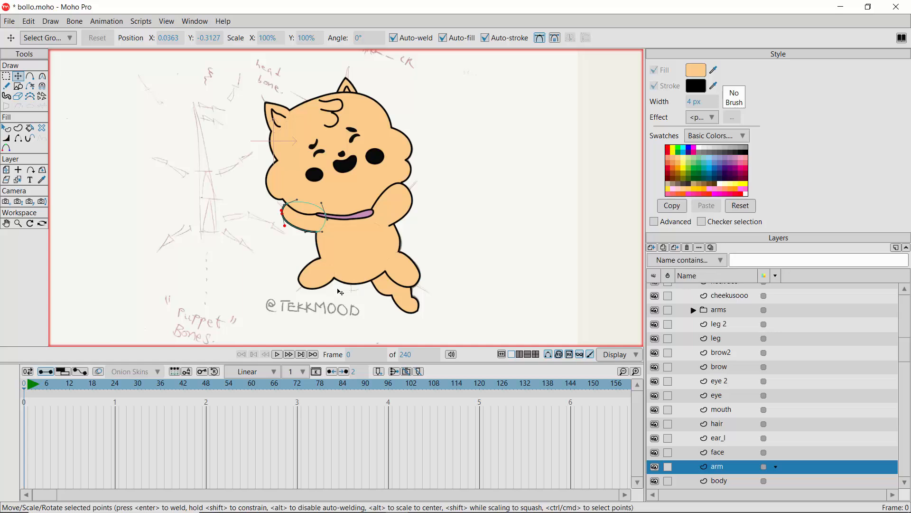
{"action": "scroll", "coordinate": [905, 338], "scroll_direction": "up", "scroll_amount": 2}
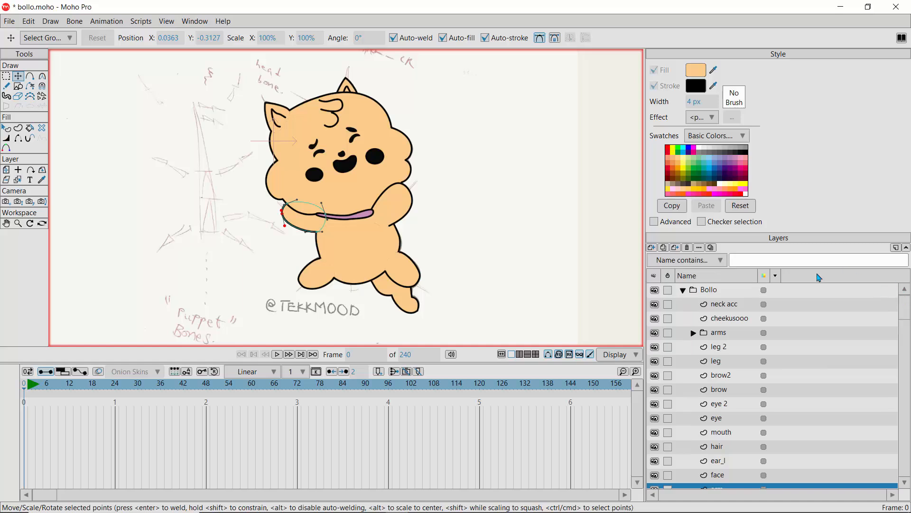
{"action": "left_click", "coordinate": [684, 291]}
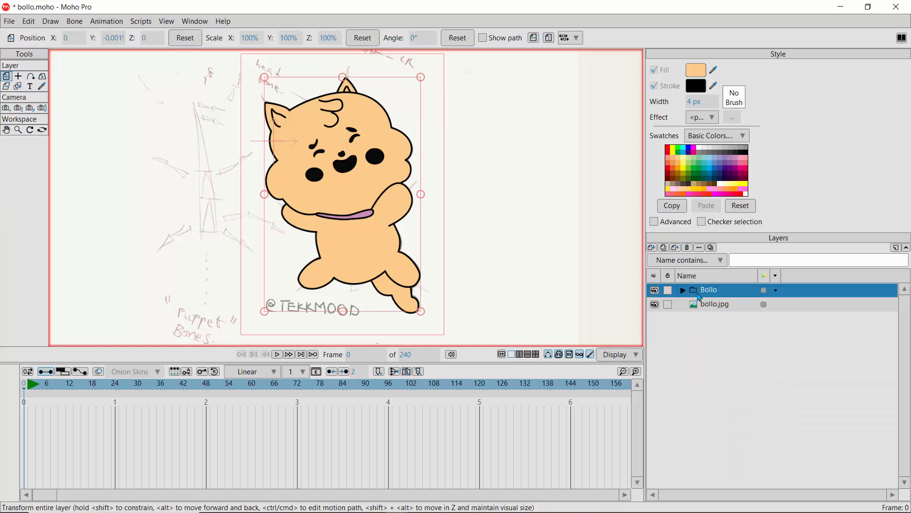
{"action": "right_click", "coordinate": [695, 291]}
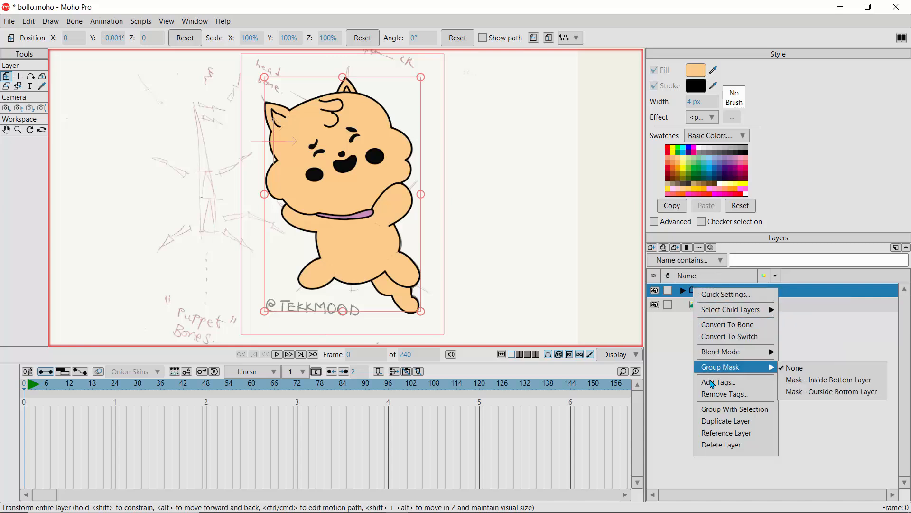
{"action": "mouse_move", "coordinate": [712, 371]}
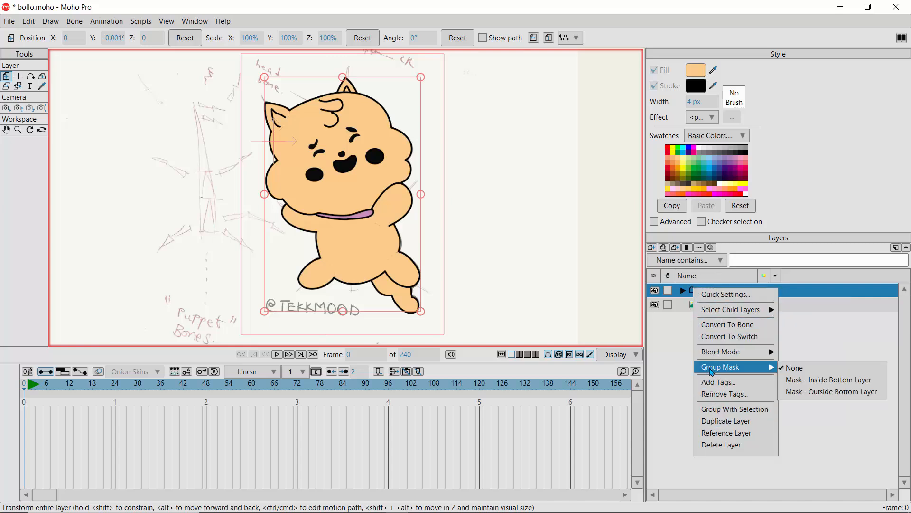
{"action": "left_click", "coordinate": [715, 327]}
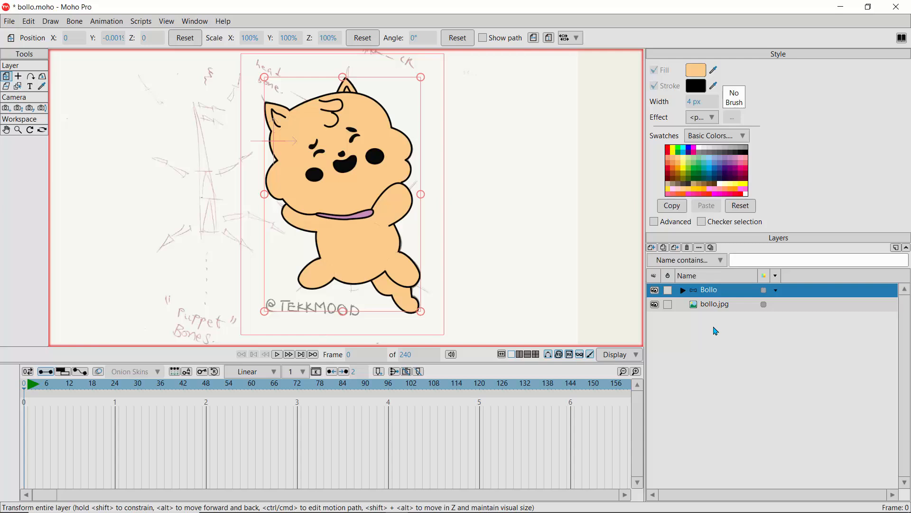
{"action": "left_click", "coordinate": [692, 290]}
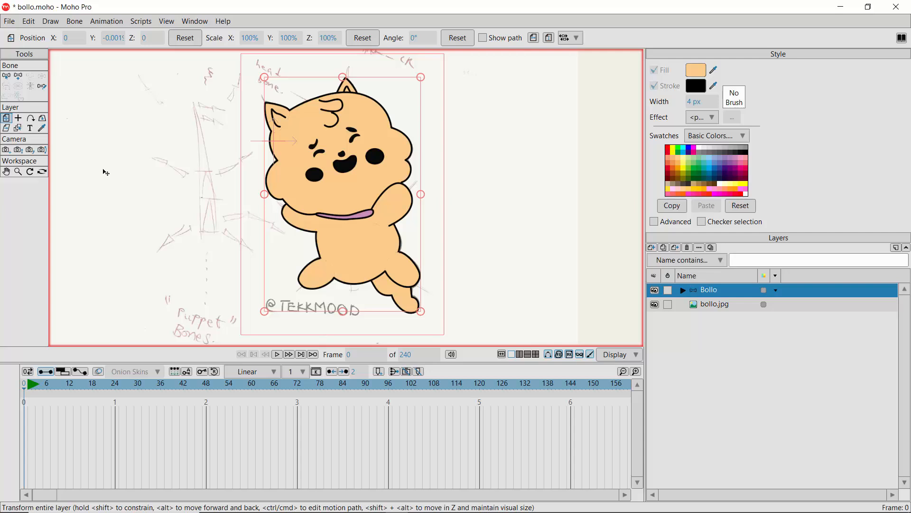
Draw a horizontal trial bone beside the body and another from the neck to the top of the head, and undo both
{"action": "left_click", "coordinate": [17, 79]}
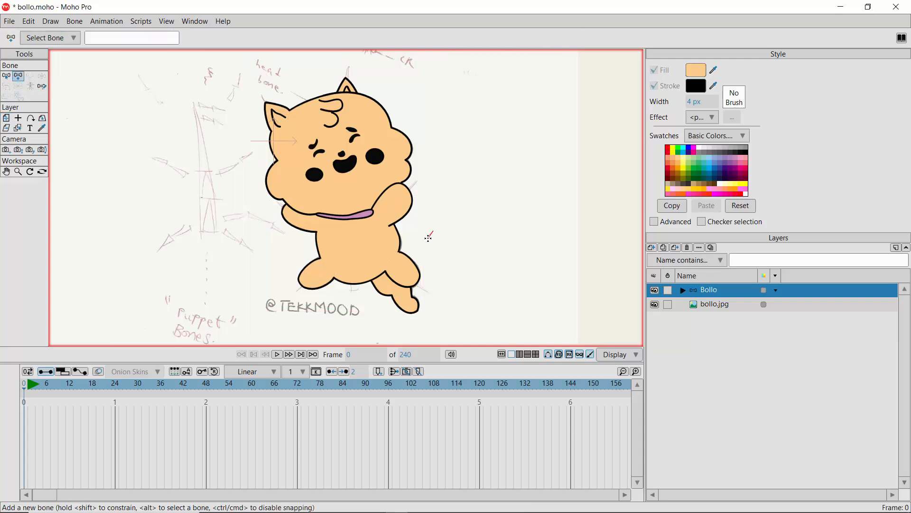
{"action": "left_click_drag", "start_coordinate": [428, 237], "coordinate": [554, 236]}
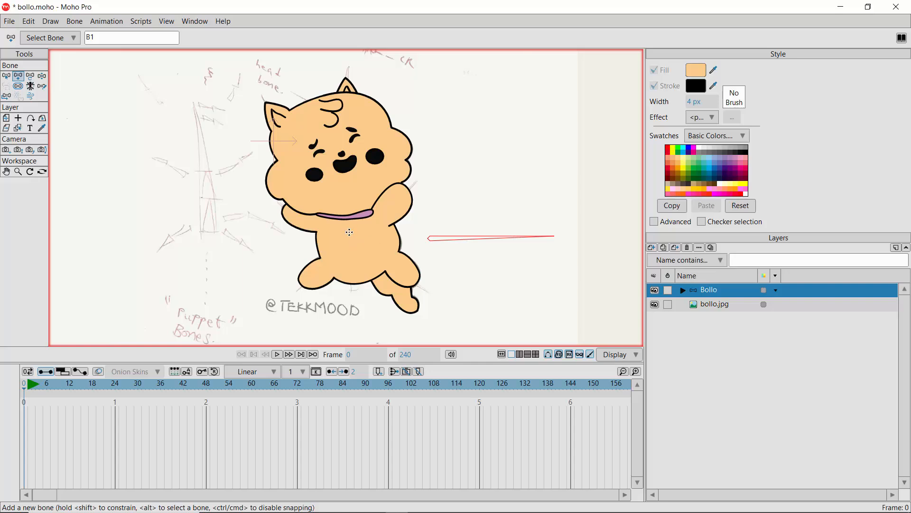
{"action": "mouse_move", "coordinate": [351, 227]}
{"action": "left_mouse_down"}
{"action": "mouse_move", "coordinate": [354, 274]}
{"action": "mouse_move", "coordinate": [329, 97]}
{"action": "left_mouse_up"}
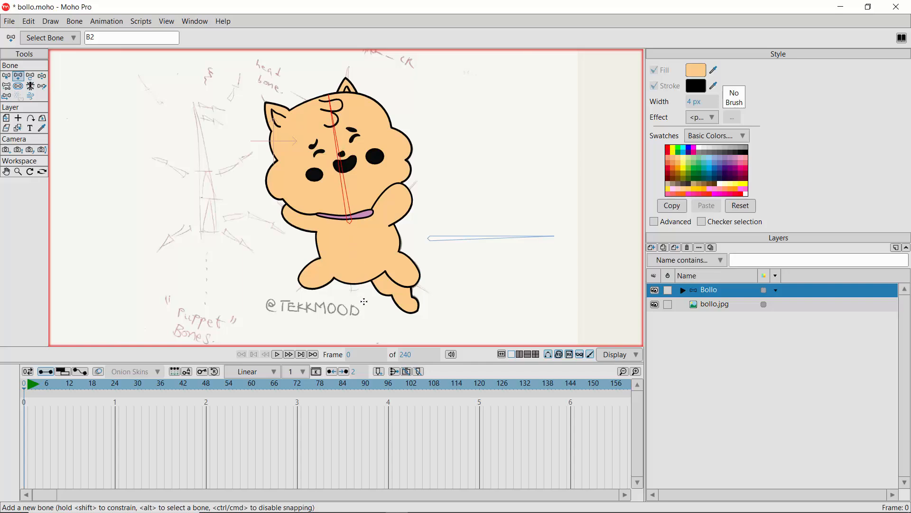
{"action": "key", "text": "ctrl+z"}
{"action": "key", "text": "ctrl+z"}
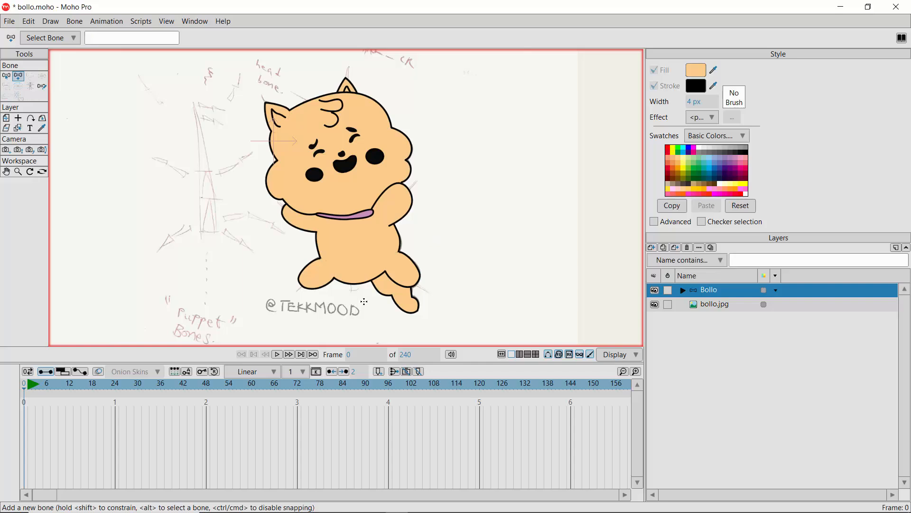